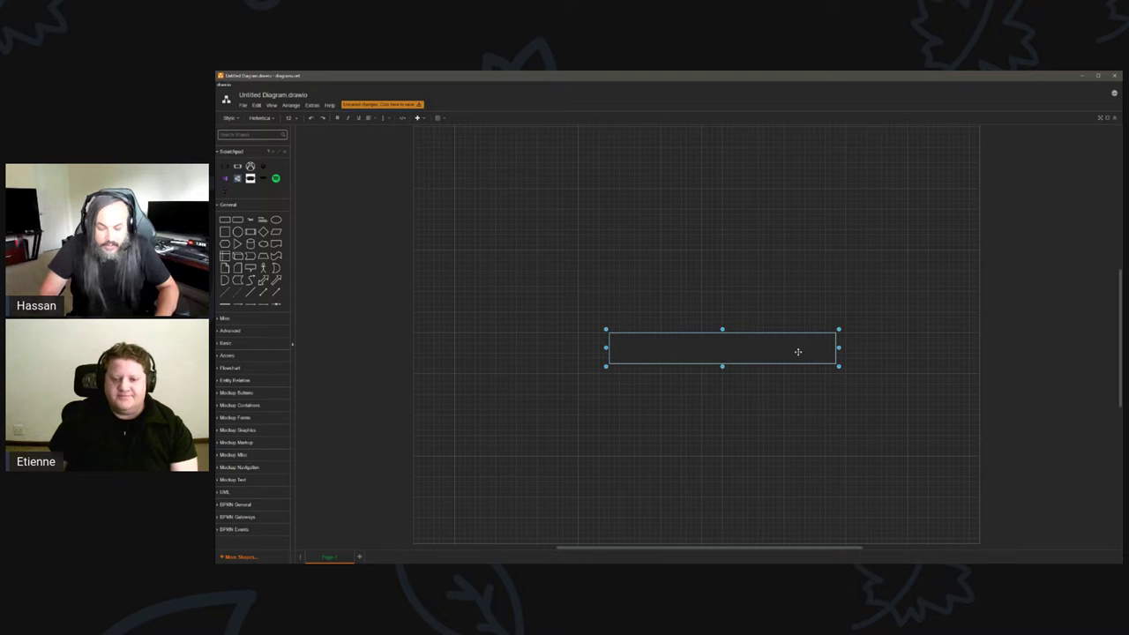
# Label the wide rectangle HARDWARE and place a copy of it directly above, labelled INTERMEDIARY SOFTWARE.
pyautogui.write('HARDWARE')
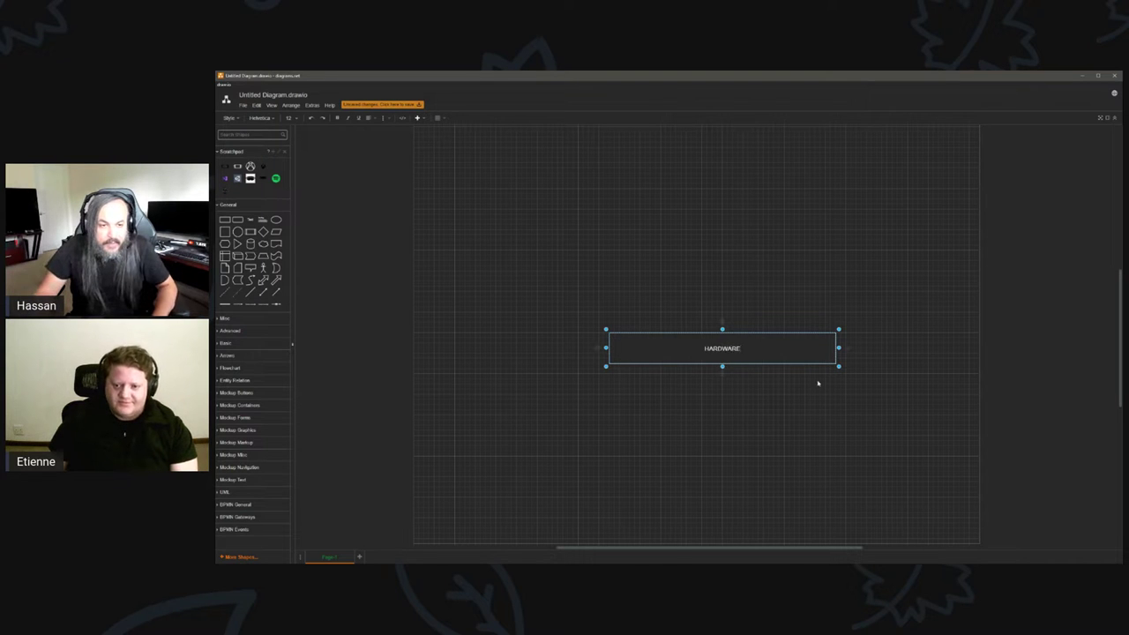
pyautogui.click(818, 383)
pyautogui.click(768, 361)
pyautogui.keyDown('ctrl'); pyautogui.moveTo(768, 361); pyautogui.dragTo(767, 306); pyautogui.keyUp('ctrl')
pyautogui.doubleClick(756, 306)
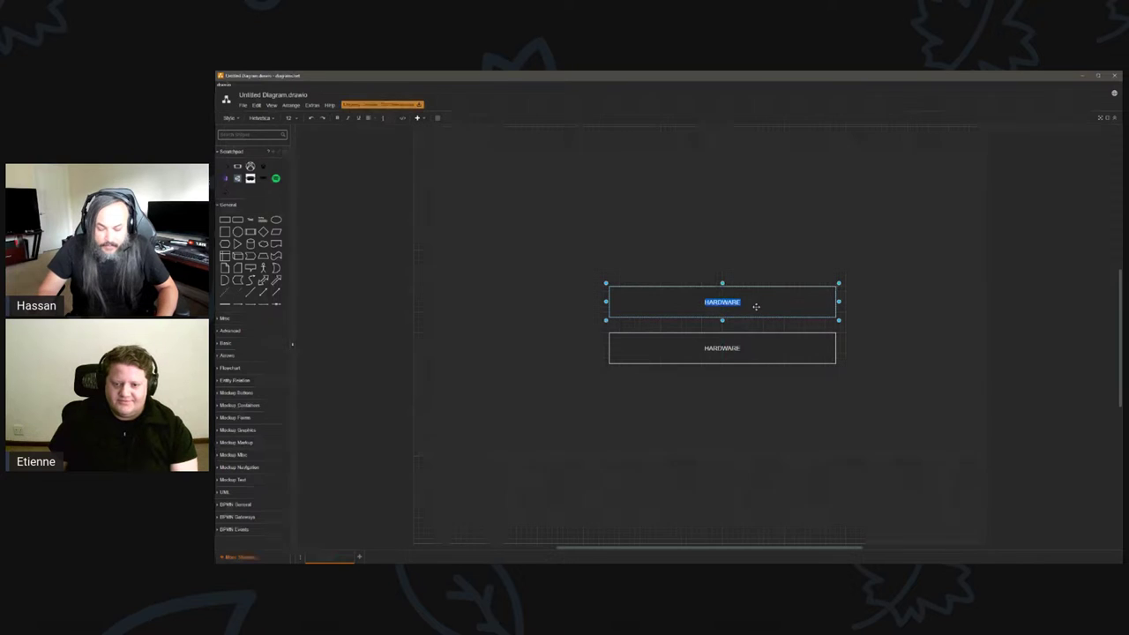
pyautogui.write('SOFTWARE')
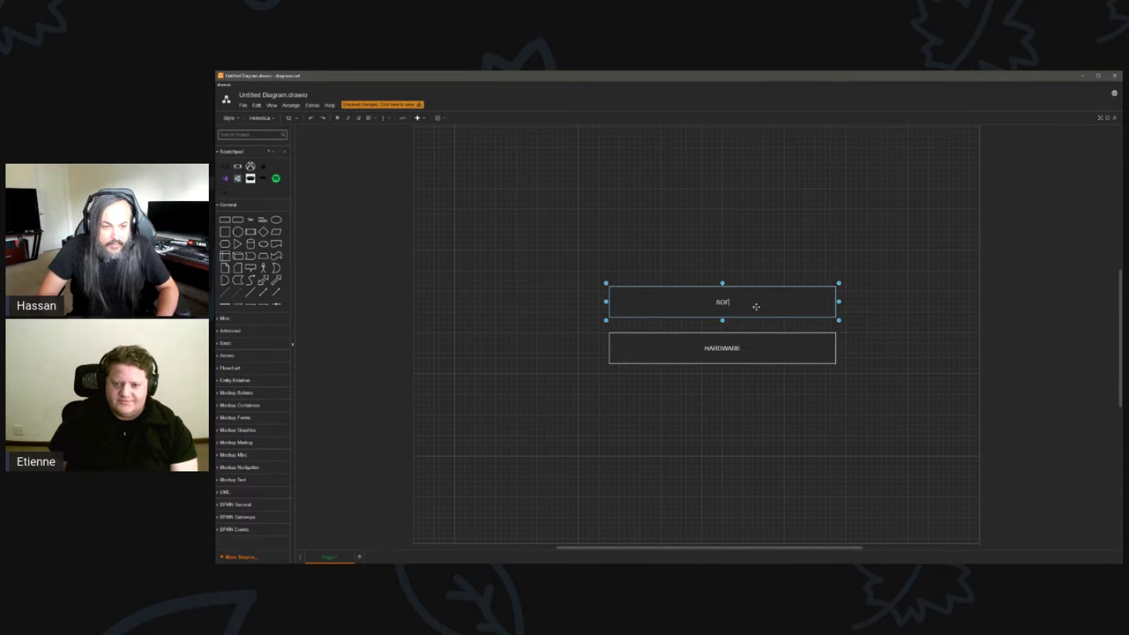
pyautogui.doubleClick(756, 306)
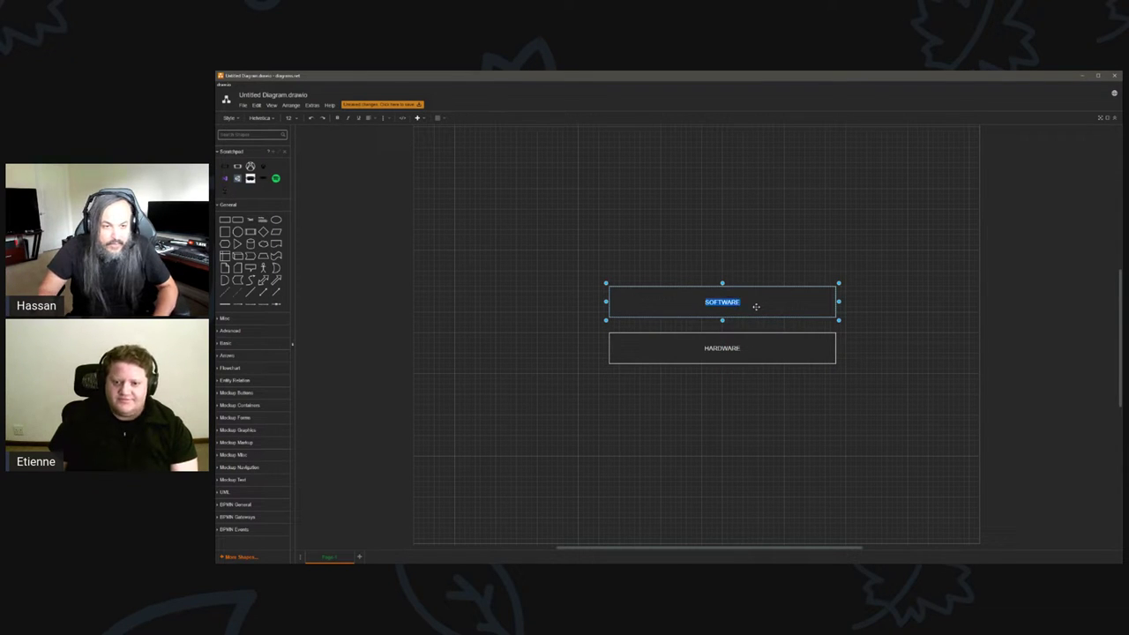
pyautogui.write('INTERMEDIARY')
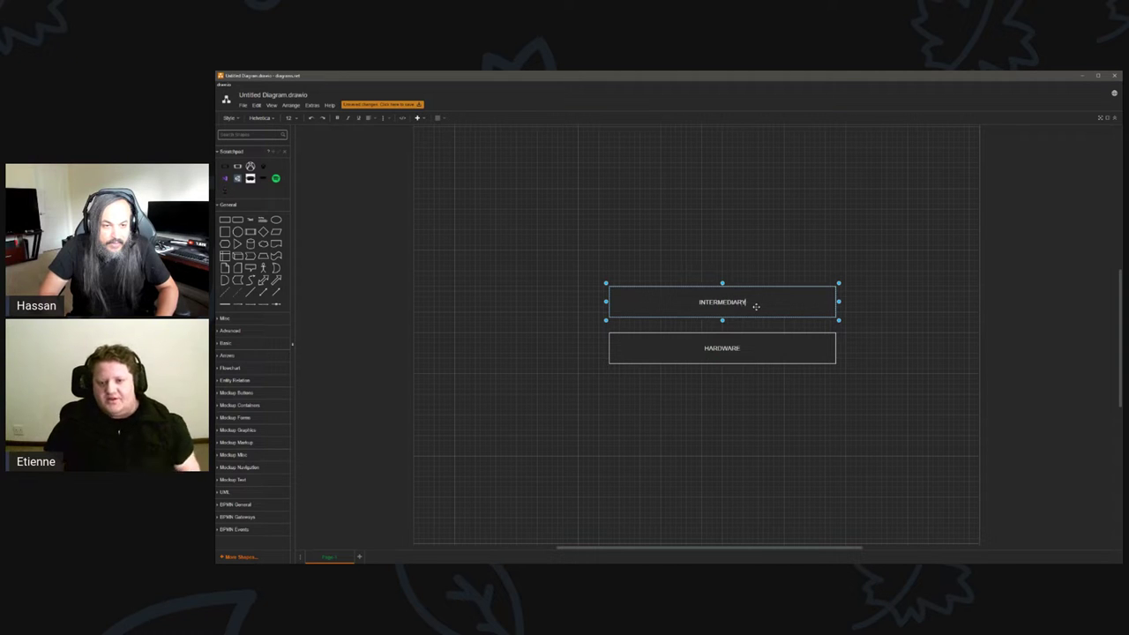
pyautogui.write(' SOFTWARE')
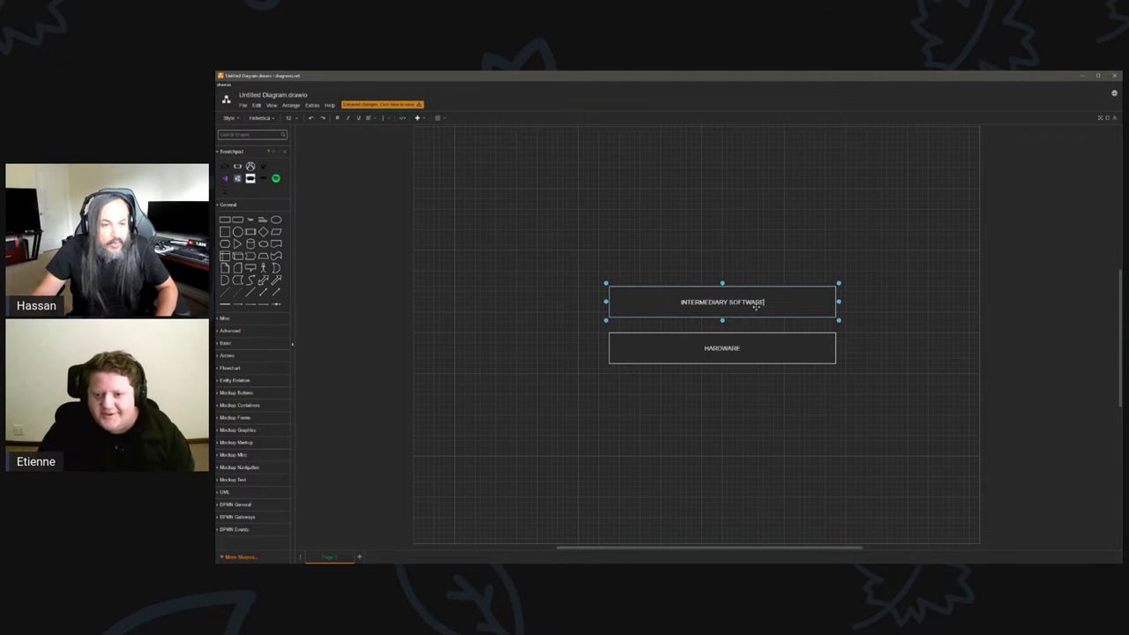
pyautogui.click(857, 305)
# Duplicate the INTERMEDIARY SOFTWARE box directly above itself and label the copy SYSTEM.
pyautogui.scroll(2, 852, 322)
pyautogui.click(769, 373)
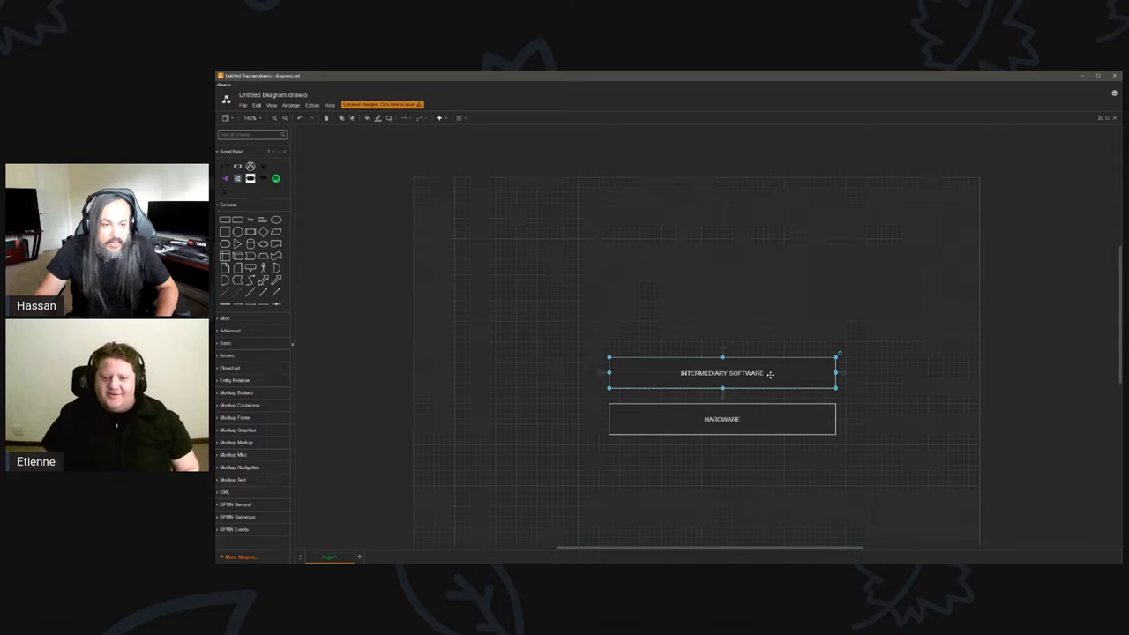
pyautogui.keyDown('ctrl'); pyautogui.moveTo(769, 373); pyautogui.dragTo(767, 325); pyautogui.keyUp('ctrl')
pyautogui.doubleClick(765, 325)
pyautogui.write('SYSTEM')
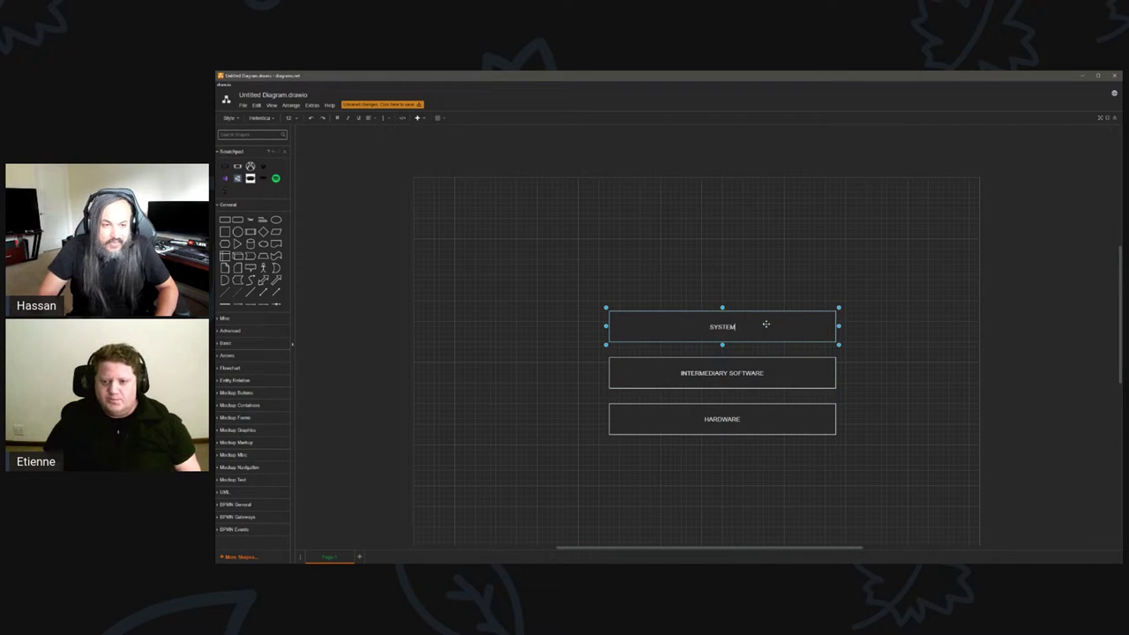
pyautogui.click(880, 372)
# Move the stack of SYSTEM, INTERMEDIARY SOFTWARE and HARDWARE boxes together to the page's left side.
pyautogui.click(788, 328)
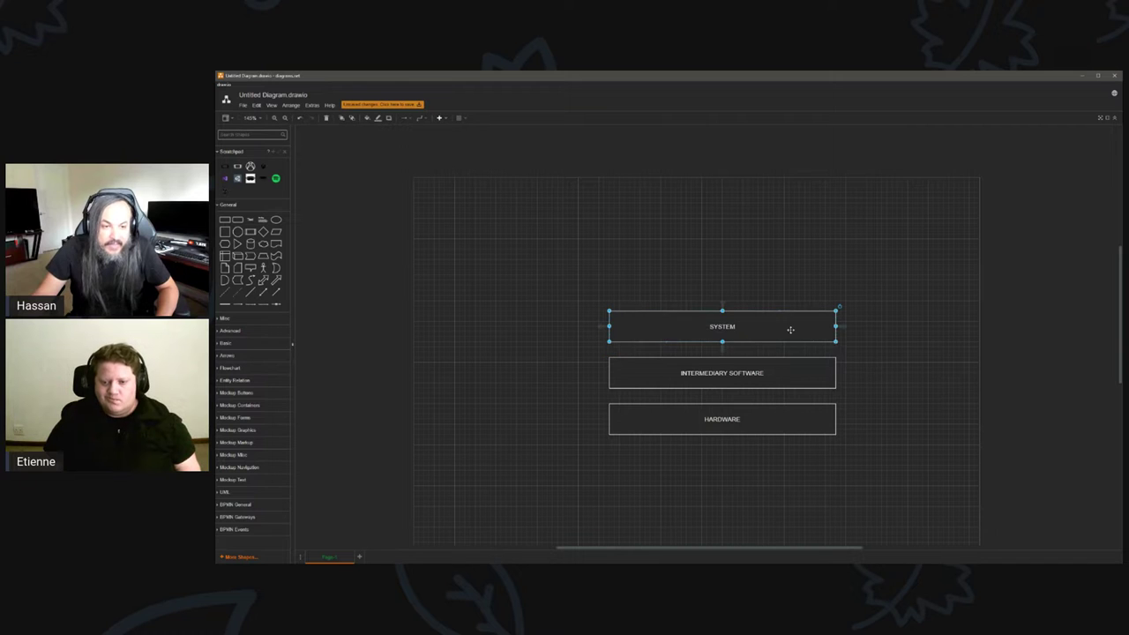
pyautogui.moveTo(861, 295); pyautogui.dragTo(561, 483)
pyautogui.moveTo(705, 375); pyautogui.dragTo(551, 370)
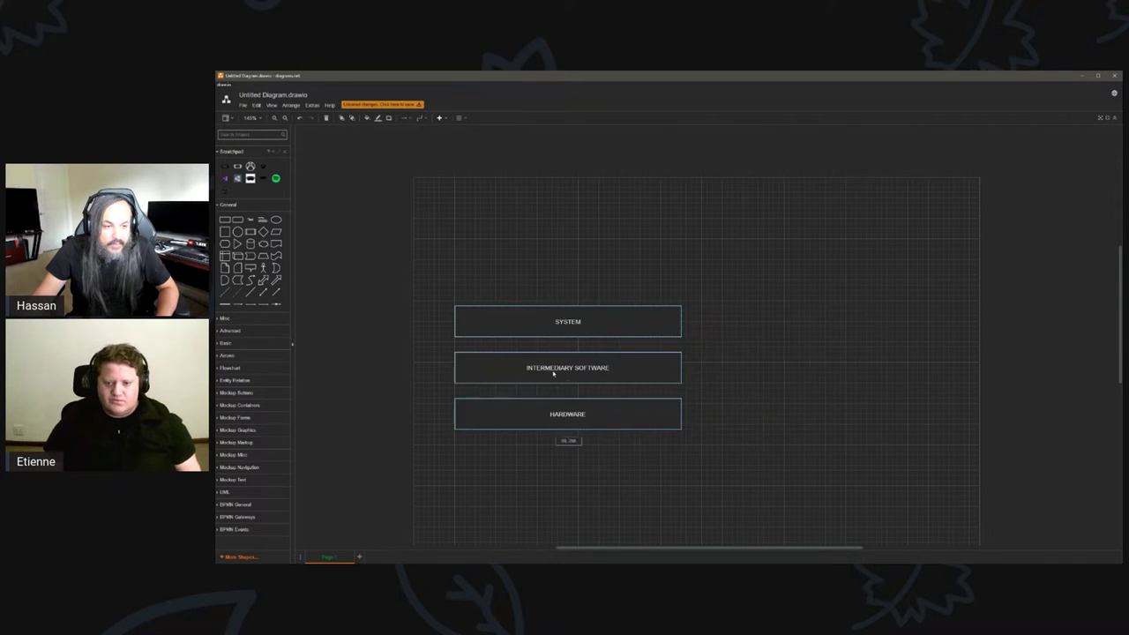
# Add an arrow-connected copy of the SYSTEM box to its right and raise the copy slightly above the original.
pyautogui.click(635, 323)
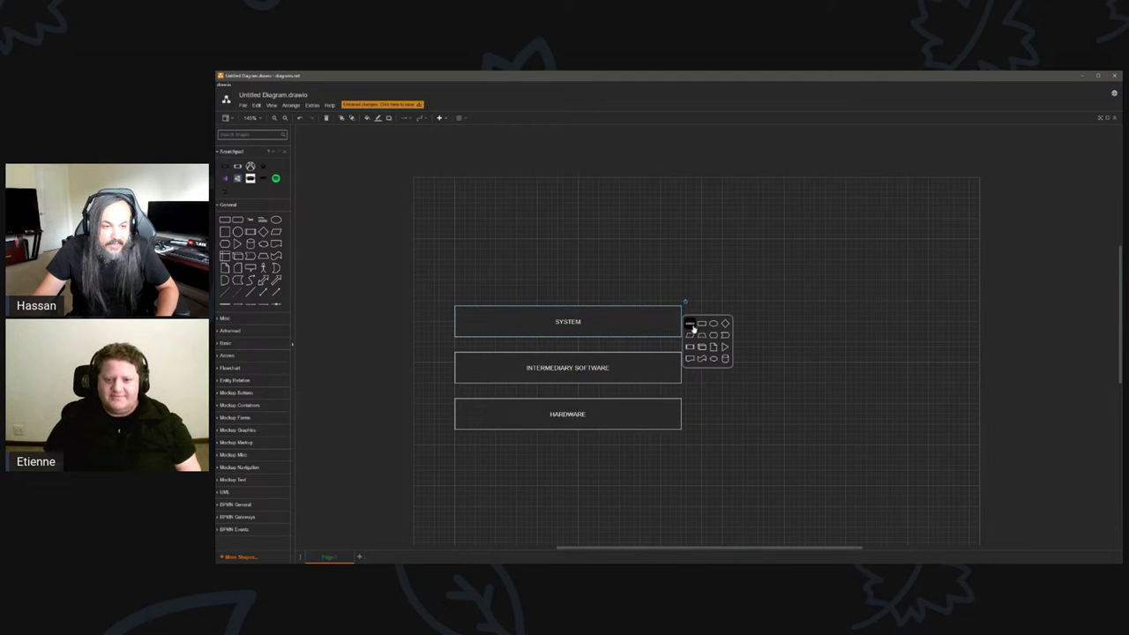
pyautogui.click(691, 323)
pyautogui.moveTo(779, 329)
pyautogui.mouseDown()
pyautogui.moveTo(789, 290)
pyautogui.moveTo(788, 303)
pyautogui.mouseUp()
# Stack two more copies of the SYSTEM box below the connected copy on the right.
pyautogui.click(657, 318)
pyautogui.click(687, 323)
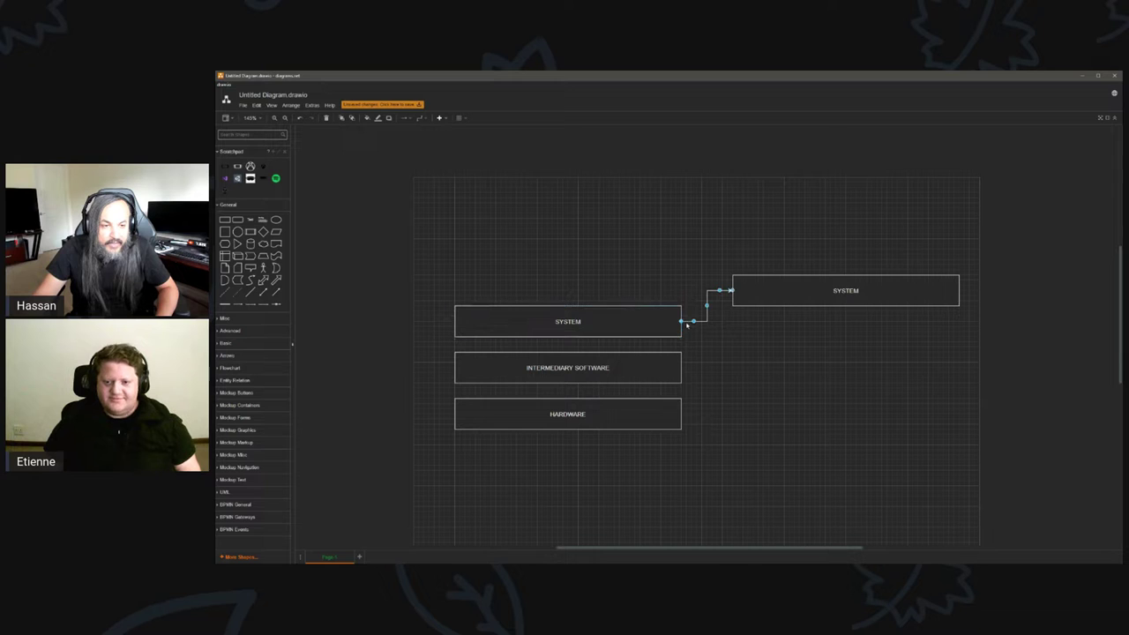
pyautogui.click(675, 323)
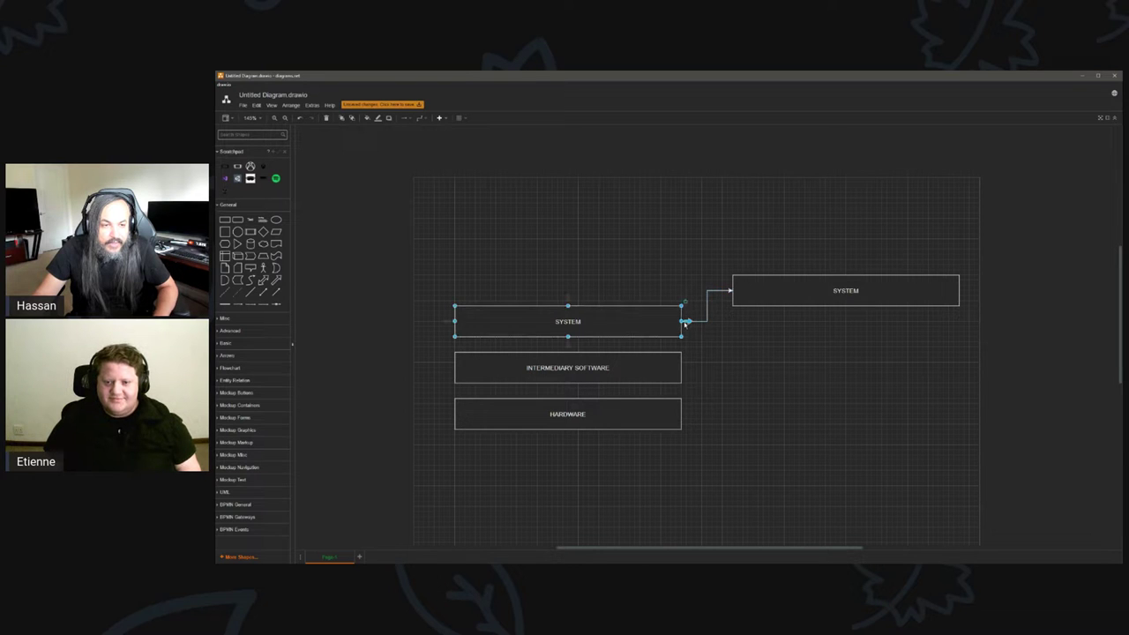
pyautogui.click(781, 294)
pyautogui.keyDown('ctrl'); pyautogui.moveTo(782, 294); pyautogui.dragTo(793, 367); pyautogui.keyUp('ctrl')
# Connect the original SYSTEM box with arrows to the middle and bottom copies on the right.
pyautogui.click(680, 323)
pyautogui.moveTo(685, 323); pyautogui.dragTo(735, 324)
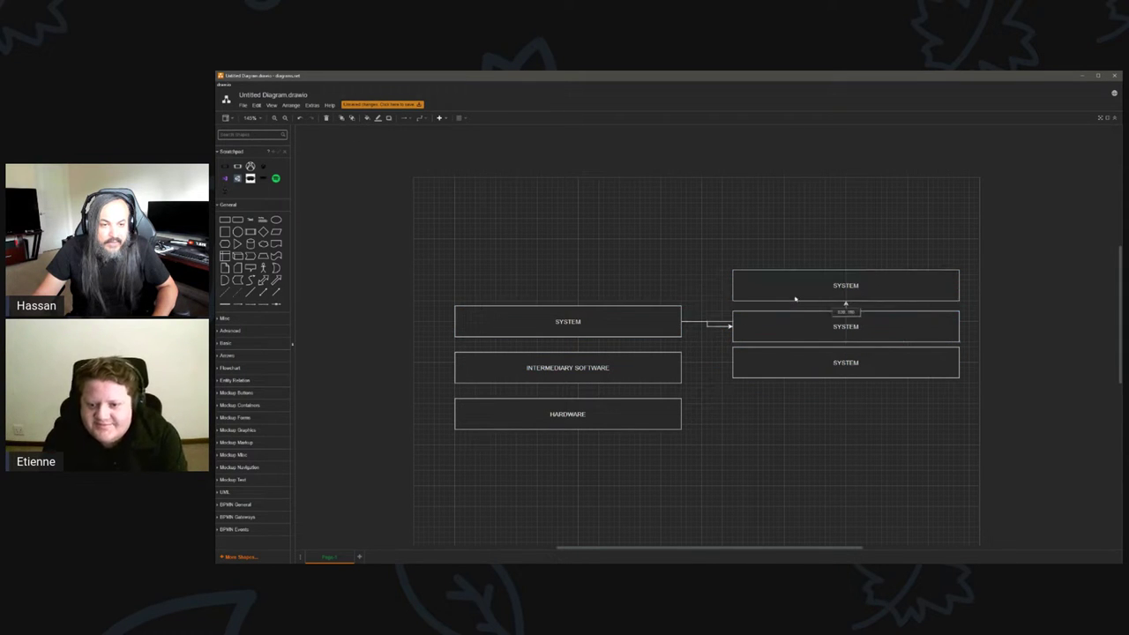
pyautogui.moveTo(794, 301); pyautogui.dragTo(793, 299)
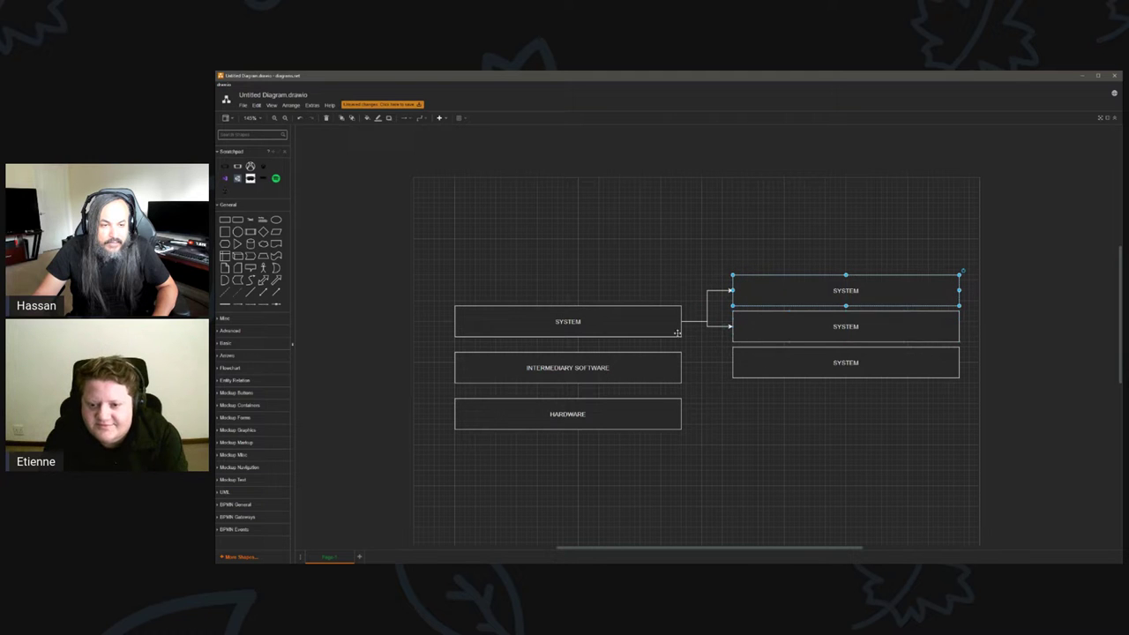
pyautogui.click(668, 327)
pyautogui.moveTo(685, 322); pyautogui.dragTo(730, 363)
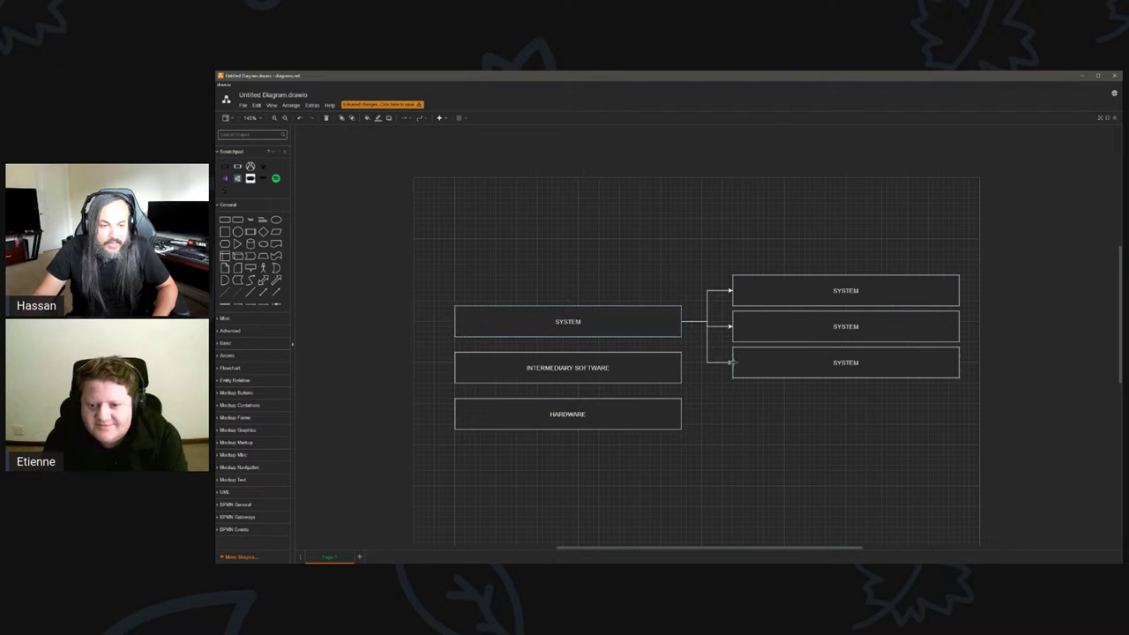
# Align the original SYSTEM box with the middle copy and redraw its arrows to the top and middle copies.
pyautogui.moveTo(650, 327); pyautogui.dragTo(653, 338)
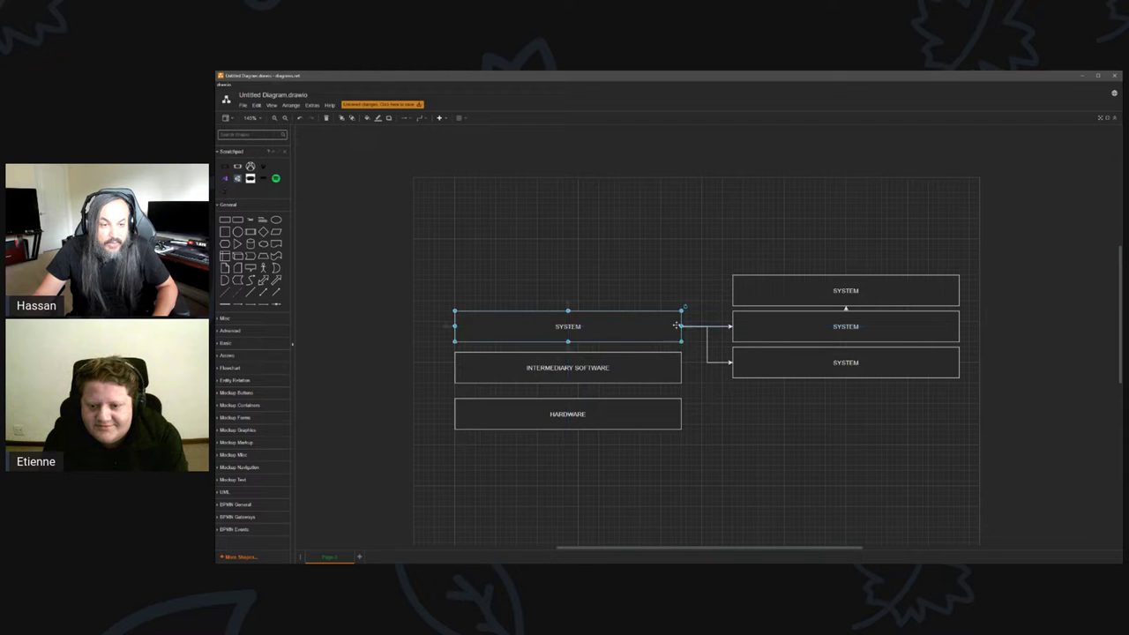
pyautogui.click(715, 327)
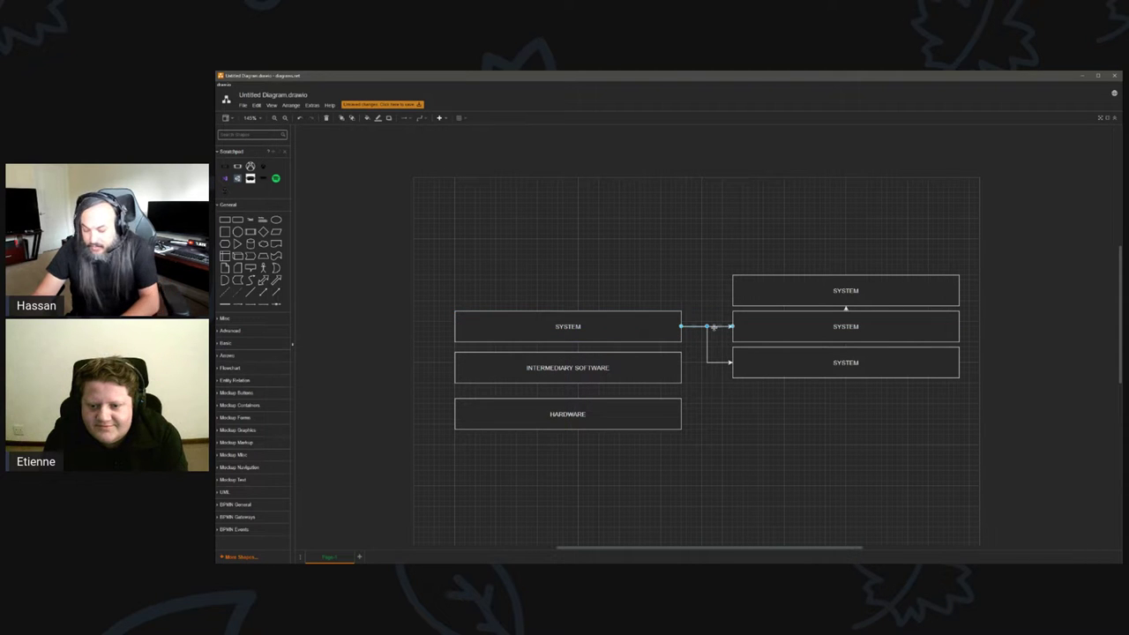
pyautogui.click(675, 326)
pyautogui.moveTo(693, 329); pyautogui.dragTo(736, 292)
pyautogui.click(714, 330)
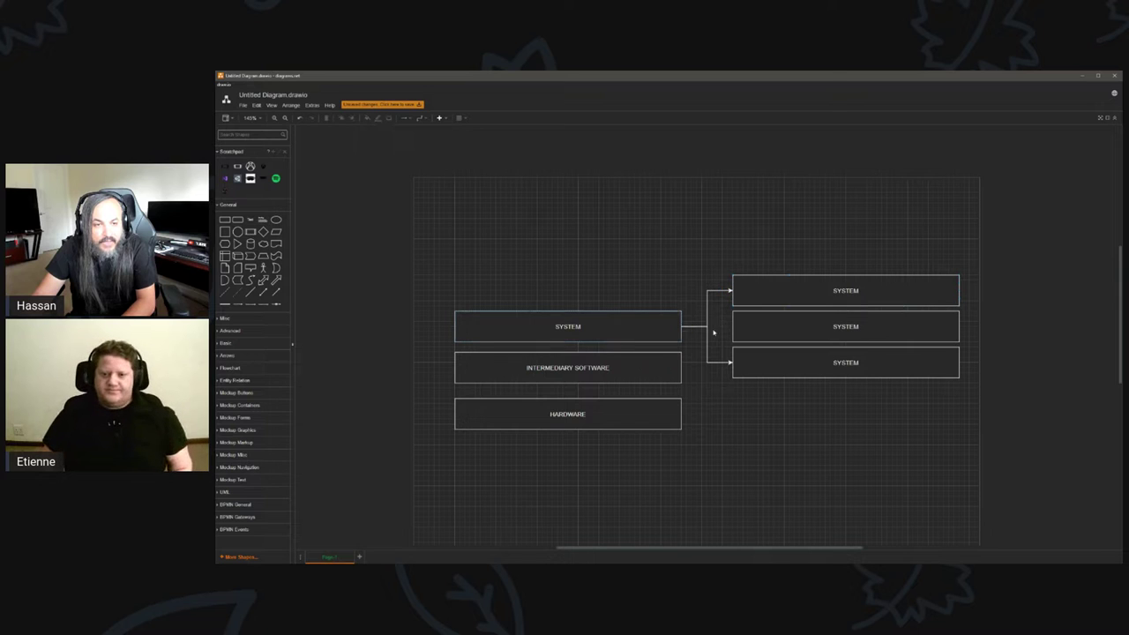
pyautogui.click(675, 327)
pyautogui.moveTo(692, 326); pyautogui.dragTo(733, 327)
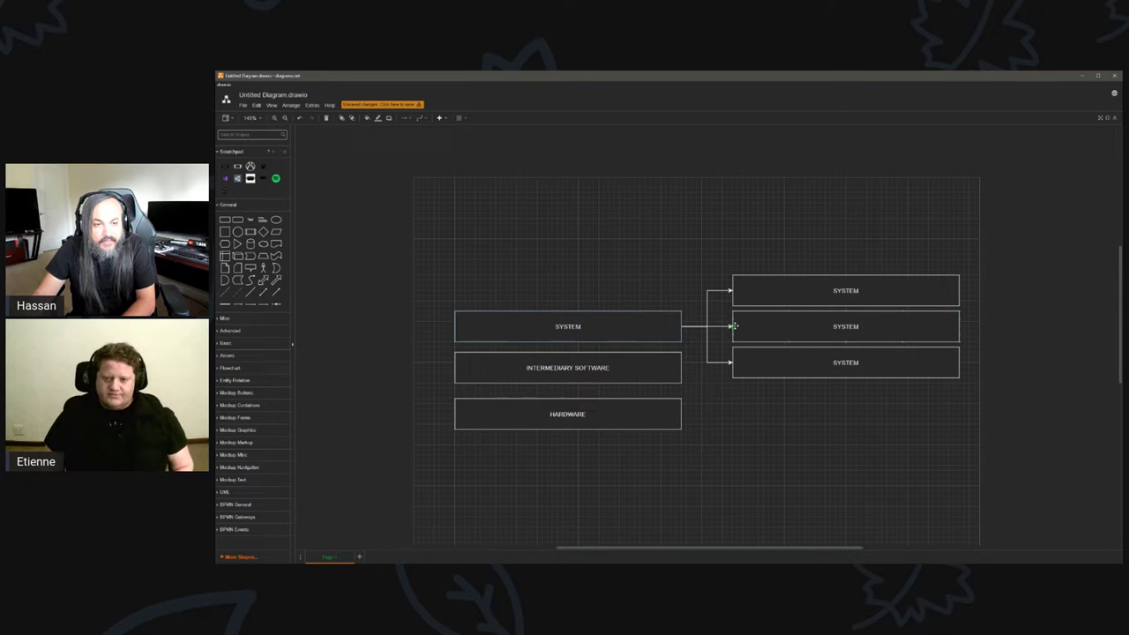
pyautogui.click(645, 327)
# Relabel the top box of the right-hand stack YOUR CODE and the middle one FRANEWORK.
pyautogui.doubleClick(806, 292)
pyautogui.write('YOUR CODE')
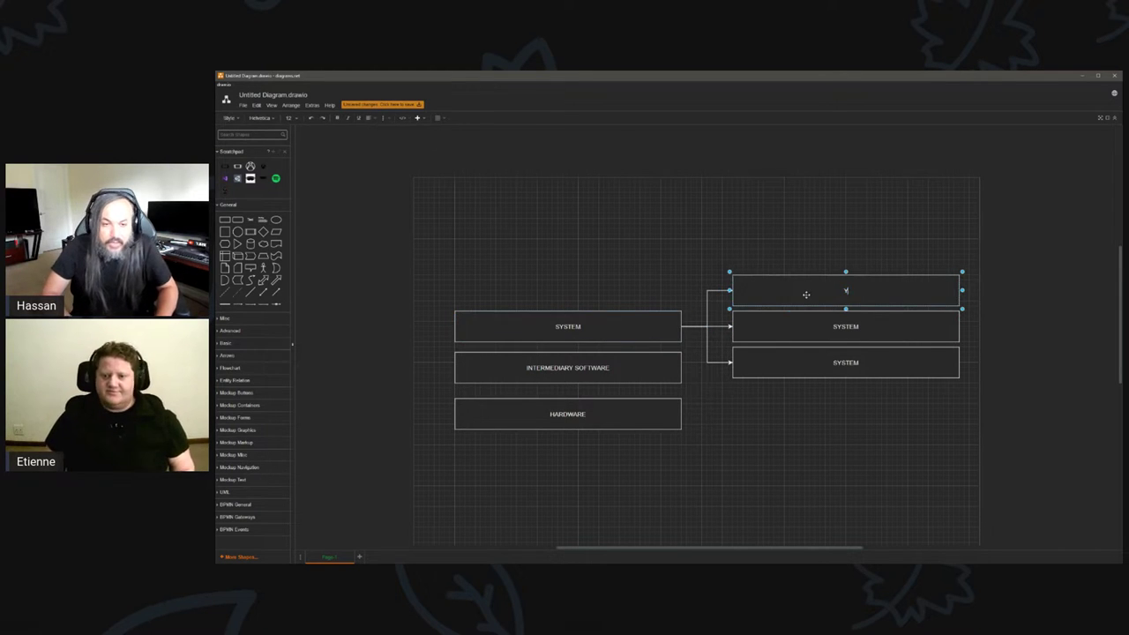
pyautogui.doubleClick(847, 326)
pyautogui.write('F')
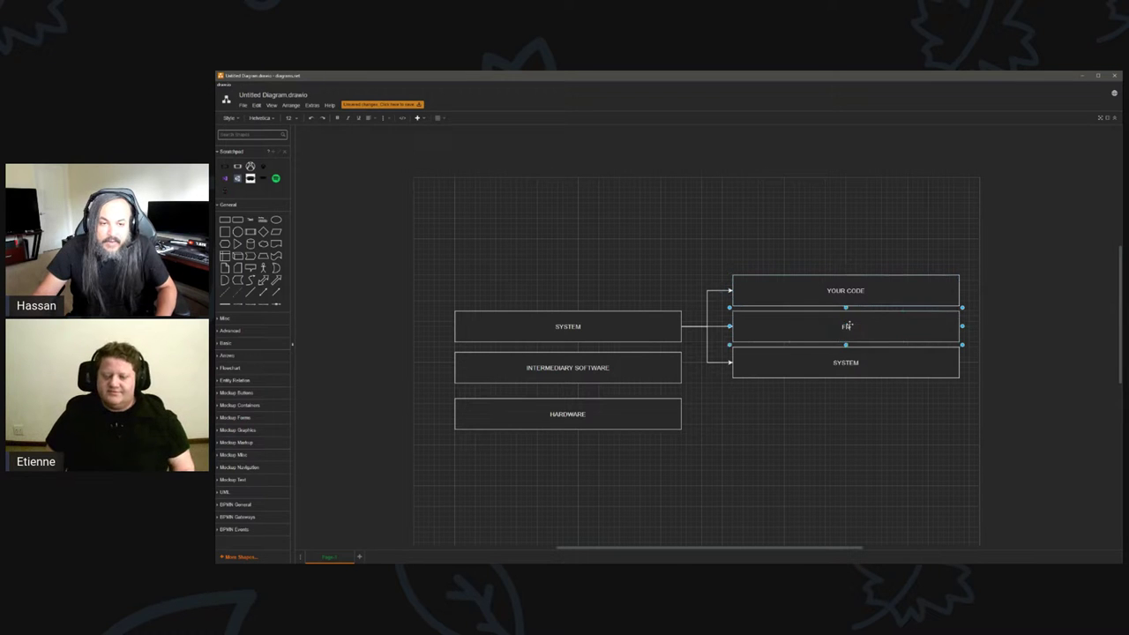
pyautogui.write('RAMEWO')
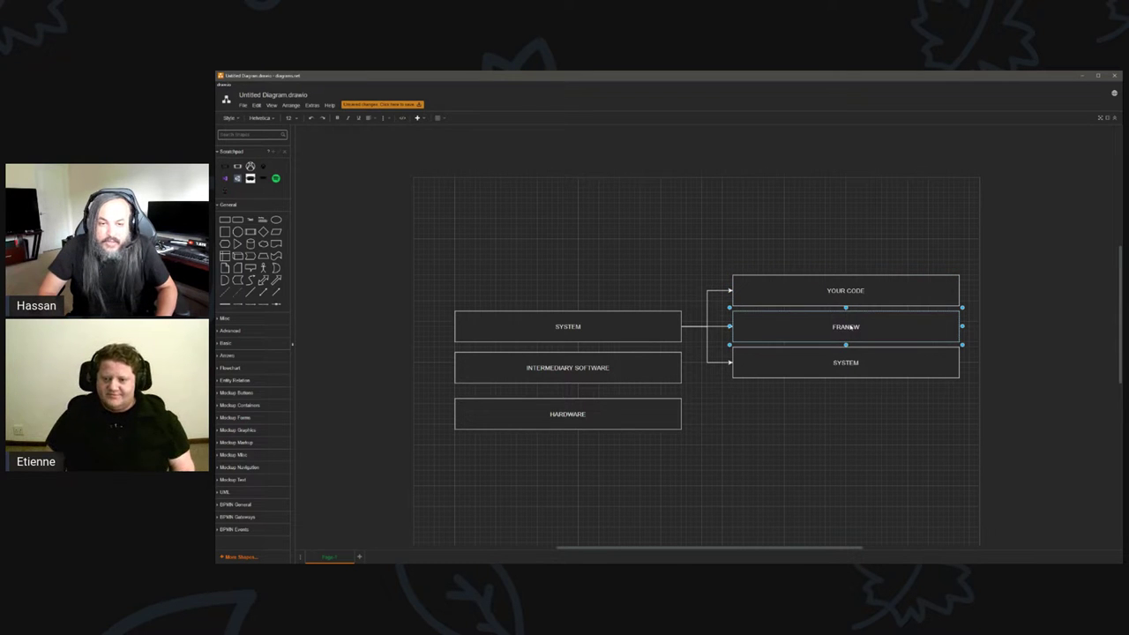
pyautogui.write('RK')
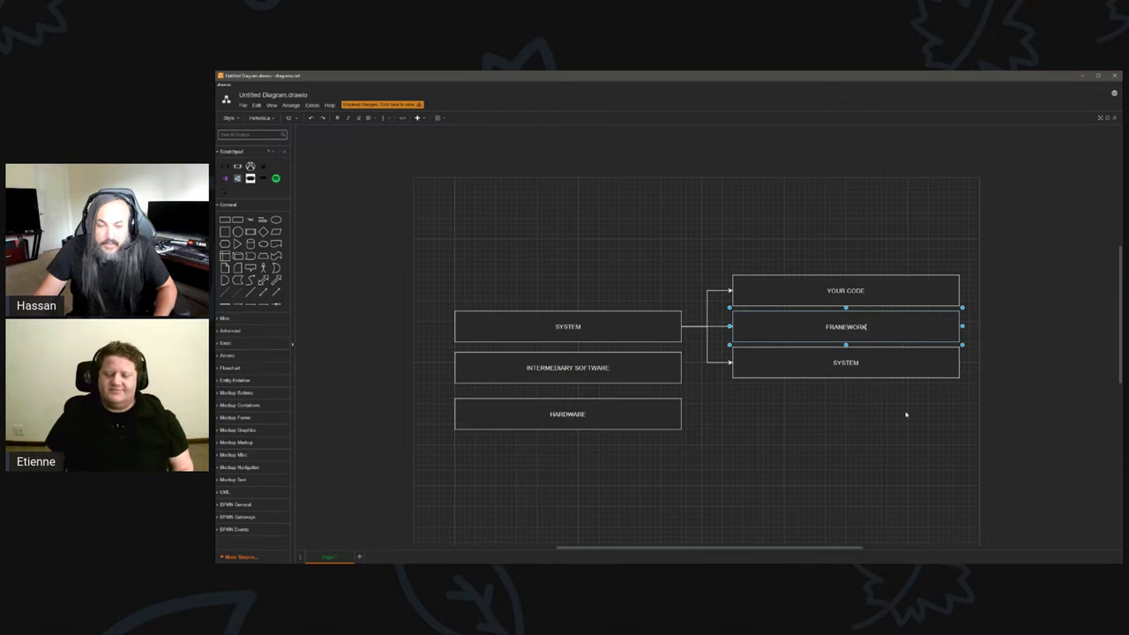
pyautogui.click(908, 415)
# Relabel the bottom box of the right-hand stack ASSEMBLY.
pyautogui.keyDown('ctrl'); pyautogui.scroll(1, 918, 415); pyautogui.keyUp('ctrl')
pyautogui.doubleClick(877, 361)
pyautogui.write('TR')
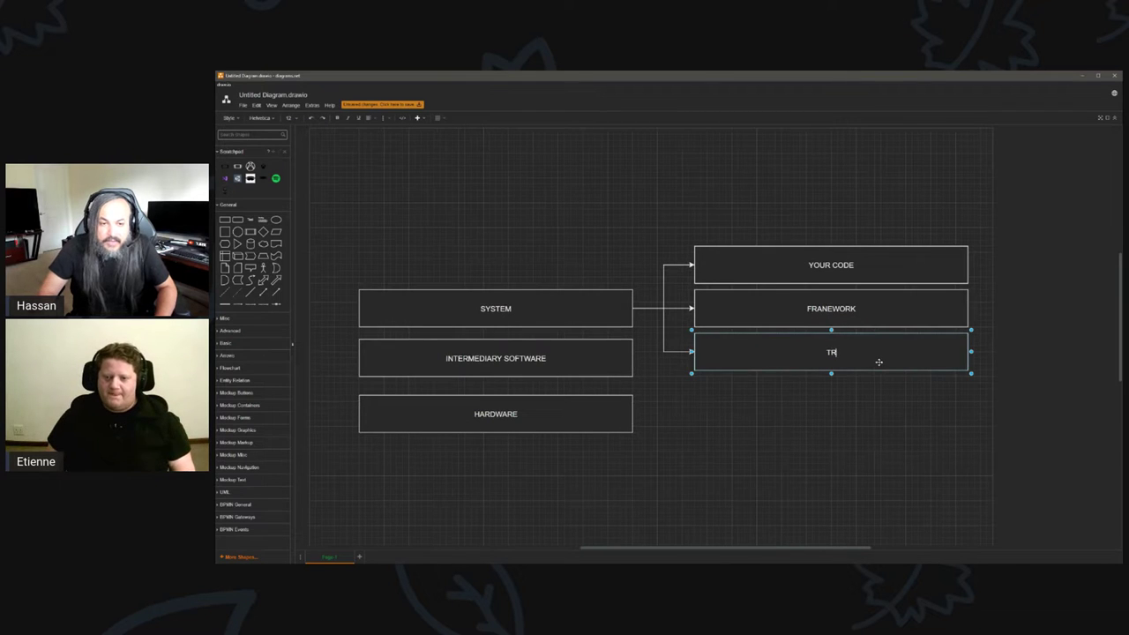
pyautogui.write('ANSLATOR')
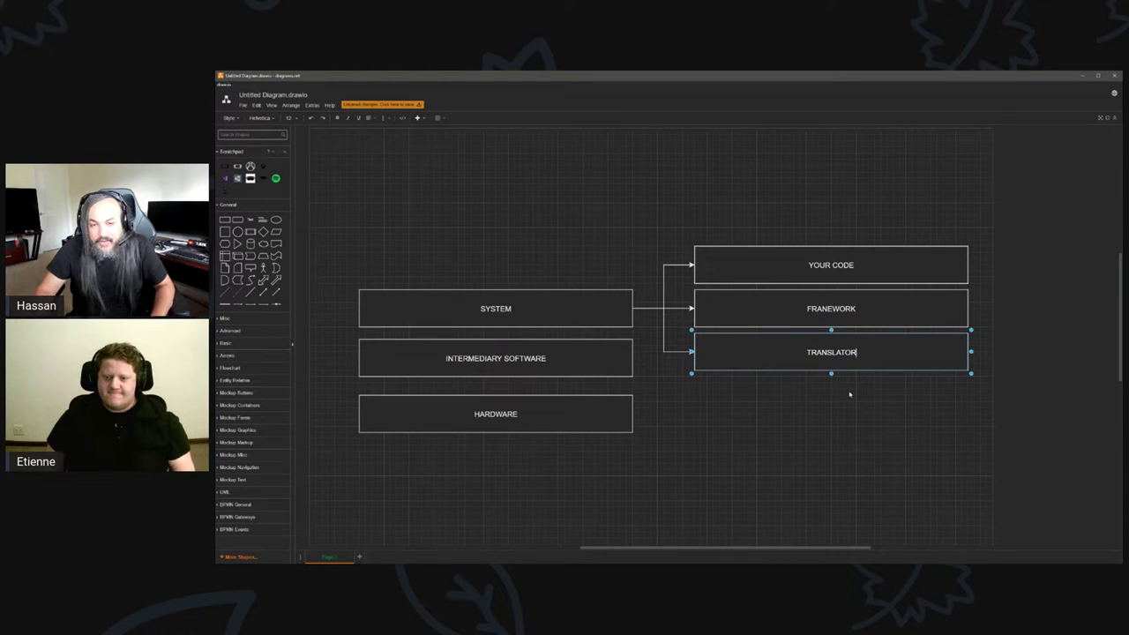
pyautogui.hotkey('ctrl', 'a')
pyautogui.press('BackSpace')
pyautogui.write('ASSEMB')
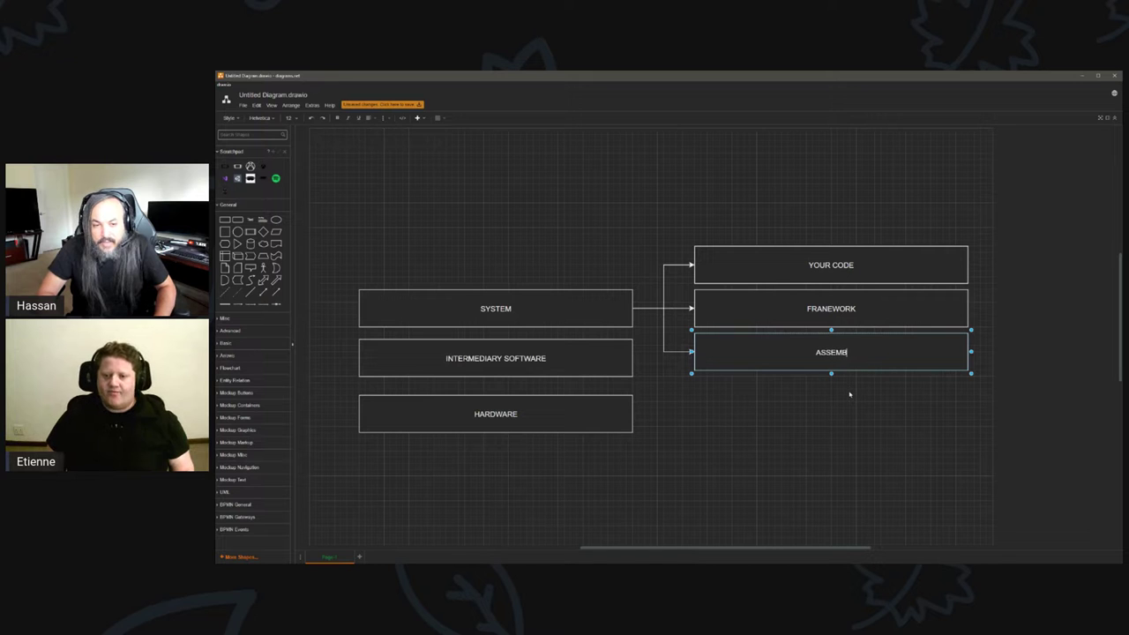
pyautogui.write('LY')
pyautogui.click(849, 394)
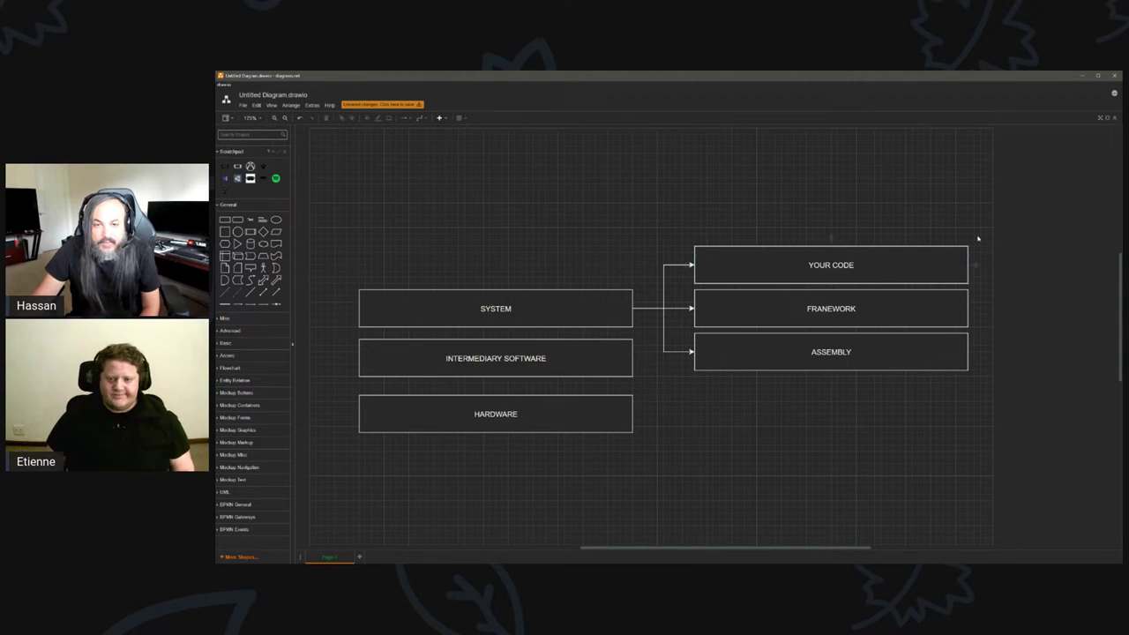
# Colour the right-hand boxes with preset styles: YOUR CODE blue, FRANEWORK green and ASSEMBLY red.
pyautogui.moveTo(978, 238); pyautogui.dragTo(681, 337)
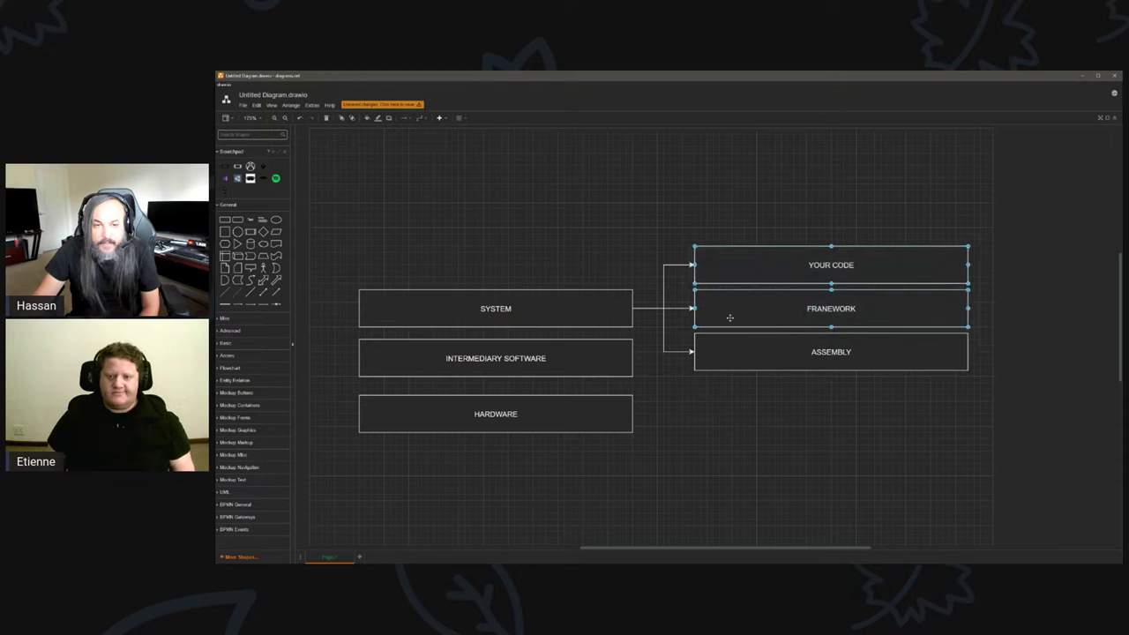
pyautogui.click(1107, 118)
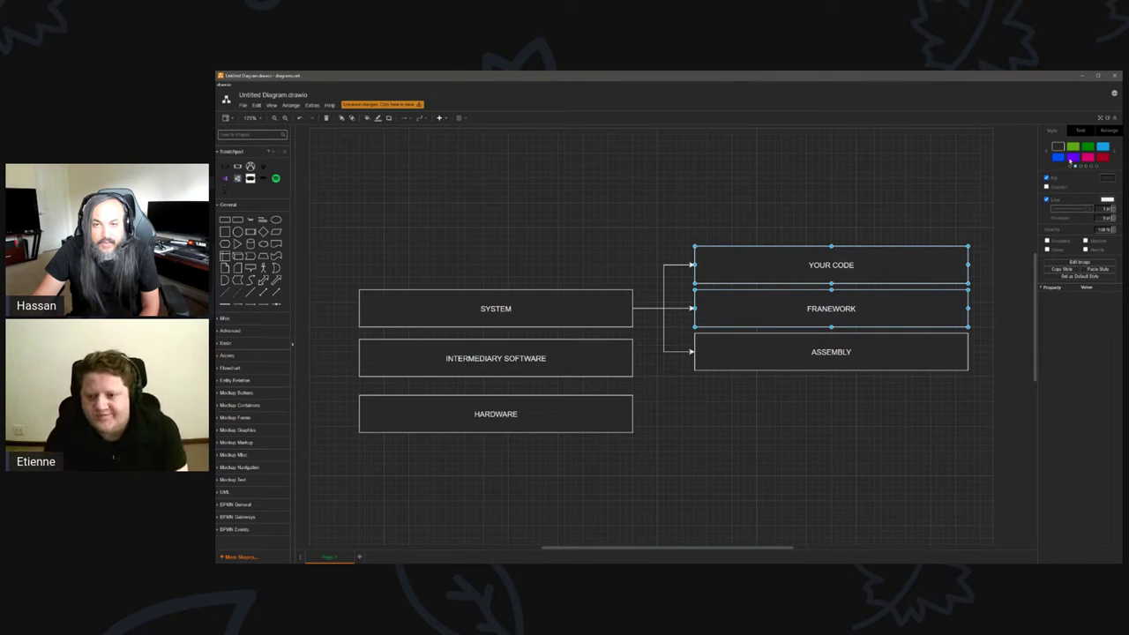
pyautogui.click(930, 309)
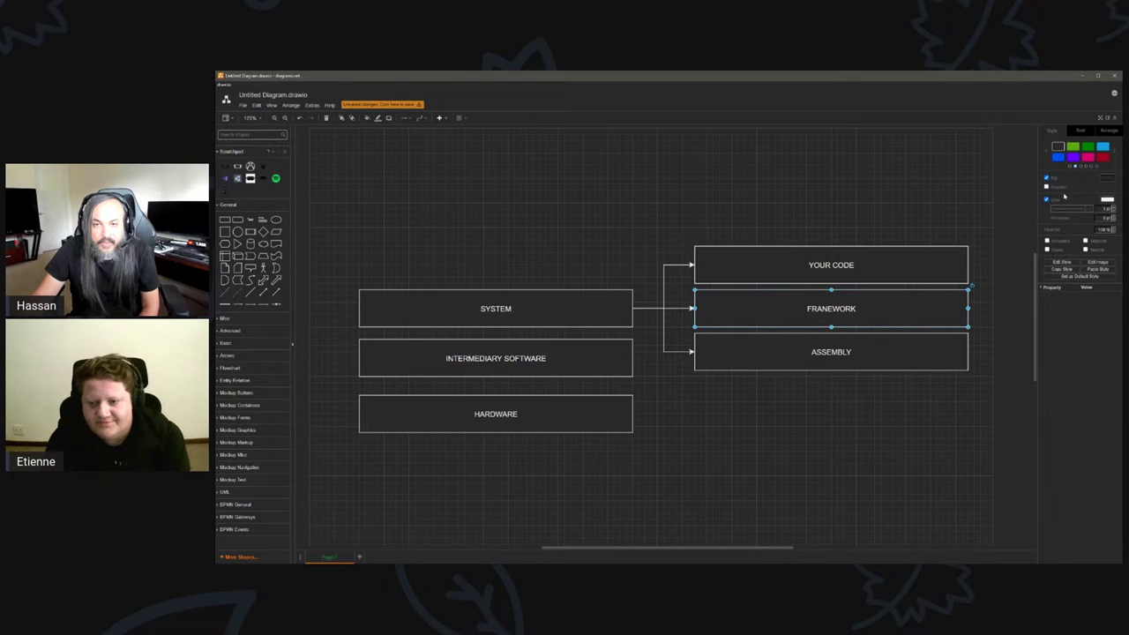
pyautogui.click(1073, 147)
pyautogui.hotkey('shift', 'Tab')
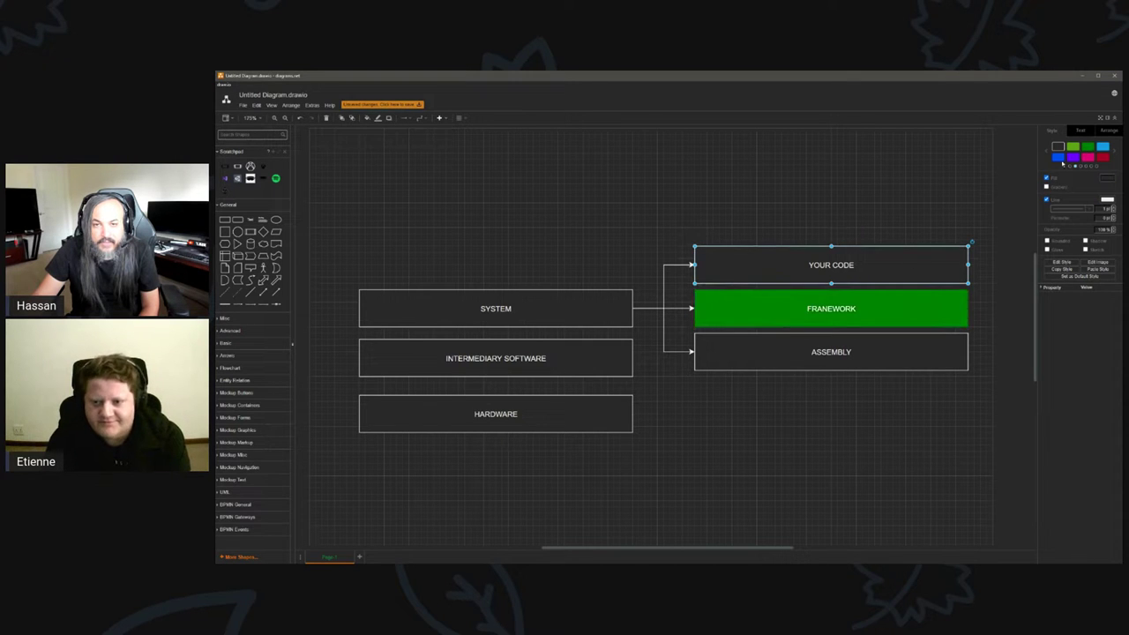
pyautogui.click(1058, 157)
pyautogui.hotkey('shift', 'Tab')
pyautogui.click(1104, 158)
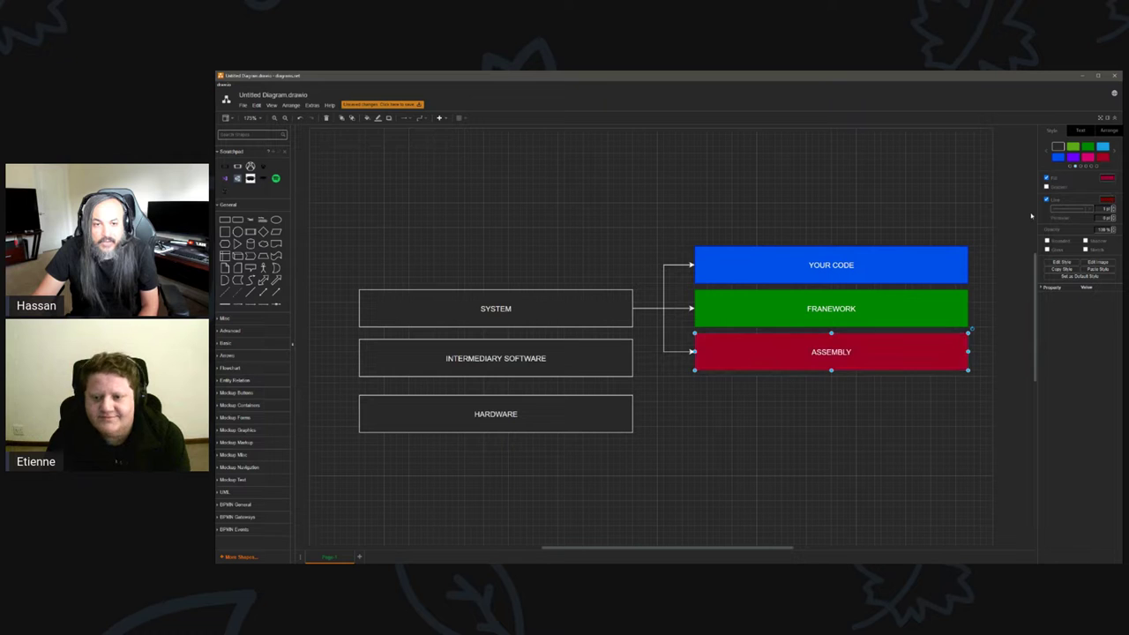
# Correct the spelling of the green box's label to FRAMEWORK.
pyautogui.click(923, 255)
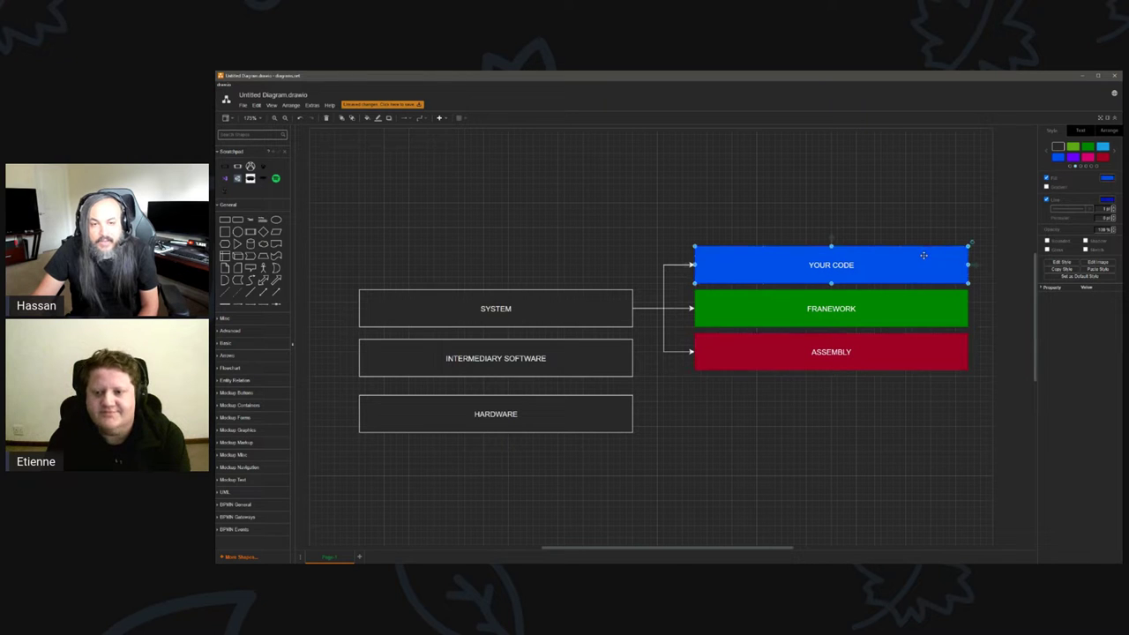
pyautogui.click(835, 303)
pyautogui.doubleClick(836, 304)
pyautogui.click(830, 308)
pyautogui.press('BackSpace')
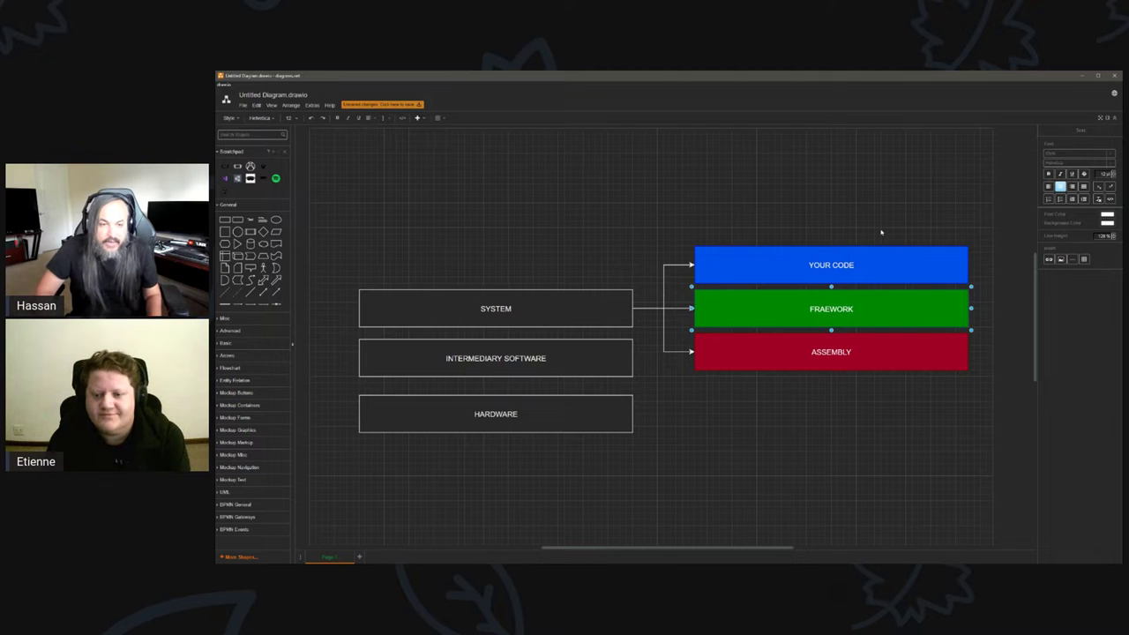
pyautogui.write('M')
pyautogui.click(869, 206)
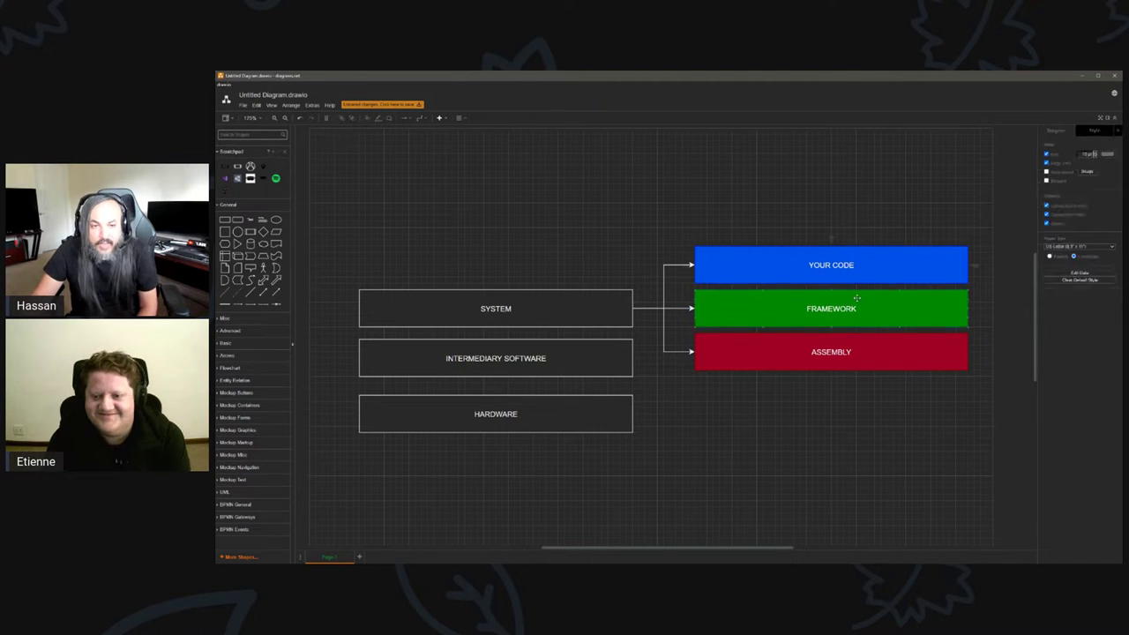
pyautogui.click(860, 262)
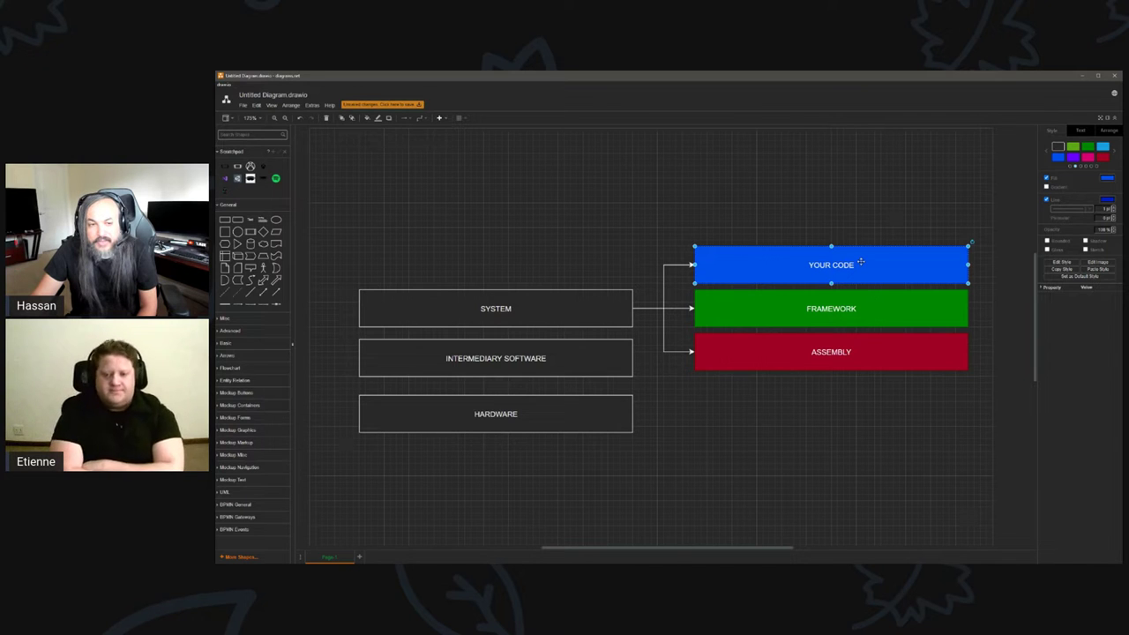
pyautogui.moveTo(860, 262); pyautogui.dragTo(829, 296)
pyautogui.click(812, 260)
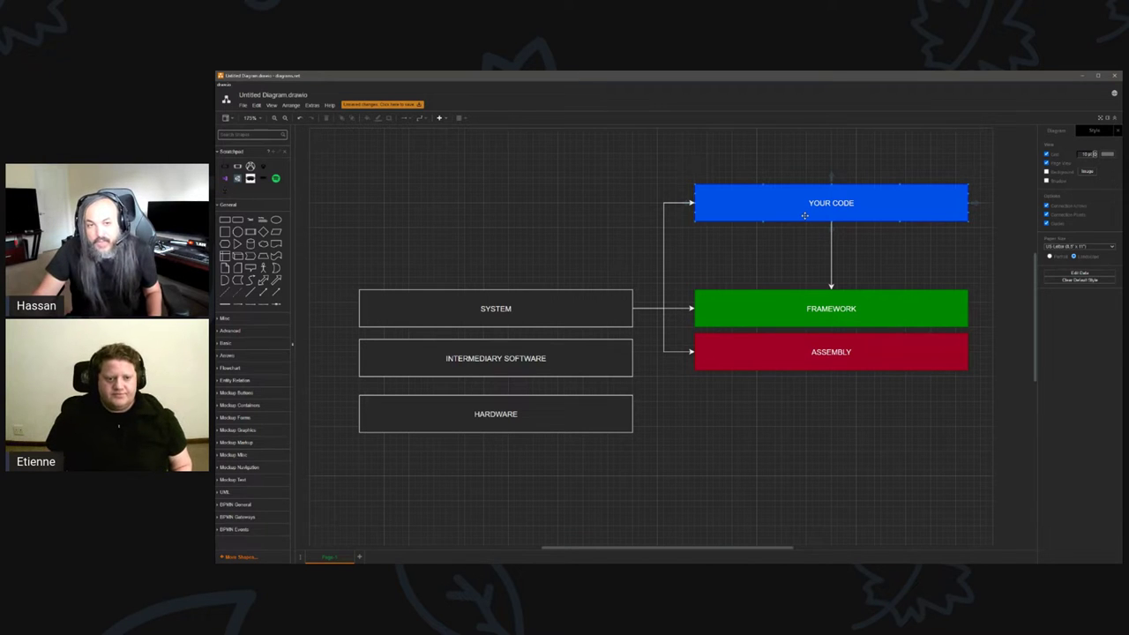
pyautogui.moveTo(811, 213); pyautogui.dragTo(859, 251)
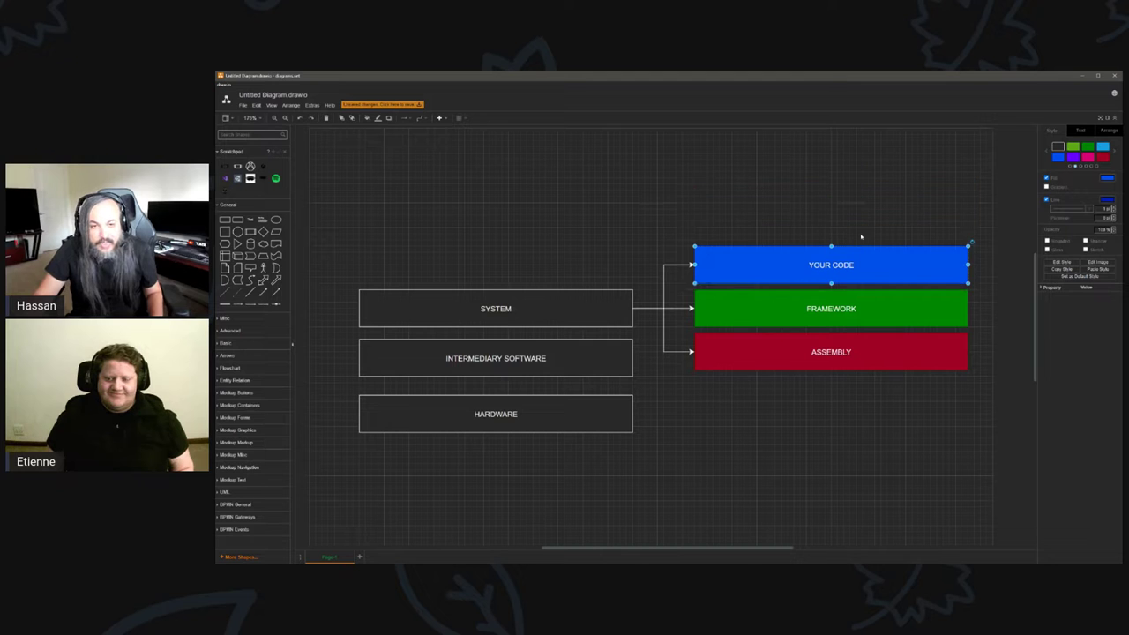
# Duplicate the three coloured boxes and place the copied stack to their right, one row higher than the originals.
pyautogui.moveTo(752, 547); pyautogui.dragTo(820, 554)
pyautogui.click(824, 440)
pyautogui.moveTo(819, 212); pyautogui.dragTo(487, 430)
pyautogui.moveTo(616, 322); pyautogui.dragTo(914, 283)
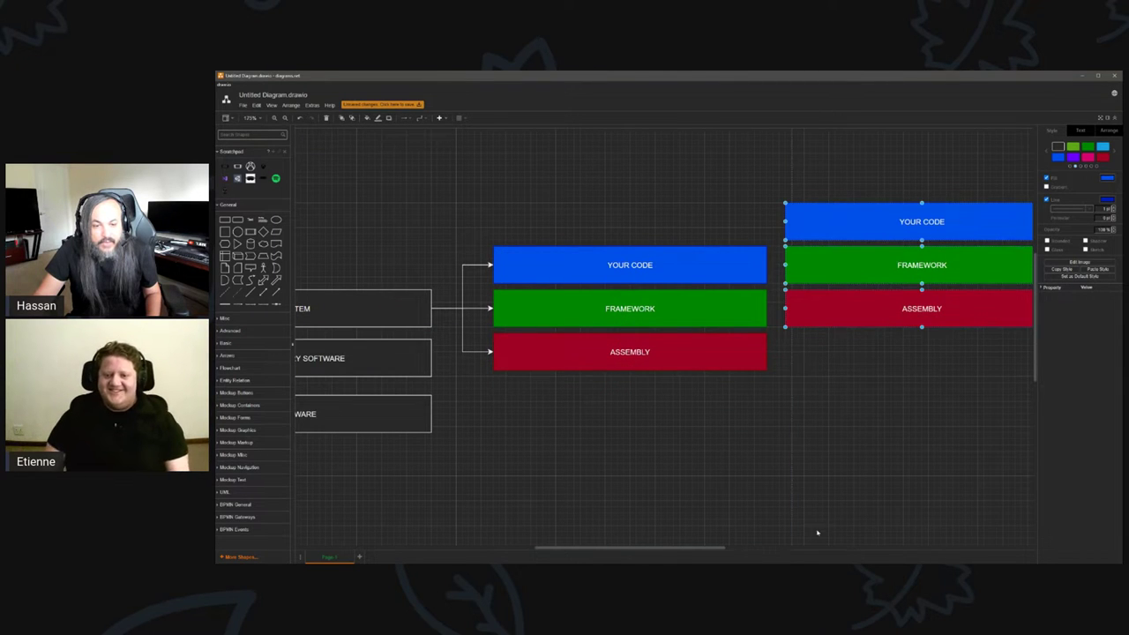
pyautogui.hscroll(5, 776, 353)
pyautogui.moveTo(788, 228); pyautogui.dragTo(814, 226)
pyautogui.click(794, 361)
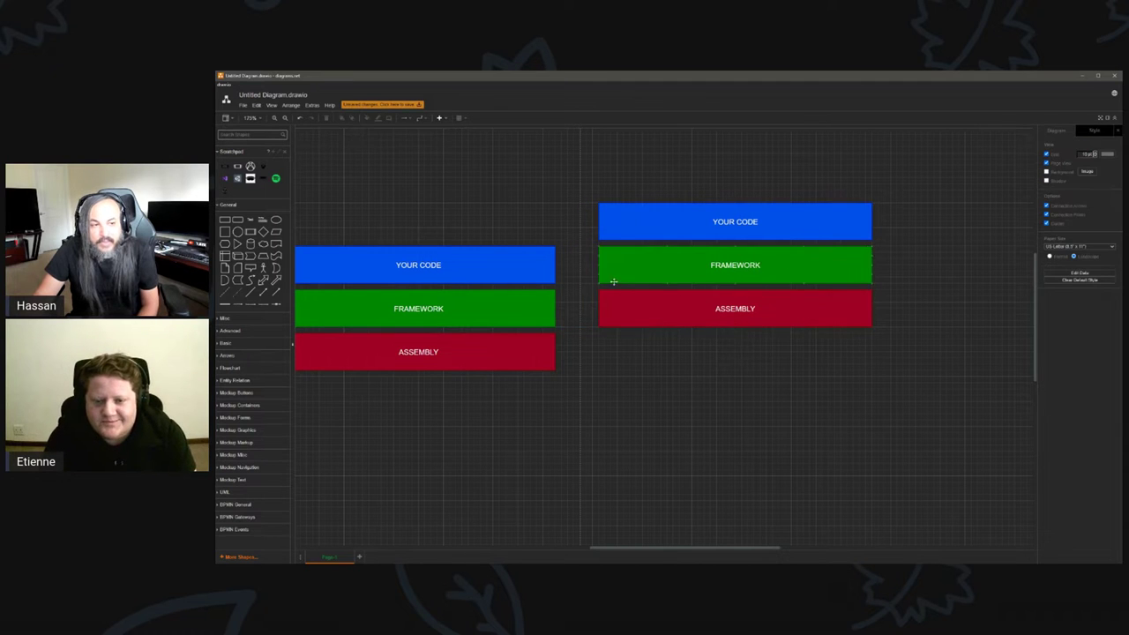
# Connect YOUR CODE to the copied red box with an arrow and relabel that box EXTERNAL LIBRARY.
pyautogui.moveTo(552, 265)
pyautogui.mouseDown()
pyautogui.moveTo(624, 325)
pyautogui.moveTo(600, 308)
pyautogui.mouseUp()
pyautogui.doubleClick(699, 315)
pyautogui.write('EXT')
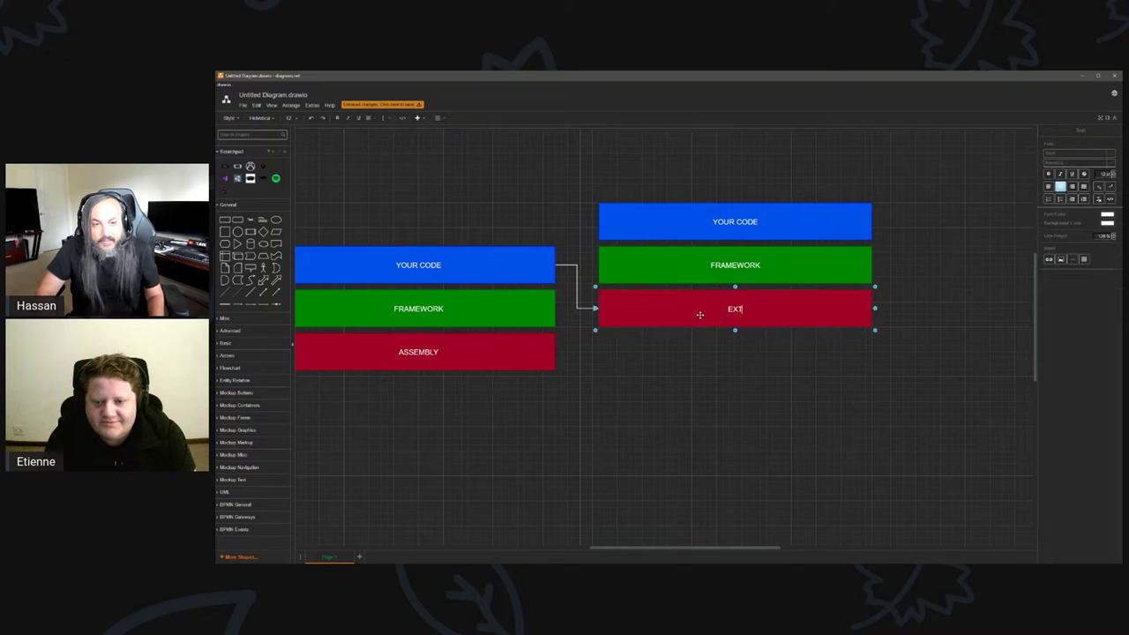
pyautogui.write('ERNAL LIBRARY')
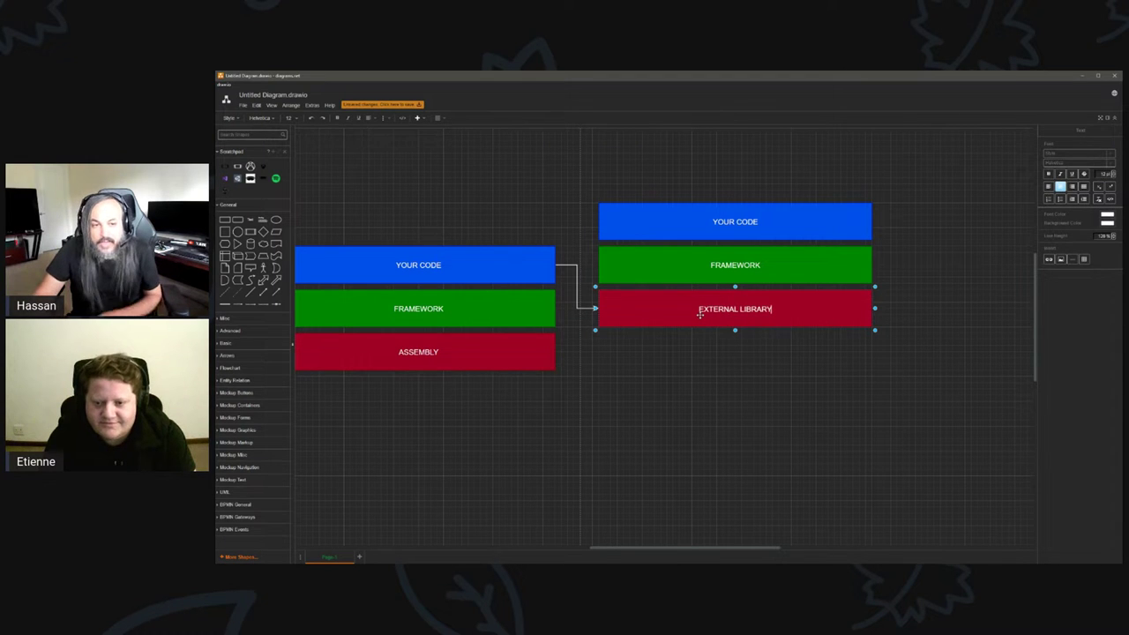
pyautogui.click(698, 361)
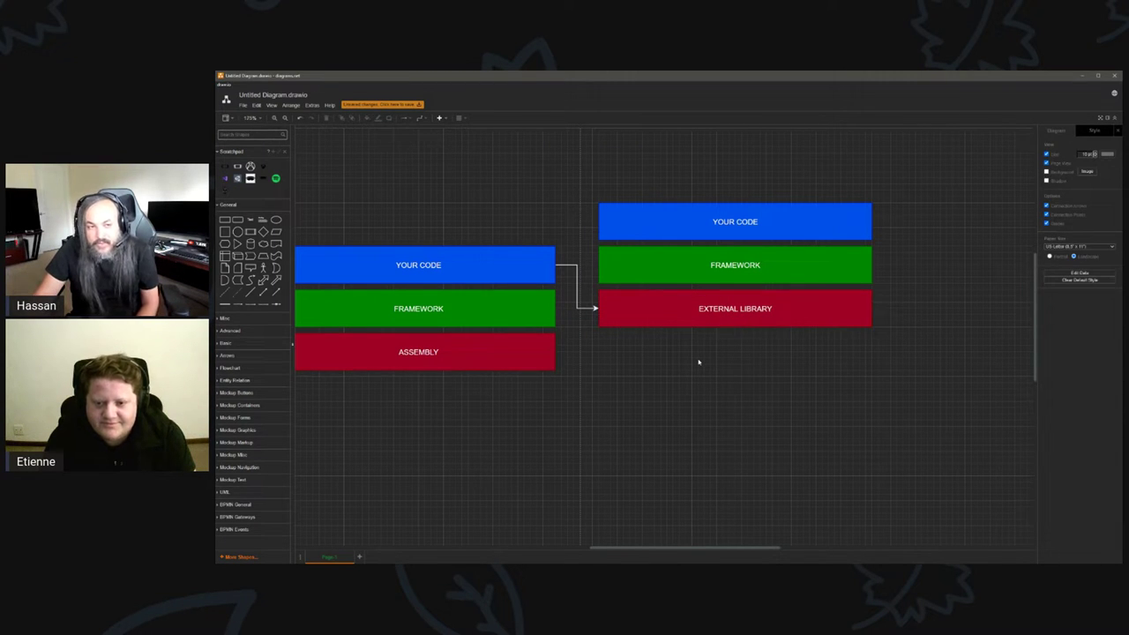
# Relabel the copied blue box CUSTOM ROUTINE and the copied green box HYBRID.
pyautogui.doubleClick(729, 222)
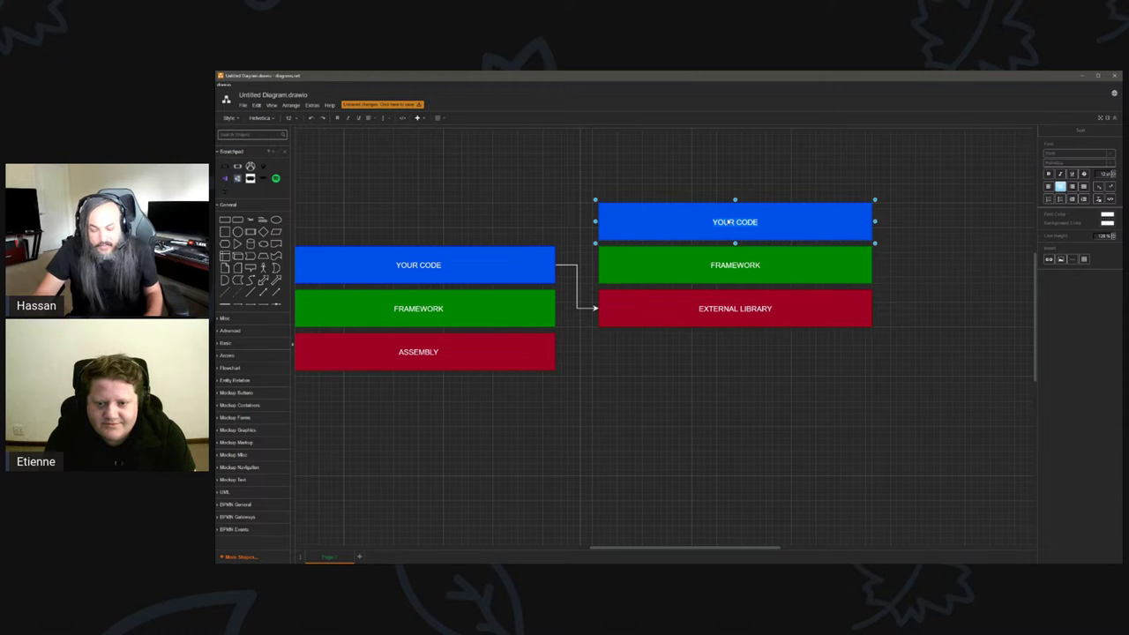
pyautogui.write('CUSTOM')
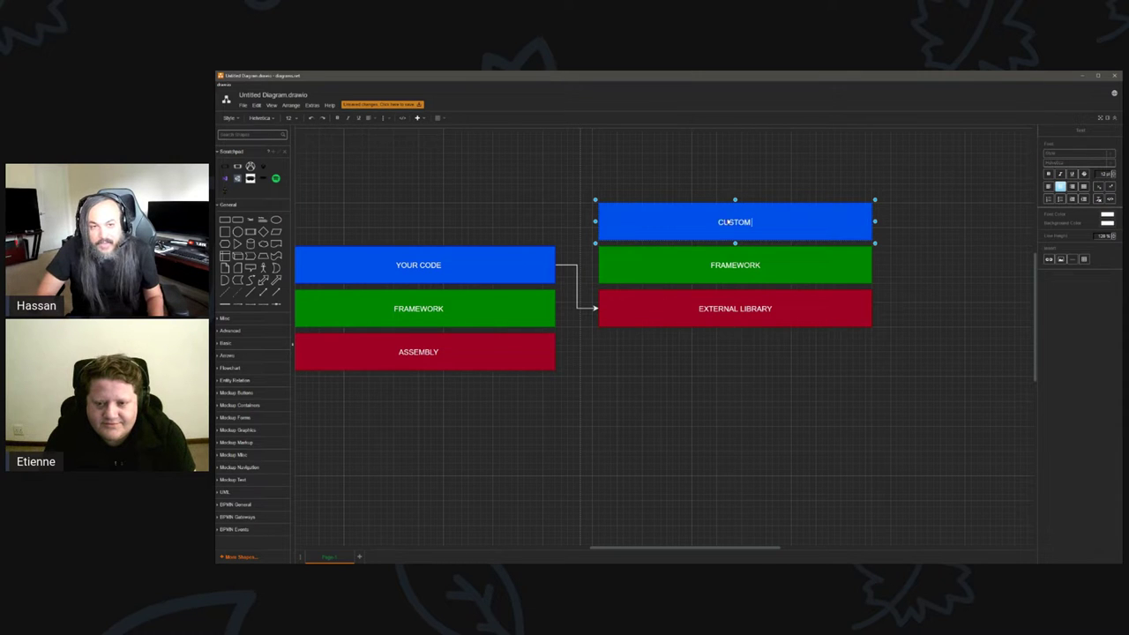
pyautogui.write(' ROUTINE')
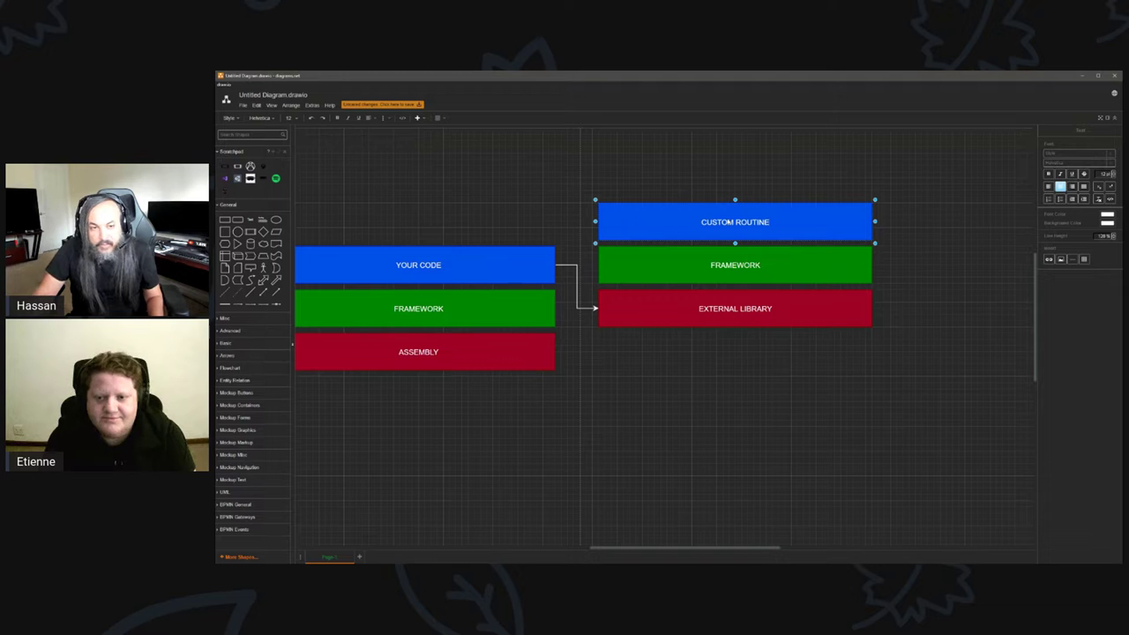
pyautogui.click(736, 347)
pyautogui.doubleClick(738, 274)
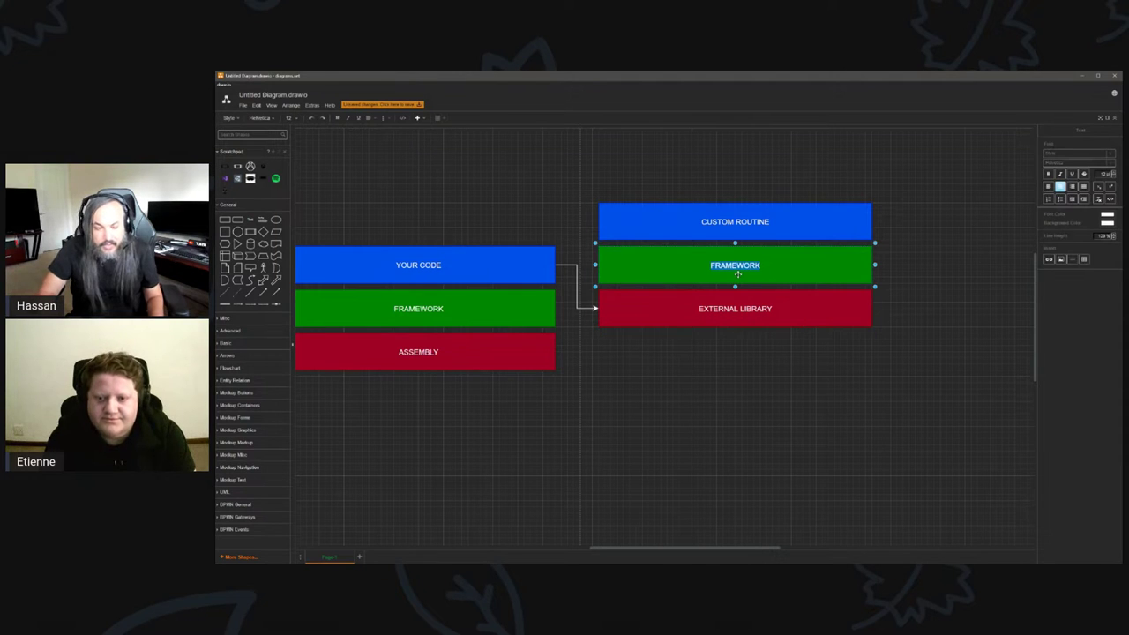
pyautogui.write('HYBRID')
pyautogui.click(718, 348)
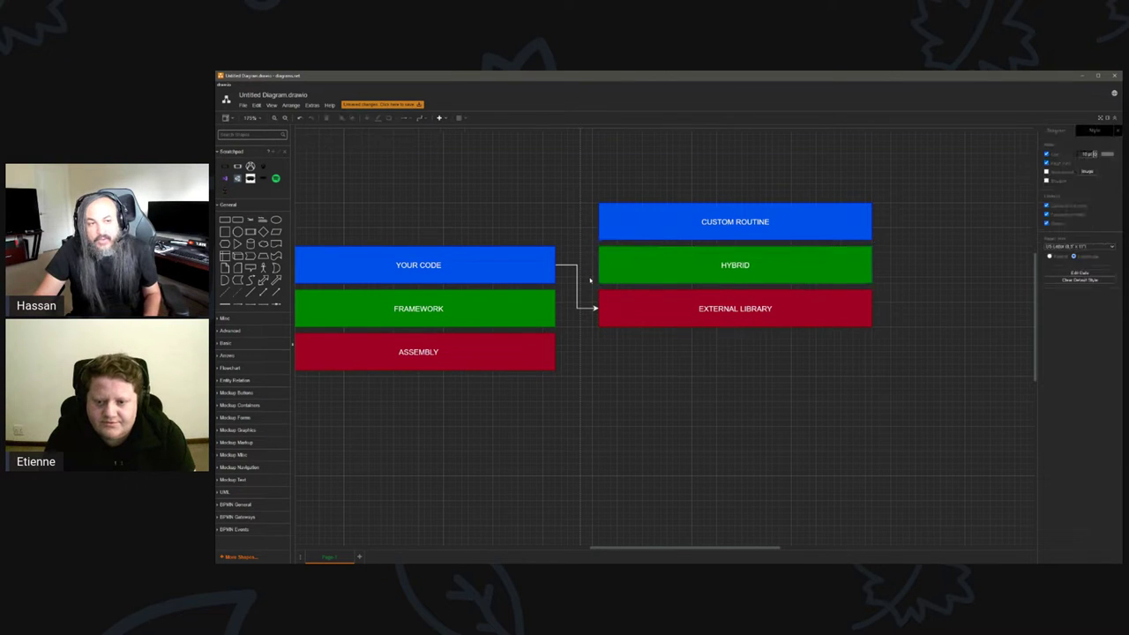
# Draw arrows from YOUR CODE to the CUSTOM ROUTINE and HYBRID boxes.
pyautogui.moveTo(551, 264); pyautogui.dragTo(599, 223)
pyautogui.click(558, 263)
pyautogui.click(577, 207)
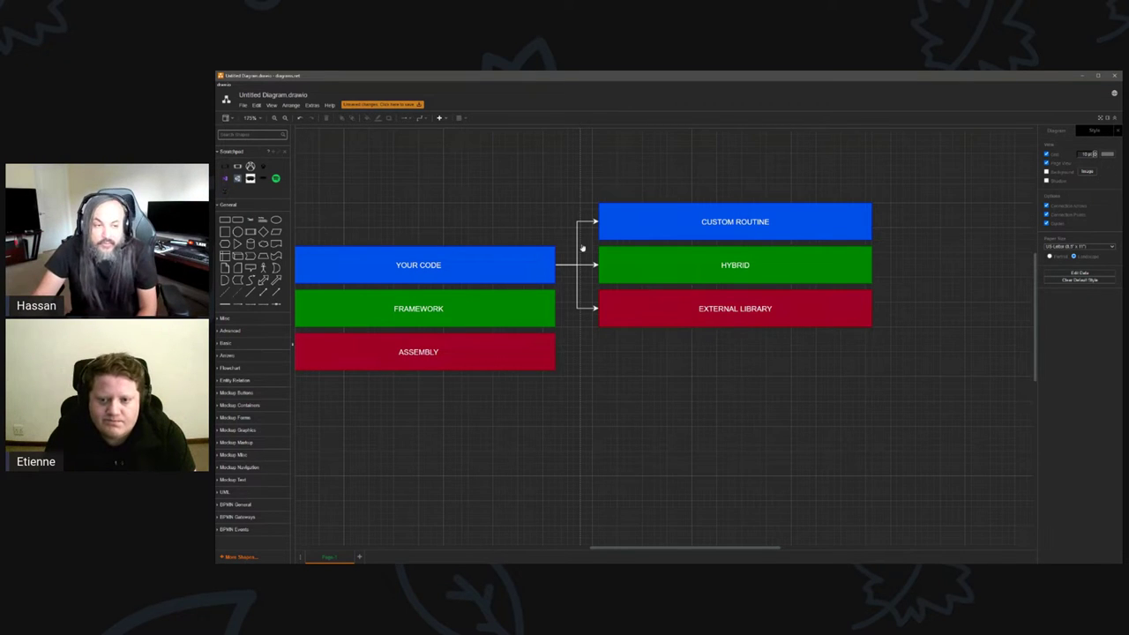
# Move the CUSTOM ROUTINE, HYBRID and EXTERNAL LIBRARY boxes together slightly farther right of YOUR CODE.
pyautogui.moveTo(678, 554)
pyautogui.mouseDown()
pyautogui.moveTo(586, 549)
pyautogui.moveTo(667, 548)
pyautogui.mouseUp()
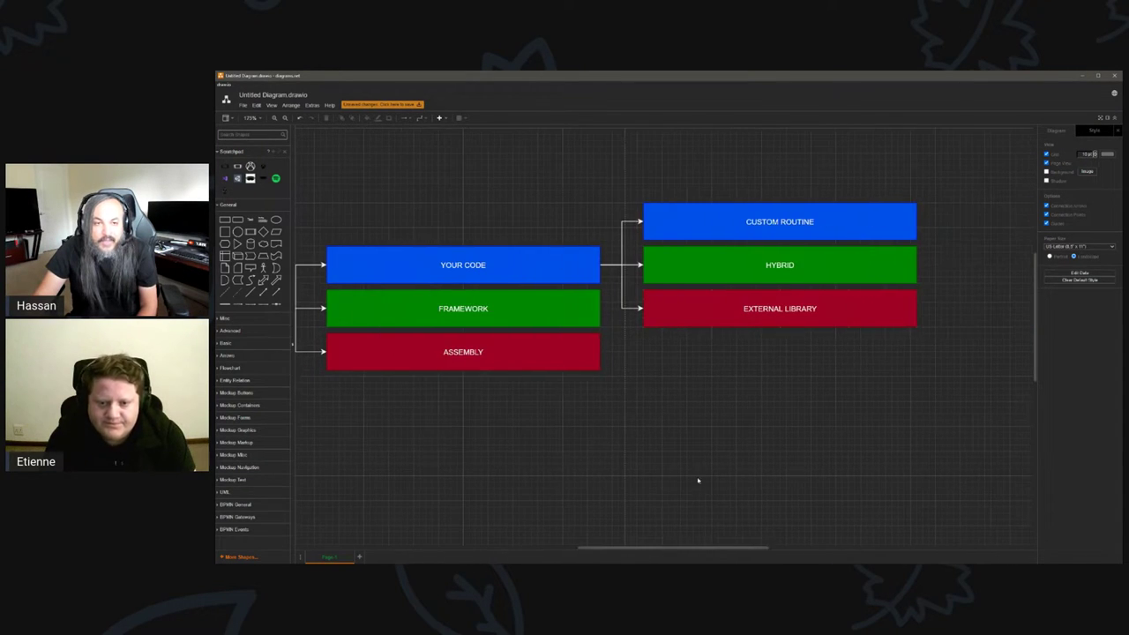
pyautogui.moveTo(940, 169); pyautogui.dragTo(612, 403)
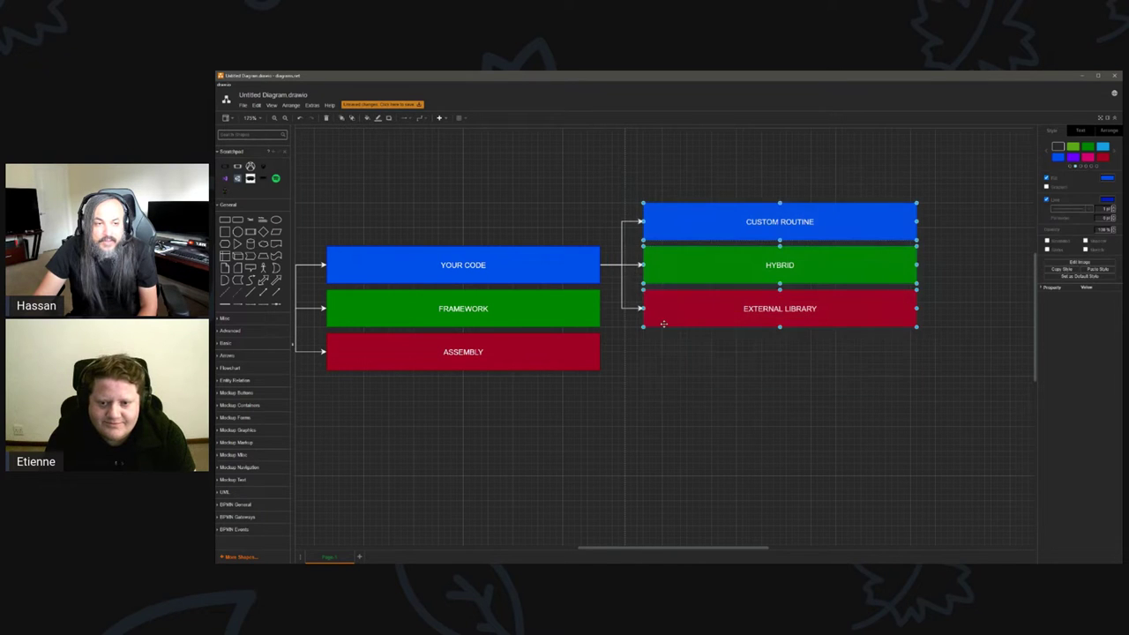
pyautogui.moveTo(716, 277); pyautogui.dragTo(734, 280)
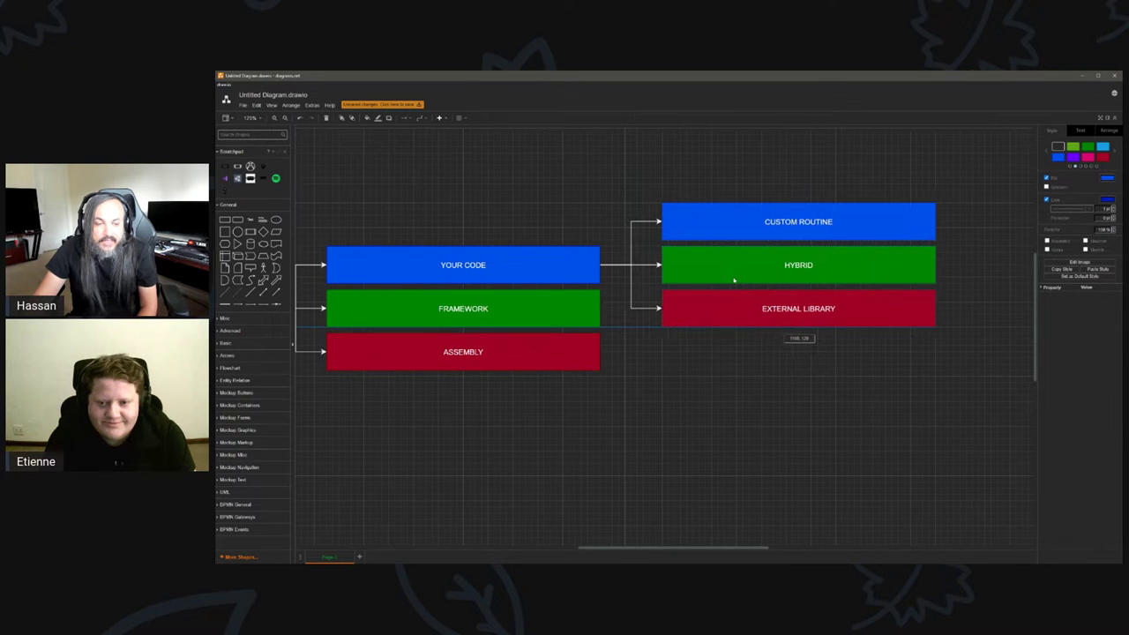
pyautogui.click(699, 384)
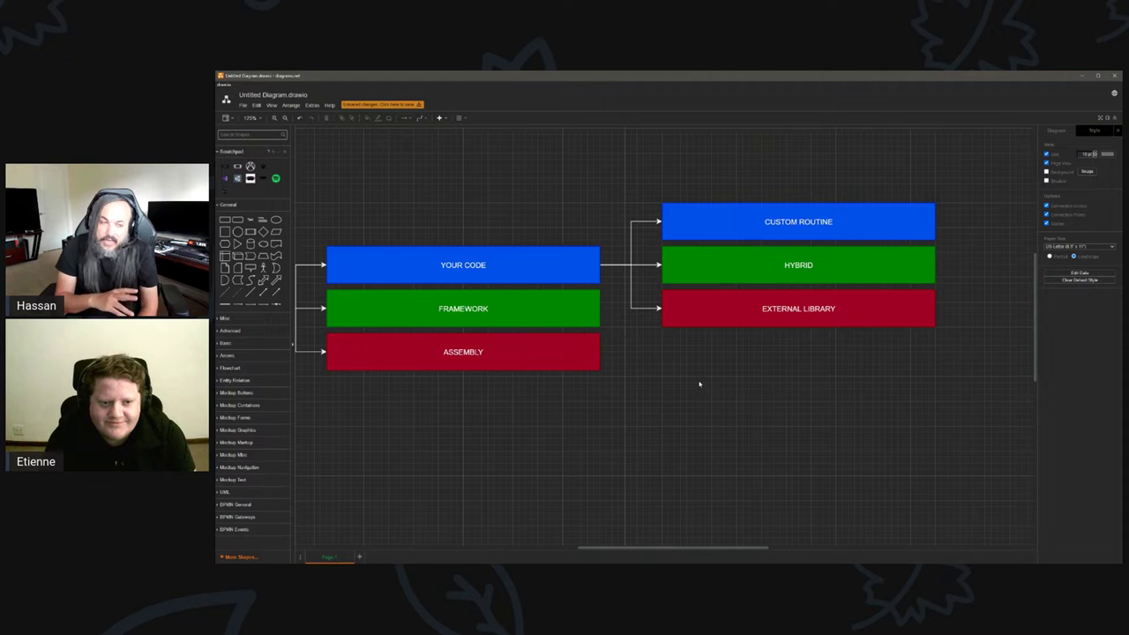
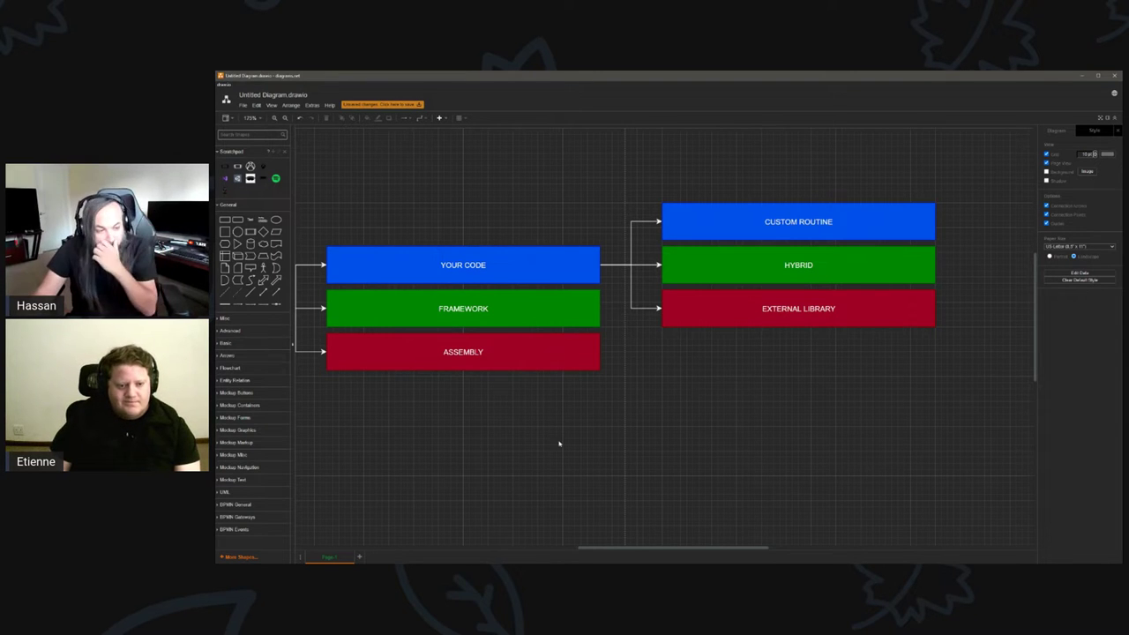
# Add a second page and place a rectangle on it labelled OUR STANDARD-COMPLIANT CODE.
pyautogui.click(360, 557)
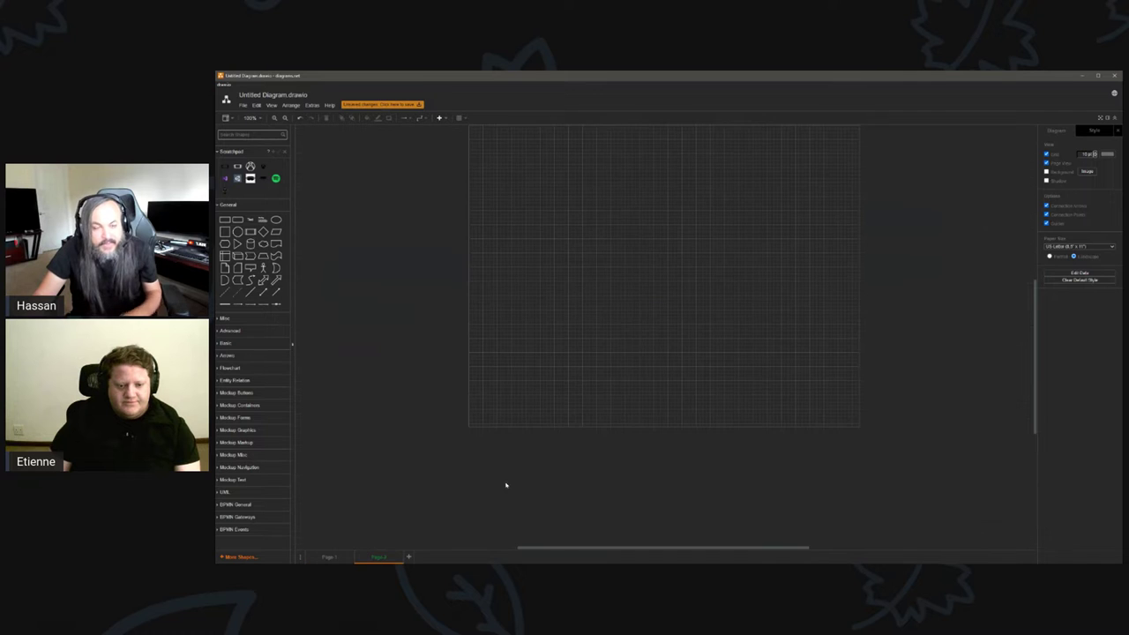
pyautogui.keyDown('ctrl'); pyautogui.scroll(2, 824, 454); pyautogui.keyUp('ctrl')
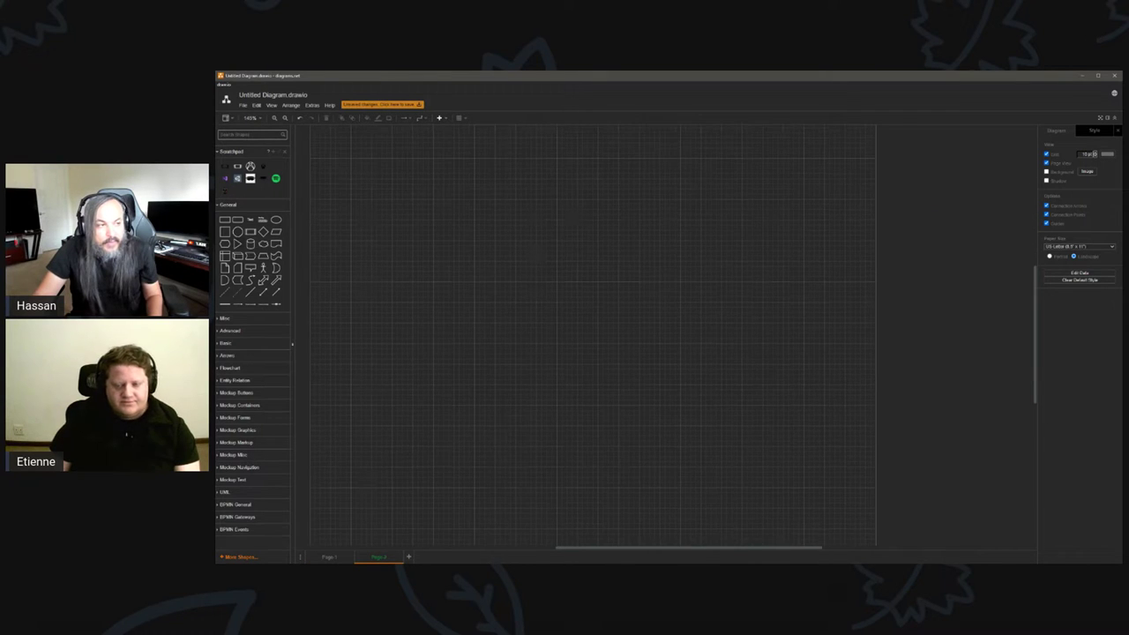
pyautogui.moveTo(225, 220); pyautogui.dragTo(630, 280)
pyautogui.doubleClick(631, 281)
pyautogui.write('our')
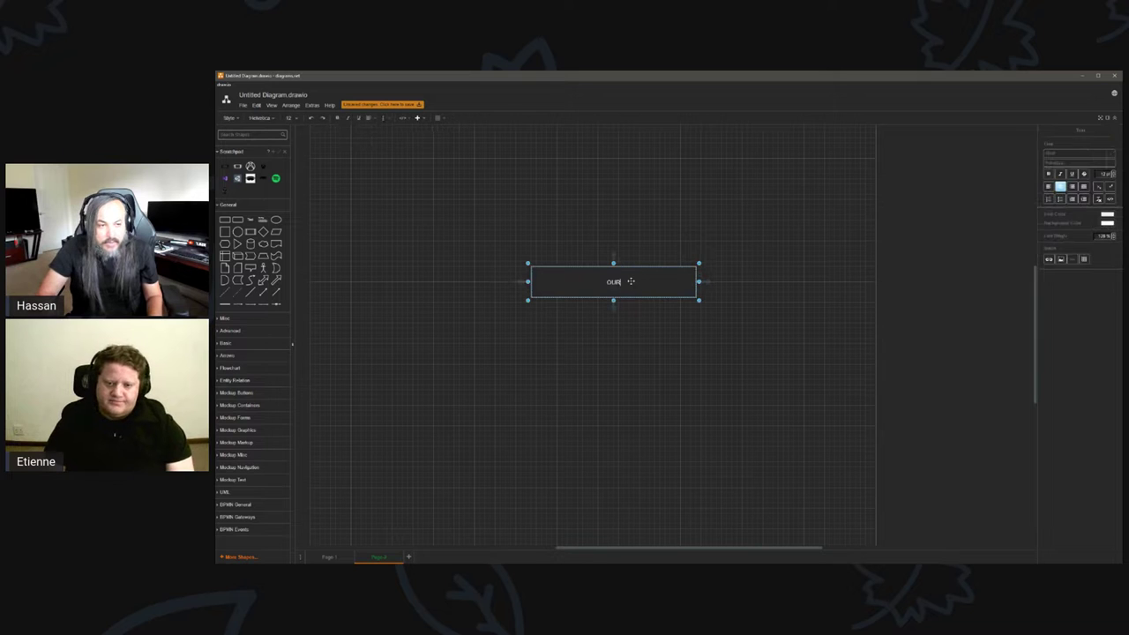
pyautogui.write(' STANDARD COMPL')
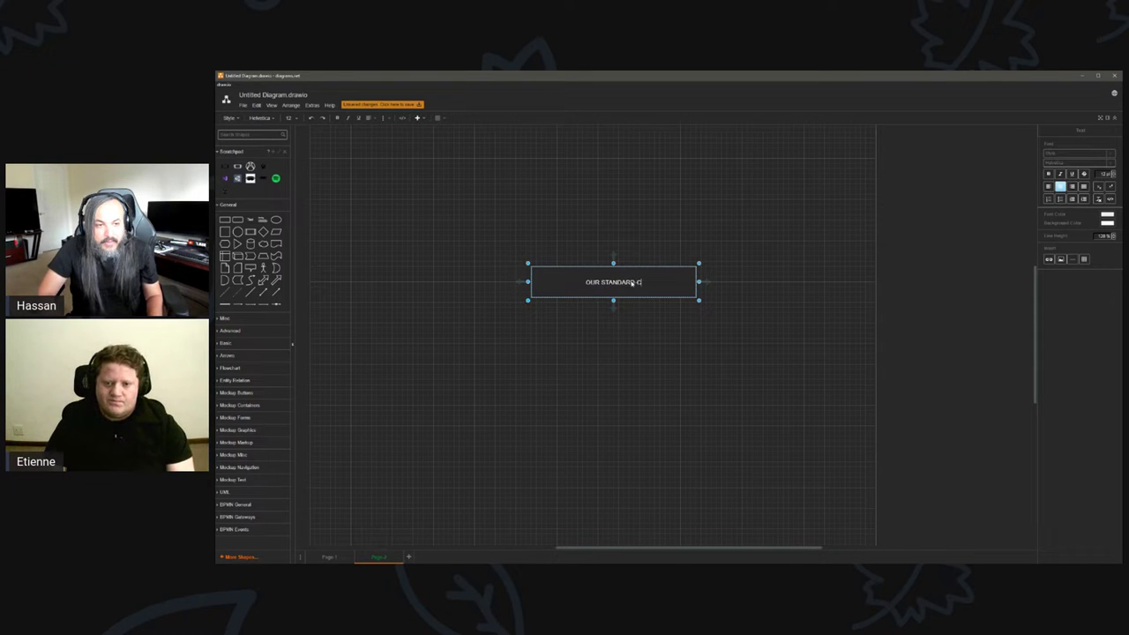
pyautogui.write('IANT CODE')
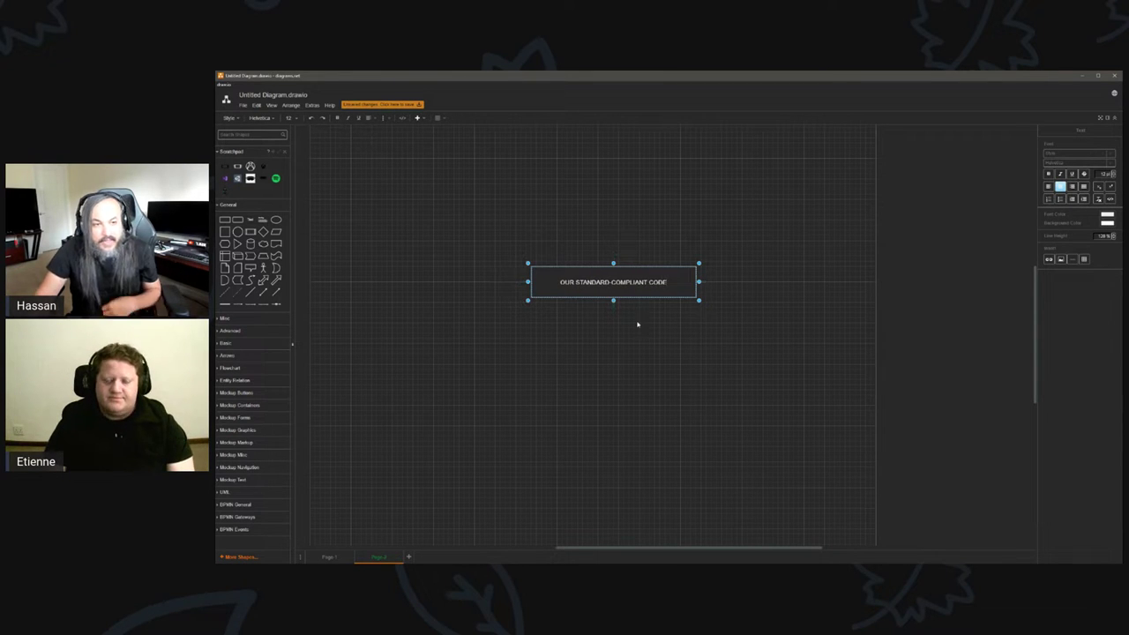
pyautogui.press('Escape')
# Add a connected copy of the box close below it and relabel the copy UNITY FRAMEWORK.
pyautogui.click(613, 316)
pyautogui.moveTo(613, 354); pyautogui.dragTo(613, 328)
pyautogui.doubleClick(613, 328)
pyautogui.press('BackSpace')
pyautogui.write('UNITY FRAMEWORK')
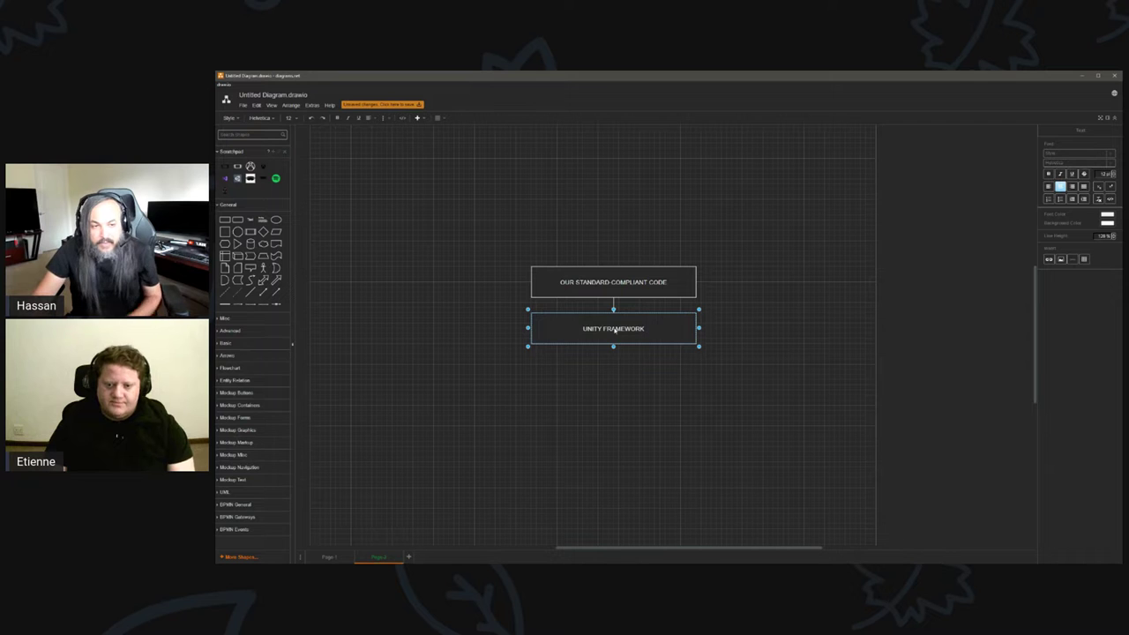
pyautogui.click(587, 389)
# Add a connected copy of the UNITY FRAMEWORK box close below it and relabel the copy .NET LIBRARIES.
pyautogui.keyDown('ctrl'); pyautogui.scroll(2, 643, 388); pyautogui.keyUp('ctrl')
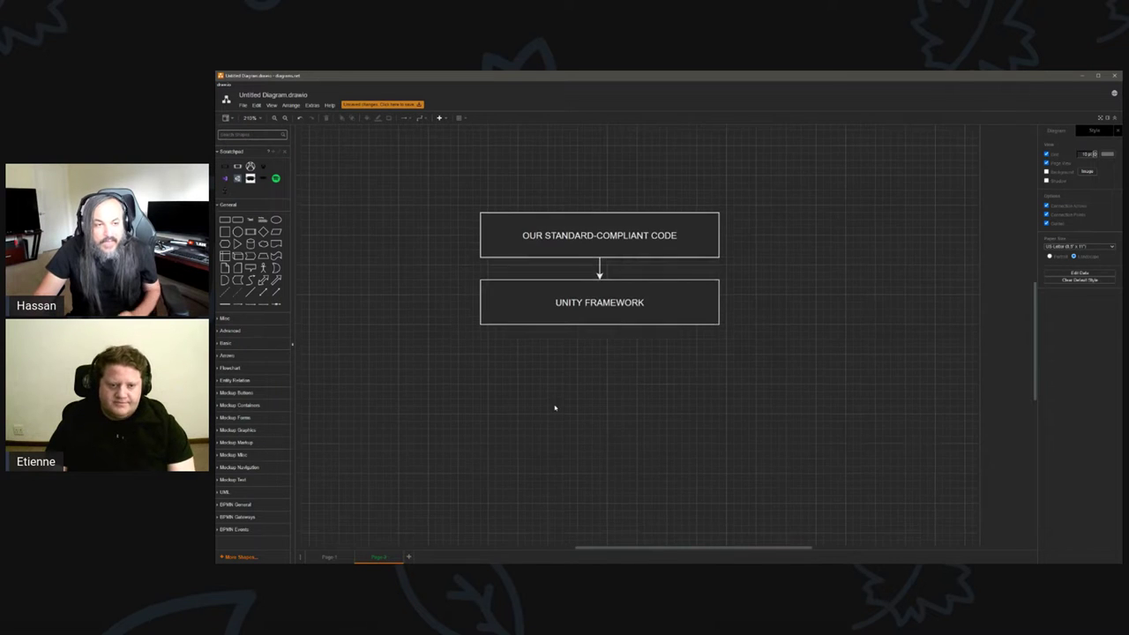
pyautogui.scroll(3, 555, 408)
pyautogui.click(581, 408)
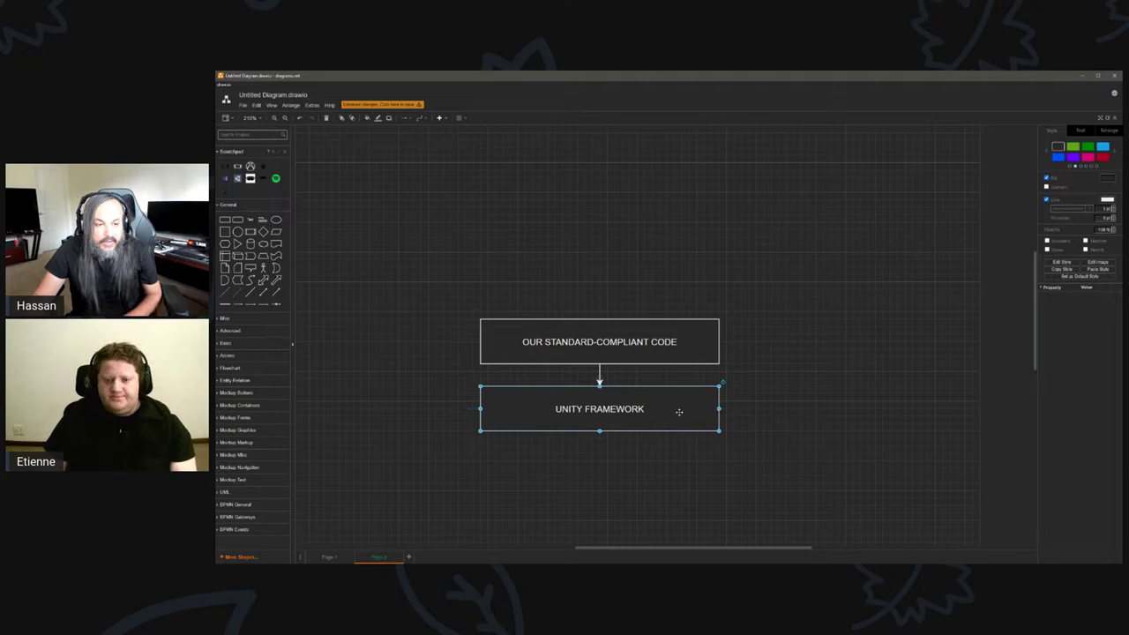
pyautogui.click(599, 439)
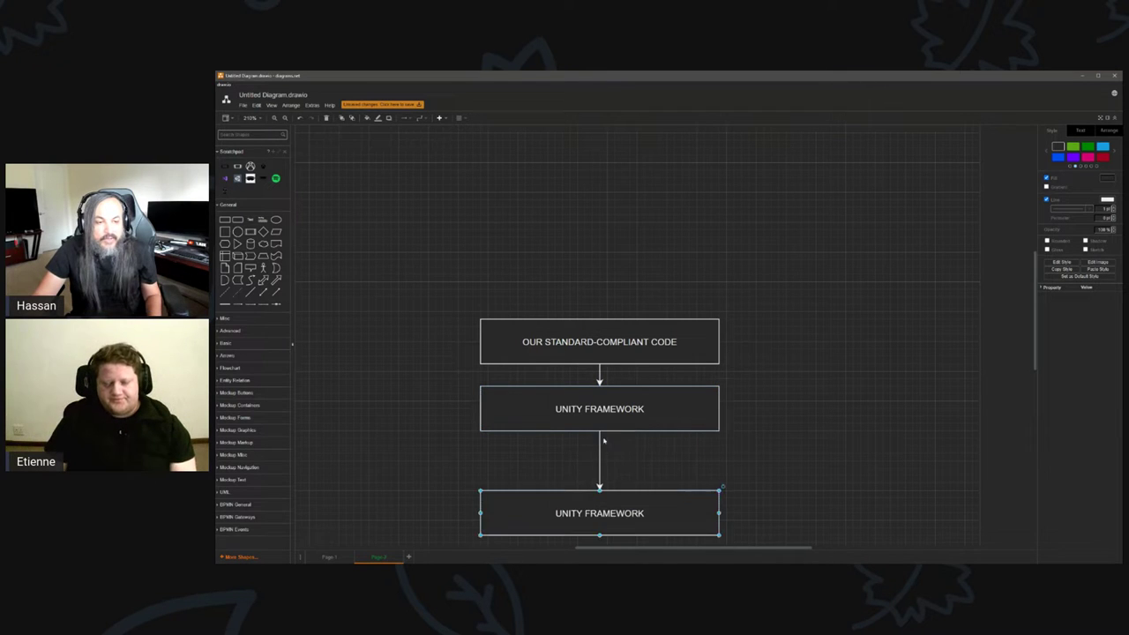
pyautogui.moveTo(622, 509); pyautogui.dragTo(616, 482)
pyautogui.doubleClick(616, 483)
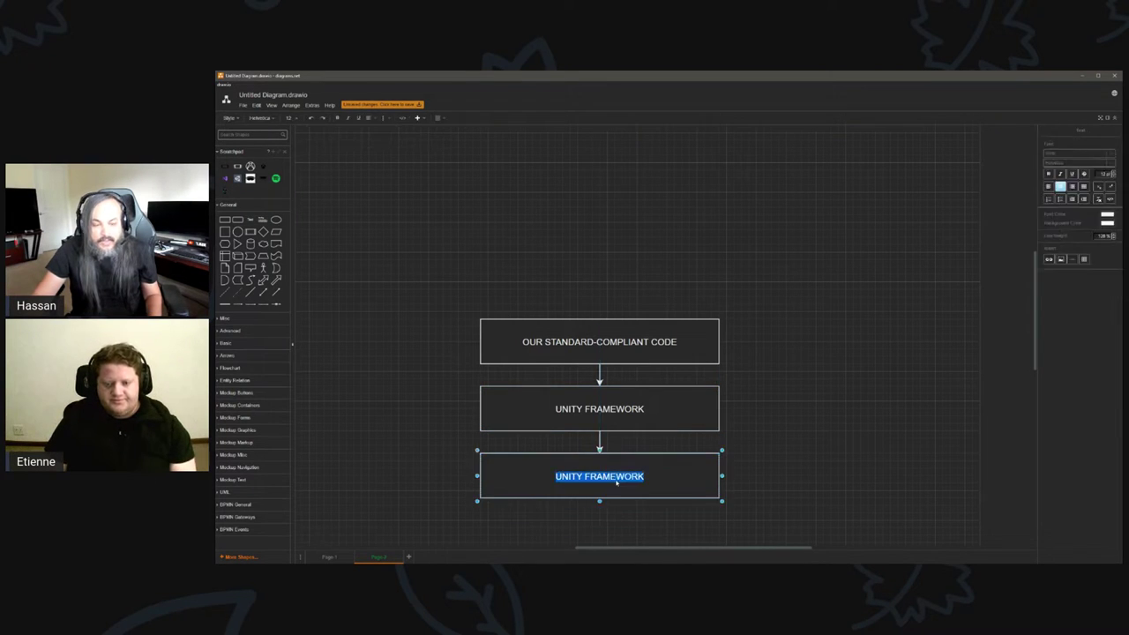
pyautogui.write('.NET')
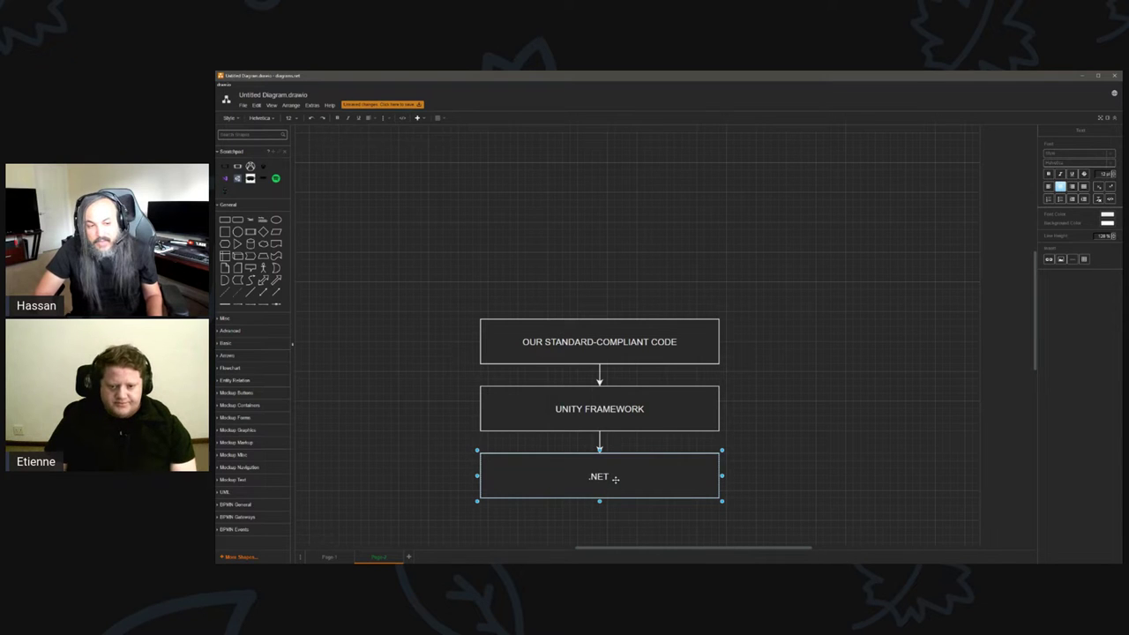
pyautogui.write(' LIBRARIES')
pyautogui.click(746, 428)
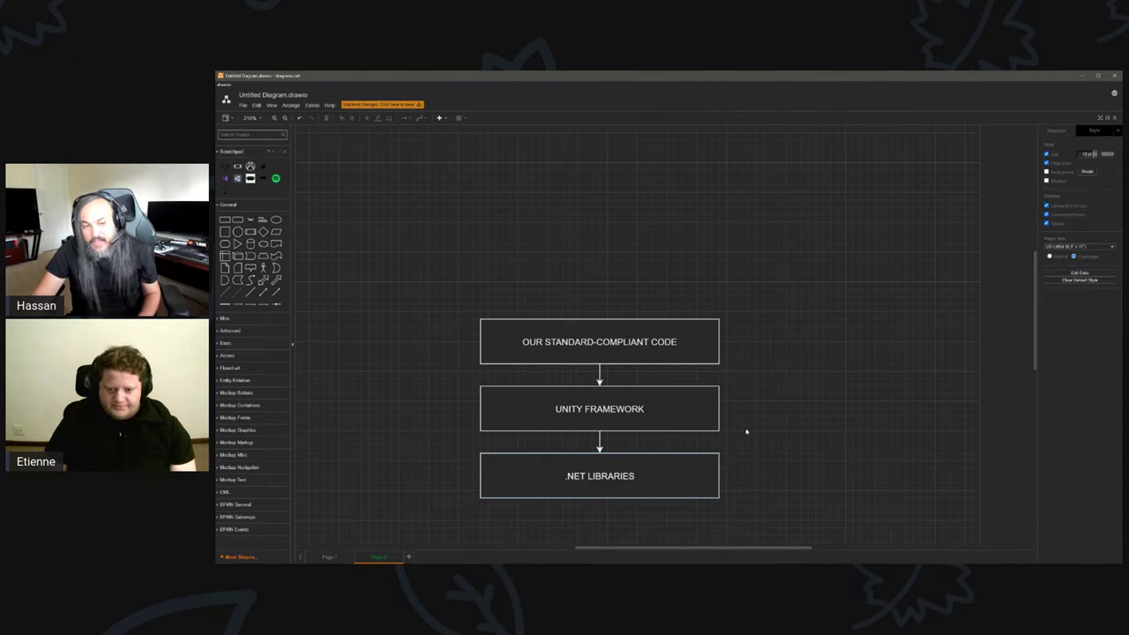
pyautogui.click(697, 405)
pyautogui.moveTo(731, 408); pyautogui.dragTo(815, 451)
pyautogui.press('Escape')
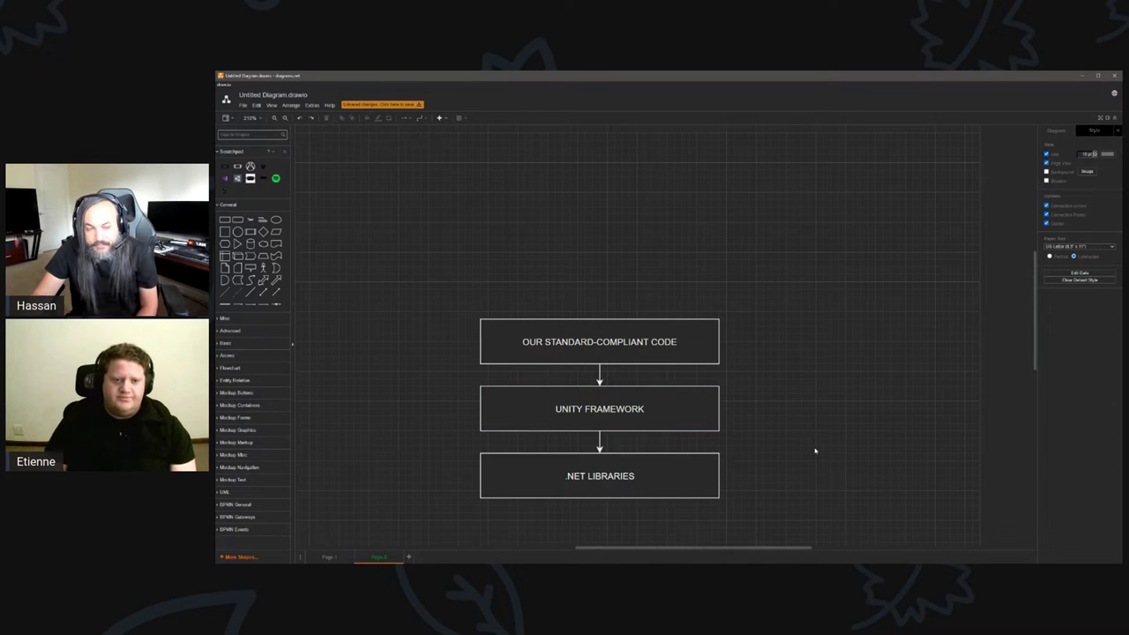
# Move the three connected boxes together up and slightly left on the page.
pyautogui.moveTo(756, 297); pyautogui.dragTo(441, 540)
pyautogui.moveTo(555, 444); pyautogui.dragTo(552, 350)
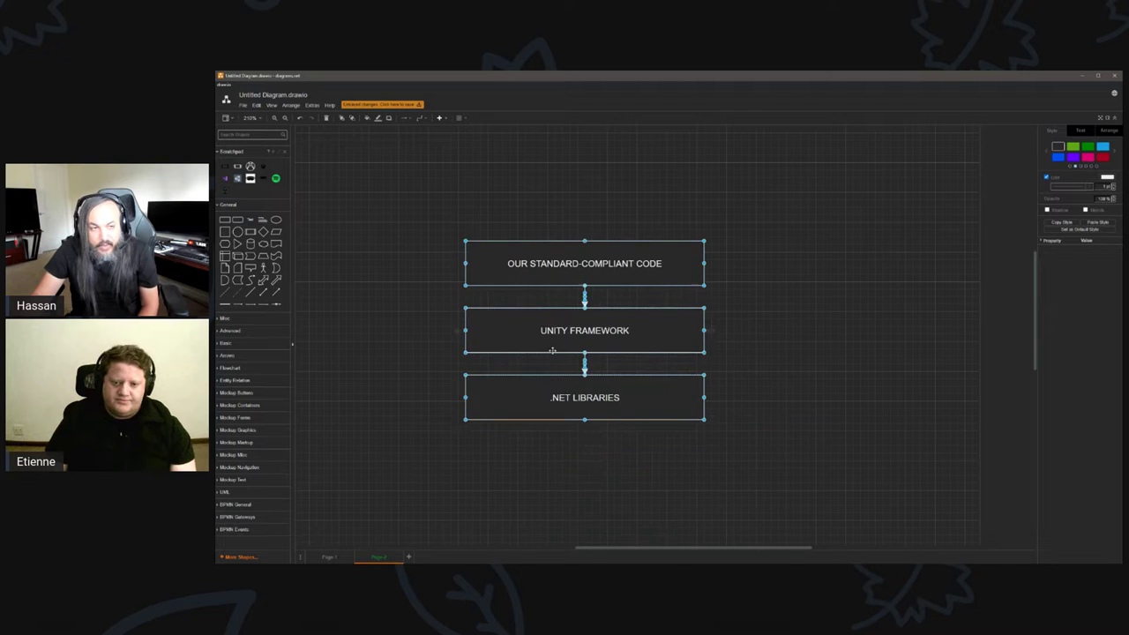
pyautogui.click(519, 439)
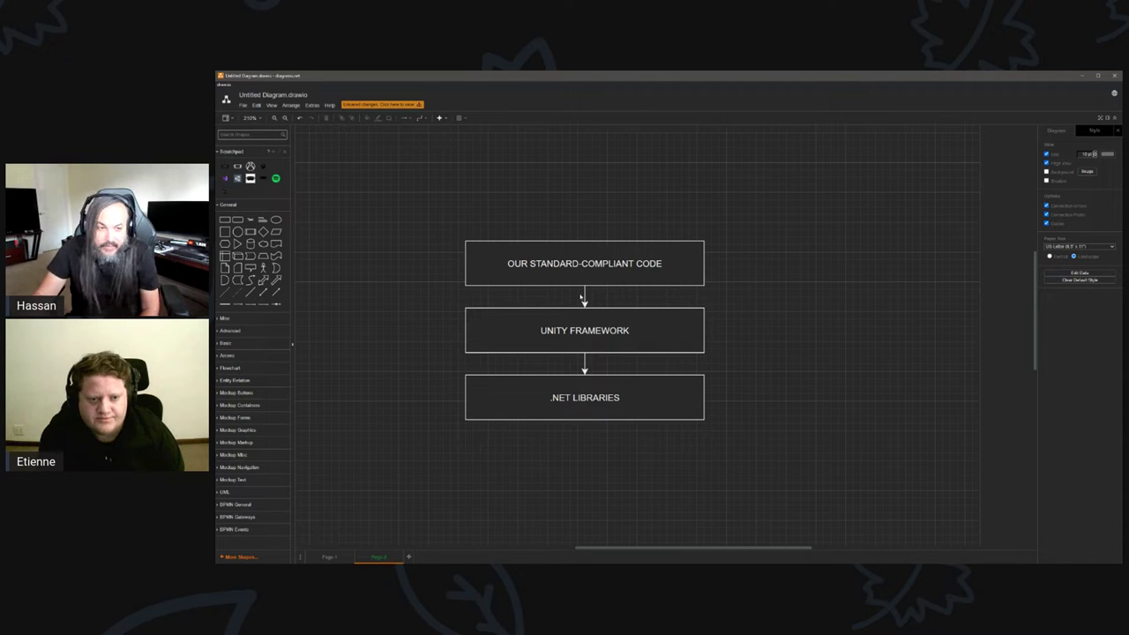
# Delete the three connected boxes and build an empty 3 by 3 grid of equal squares in the page's upper-left area.
pyautogui.moveTo(728, 210); pyautogui.dragTo(395, 496)
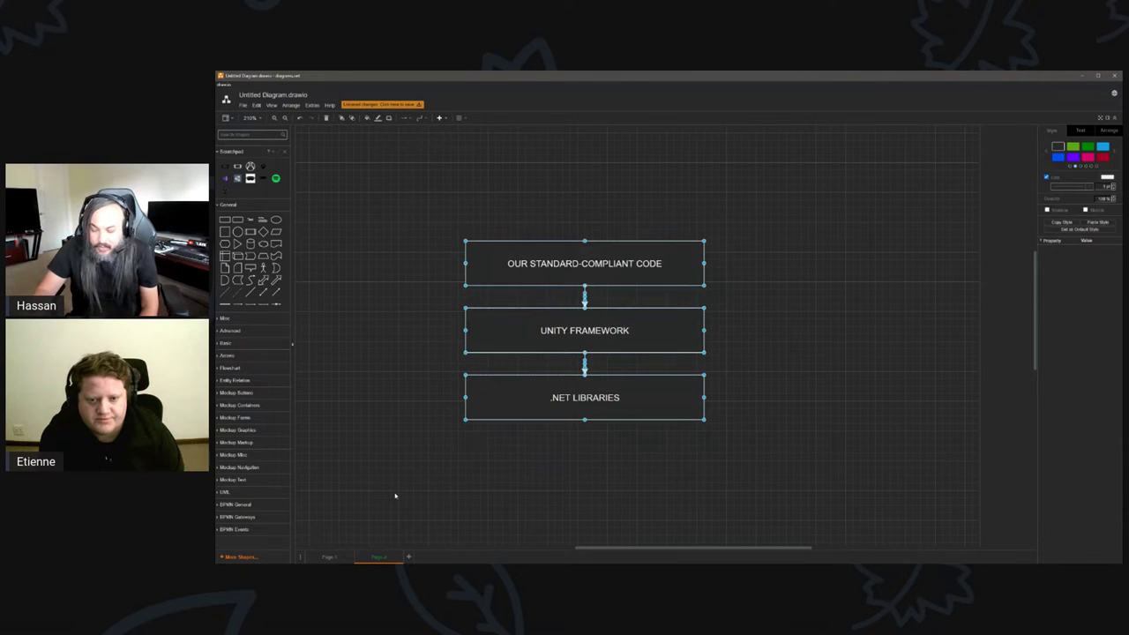
pyautogui.press('Delete')
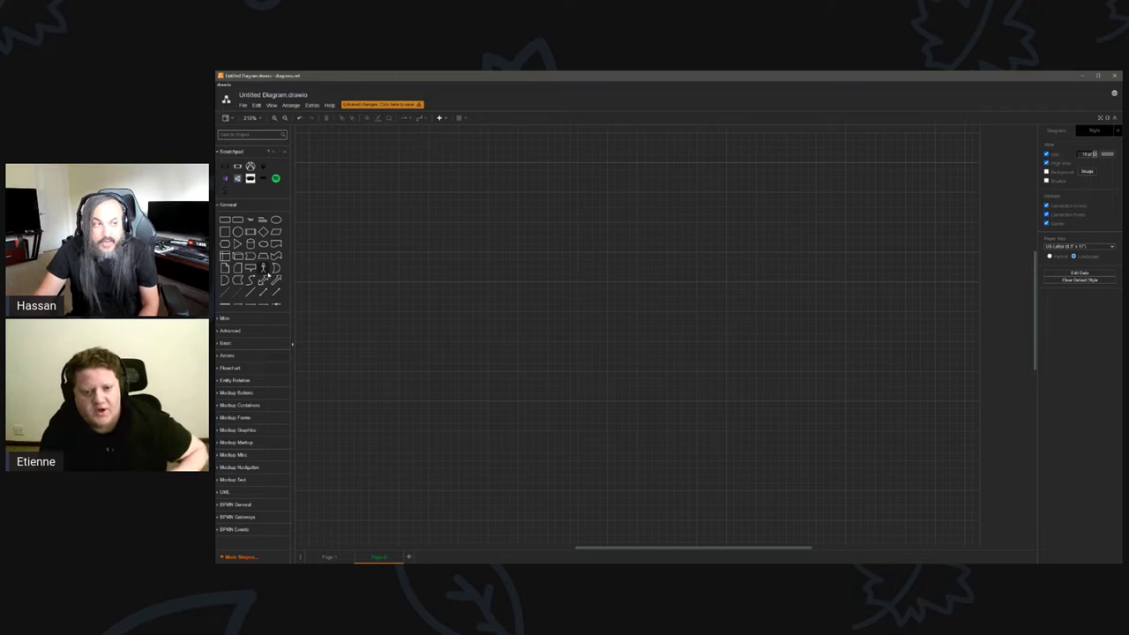
pyautogui.moveTo(224, 231); pyautogui.dragTo(523, 320)
pyautogui.click(483, 340)
pyautogui.click(571, 382)
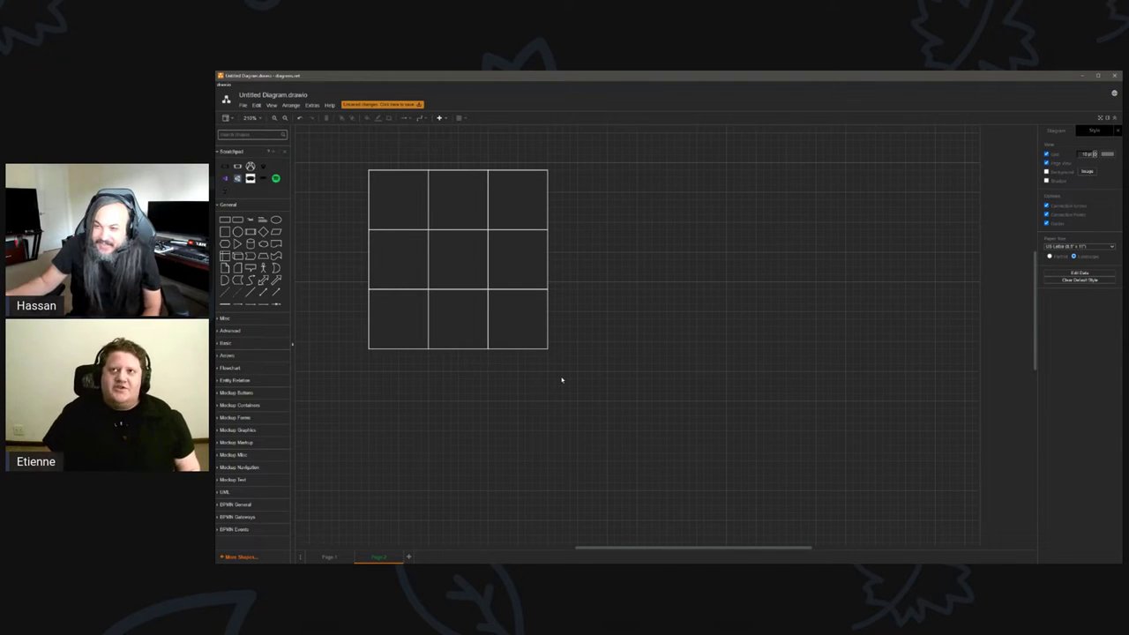
# Label the grid's upper-left cell X, the centre cell O and the lower-middle cell X.
pyautogui.doubleClick(386, 196)
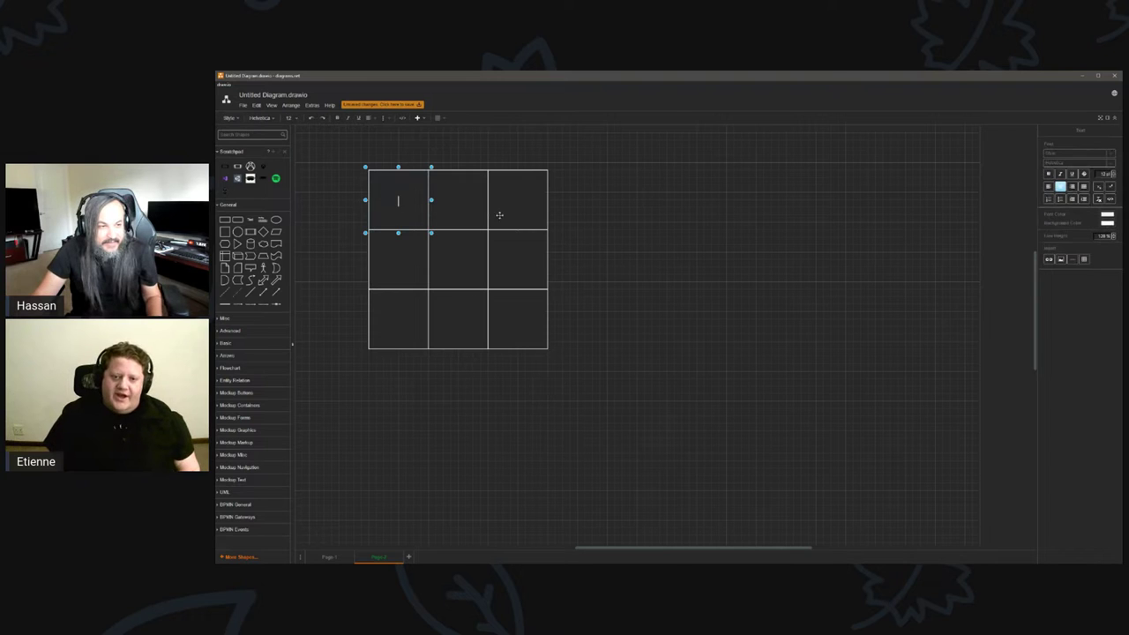
pyautogui.write('x')
pyautogui.doubleClick(445, 254)
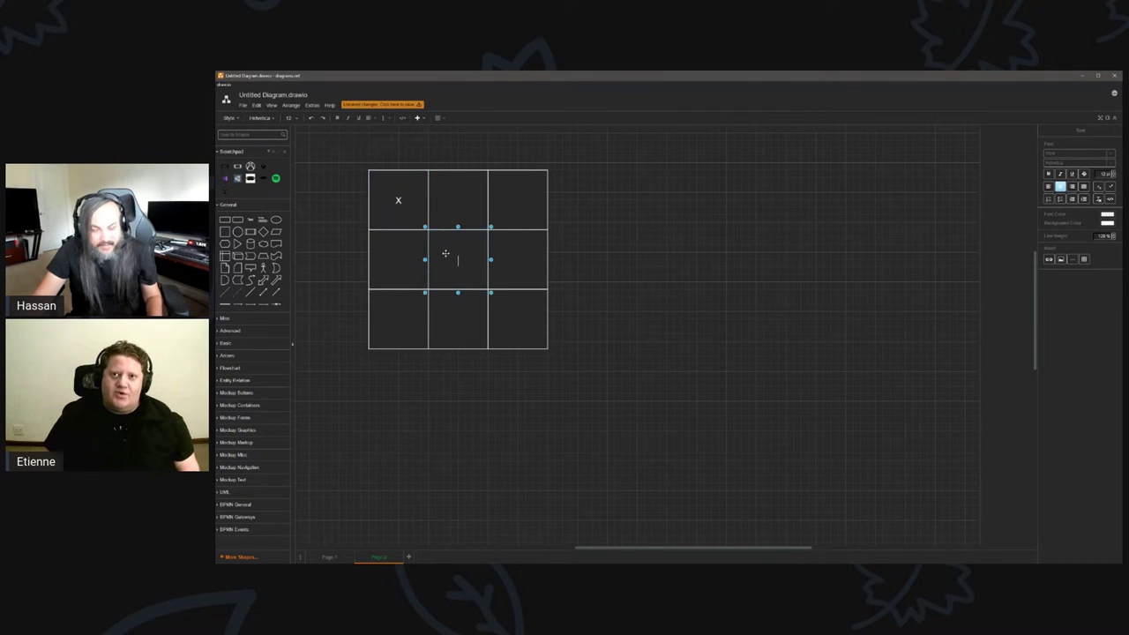
pyautogui.write('o')
pyautogui.doubleClick(456, 319)
pyautogui.write('x')
pyautogui.click(565, 308)
# Label the middle row's left cell O and right cell X, and the lower-left cell O.
pyautogui.doubleClick(415, 260)
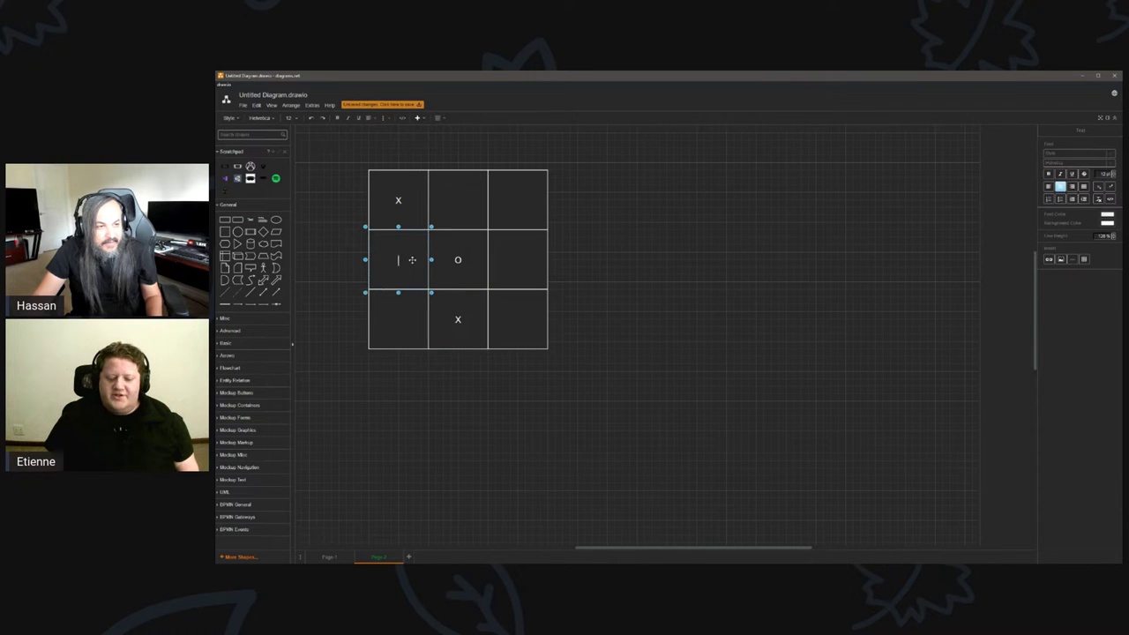
pyautogui.write('o')
pyautogui.doubleClick(512, 257)
pyautogui.write('x')
pyautogui.doubleClick(407, 325)
pyautogui.write('x')
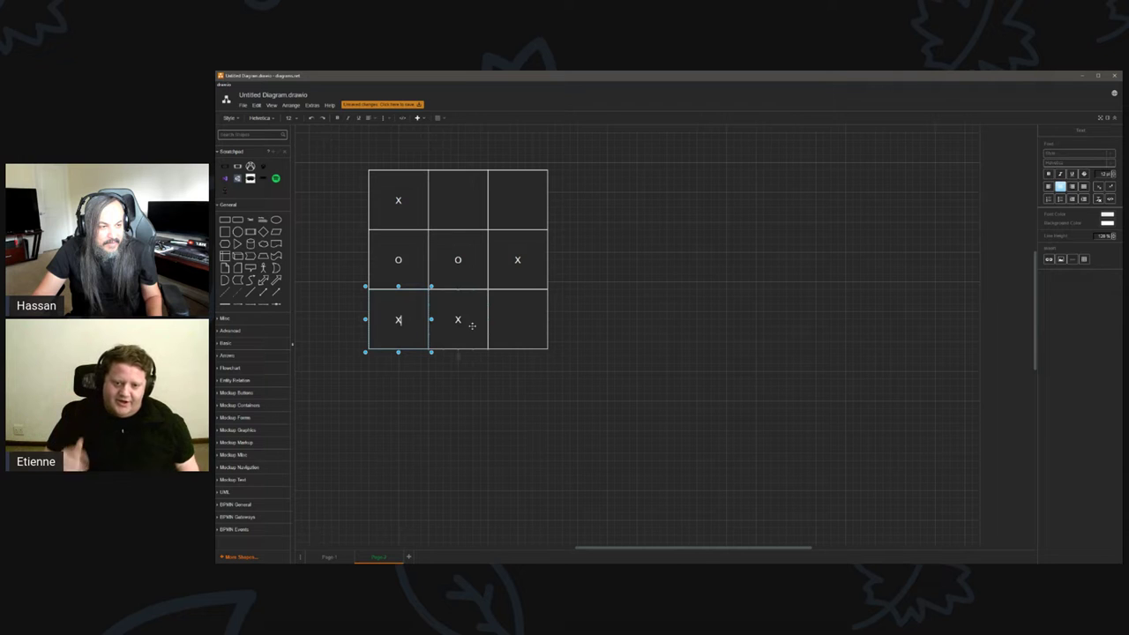
pyautogui.press('BackSpace')
pyautogui.write('o')
pyautogui.click(571, 333)
# Label the remaining grid cells: X in the lower-right, O in the upper-right and X in the upper-middle.
pyautogui.doubleClick(503, 322)
pyautogui.write('x')
pyautogui.press('Escape')
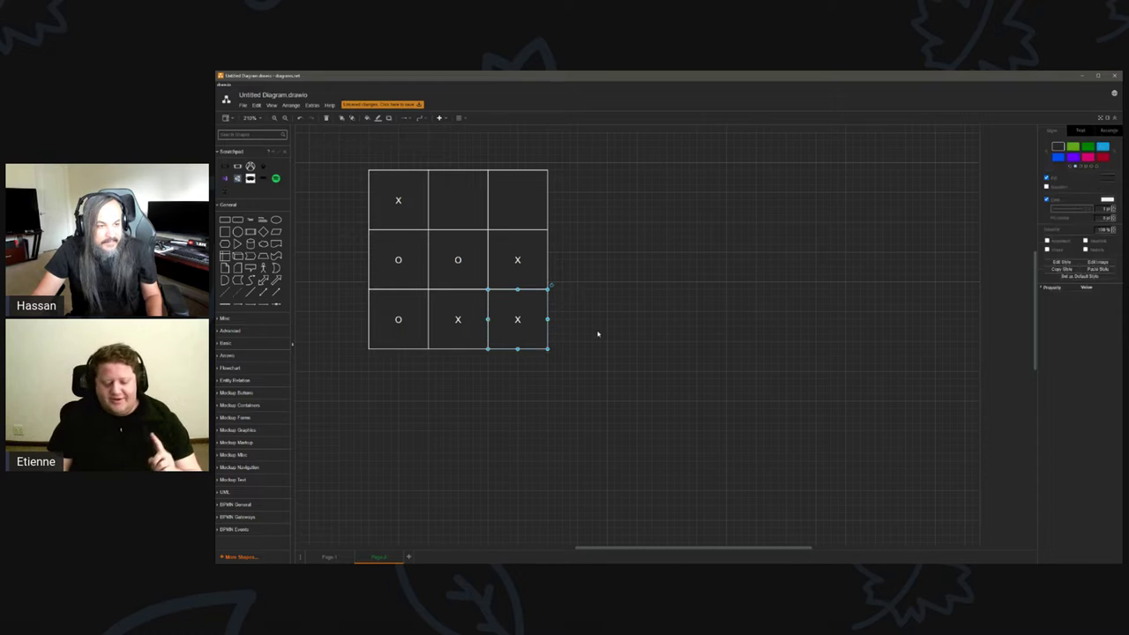
pyautogui.doubleClick(506, 202)
pyautogui.write('o')
pyautogui.doubleClick(473, 205)
pyautogui.write('x')
pyautogui.click(678, 258)
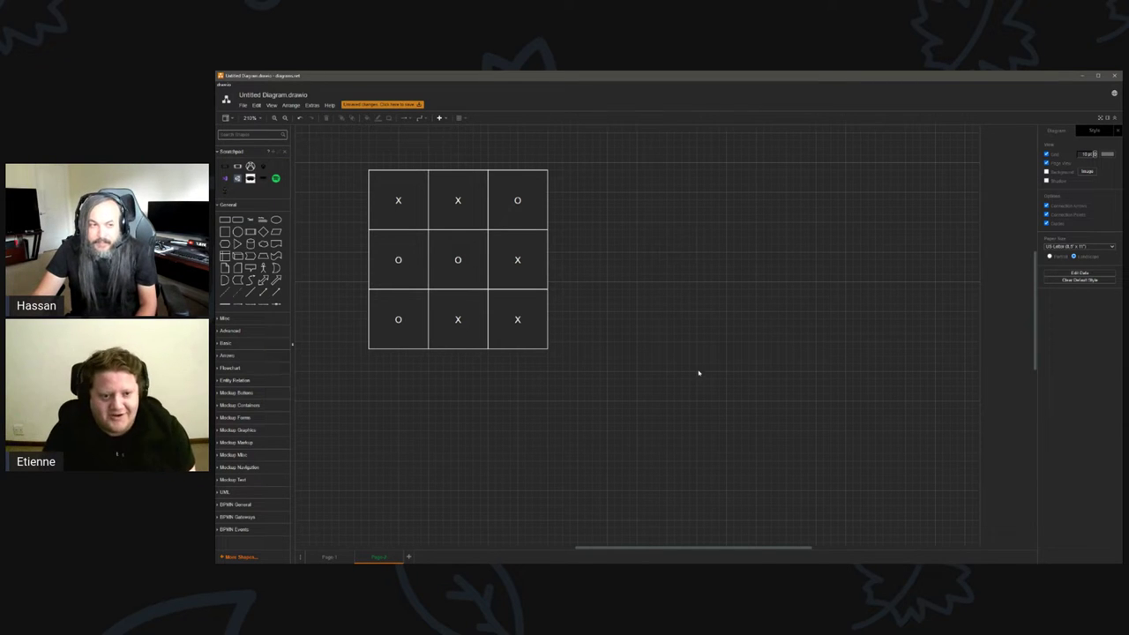
# Move the whole tic-tac-toe grid right and down to the middle of the visible page area.
pyautogui.moveTo(578, 161); pyautogui.dragTo(344, 396)
pyautogui.moveTo(398, 255); pyautogui.dragTo(555, 328)
pyautogui.click(749, 310)
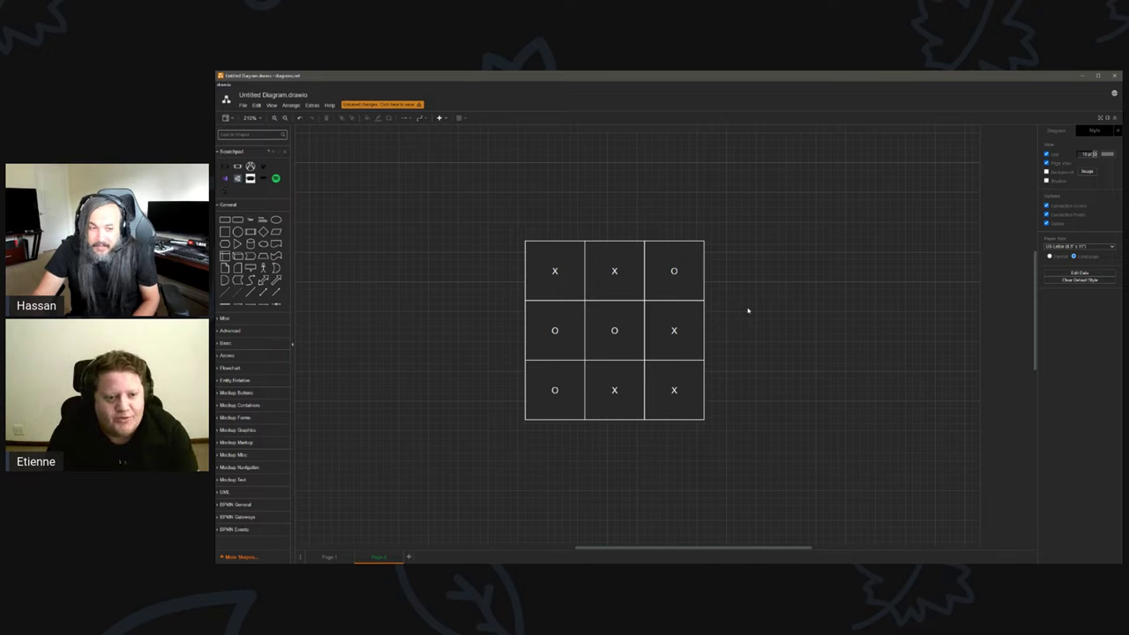
# Examine the tic-tac-toe grid up close, going cell by cell through its right column, lower row and middle row.
pyautogui.keyDown('ctrl'); pyautogui.scroll(2, 454, 360); pyautogui.keyUp('ctrl')
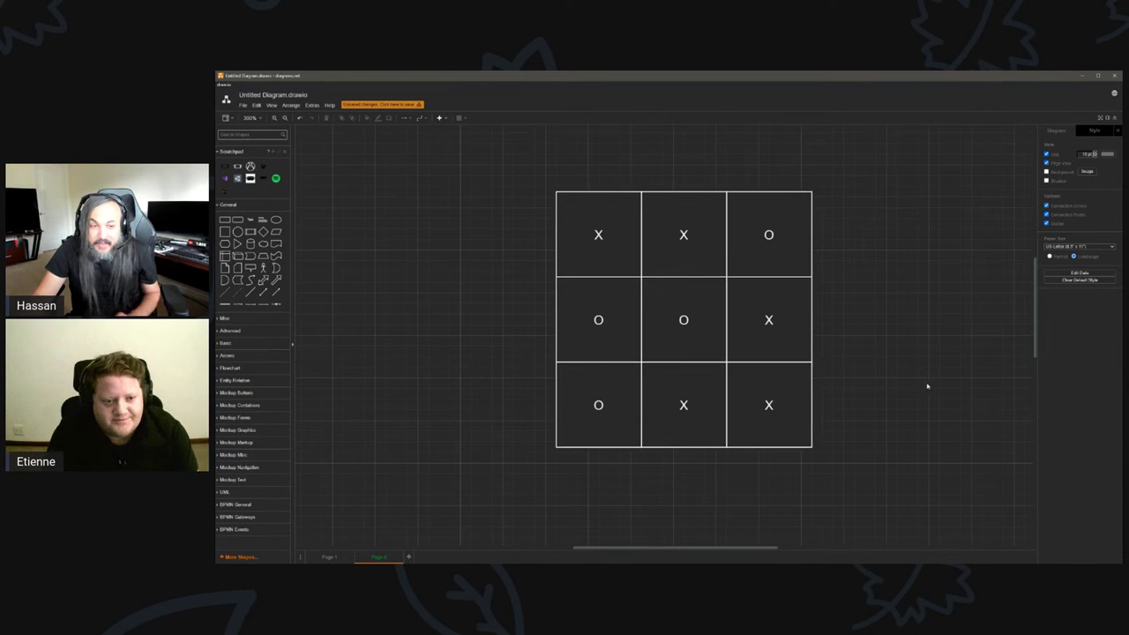
pyautogui.scroll(-1, 930, 385)
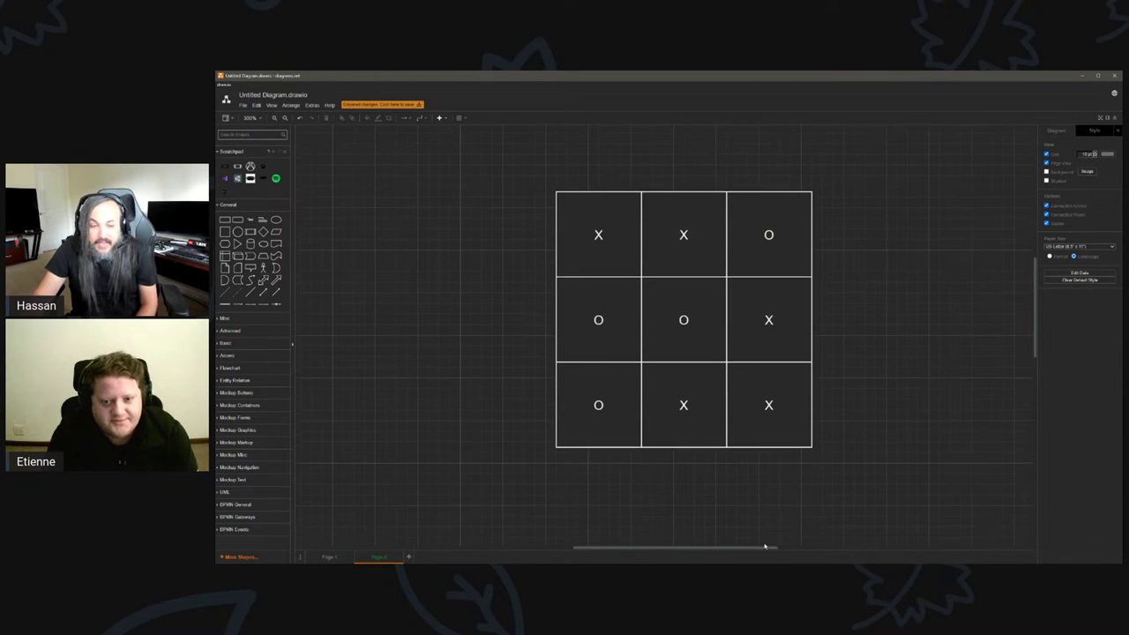
pyautogui.keyDown('shift'); pyautogui.hscroll(1, 785, 523); pyautogui.keyUp('shift')
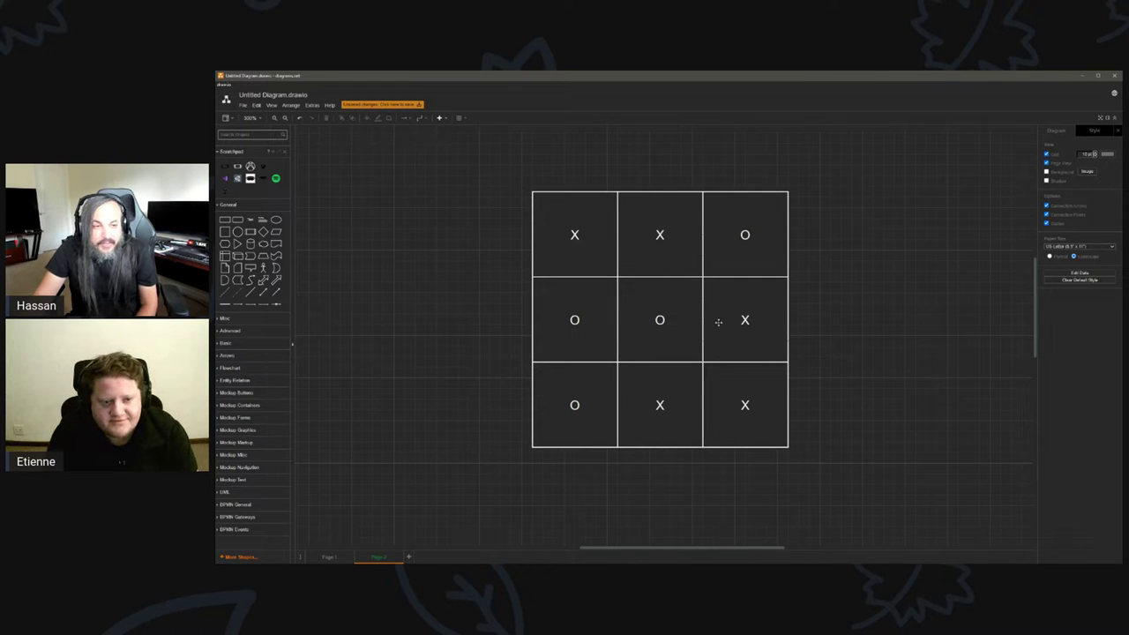
pyautogui.click(739, 255)
pyautogui.click(739, 305)
pyautogui.click(739, 363)
pyautogui.click(676, 405)
pyautogui.click(582, 398)
pyautogui.click(580, 314)
pyautogui.click(673, 323)
pyautogui.click(723, 325)
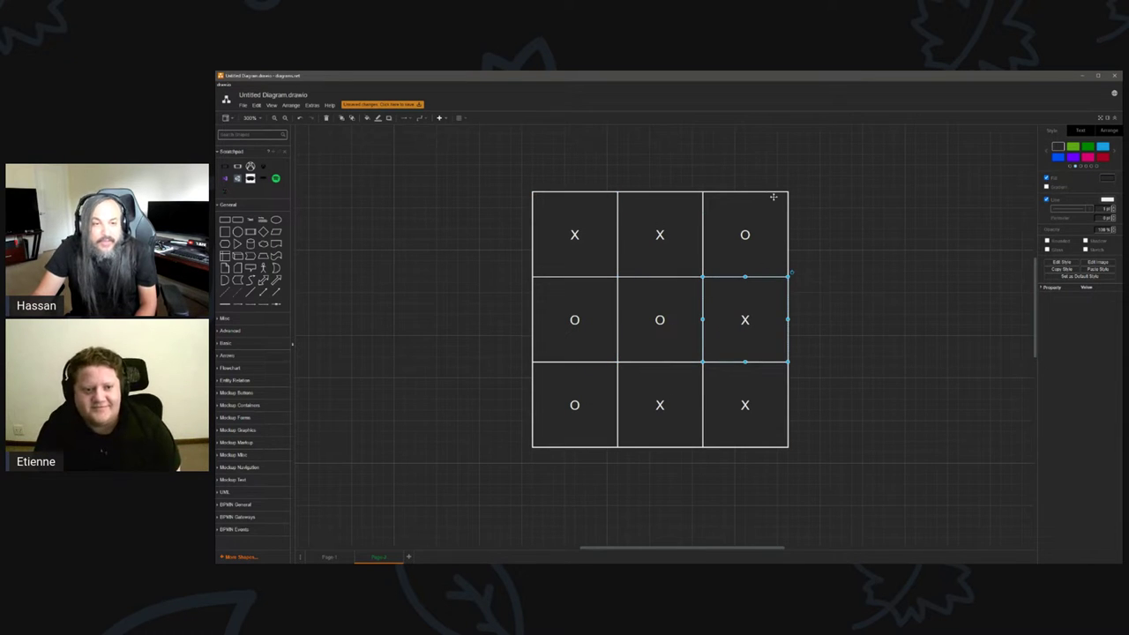
# Move the whole tic-tac-toe grid up and to the left to free space beside it.
pyautogui.moveTo(819, 168); pyautogui.dragTo(468, 517)
pyautogui.moveTo(575, 331); pyautogui.dragTo(371, 273)
pyautogui.click(694, 401)
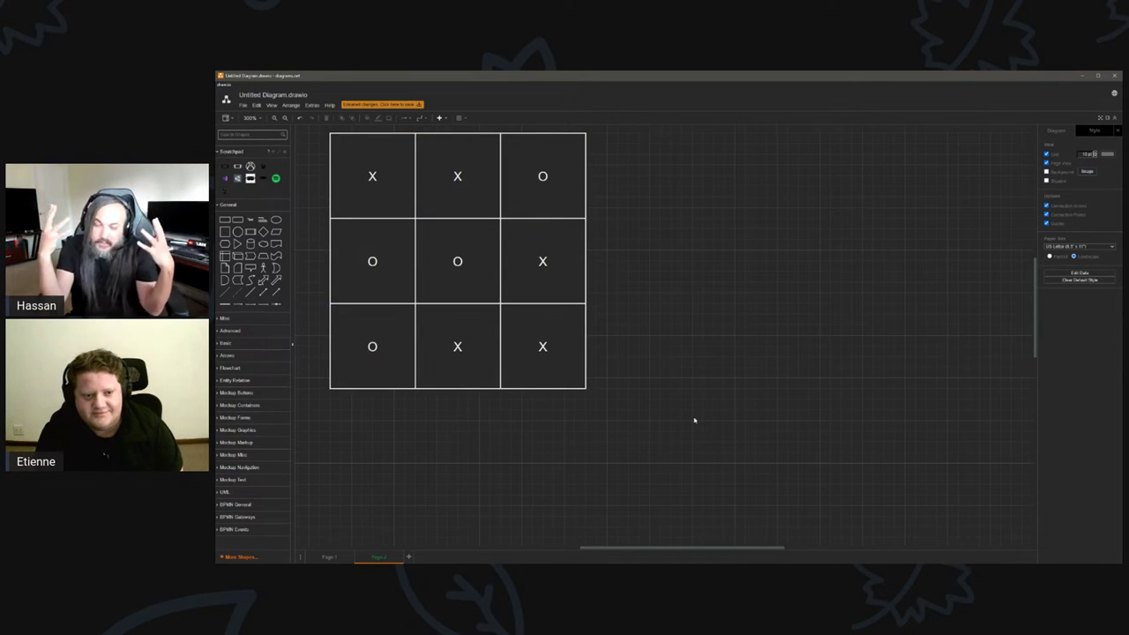
pyautogui.keyDown('ctrl'); pyautogui.scroll(-3, 745, 414); pyautogui.keyUp('ctrl')
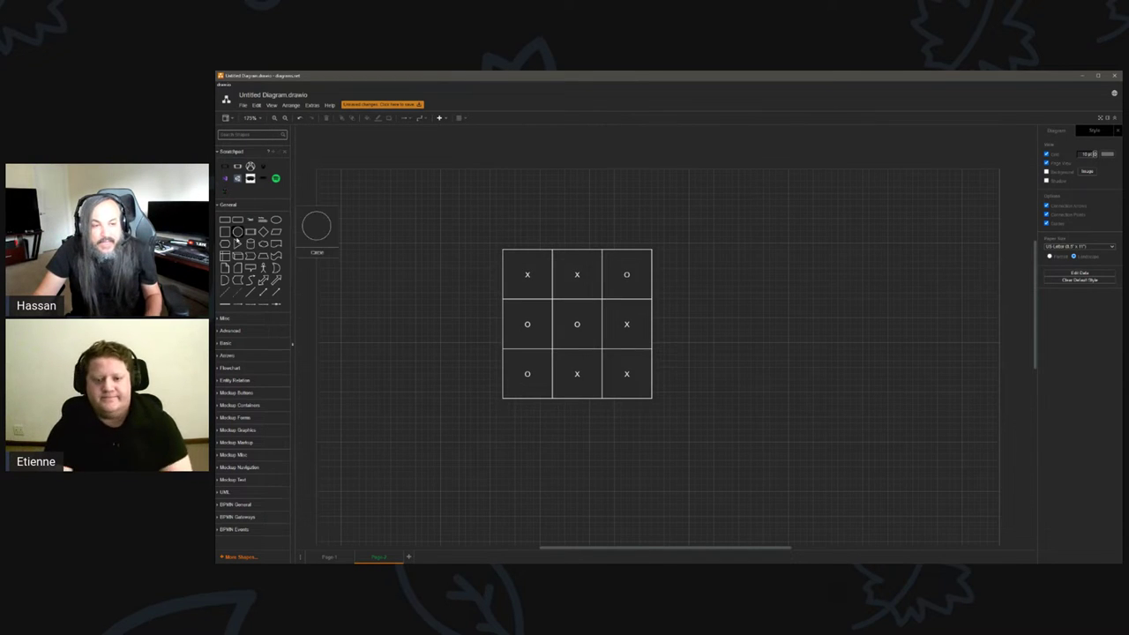
pyautogui.moveTo(236, 243)
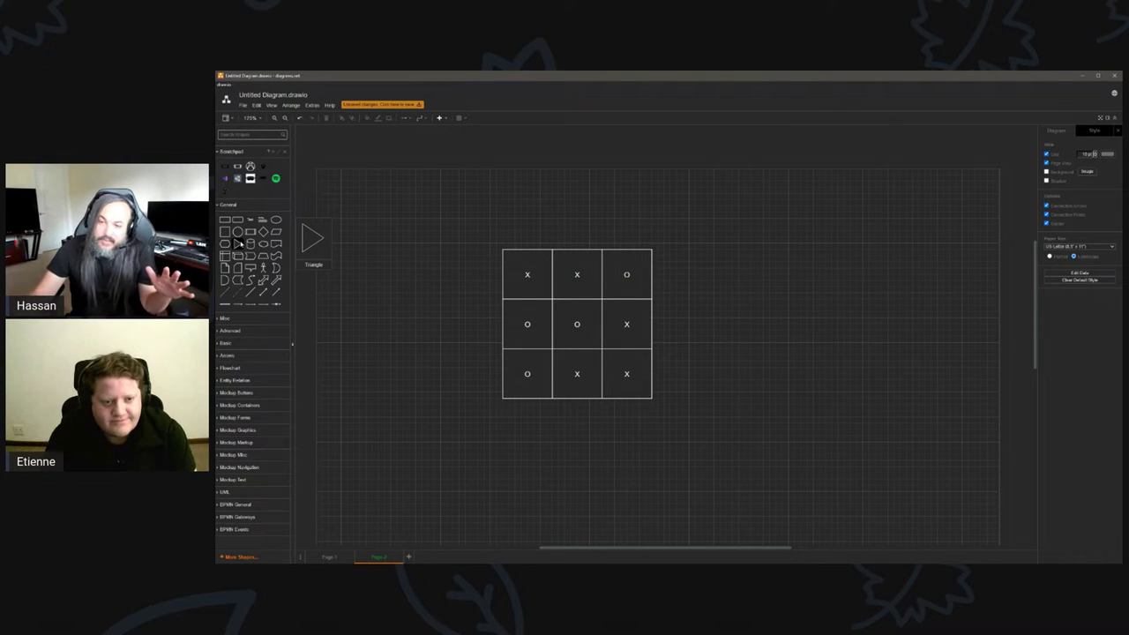
pyautogui.scroll(-8, 396, 252)
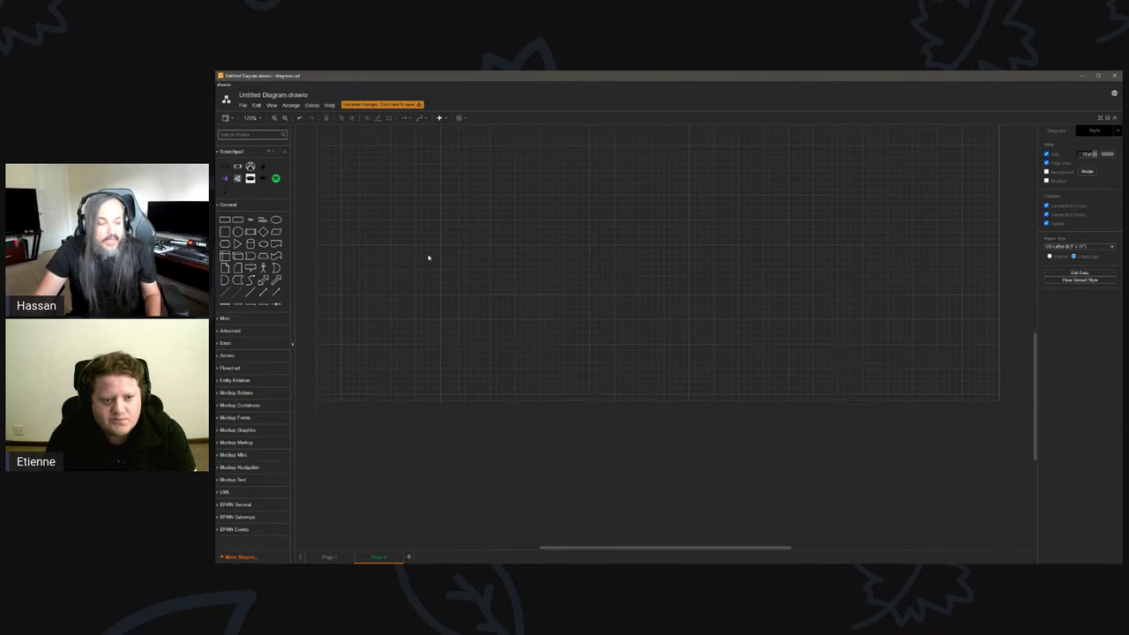
pyautogui.scroll(-3, 475, 273)
pyautogui.click(225, 231)
pyautogui.moveTo(590, 291); pyautogui.dragTo(710, 301)
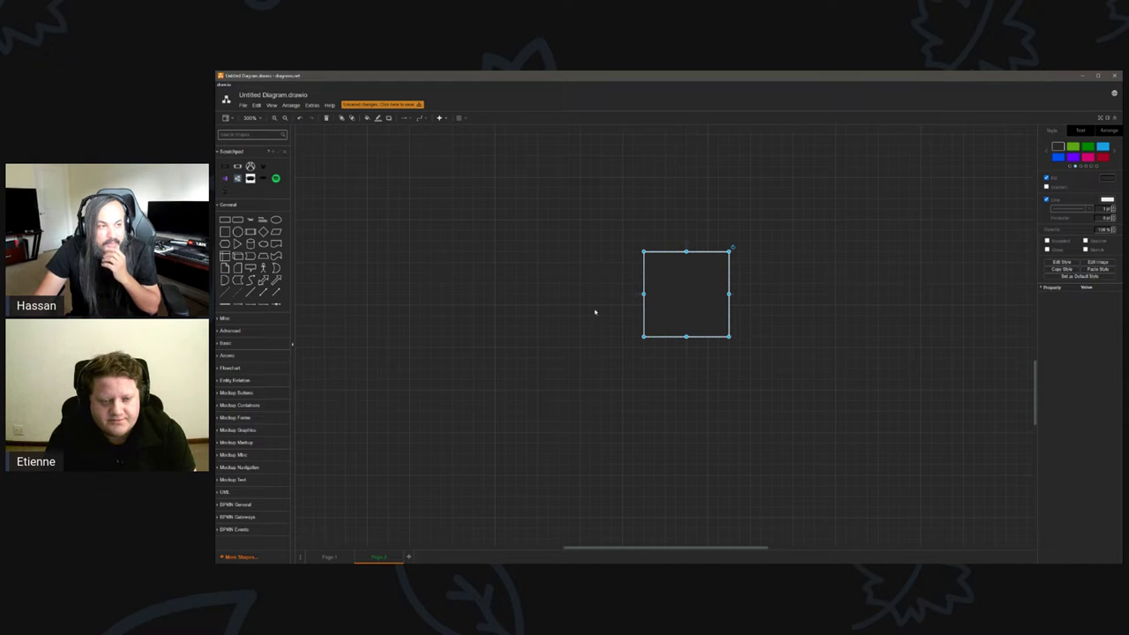
pyautogui.press('Delete')
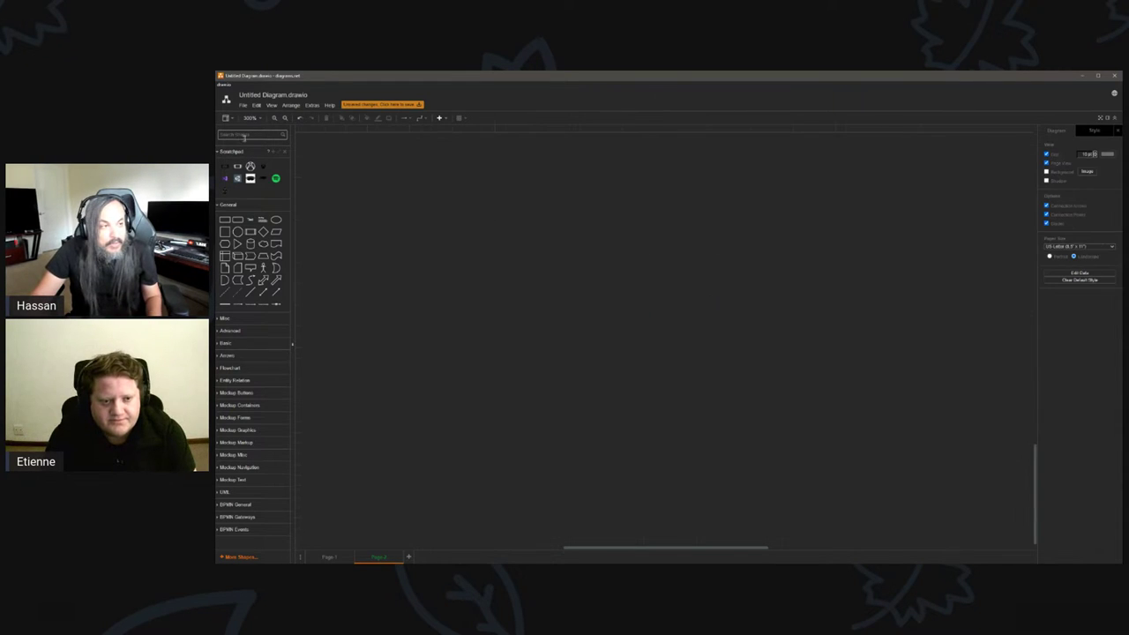
# Search the shape library for CLASS and place a class shape with field and method rows on an empty area of the page.
pyautogui.click(245, 136)
pyautogui.write('CLASS')
pyautogui.press('Return')
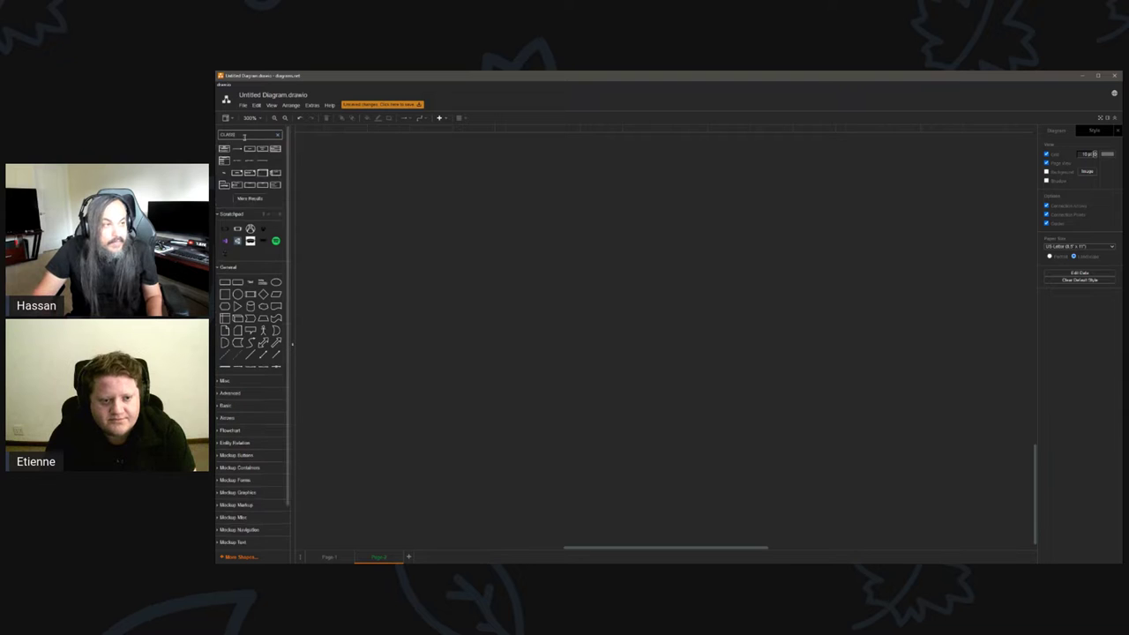
pyautogui.moveTo(224, 148); pyautogui.dragTo(626, 300)
pyautogui.keyDown('ctrl'); pyautogui.scroll(1, 770, 444); pyautogui.keyUp('ctrl')
# Title the class shape Match.
pyautogui.doubleClick(554, 268)
pyautogui.write('Game')
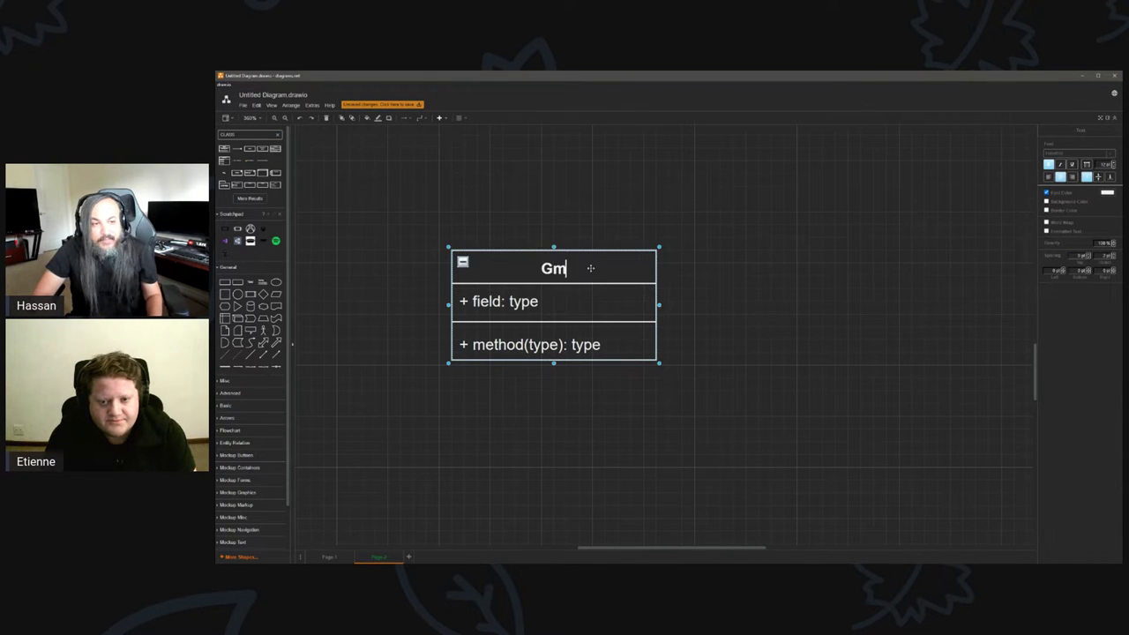
pyautogui.press('BackSpace')
pyautogui.press('BackSpace')
pyautogui.press('BackSpace')
pyautogui.press('BackSpace')
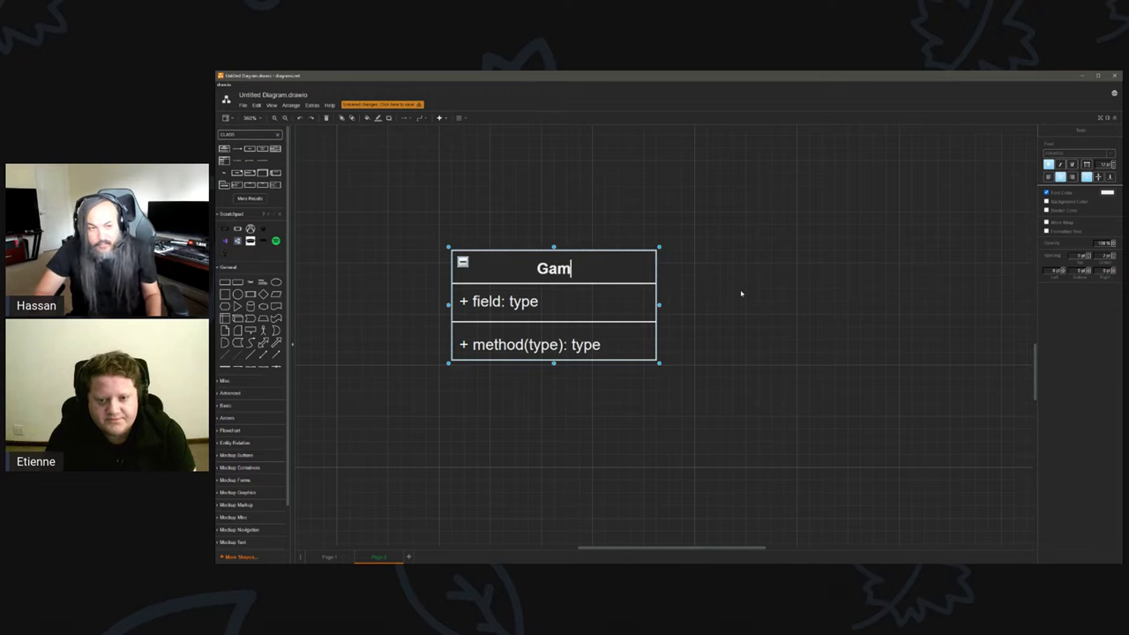
pyautogui.write('Match')
pyautogui.click(741, 294)
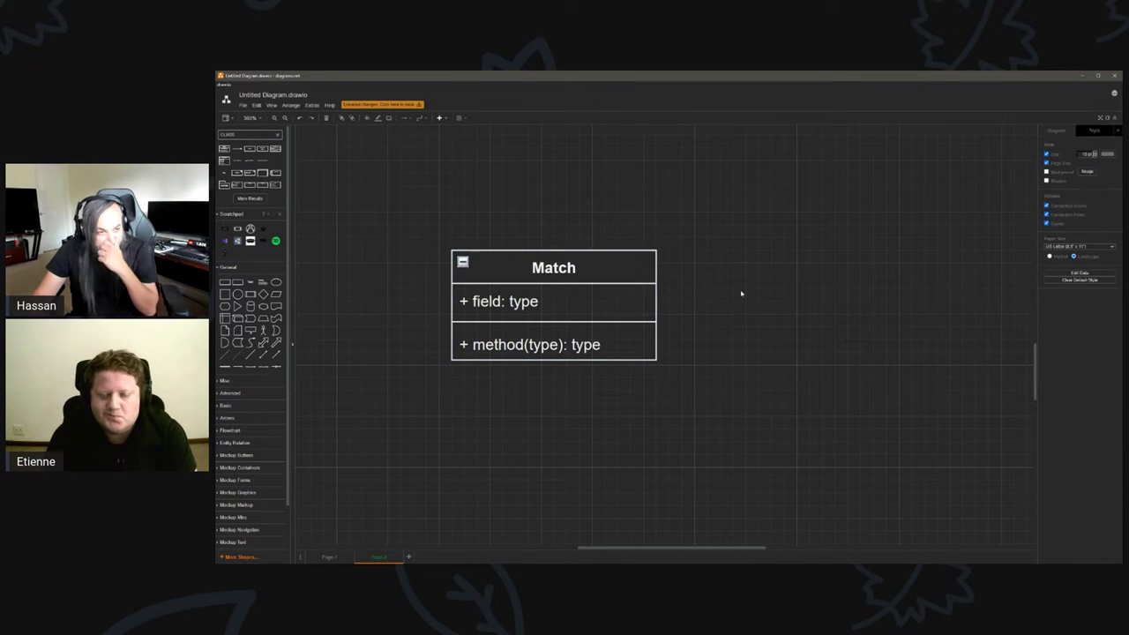
# Set the Match class's field row to ID: GUID and open its method row for editing.
pyautogui.click(612, 301)
pyautogui.click(527, 293)
pyautogui.doubleClick(522, 304)
pyautogui.write('ID: GUID')
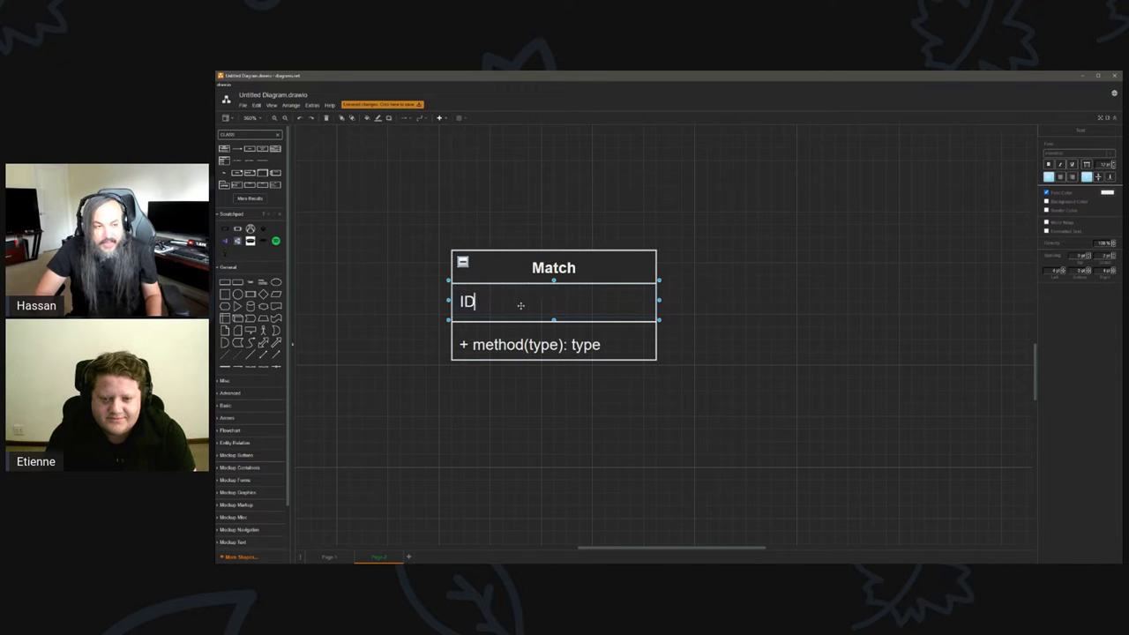
pyautogui.click(534, 332)
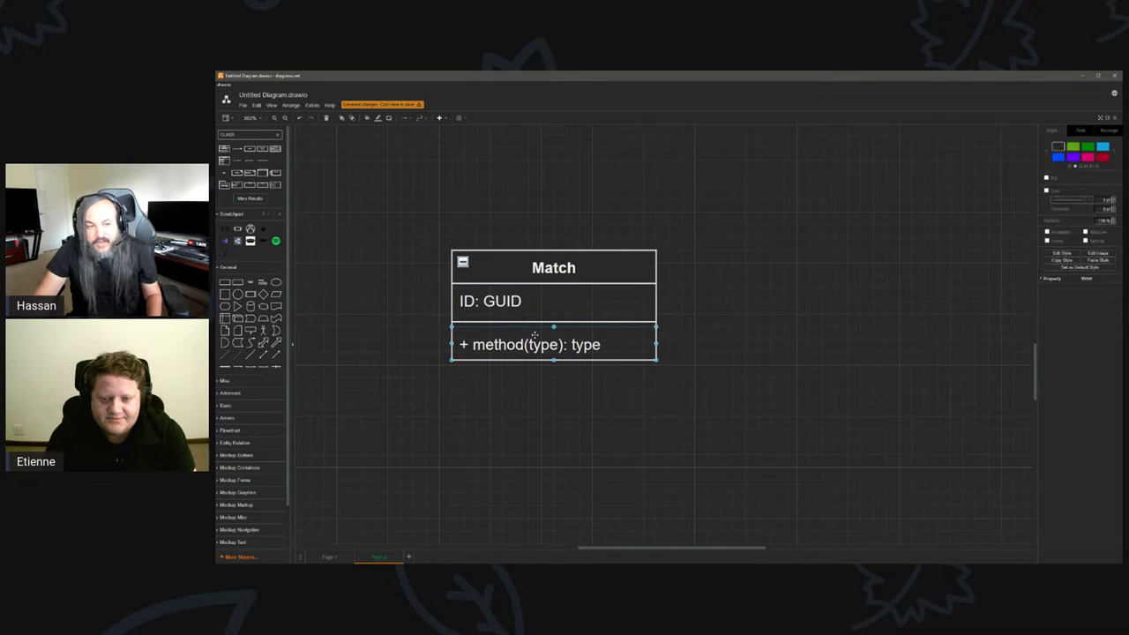
pyautogui.doubleClick(534, 334)
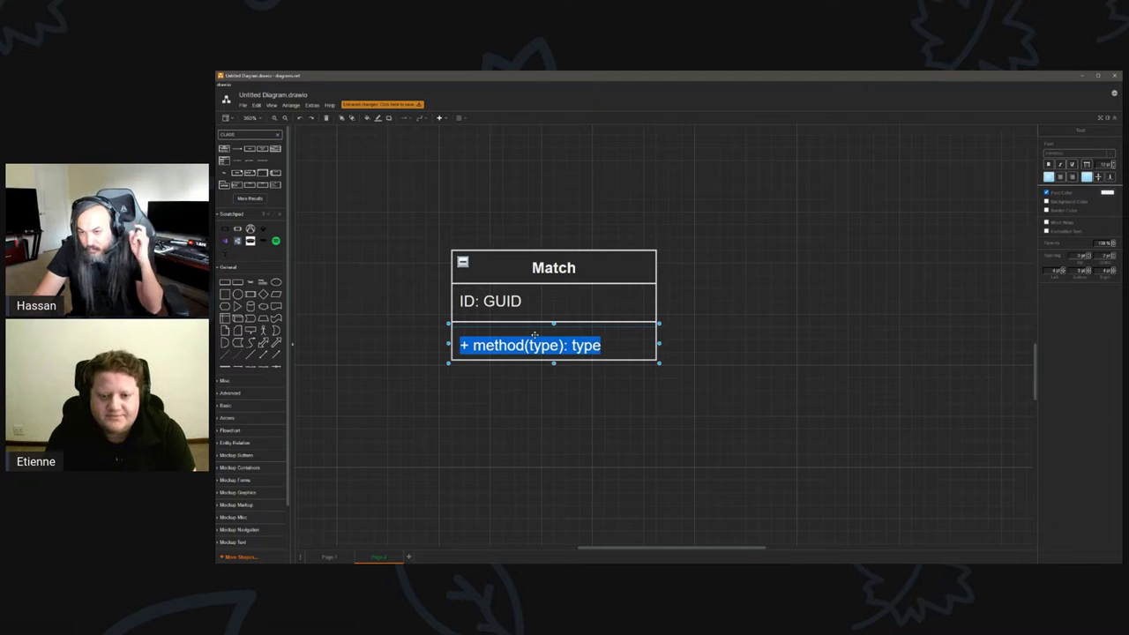
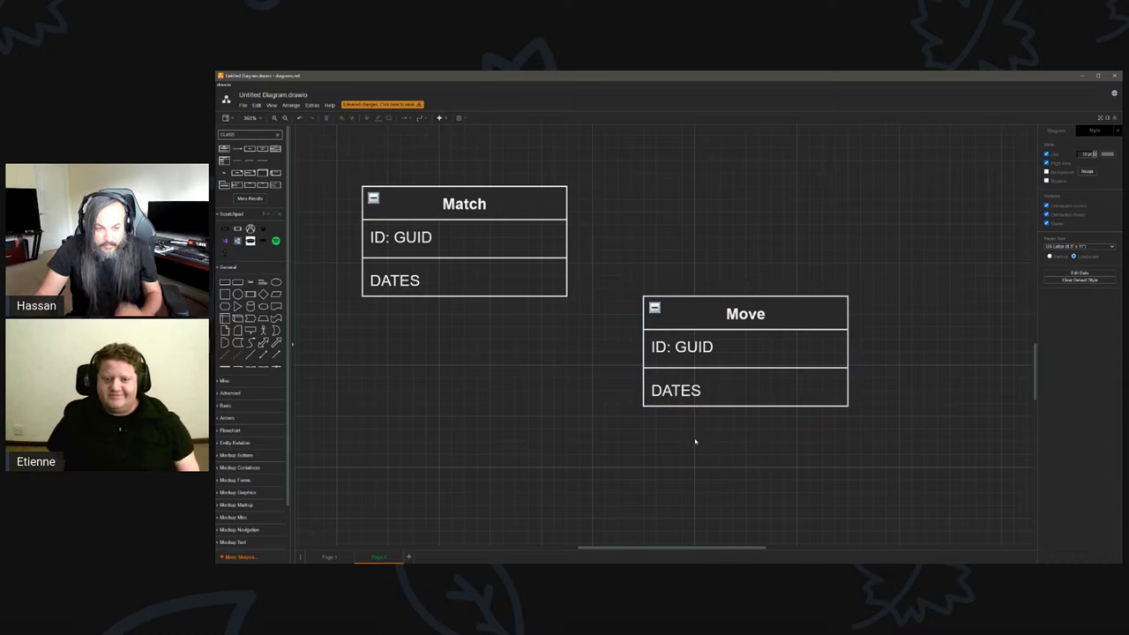
# Replace the DATES row of the Move class with MATCHID: FK.
pyautogui.click(687, 391)
pyautogui.doubleClick(687, 391)
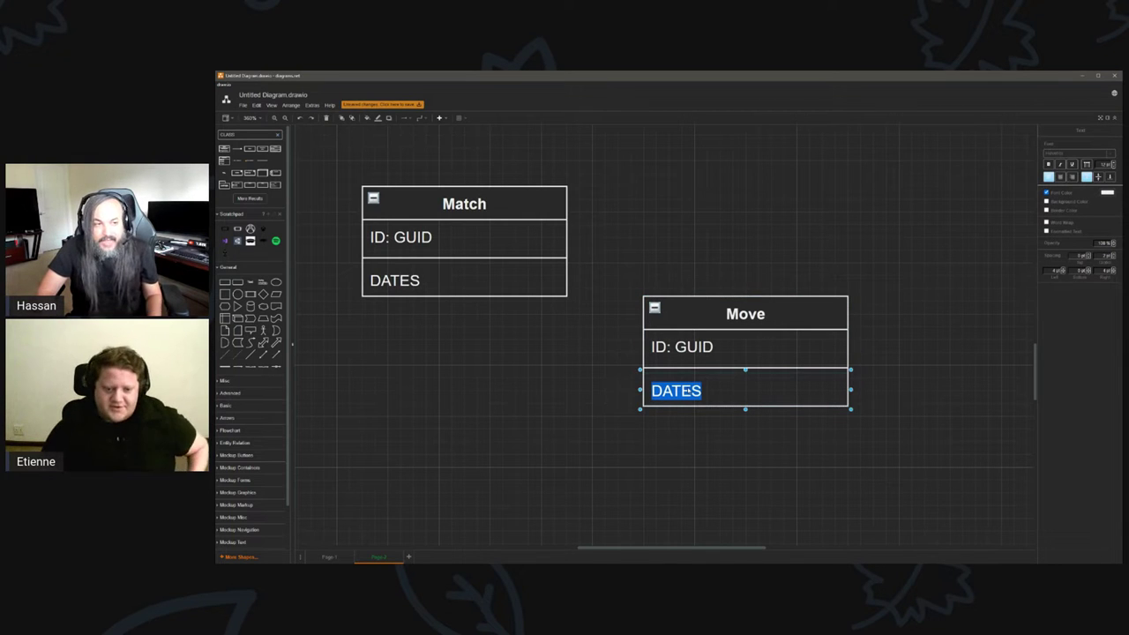
pyautogui.write('MATCHI')
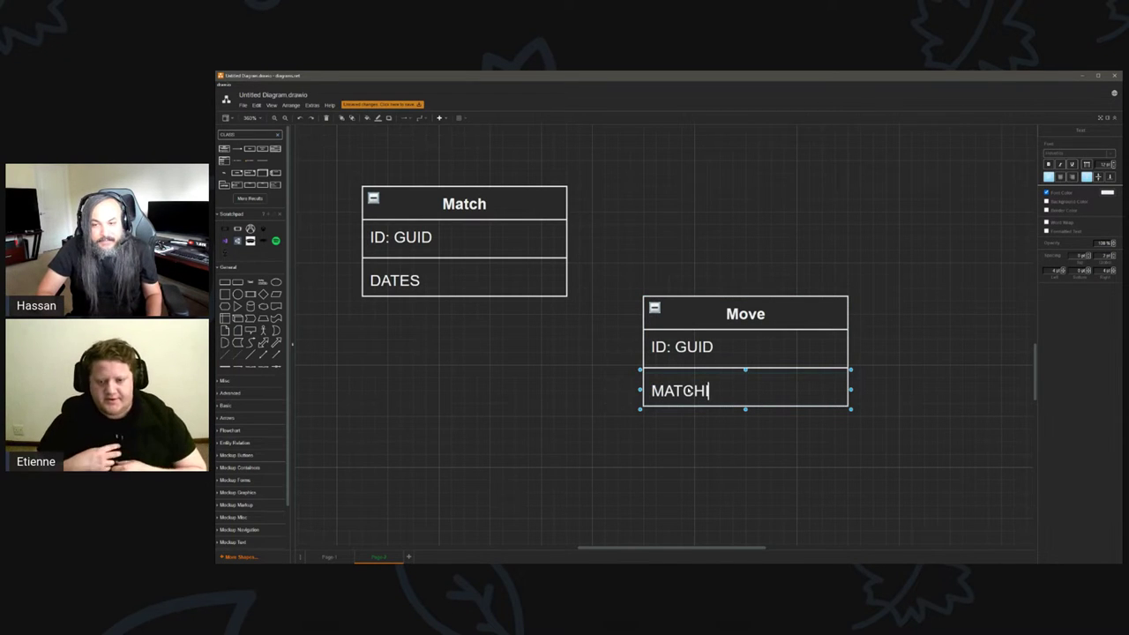
pyautogui.write('D: FK')
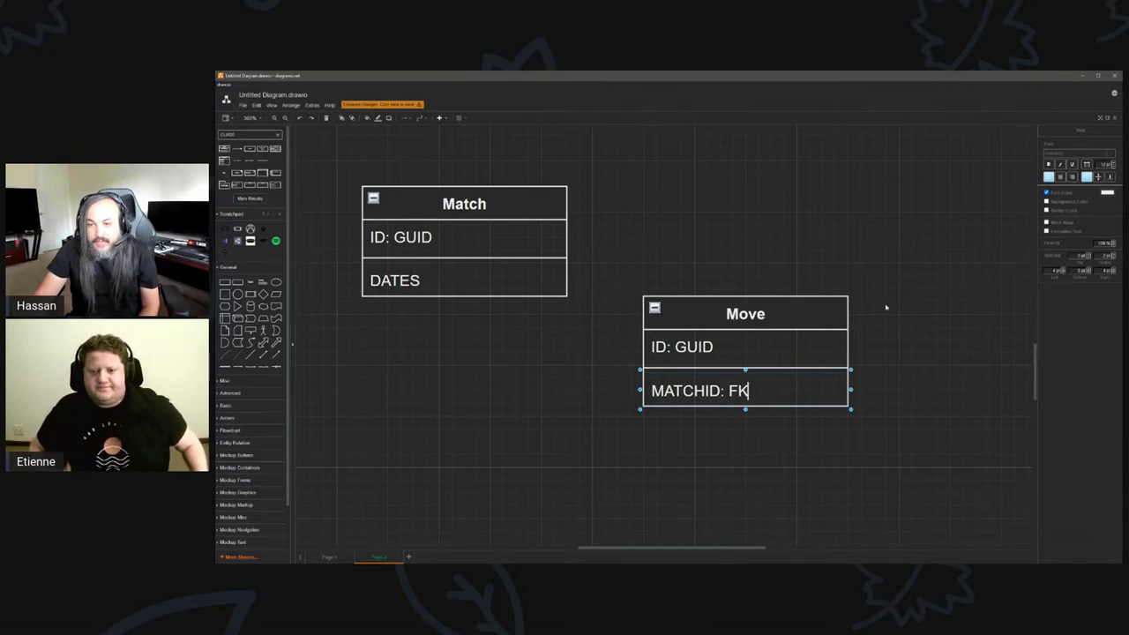
pyautogui.click(887, 307)
# Shift the Move class farther right and draw an arrow from its MATCHID: FK row to the Match class's ID: GUID row.
pyautogui.moveTo(912, 270); pyautogui.dragTo(628, 443)
pyautogui.moveTo(746, 314); pyautogui.dragTo(822, 314)
pyautogui.click(661, 358)
pyautogui.click(764, 399)
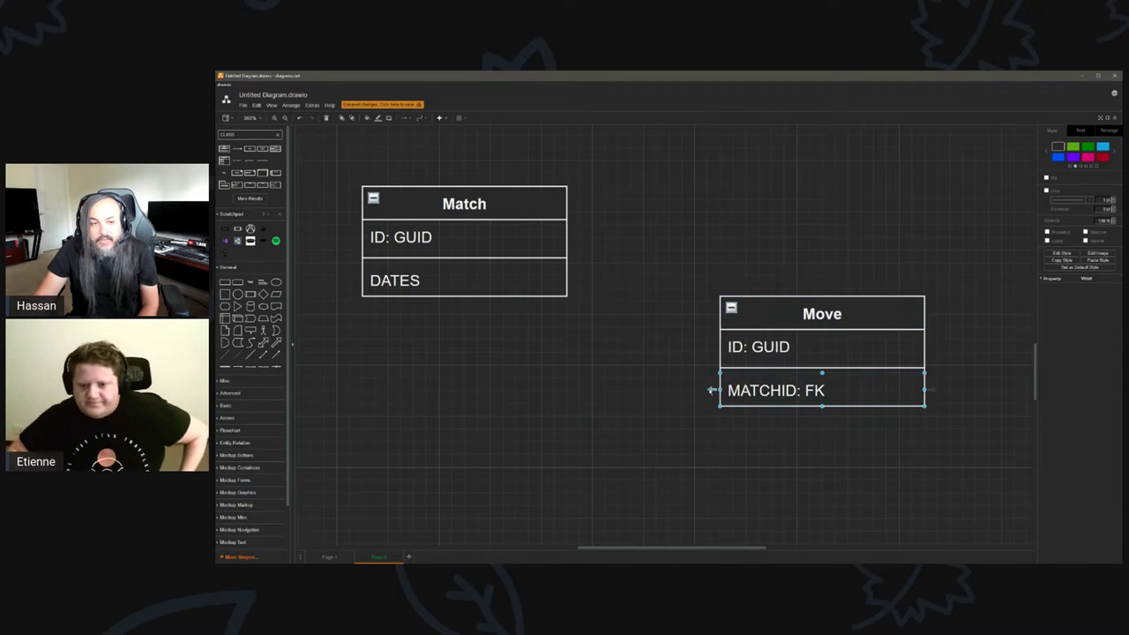
pyautogui.moveTo(711, 390); pyautogui.dragTo(570, 237)
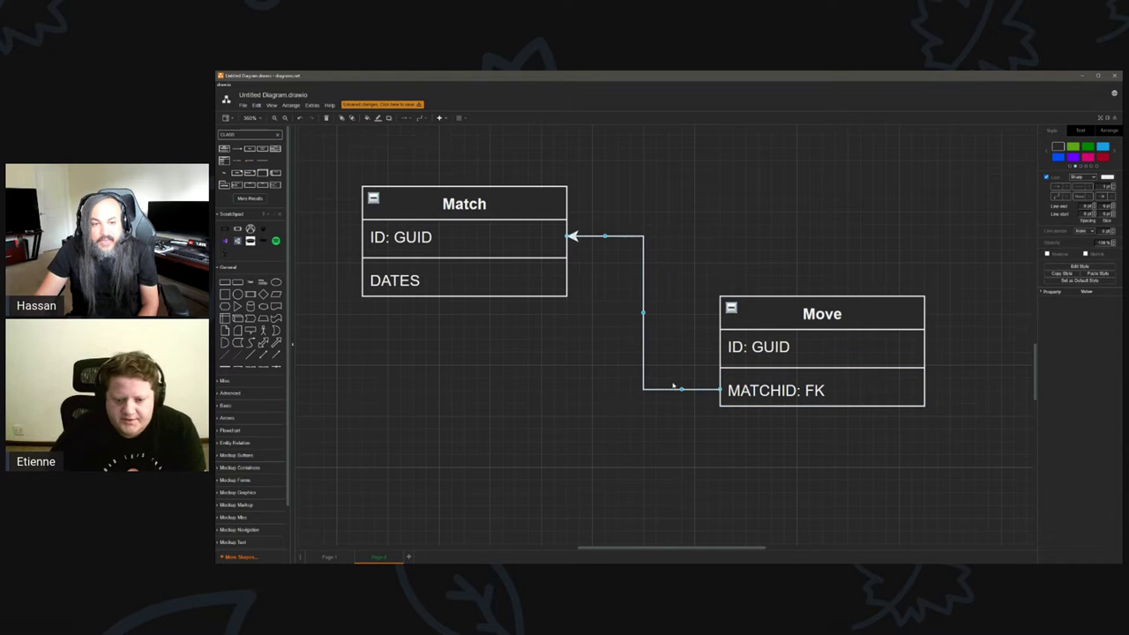
# Shift the Move class slightly left and add an ACTION: {0, 2} row below its MATCHID: FK row.
pyautogui.click(783, 375)
pyautogui.moveTo(809, 310); pyautogui.dragTo(781, 314)
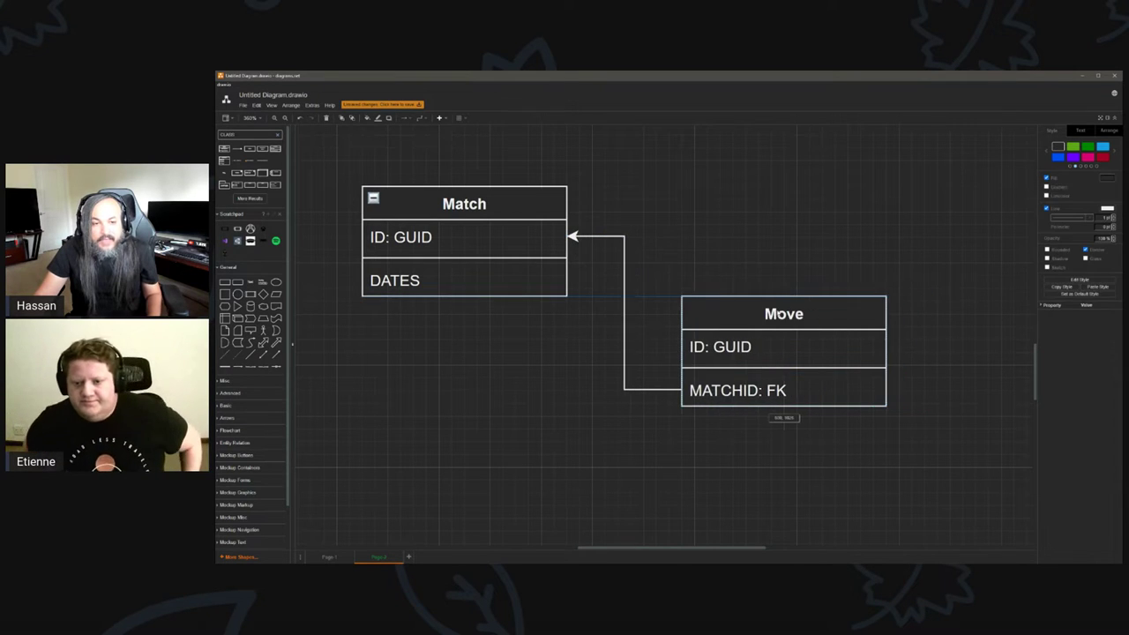
pyautogui.click(771, 395)
pyautogui.hotkey('ctrl', 'd')
pyautogui.doubleClick(760, 426)
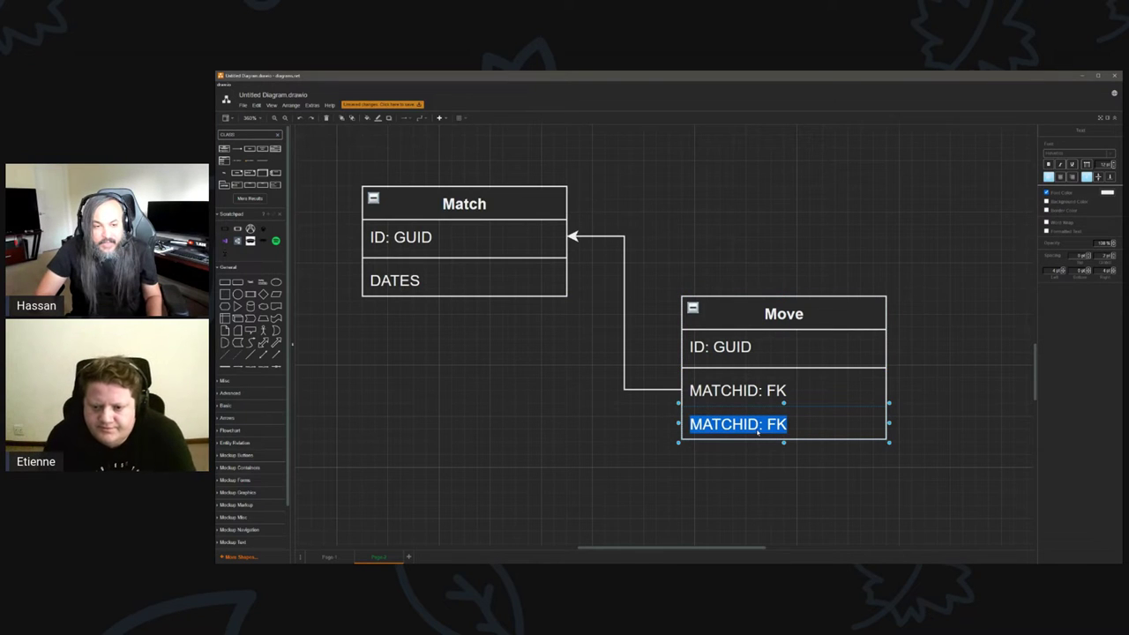
pyautogui.write('ACTION:')
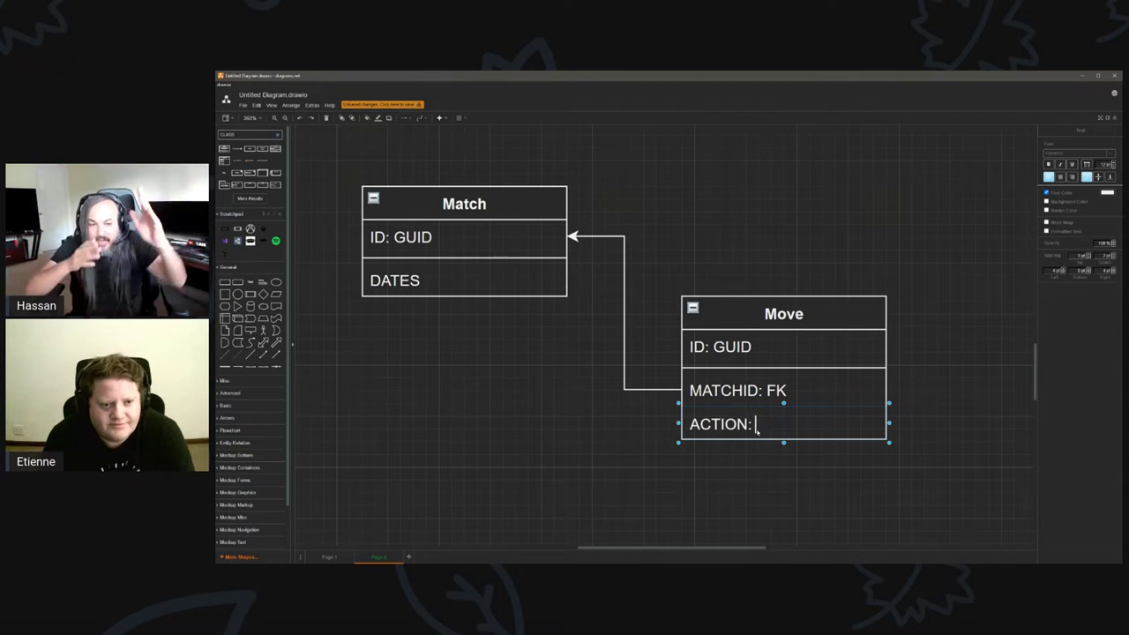
pyautogui.write('{0..')
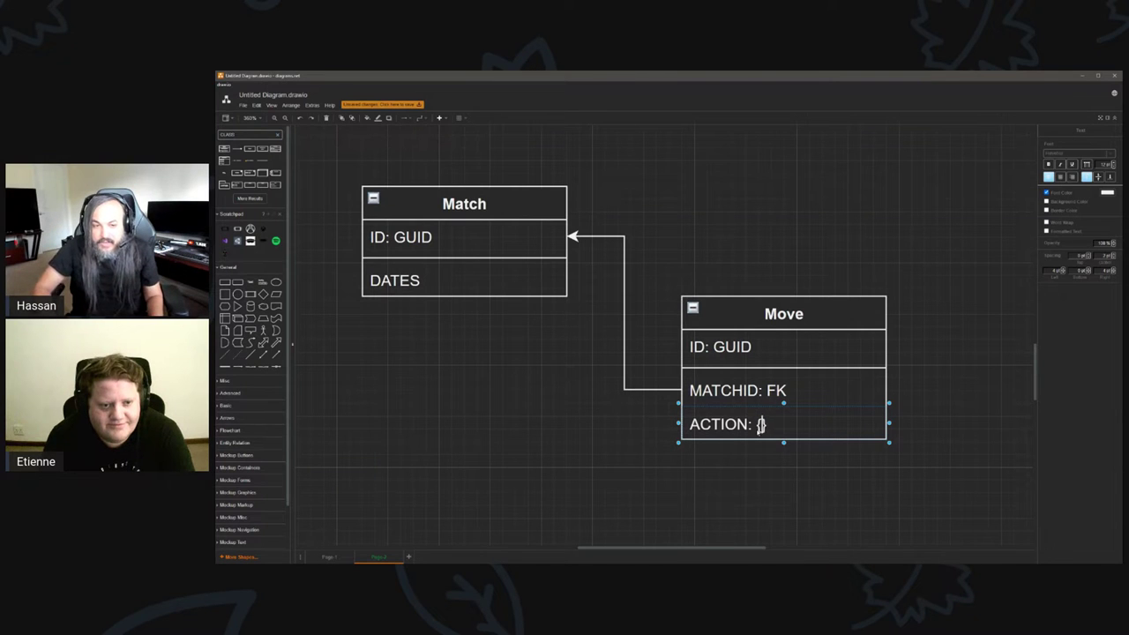
pyautogui.press('BackSpace')
pyautogui.press('BackSpace')
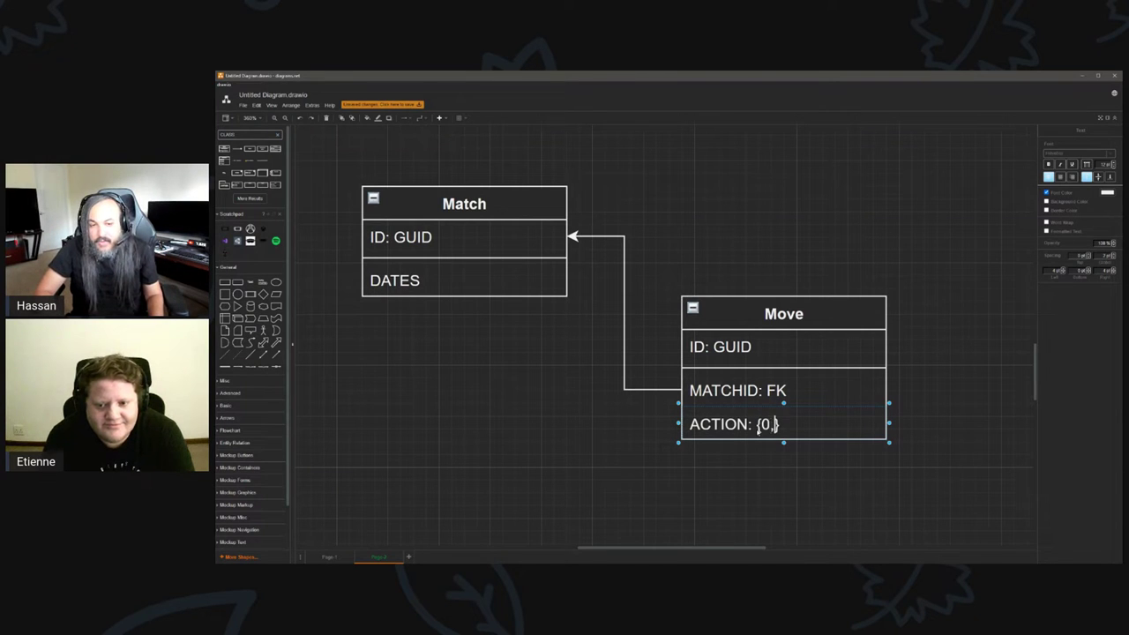
pyautogui.write(', 2')
pyautogui.click(764, 473)
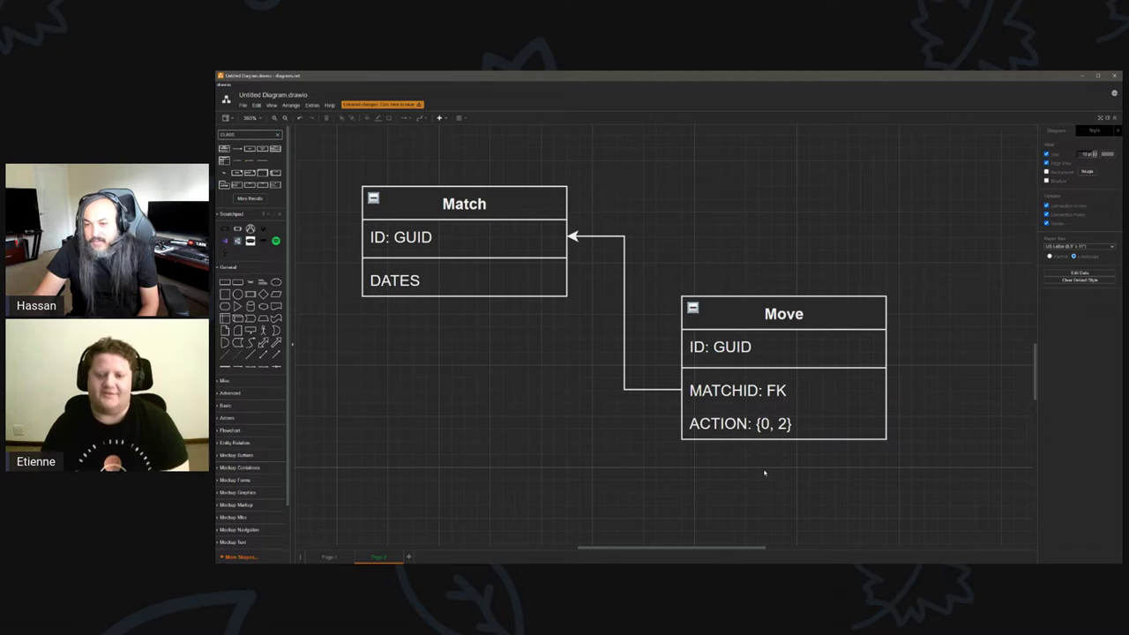
# Duplicate the Move class's ACTION row and change the copy to TYPE: [X, O].
pyautogui.click(755, 427)
pyautogui.hotkey('ctrl', 'd')
pyautogui.hotkey('ctrl', 'f')
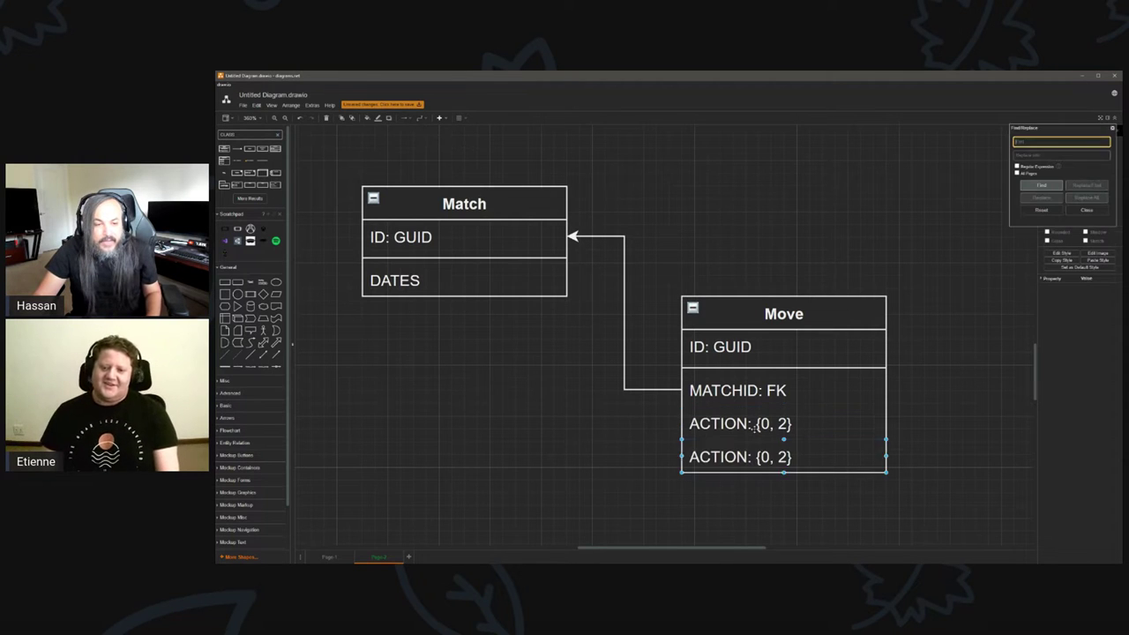
pyautogui.doubleClick(744, 457)
pyautogui.write('TYPE: ')
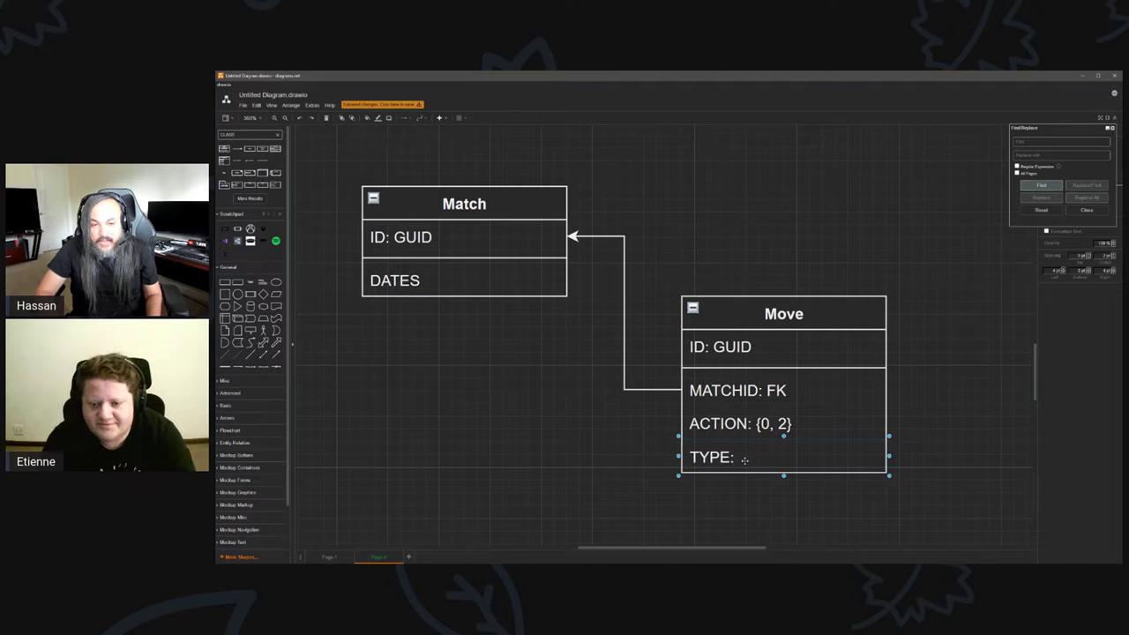
pyautogui.write('[X, O]')
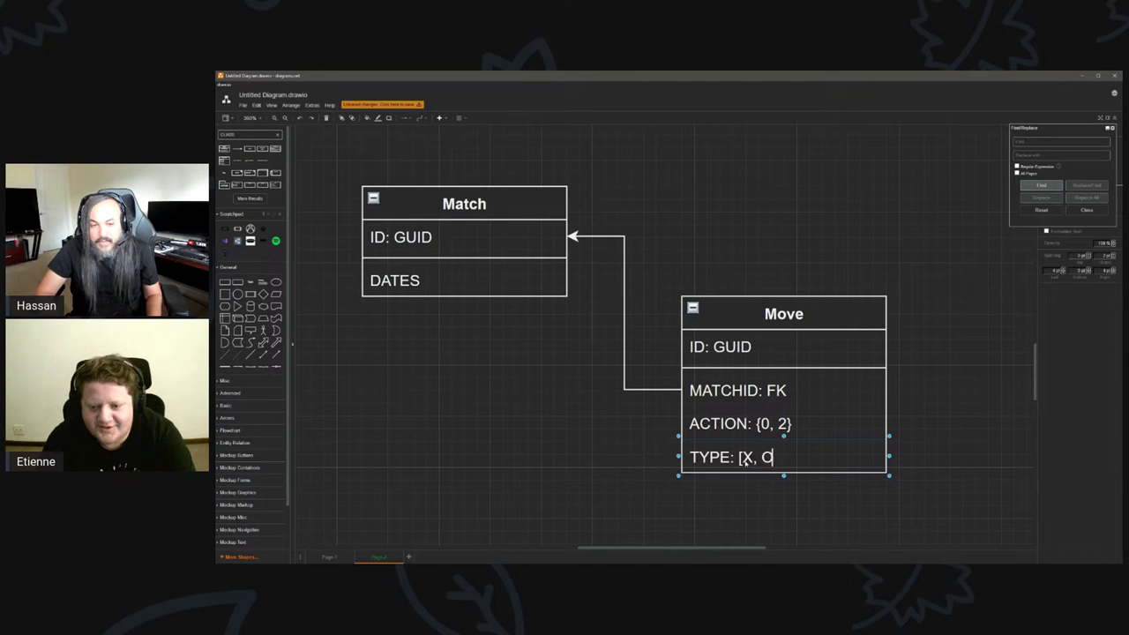
pyautogui.click(697, 487)
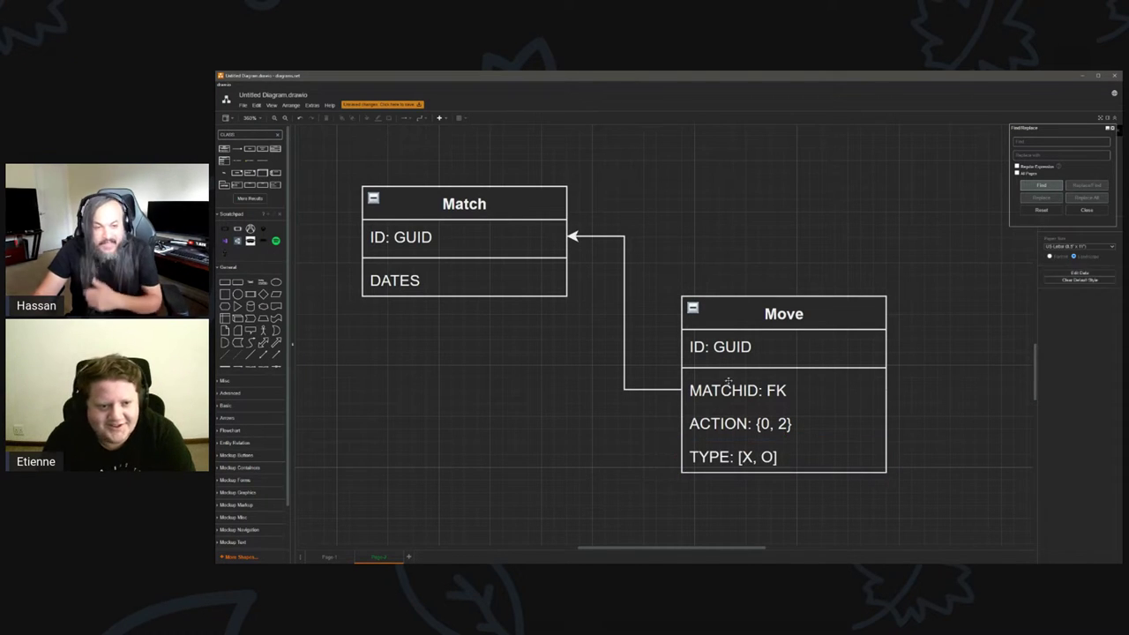
# Raise the Move class a little and rename its ACTION row to LOCATION, keeping {0, 2}.
pyautogui.moveTo(756, 327); pyautogui.dragTo(756, 286)
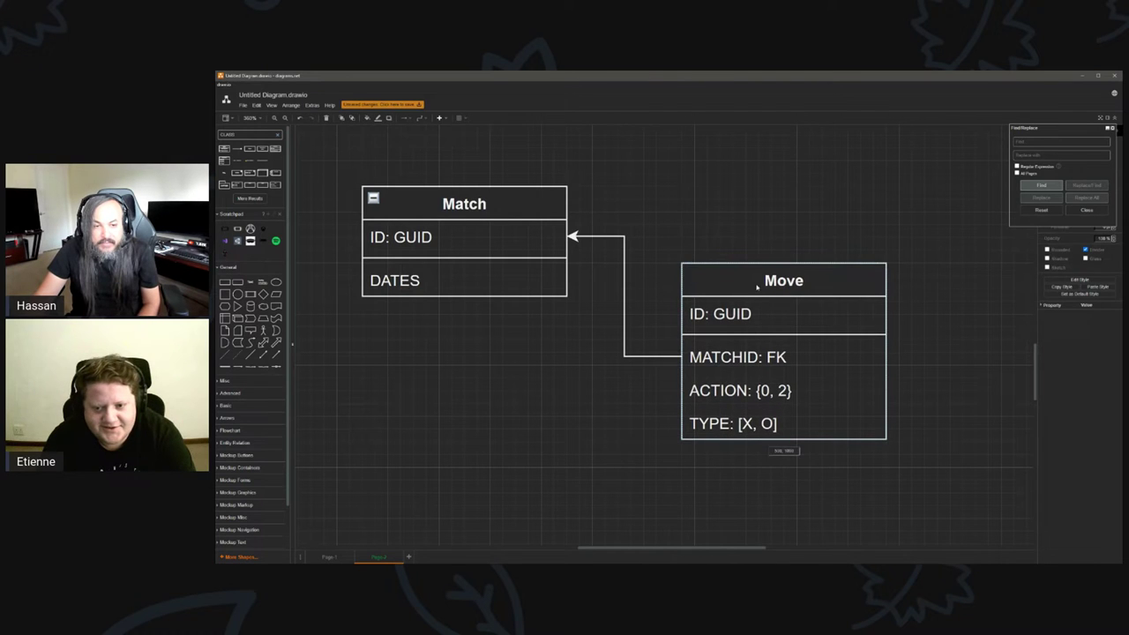
pyautogui.doubleClick(716, 389)
pyautogui.write('LOCATION')
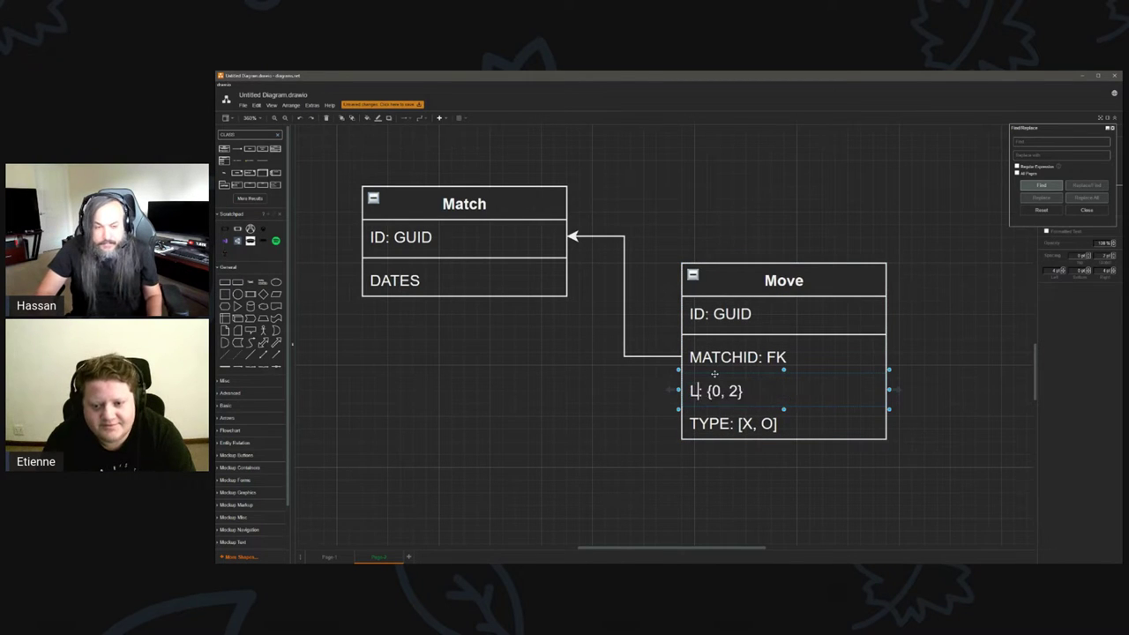
pyautogui.click(642, 406)
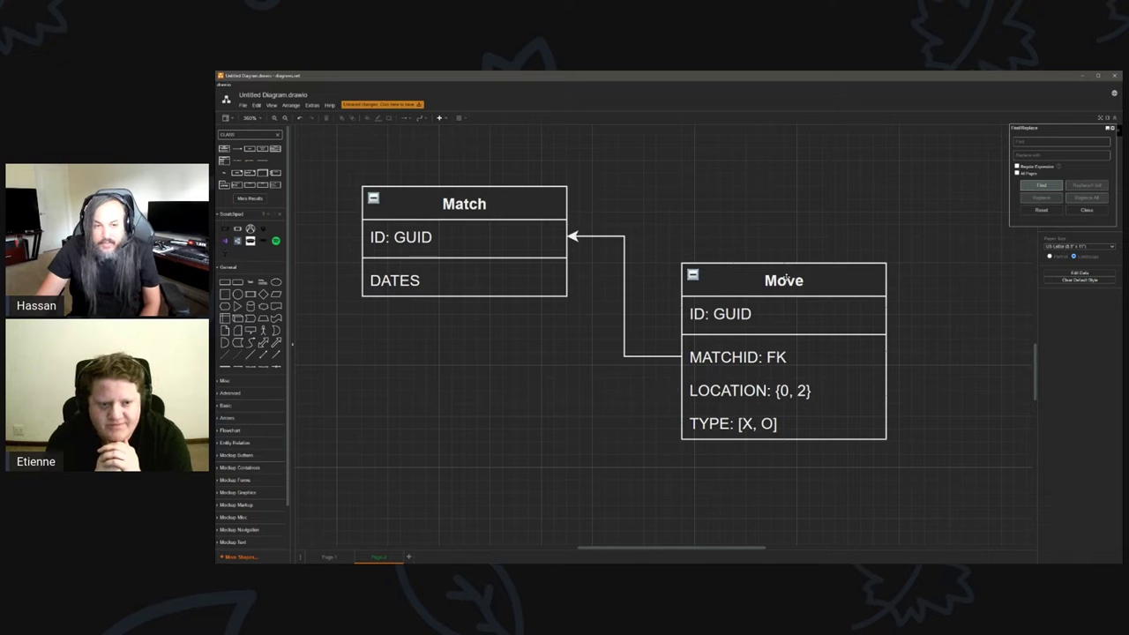
# Move the Move class up and add a PLAYERID: FK row below its TYPE row.
pyautogui.moveTo(784, 276); pyautogui.dragTo(784, 249)
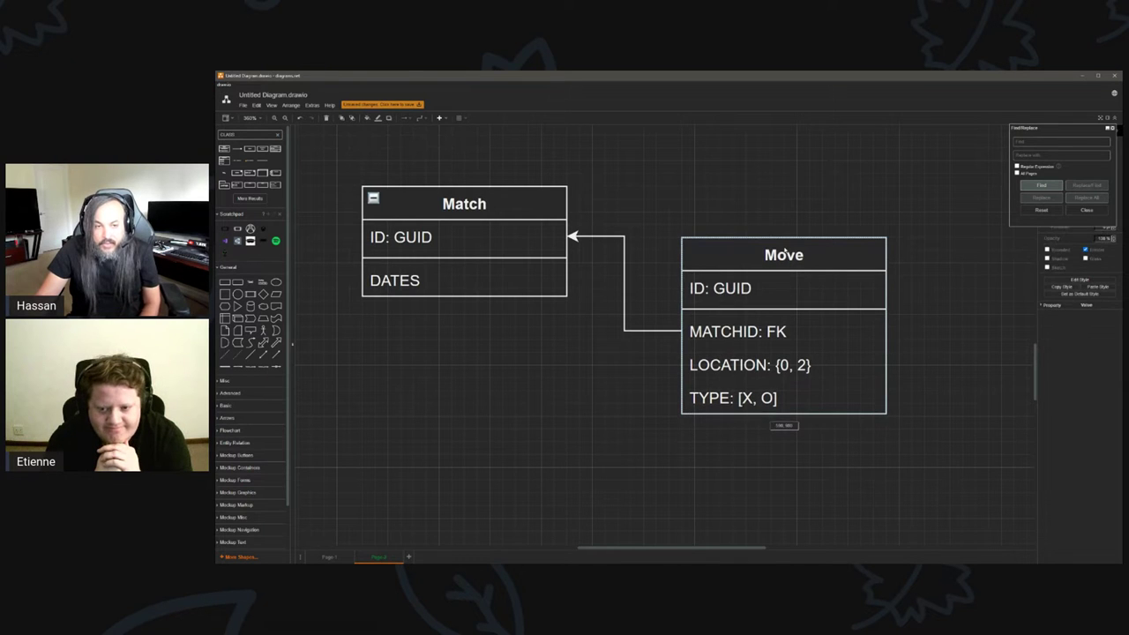
pyautogui.click(704, 398)
pyautogui.hotkey('ctrl', 'd')
pyautogui.doubleClick(721, 432)
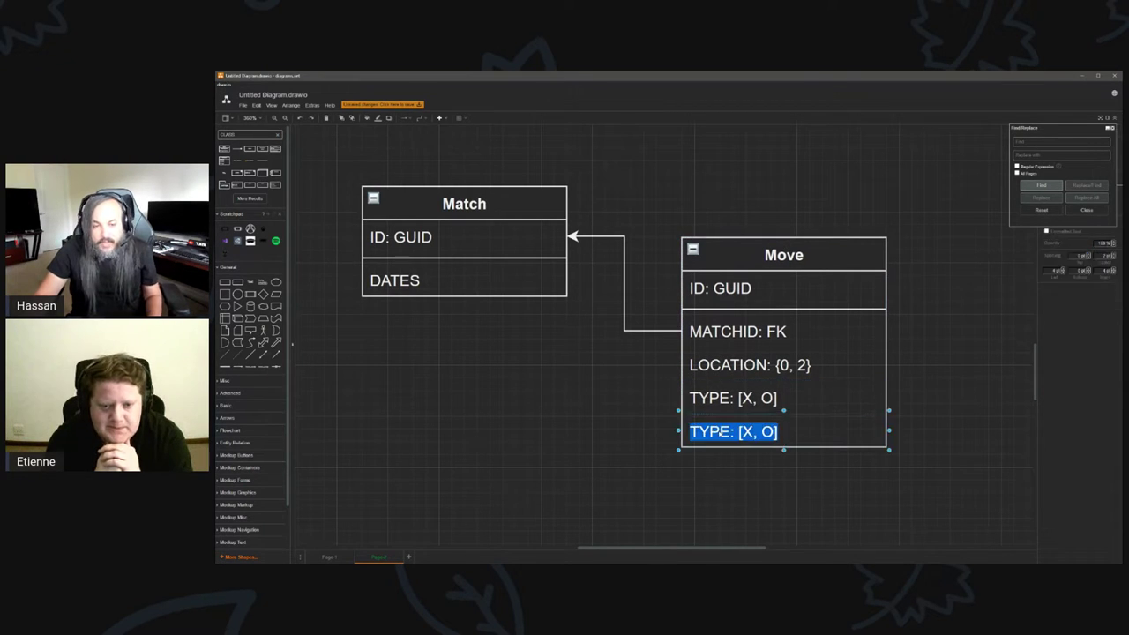
pyautogui.write('PLAYER')
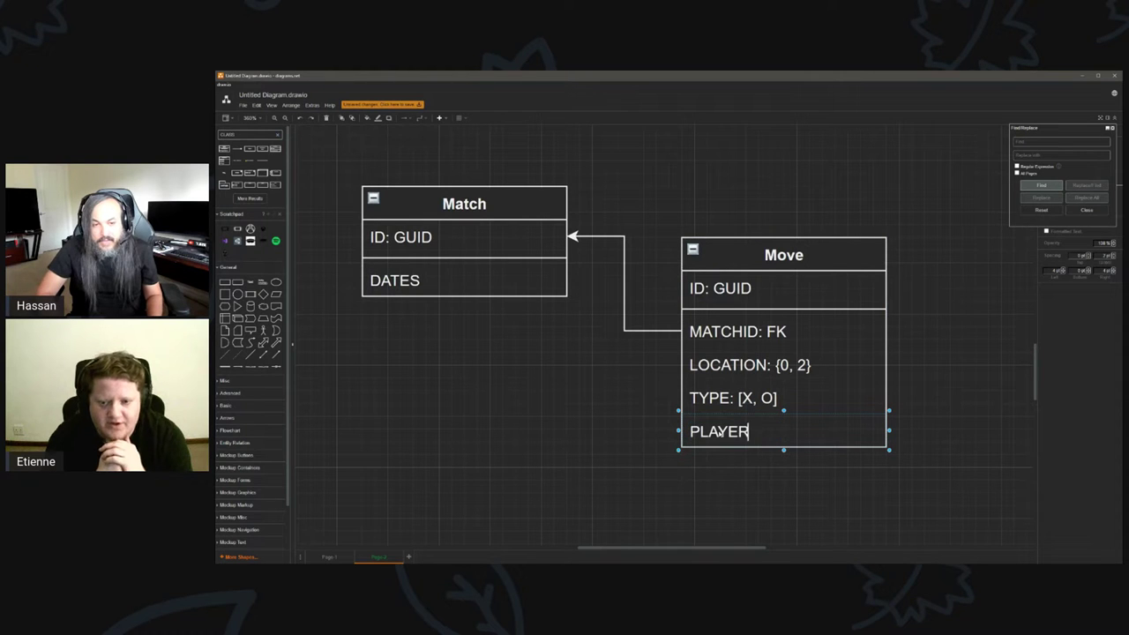
pyautogui.write('ID: FK')
pyautogui.click(620, 404)
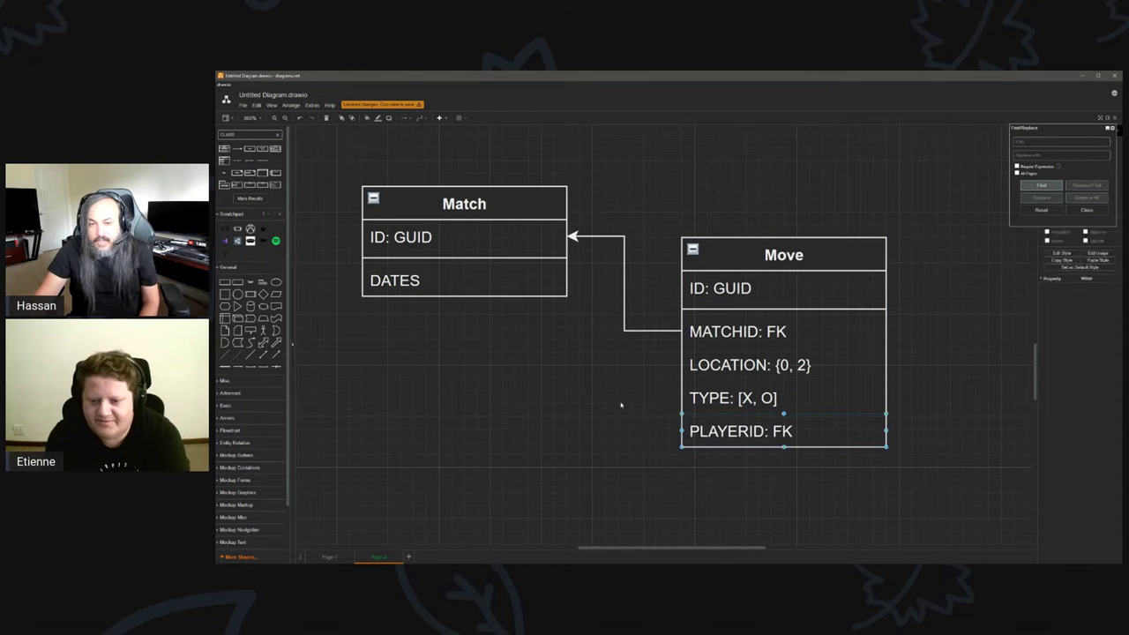
# Raise the Move class again and add a DATE: DATETIMEOFFSET row below PLAYERID: FK.
pyautogui.moveTo(747, 262); pyautogui.dragTo(748, 236)
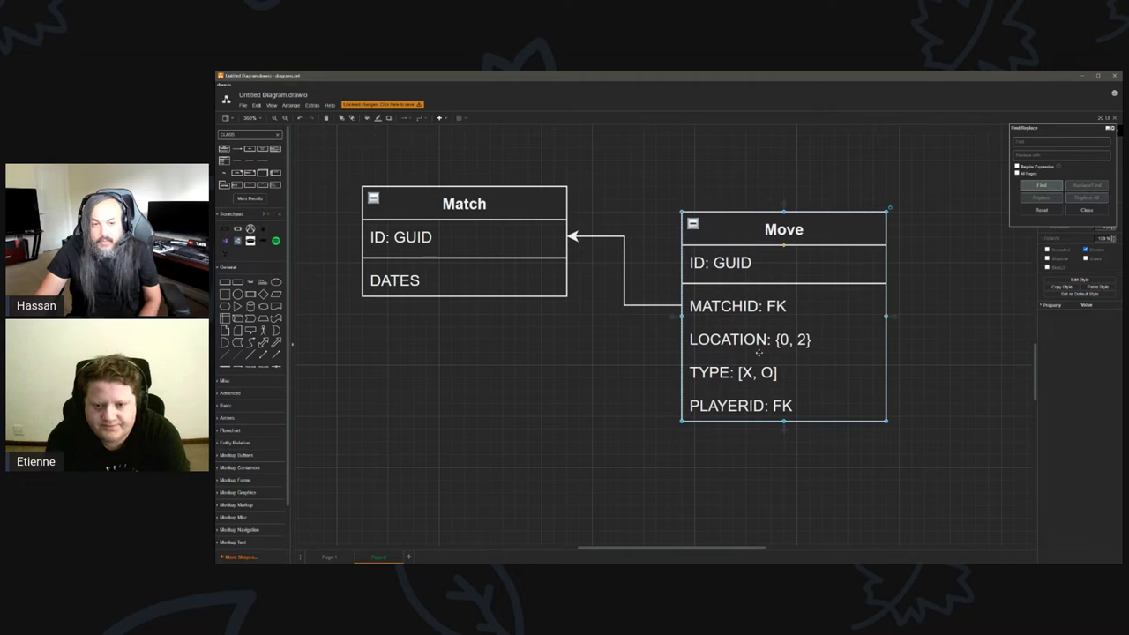
pyautogui.click(766, 405)
pyautogui.hotkey('ctrl', 'd')
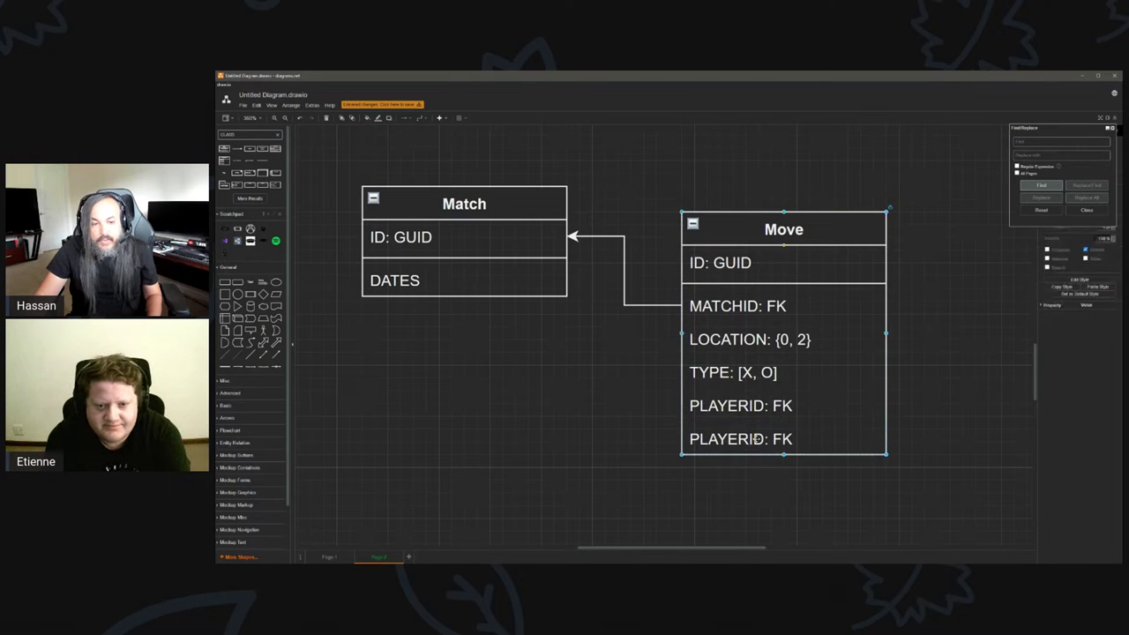
pyautogui.write('DATE: D')
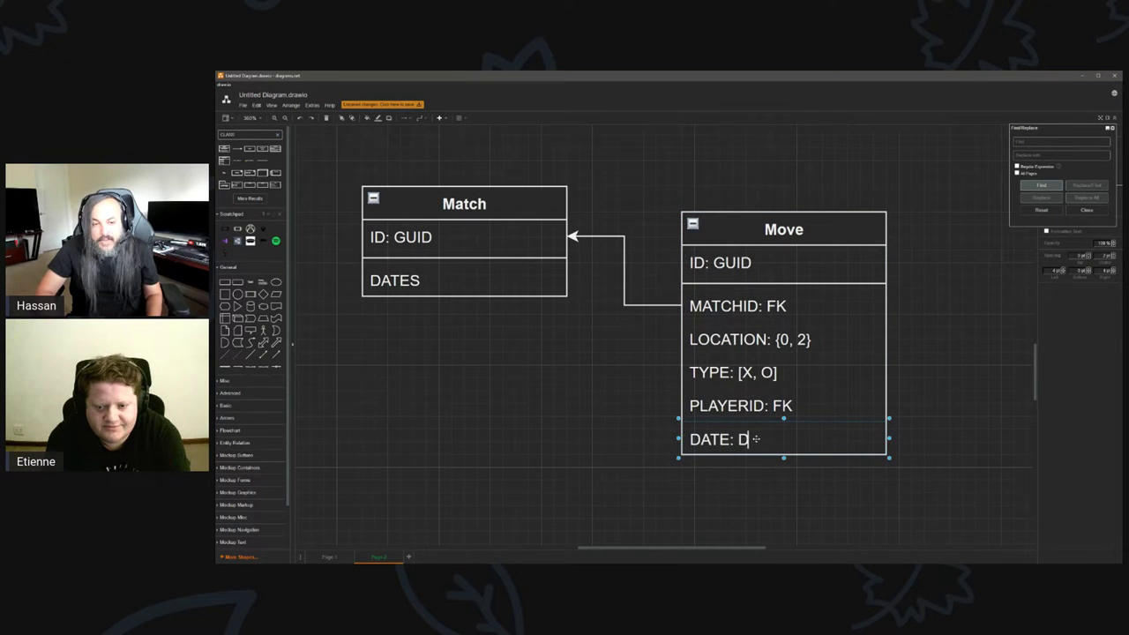
pyautogui.write('ATETIMEPOF')
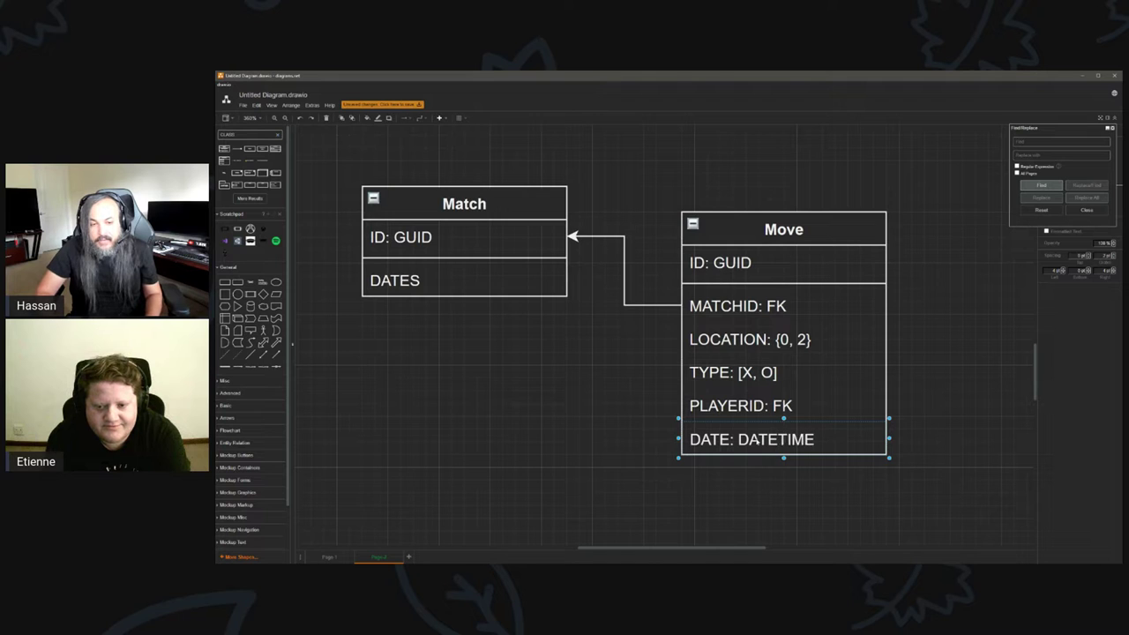
pyautogui.press('BackSpace')
pyautogui.press('BackSpace')
pyautogui.press('BackSpace')
pyautogui.write('OFFS')
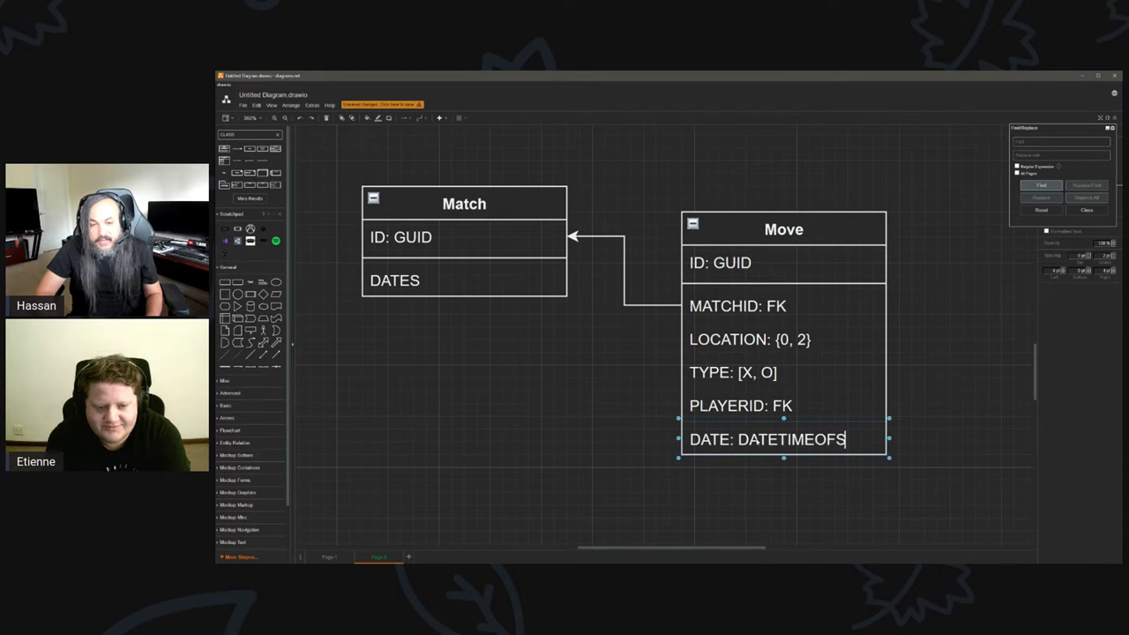
pyautogui.press('BackSpace')
pyautogui.write('FSET')
pyautogui.click(930, 360)
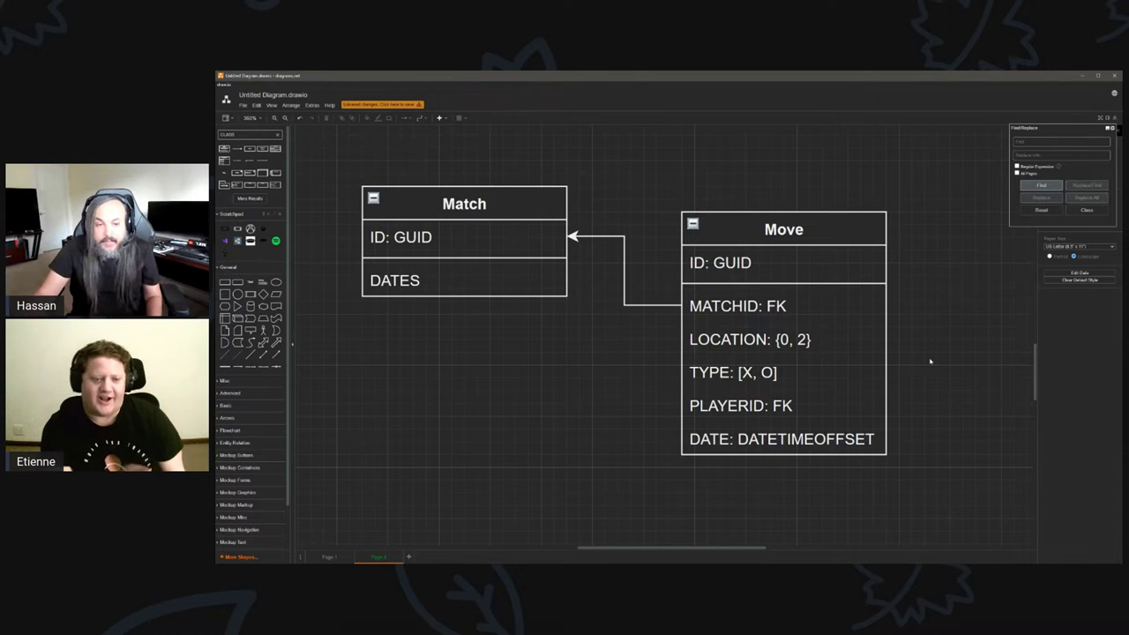
# Bring the Move class closer to the Match class with their tops aligned, and shift both classes left together.
pyautogui.click(831, 437)
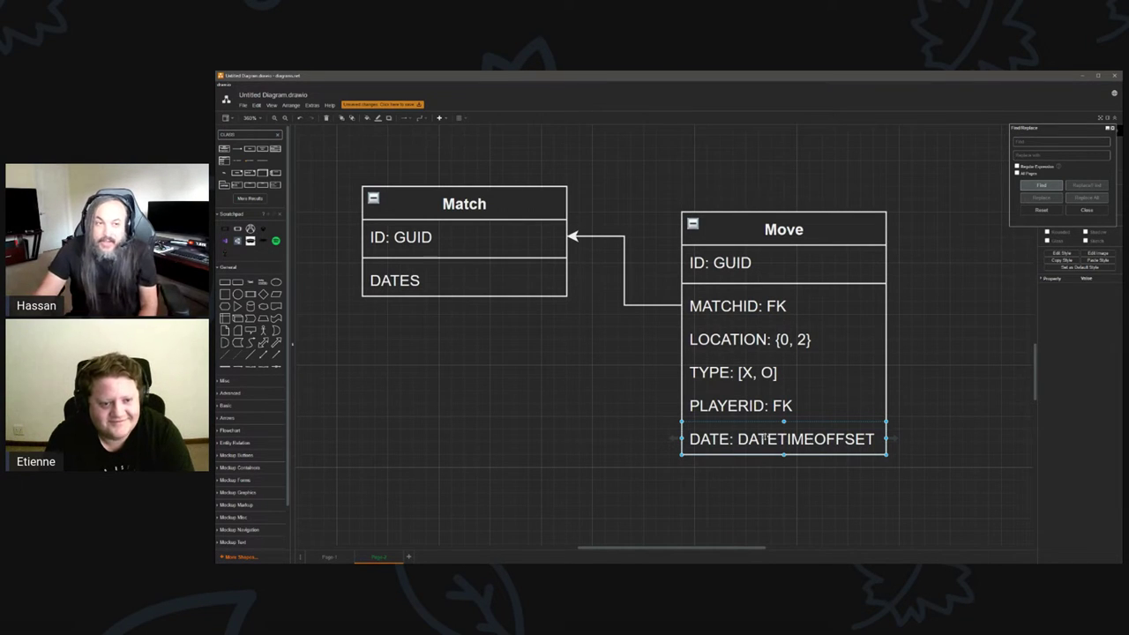
pyautogui.moveTo(741, 235); pyautogui.dragTo(691, 211)
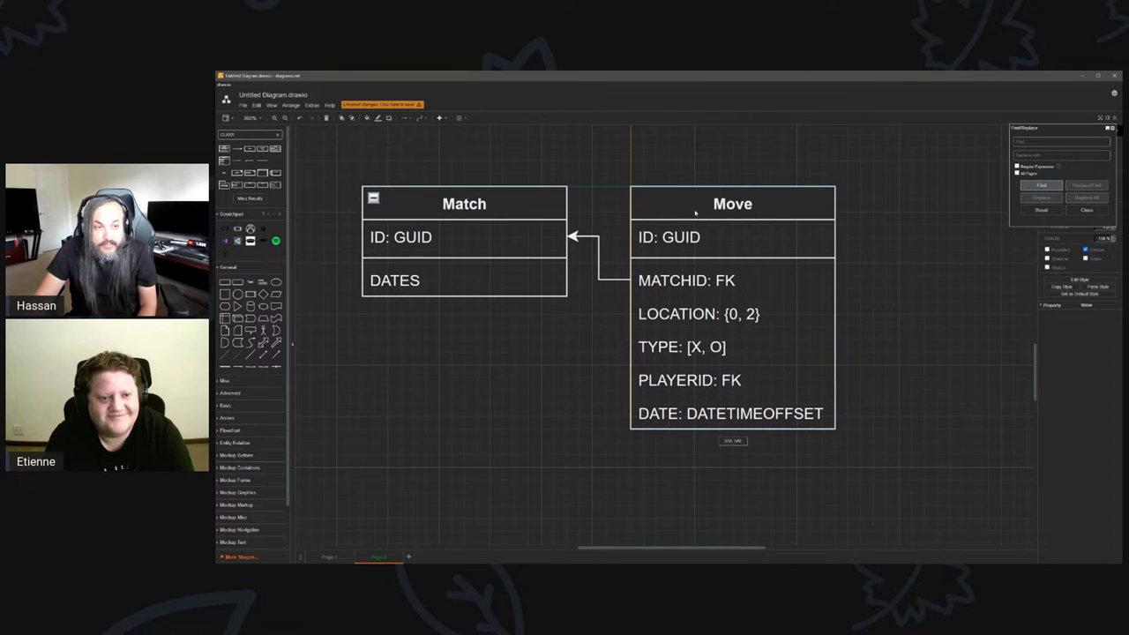
pyautogui.click(536, 329)
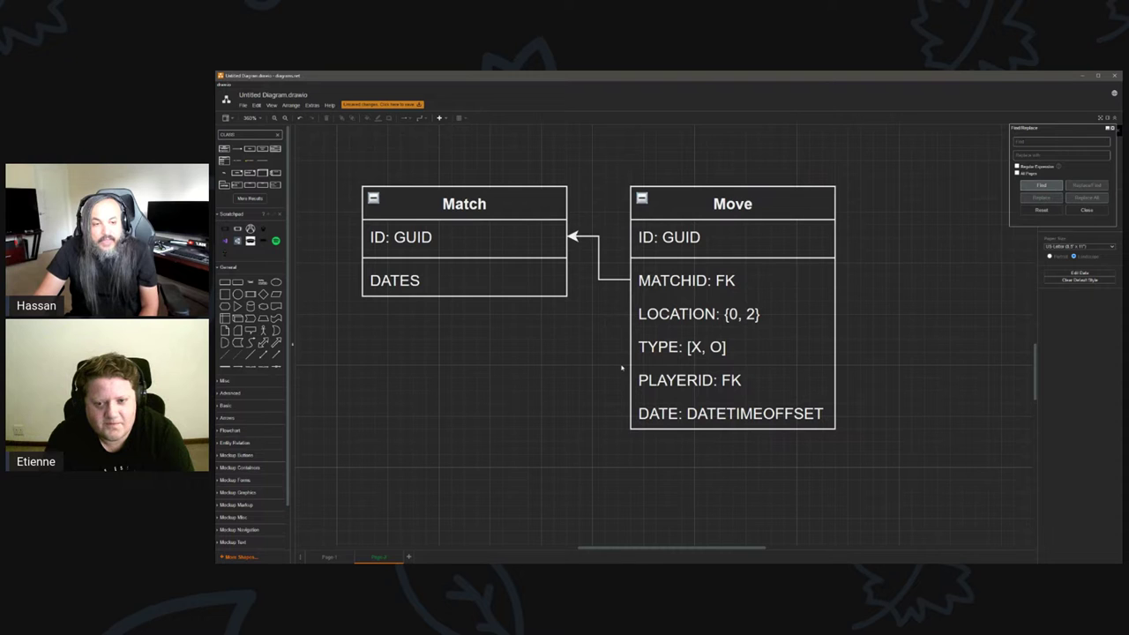
pyautogui.click(673, 382)
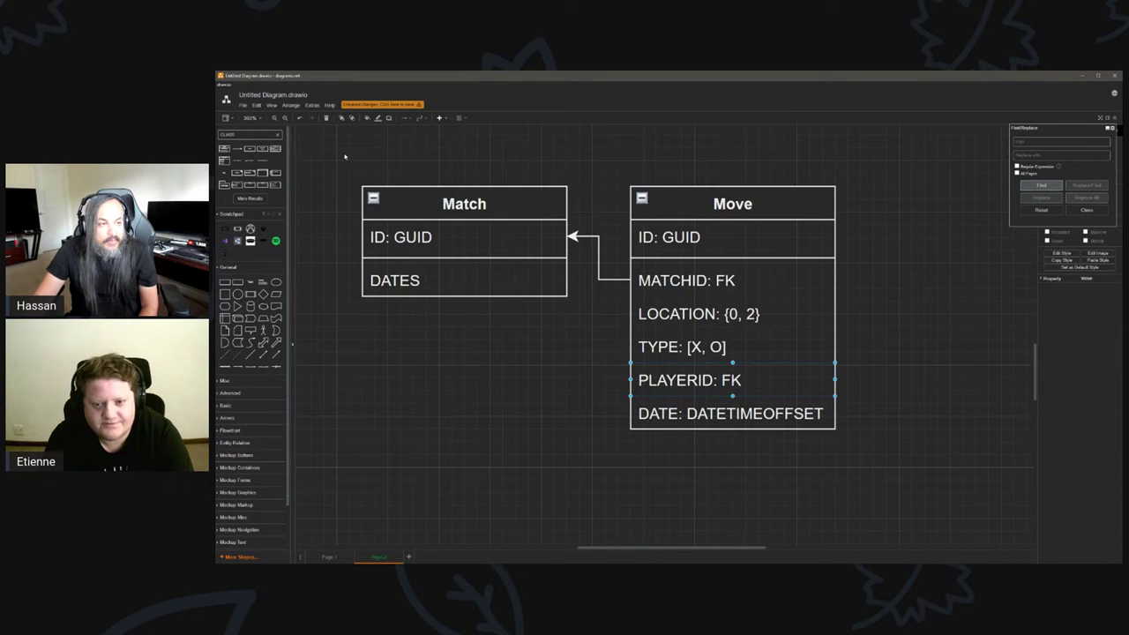
pyautogui.moveTo(344, 156); pyautogui.dragTo(900, 508)
pyautogui.moveTo(635, 202); pyautogui.dragTo(558, 202)
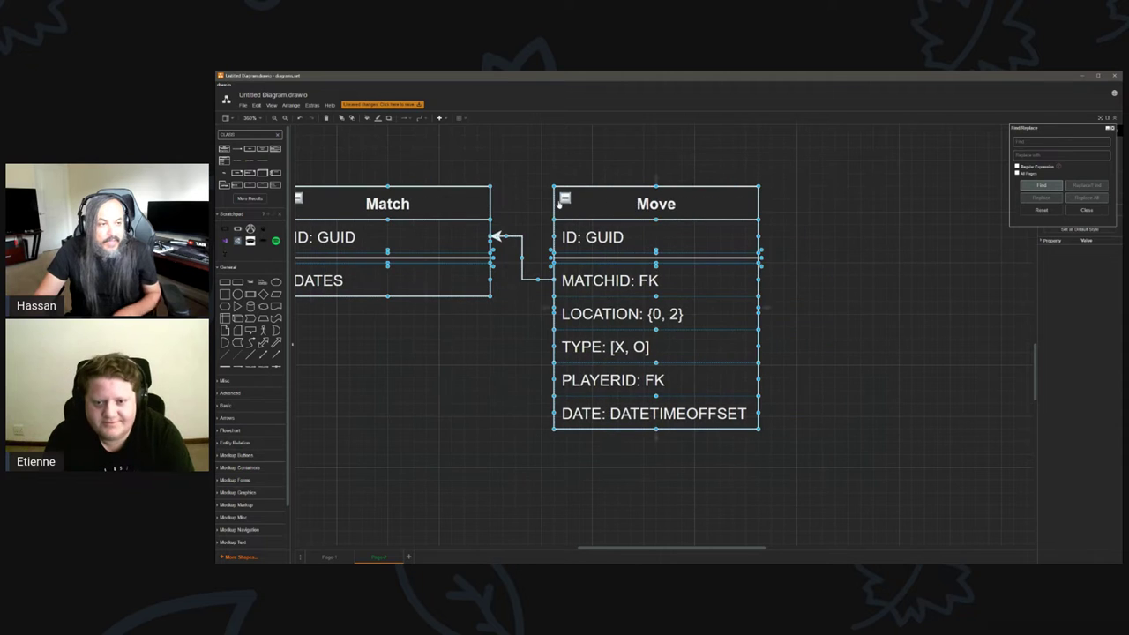
# Place a copy of the Match class directly below the original.
pyautogui.click(522, 199)
pyautogui.moveTo(443, 205); pyautogui.dragTo(446, 336)
pyautogui.hscroll(-3, 592, 511)
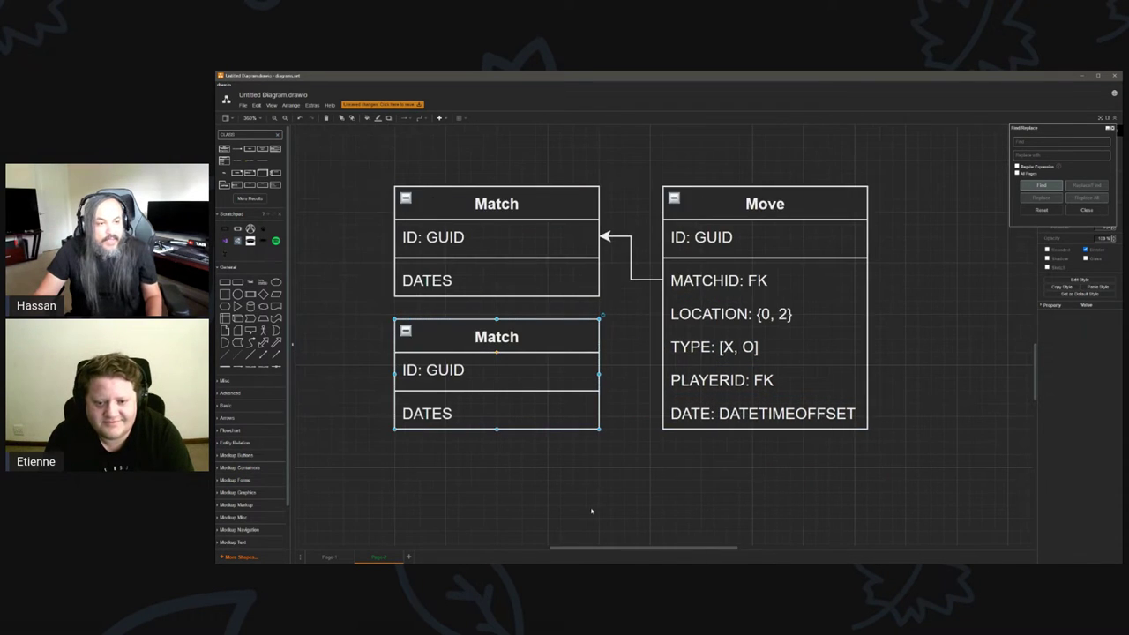
# Close the Find/Replace window and draw an arrow from the Move class's PLAYERID: FK row to the lower Match copy's ID: GUID row.
pyautogui.click(566, 225)
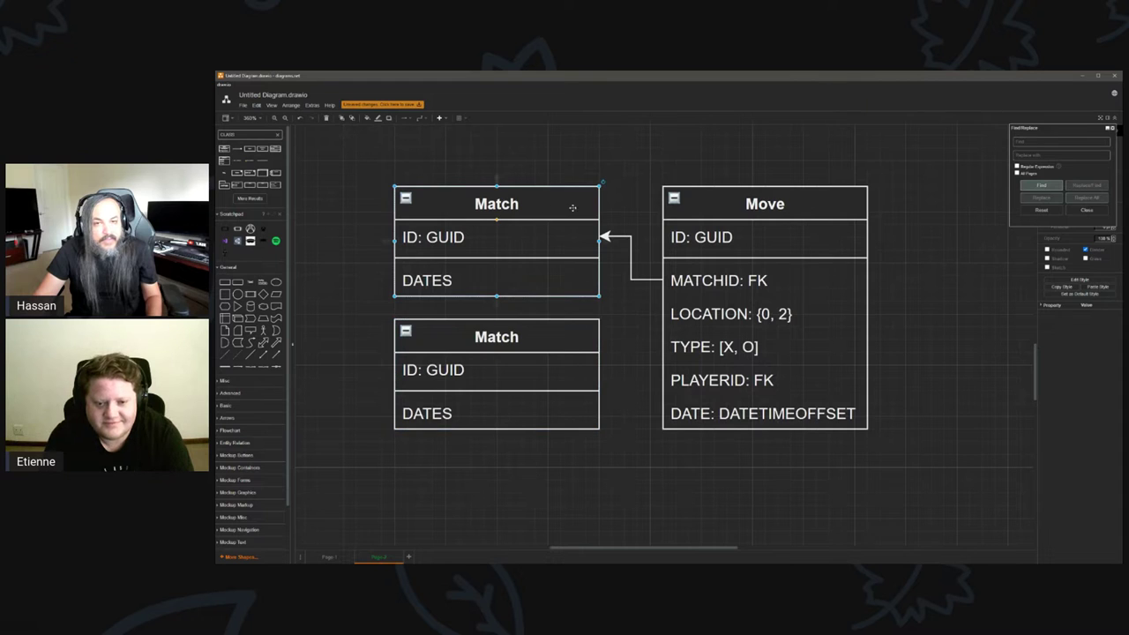
pyautogui.click(1109, 127)
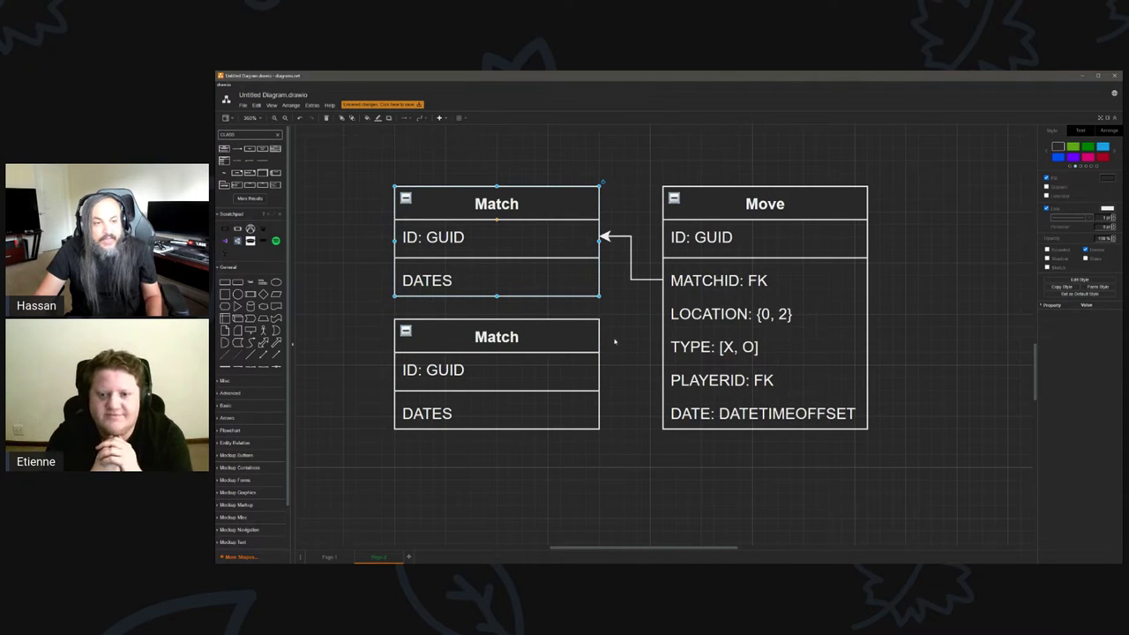
pyautogui.click(697, 384)
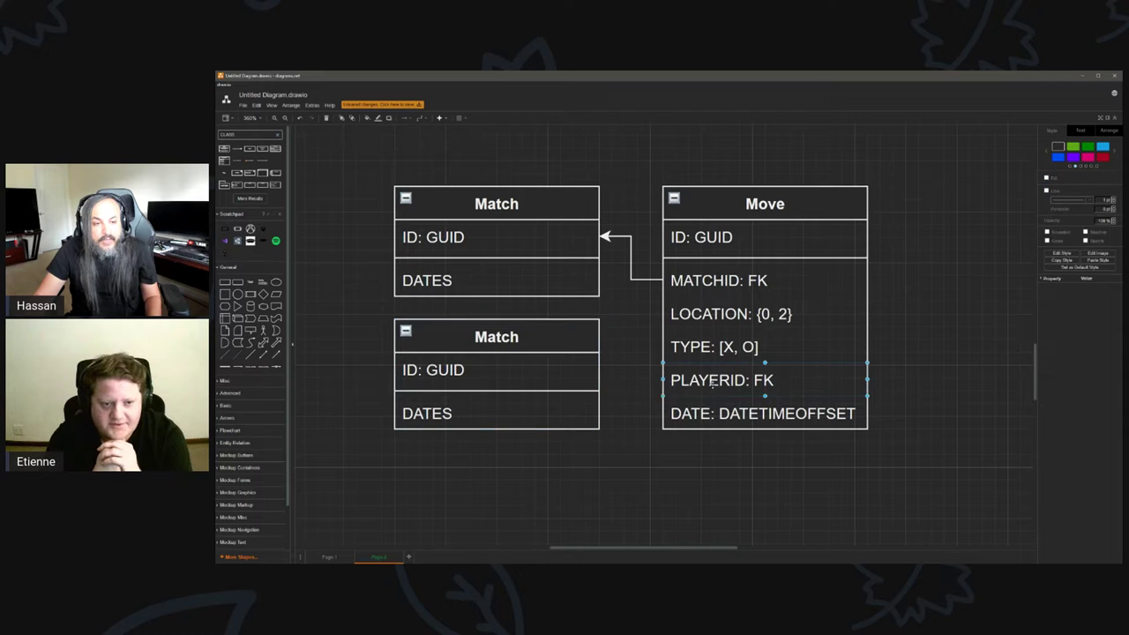
pyautogui.moveTo(660, 381); pyautogui.dragTo(596, 368)
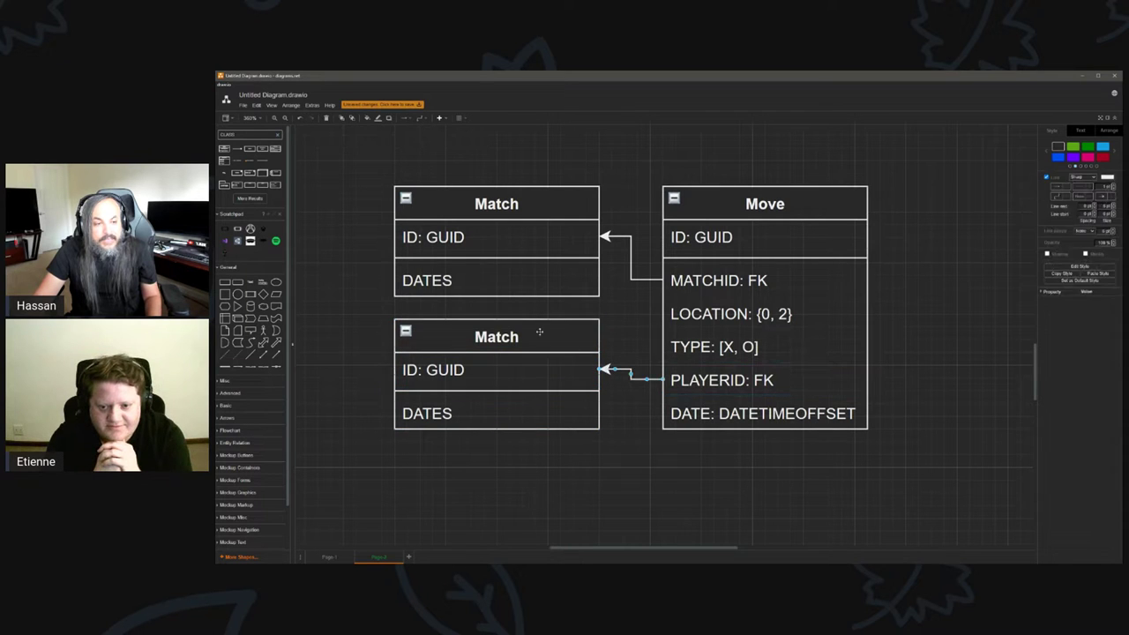
# Retitle the lower Match copy as Player.
pyautogui.doubleClick(535, 330)
pyautogui.write('playe')
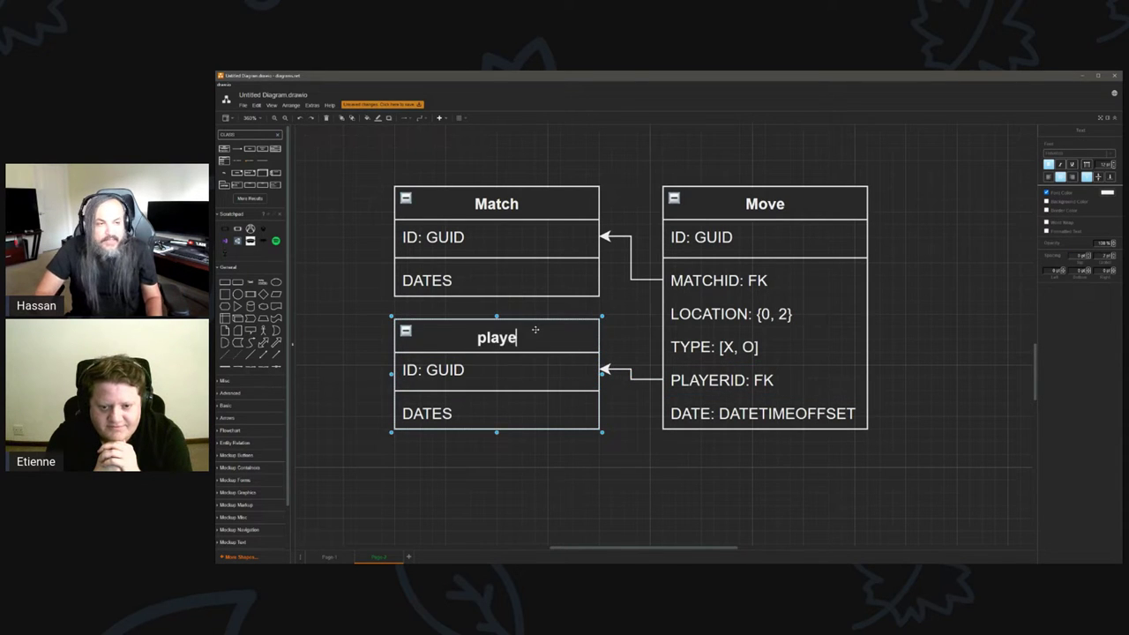
pyautogui.press('BackSpace')
pyautogui.press('BackSpace')
pyautogui.press('BackSpace')
pyautogui.press('BackSpace')
pyautogui.press('BackSpace')
pyautogui.write('Player')
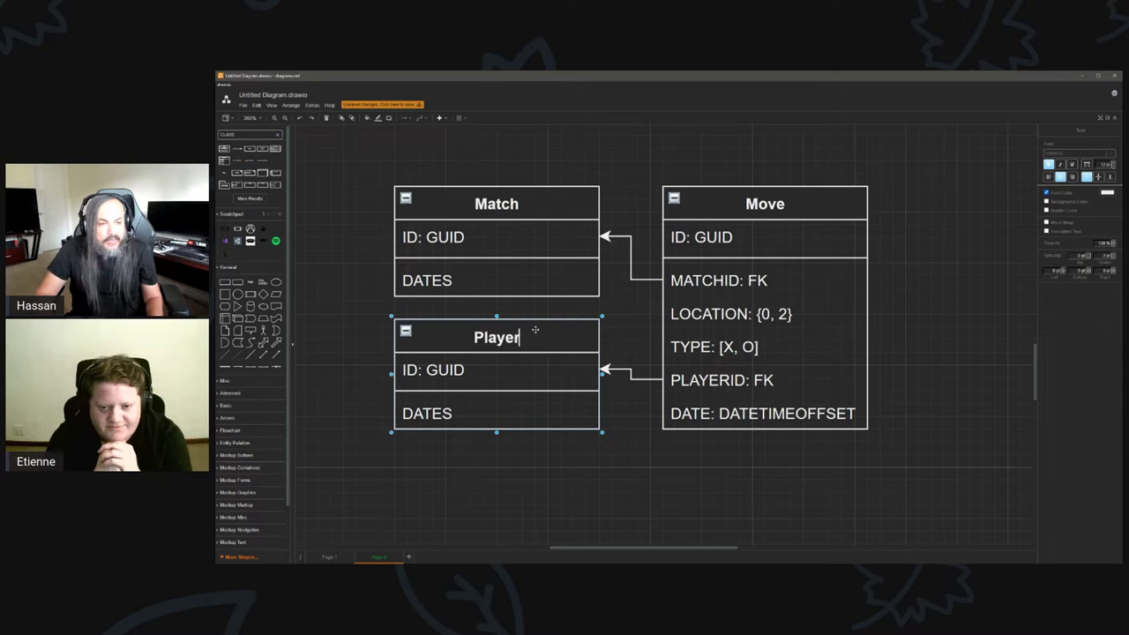
# Rename the Player class's DATES row to Name, and add a duplicate row below it named Username.
pyautogui.doubleClick(473, 405)
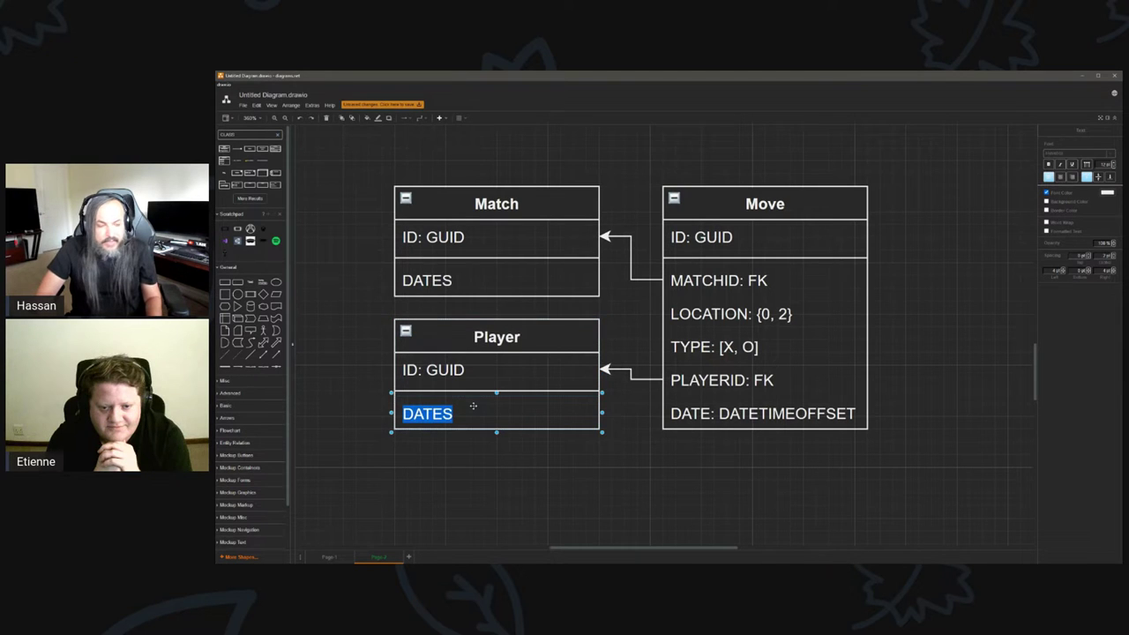
pyautogui.write('Name')
pyautogui.press('Escape')
pyautogui.hotkey('ctrl', 'Return')
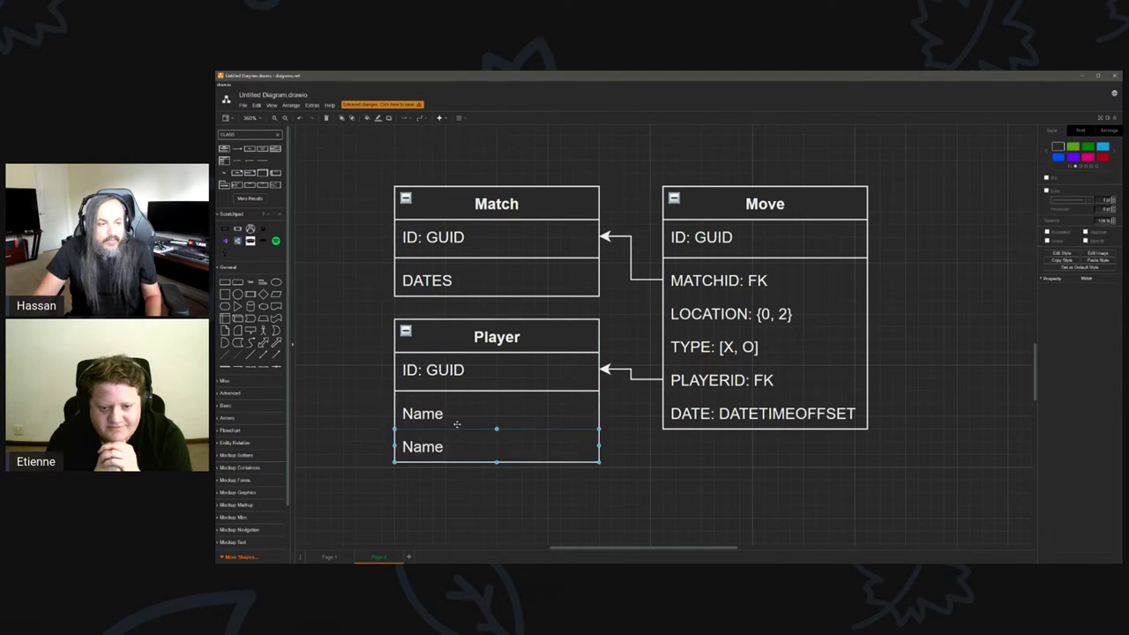
pyautogui.doubleClick(458, 441)
pyautogui.write('Username')
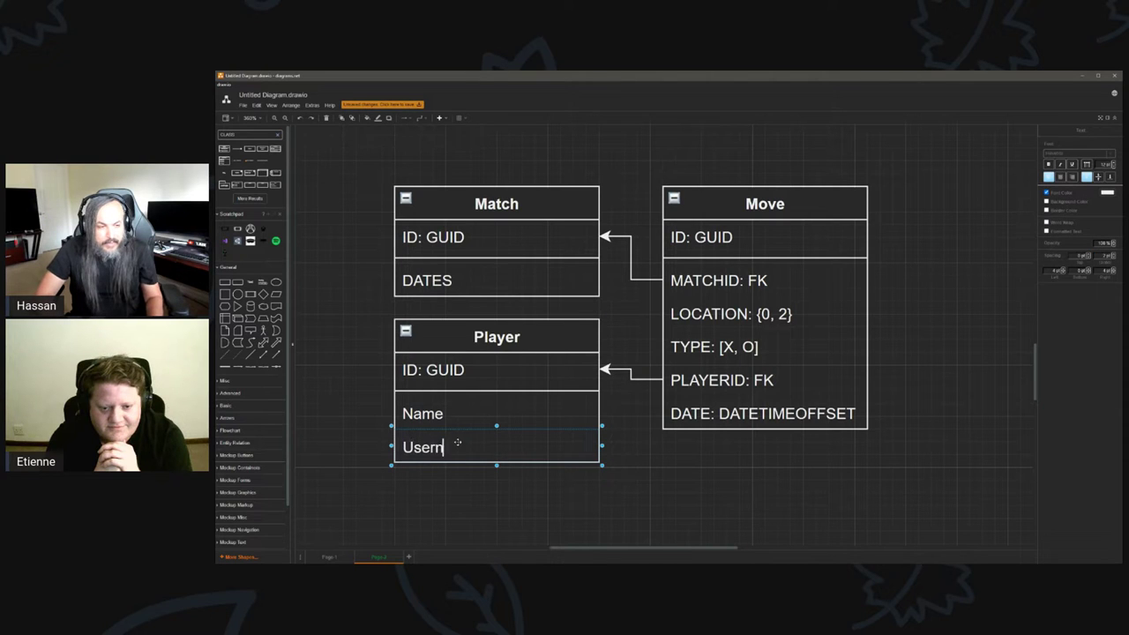
pyautogui.press('Escape')
pyautogui.click(463, 477)
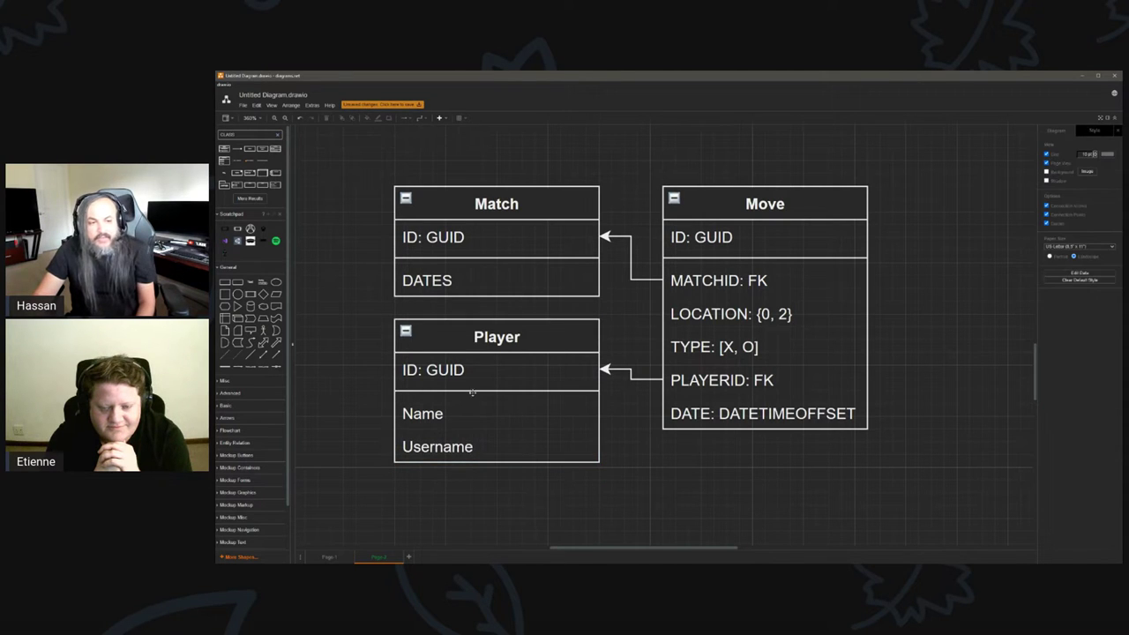
# Shift the Player class down until the PLAYERID: FK arrow runs straight into its ID: GUID row.
pyautogui.click(558, 344)
pyautogui.moveTo(559, 344); pyautogui.dragTo(559, 362)
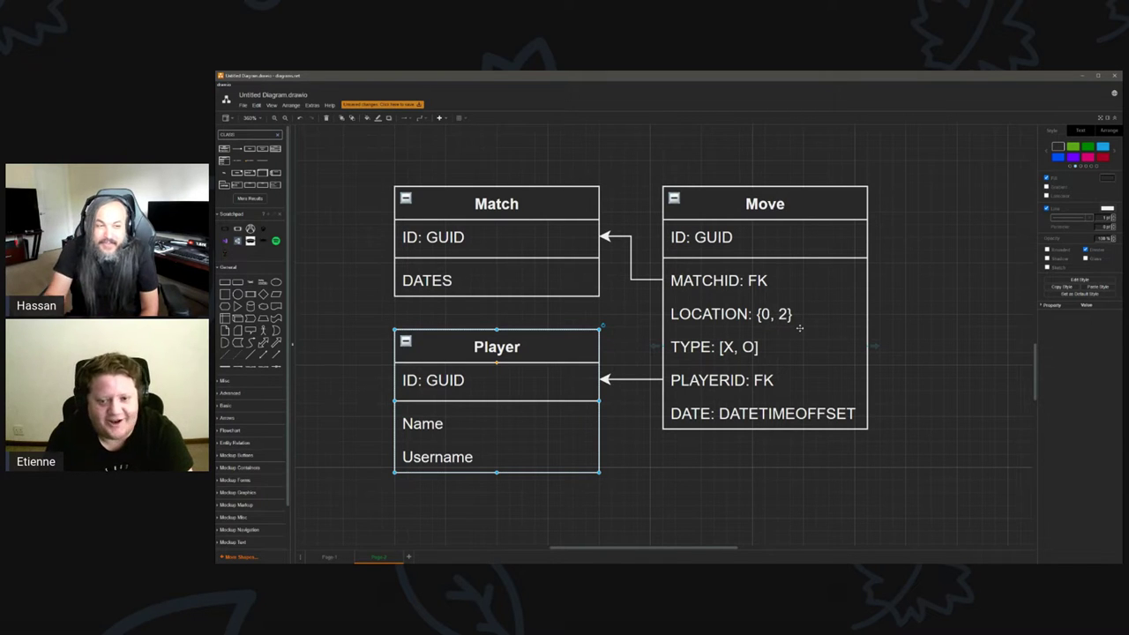
pyautogui.click(731, 470)
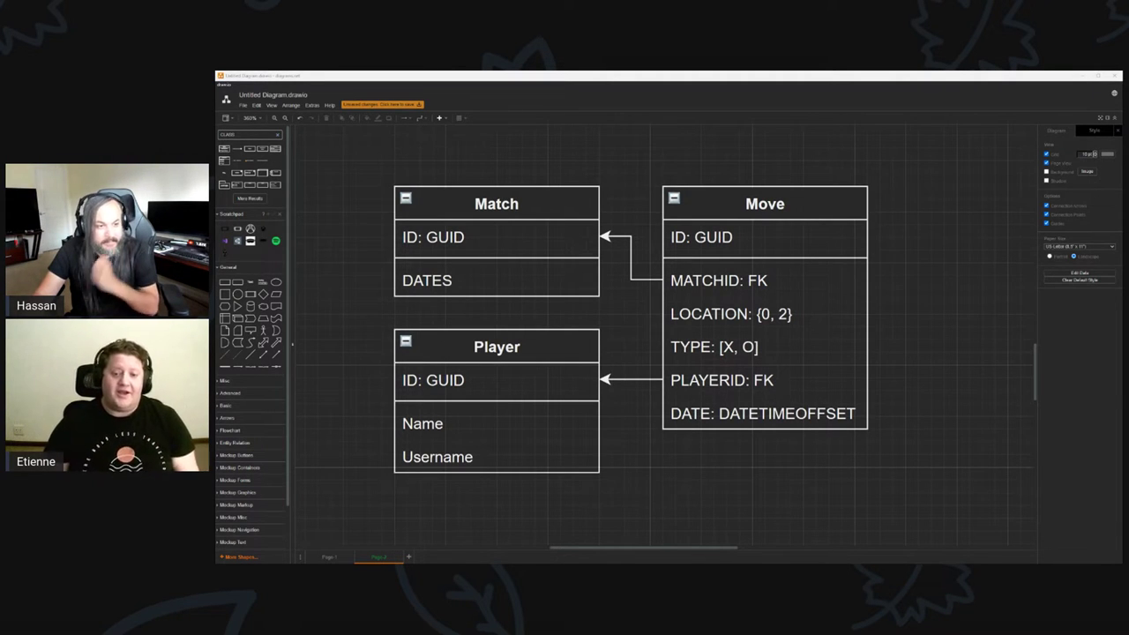
pyautogui.click(1043, 205)
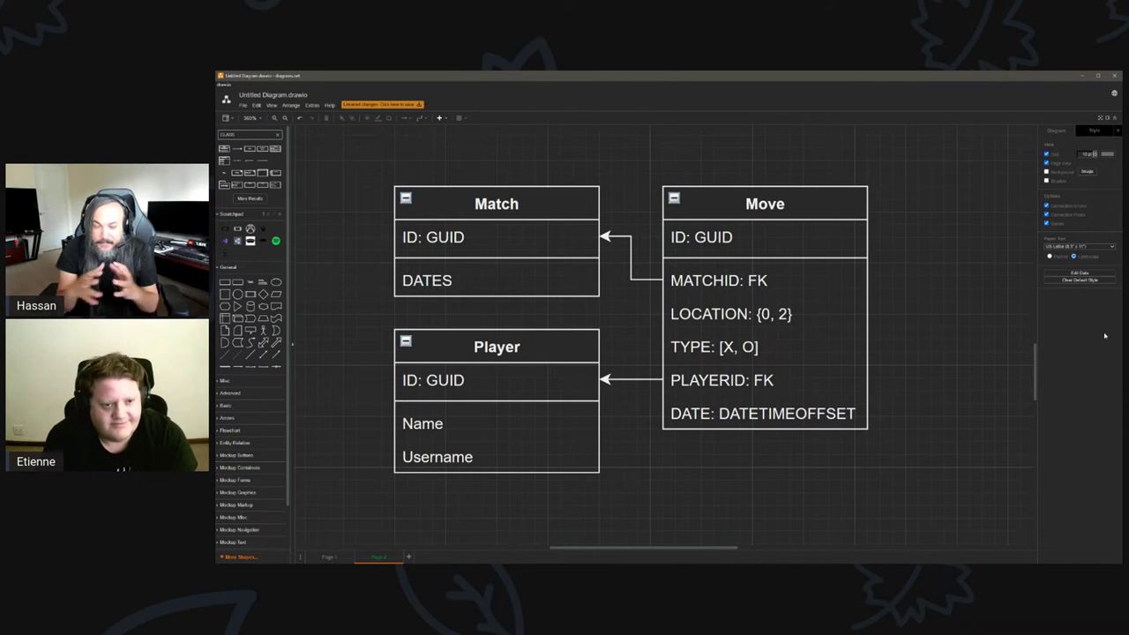
# Place three equal rounded rectangles in a vertical stack below and to the right of the class tables.
pyautogui.scroll(-3, 839, 300)
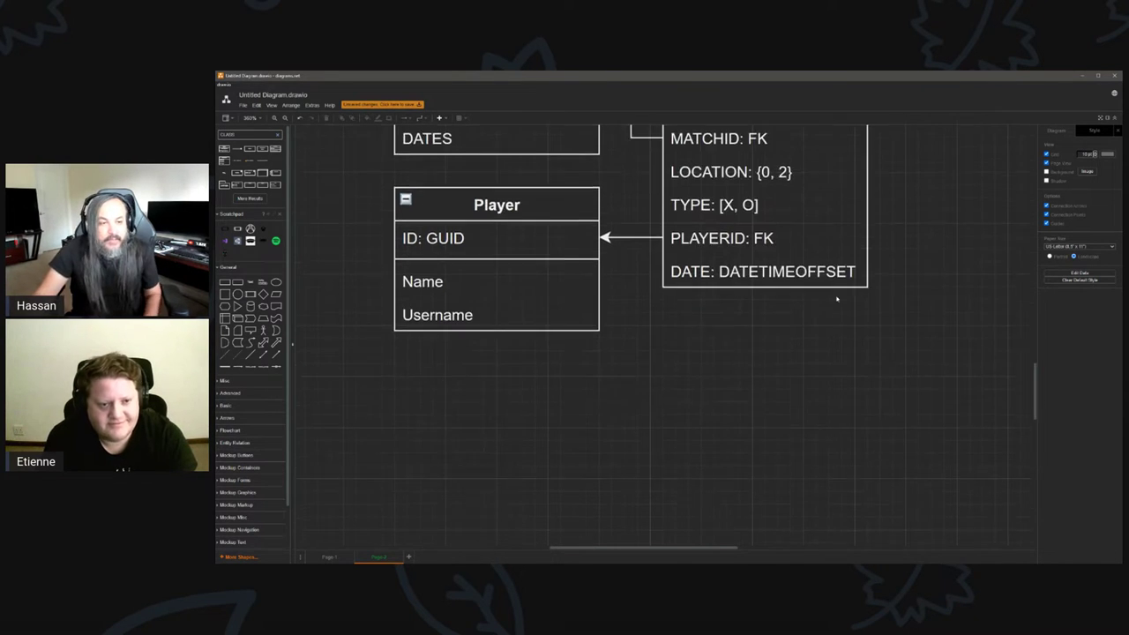
pyautogui.keyDown('ctrl'); pyautogui.scroll(-3, 670, 376); pyautogui.keyUp('ctrl')
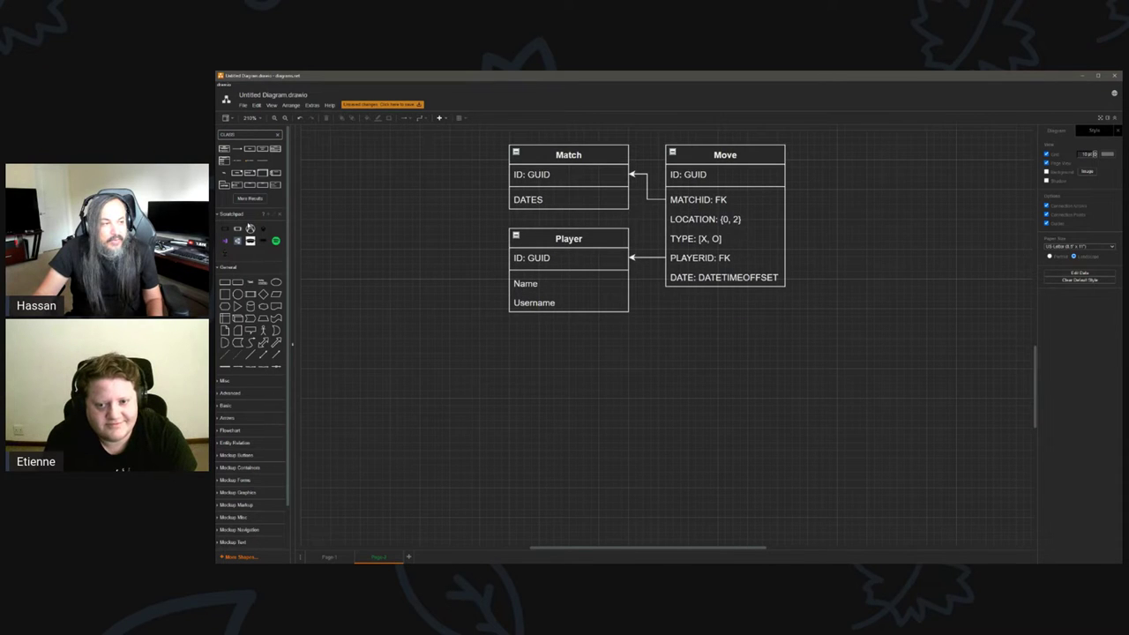
pyautogui.moveTo(237, 281); pyautogui.dragTo(852, 494)
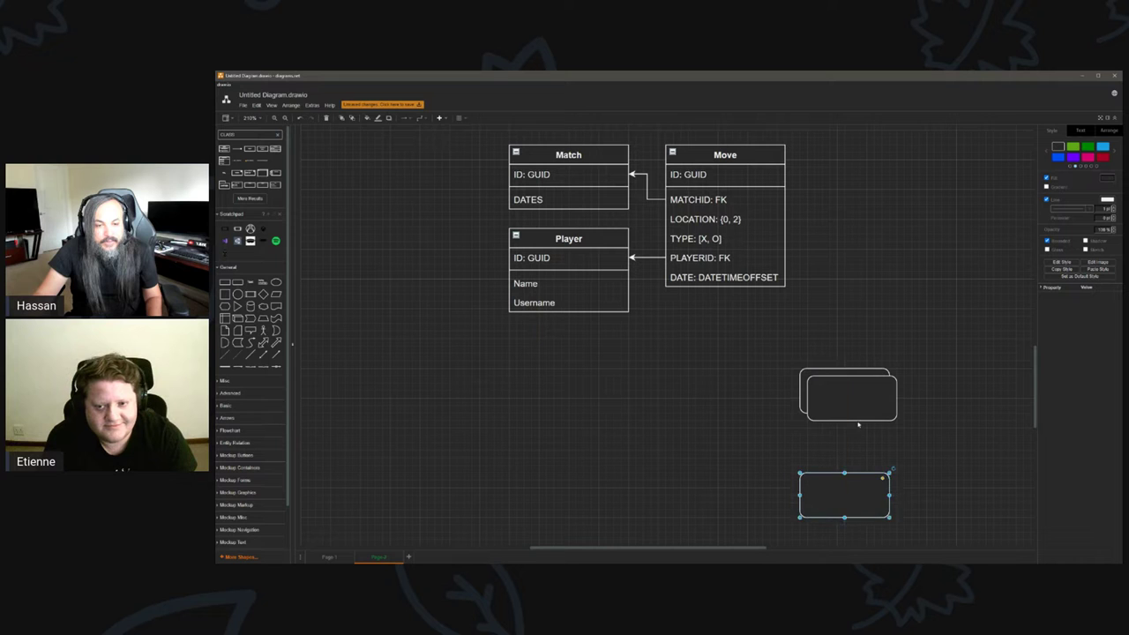
pyautogui.keyDown('ctrl'); pyautogui.moveTo(859, 424); pyautogui.dragTo(844, 441); pyautogui.keyUp('ctrl')
pyautogui.click(741, 432)
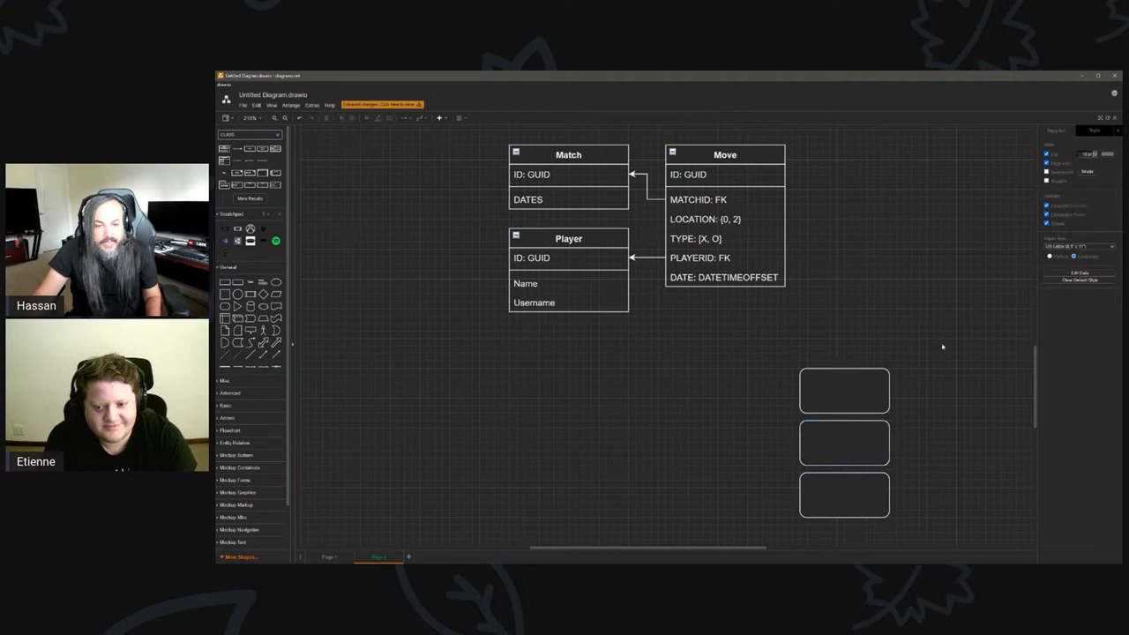
# Duplicate the stack of three rounded rectangles into a second column directly to its left.
pyautogui.moveTo(942, 346); pyautogui.dragTo(741, 530)
pyautogui.scroll(2, 829, 427)
pyautogui.keyDown('ctrl'); pyautogui.moveTo(839, 414); pyautogui.dragTo(711, 415); pyautogui.keyUp('ctrl')
# Connect each box in the left column to its right-column neighbour with an arrow.
pyautogui.click(746, 355)
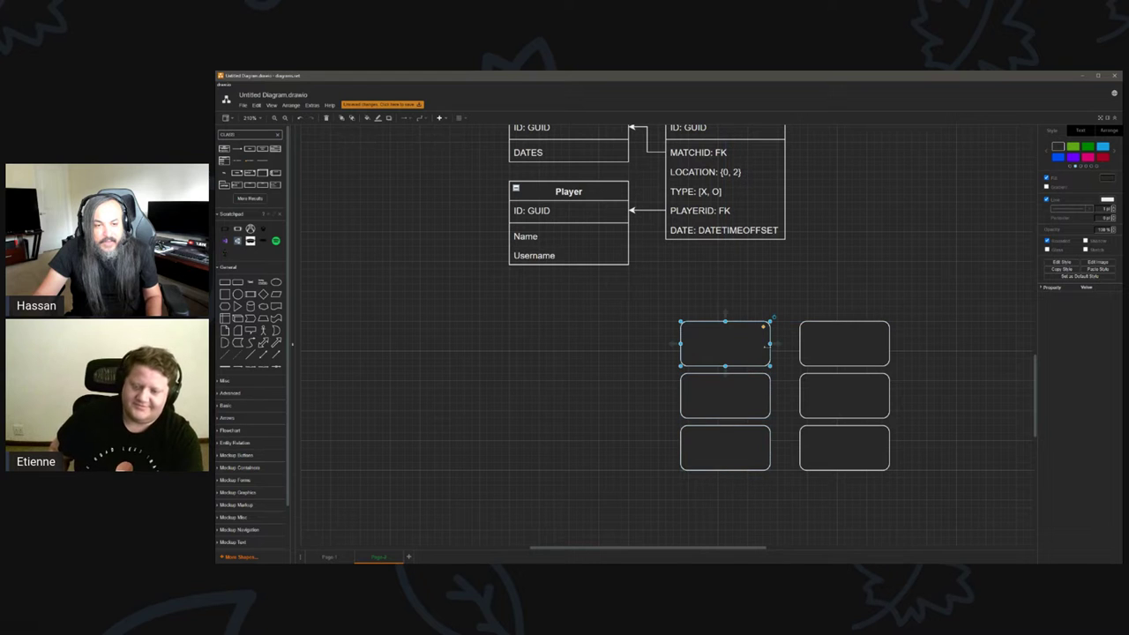
pyautogui.moveTo(776, 344); pyautogui.dragTo(821, 342)
pyautogui.moveTo(775, 395); pyautogui.dragTo(828, 394)
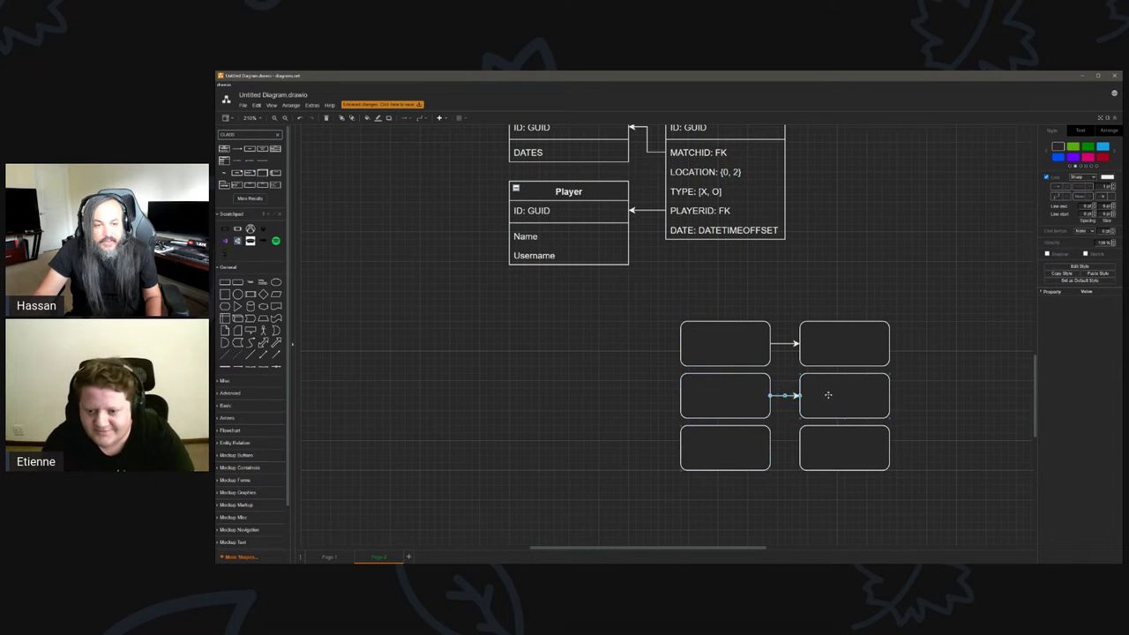
pyautogui.click(761, 448)
pyautogui.moveTo(775, 447); pyautogui.dragTo(850, 446)
pyautogui.click(602, 433)
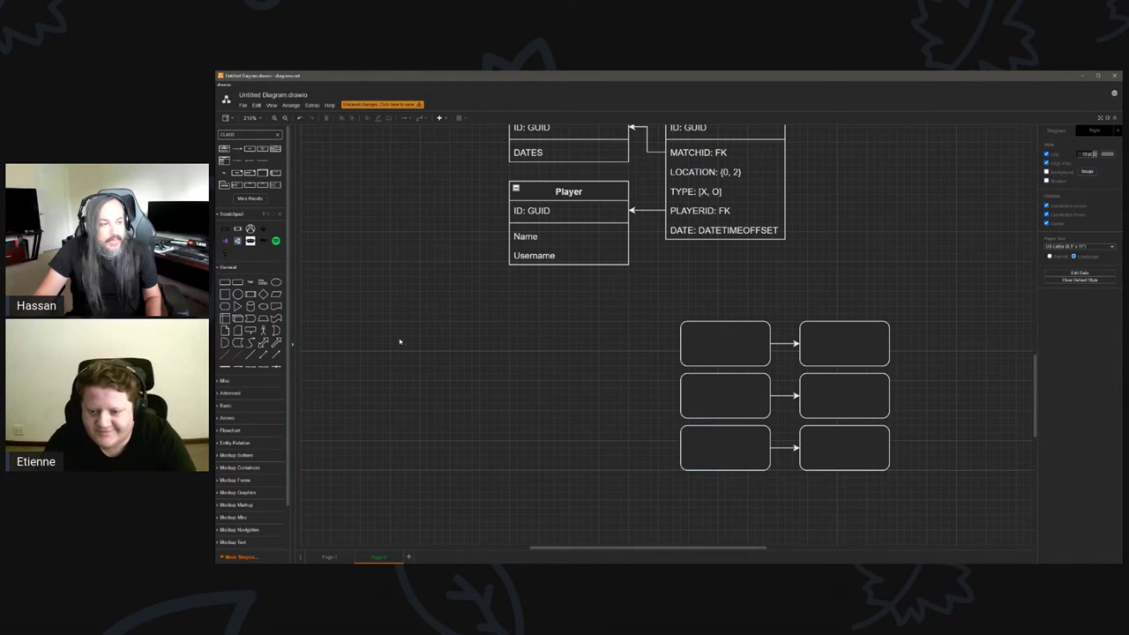
# Add a cylinder to the right of the boxes and connect all three right-column boxes to it with arrows.
pyautogui.moveTo(250, 306); pyautogui.dragTo(963, 395)
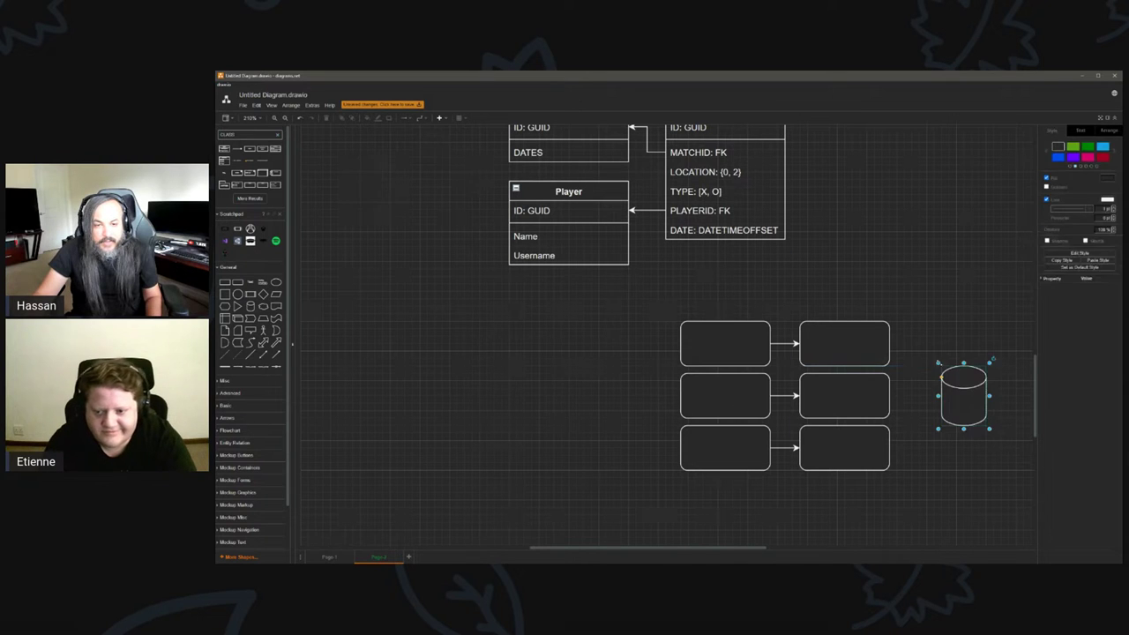
pyautogui.moveTo(896, 345); pyautogui.dragTo(964, 390)
pyautogui.click(860, 396)
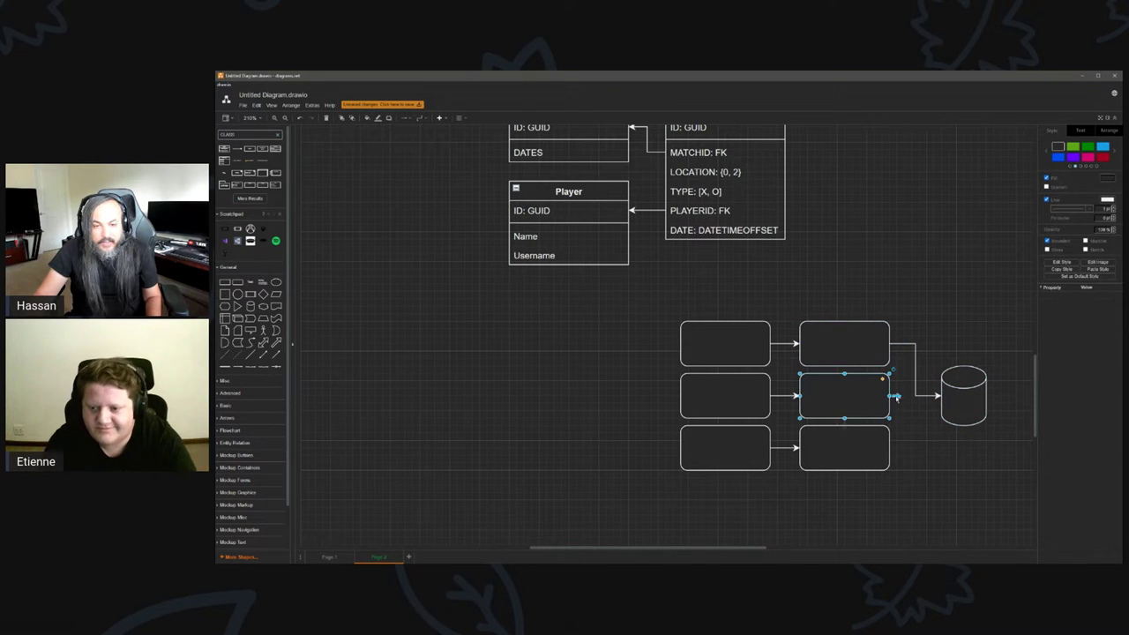
pyautogui.moveTo(895, 397); pyautogui.dragTo(962, 396)
pyautogui.click(873, 448)
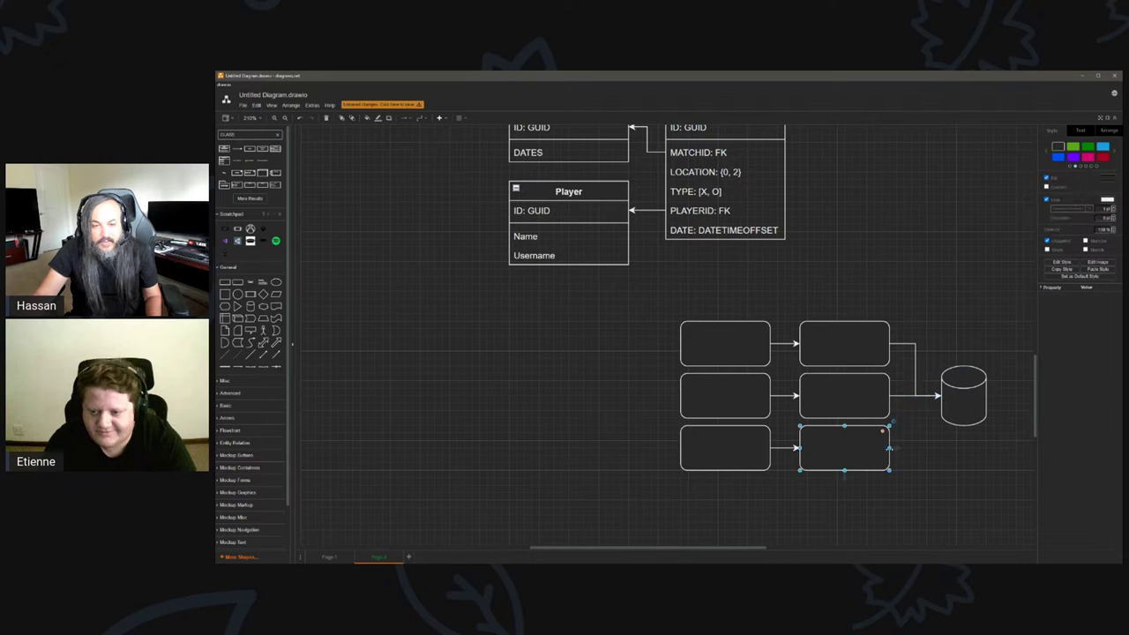
pyautogui.moveTo(888, 448); pyautogui.dragTo(961, 396)
# Label the top right-column box MATCH STORAGE BROKER and the middle one PLAYER STORAGE BROKER.
pyautogui.doubleClick(822, 344)
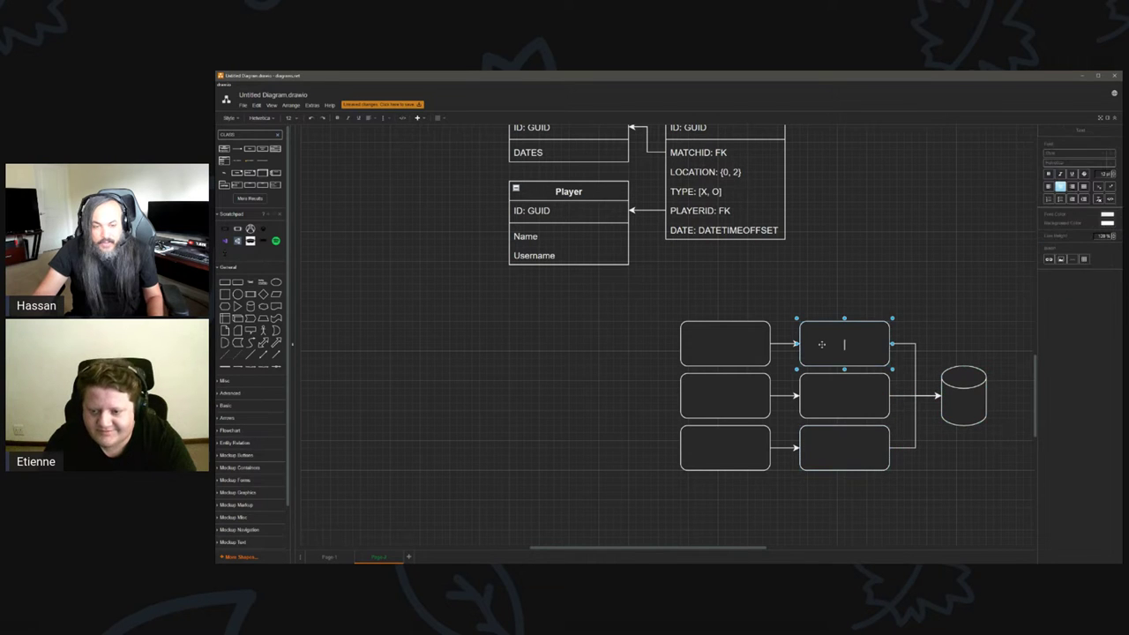
pyautogui.write('MA')
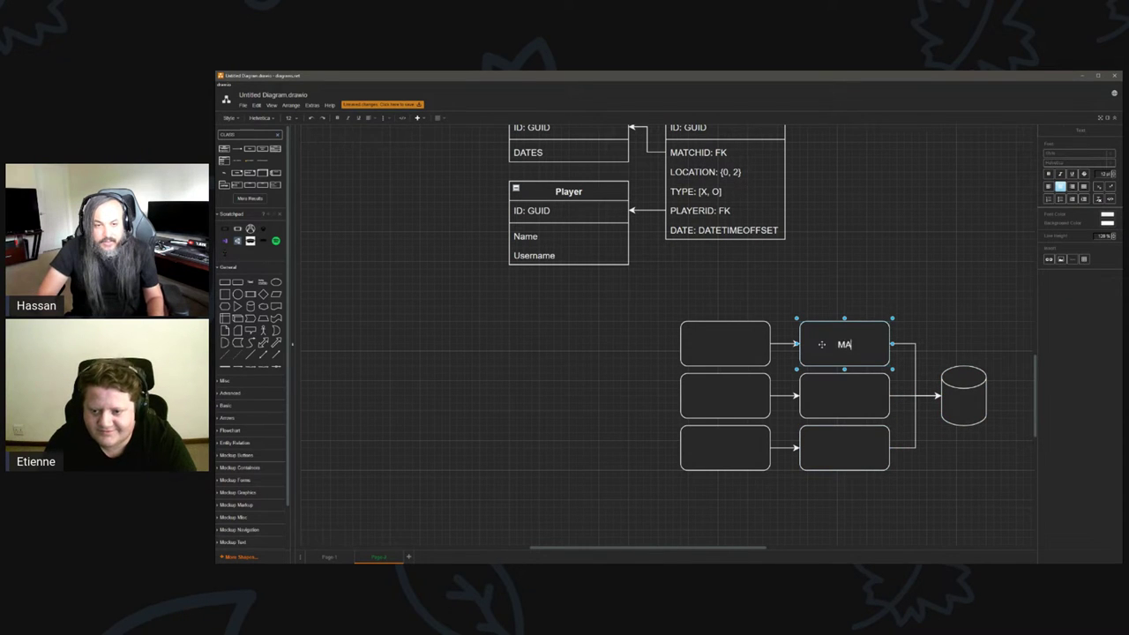
pyautogui.write('TCH STORAGE BRO')
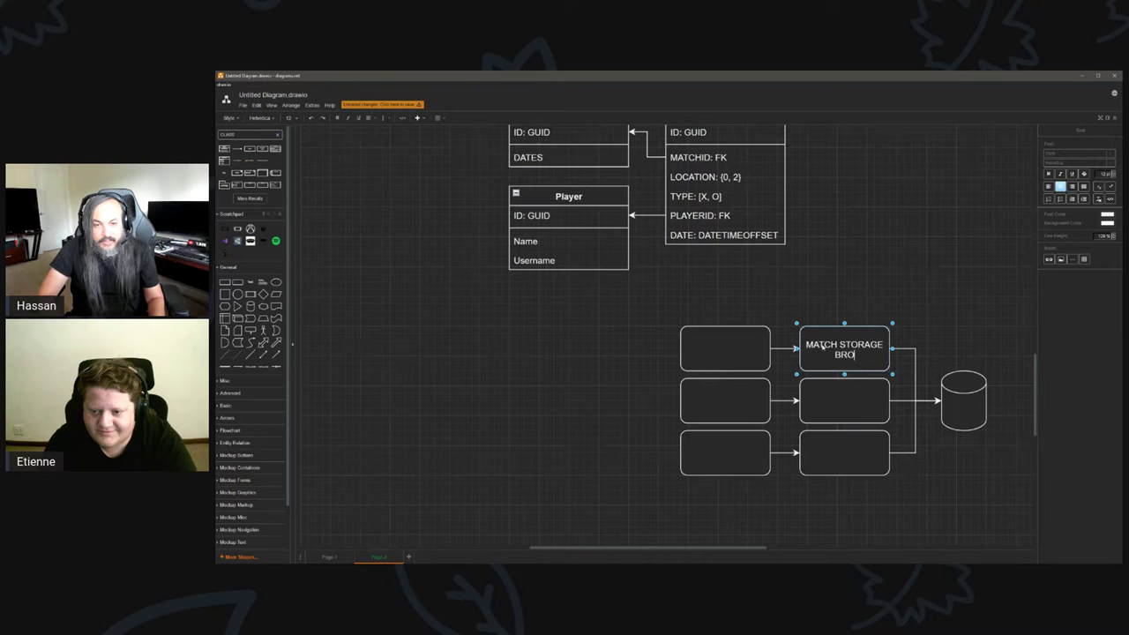
pyautogui.write('KER')
pyautogui.click(837, 390)
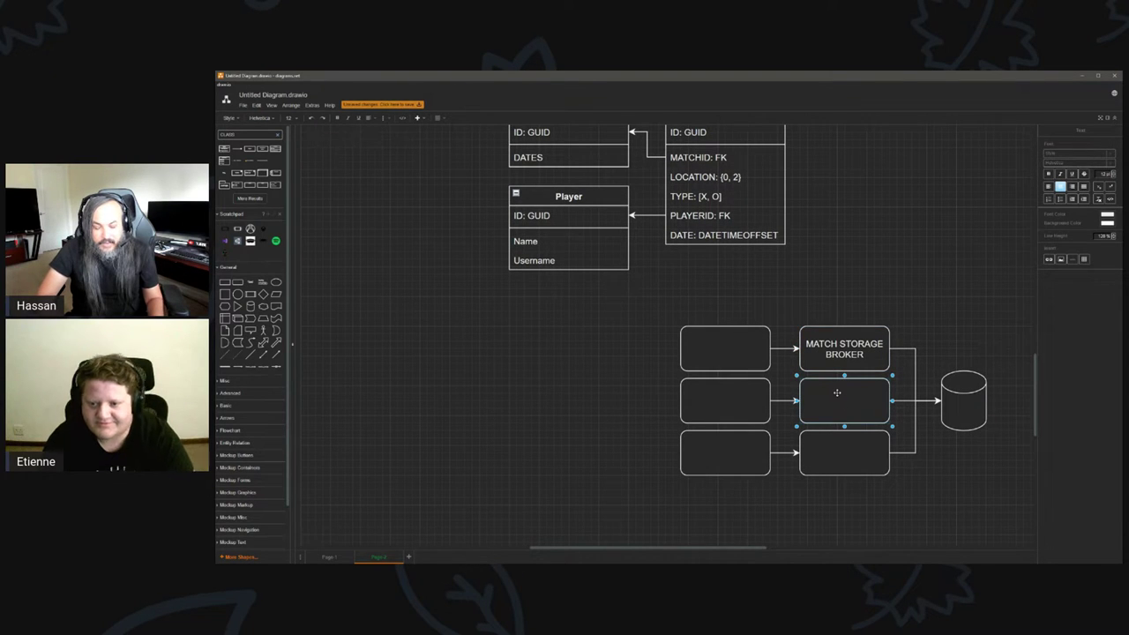
pyautogui.write('PLAYER STORAGE BROKER')
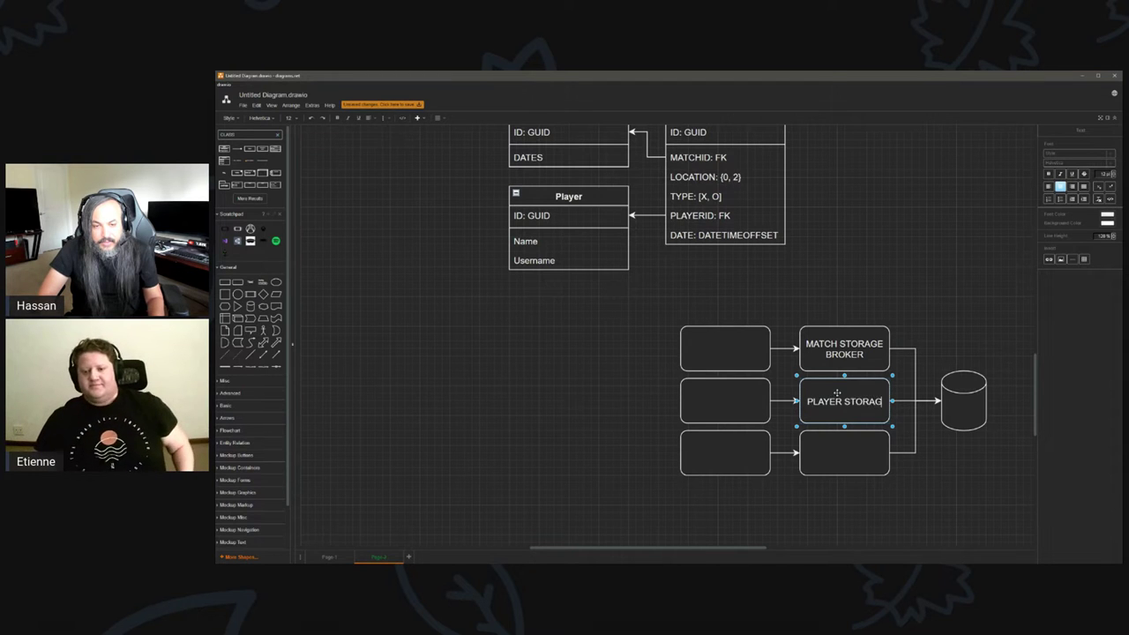
# Relabel the top right-column box PLAYER STORAGE BROKER and the middle one MATCH STORAGE BROKER.
pyautogui.doubleClick(847, 357)
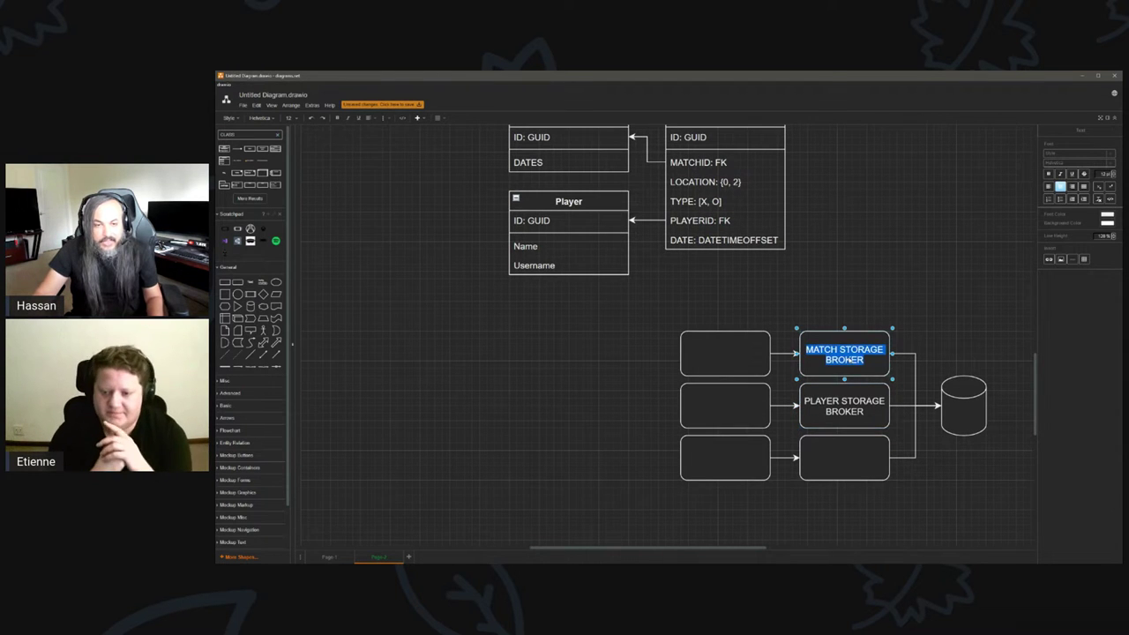
pyautogui.write('PLAYER')
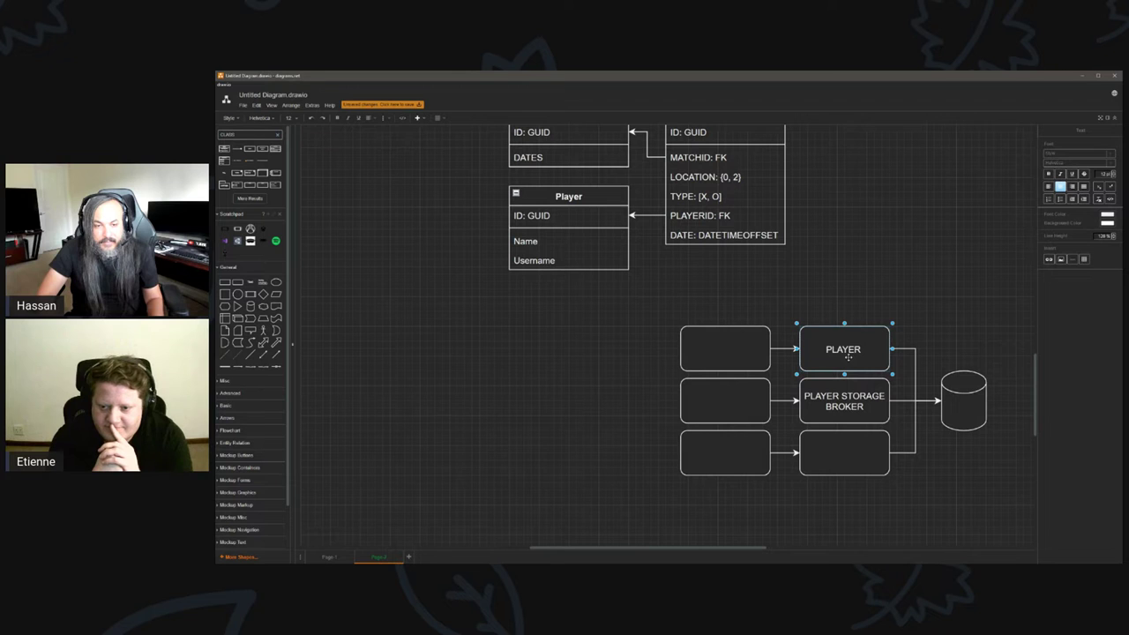
pyautogui.write(' STORAGE')
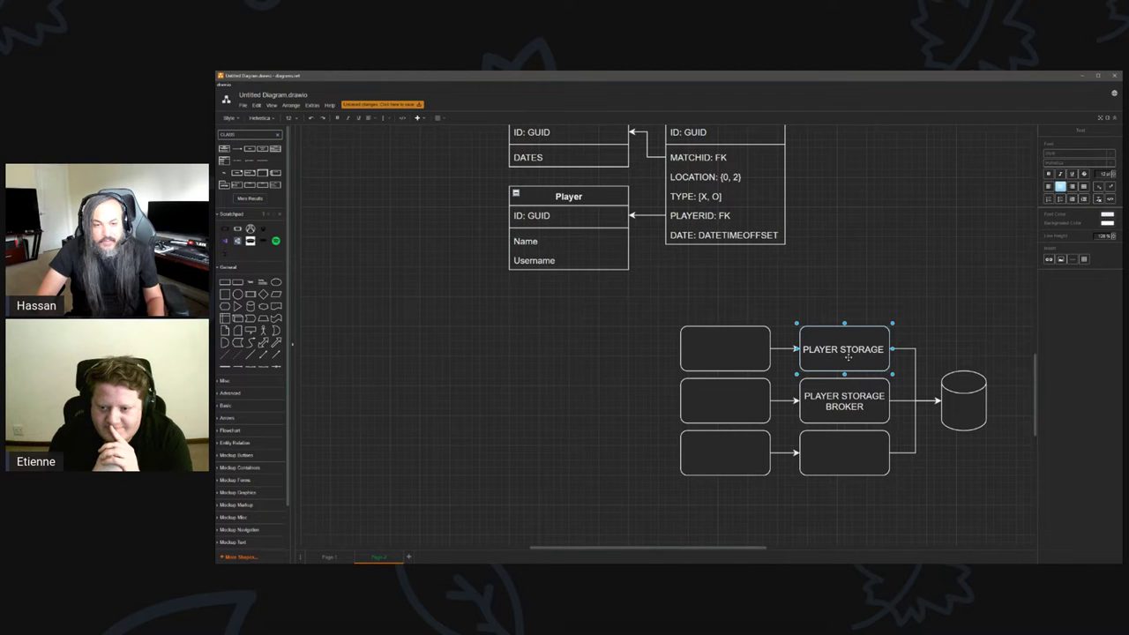
pyautogui.write(' BROKER')
pyautogui.doubleClick(844, 402)
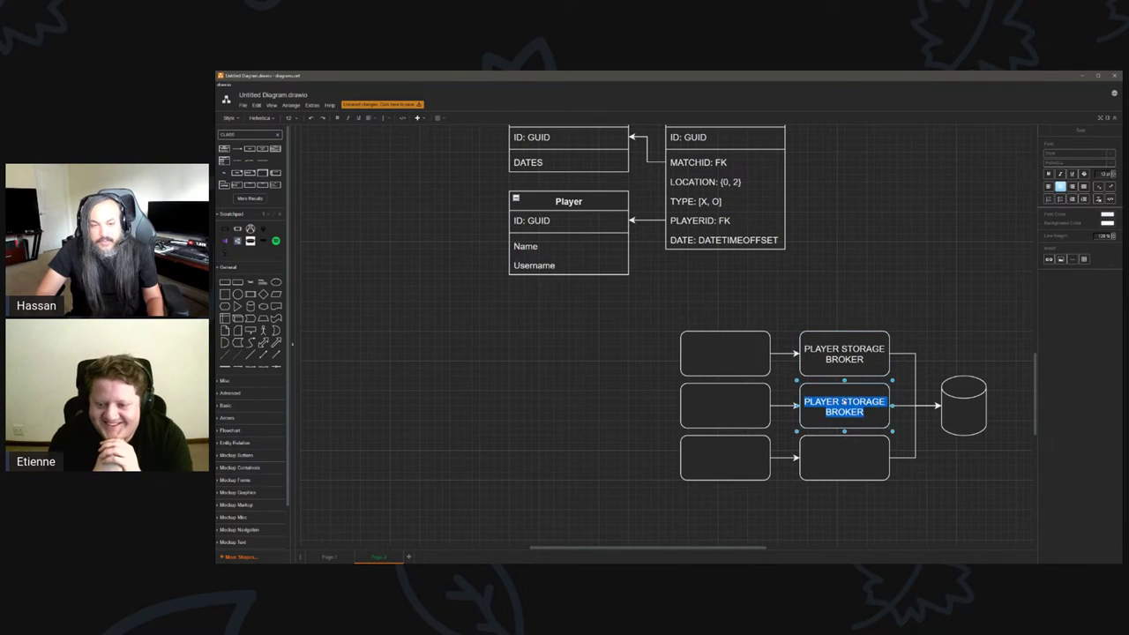
pyautogui.write('MATCH')
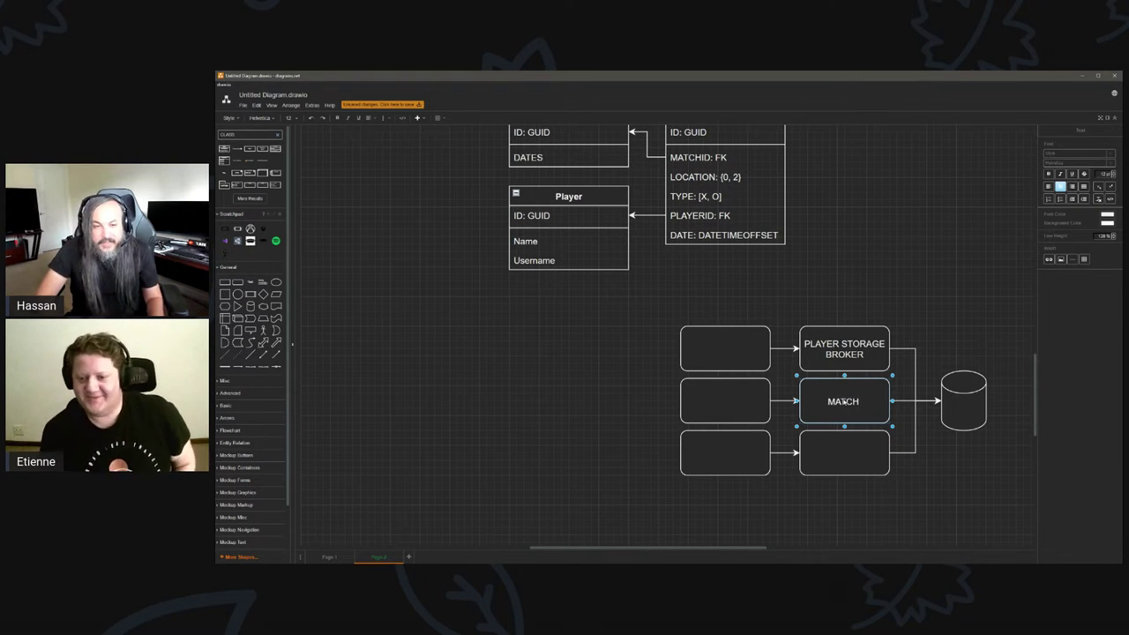
pyautogui.write(' STORAGE BROKER')
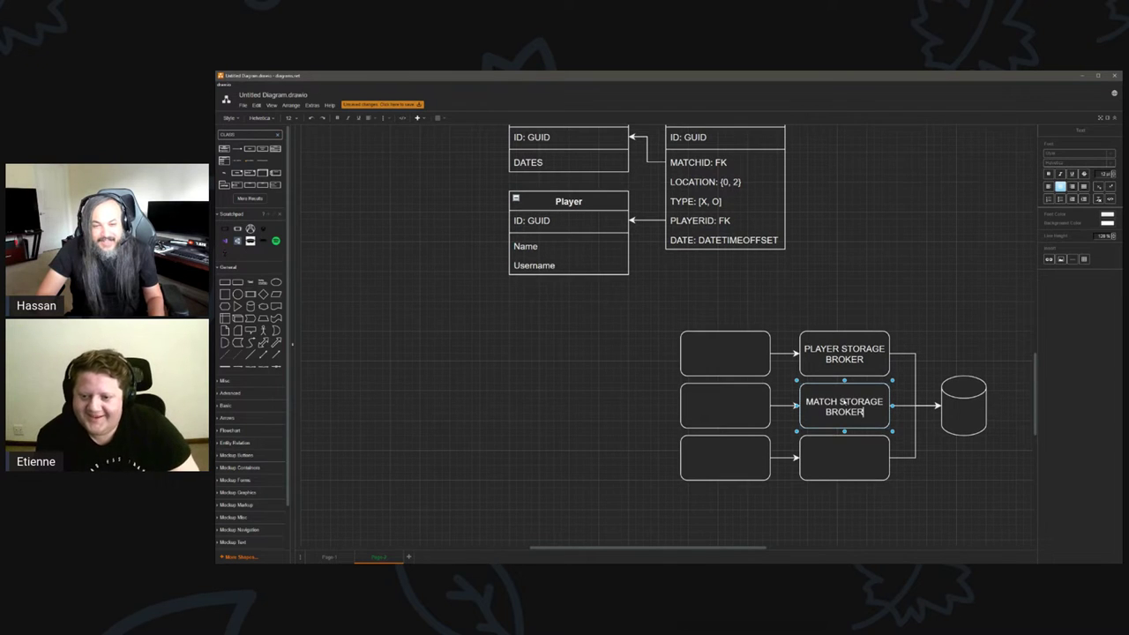
# Label the bottom right-column box MOVE STORAGE BROKER.
pyautogui.doubleClick(838, 451)
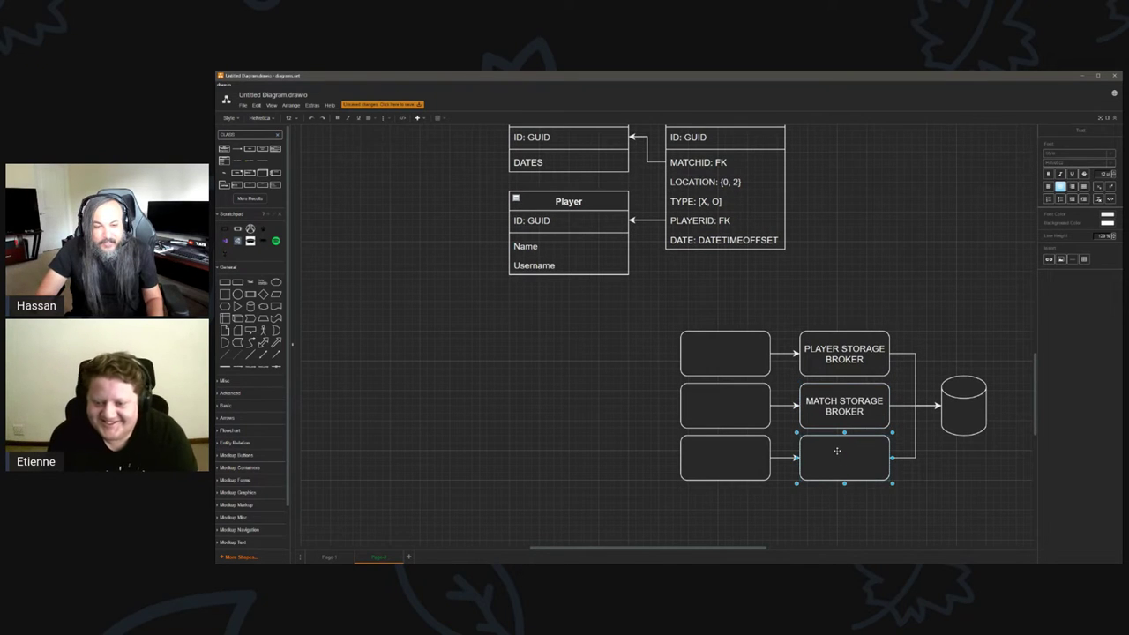
pyautogui.write('MOVE STORAGE BROKE')
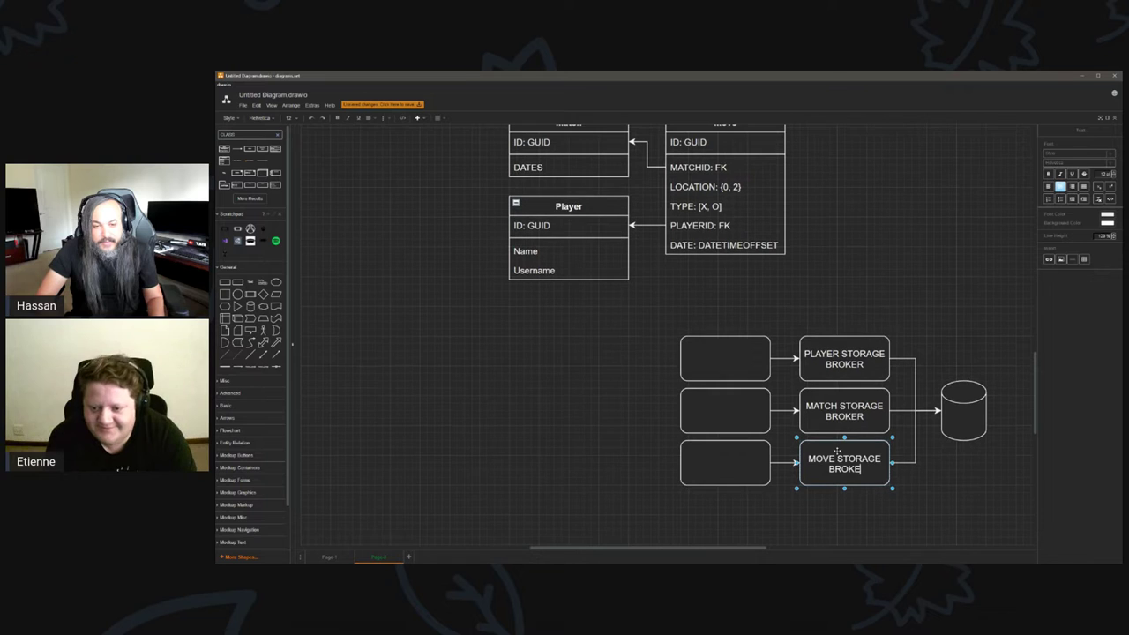
pyautogui.write('R')
# Copy the PLAYER STORAGE BROKER label into the top box of the left column.
pyautogui.doubleClick(829, 353)
pyautogui.hotkey('ctrl', 'c')
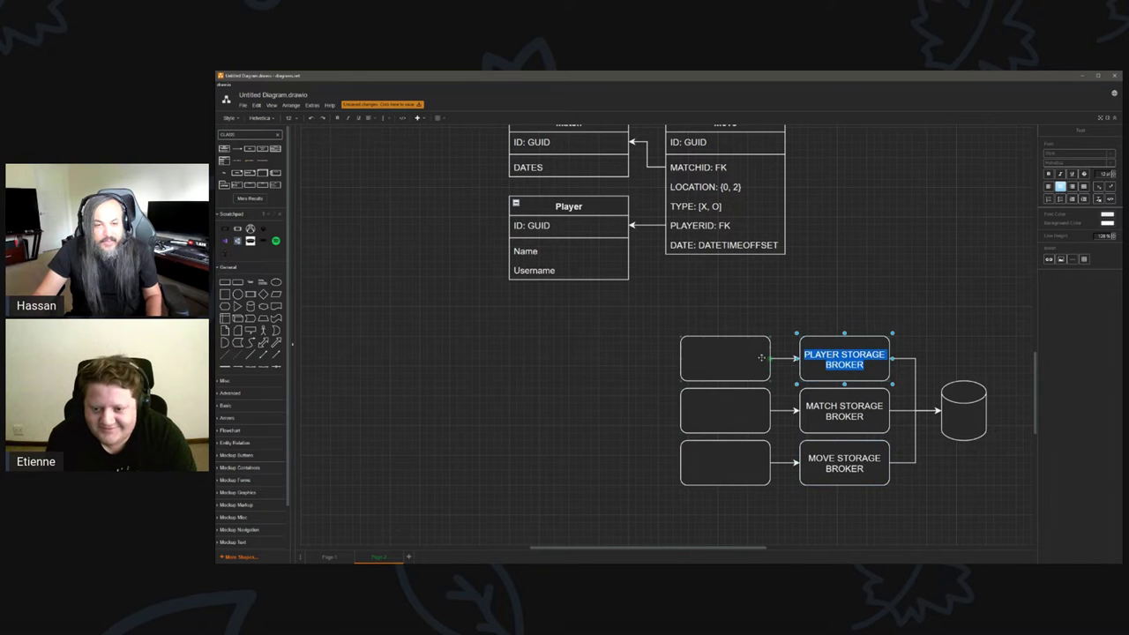
pyautogui.click(783, 375)
pyautogui.doubleClick(726, 359)
pyautogui.hotkey('ctrl', 'v')
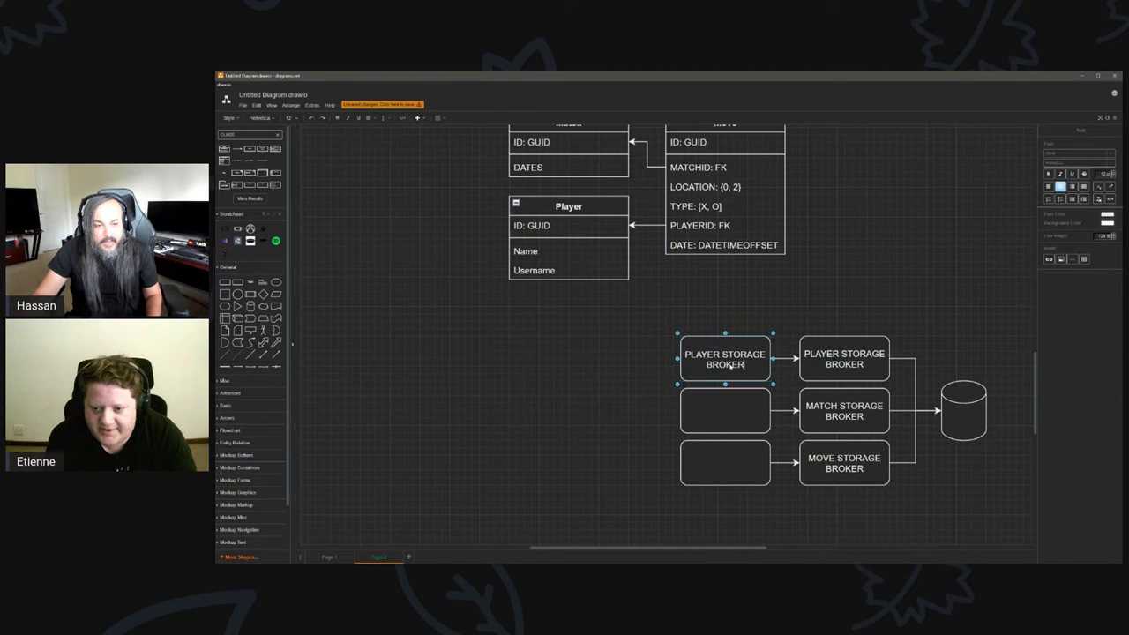
# Copy the MATCH STORAGE BROKER label into the middle box of the left column.
pyautogui.doubleClick(825, 392)
pyautogui.hotkey('ctrl', 'c')
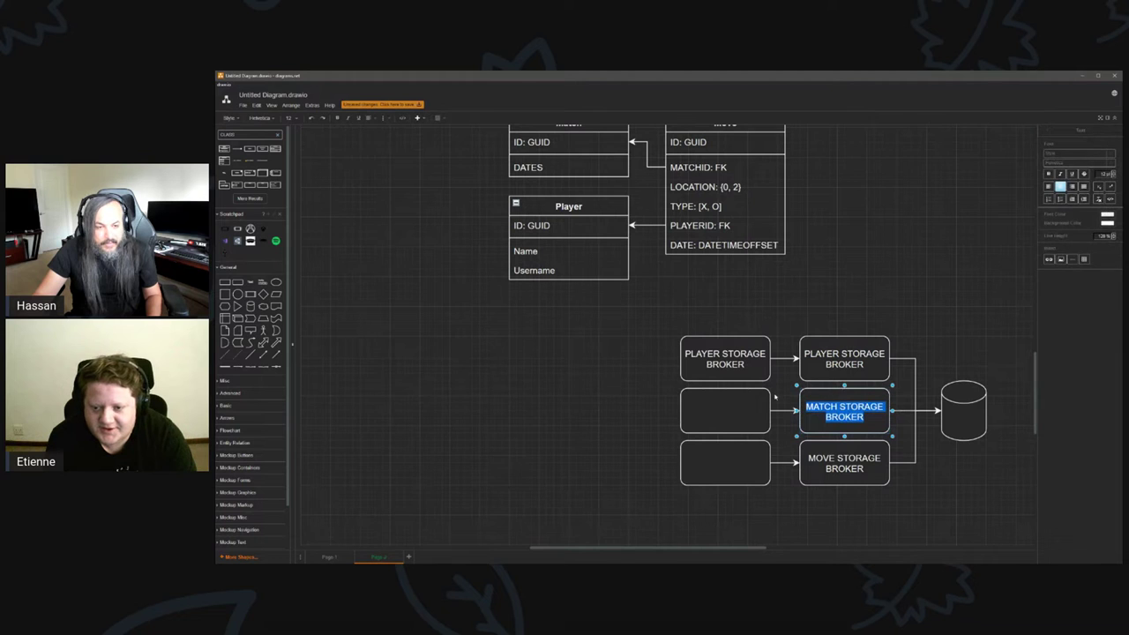
pyautogui.click(732, 405)
pyautogui.doubleClick(726, 410)
pyautogui.hotkey('ctrl', 'v')
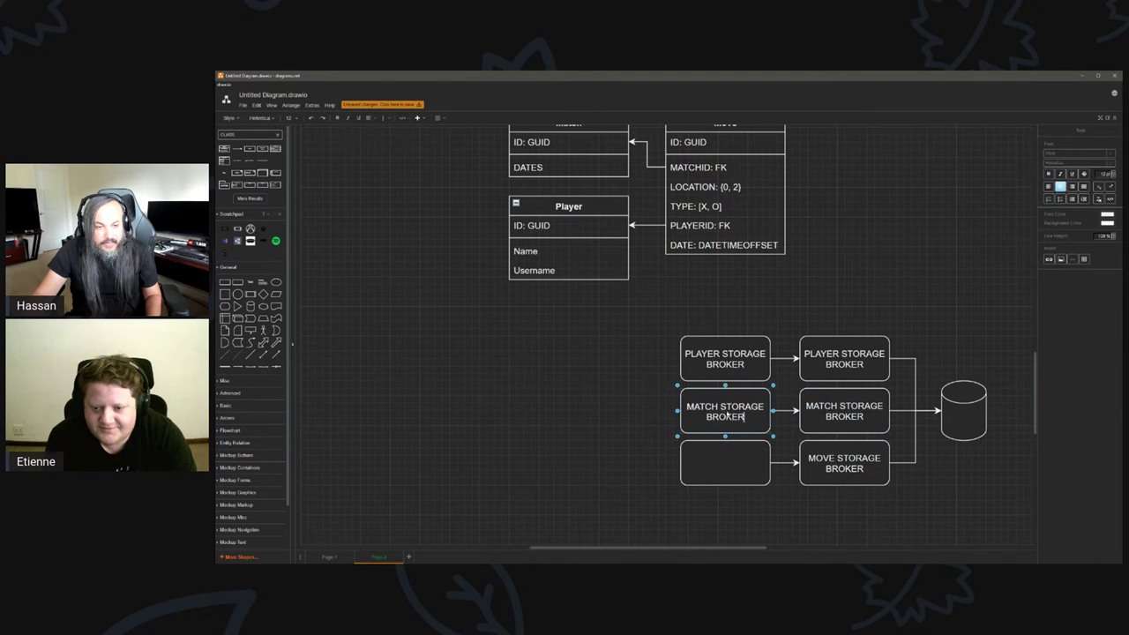
# Copy the MOVE STORAGE BROKER label into the empty bottom box of the left column.
pyautogui.doubleClick(842, 467)
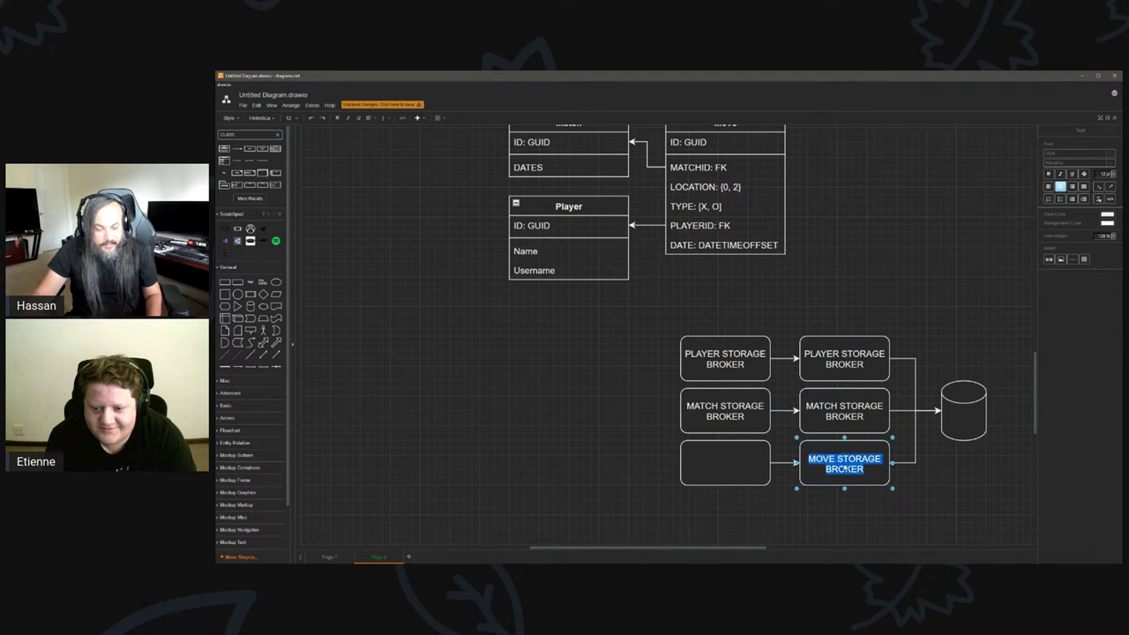
pyautogui.hotkey('ctrl', 'c')
pyautogui.doubleClick(746, 462)
pyautogui.hotkey('ctrl', 'v')
# Relabel the top left-column box PLAYER SERVICE and the middle one MATCH SERVICE.
pyautogui.click(742, 357)
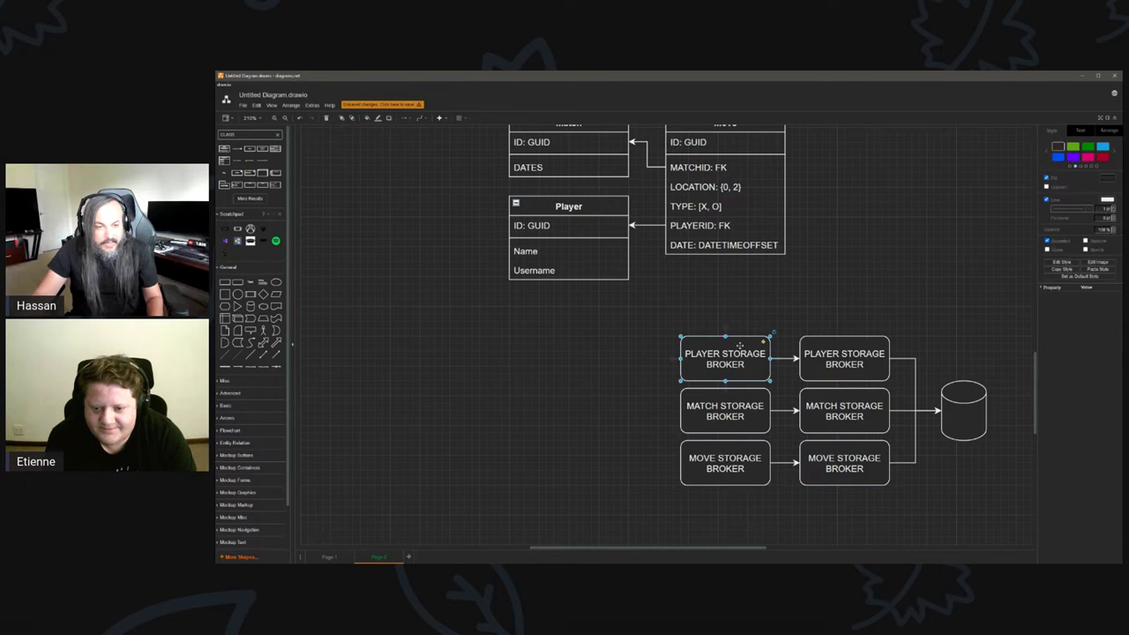
pyautogui.doubleClick(741, 362)
pyautogui.moveTo(746, 365); pyautogui.dragTo(711, 354)
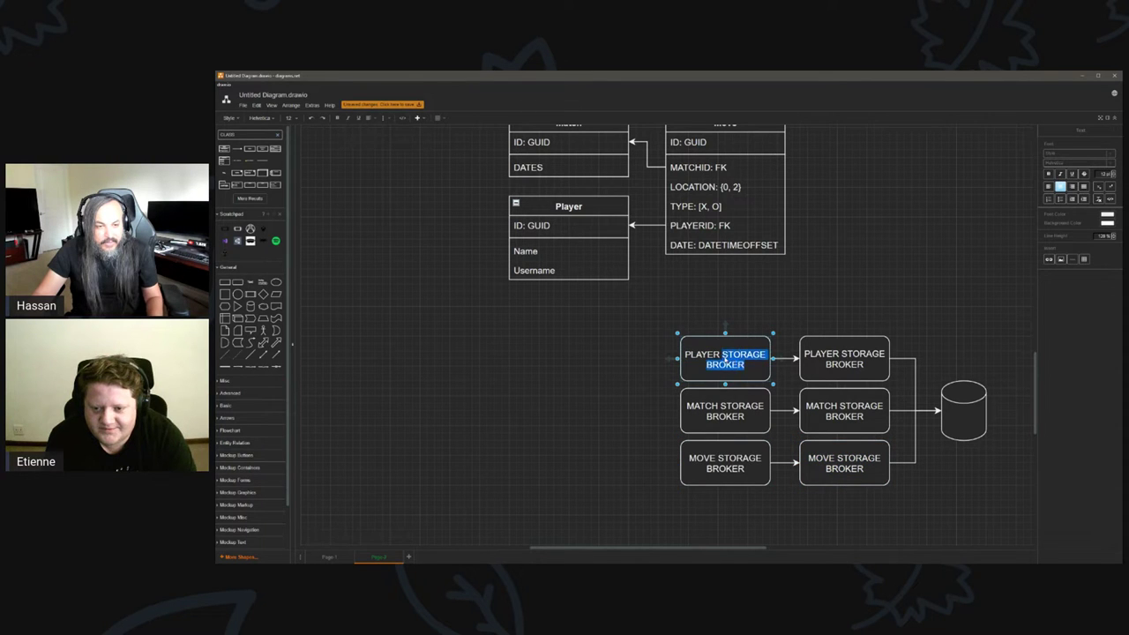
pyautogui.write('SERVICE')
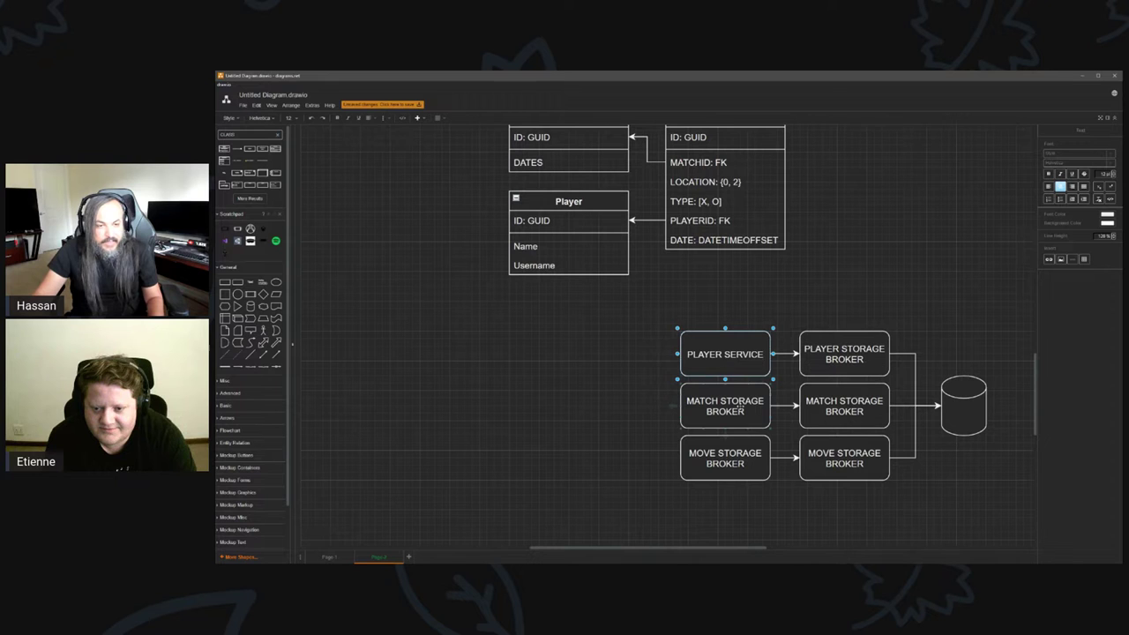
pyautogui.click(743, 411)
pyautogui.doubleClick(746, 412)
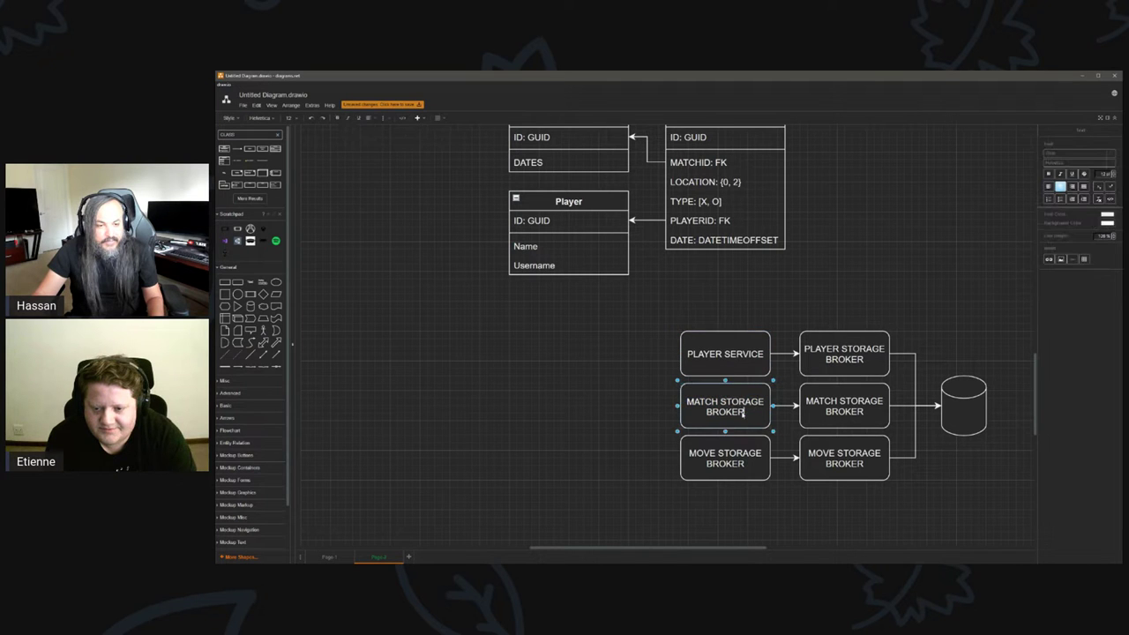
pyautogui.moveTo(744, 412); pyautogui.dragTo(711, 402)
pyautogui.write('SERVICE')
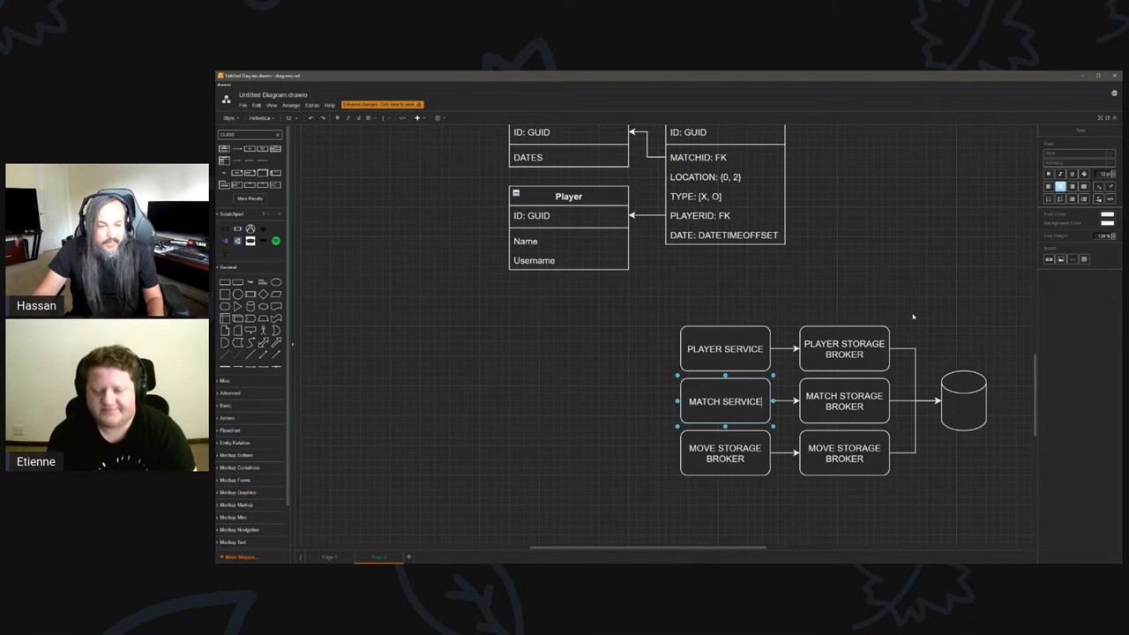
# Relabel the bottom left-column box MOVE SERVICE.
pyautogui.click(744, 461)
pyautogui.doubleClick(744, 461)
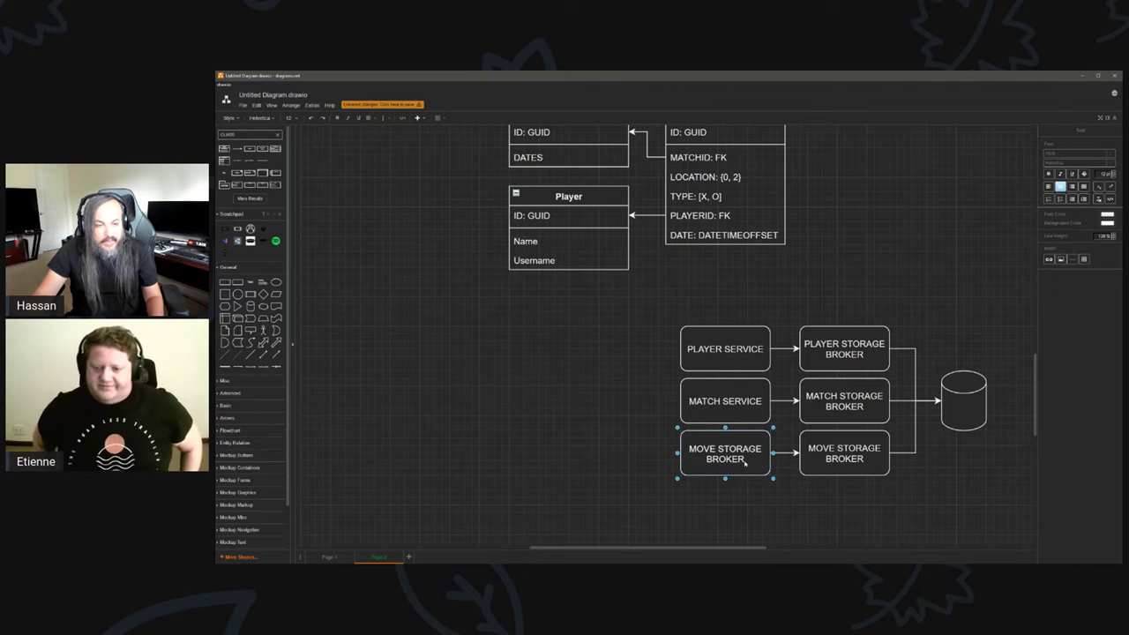
pyautogui.moveTo(746, 462); pyautogui.dragTo(714, 449)
pyautogui.write('SERV')
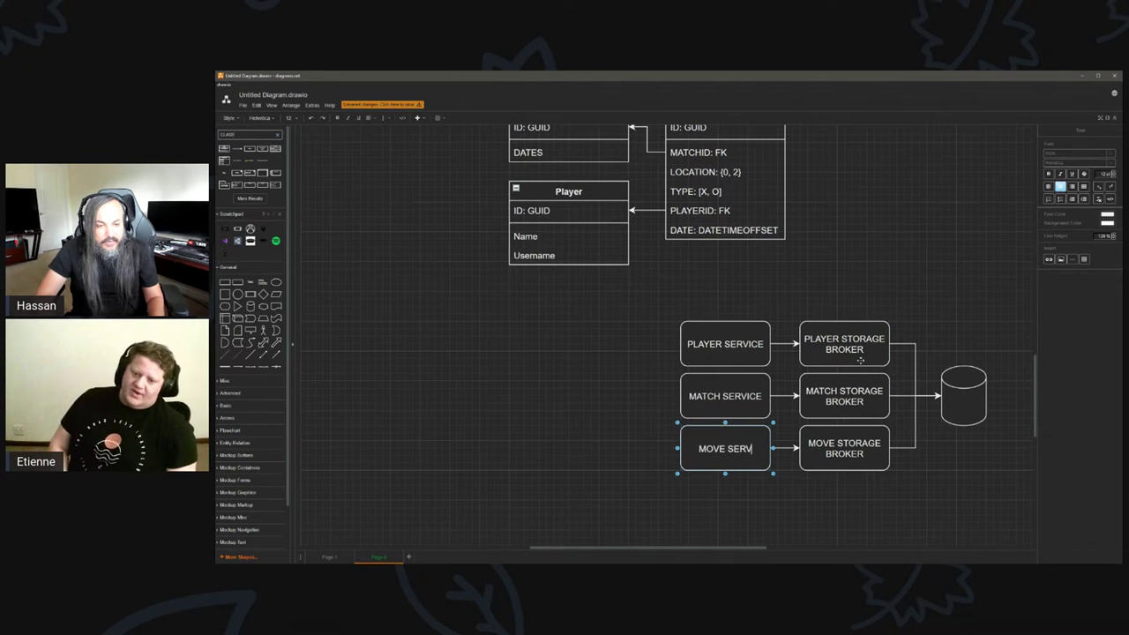
pyautogui.write('ICE')
pyautogui.click(562, 393)
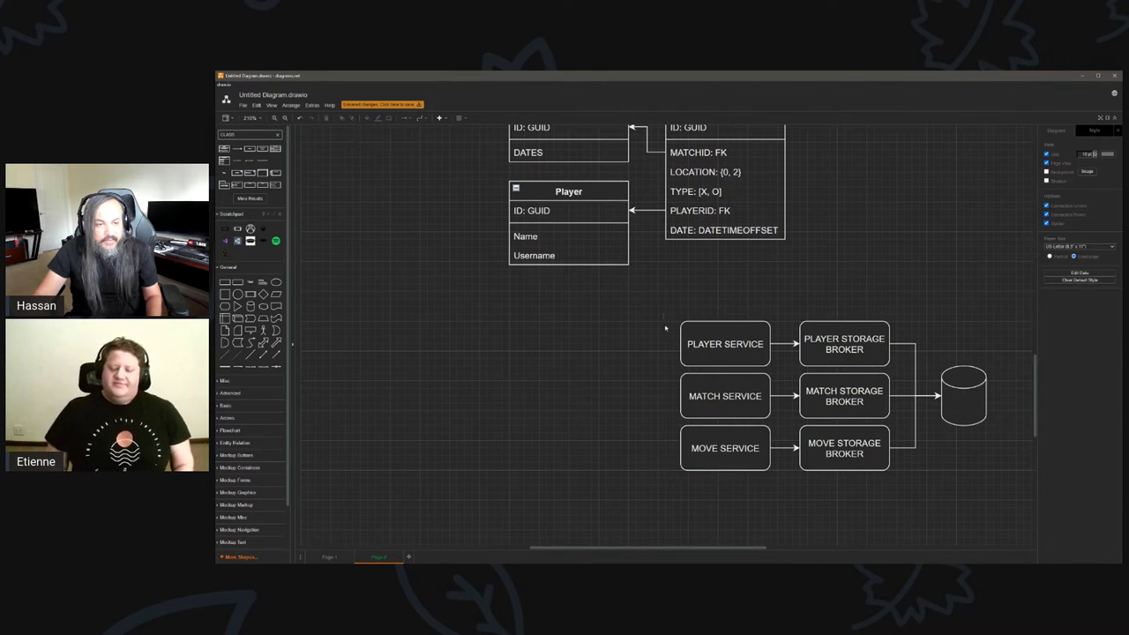
# Duplicate the three service boxes to their left and connect each copy to its original with an arrow.
pyautogui.moveTo(666, 328); pyautogui.dragTo(776, 524)
pyautogui.moveTo(726, 347)
pyautogui.keyDown('ctrl'); pyautogui.mouseDown()
pyautogui.moveTo(600, 346)
pyautogui.moveTo(684, 344)
pyautogui.mouseUp(); pyautogui.keyUp('ctrl')
pyautogui.click(618, 346)
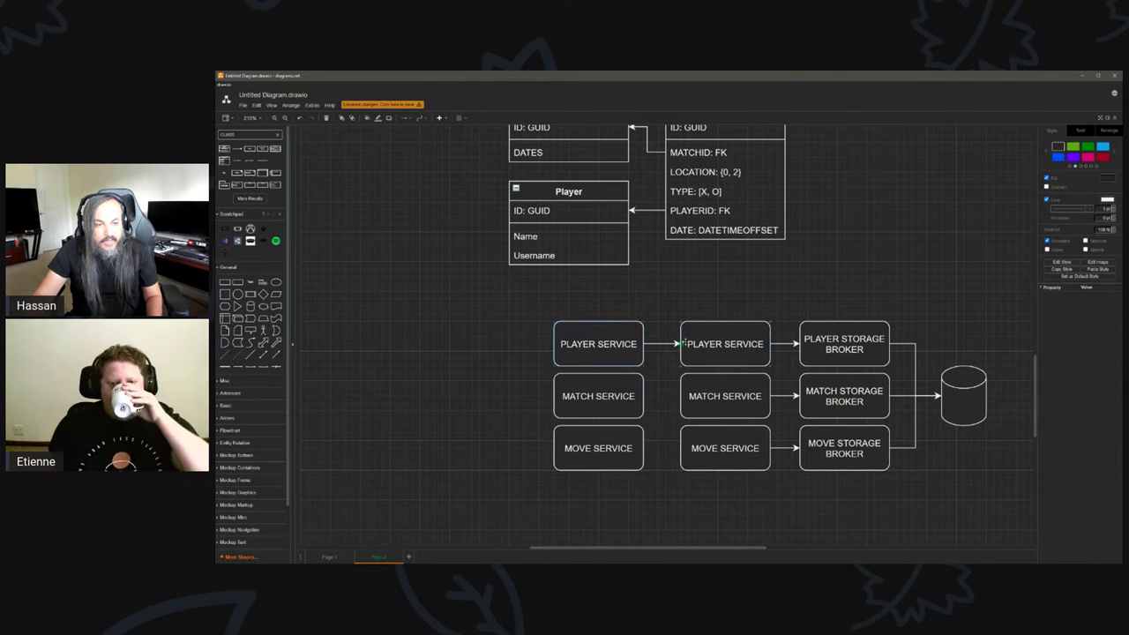
pyautogui.moveTo(650, 396); pyautogui.dragTo(682, 396)
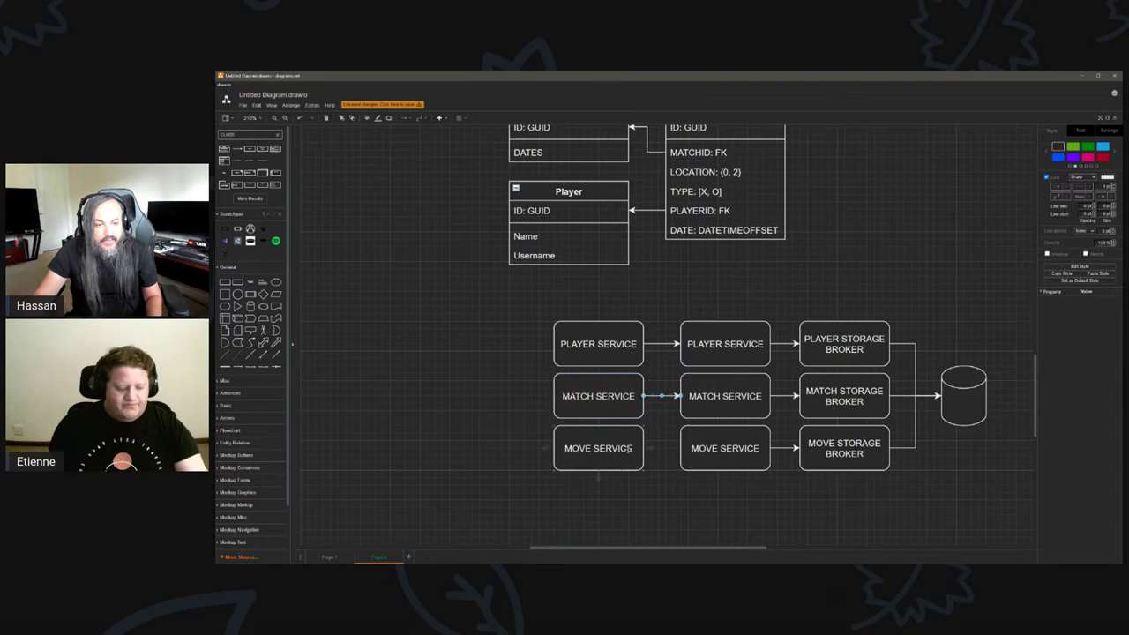
pyautogui.moveTo(650, 448); pyautogui.dragTo(682, 448)
# Relabel the duplicated PLAYER SERVICE box PLAYERS CONTROLLER and the duplicated MATCH SERVICE box MATCHES CONTROLLER.
pyautogui.doubleClick(598, 344)
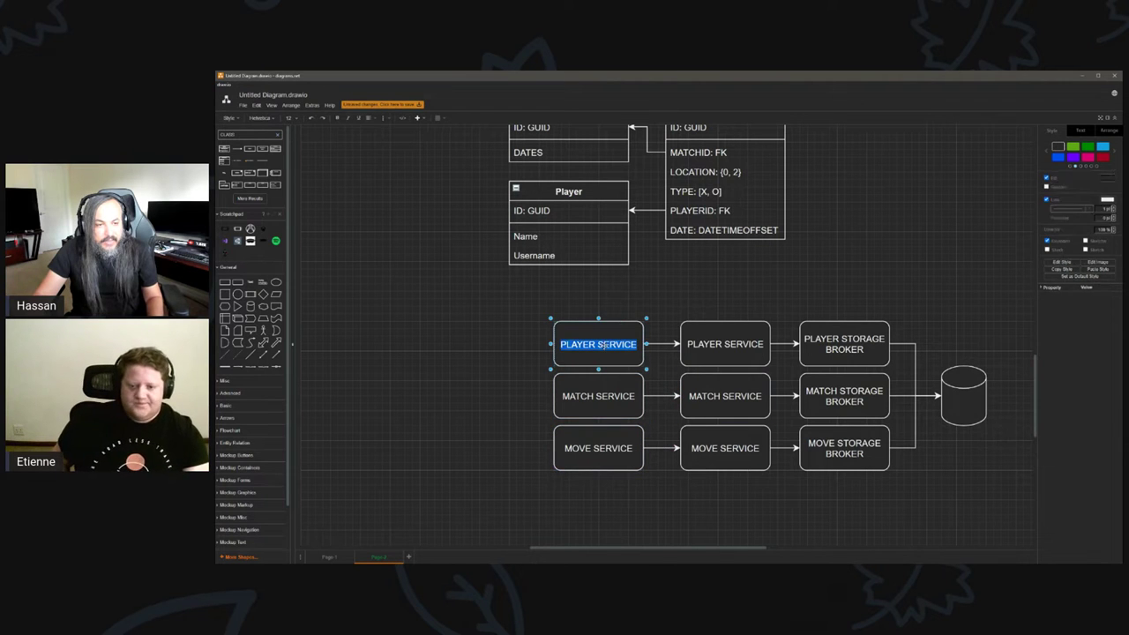
pyautogui.write('PLAYERS ')
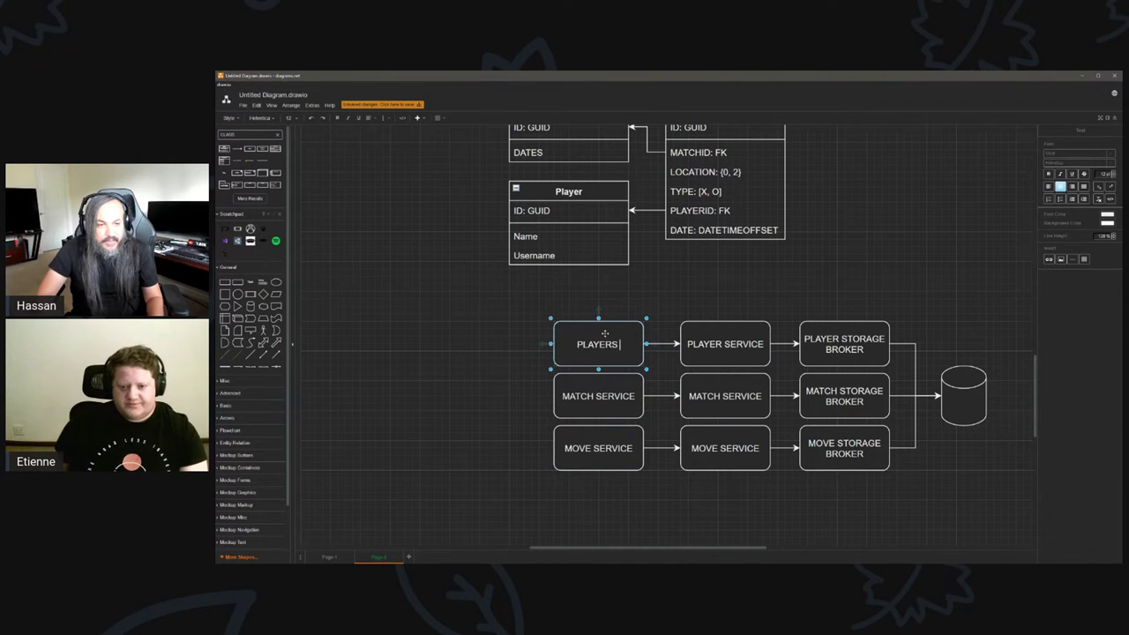
pyautogui.write('CONTROLLER')
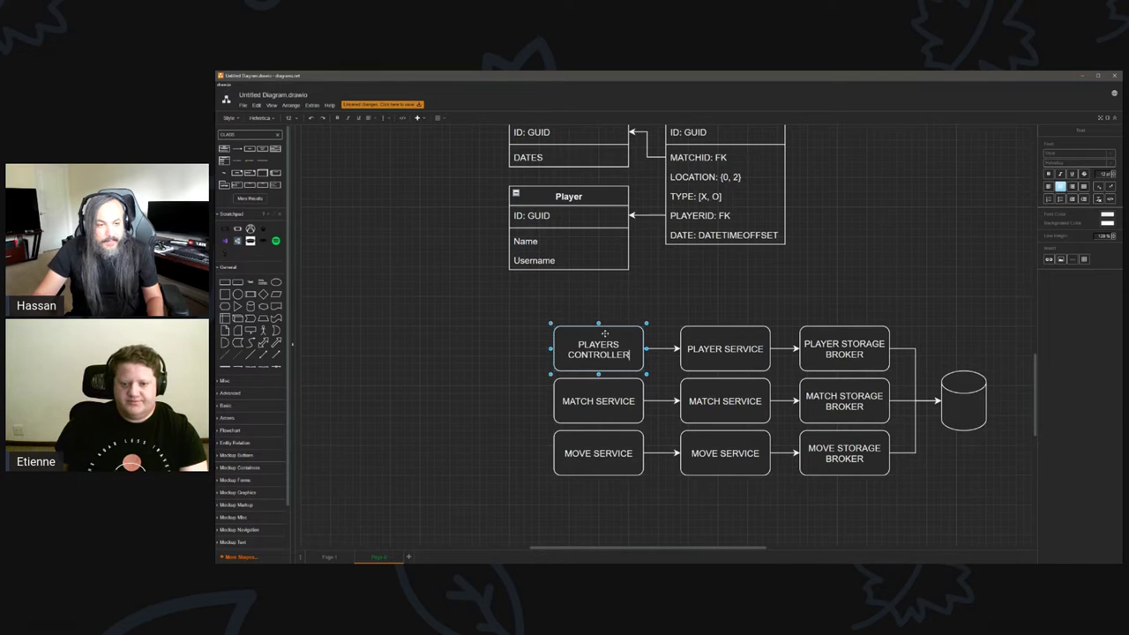
pyautogui.doubleClick(612, 401)
pyautogui.write('MATCHES')
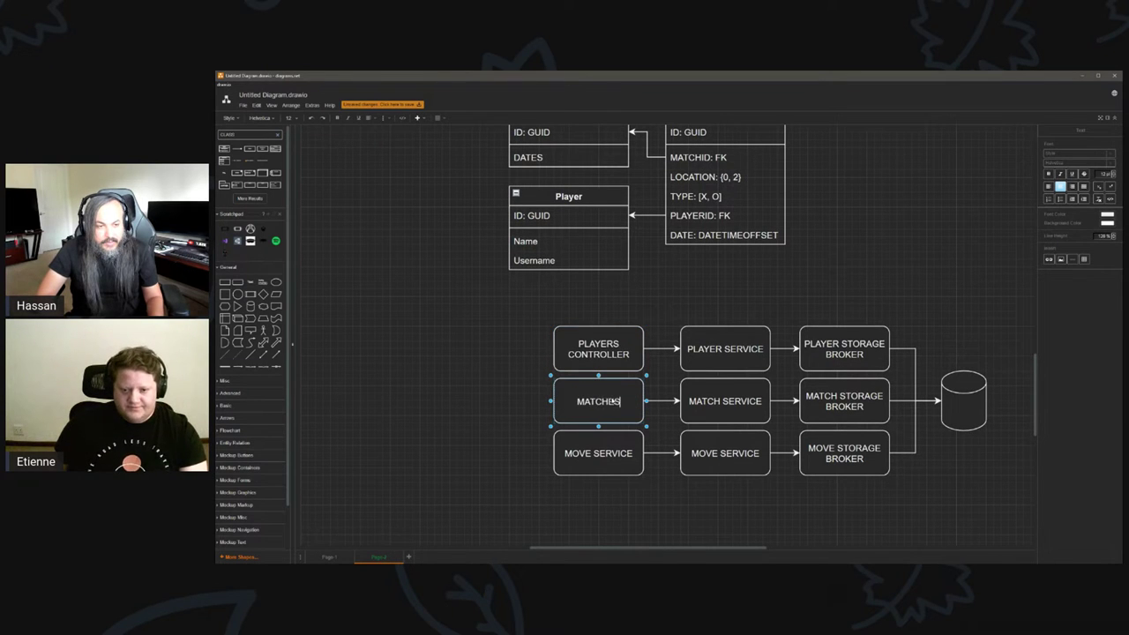
pyautogui.write(' CONTROLLER')
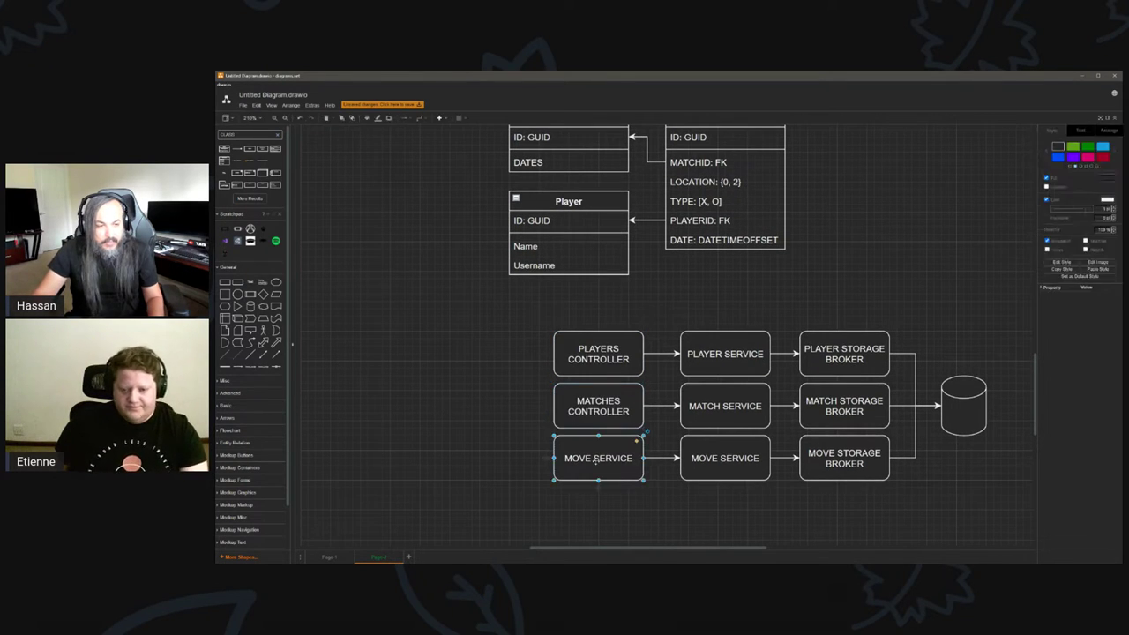
# Relabel the duplicated MOVE SERVICE box MOVES CONTROLLER.
pyautogui.doubleClick(598, 458)
pyautogui.write('MOVES CONTROLLER')
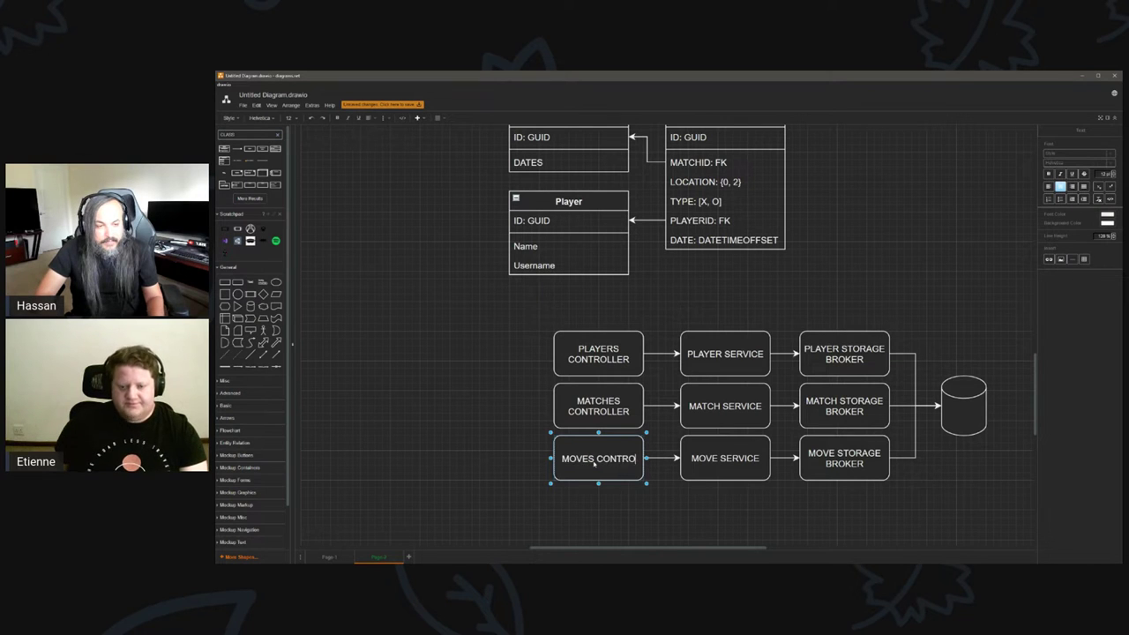
pyautogui.click(494, 433)
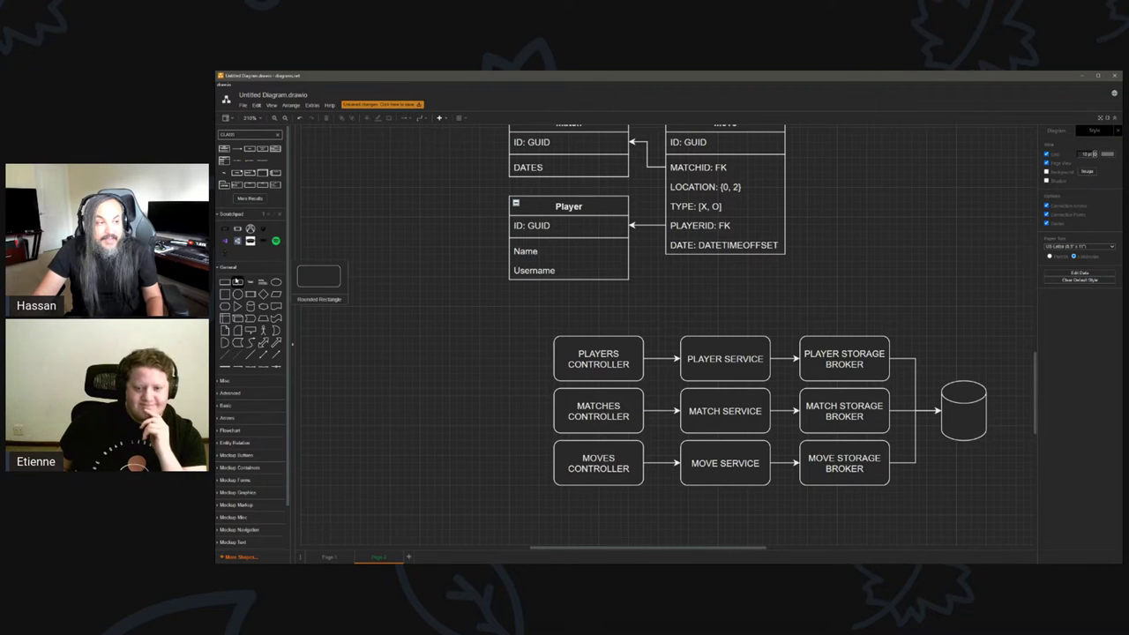
# Add a large rectangle spanning from the controller column to the storage broker column and send it behind the boxes.
pyautogui.moveTo(229, 284); pyautogui.dragTo(853, 517)
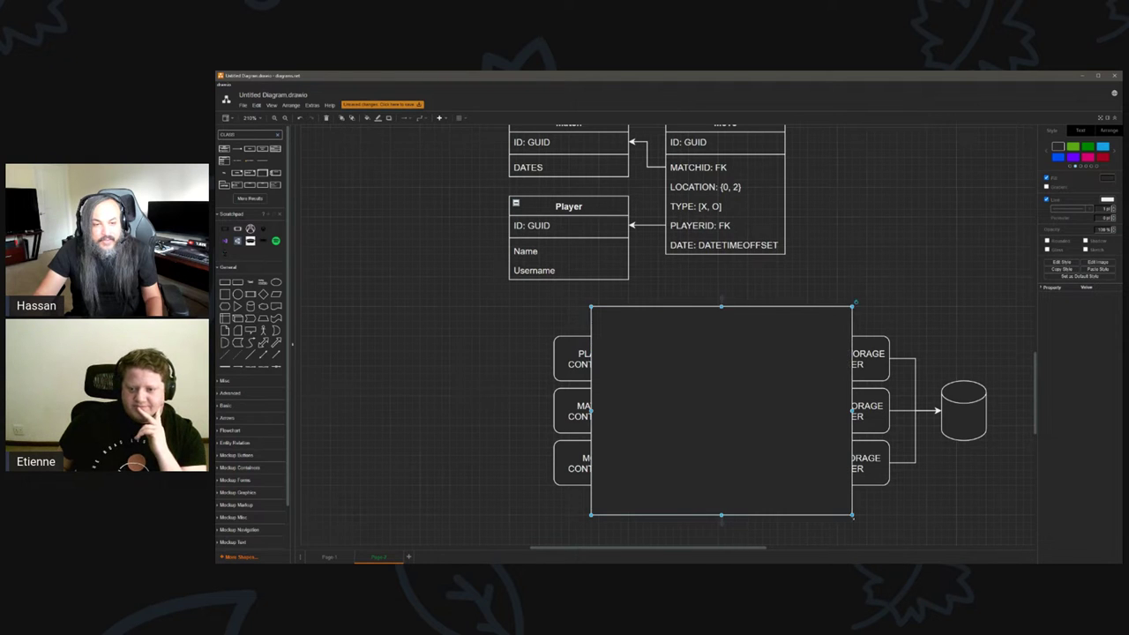
pyautogui.rightClick(787, 494)
pyautogui.click(829, 526)
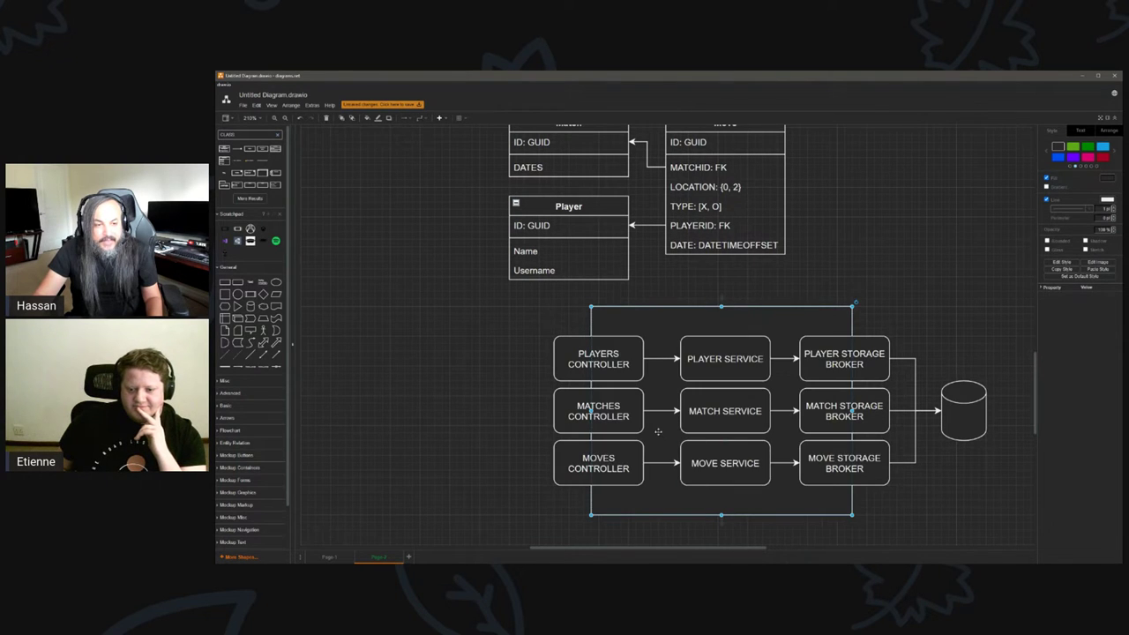
pyautogui.click(898, 333)
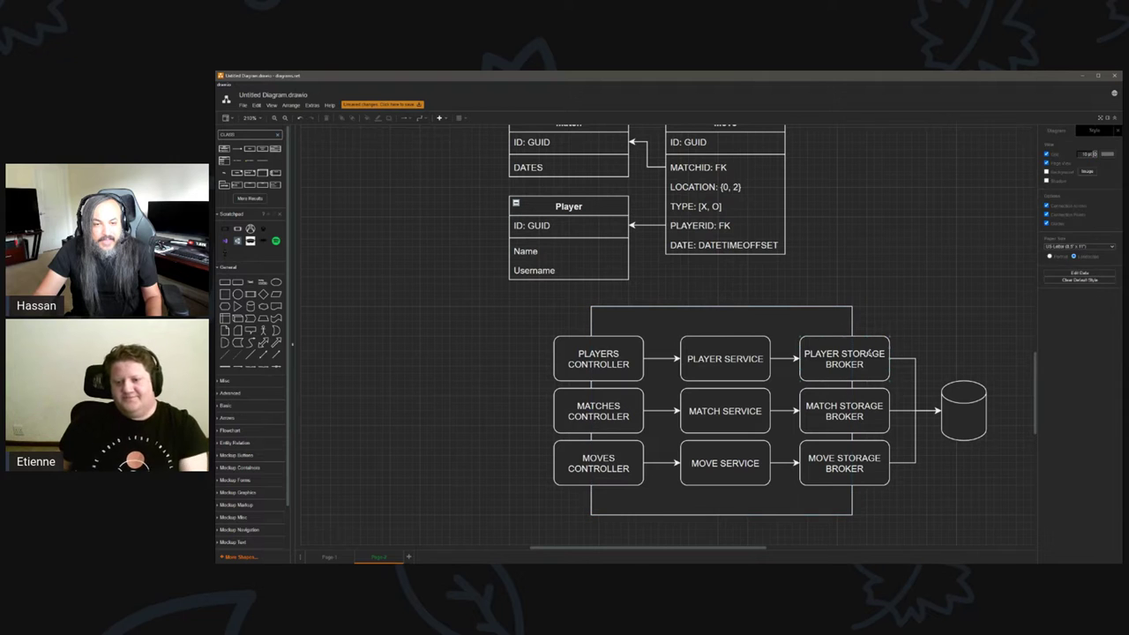
# Apply the dark red style to the three storage broker boxes.
pyautogui.click(869, 353)
pyautogui.keyDown('shift'); pyautogui.click(868, 420); pyautogui.keyUp('shift')
pyautogui.click(1099, 157)
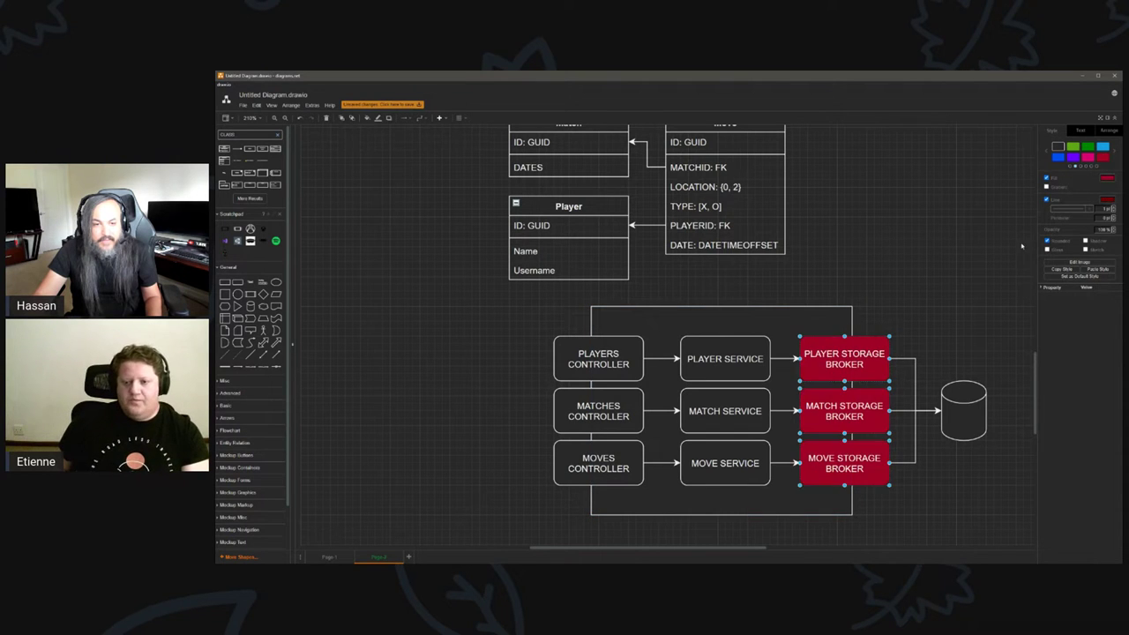
# Apply the dark green style to the PLAYER SERVICE, MATCH SERVICE and MOVE SERVICE boxes.
pyautogui.click(743, 371)
pyautogui.keyDown('shift'); pyautogui.click(725, 411); pyautogui.keyUp('shift')
pyautogui.keyDown('shift'); pyautogui.click(720, 457); pyautogui.keyUp('shift')
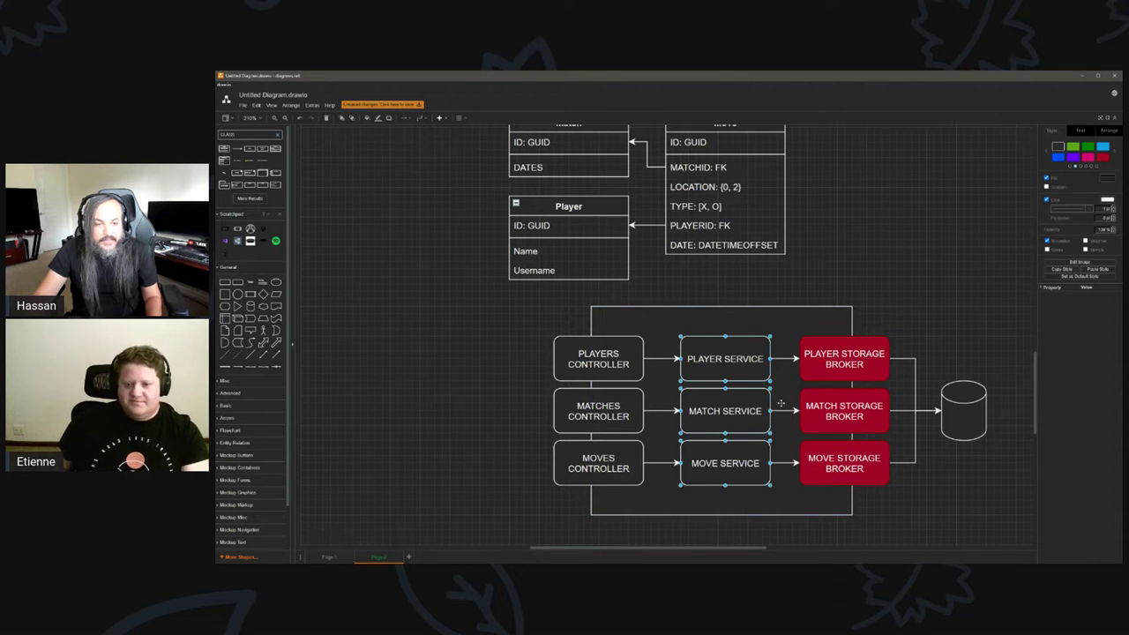
pyautogui.click(1090, 149)
# Apply the blue style to the three controller boxes.
pyautogui.click(634, 354)
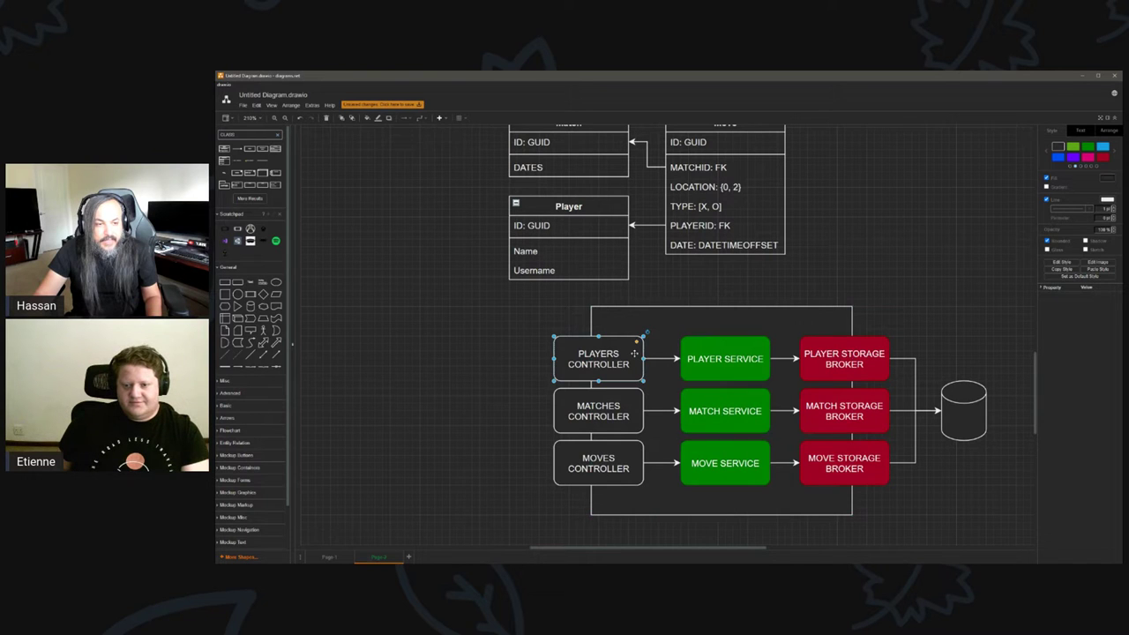
pyautogui.keyDown('shift'); pyautogui.click(623, 411); pyautogui.keyUp('shift')
pyautogui.keyDown('shift'); pyautogui.click(619, 451); pyautogui.keyUp('shift')
pyautogui.click(1058, 157)
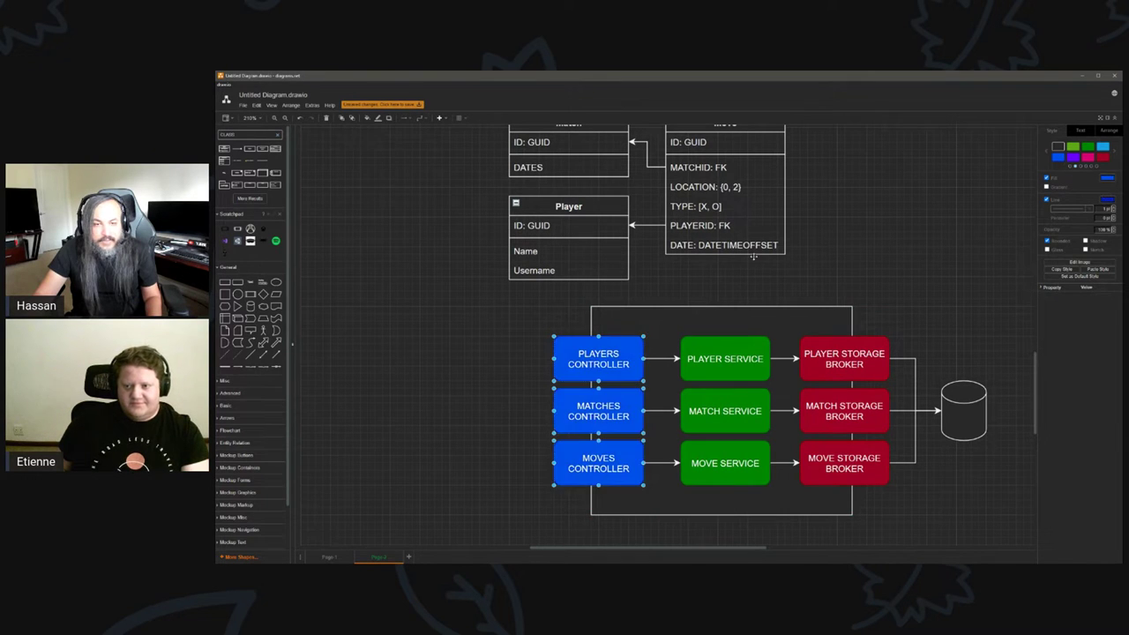
# Move the whole controller, service, broker and database diagram down and slightly right, farther from the class tables.
pyautogui.scroll(-3, 641, 418)
pyautogui.moveTo(641, 418); pyautogui.dragTo(1017, 438)
pyautogui.moveTo(770, 335); pyautogui.dragTo(800, 416)
pyautogui.click(622, 514)
pyautogui.scroll(-1, 622, 514)
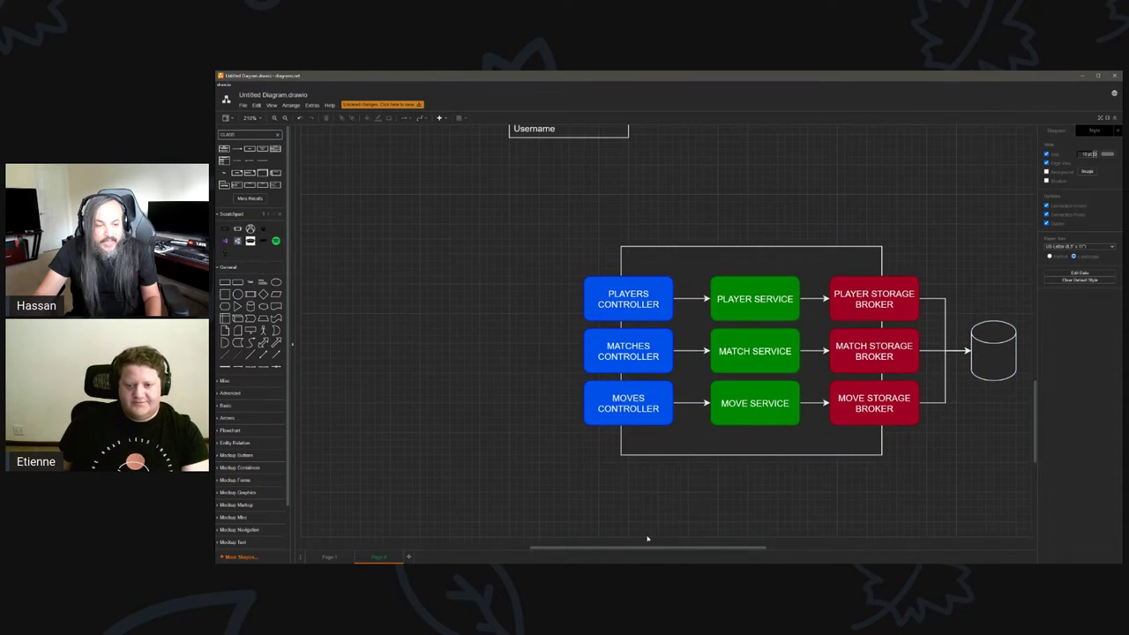
# Duplicate the three red storage broker boxes into a new column left of the controllers.
pyautogui.moveTo(655, 550); pyautogui.dragTo(617, 549)
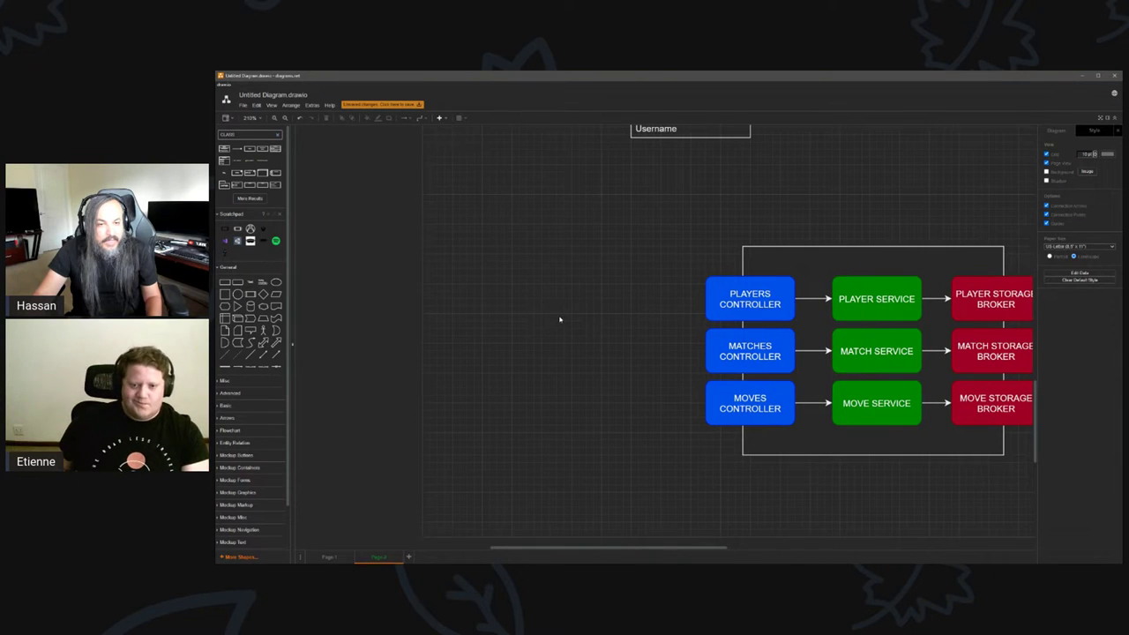
pyautogui.click(968, 313)
pyautogui.keyDown('shift'); pyautogui.click(990, 409); pyautogui.keyUp('shift')
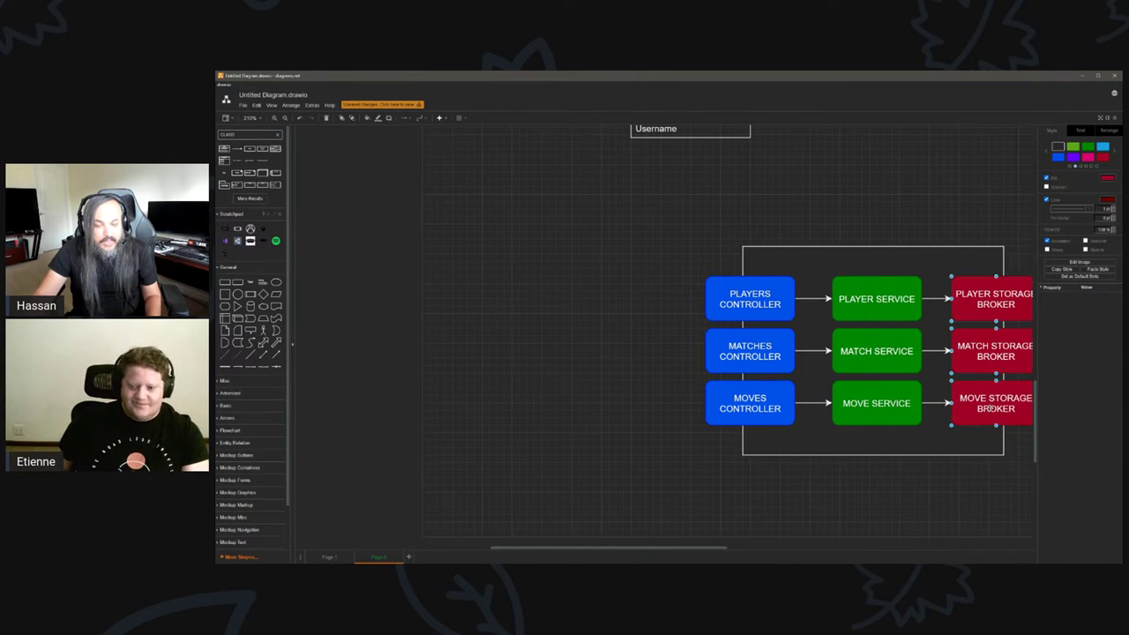
pyautogui.keyDown('ctrl'); pyautogui.moveTo(956, 404); pyautogui.dragTo(537, 404); pyautogui.keyUp('ctrl')
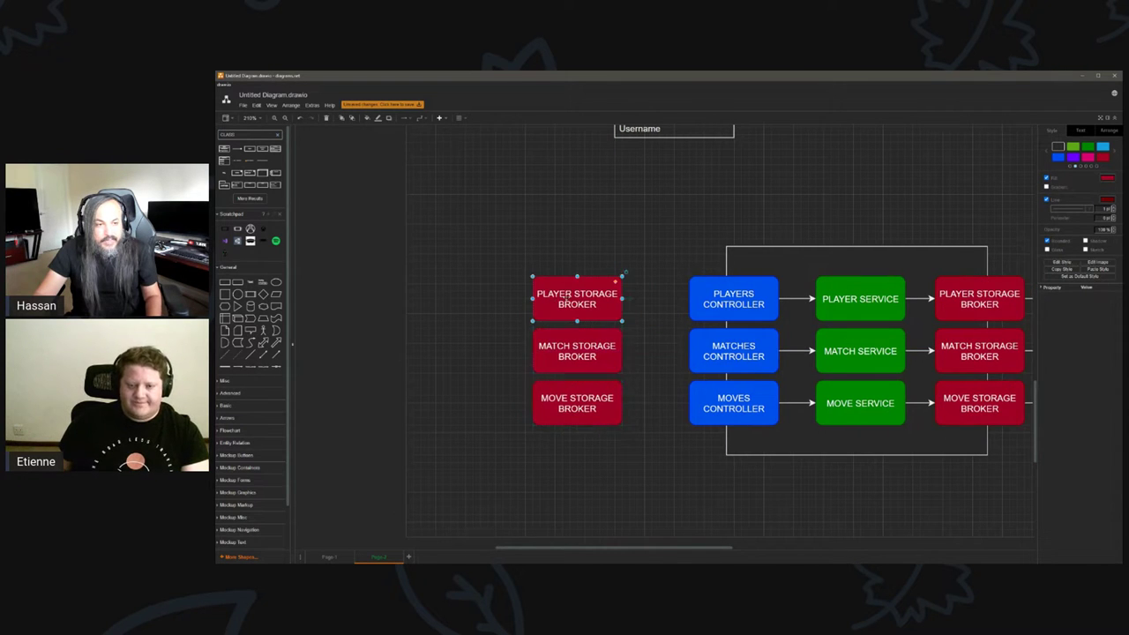
# Relabel the top two duplicated broker boxes PLAYER API BROKER and MATCH API BROKER.
pyautogui.doubleClick(564, 299)
pyautogui.moveTo(574, 295); pyautogui.dragTo(636, 274)
pyautogui.write('API')
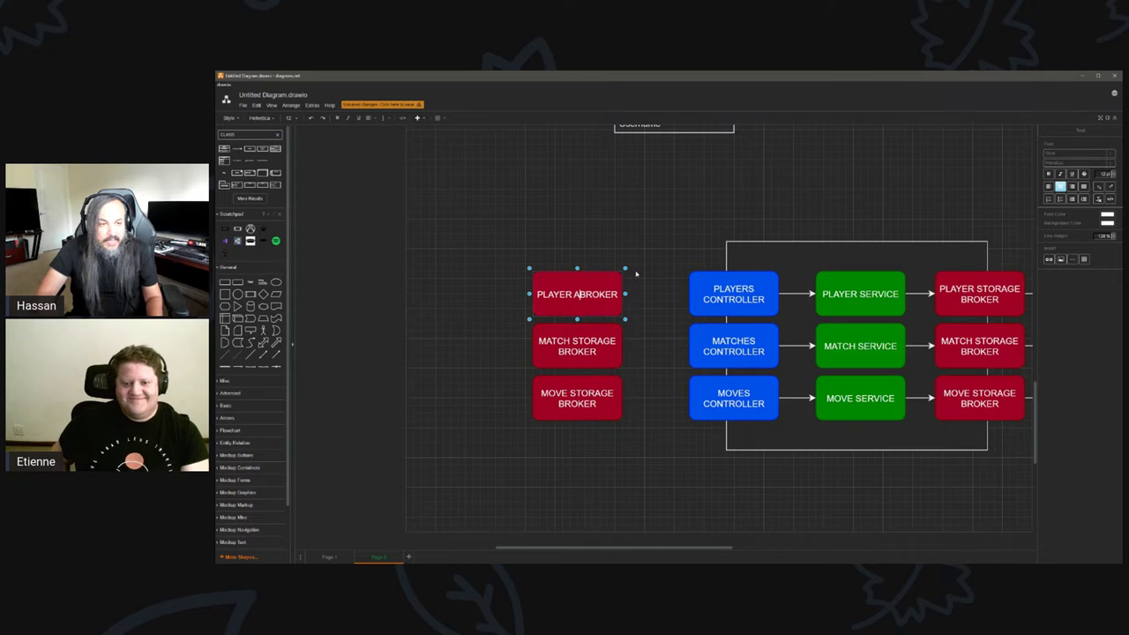
pyautogui.click(598, 332)
pyautogui.doubleClick(593, 350)
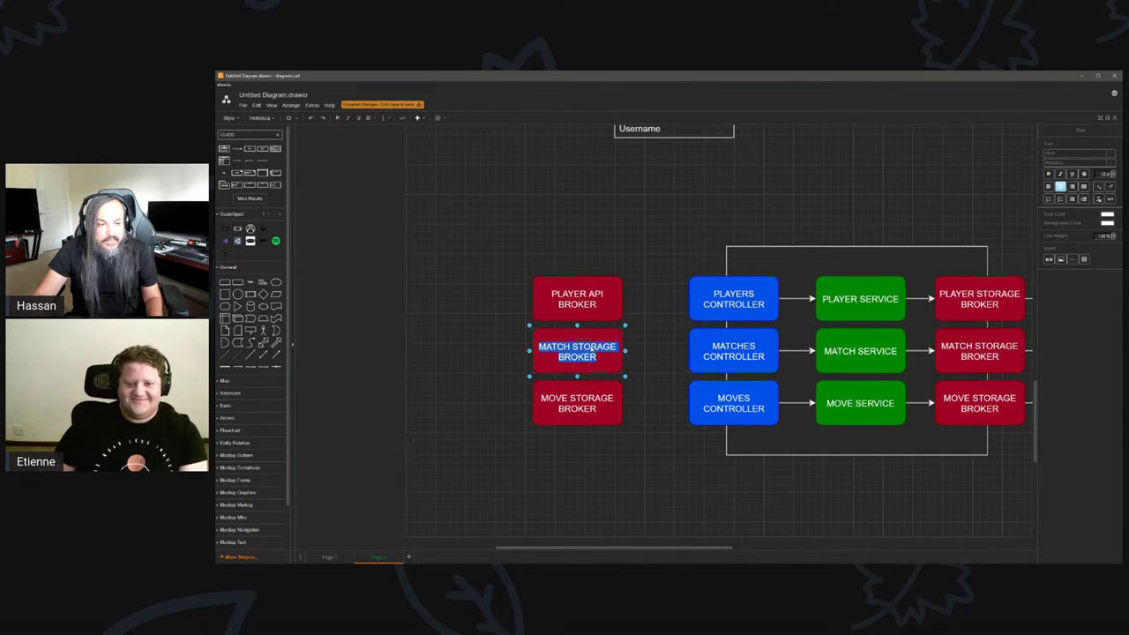
pyautogui.doubleClick(593, 348)
pyautogui.write('API')
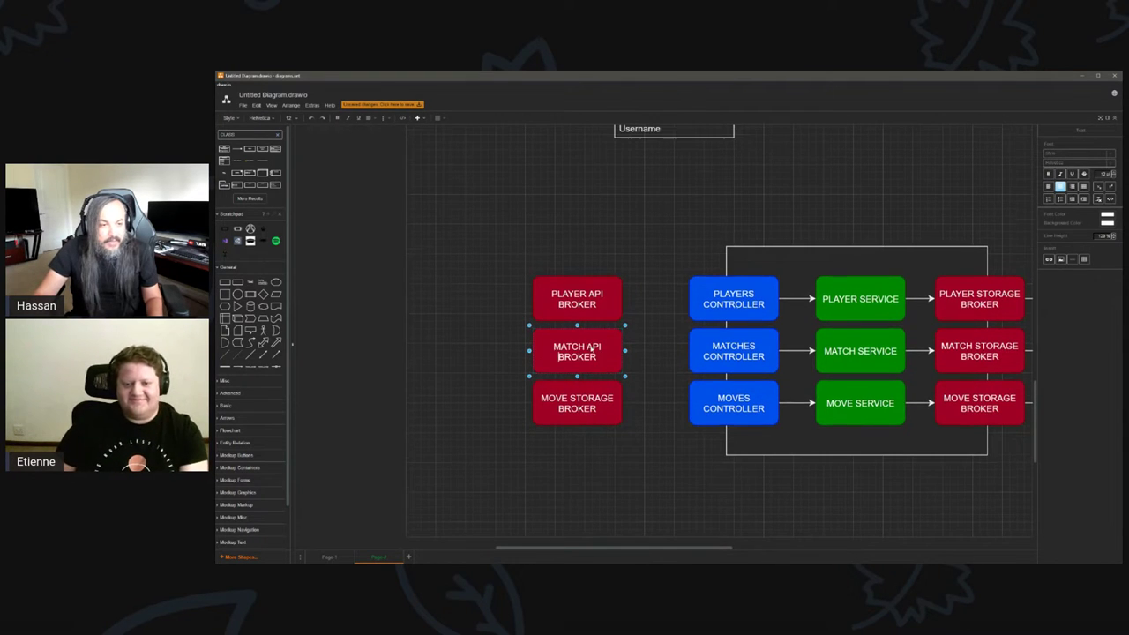
# Relabel the bottom duplicated broker box MOVE API BROKER.
pyautogui.click(579, 388)
pyautogui.doubleClick(590, 398)
pyautogui.write('API')
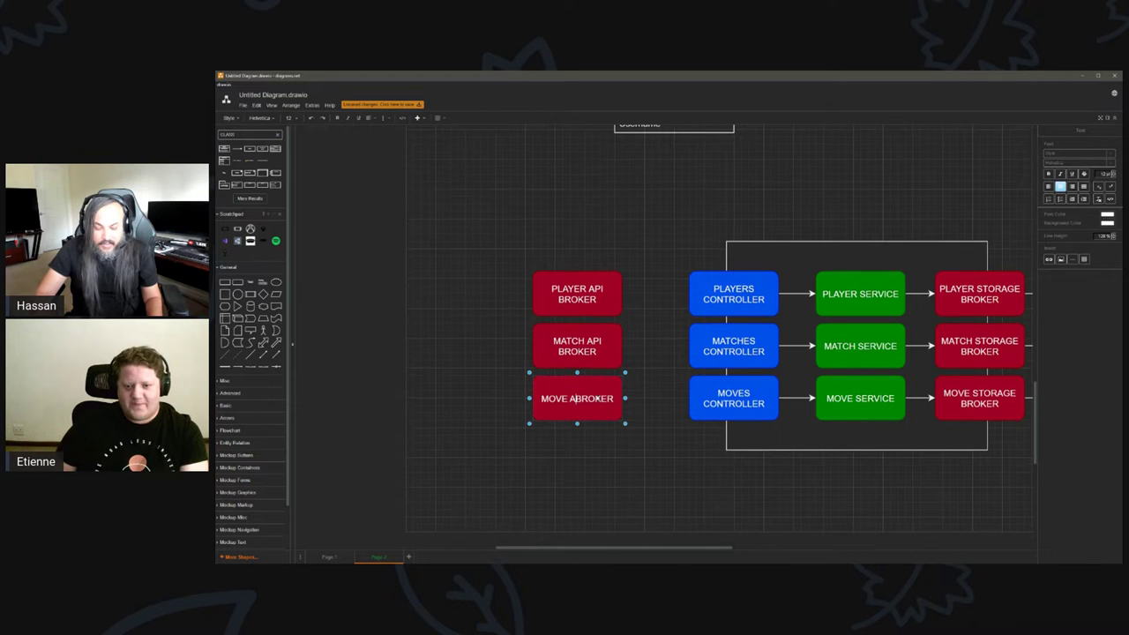
pyautogui.press('Escape')
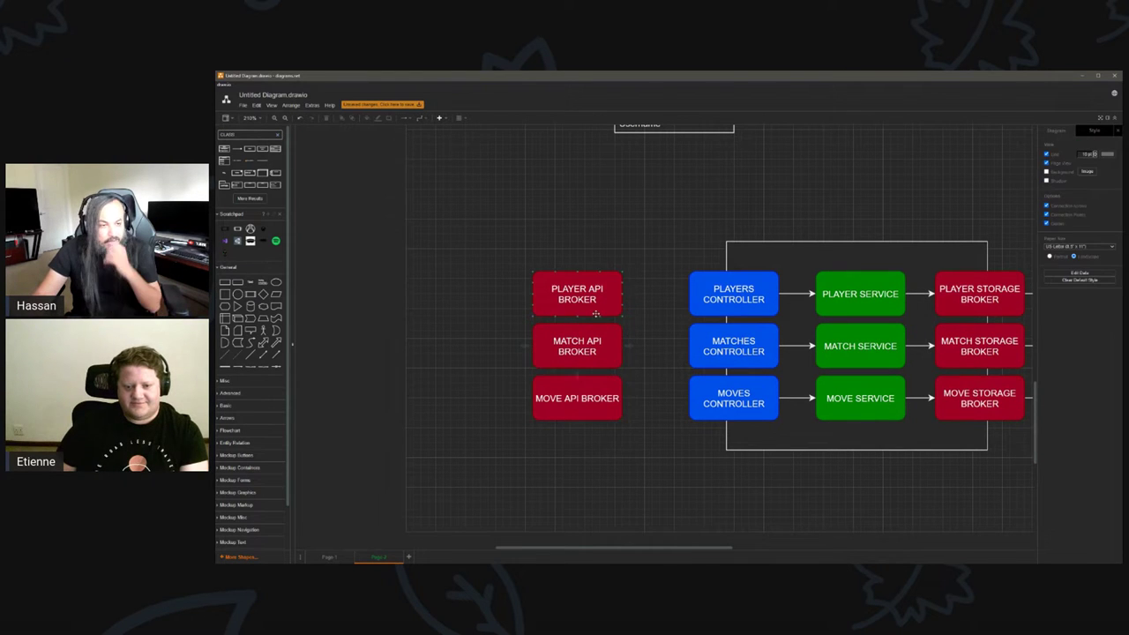
# Connect the PLAYER, MATCH and MOVE API BROKER boxes with arrows to their matching PLAYERS, MATCHES and MOVES CONTROLLER boxes.
pyautogui.click(597, 309)
pyautogui.moveTo(622, 294); pyautogui.dragTo(690, 294)
pyautogui.click(608, 344)
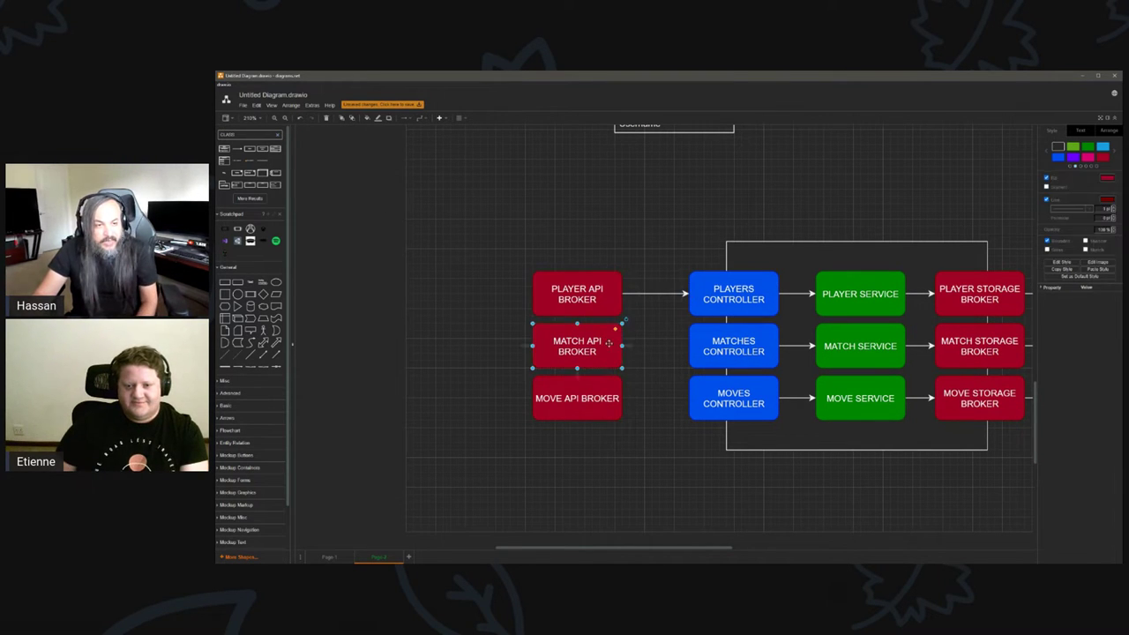
pyautogui.moveTo(632, 346); pyautogui.dragTo(689, 345)
pyautogui.click(613, 399)
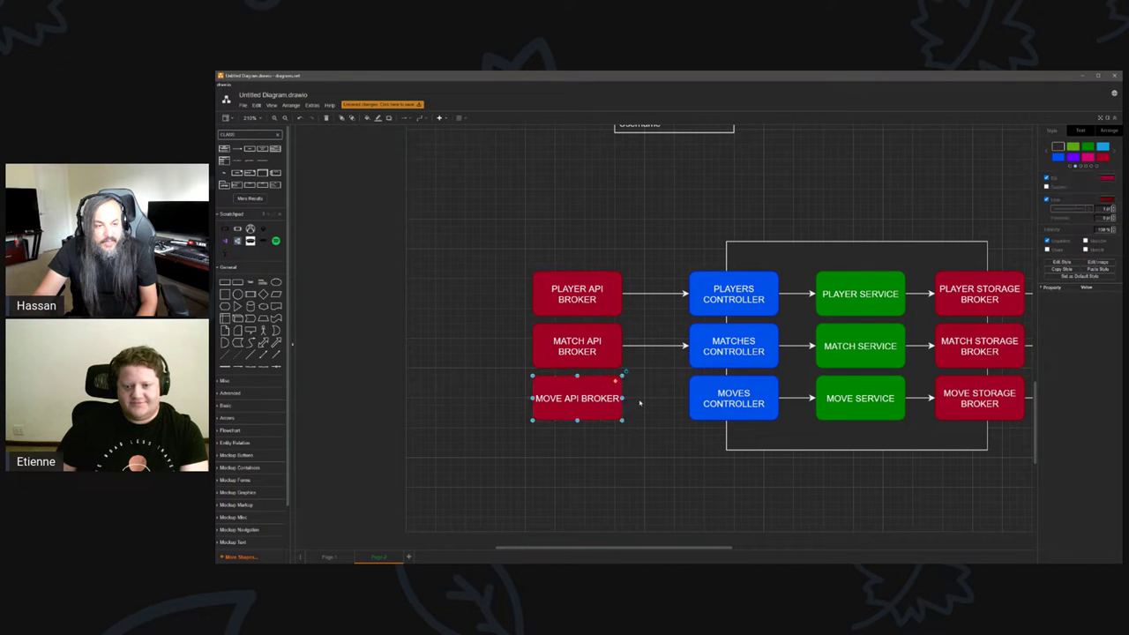
pyautogui.moveTo(631, 398); pyautogui.dragTo(690, 398)
# Duplicate the three green service boxes into a new column left of the API brokers.
pyautogui.click(847, 305)
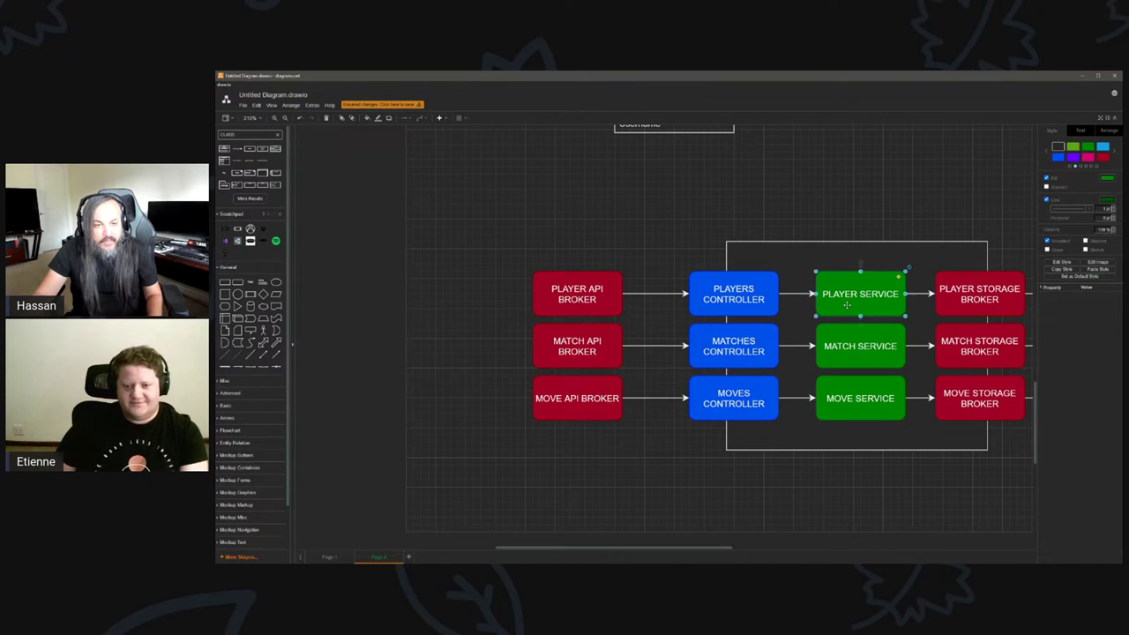
pyautogui.keyDown('shift'); pyautogui.click(853, 347); pyautogui.keyUp('shift')
pyautogui.keyDown('shift'); pyautogui.click(855, 393); pyautogui.keyUp('shift')
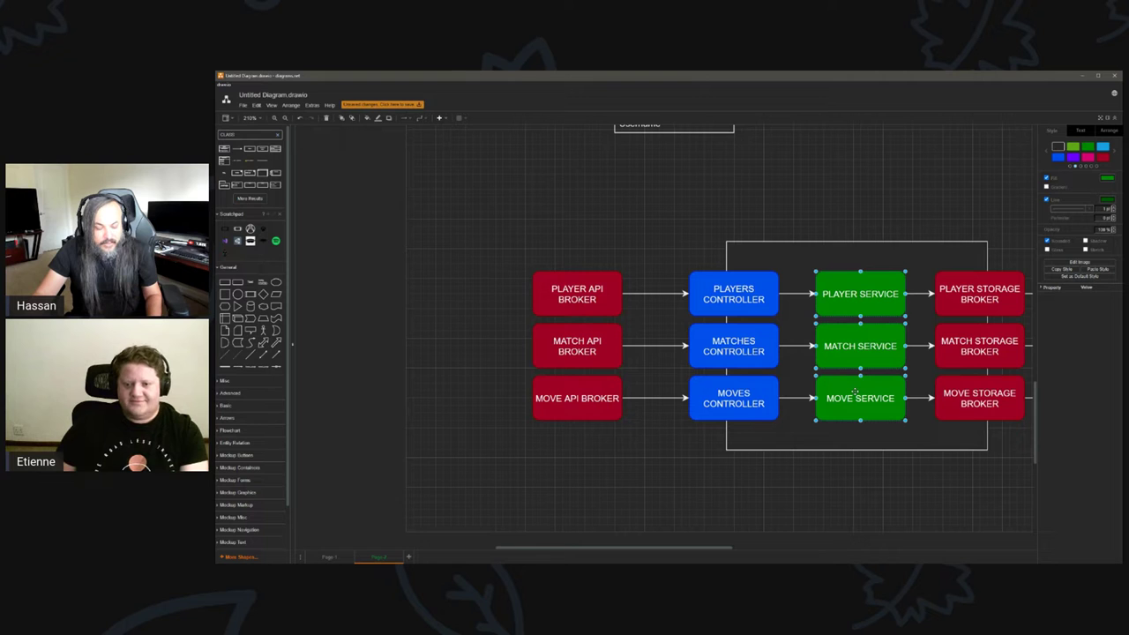
pyautogui.keyDown('ctrl'); pyautogui.moveTo(868, 354); pyautogui.dragTo(465, 354); pyautogui.keyUp('ctrl')
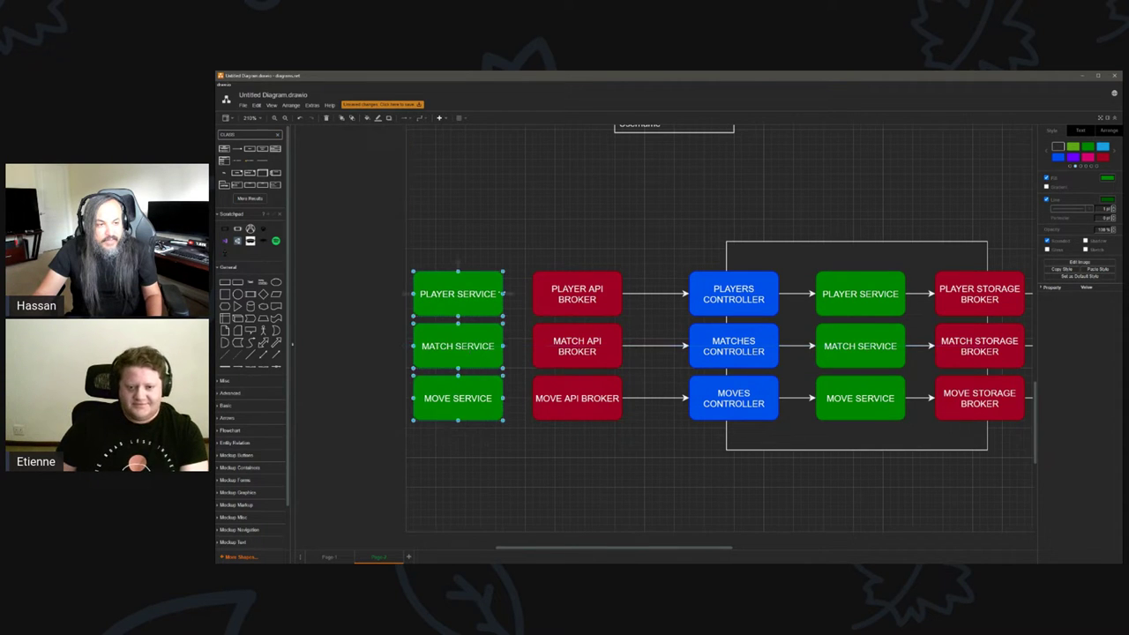
# Connect each duplicated PLAYER, MATCH and MOVE SERVICE box with an arrow to its matching API broker.
pyautogui.moveTo(509, 293); pyautogui.dragTo(540, 294)
pyautogui.click(477, 346)
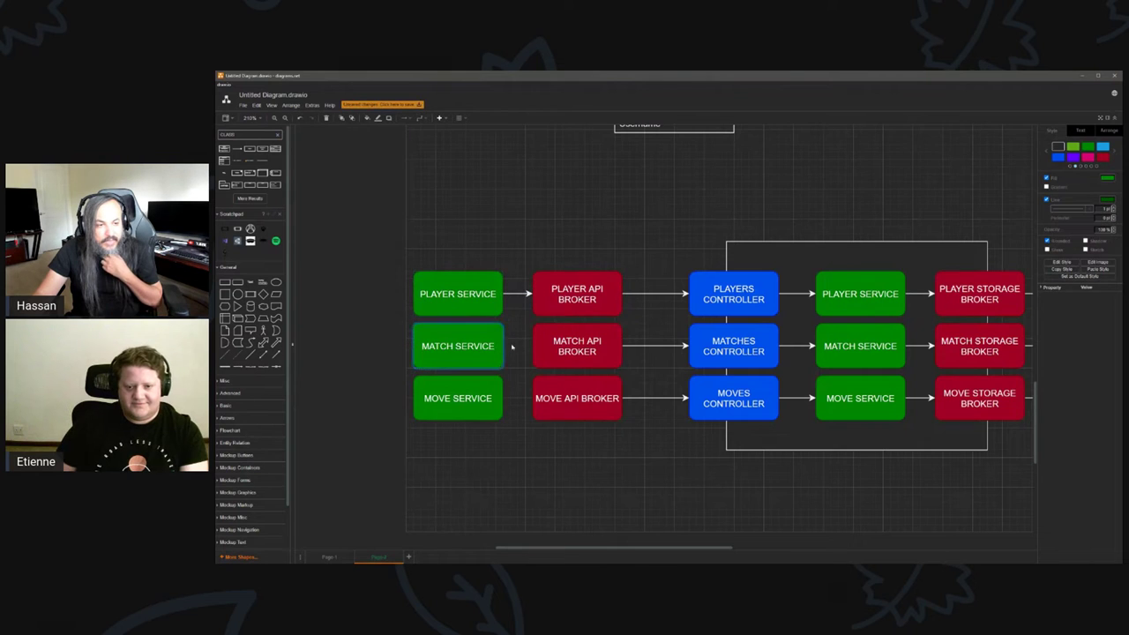
pyautogui.moveTo(509, 346); pyautogui.dragTo(540, 346)
pyautogui.click(499, 391)
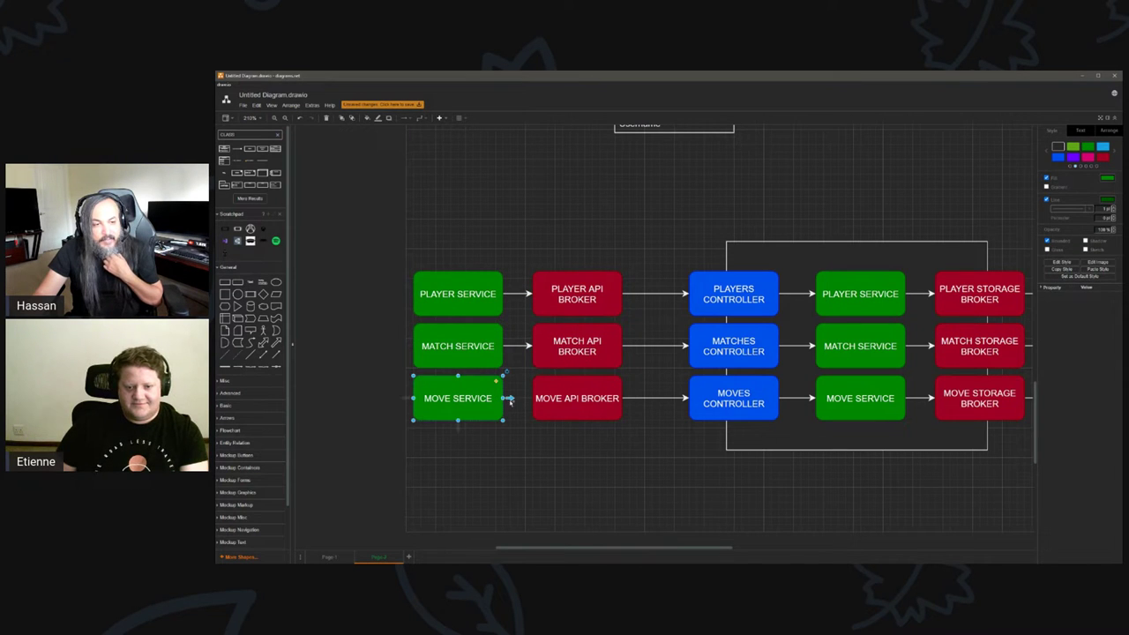
pyautogui.moveTo(513, 397); pyautogui.dragTo(575, 399)
# Duplicate the leftmost column of three service boxes into another column farther left.
pyautogui.moveTo(587, 548); pyautogui.dragTo(533, 550)
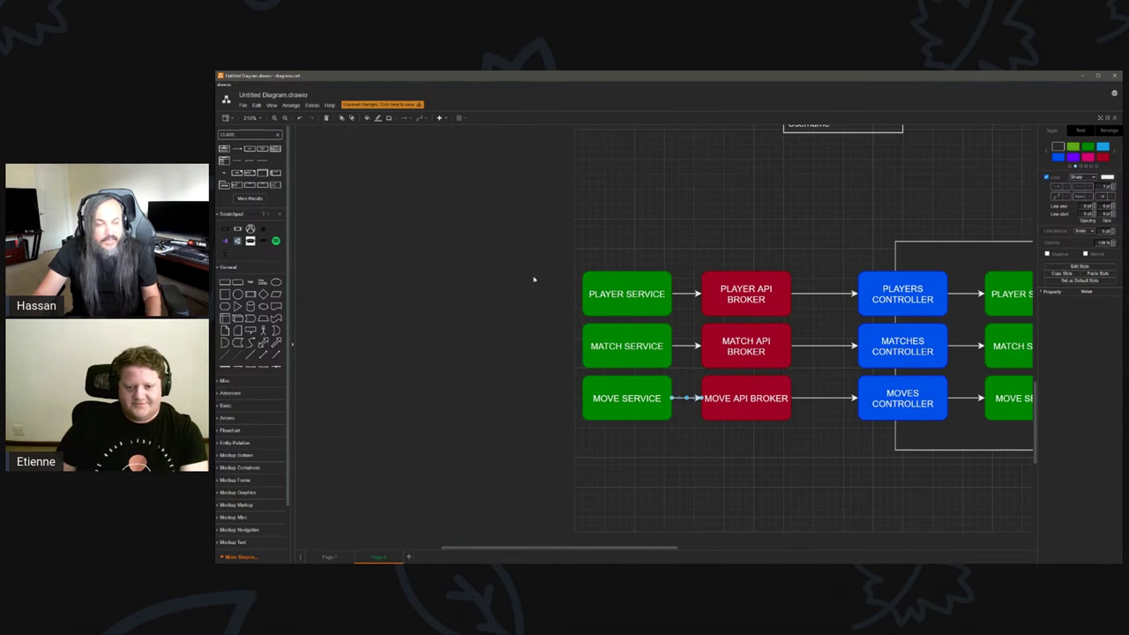
pyautogui.moveTo(543, 265); pyautogui.dragTo(681, 476)
pyautogui.moveTo(618, 303); pyautogui.dragTo(495, 306)
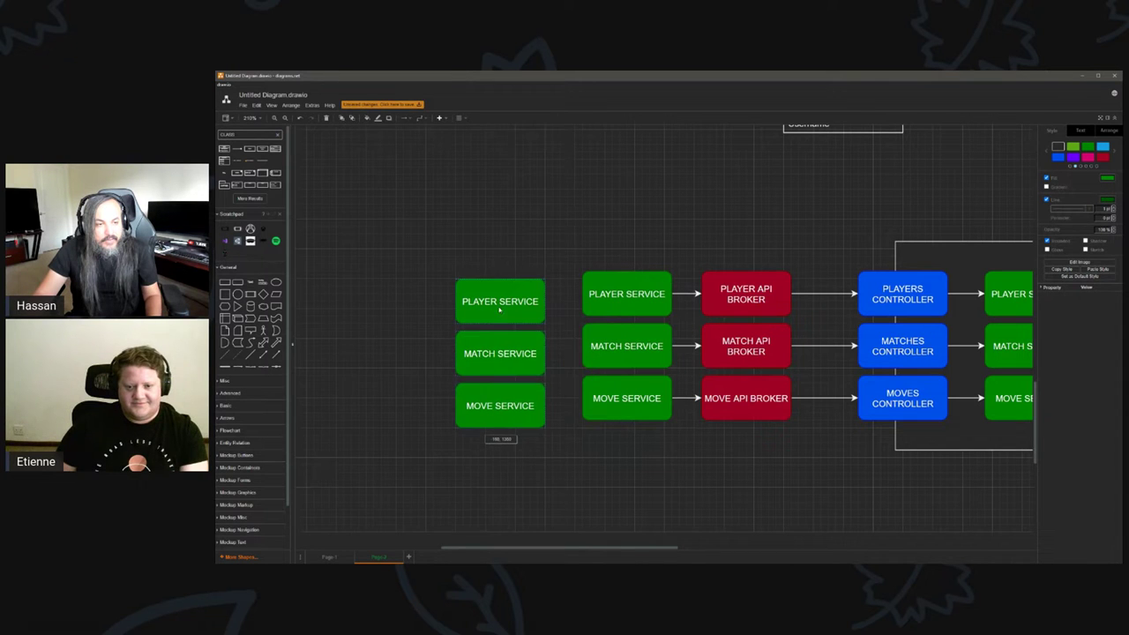
# Connect each box in the new leftmost service column with an arrow to the matching service box beside it.
pyautogui.click(534, 344)
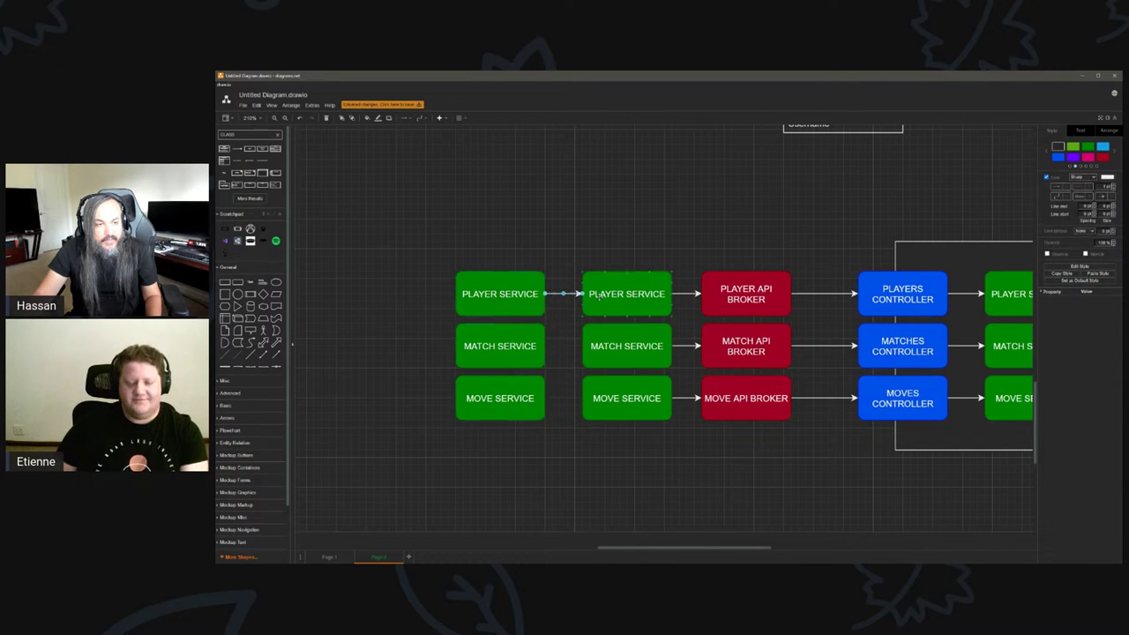
pyautogui.click(538, 401)
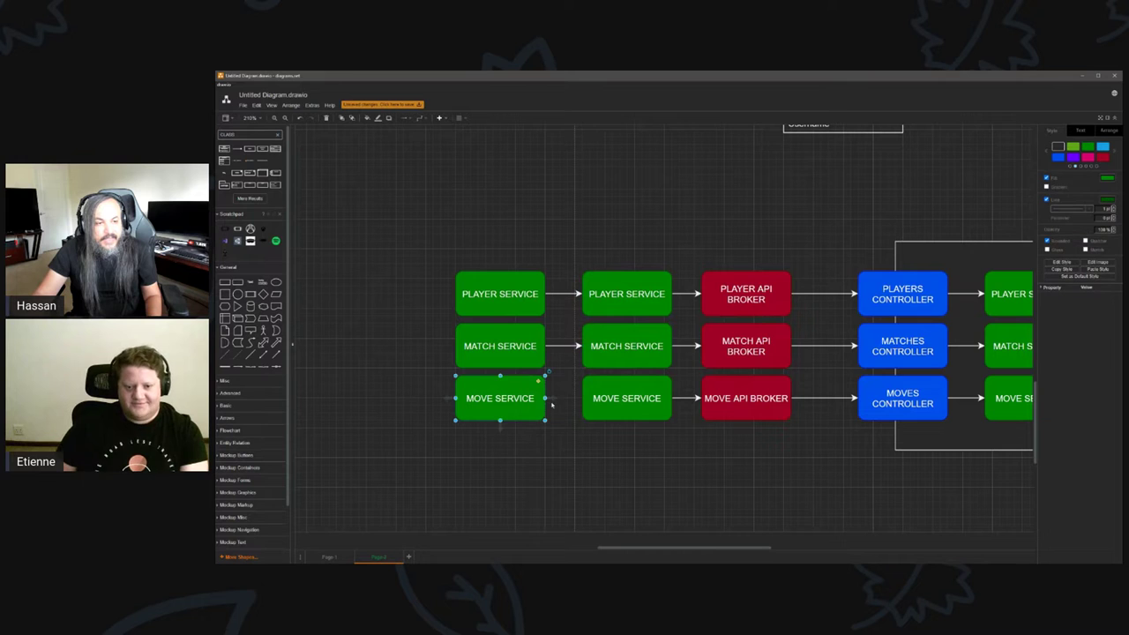
pyautogui.click(565, 371)
# Relabel the leftmost three service boxes PLAYER VIEW SERVICE, MATCH VIEW SERVICE and MOVE VIEW SERVICE.
pyautogui.doubleClick(514, 291)
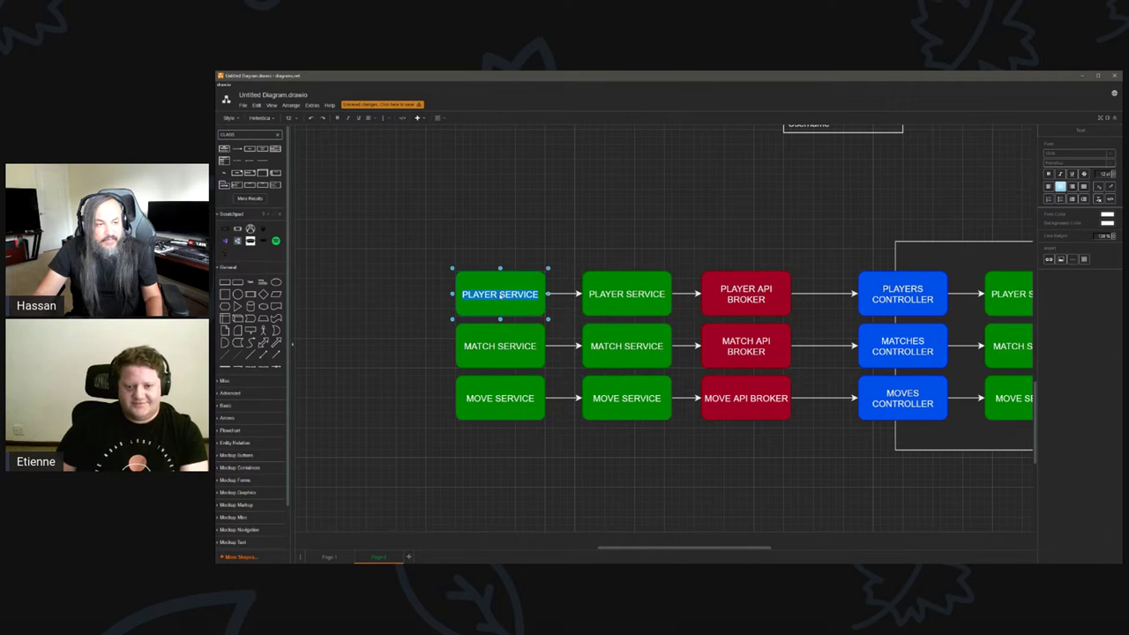
pyautogui.click(513, 291)
pyautogui.write('VIEW')
pyautogui.click(500, 351)
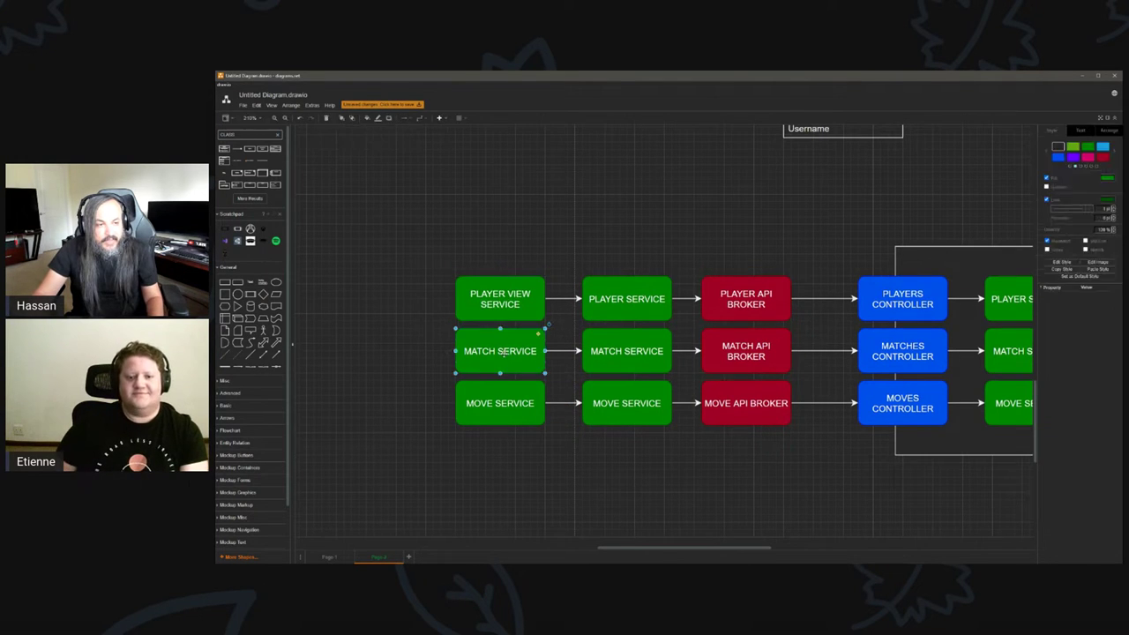
pyautogui.doubleClick(500, 353)
pyautogui.click(498, 352)
pyautogui.write('VIEW')
pyautogui.click(503, 404)
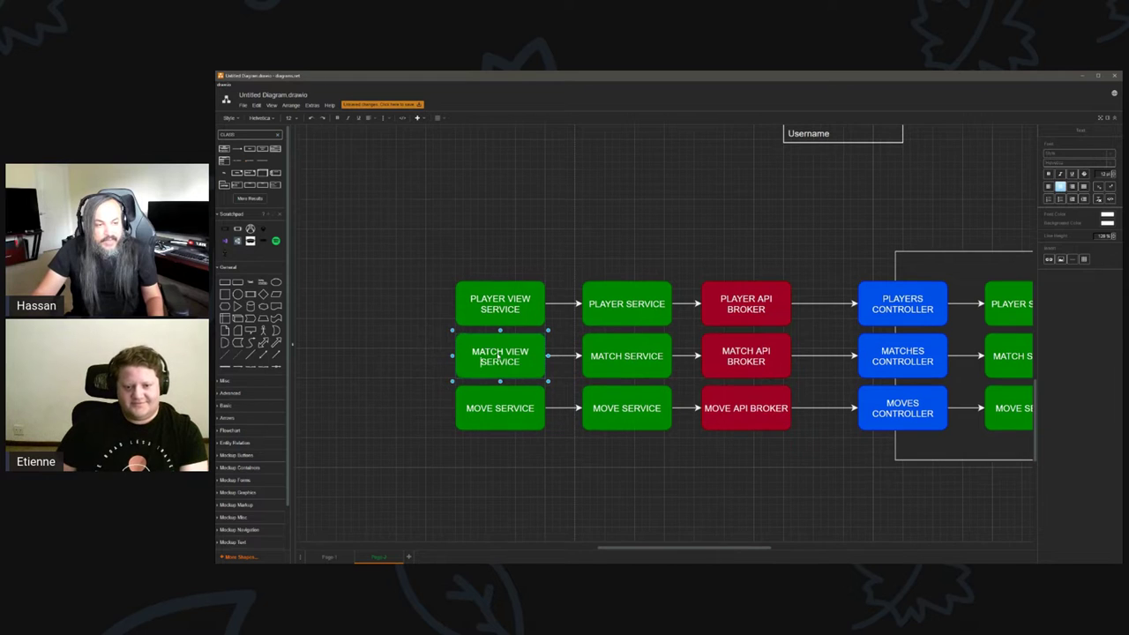
pyautogui.doubleClick(501, 408)
pyautogui.click(492, 408)
pyautogui.write('VIEW')
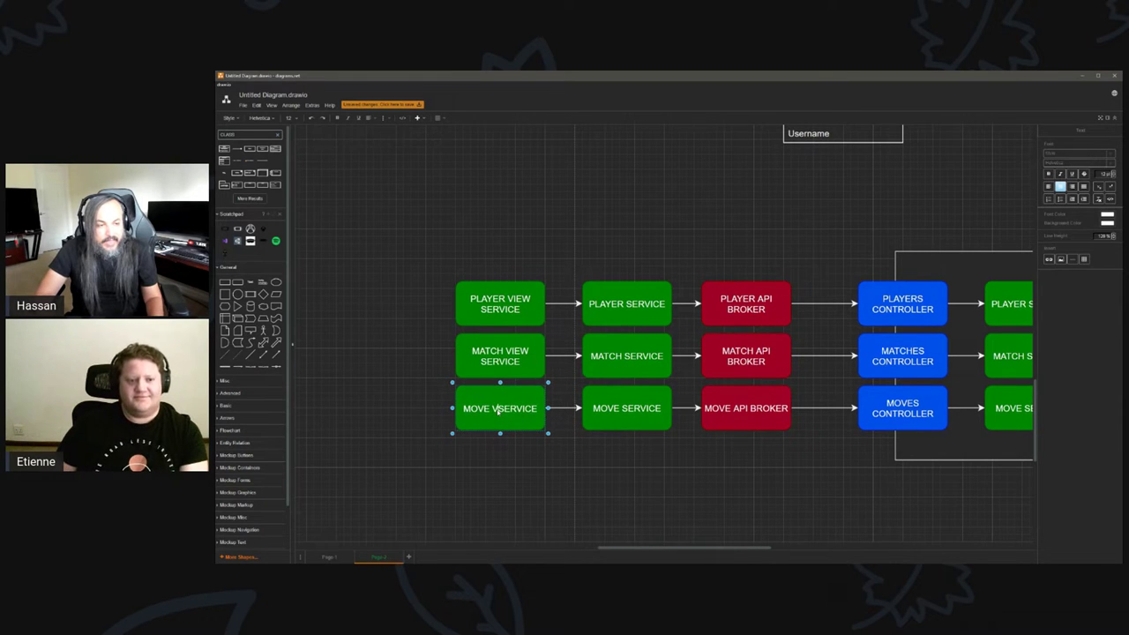
pyautogui.click(507, 468)
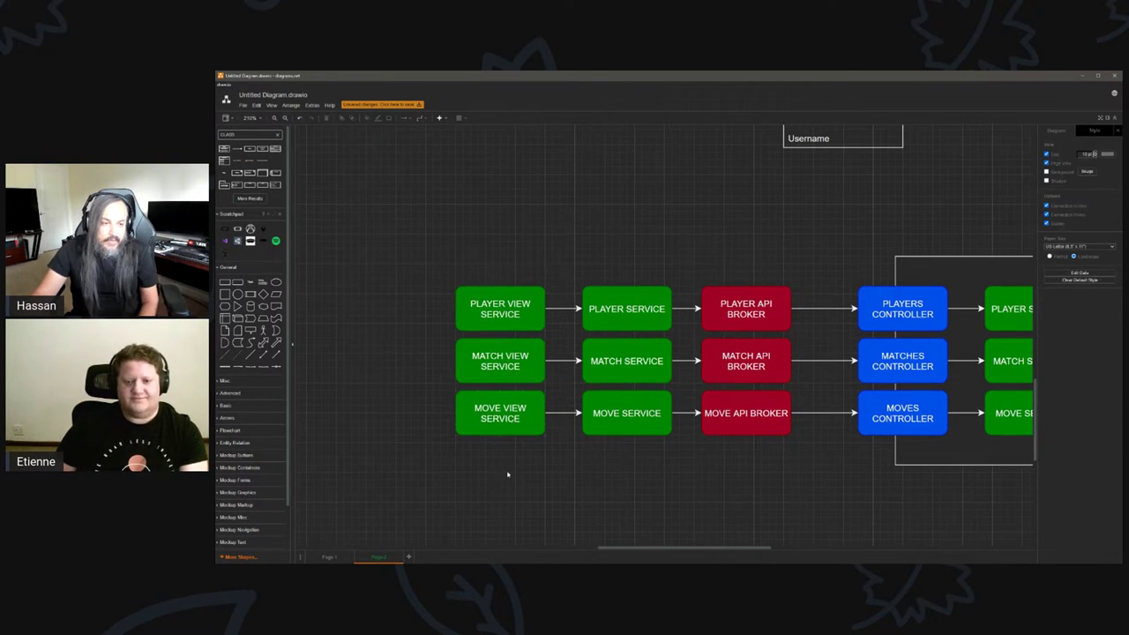
# Shift the column of three view service boxes slightly right, closer to the service boxes.
pyautogui.moveTo(445, 262); pyautogui.dragTo(574, 512)
pyautogui.press('Right')
pyautogui.press('Right')
pyautogui.press('Right')
pyautogui.press('Right')
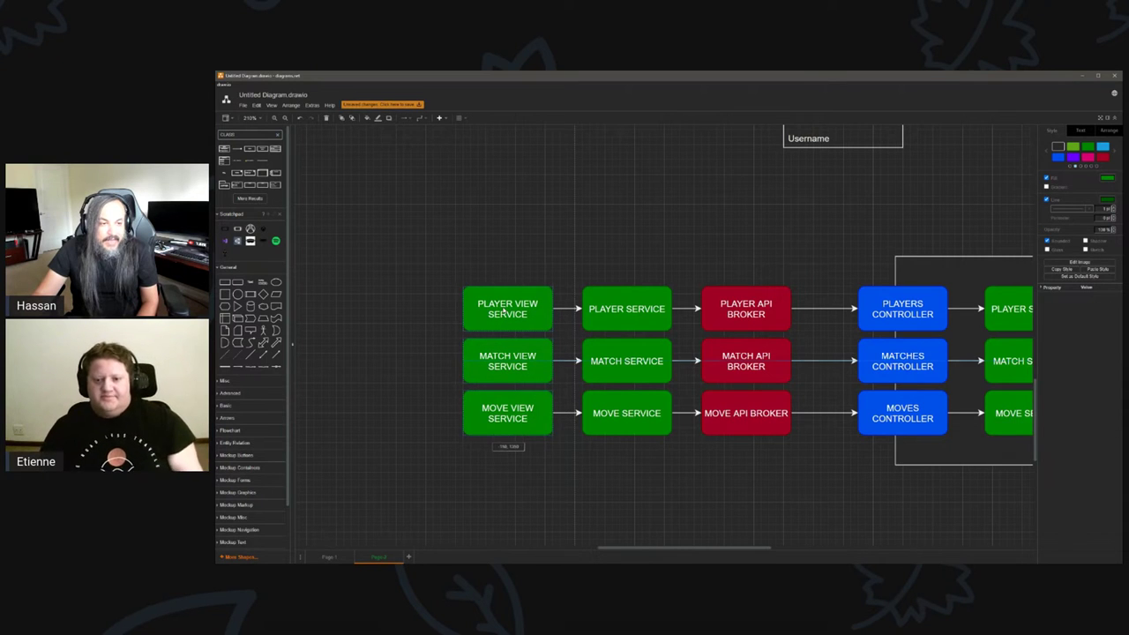
pyautogui.click(540, 472)
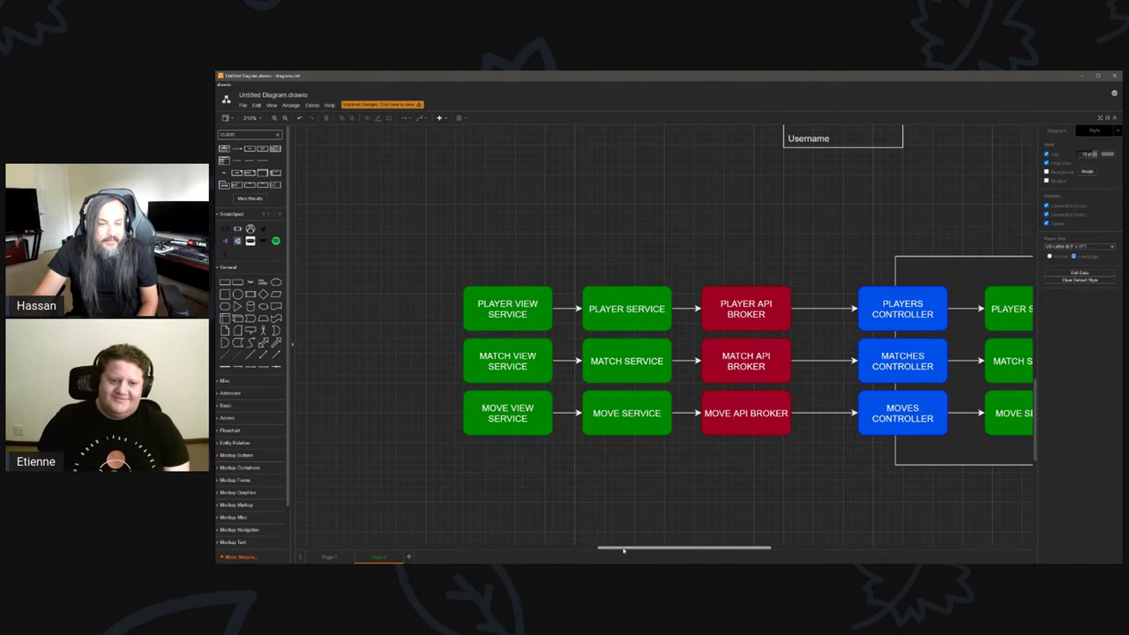
# Duplicate the PLAYER VIEW SERVICE box to the left of the view service column, level with its middle box.
pyautogui.hscroll(-2, 623, 550)
pyautogui.keyDown('ctrl'); pyautogui.scroll(-1, 521, 503); pyautogui.keyUp('ctrl')
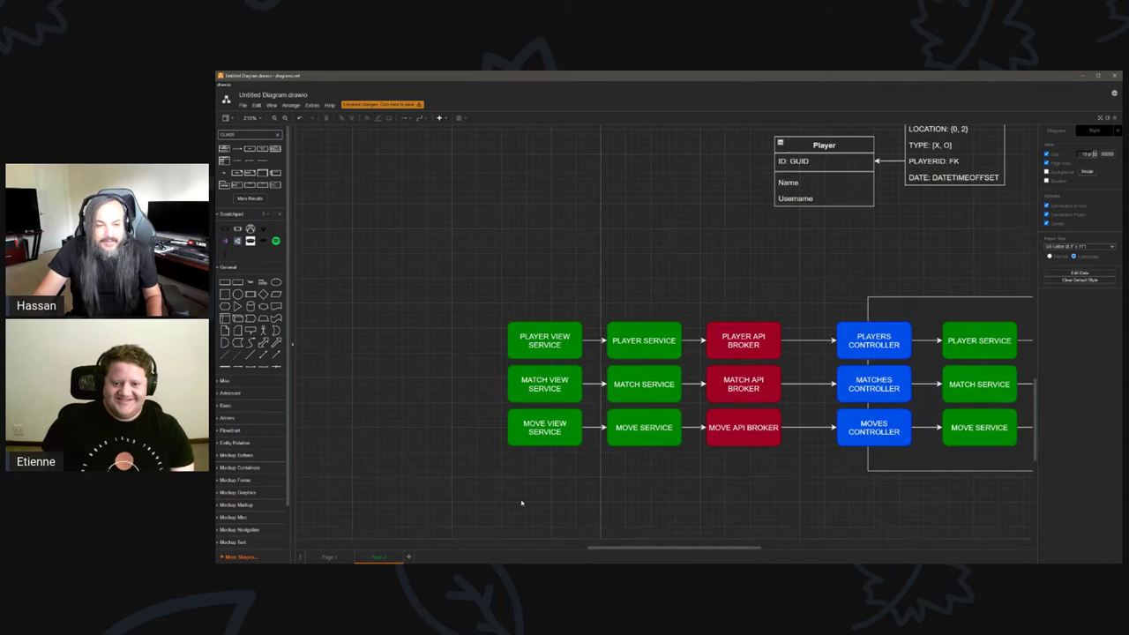
pyautogui.hscroll(-4, 625, 548)
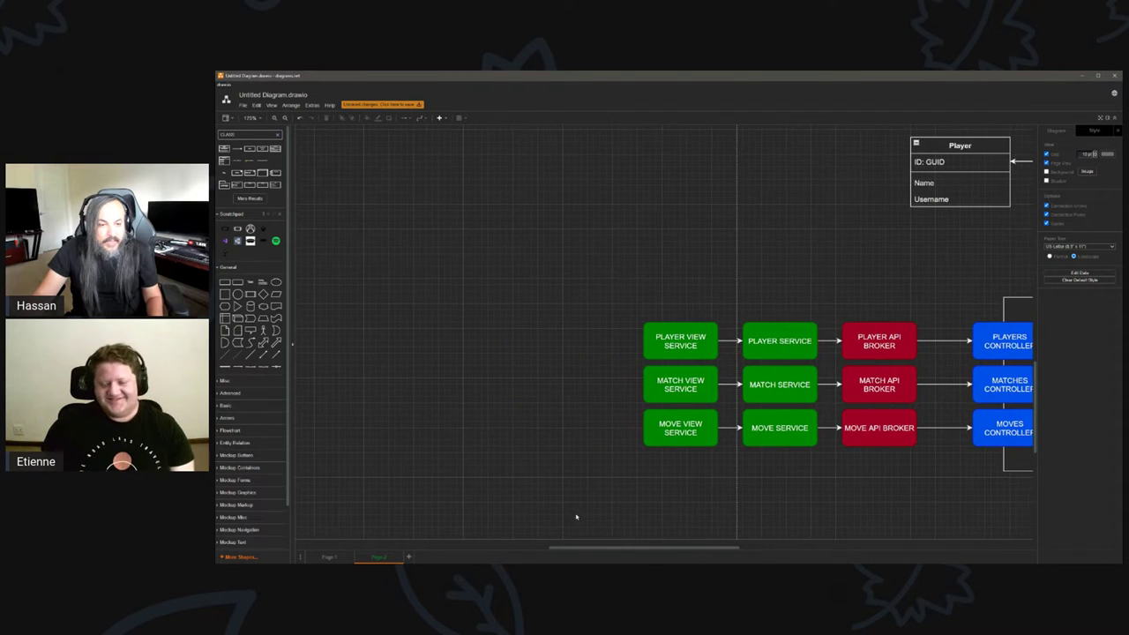
pyautogui.click(680, 340)
pyautogui.keyDown('ctrl'); pyautogui.moveTo(680, 341); pyautogui.dragTo(571, 386); pyautogui.keyUp('ctrl')
# Relabel the duplicated view service box GAME VIEW ORCHESTRATION SERVICE.
pyautogui.doubleClick(569, 387)
pyautogui.write('GAME')
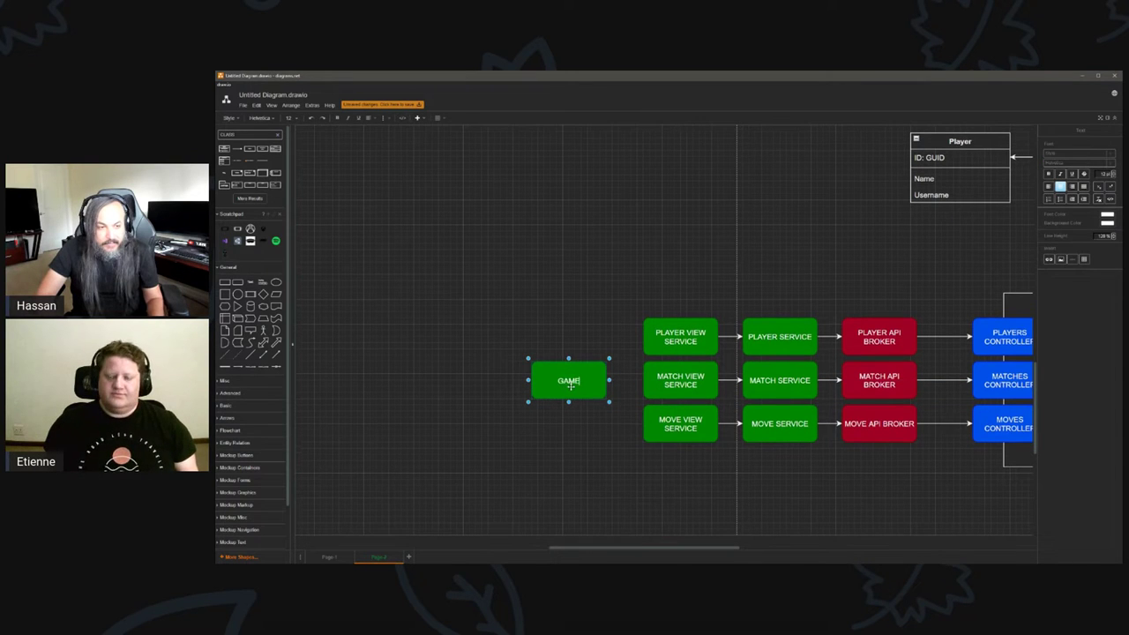
pyautogui.write(' ORCHEST')
pyautogui.press('BackSpace')
pyautogui.press('BackSpace')
pyautogui.press('BackSpace')
pyautogui.press('BackSpace')
pyautogui.press('BackSpace')
pyautogui.press('BackSpace')
pyautogui.press('BackSpace')
pyautogui.write('VI')
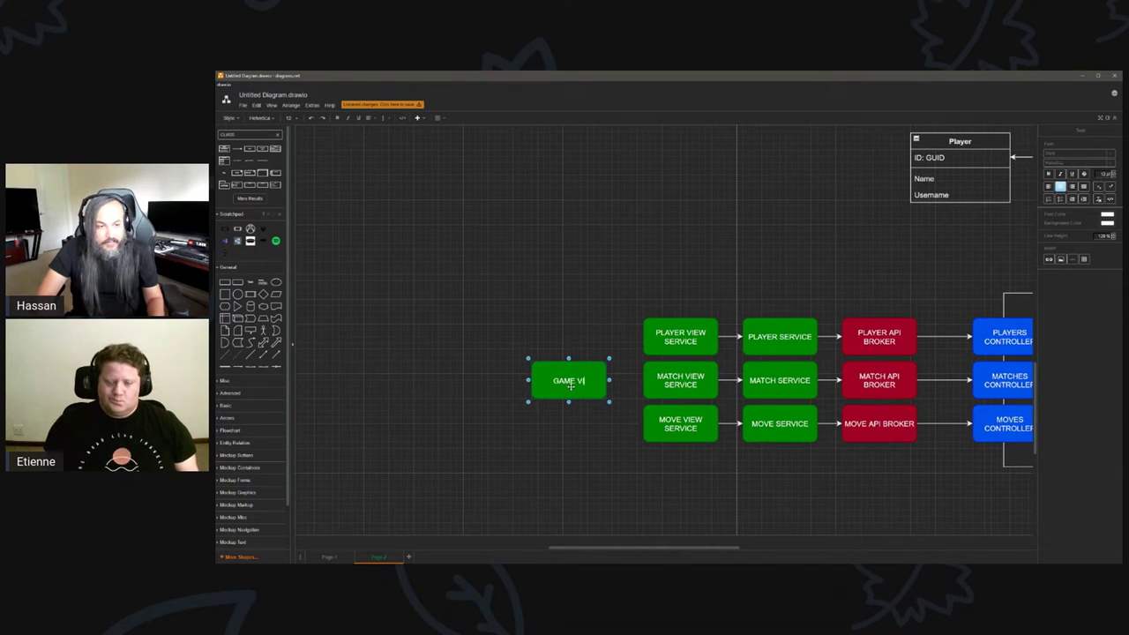
pyautogui.write('EW ORCHESTRATI')
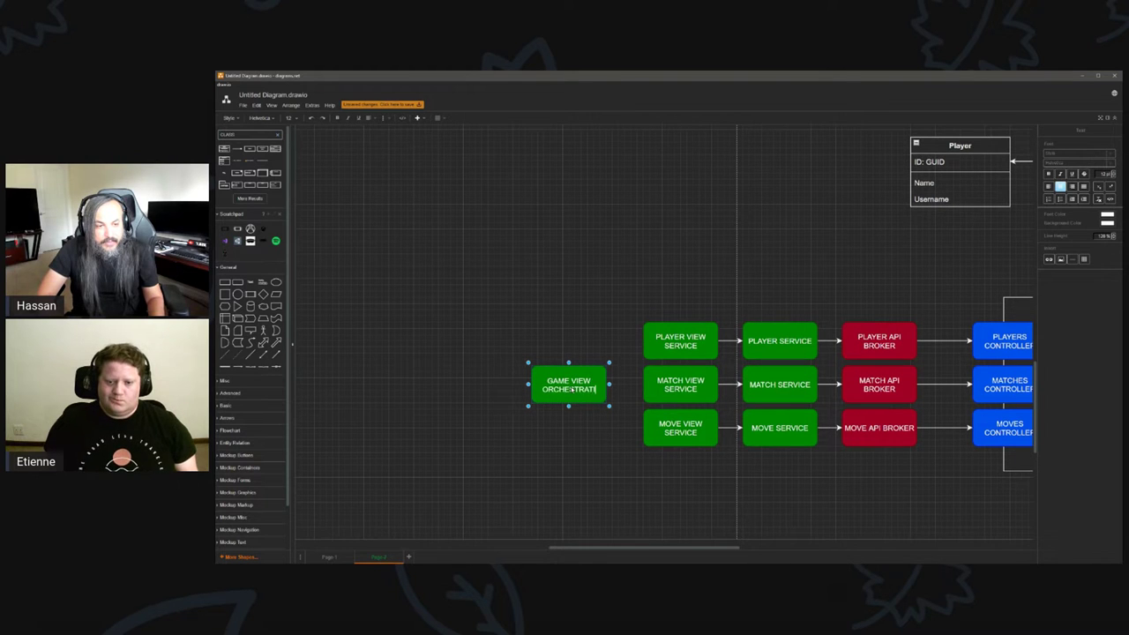
pyautogui.write('ON SERVICE')
pyautogui.press('Escape')
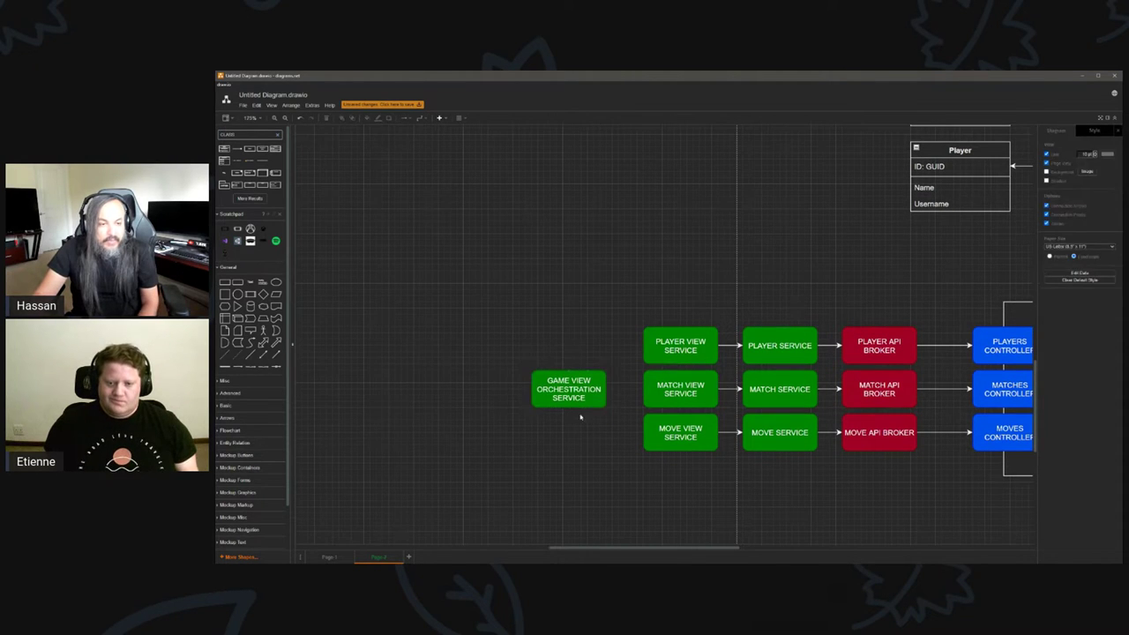
# Connect the GAME VIEW ORCHESTRATION SERVICE box with arrows to the player, match and move view services.
pyautogui.moveTo(611, 389); pyautogui.dragTo(646, 345)
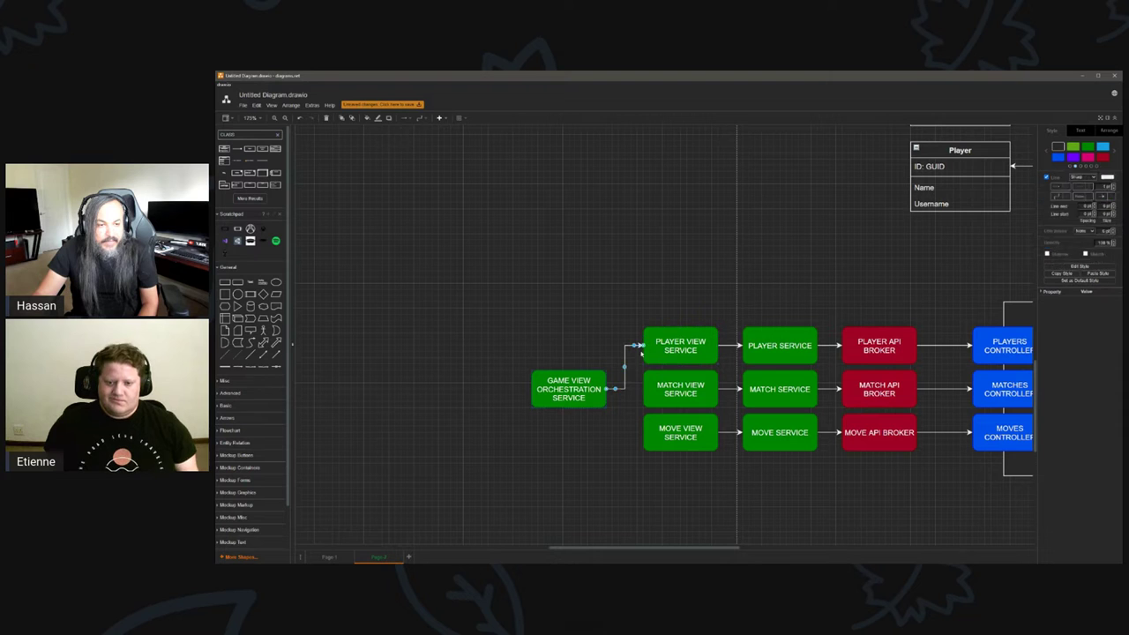
pyautogui.click(602, 385)
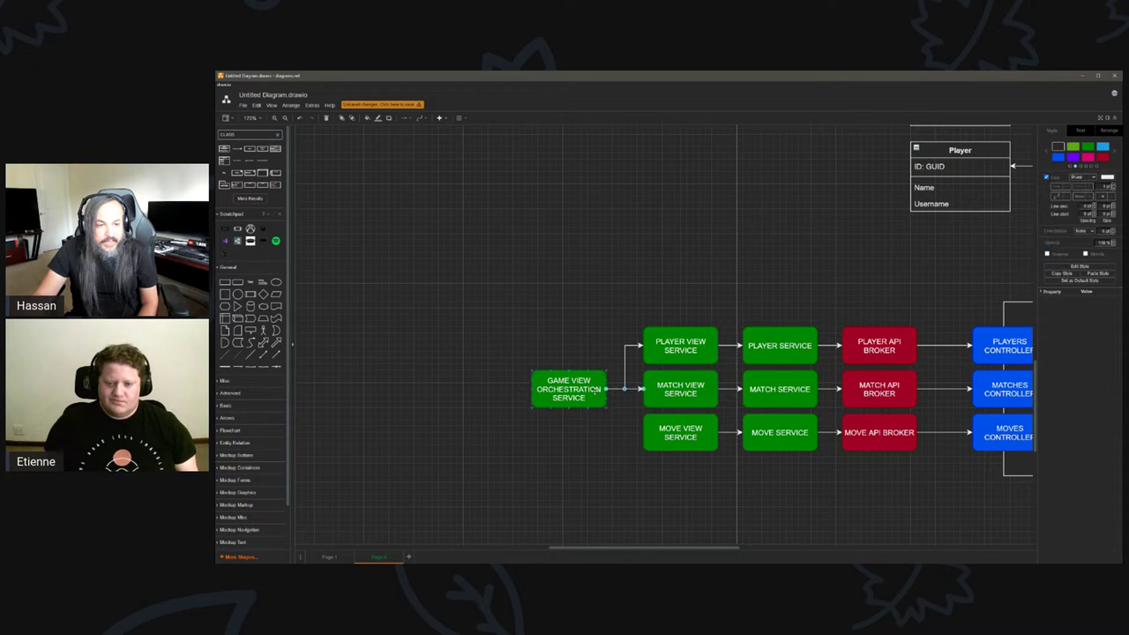
pyautogui.moveTo(611, 389); pyautogui.dragTo(649, 433)
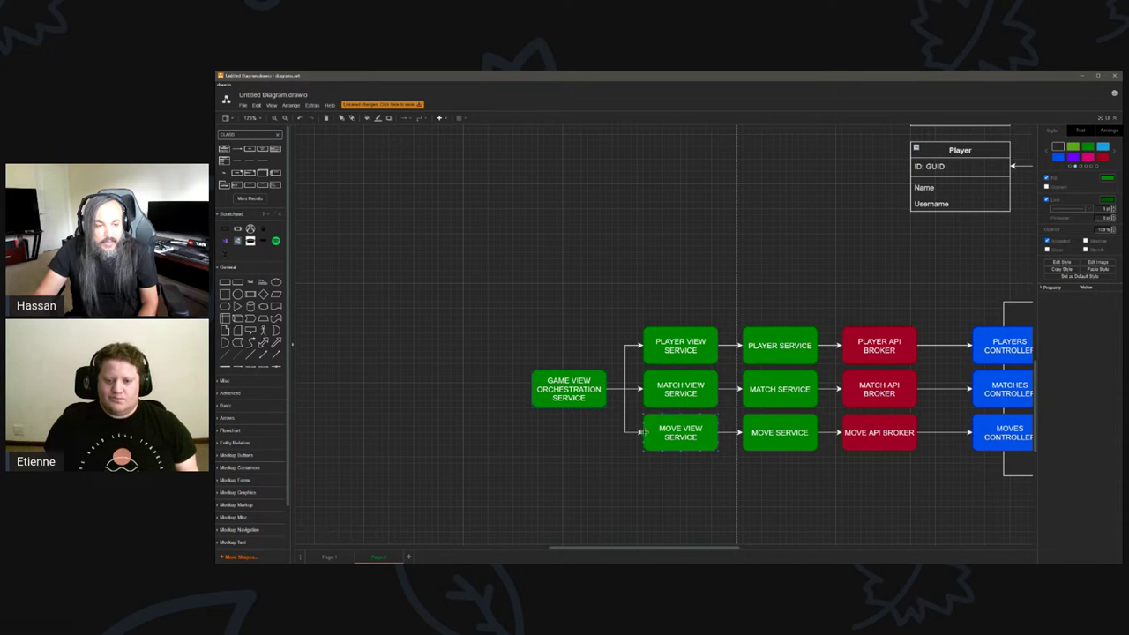
pyautogui.click(578, 451)
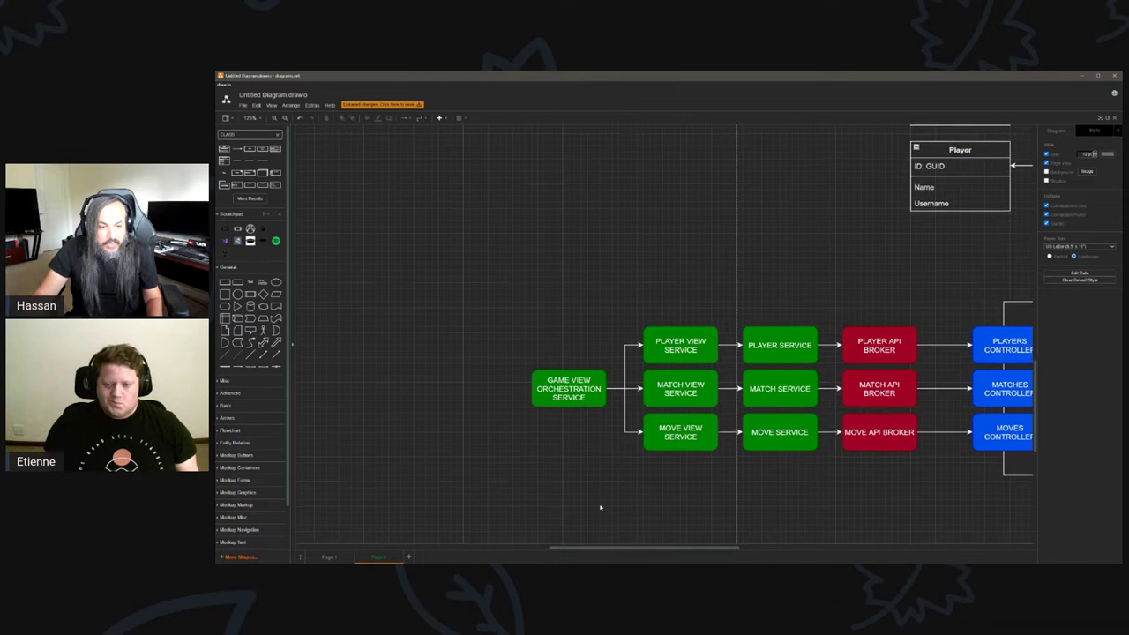
# Add a square left of the GAME VIEW ORCHESTRATION SERVICE box and label it COMPONENT.
pyautogui.scroll(-2, 600, 504)
pyautogui.scroll(1, 547, 432)
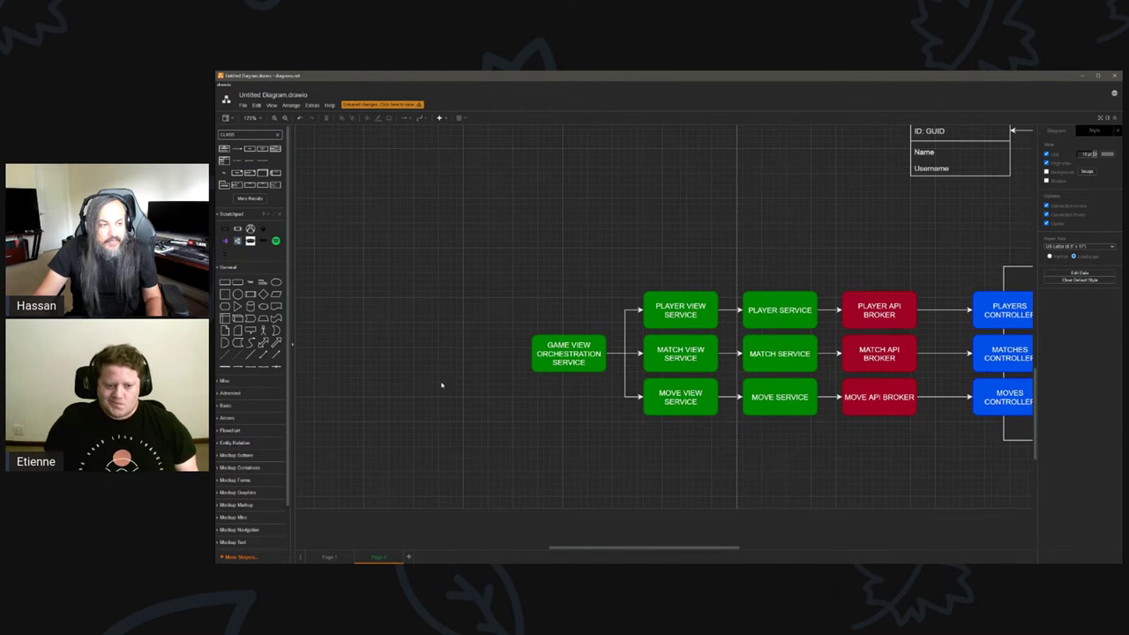
pyautogui.moveTo(226, 294); pyautogui.dragTo(476, 400)
pyautogui.moveTo(427, 351); pyautogui.dragTo(449, 355)
pyautogui.doubleClick(448, 352)
pyautogui.write('COM')
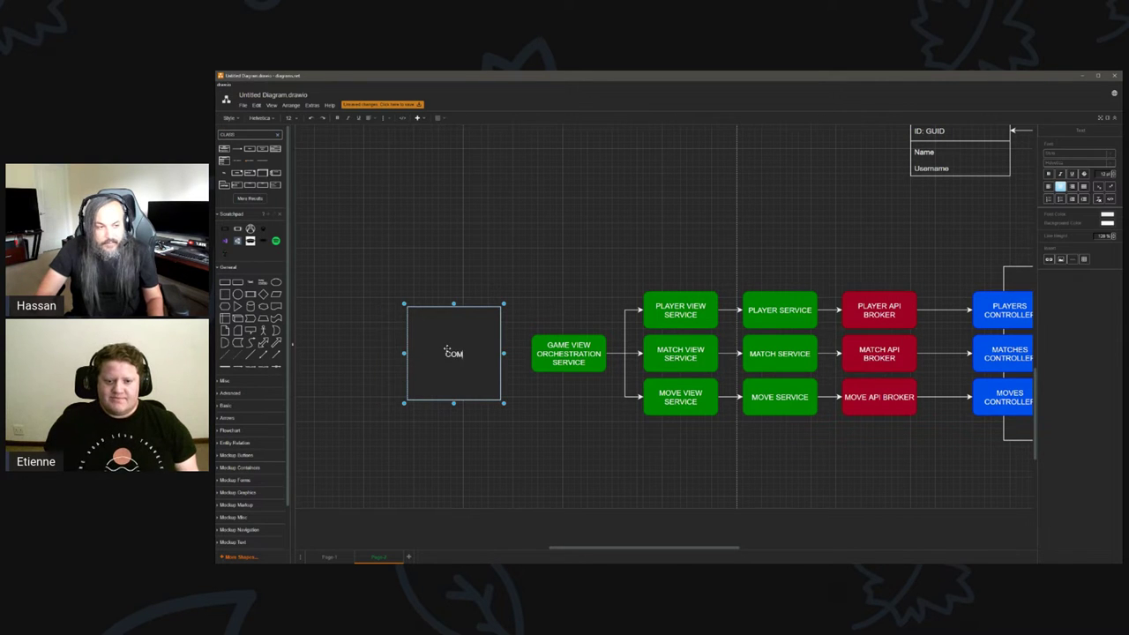
pyautogui.write('PONENT')
pyautogui.click(457, 464)
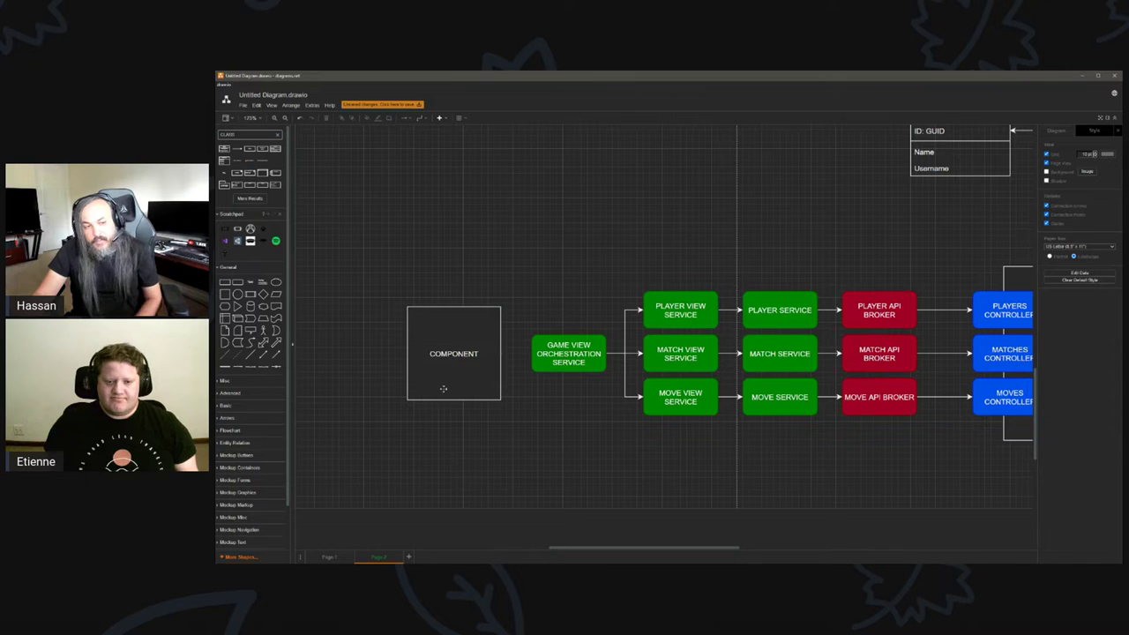
# Nudge the COMPONENT square slightly left and connect it with an arrow to the GAME VIEW ORCHESTRATION SERVICE box.
pyautogui.moveTo(443, 388); pyautogui.dragTo(437, 388)
pyautogui.moveTo(501, 353); pyautogui.dragTo(565, 353)
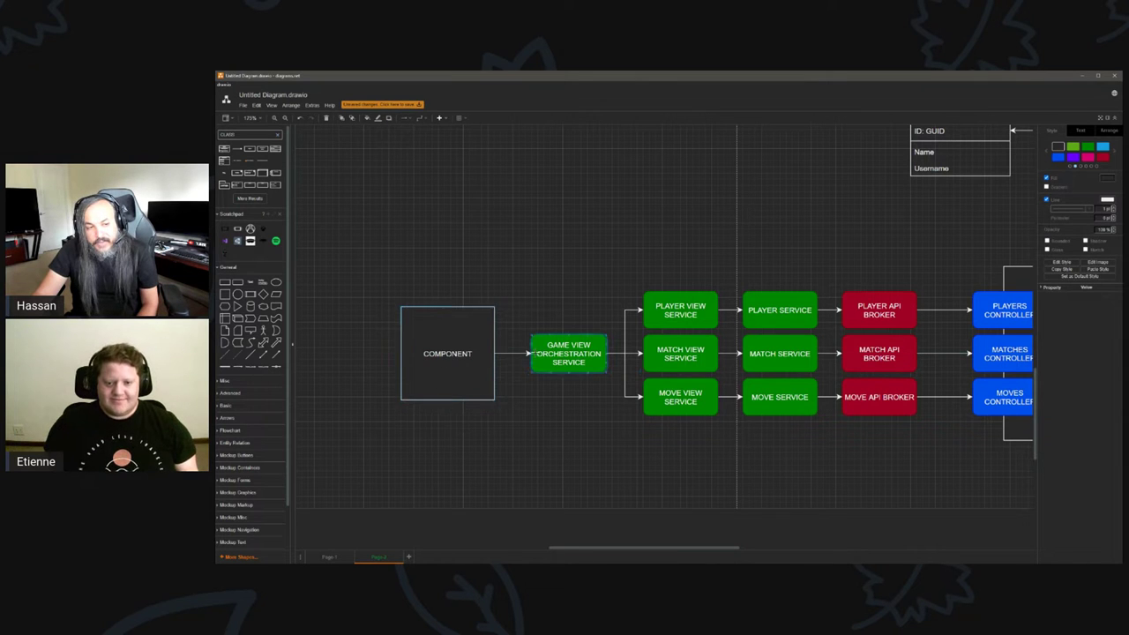
pyautogui.click(572, 435)
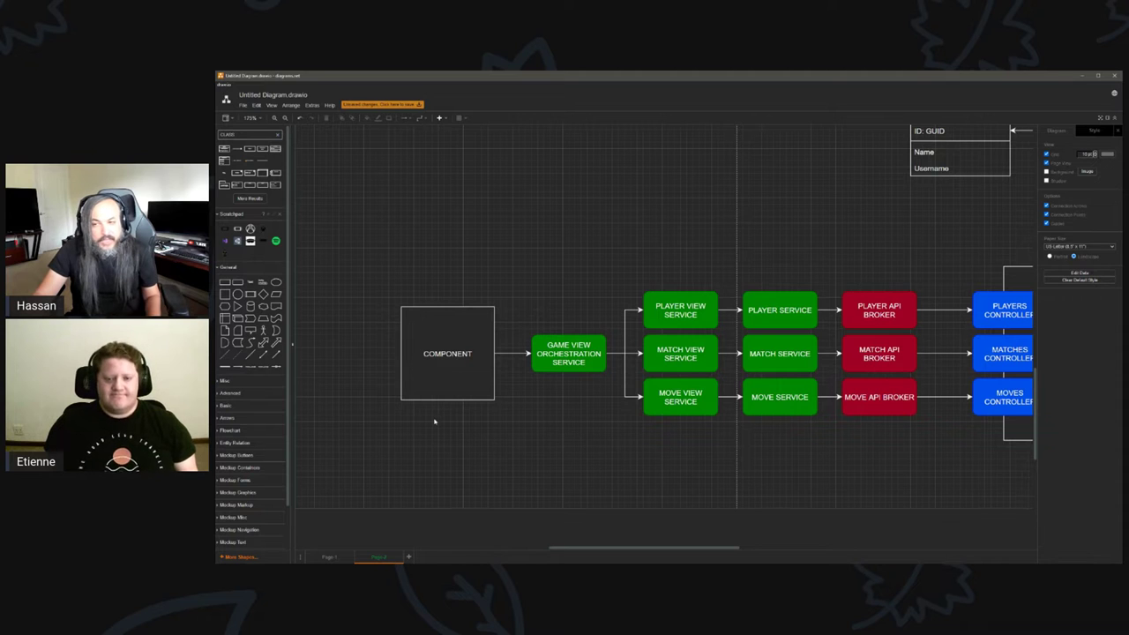
pyautogui.keyDown('ctrl'); pyautogui.scroll(4, 379, 418); pyautogui.keyUp('ctrl')
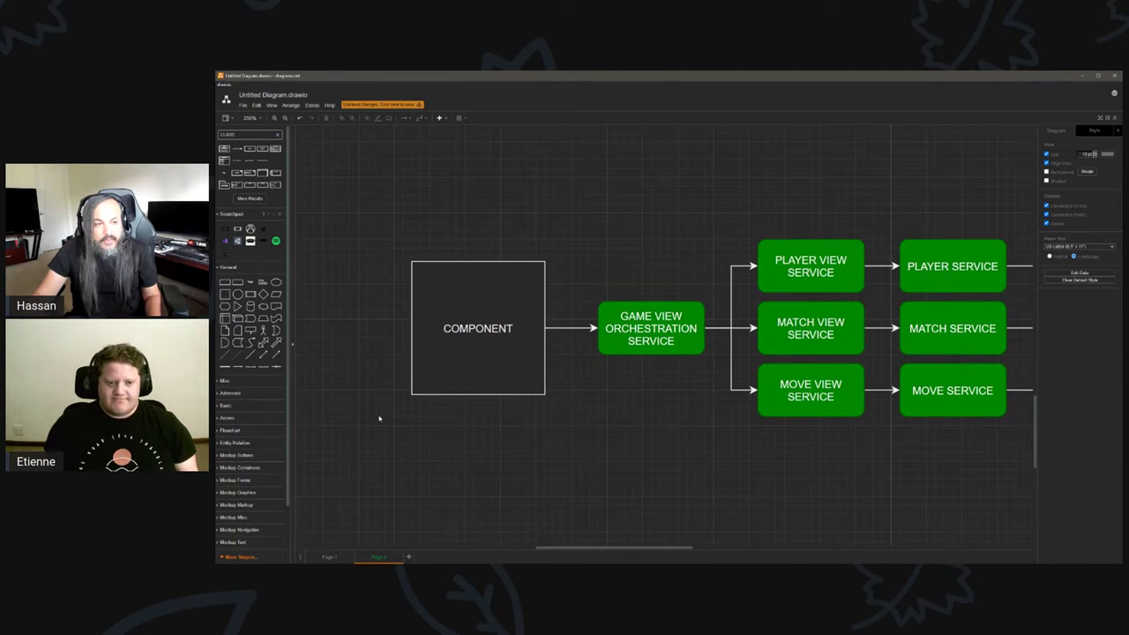
pyautogui.keyDown('ctrl'); pyautogui.scroll(-4, 379, 418); pyautogui.keyUp('ctrl')
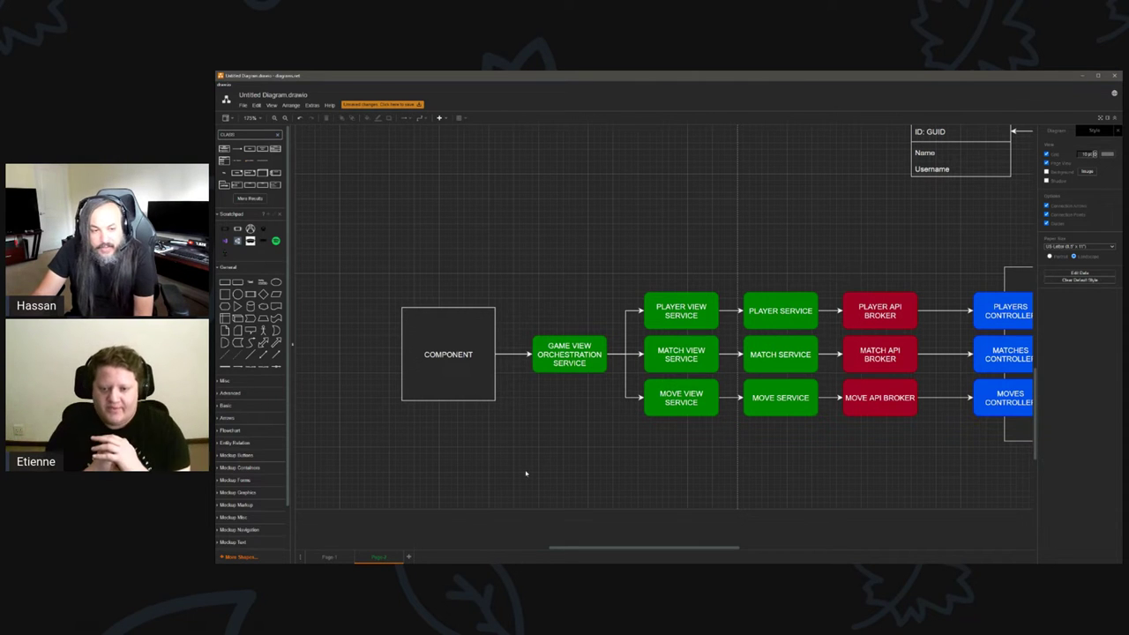
# Duplicate the outline rectangle behind the controllers, place the copy over the client-side services and API brokers, and send it to the back.
pyautogui.click(966, 305)
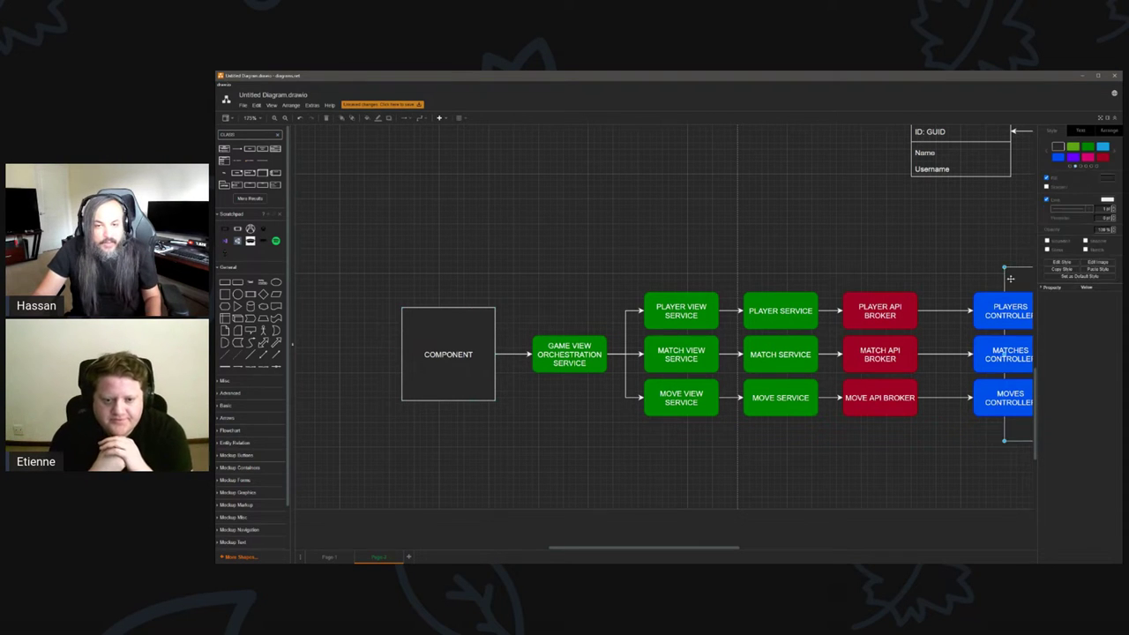
pyautogui.hscroll(3, 971, 300)
pyautogui.moveTo(979, 298); pyautogui.dragTo(628, 303)
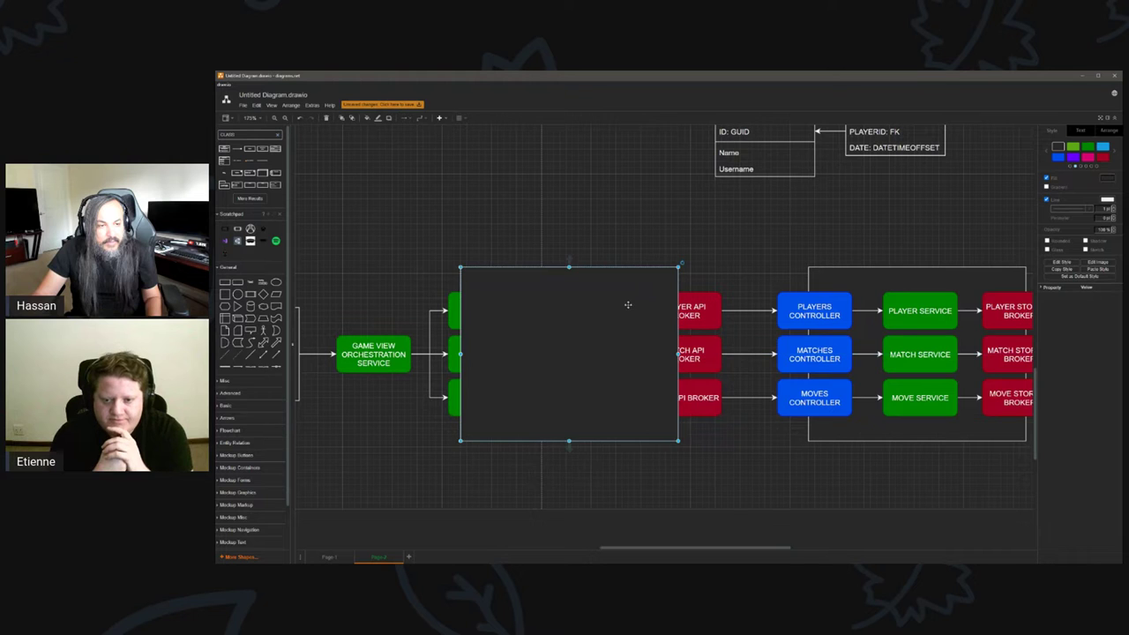
pyautogui.rightClick(629, 384)
pyautogui.click(653, 469)
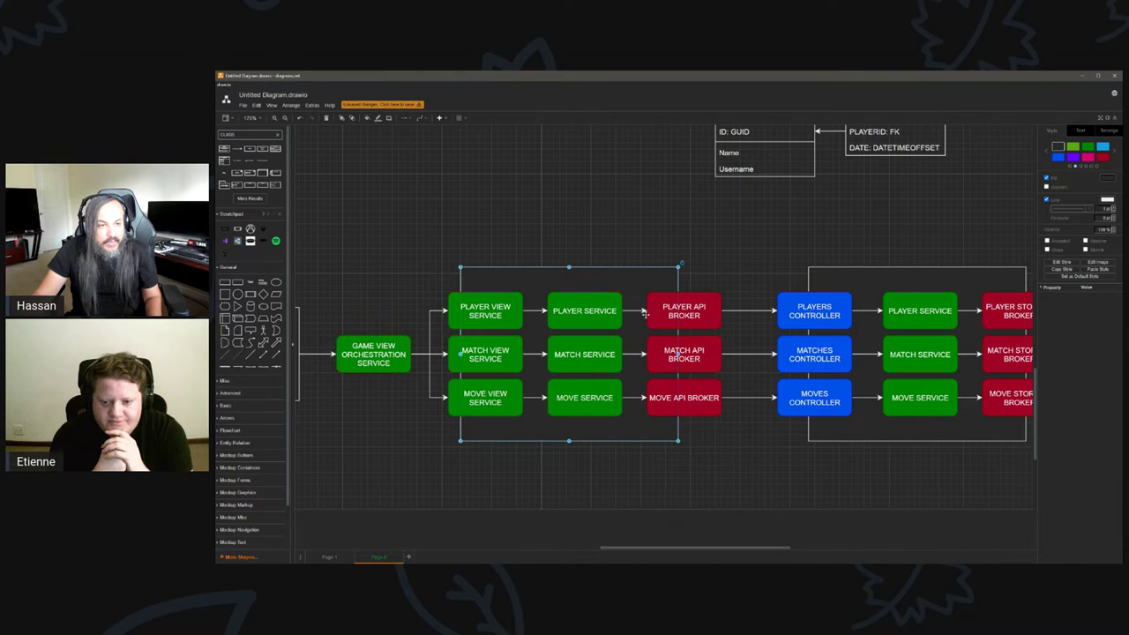
pyautogui.click(612, 232)
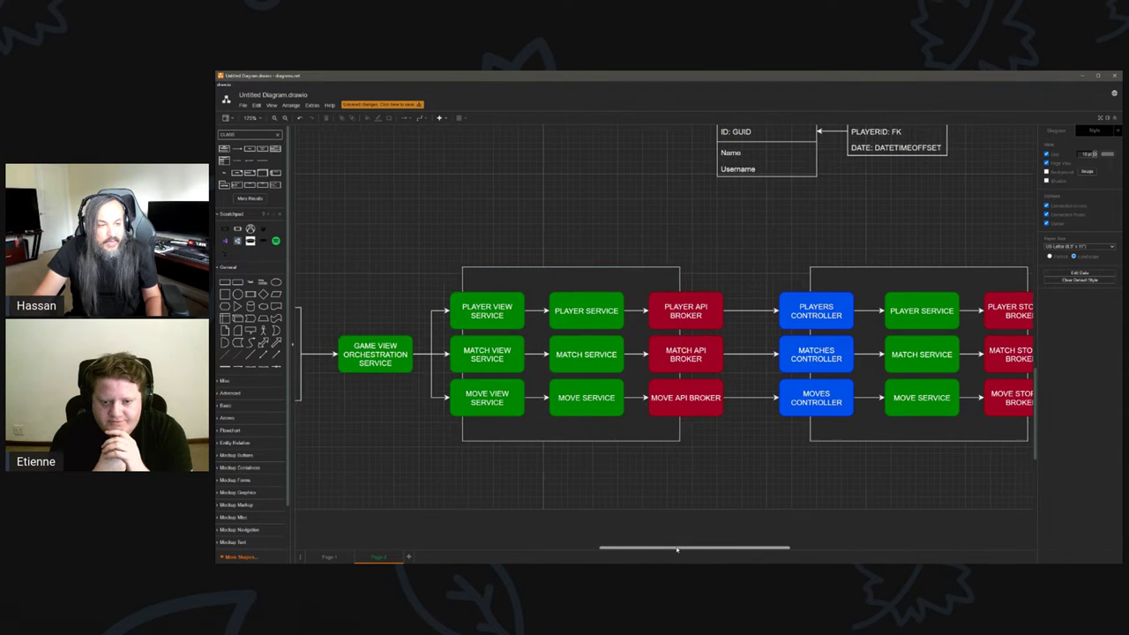
# Delete the outline rectangle copy behind the view services and API brokers.
pyautogui.hscroll(-8, 747, 332)
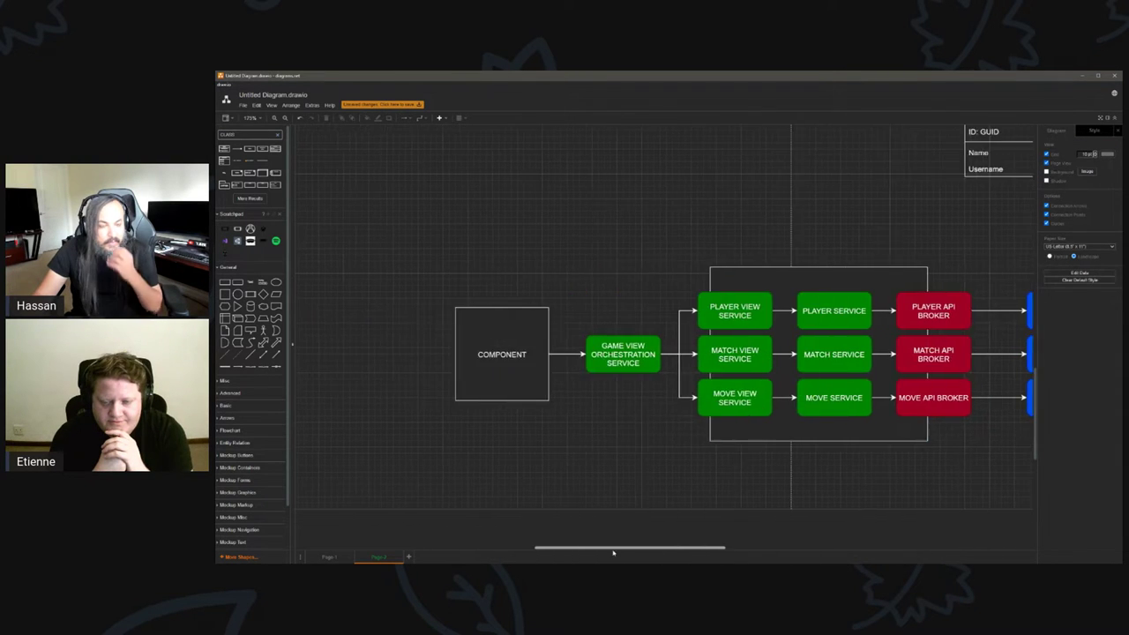
pyautogui.click(822, 285)
pyautogui.click(825, 287)
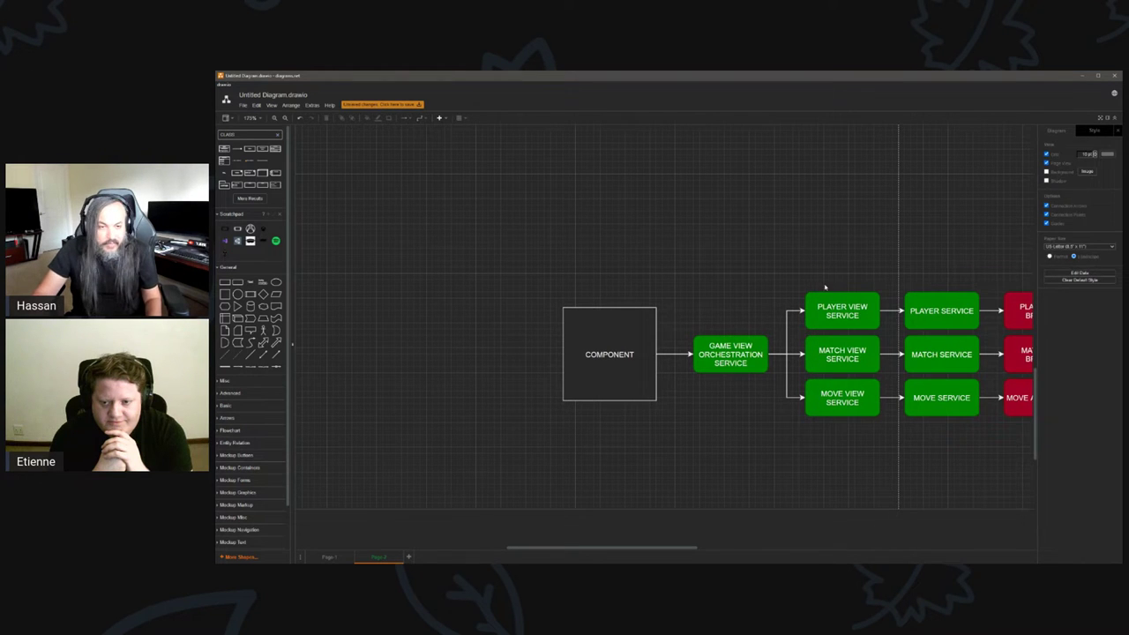
# Delete the arrow from COMPONENT to GAME VIEW ORCHESTRATION SERVICE and move the COMPONENT square further left and upward.
pyautogui.click(618, 318)
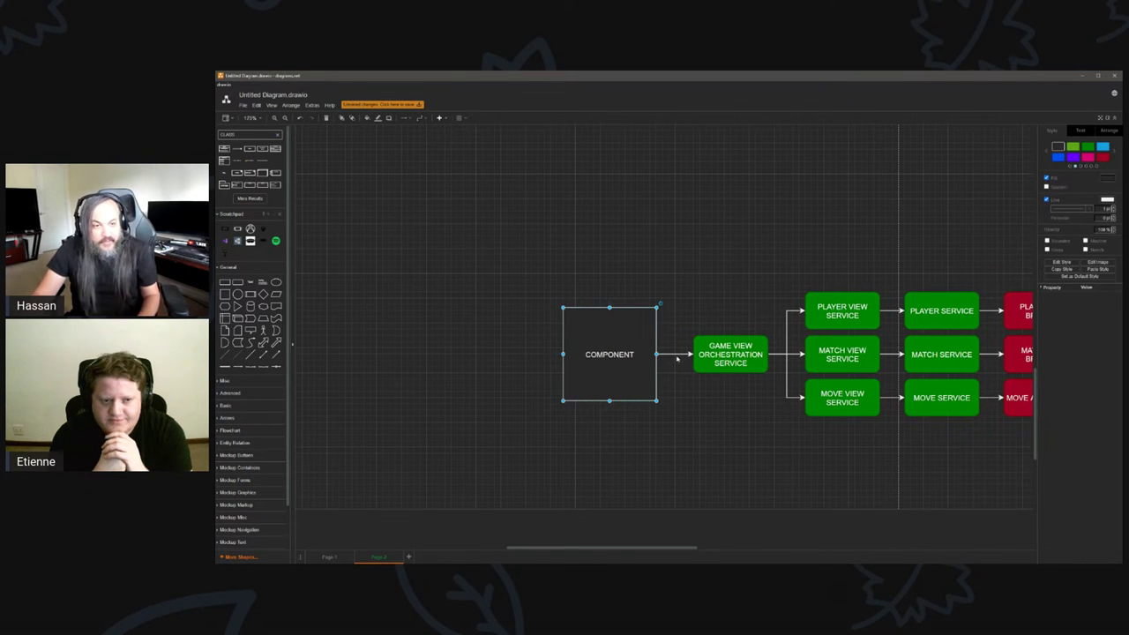
pyautogui.click(677, 357)
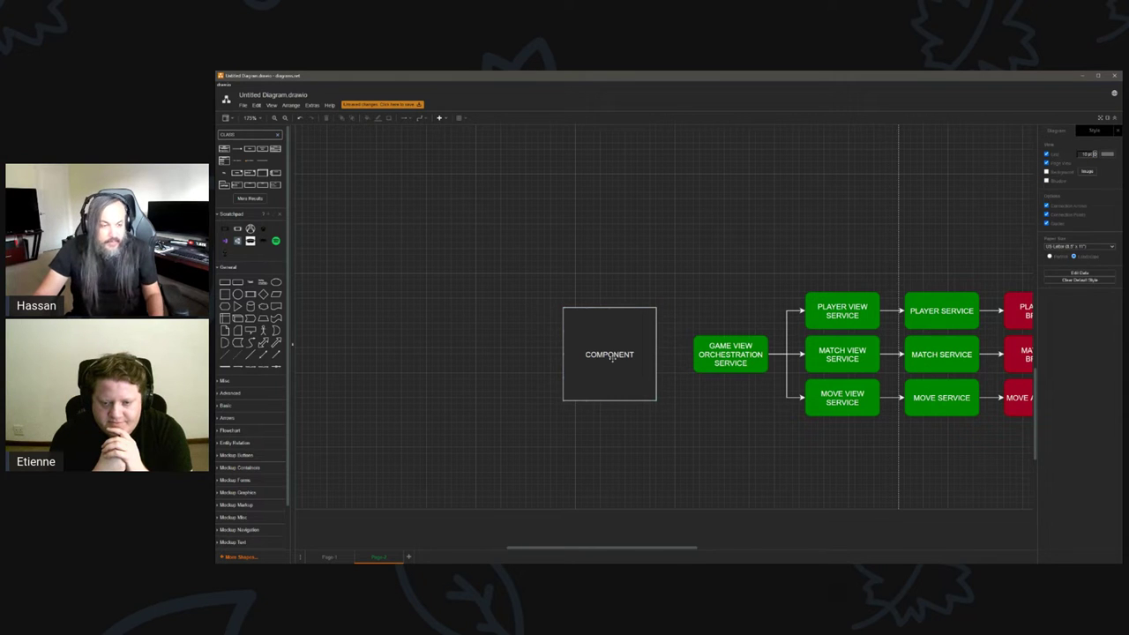
pyautogui.moveTo(611, 357); pyautogui.dragTo(443, 260)
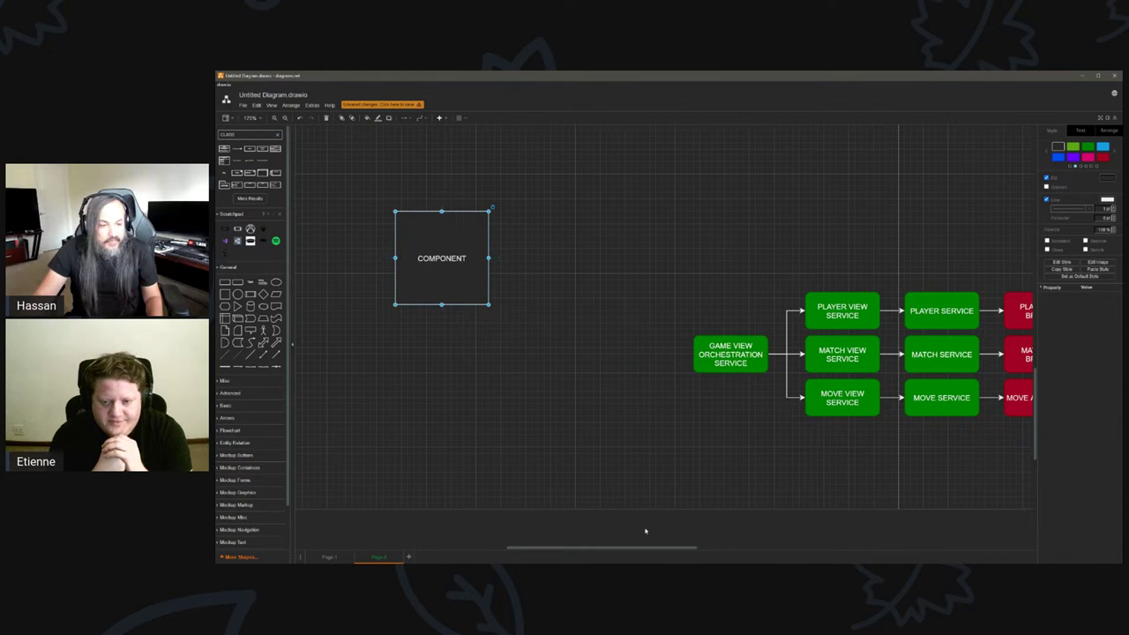
pyautogui.hscroll(-5, 644, 530)
pyautogui.moveTo(640, 260); pyautogui.dragTo(584, 284)
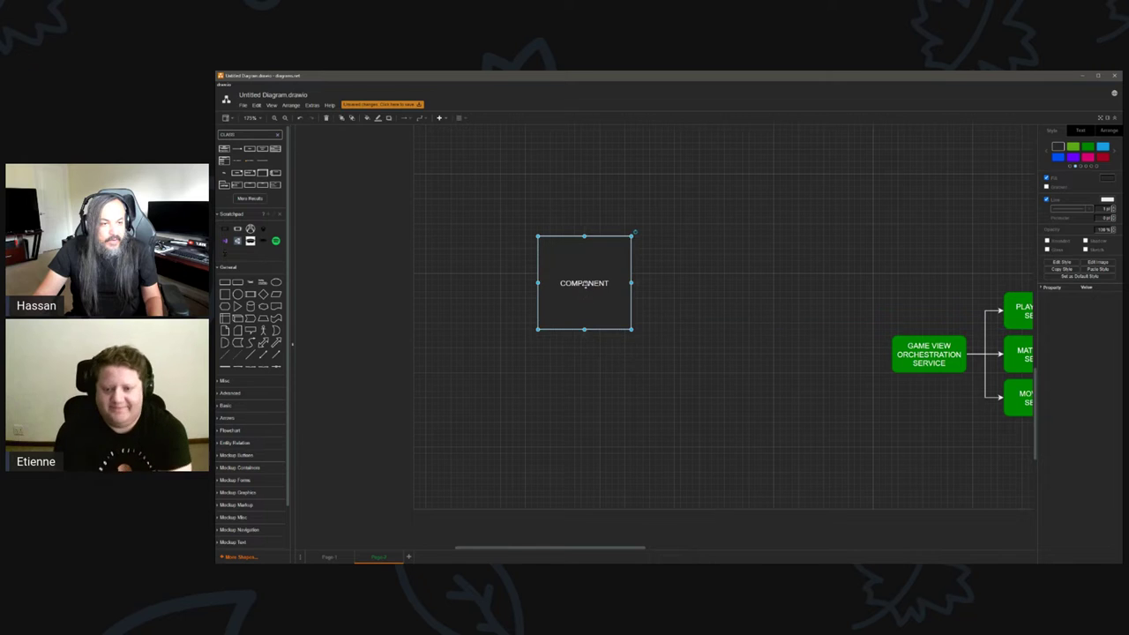
# Relabel the COMPONENT square BLOCK COMPONENT.
pyautogui.doubleClick(585, 284)
pyautogui.write('BLOCK')
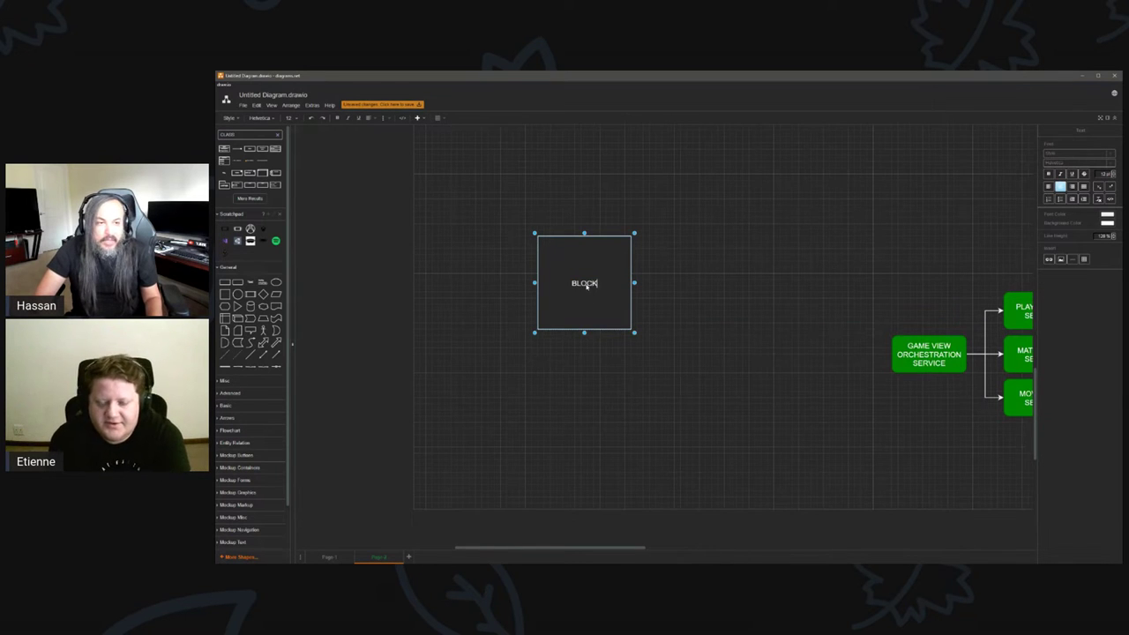
pyautogui.write(' COMPONENT')
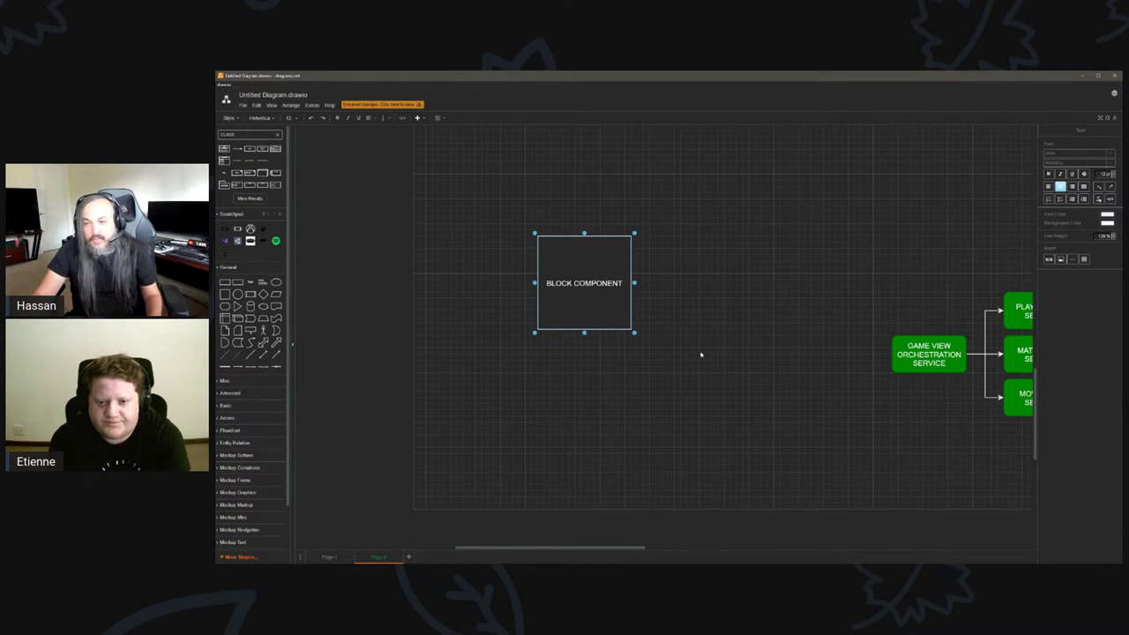
pyautogui.click(702, 357)
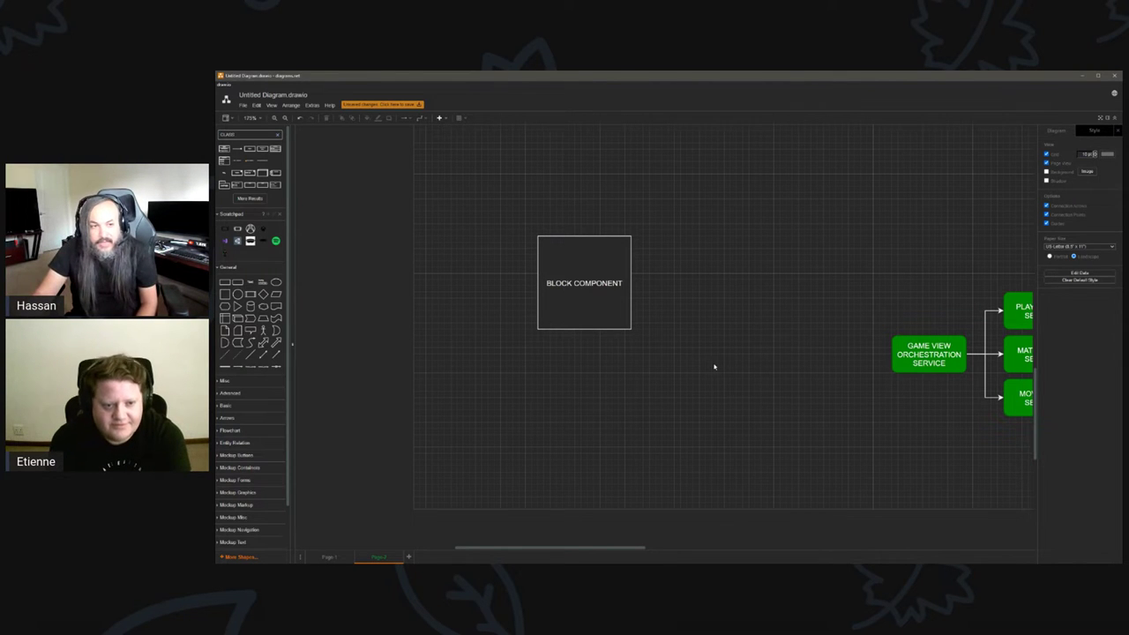
# Duplicate the BLOCK COMPONENT square directly below it and label the copy MATCH COMPONENT.
pyautogui.moveTo(605, 338); pyautogui.dragTo(573, 418)
pyautogui.doubleClick(589, 416)
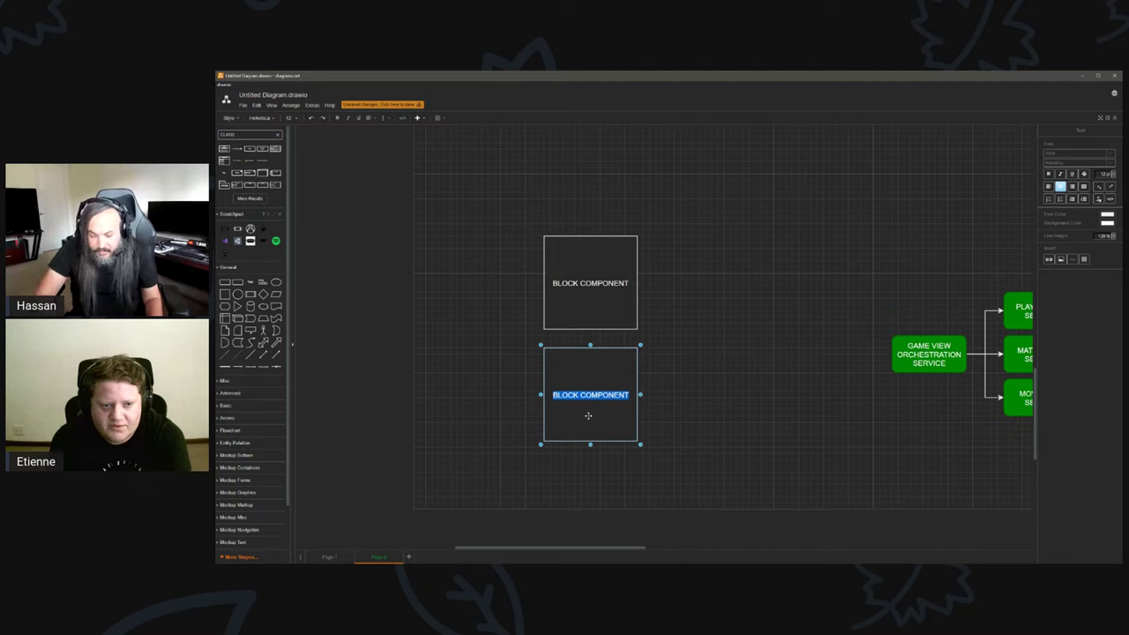
pyautogui.write('MATC')
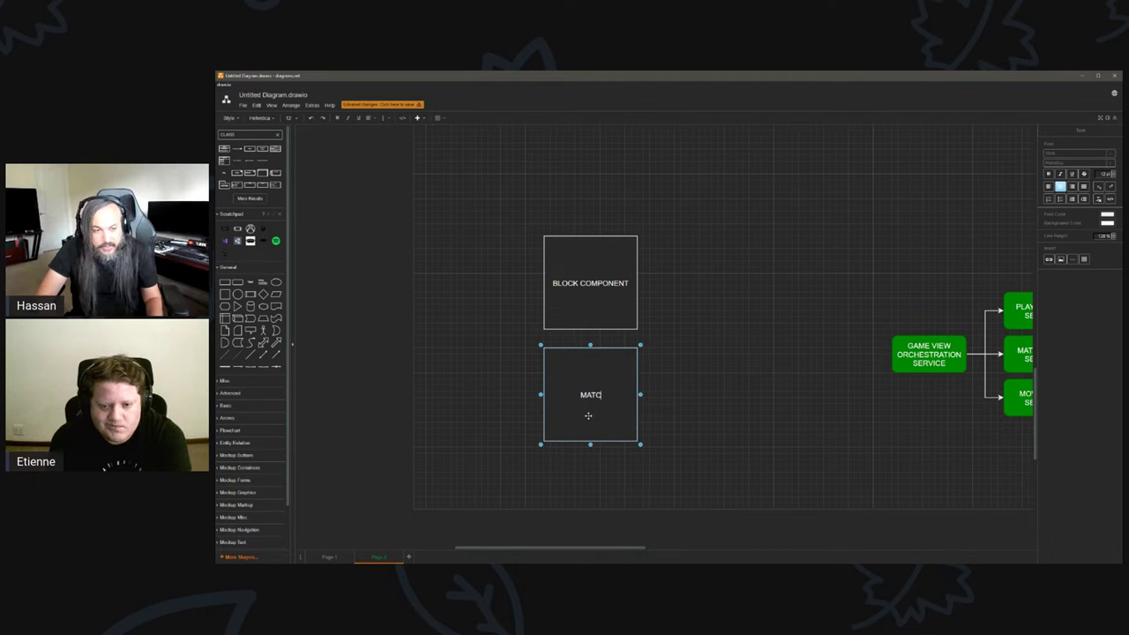
pyautogui.write('H COMPONENT')
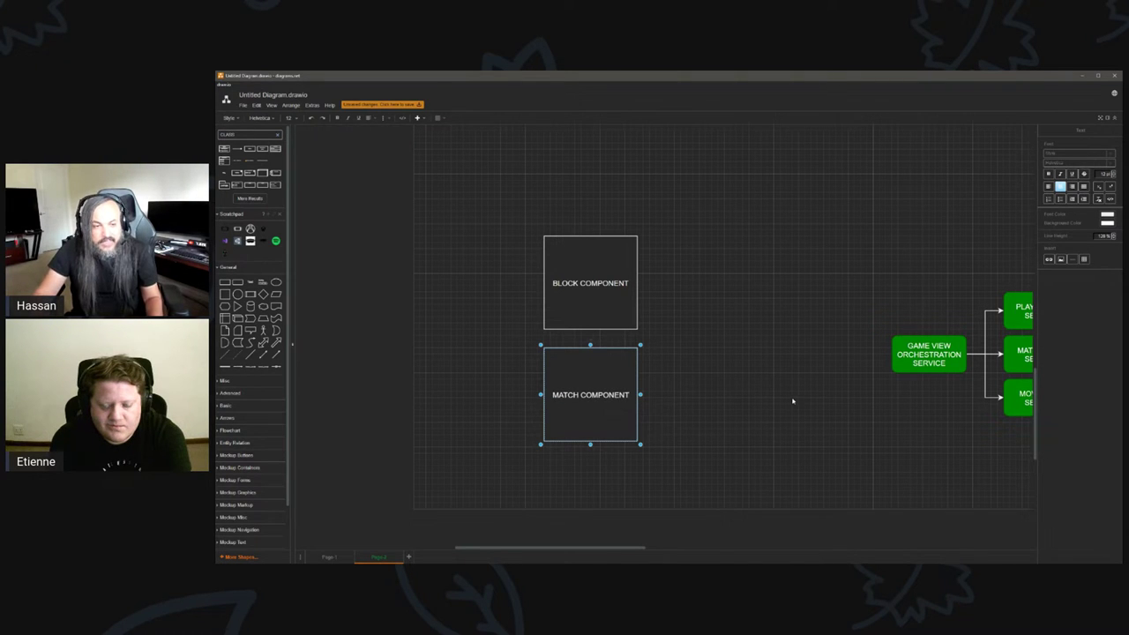
pyautogui.click(792, 401)
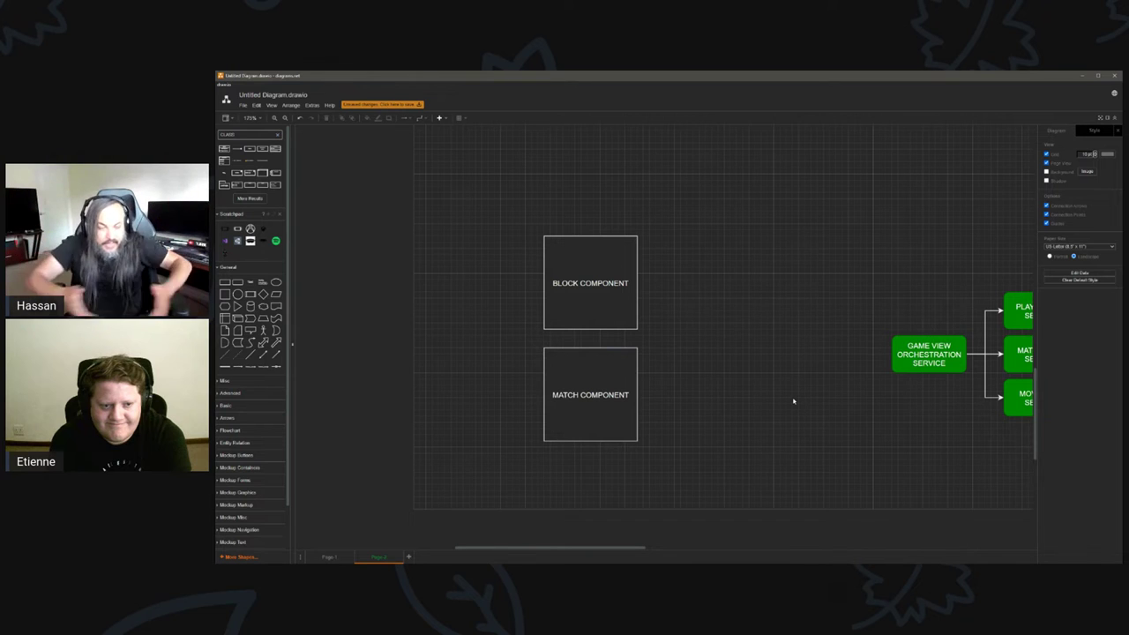
# Duplicate the BLOCK COMPONENT square to its upper right and label the copy PLAYER COMPONENT.
pyautogui.keyDown('ctrl'); pyautogui.moveTo(623, 306); pyautogui.dragTo(766, 261); pyautogui.keyUp('ctrl')
pyautogui.doubleClick(733, 239)
pyautogui.press('BackSpace')
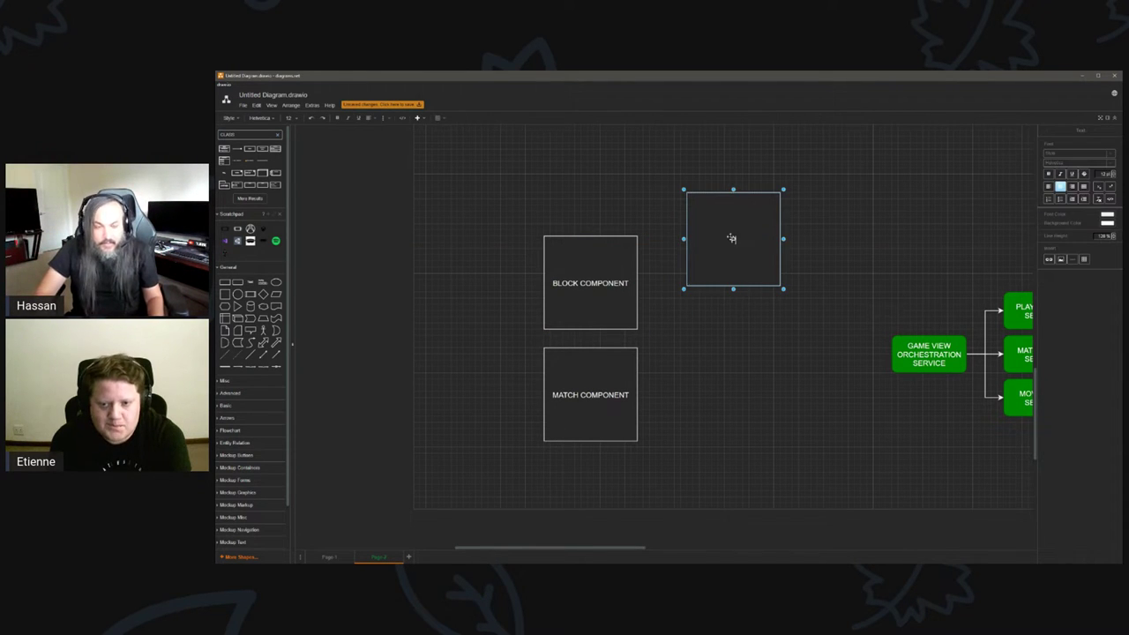
pyautogui.write('PLAYER COMPONENT')
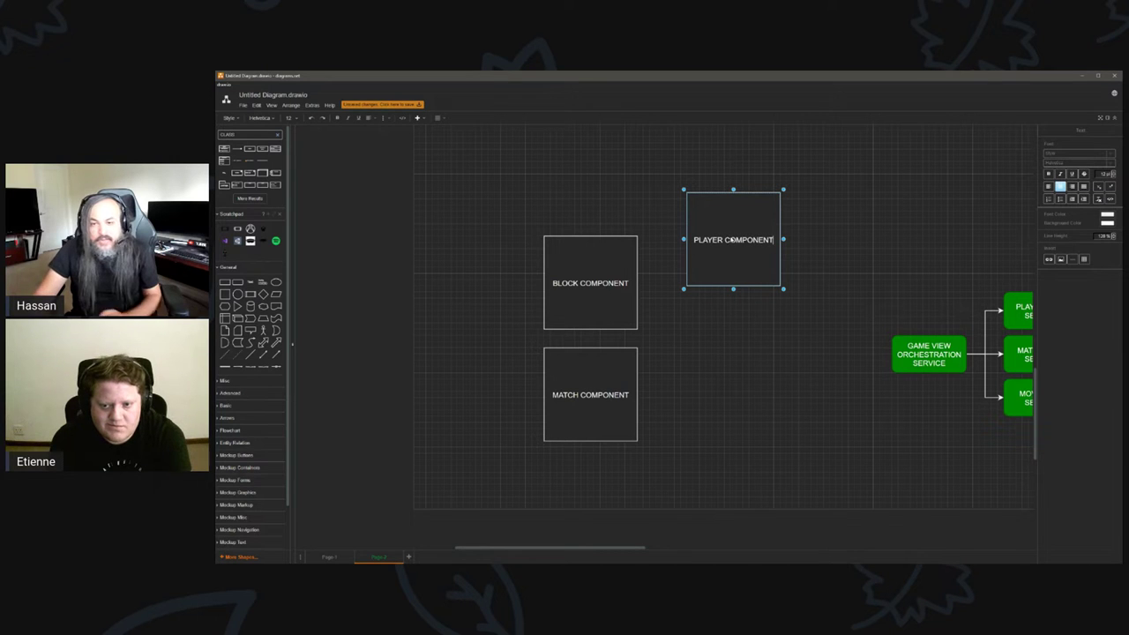
pyautogui.click(754, 302)
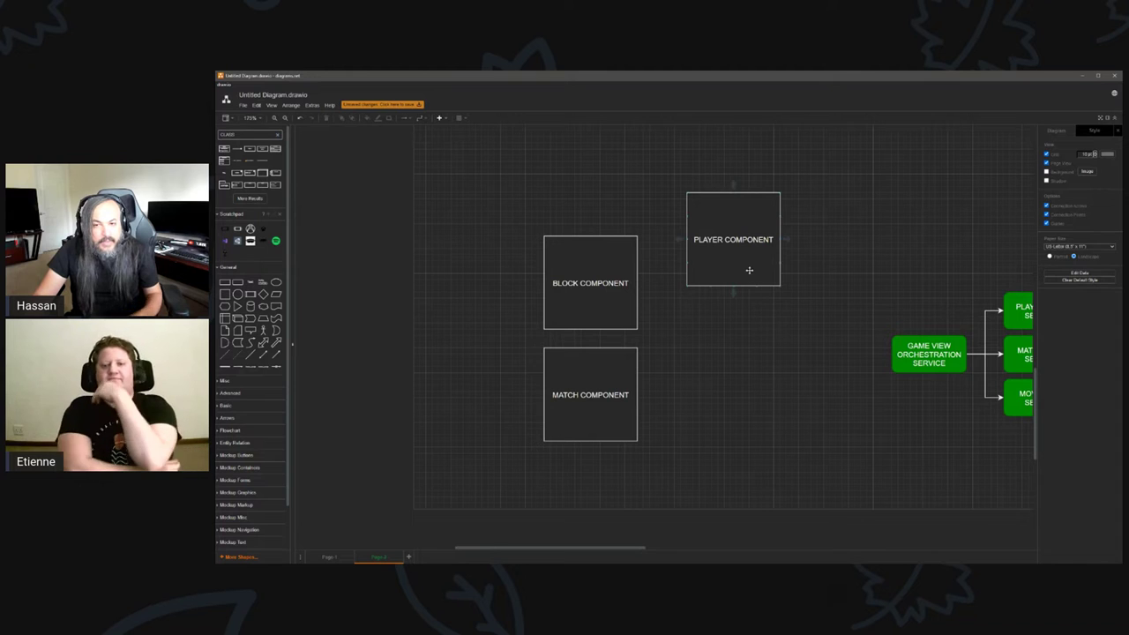
# Duplicate the PLAYER COMPONENT square directly below it and label the copy TURN COMPONENT.
pyautogui.click(748, 270)
pyautogui.keyDown('ctrl'); pyautogui.moveTo(749, 270); pyautogui.dragTo(730, 352); pyautogui.keyUp('ctrl')
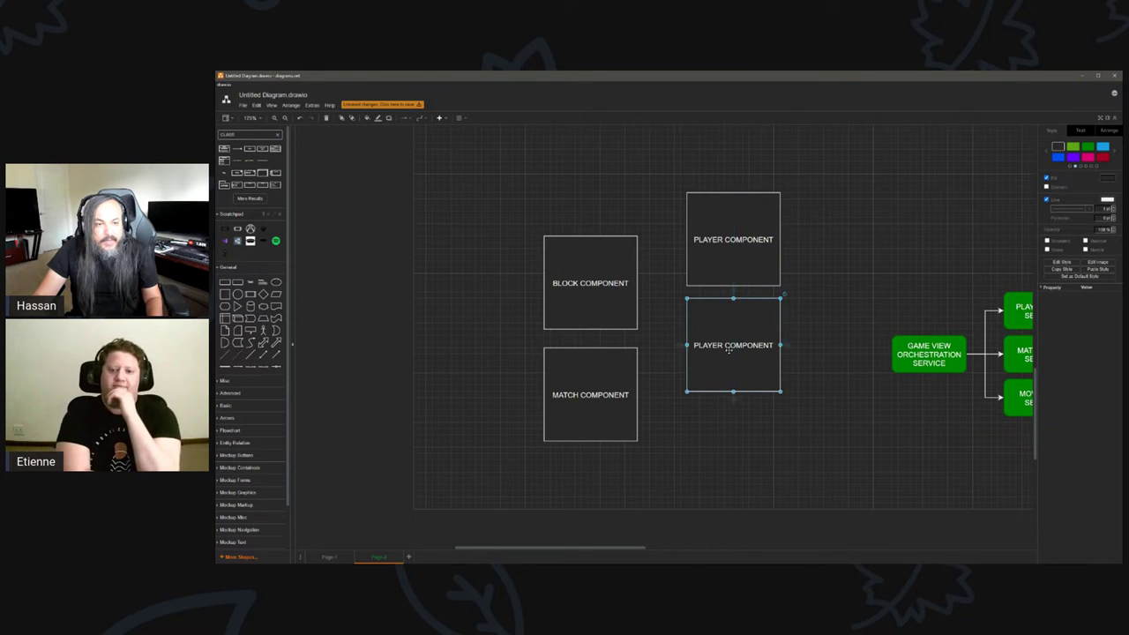
pyautogui.doubleClick(729, 350)
pyautogui.write('TURN COMPONENT')
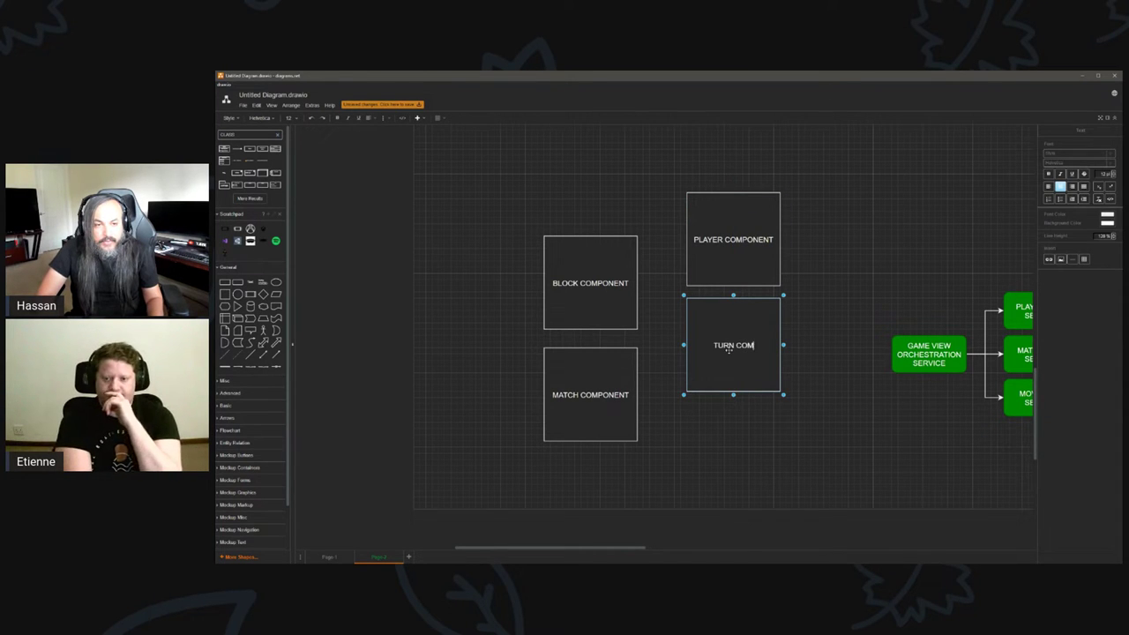
pyautogui.click(820, 391)
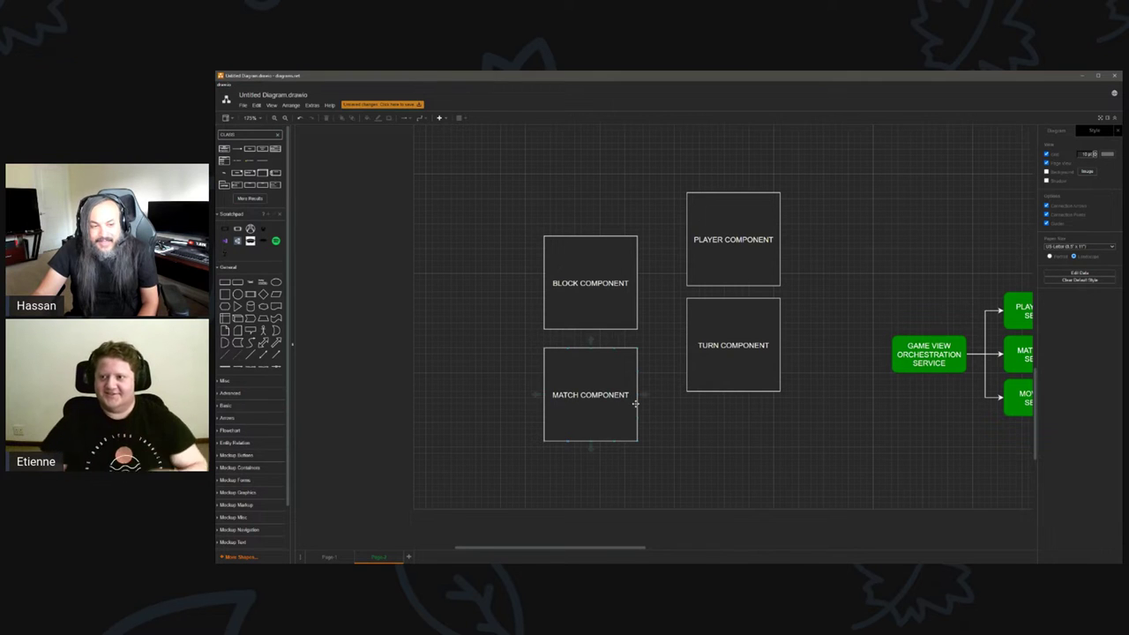
# Add an unlabeled rectangle in the empty area below the component squares and enlarge it into a wide frame.
pyautogui.scroll(-2, 633, 397)
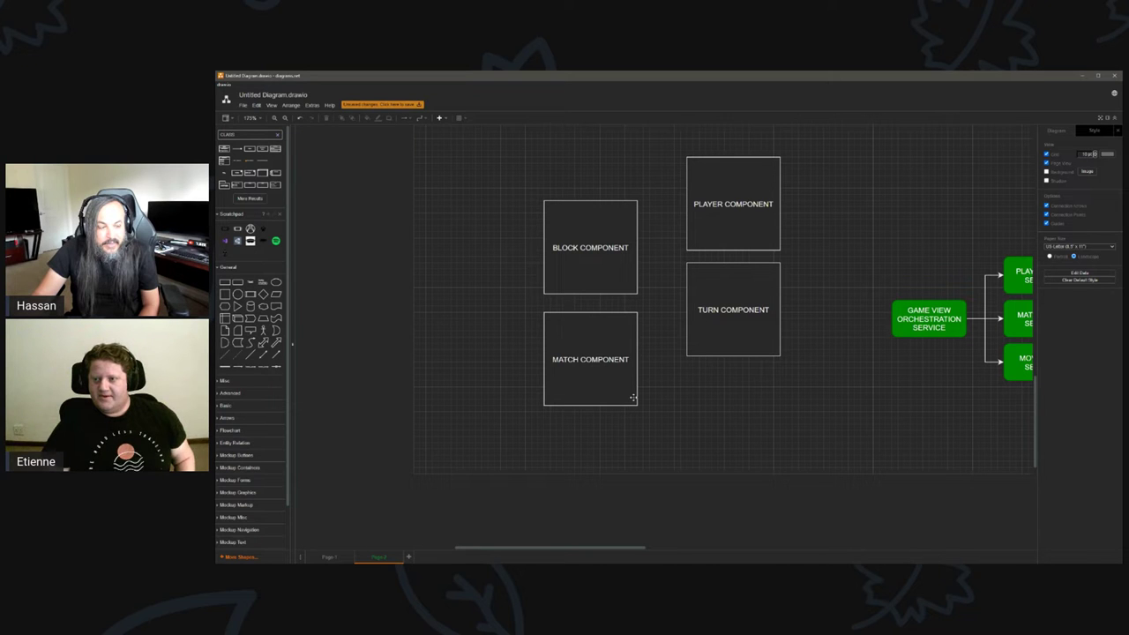
pyautogui.scroll(2, 692, 399)
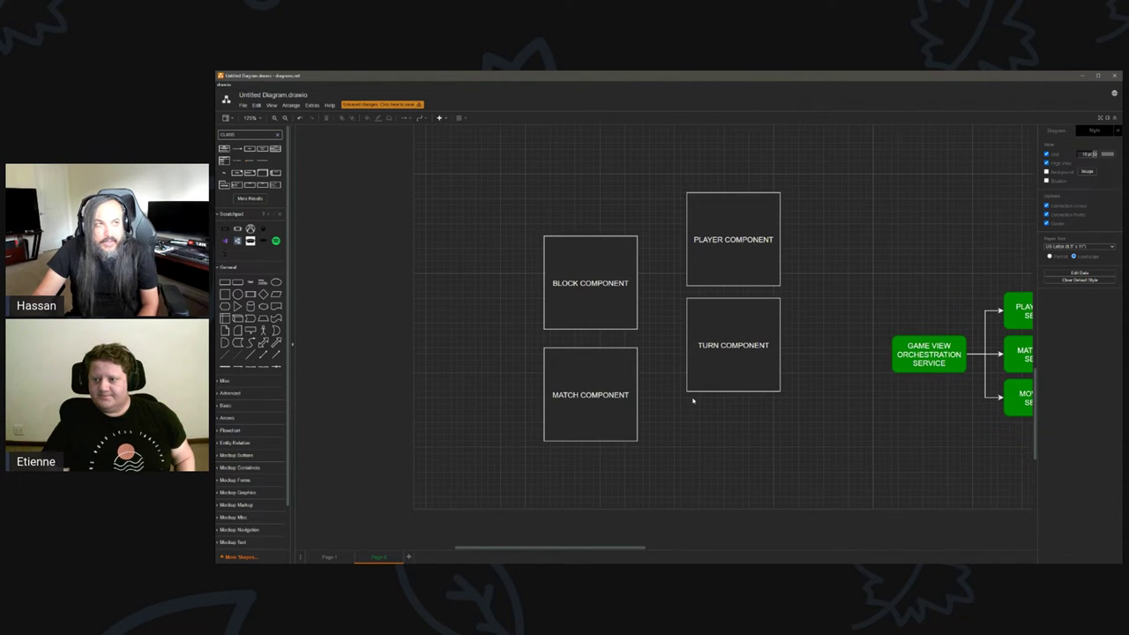
pyautogui.scroll(-10, 693, 402)
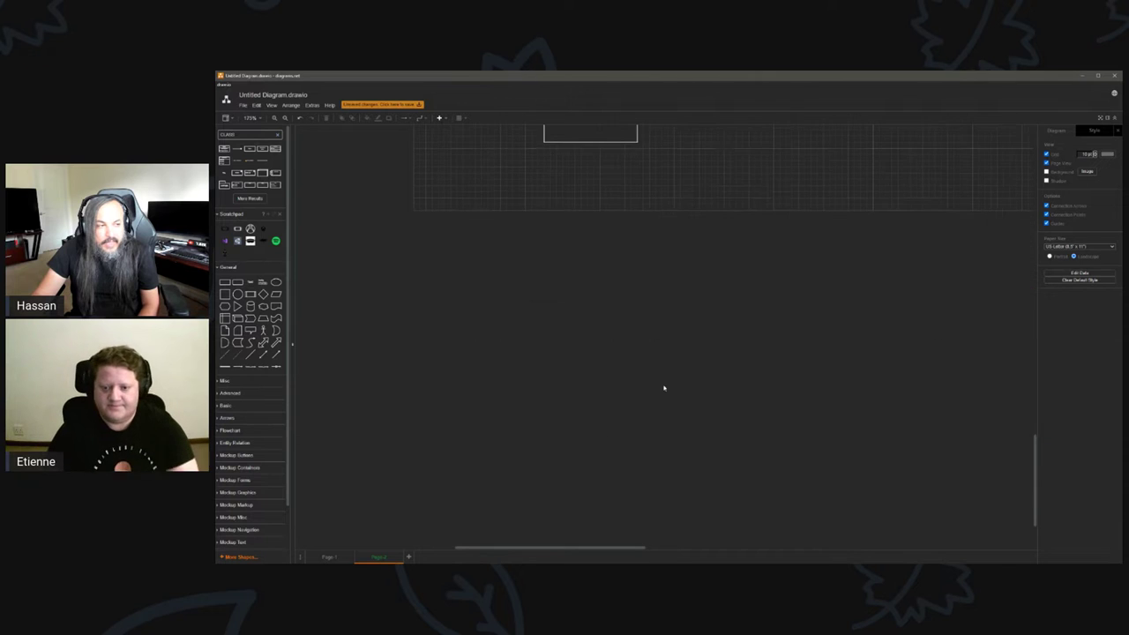
pyautogui.moveTo(226, 282); pyautogui.dragTo(481, 267)
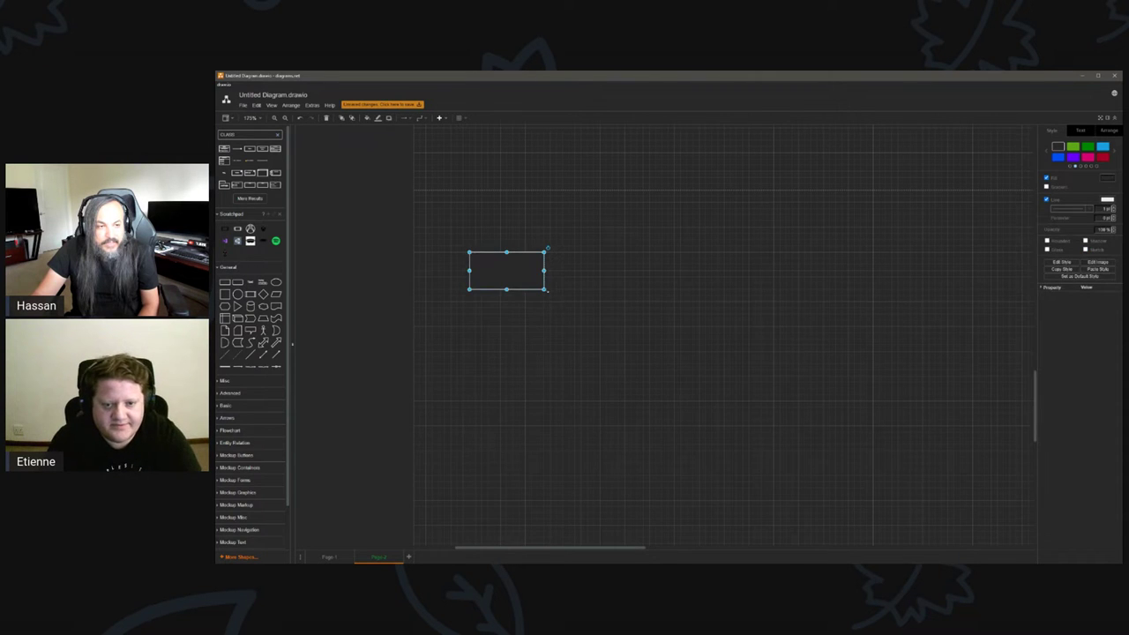
pyautogui.moveTo(545, 289); pyautogui.dragTo(897, 511)
# Move the whole tic-tac-toe grid down from the top of the diagram into the middle of the wide empty frame below the component squares.
pyautogui.scroll(5, 517, 326)
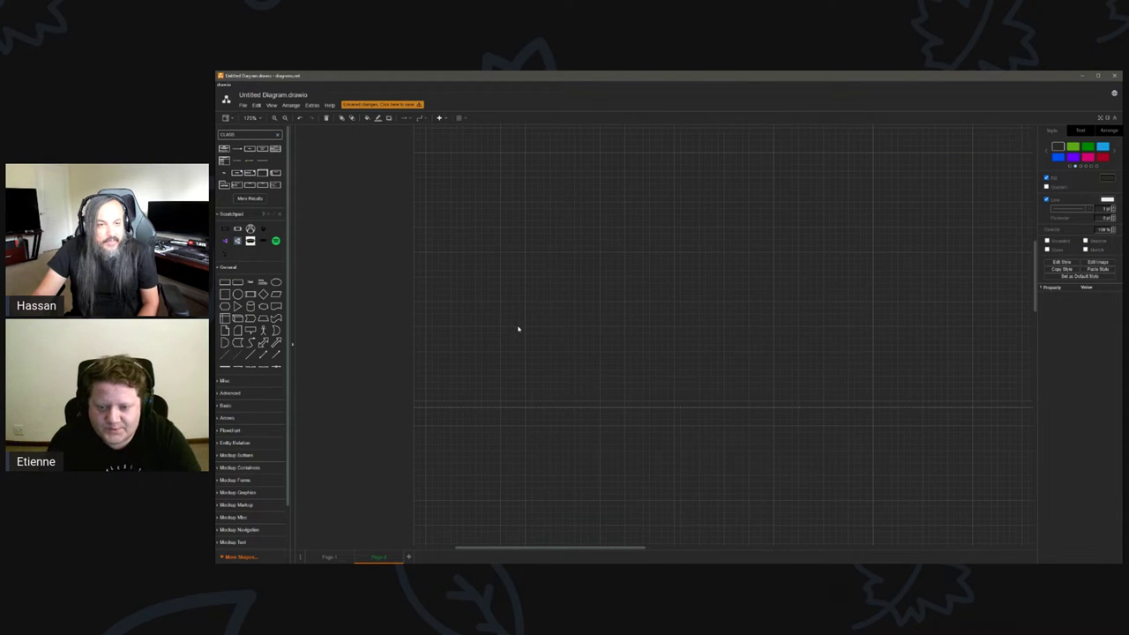
pyautogui.scroll(5, 519, 328)
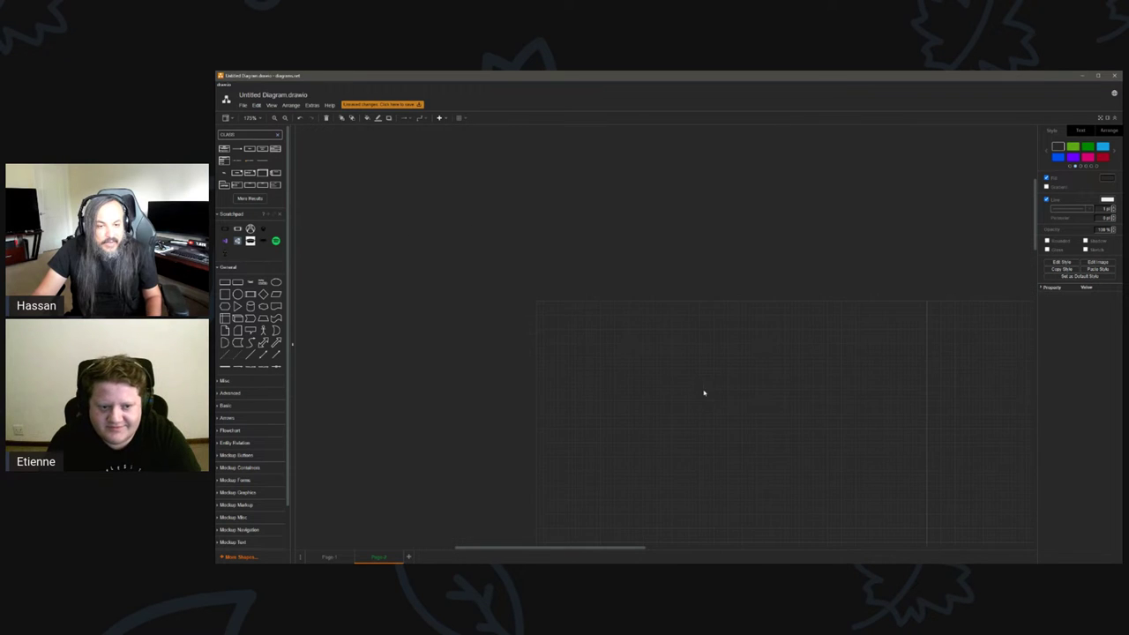
pyautogui.keyDown('ctrl'); pyautogui.scroll(-2, 704, 392); pyautogui.keyUp('ctrl')
pyautogui.keyDown('shift'); pyautogui.hscroll(3, 704, 393); pyautogui.keyUp('shift')
pyautogui.click(774, 497)
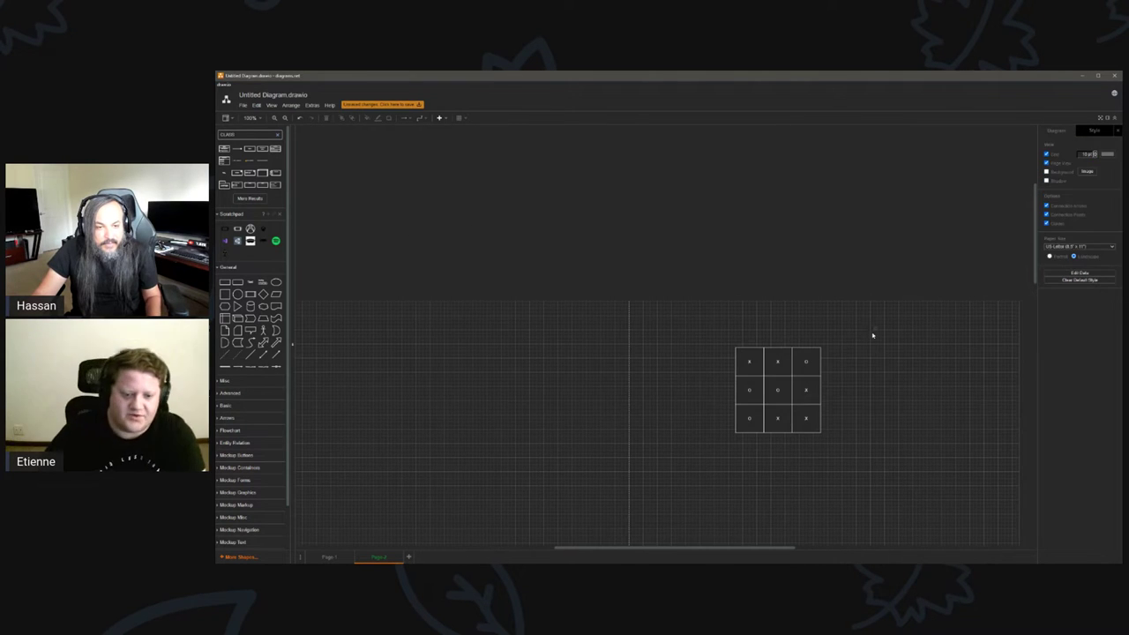
pyautogui.moveTo(872, 335); pyautogui.dragTo(664, 485)
pyautogui.scroll(-8, 665, 468)
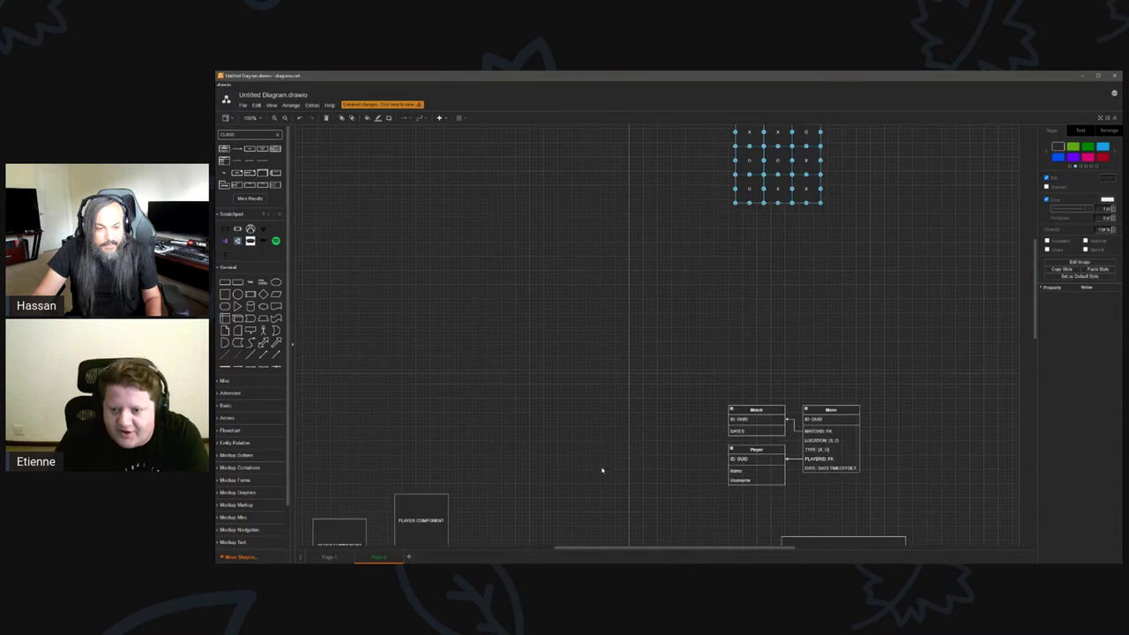
pyautogui.keyDown('ctrl'); pyautogui.scroll(-4, 617, 512); pyautogui.keyUp('ctrl')
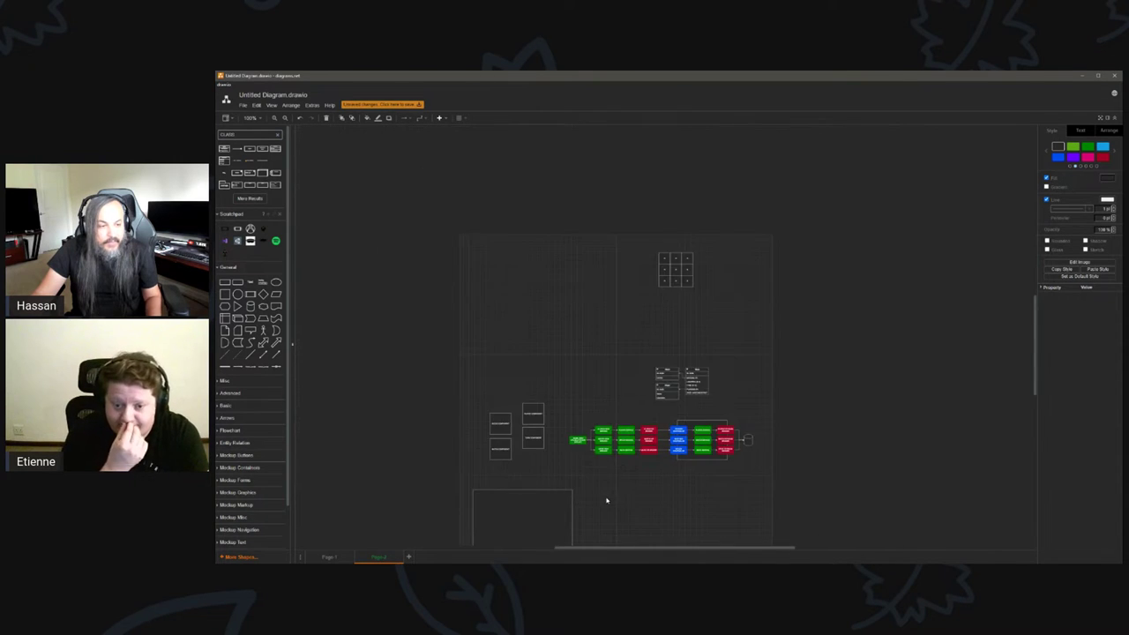
pyautogui.scroll(-2, 605, 499)
pyautogui.scroll(1, 545, 477)
pyautogui.keyDown('ctrl'); pyautogui.scroll(6, 545, 478); pyautogui.keyUp('ctrl')
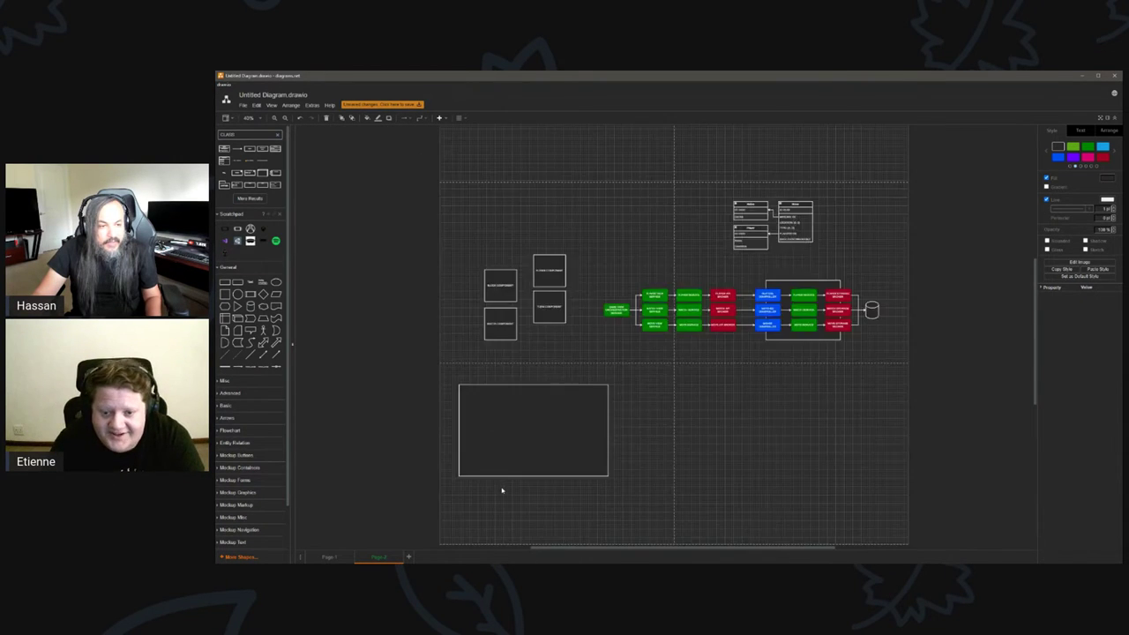
pyautogui.scroll(8, 852, 367)
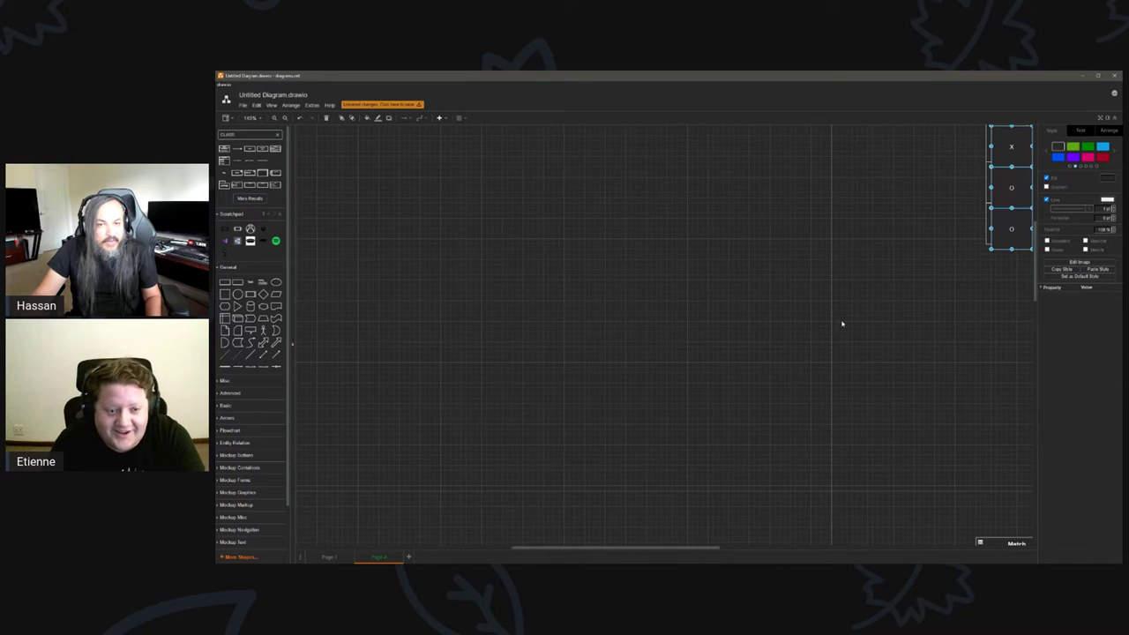
pyautogui.moveTo(1011, 230); pyautogui.dragTo(631, 481)
pyautogui.scroll(-8, 570, 441)
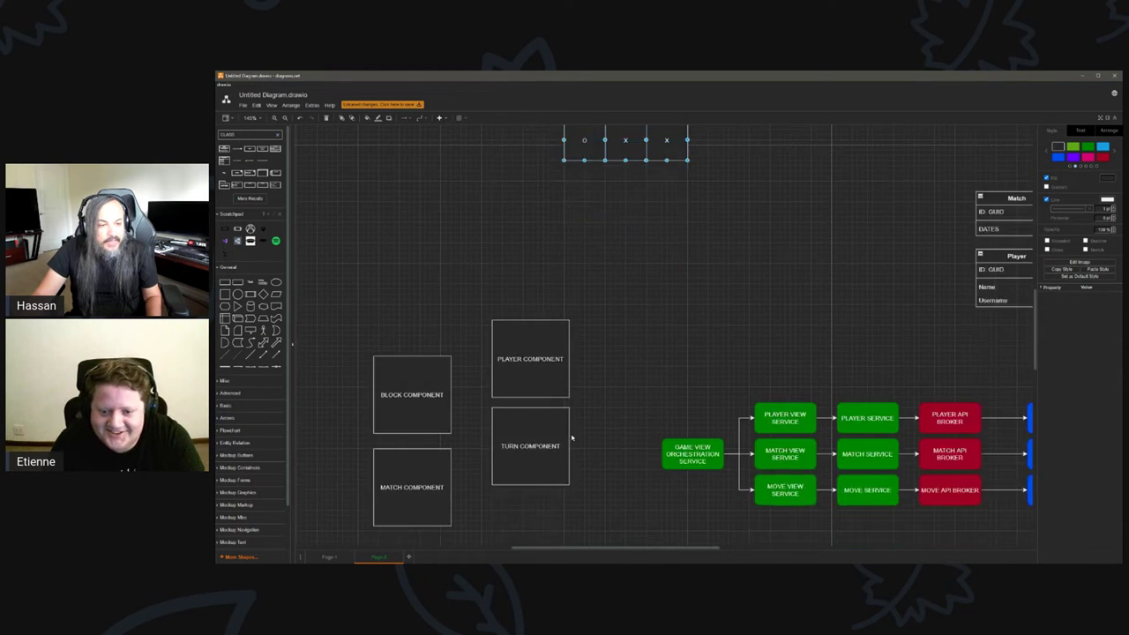
pyautogui.scroll(5, 573, 430)
pyautogui.moveTo(622, 274); pyautogui.dragTo(605, 522)
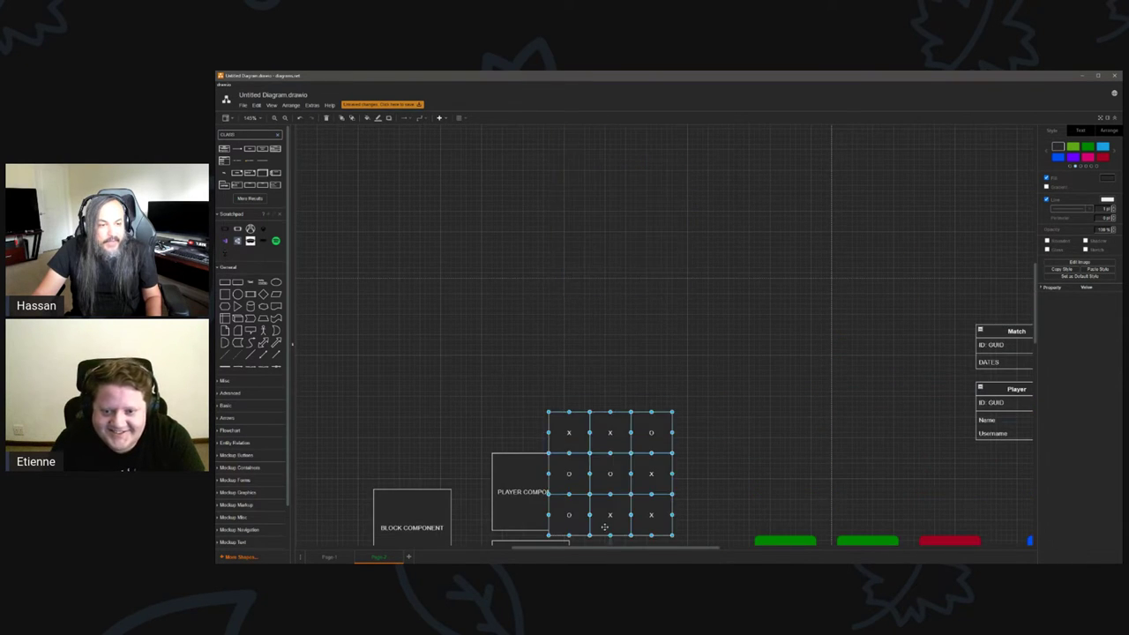
pyautogui.scroll(-4, 606, 522)
pyautogui.moveTo(622, 311); pyautogui.dragTo(609, 500)
pyautogui.scroll(-1, 609, 500)
pyautogui.scroll(-4, 609, 500)
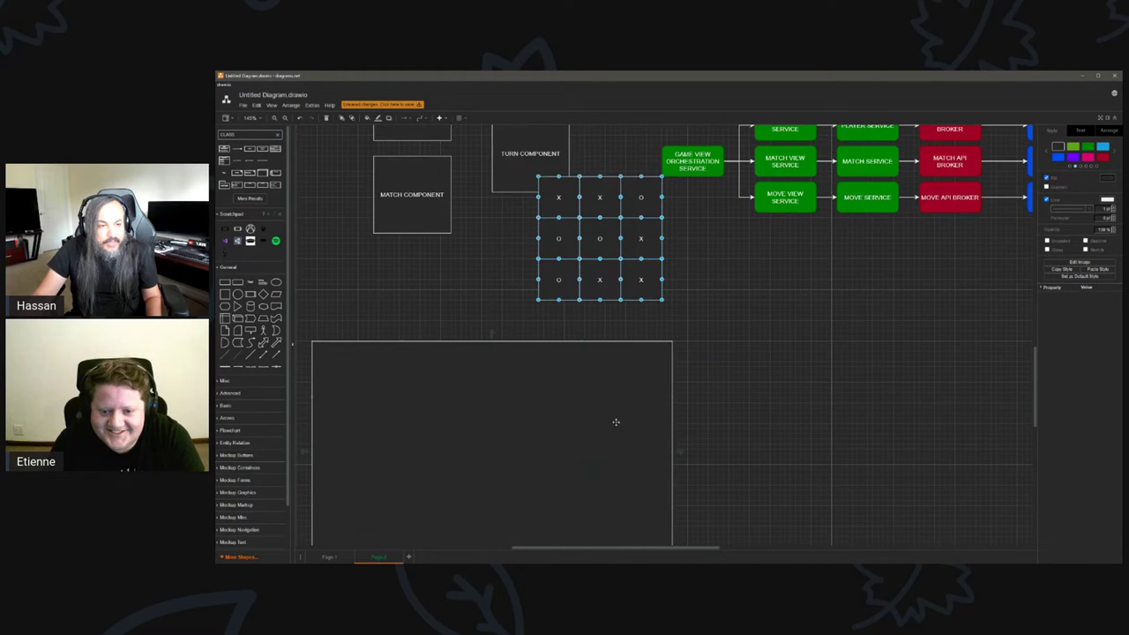
pyautogui.moveTo(600, 289); pyautogui.dragTo(488, 515)
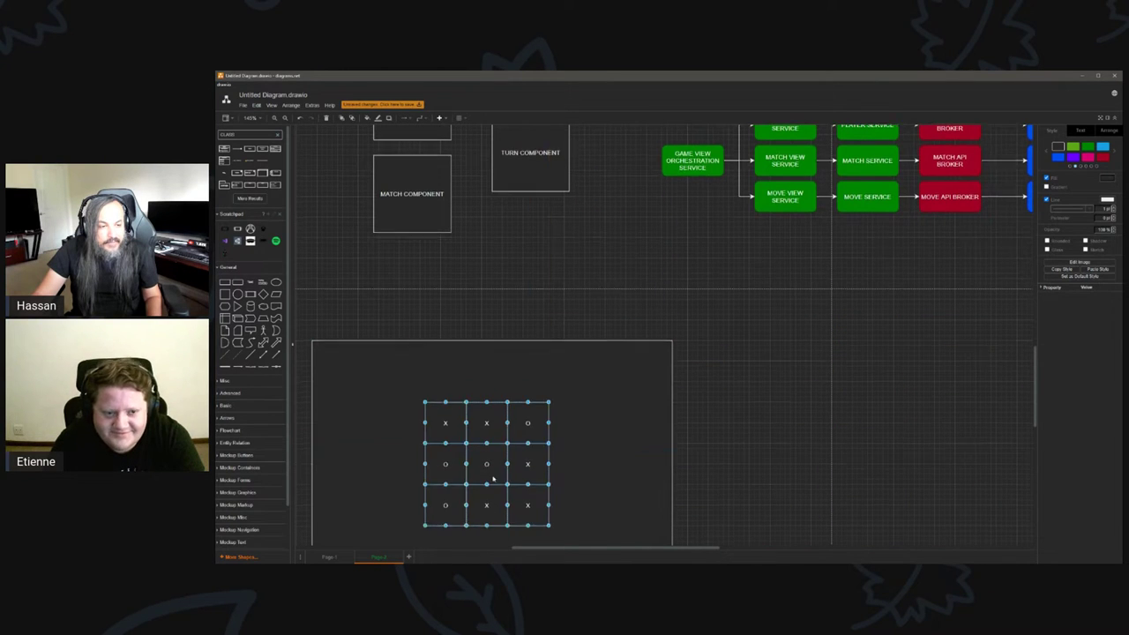
pyautogui.scroll(-2, 493, 450)
pyautogui.moveTo(493, 364); pyautogui.dragTo(492, 352)
# Shrink the frame from all sides so it fits closely around the tic-tac-toe grid, leaving space above it.
pyautogui.click(325, 365)
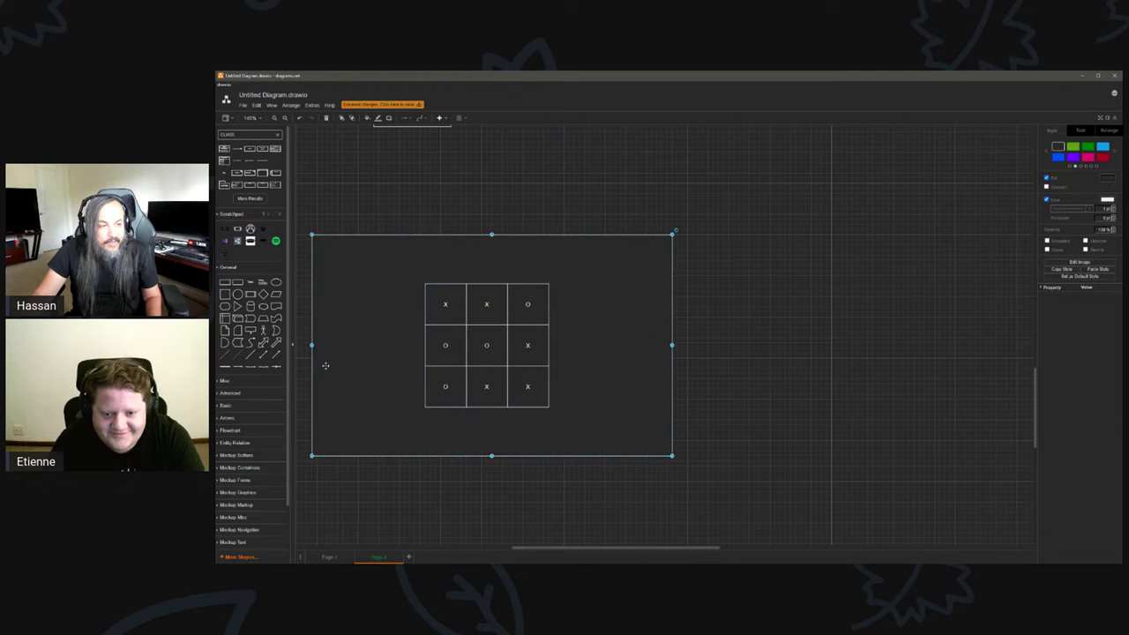
pyautogui.moveTo(312, 461); pyautogui.dragTo(398, 441)
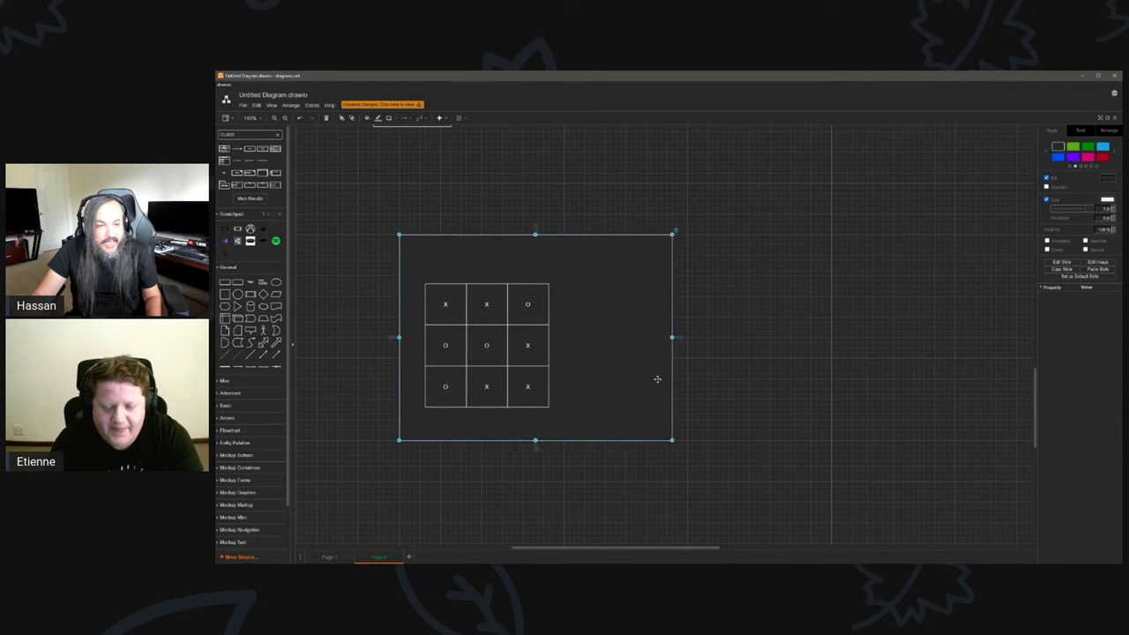
pyautogui.moveTo(671, 335); pyautogui.dragTo(577, 335)
pyautogui.click(350, 374)
pyautogui.keyDown('ctrl'); pyautogui.scroll(1, 350, 374); pyautogui.keyUp('ctrl')
pyautogui.moveTo(476, 262); pyautogui.dragTo(475, 297)
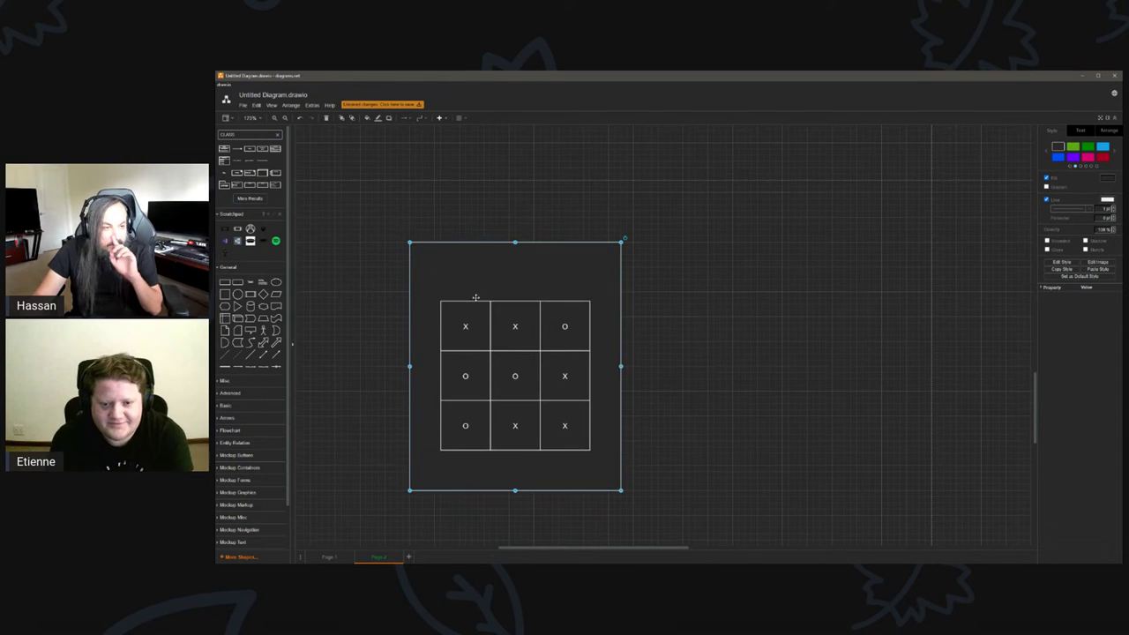
pyautogui.moveTo(515, 242); pyautogui.dragTo(515, 260)
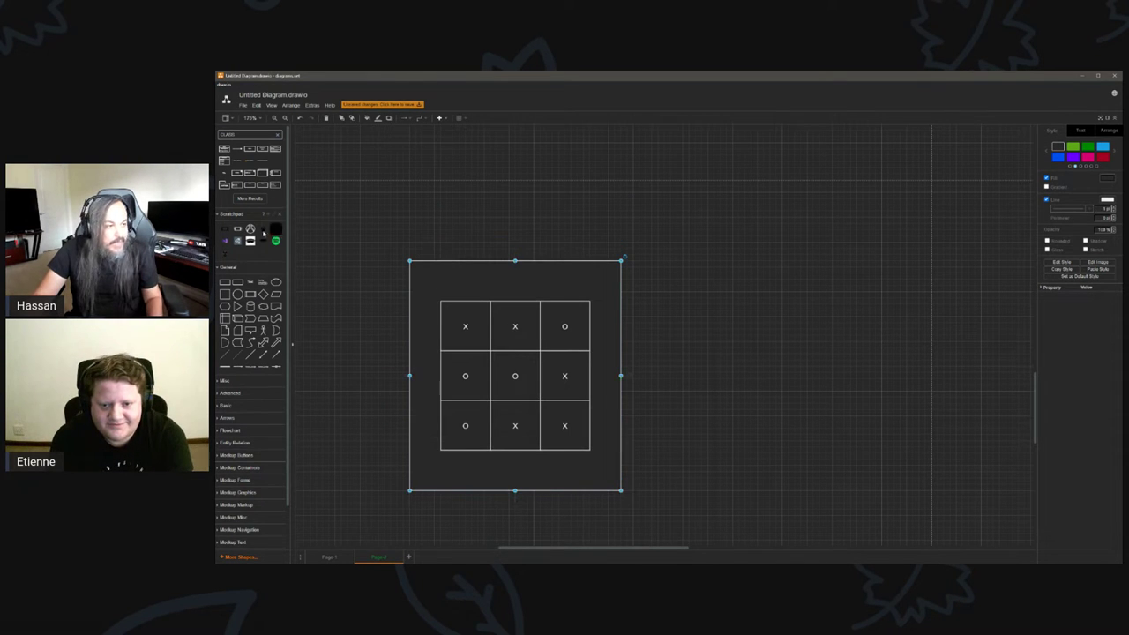
# Add two small rectangles in the frame's upper corners and label them PLAYER 1 on the left and PLAYER 2 on the right.
pyautogui.moveTo(230, 282); pyautogui.dragTo(582, 276)
pyautogui.click(475, 279)
pyautogui.write('PL')
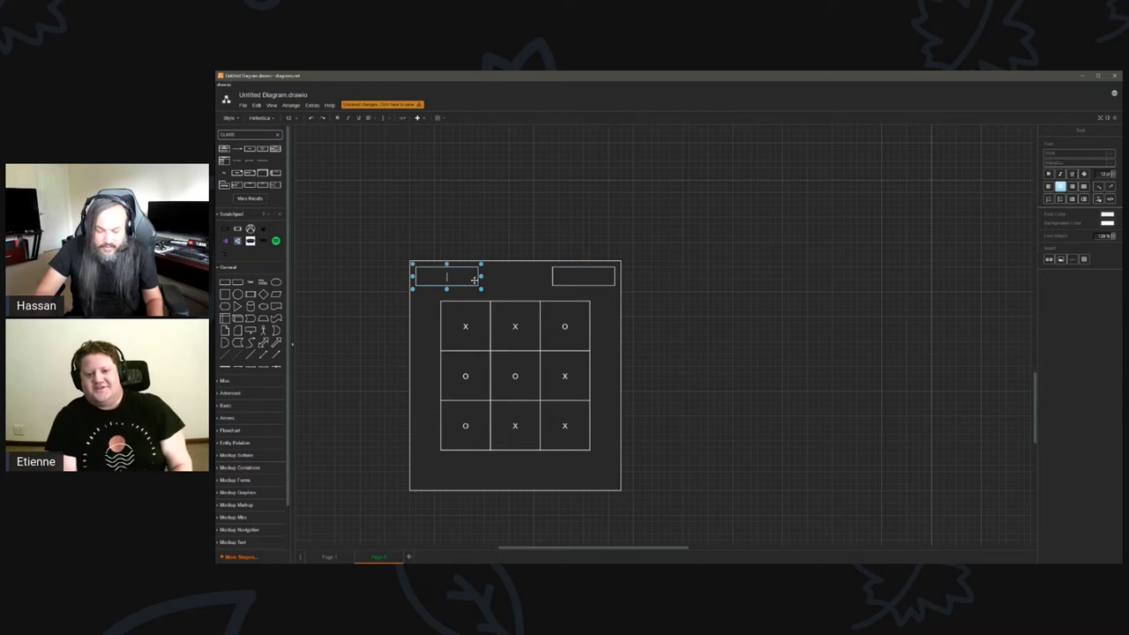
pyautogui.write('AYER 1')
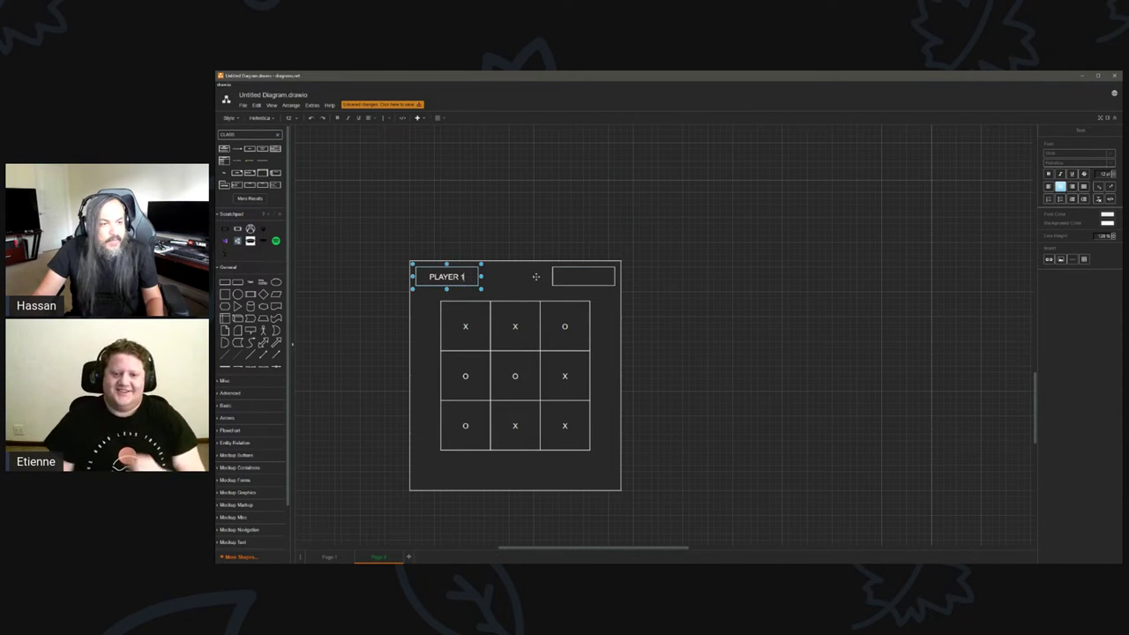
pyautogui.click(569, 276)
pyautogui.write('PLAYER 2')
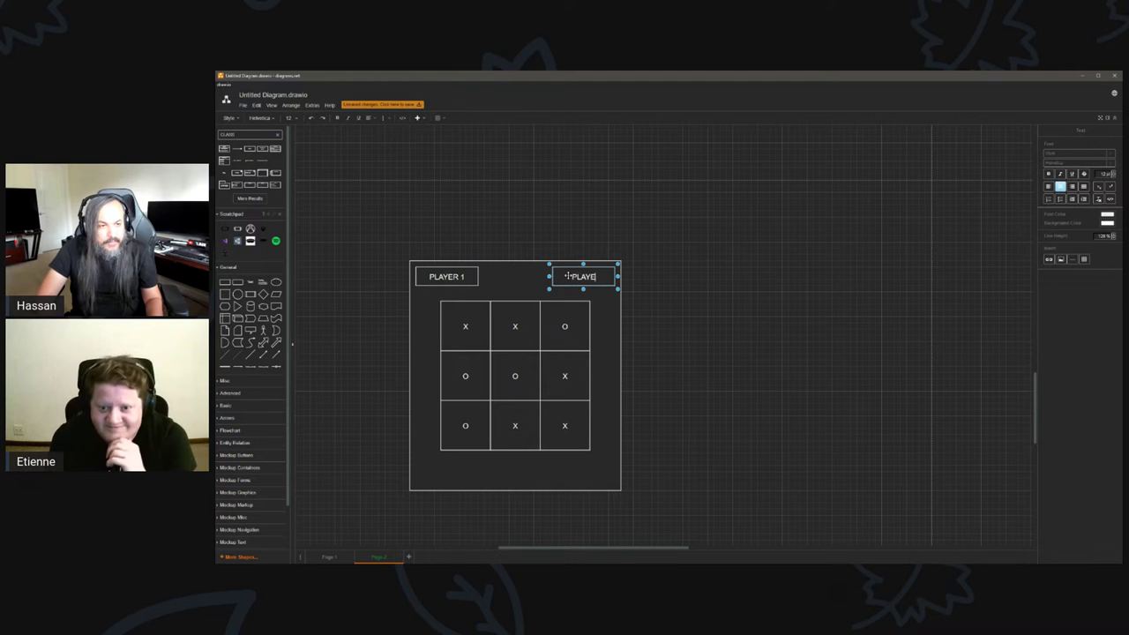
pyautogui.click(707, 344)
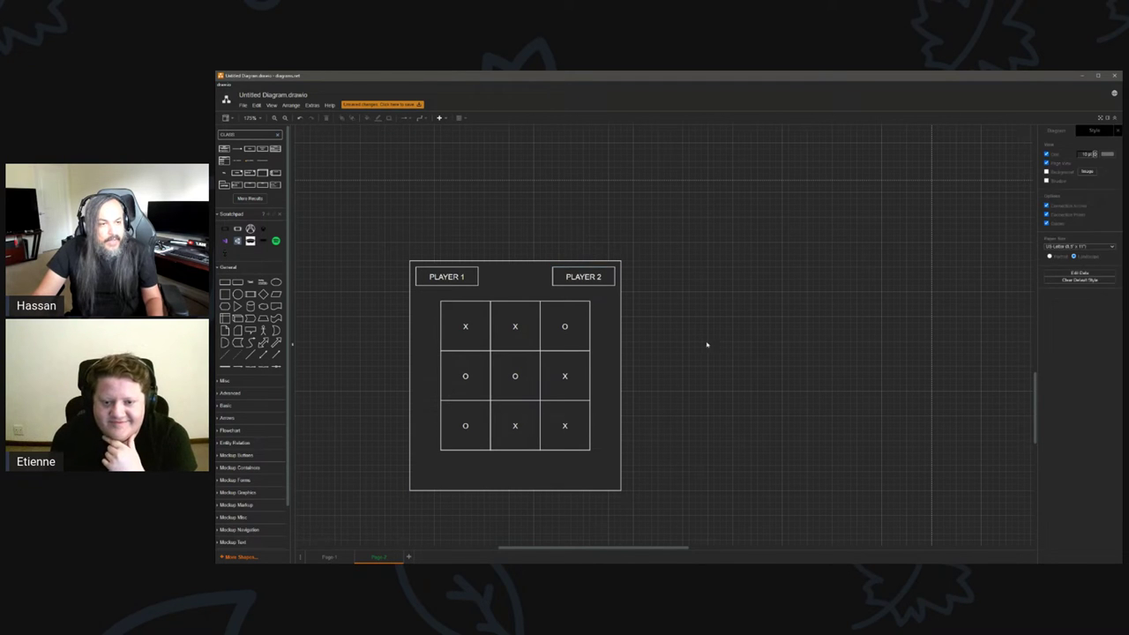
# Fill the PLAYER 1 rectangle with blue and the PLAYER 2 rectangle with green.
pyautogui.click(586, 280)
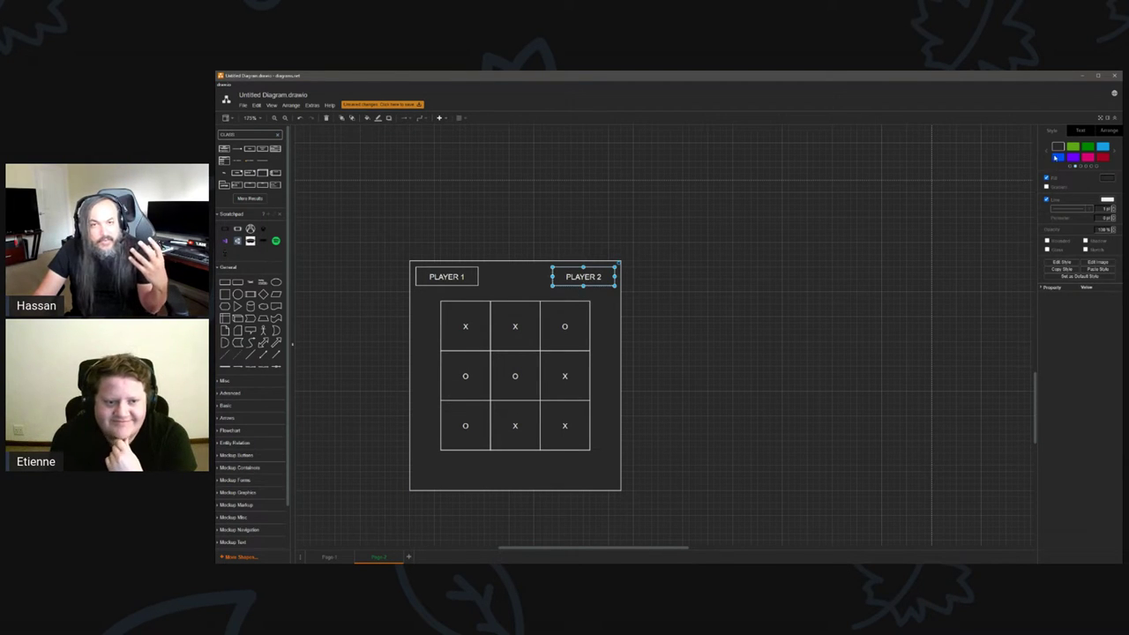
pyautogui.click(1058, 157)
pyautogui.click(472, 276)
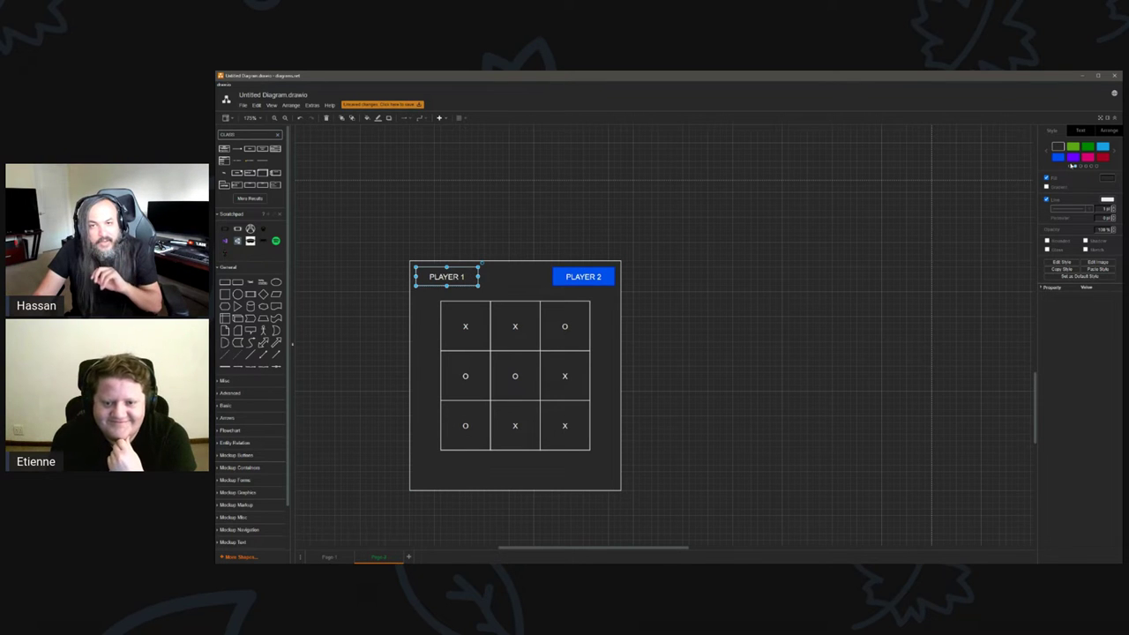
pyautogui.click(1061, 158)
pyautogui.click(864, 275)
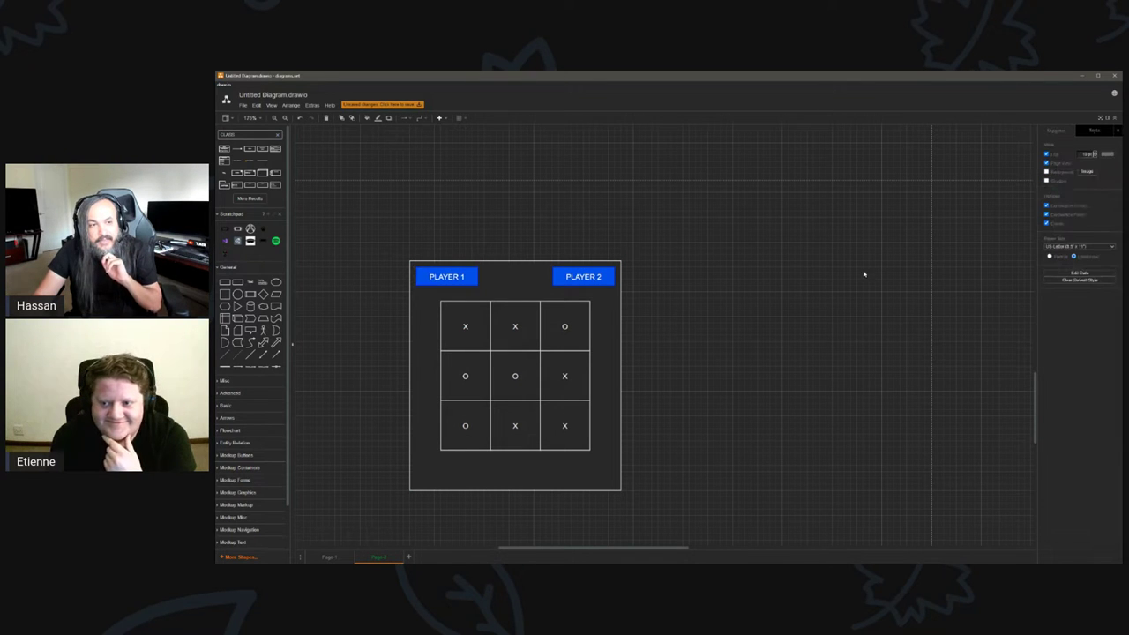
pyautogui.click(605, 276)
pyautogui.click(813, 336)
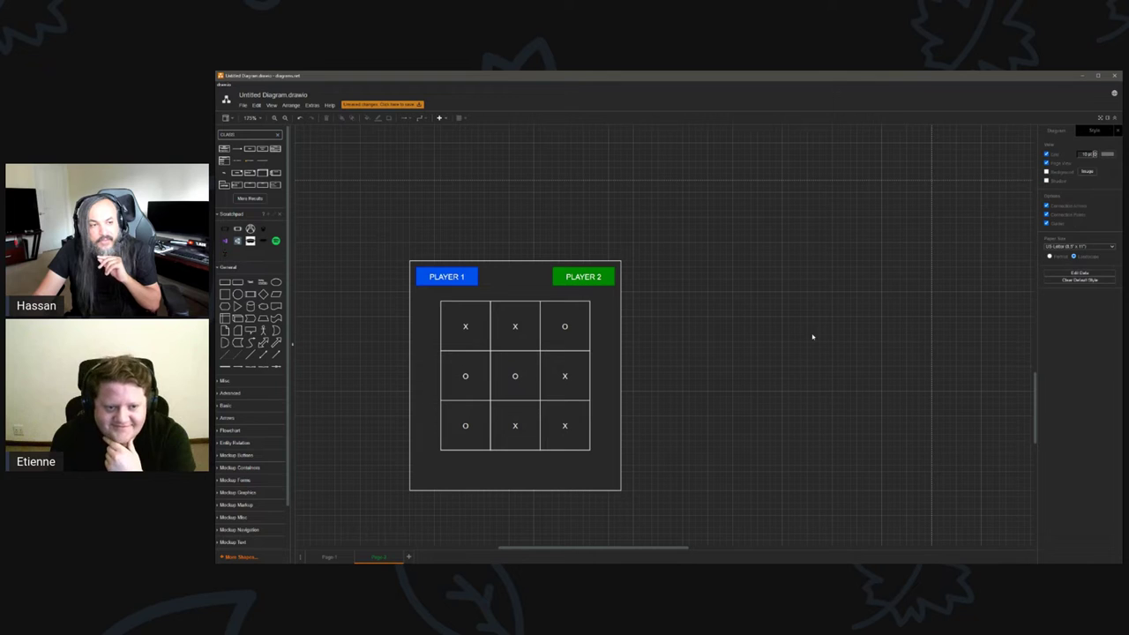
# Raise the frame's lower edge slightly toward the tic-tac-toe grid.
pyautogui.click(541, 470)
pyautogui.moveTo(515, 490); pyautogui.dragTo(517, 484)
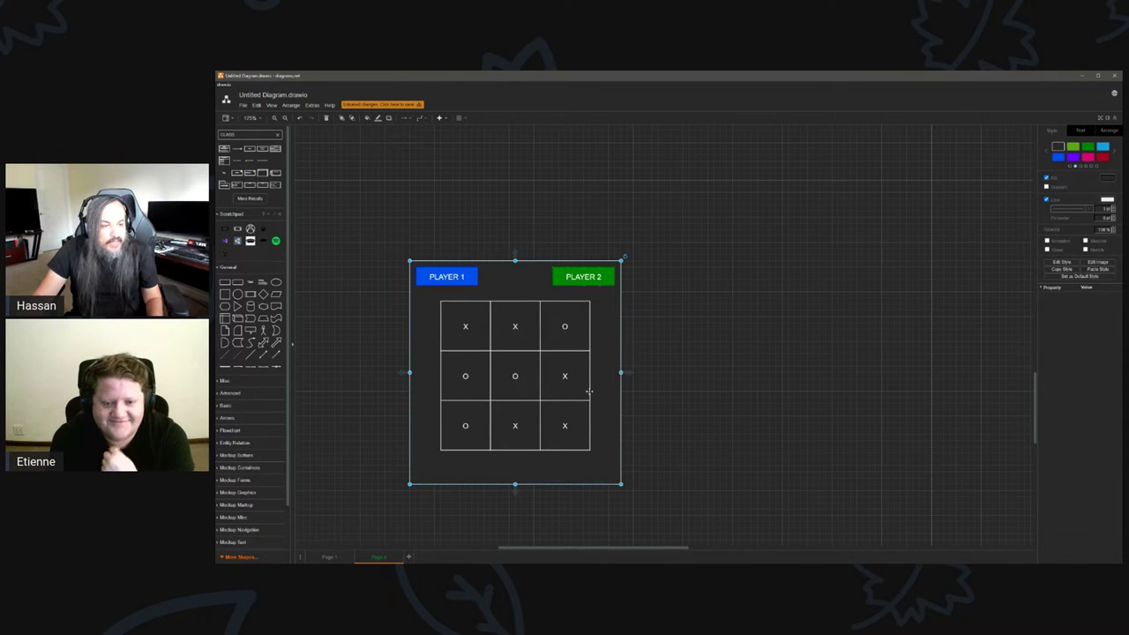
pyautogui.click(585, 303)
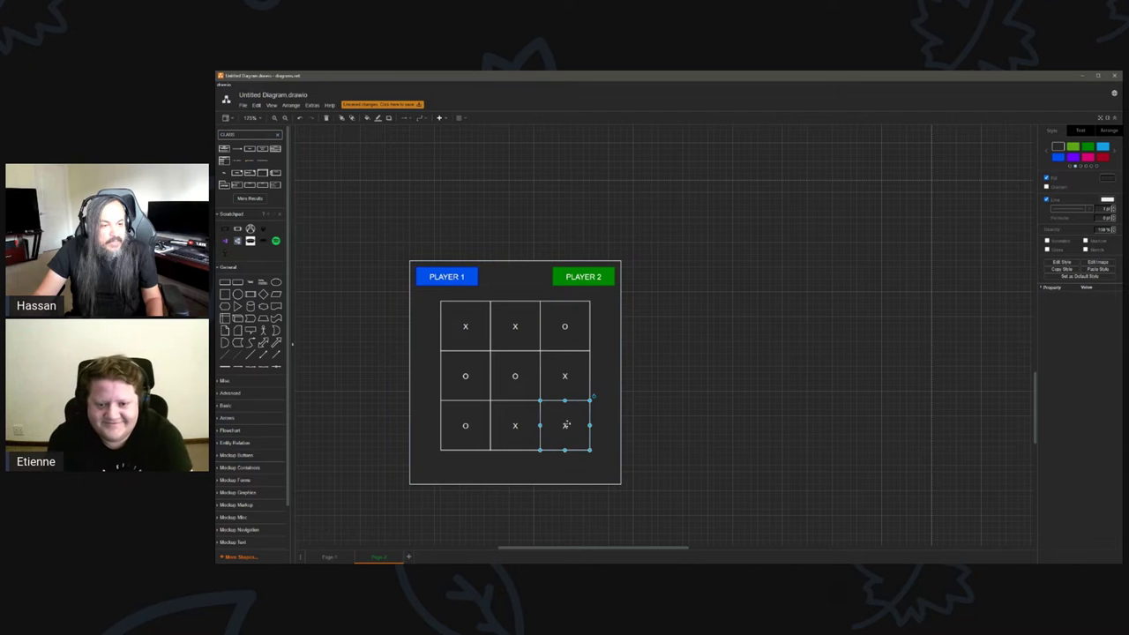
pyautogui.click(562, 325)
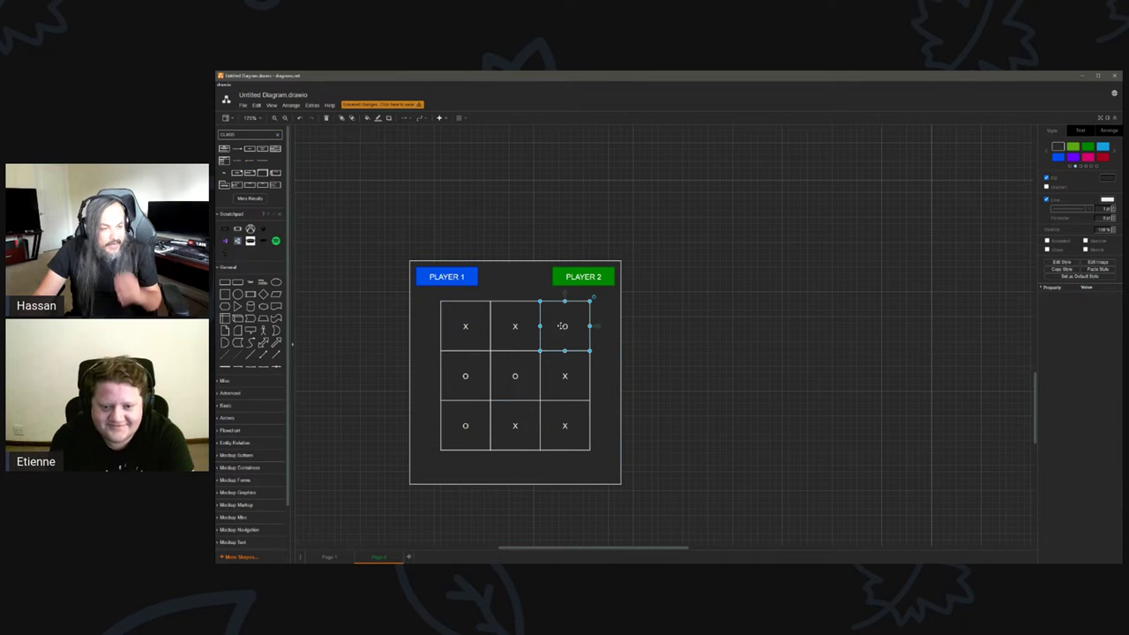
pyautogui.click(712, 354)
pyautogui.click(515, 267)
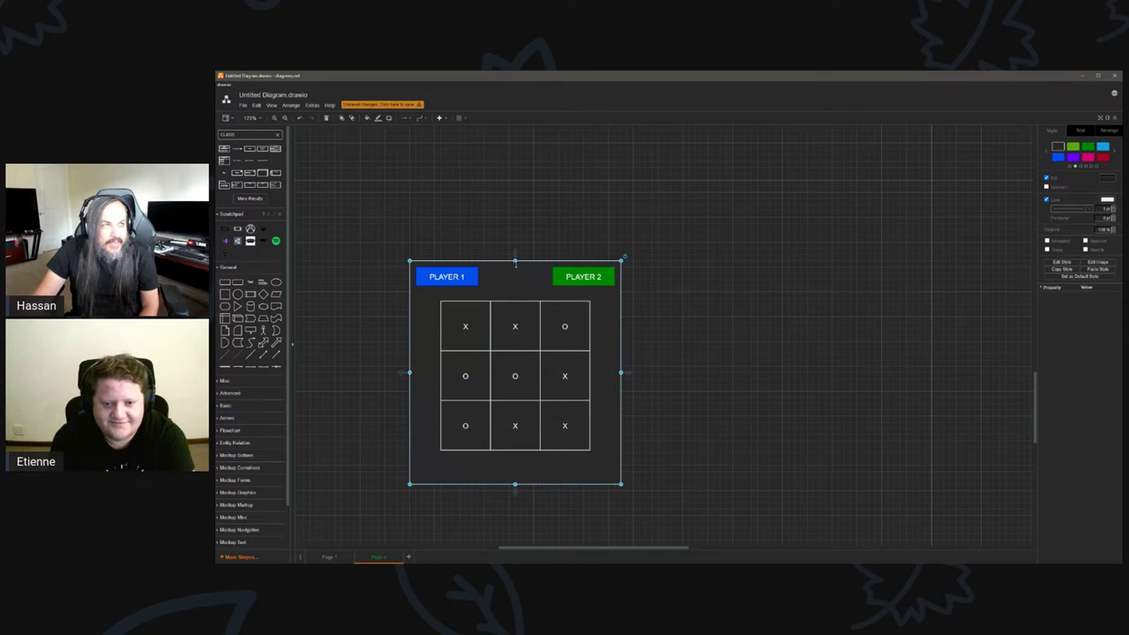
pyautogui.moveTo(518, 282); pyautogui.dragTo(519, 285)
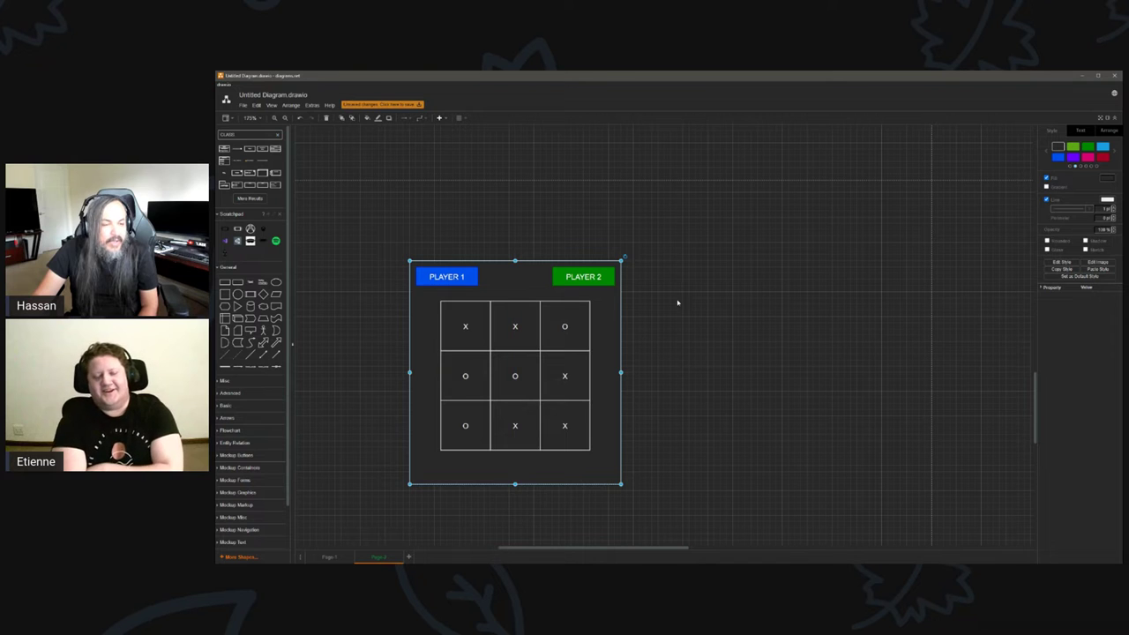
# Move all nine grid cells together slightly lower inside the frame, leaving a gap below the player labels.
pyautogui.click(564, 334)
pyautogui.keyDown('shift'); pyautogui.click(489, 368); pyautogui.keyUp('shift')
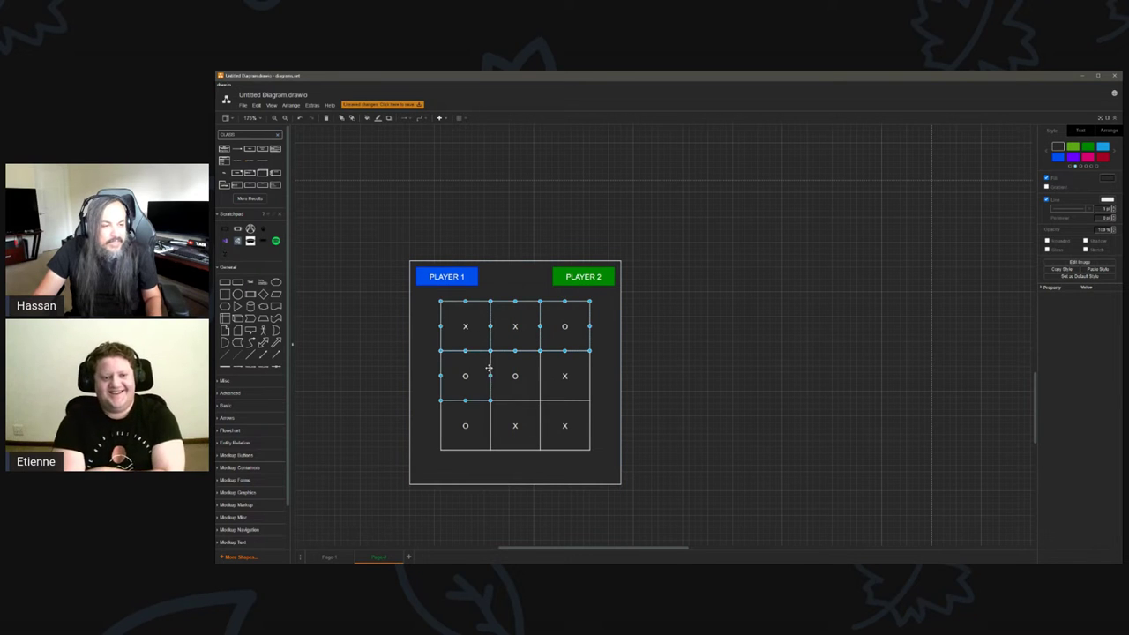
pyautogui.keyDown('shift'); pyautogui.click(554, 415); pyautogui.keyUp('shift')
pyautogui.keyDown('shift'); pyautogui.click(505, 424); pyautogui.keyUp('shift')
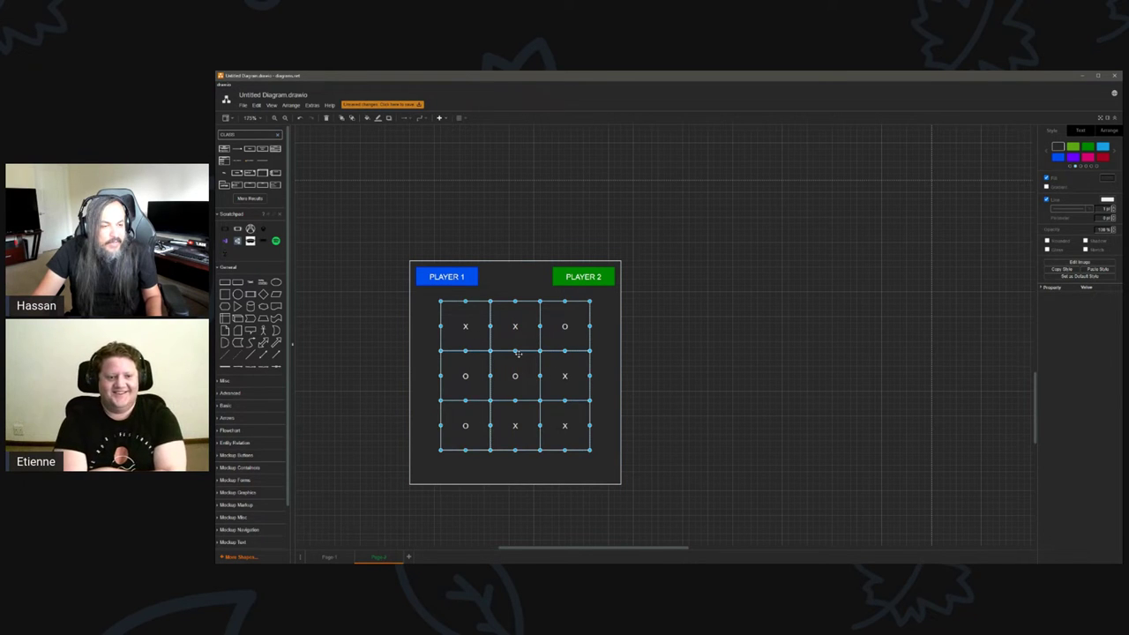
pyautogui.moveTo(517, 354); pyautogui.dragTo(517, 352)
pyautogui.click(680, 333)
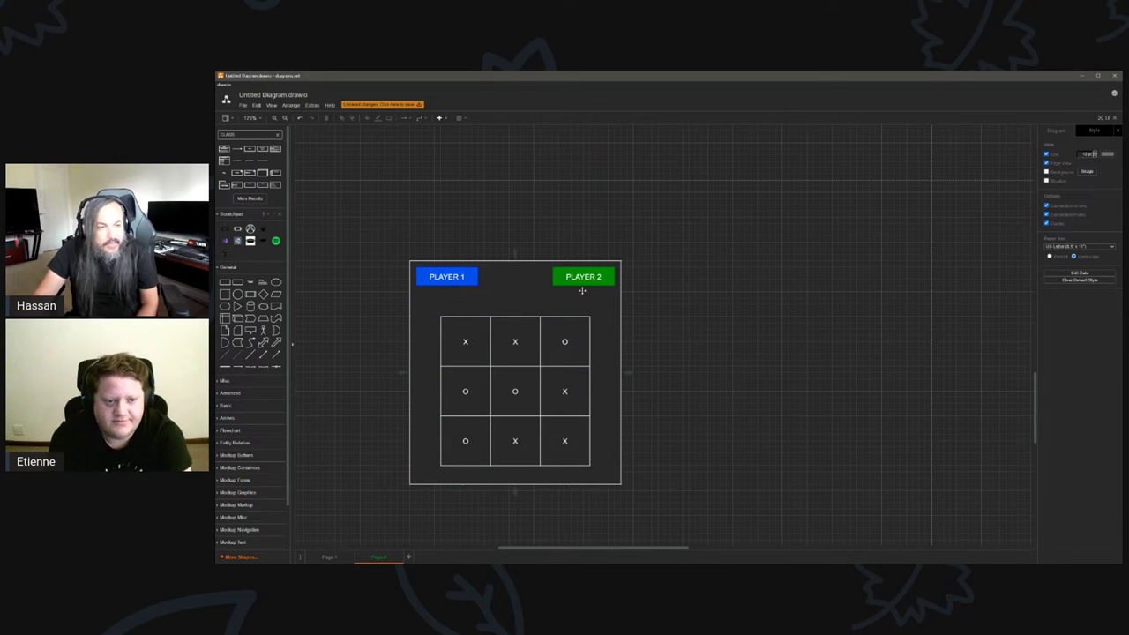
pyautogui.scroll(6, 688, 376)
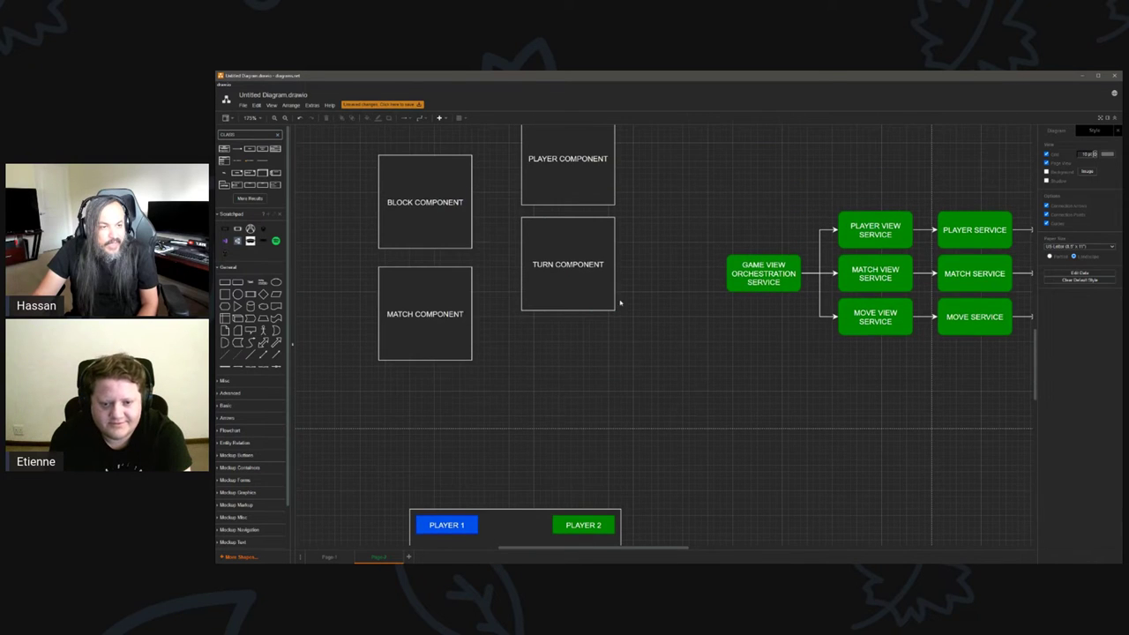
pyautogui.click(583, 174)
pyautogui.click(451, 222)
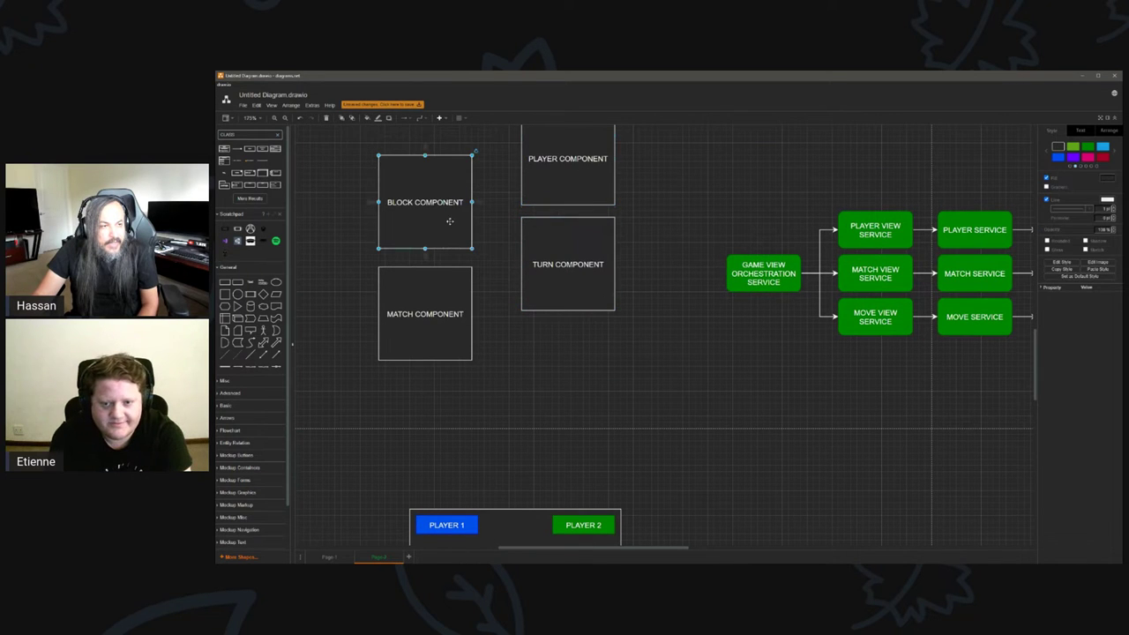
pyautogui.scroll(-7, 625, 378)
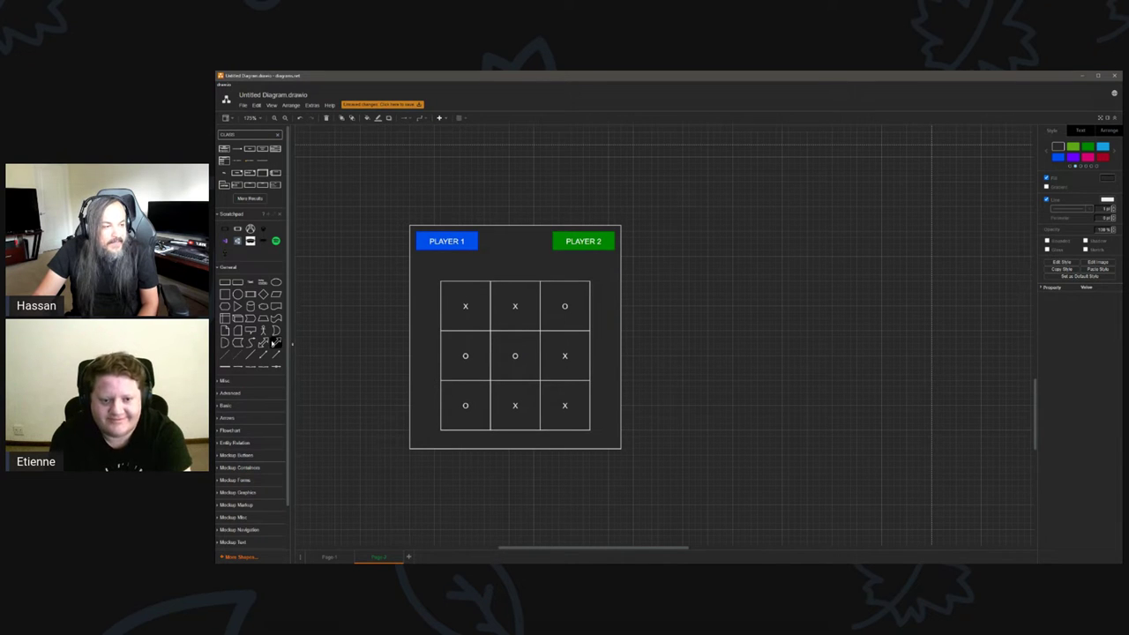
# Add a block arrow pointing at the frame from its left side and a text label beside it reading MATCH COMPONENT on two lines.
pyautogui.moveTo(277, 342); pyautogui.dragTo(360, 368)
pyautogui.click(348, 405)
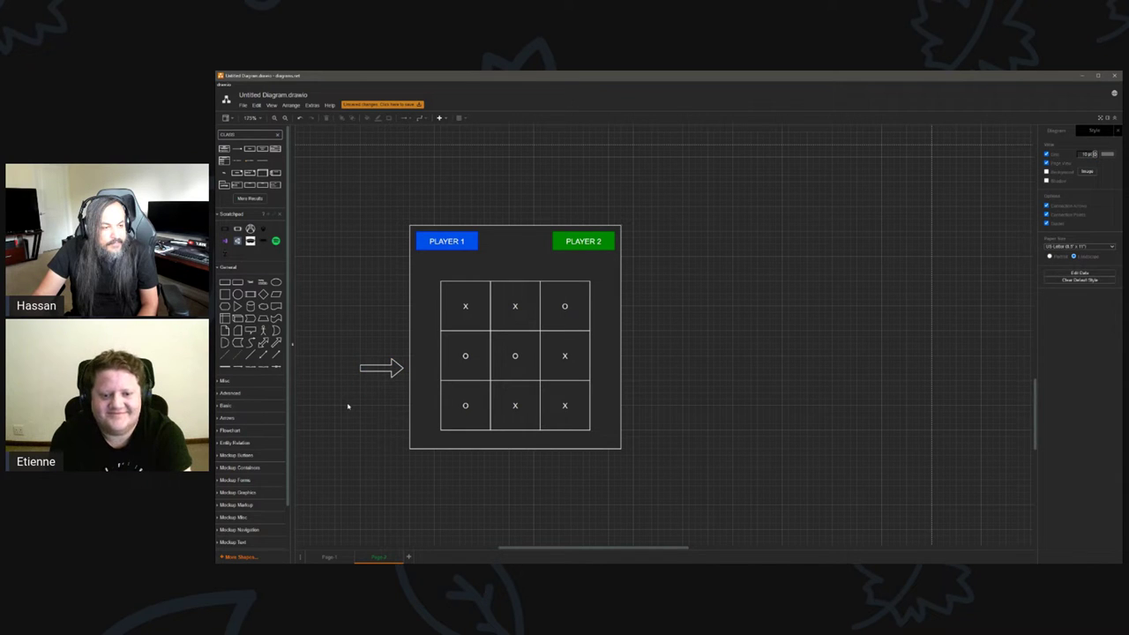
pyautogui.moveTo(521, 548); pyautogui.dragTo(494, 529)
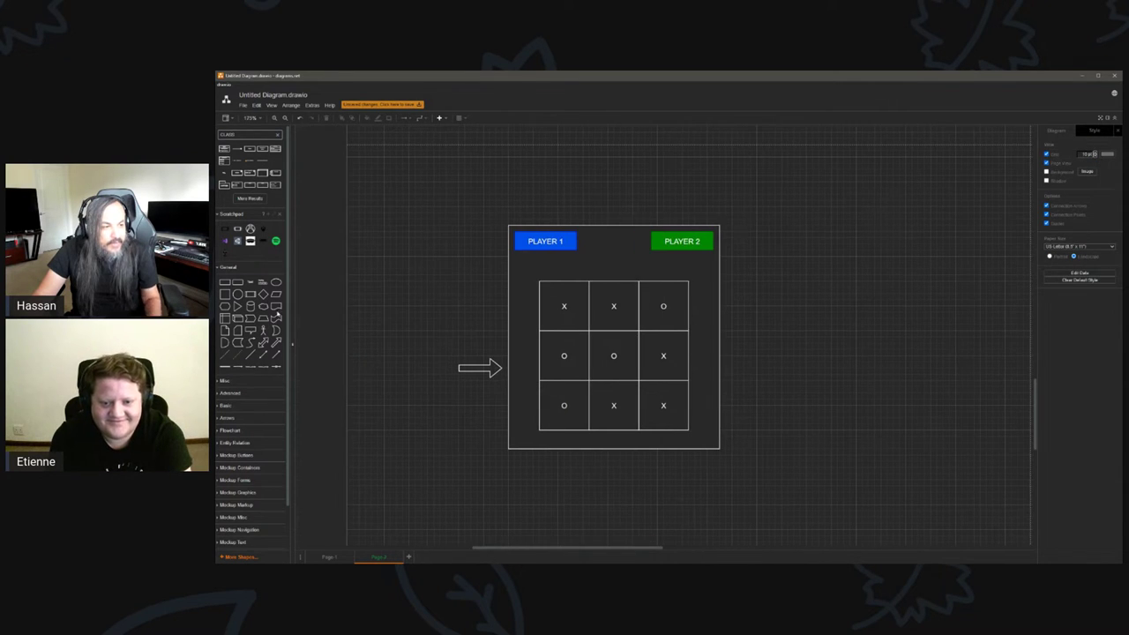
pyautogui.moveTo(434, 374); pyautogui.dragTo(411, 366)
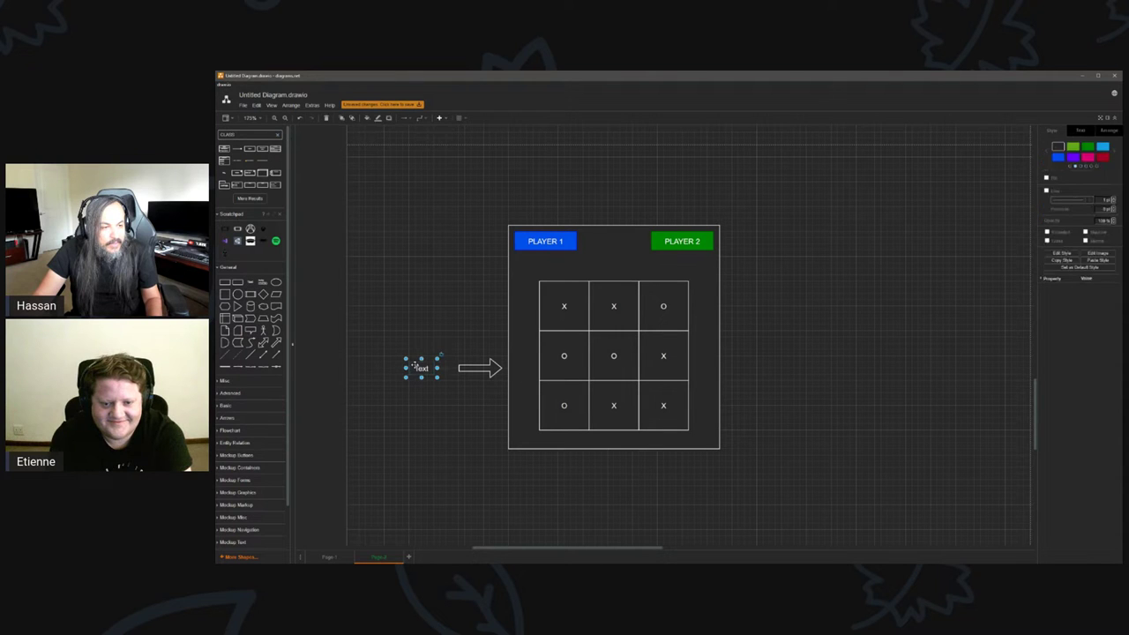
pyautogui.doubleClick(411, 367)
pyautogui.write('MATCH')
pyautogui.press('Return')
pyautogui.write('COMPONENT')
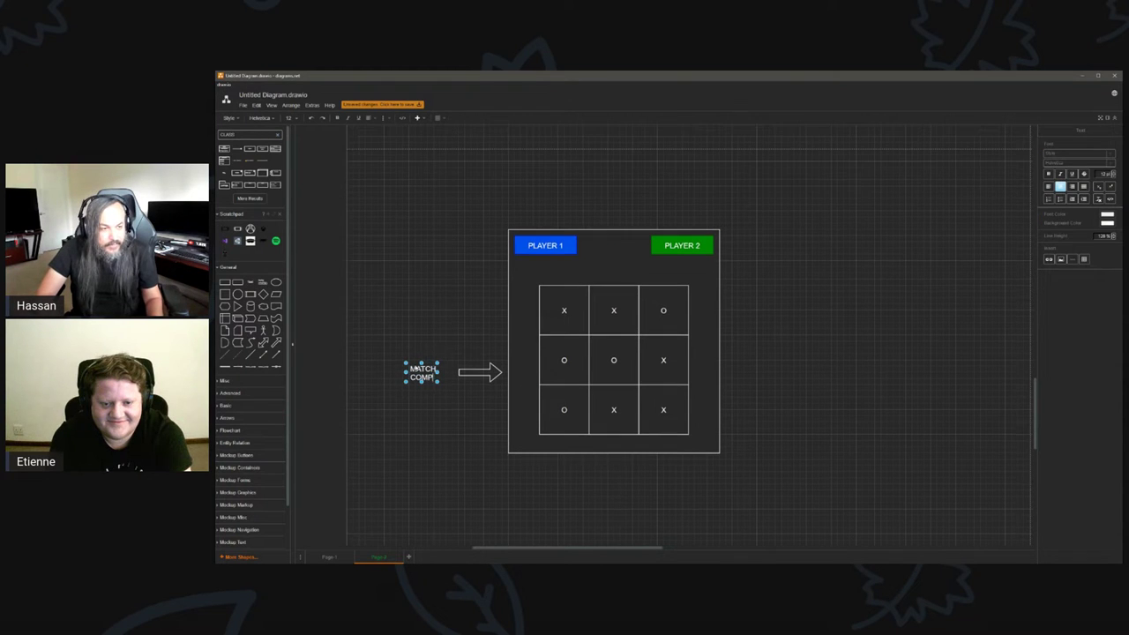
# Finish the MATCH COMPONENT label beside the arrow that points at the board's outer frame.
pyautogui.click(432, 426)
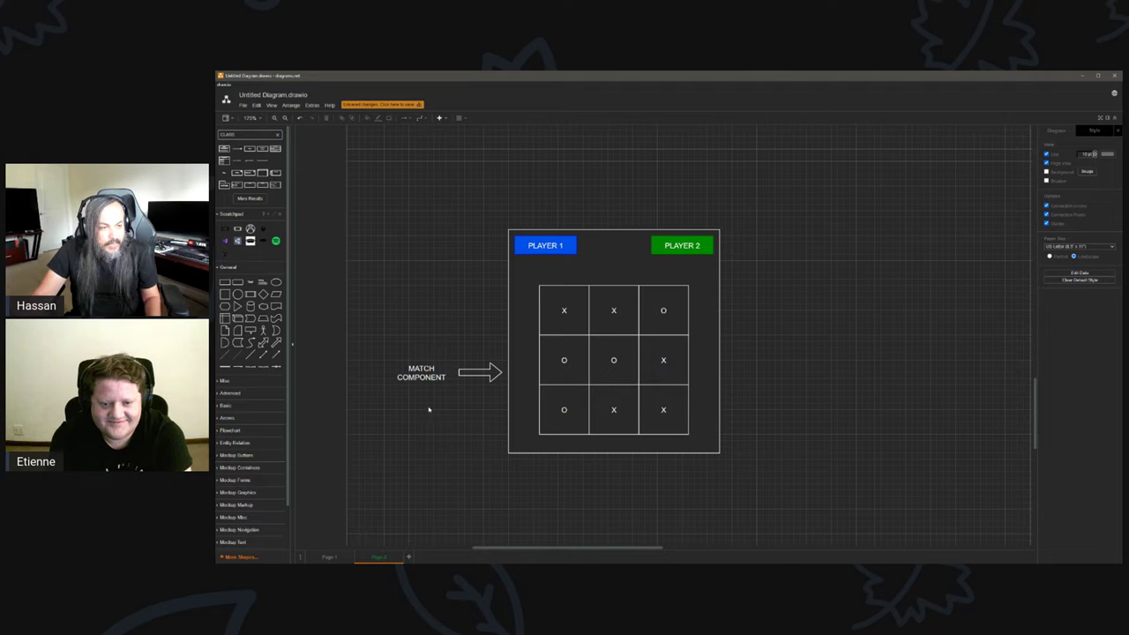
pyautogui.click(477, 374)
pyautogui.keyDown('ctrl'); pyautogui.moveTo(477, 375); pyautogui.dragTo(574, 199); pyautogui.keyUp('ctrl')
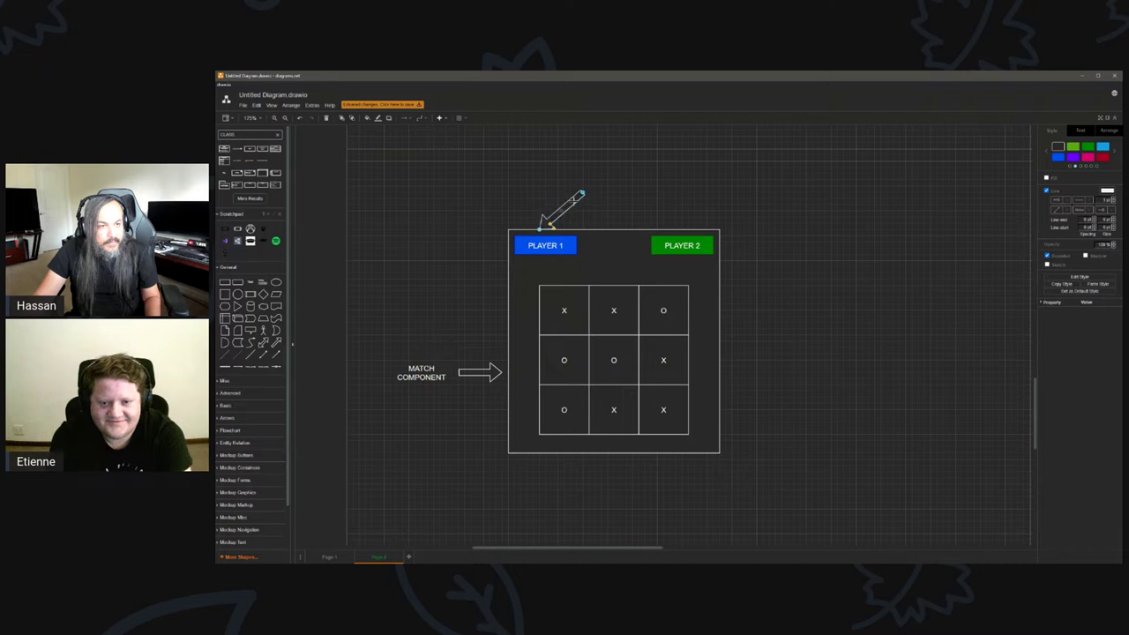
pyautogui.click(558, 210)
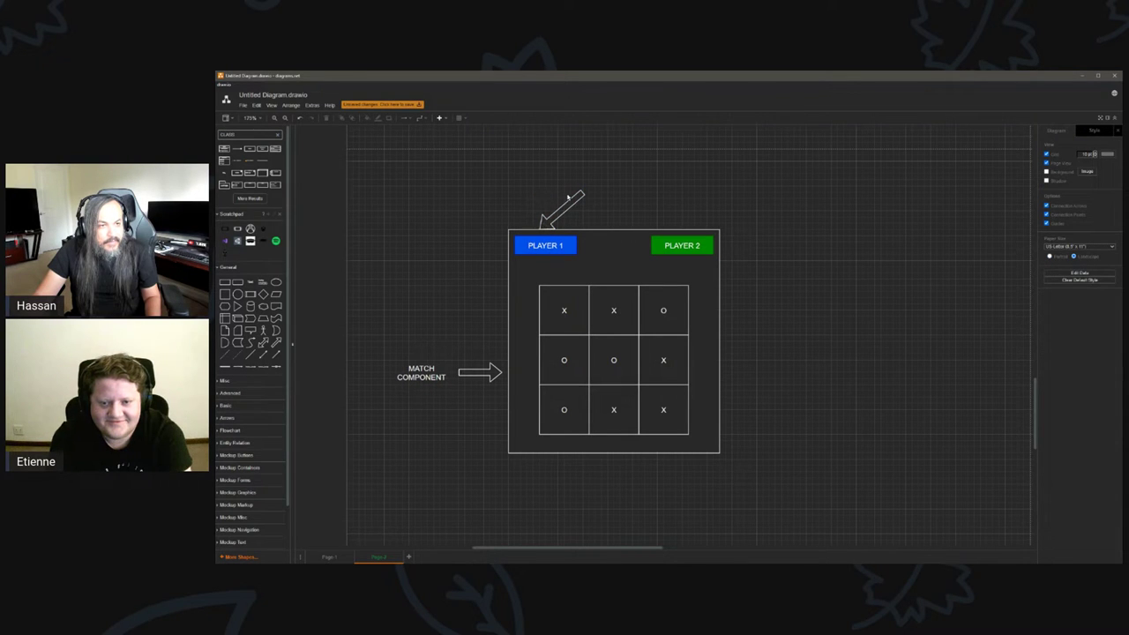
pyautogui.click(568, 199)
pyautogui.keyDown('ctrl'); pyautogui.scroll(2, 556, 214); pyautogui.keyUp('ctrl')
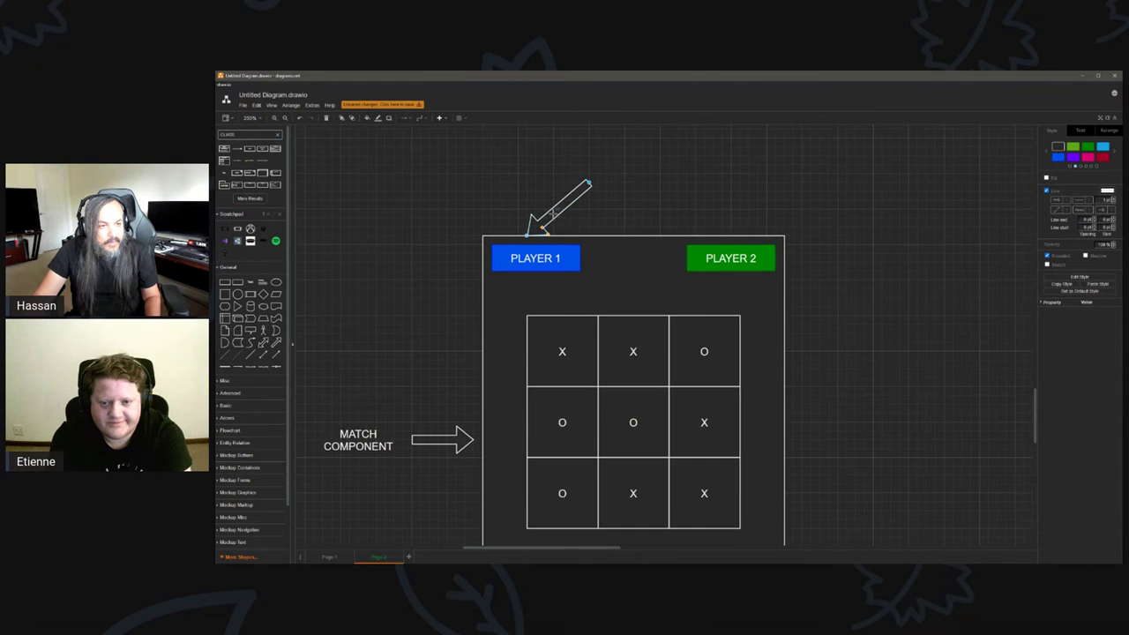
pyautogui.keyDown('ctrl'); pyautogui.scroll(3, 554, 211); pyautogui.keyUp('ctrl')
pyautogui.click(476, 207)
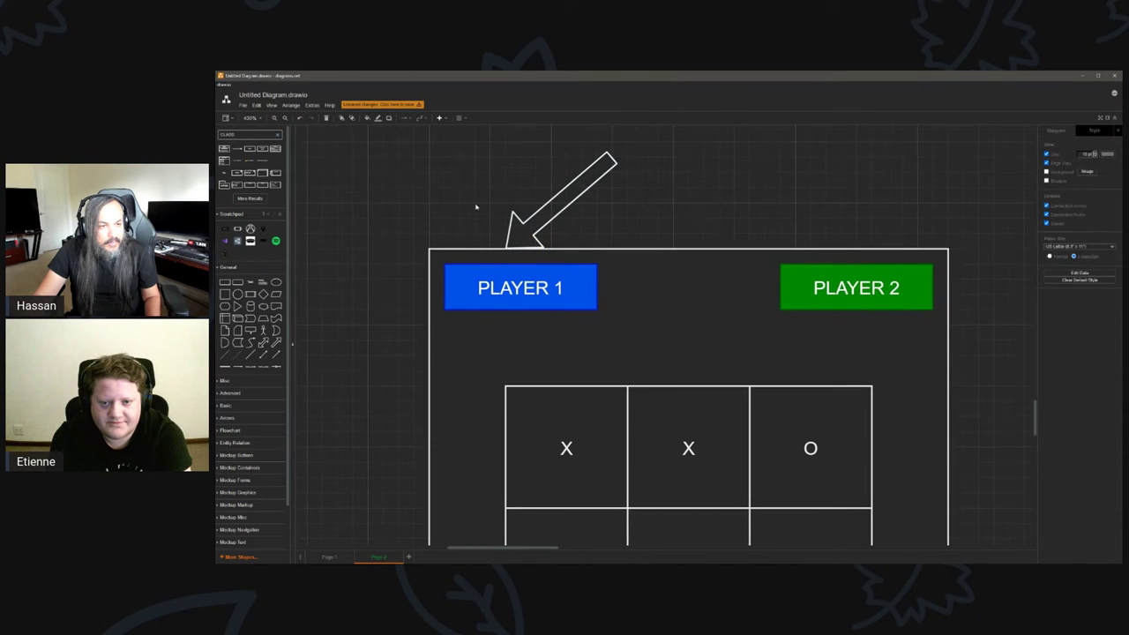
pyautogui.click(565, 201)
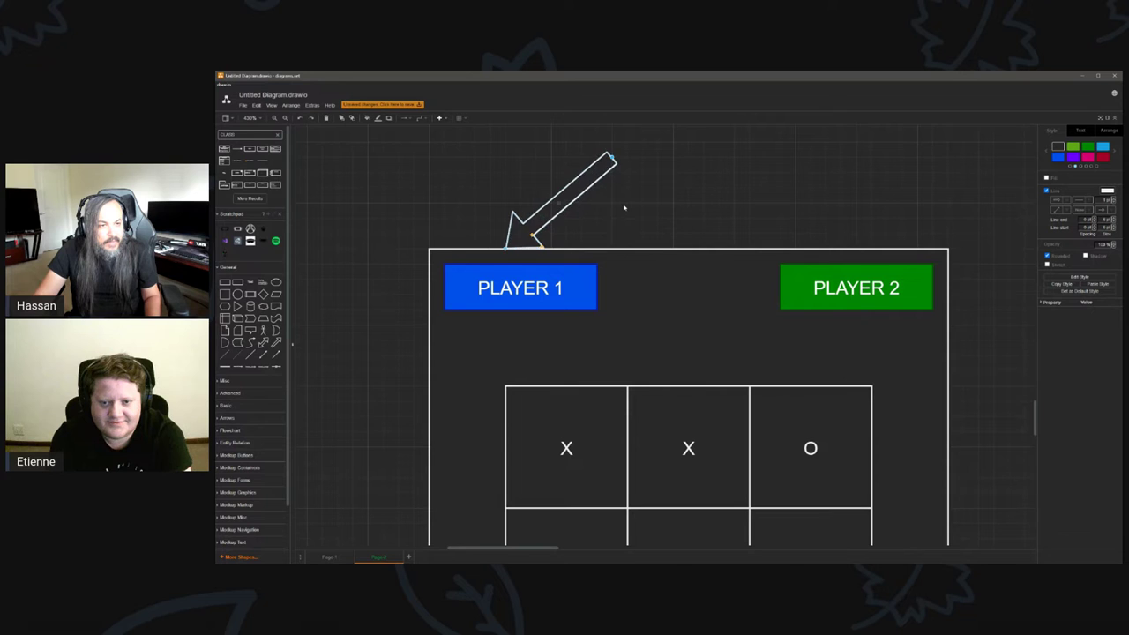
pyautogui.hotkey('ctrl', 'z')
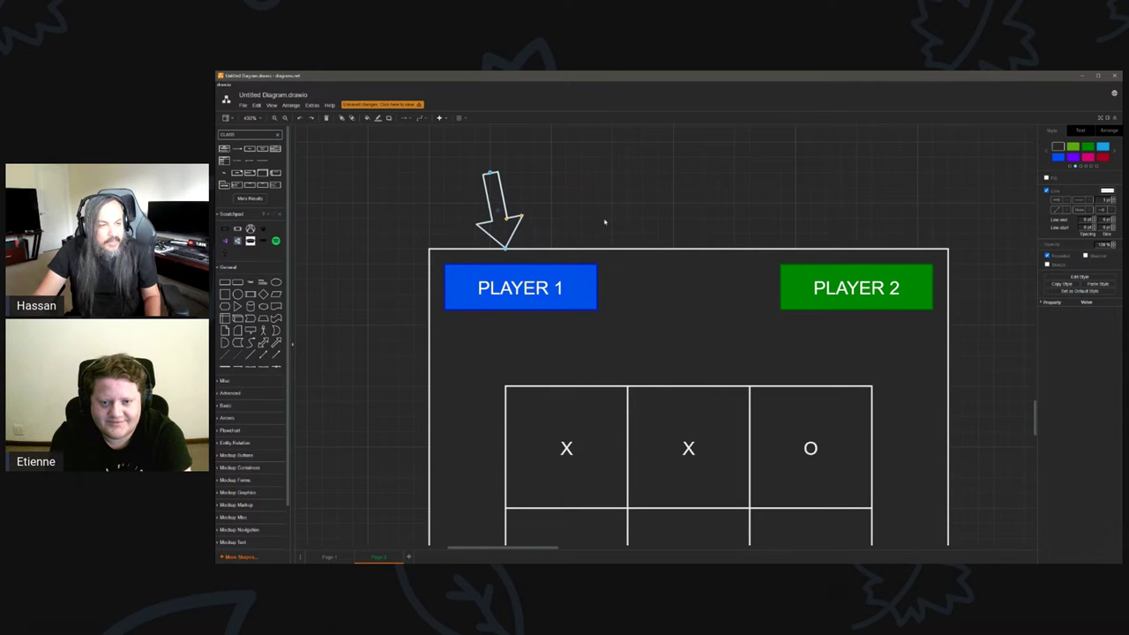
pyautogui.hotkey('ctrl', 'z')
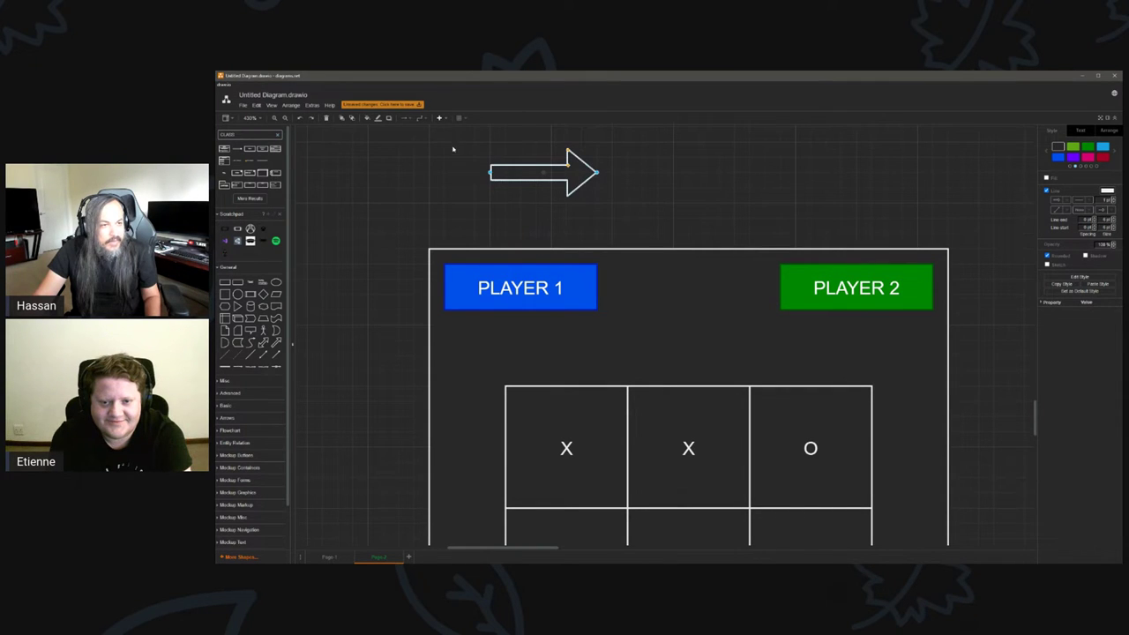
pyautogui.moveTo(454, 151); pyautogui.dragTo(651, 218)
pyautogui.press('Delete')
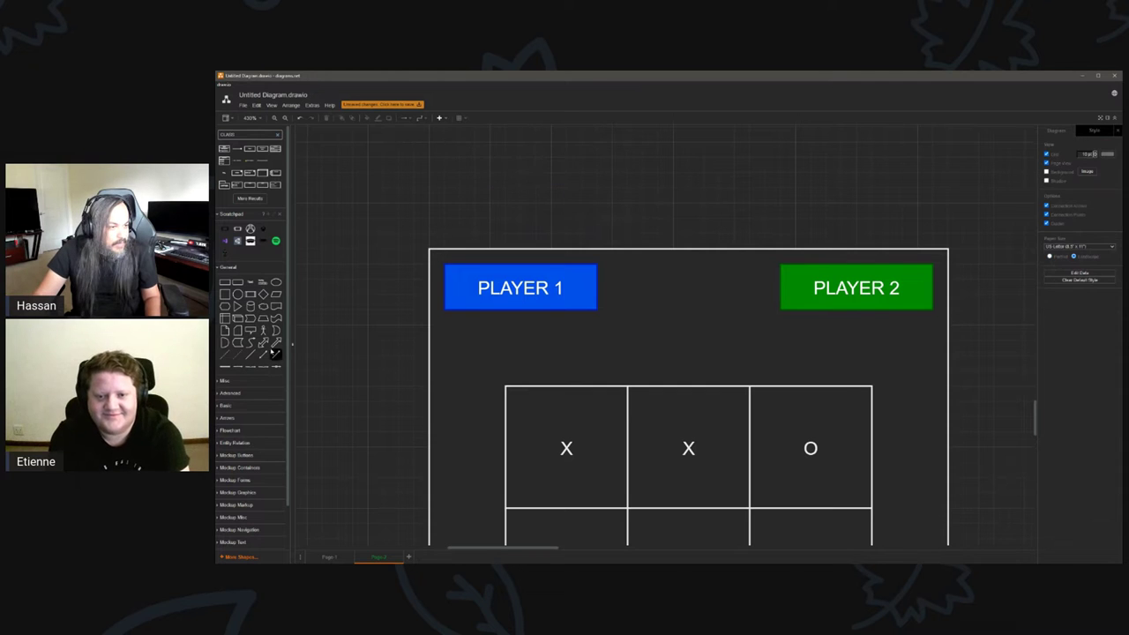
# Add two outlined block arrows above the board frame, one pointing down toward PLAYER 1 and one toward PLAYER 2.
pyautogui.moveTo(275, 342); pyautogui.dragTo(679, 181)
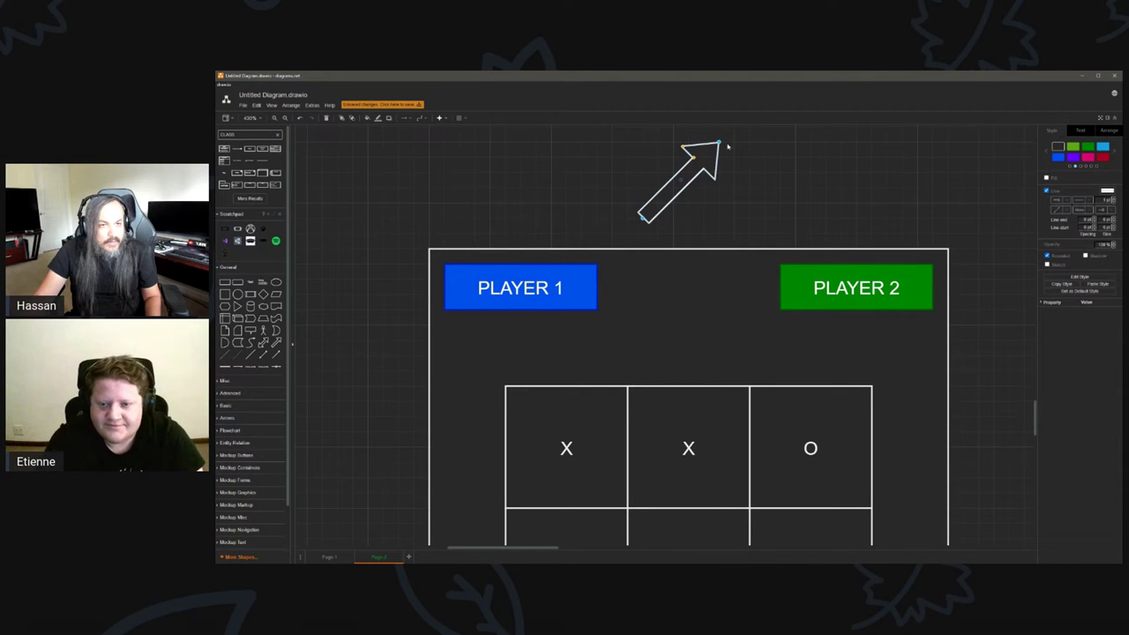
pyautogui.moveTo(719, 144); pyautogui.dragTo(552, 232)
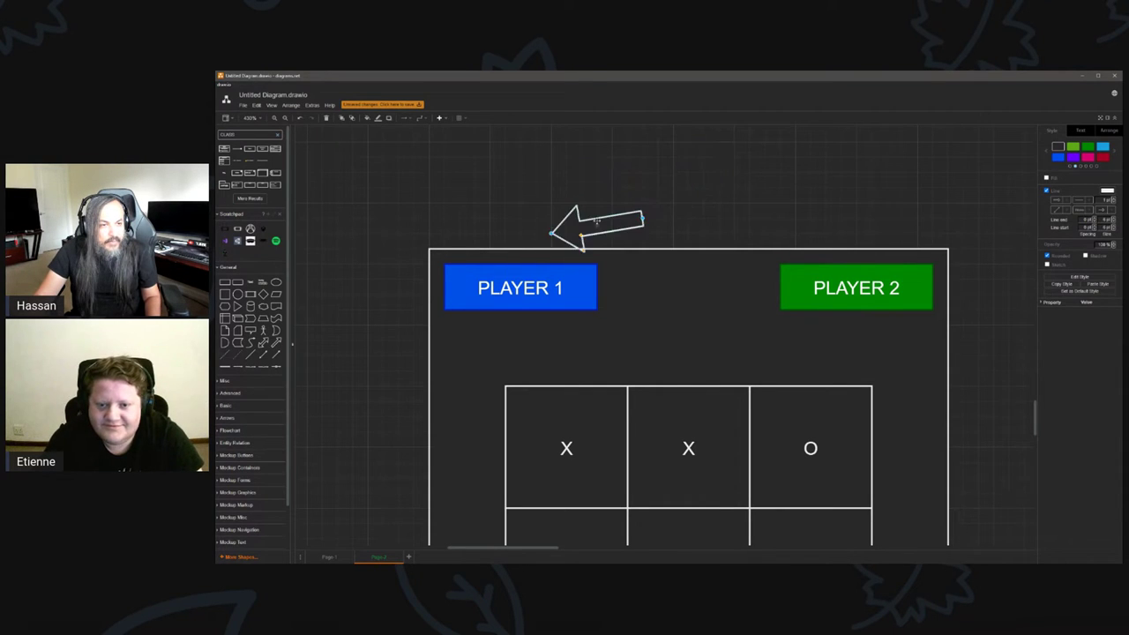
pyautogui.moveTo(644, 224); pyautogui.dragTo(809, 234)
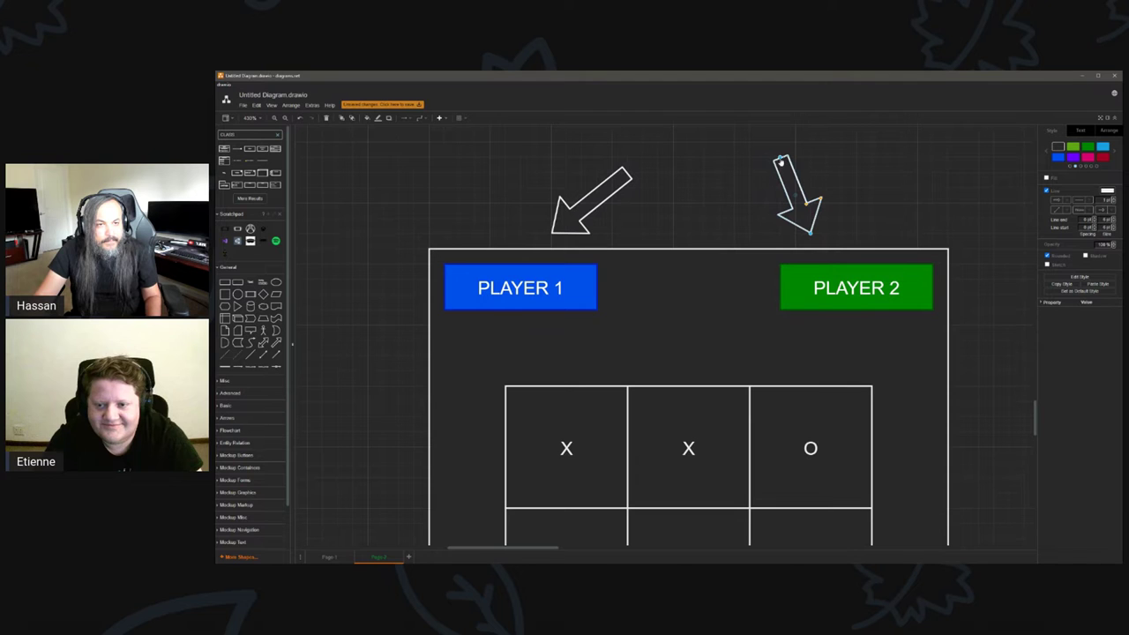
pyautogui.moveTo(782, 162); pyautogui.dragTo(721, 180)
pyautogui.click(675, 225)
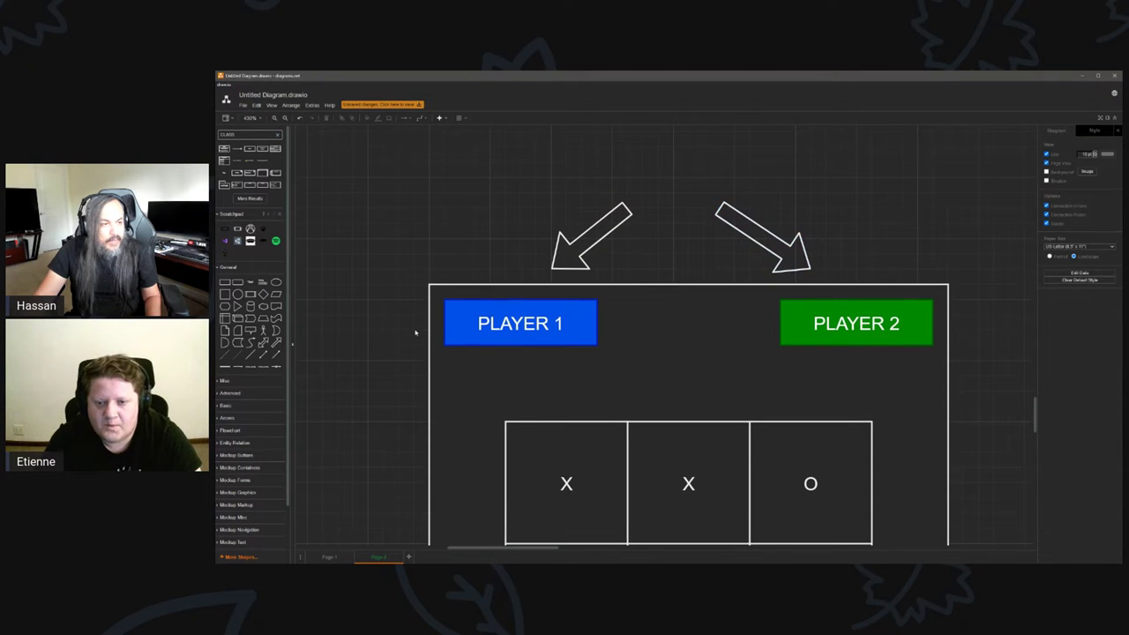
# Add the two-line text label PLAYER COMPONENT centred above the two player arrows.
pyautogui.moveTo(250, 282); pyautogui.dragTo(640, 165)
pyautogui.doubleClick(673, 179)
pyautogui.write('PLAYER')
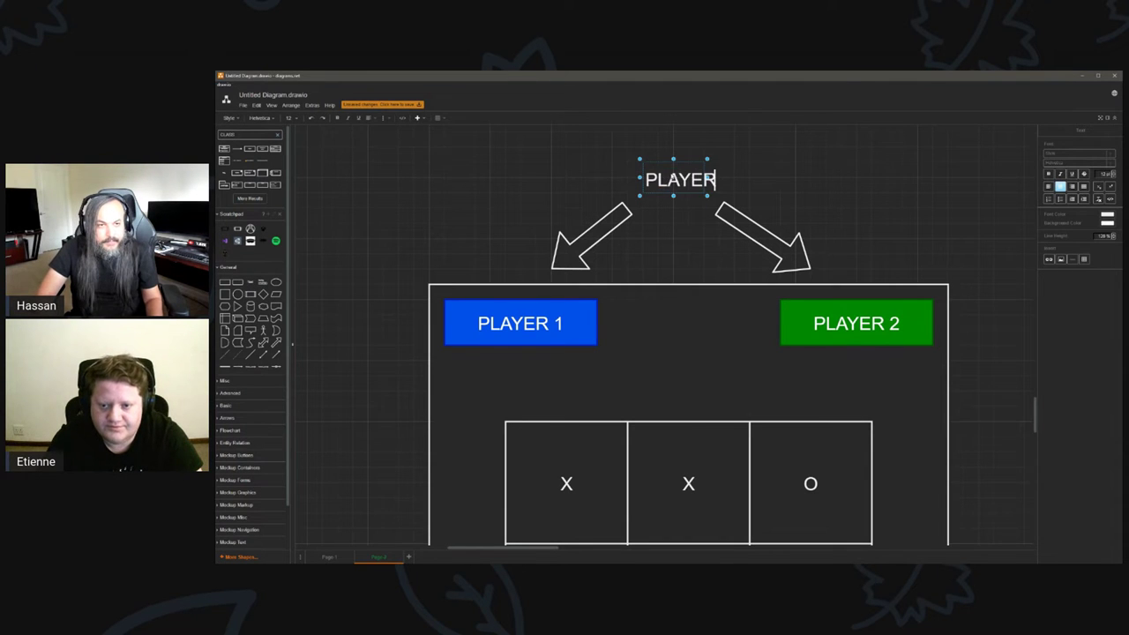
pyautogui.press('Return')
pyautogui.write('COMPONENT')
pyautogui.click(821, 172)
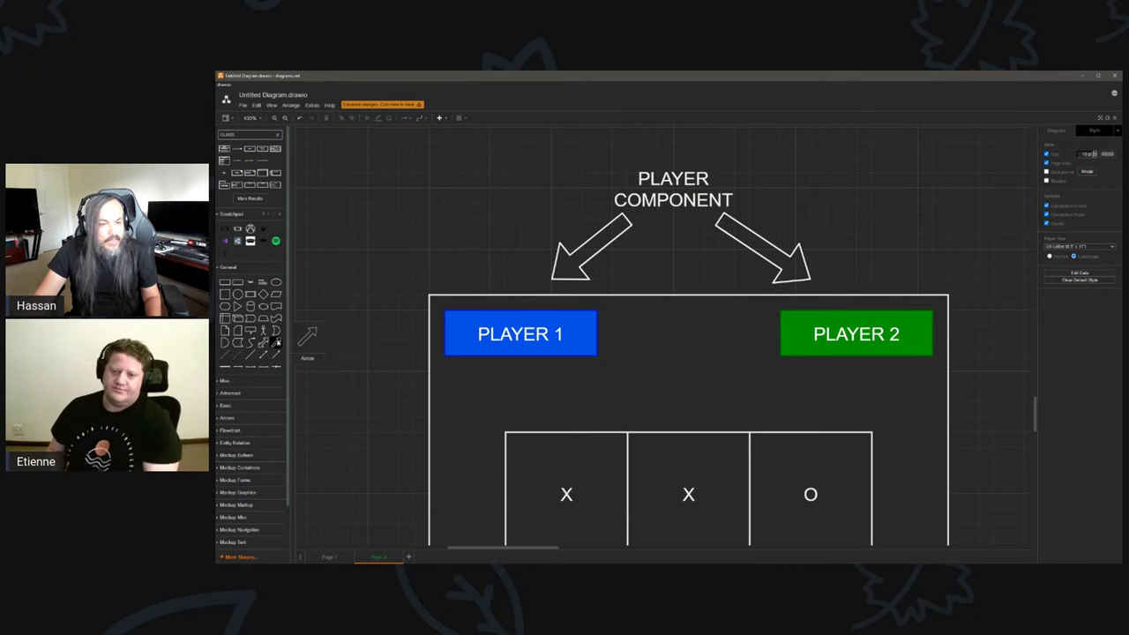
# Add an outlined block arrow outside the frame's right edge, pointing left at the PLAYER 2 box.
pyautogui.moveTo(275, 342); pyautogui.dragTo(993, 332)
pyautogui.keyDown('ctrl'); pyautogui.scroll(-2, 989, 340); pyautogui.keyUp('ctrl')
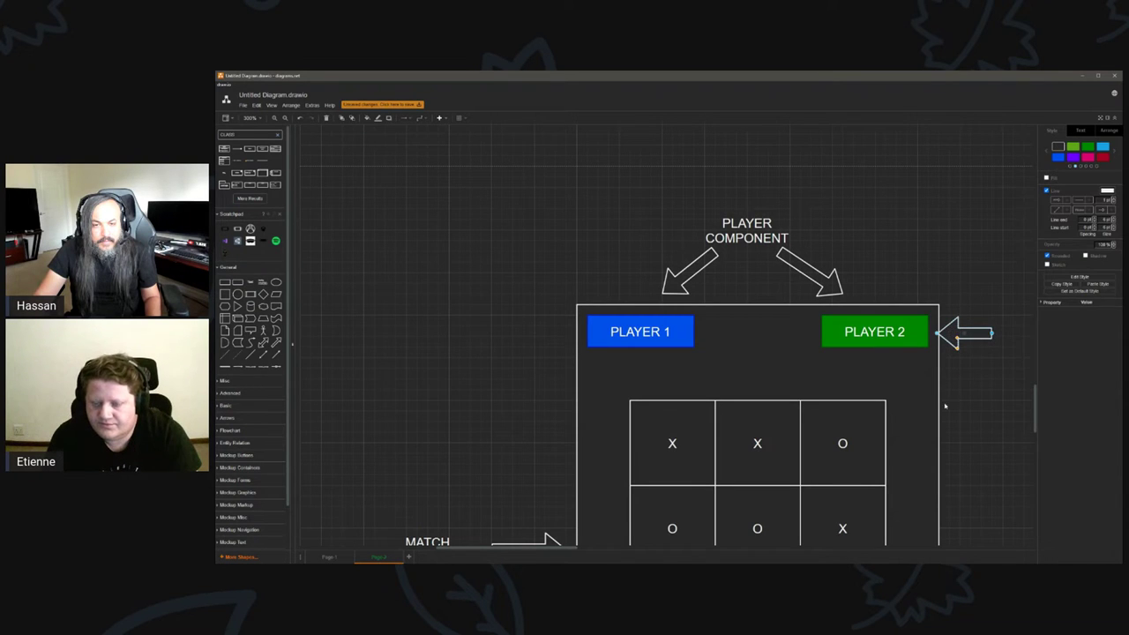
pyautogui.moveTo(570, 550); pyautogui.dragTo(603, 552)
pyautogui.scroll(-2, 595, 421)
pyautogui.keyDown('ctrl'); pyautogui.scroll(-1, 585, 409); pyautogui.keyUp('ctrl')
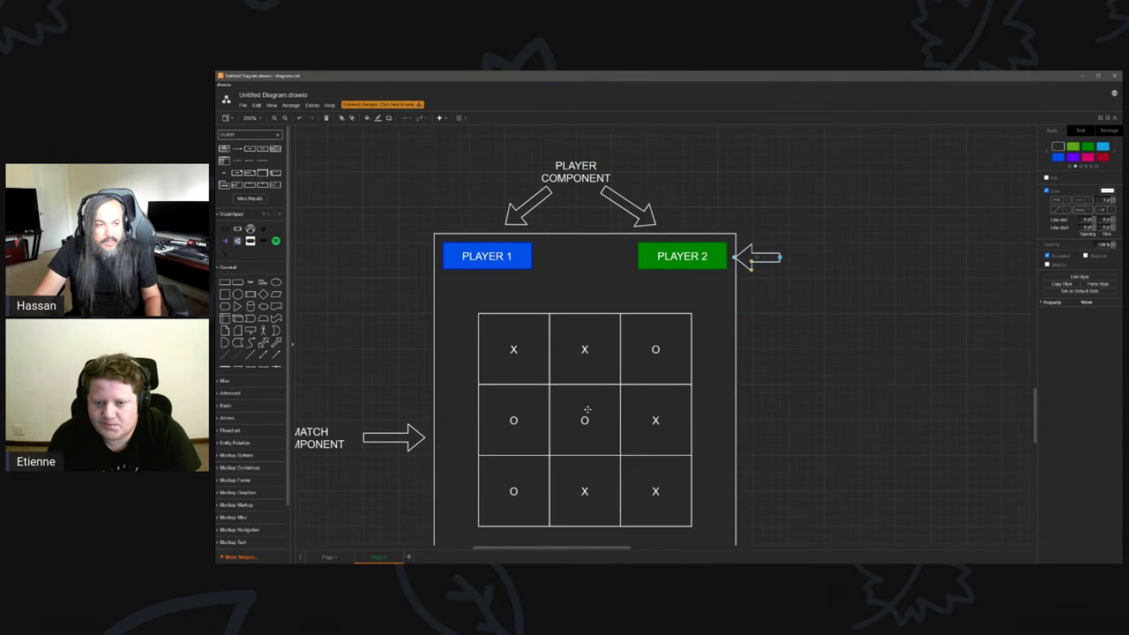
# Copy the MATCH COMPONENT label beside the arrow at PLAYER 2 and change the copy's text to TURN COMPONENT.
pyautogui.click(321, 437)
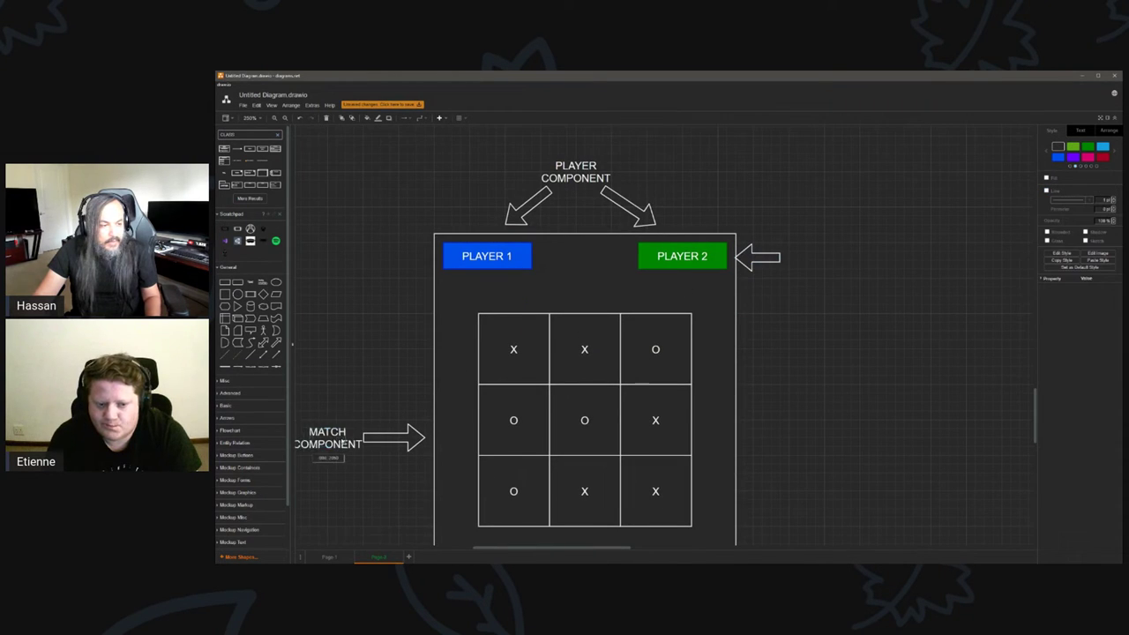
pyautogui.moveTo(336, 442); pyautogui.dragTo(842, 258)
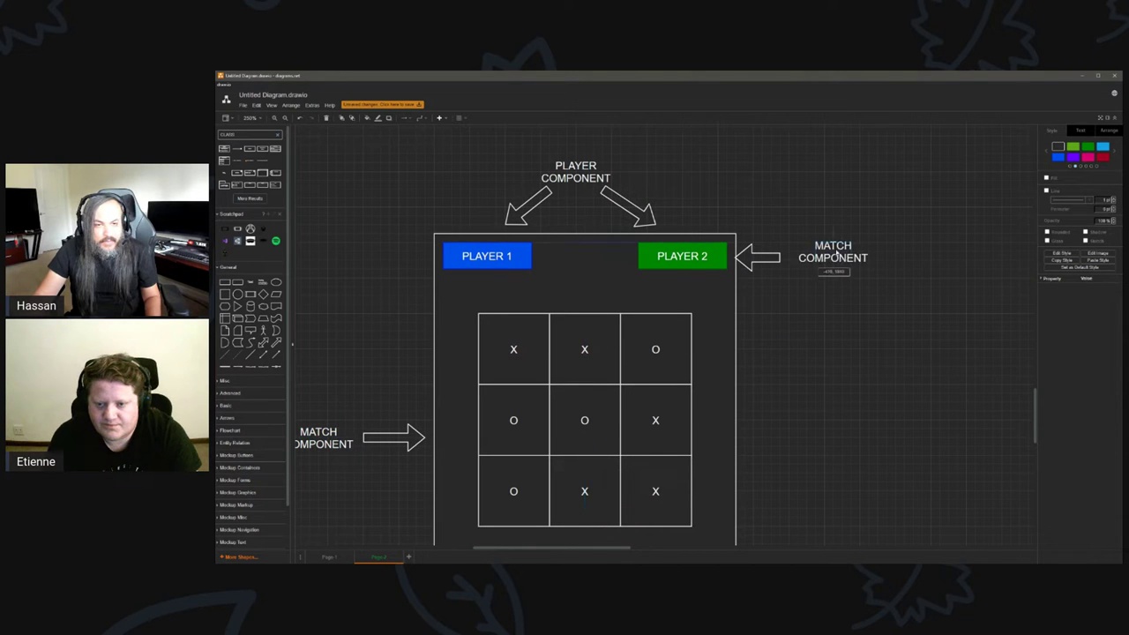
pyautogui.doubleClick(835, 248)
pyautogui.write('TURN COMPONENT')
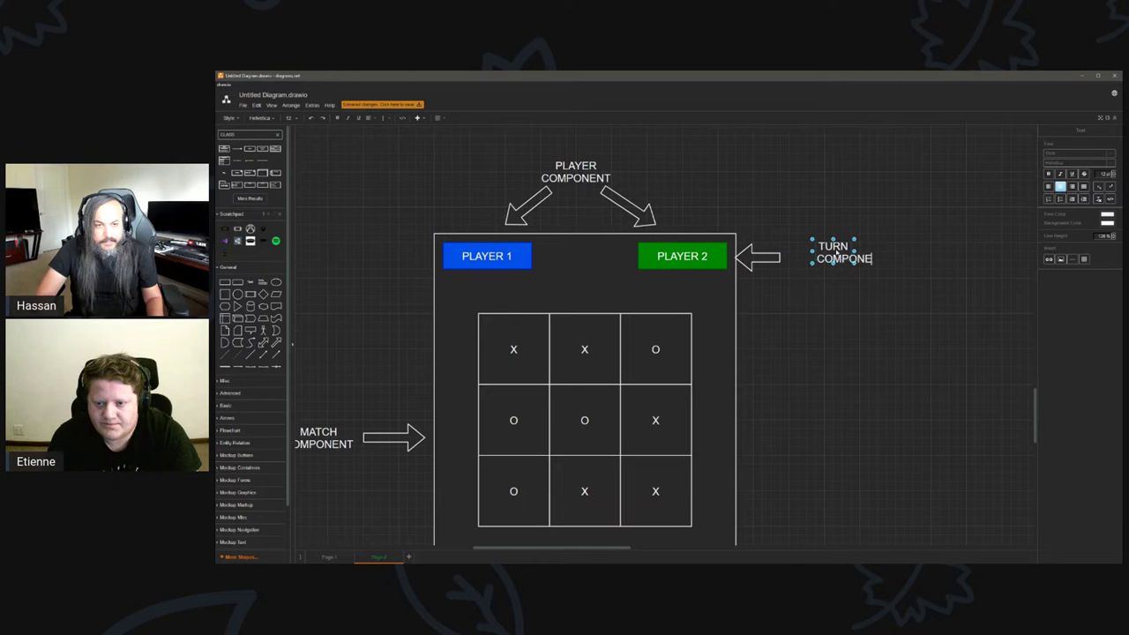
pyautogui.click(826, 299)
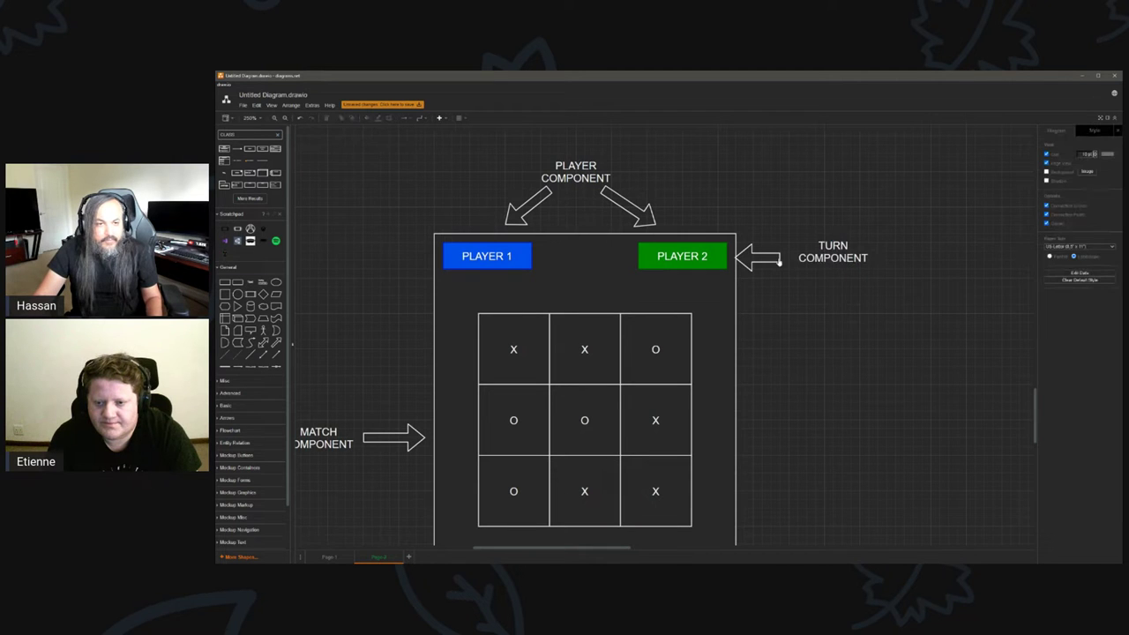
# Copy the PLAYER 2 arrow to the right edge of the grid's middle row and extend its tail horizontally beyond the frame.
pyautogui.click(764, 258)
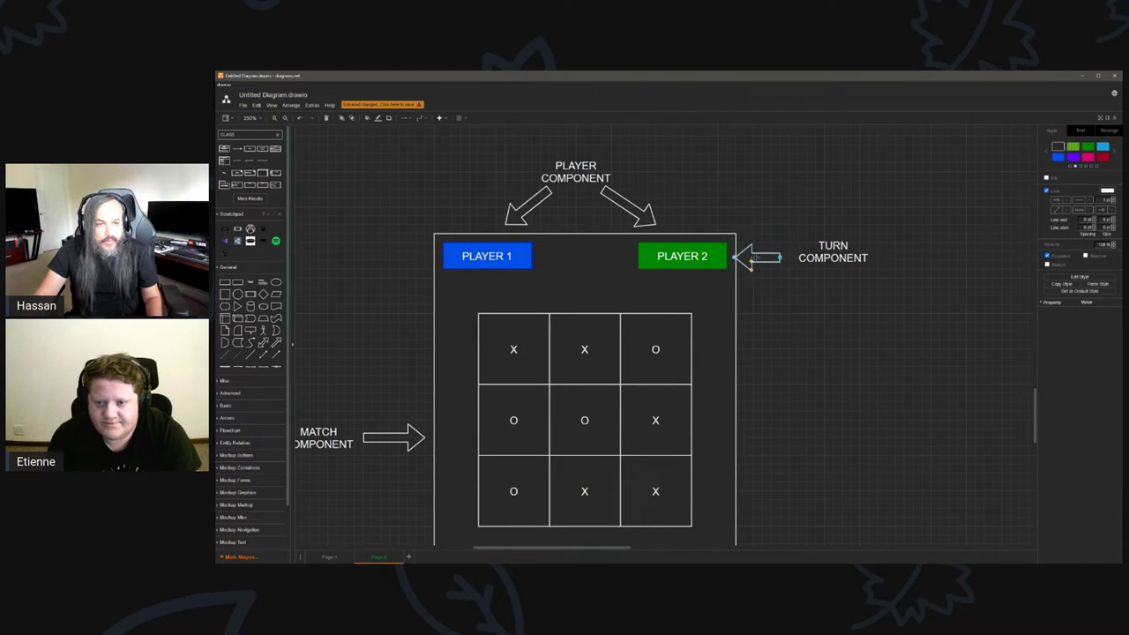
pyautogui.keyDown('ctrl'); pyautogui.moveTo(764, 257); pyautogui.dragTo(692, 421); pyautogui.keyUp('ctrl')
pyautogui.moveTo(789, 439); pyautogui.dragTo(799, 421)
pyautogui.click(759, 401)
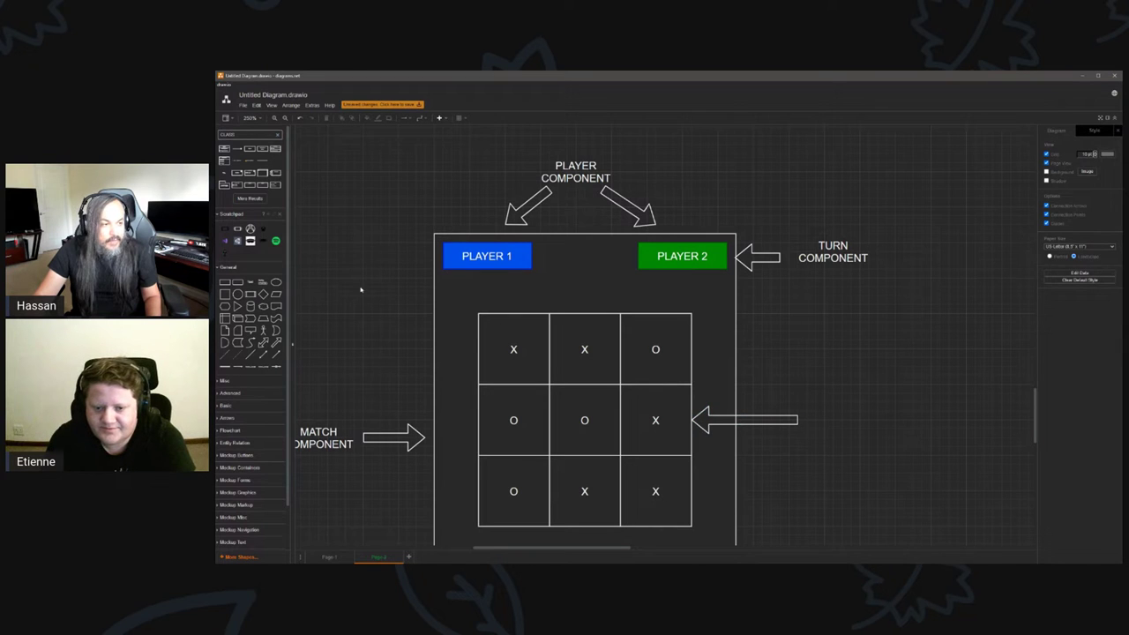
# Copy the TURN COMPONENT label beside the grid arrow, change the copy's text to BLOCK COMPONENT and align it with the arrow.
pyautogui.keyDown('ctrl'); pyautogui.moveTo(821, 248); pyautogui.dragTo(839, 418); pyautogui.keyUp('ctrl')
pyautogui.doubleClick(840, 418)
pyautogui.press('BackSpace')
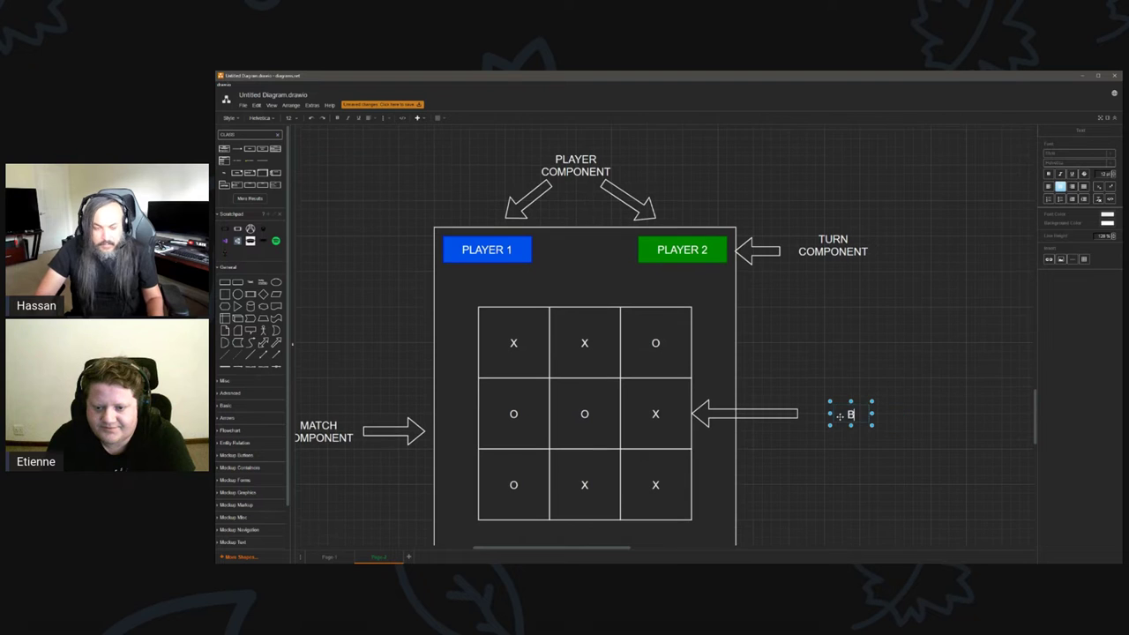
pyautogui.write('BLOCK COMPONENT')
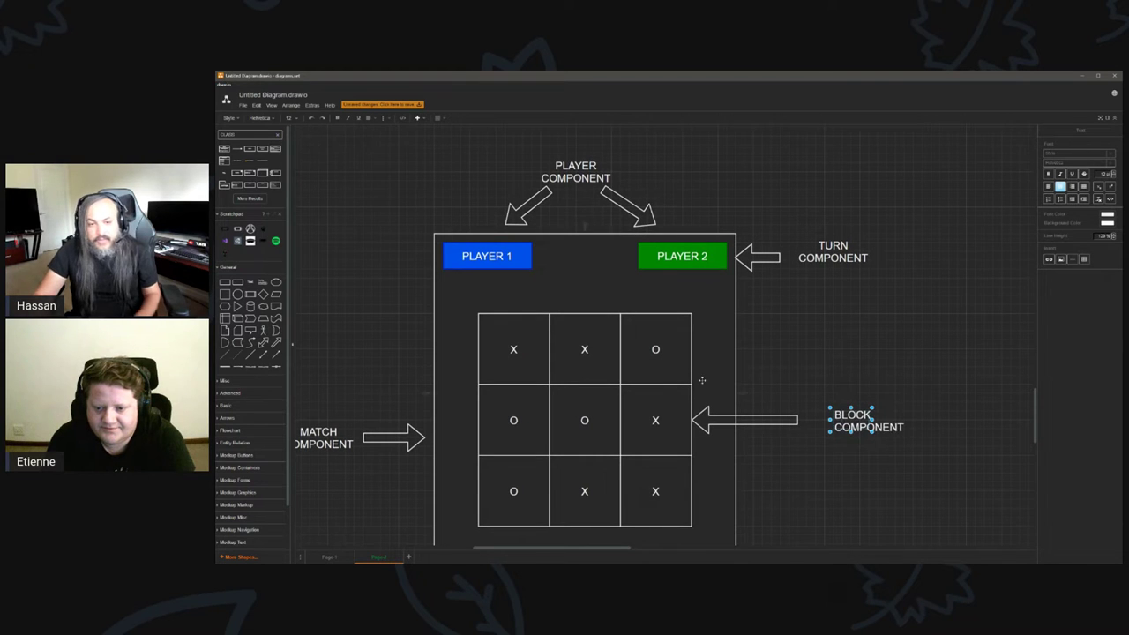
pyautogui.click(802, 358)
pyautogui.moveTo(849, 426); pyautogui.dragTo(838, 426)
pyautogui.click(698, 384)
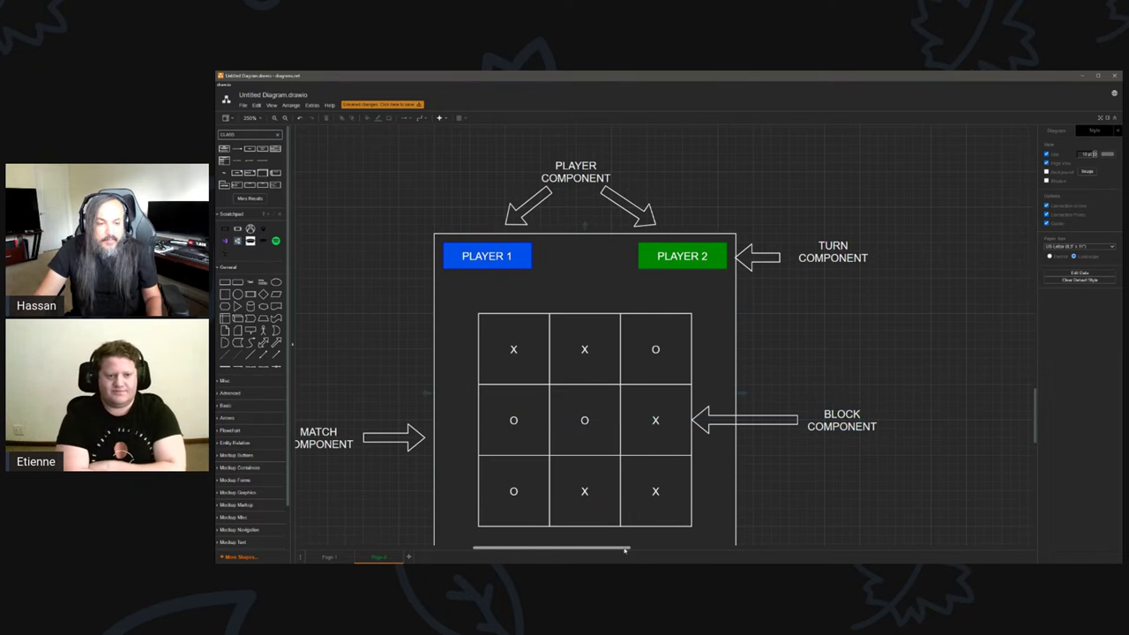
# Examine the component labels together with the board frame, player boxes and grid cells they refer to.
pyautogui.keyDown('shift'); pyautogui.hscroll(-2, 477, 470); pyautogui.keyUp('shift')
pyautogui.scroll(-2, 477, 470)
pyautogui.scroll(2, 477, 470)
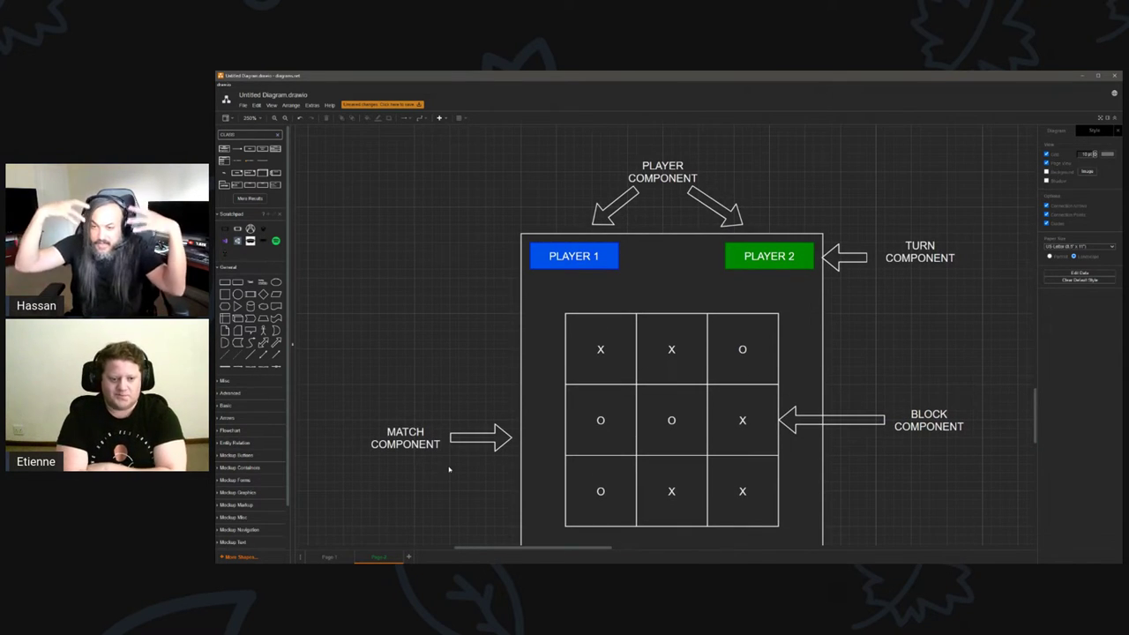
pyautogui.click(648, 177)
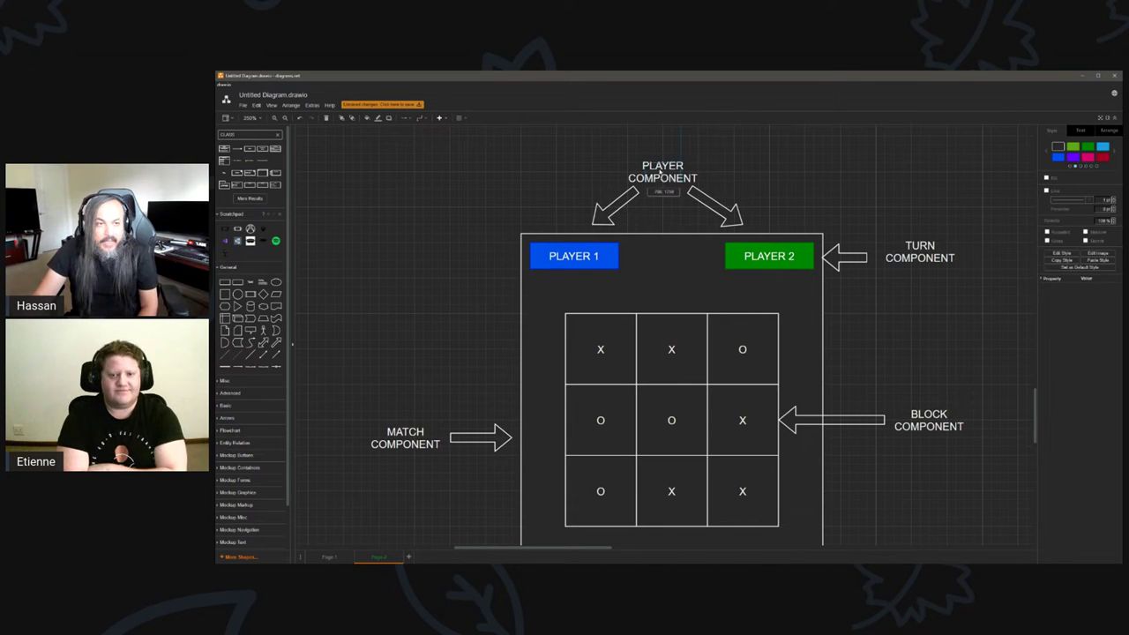
pyautogui.click(550, 189)
pyautogui.scroll(-1, 501, 223)
pyautogui.scroll(-1, 501, 223)
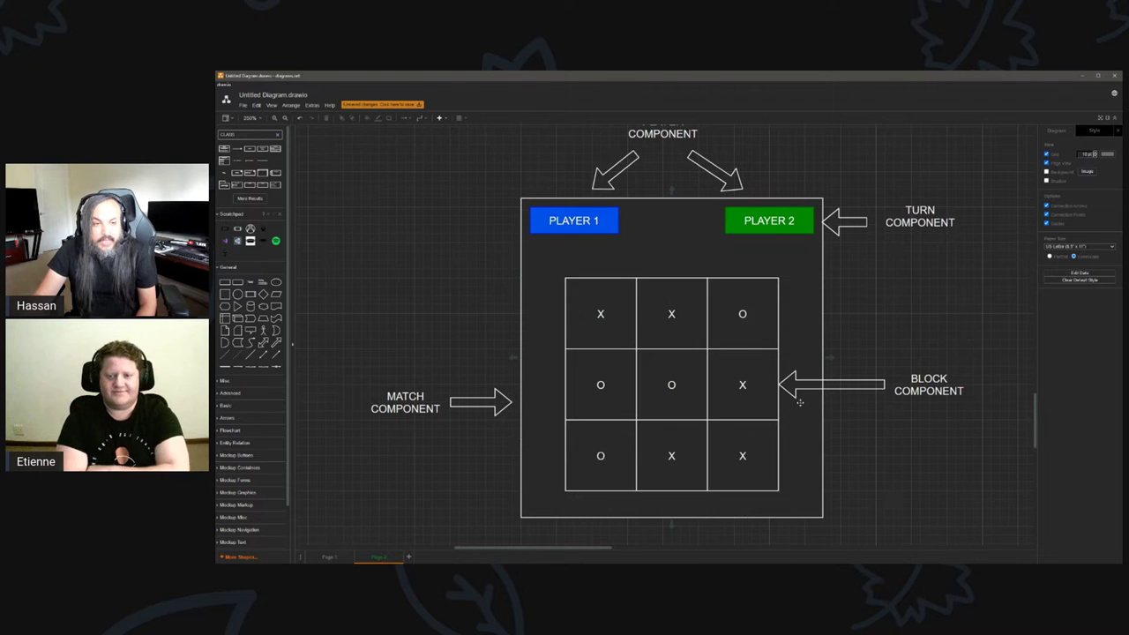
pyautogui.click(548, 425)
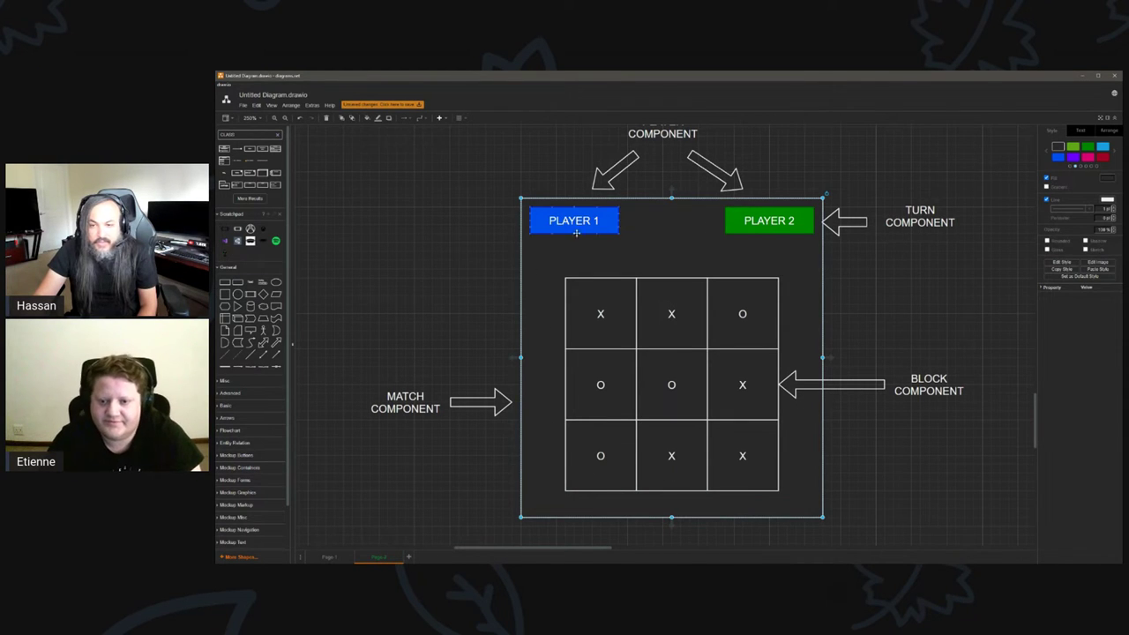
pyautogui.click(607, 224)
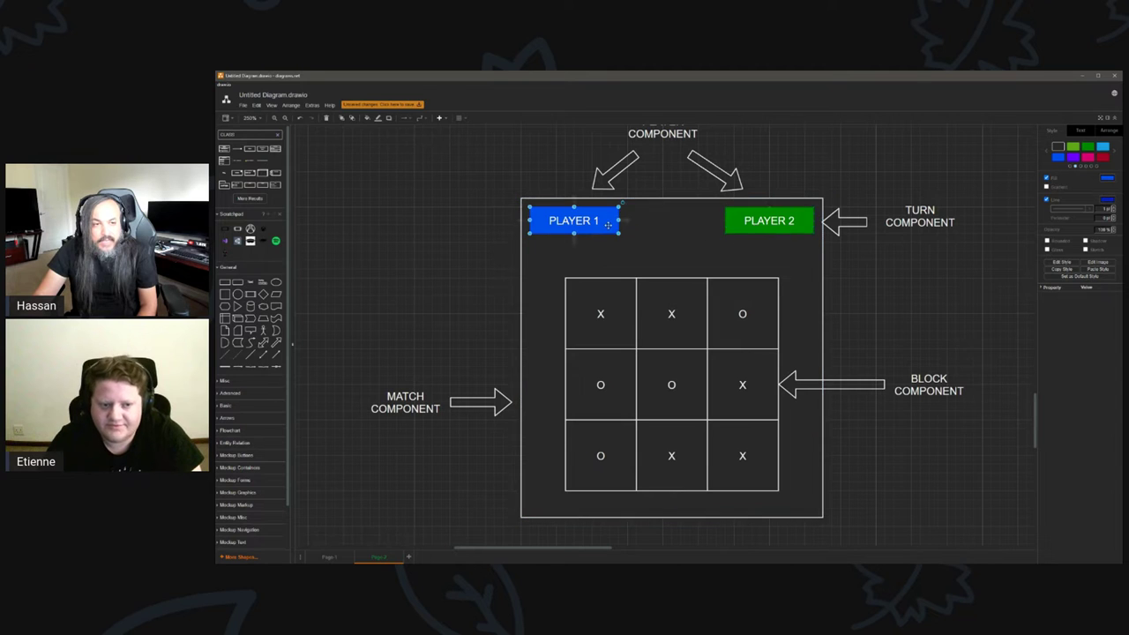
pyautogui.click(768, 220)
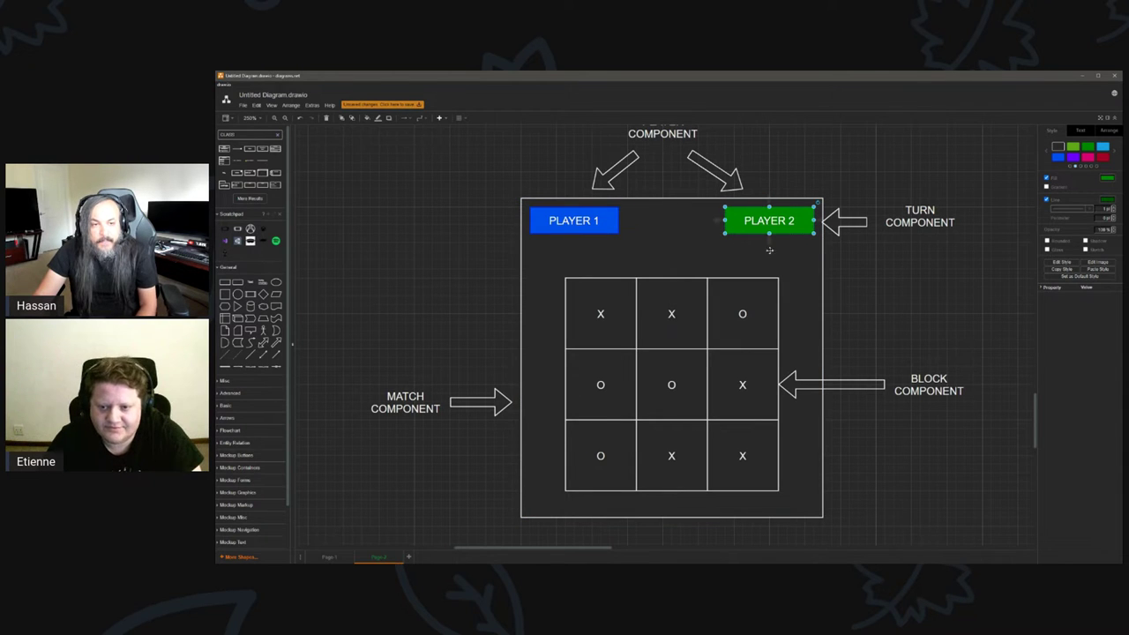
pyautogui.click(750, 438)
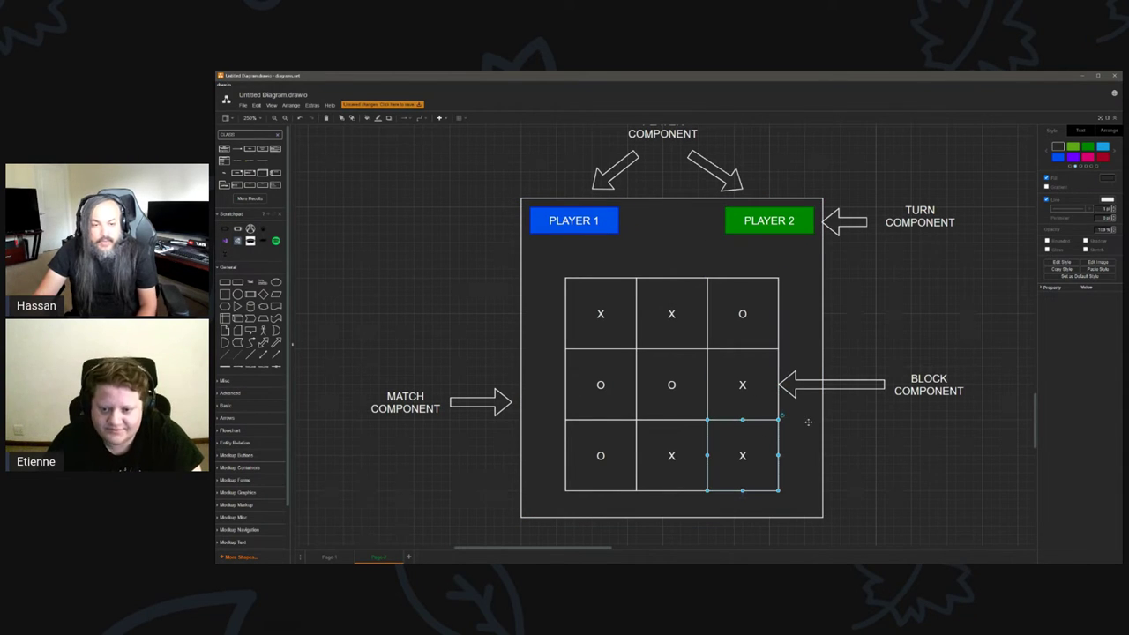
# Apply the blue style to the arrows beside the BLOCK COMPONENT and TURN COMPONENT labels.
pyautogui.click(850, 385)
pyautogui.click(1062, 158)
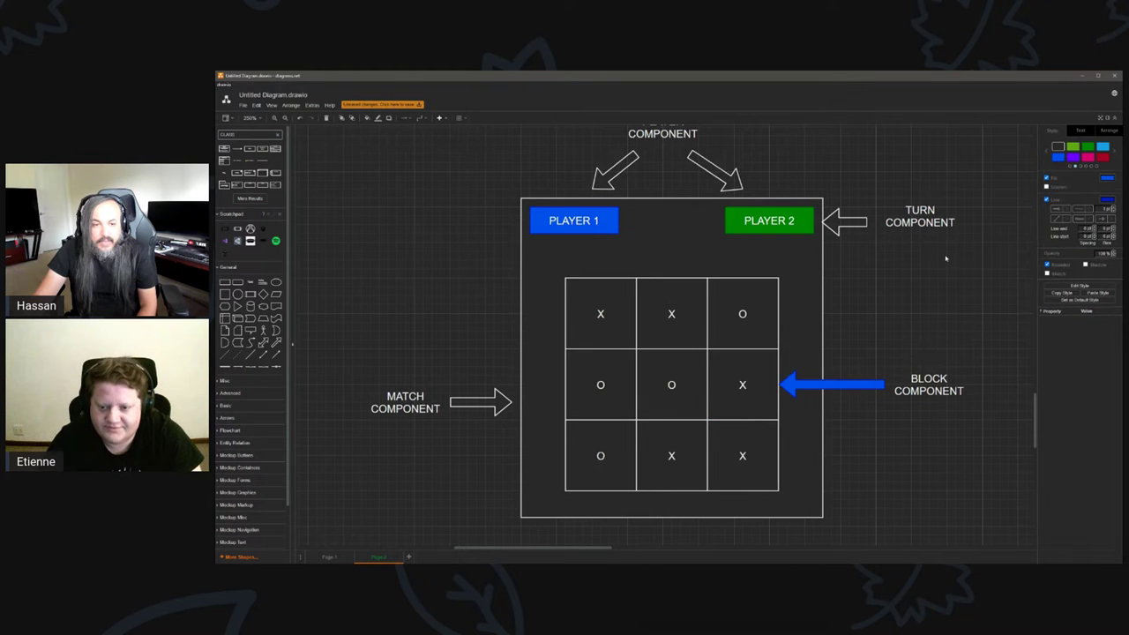
pyautogui.click(854, 220)
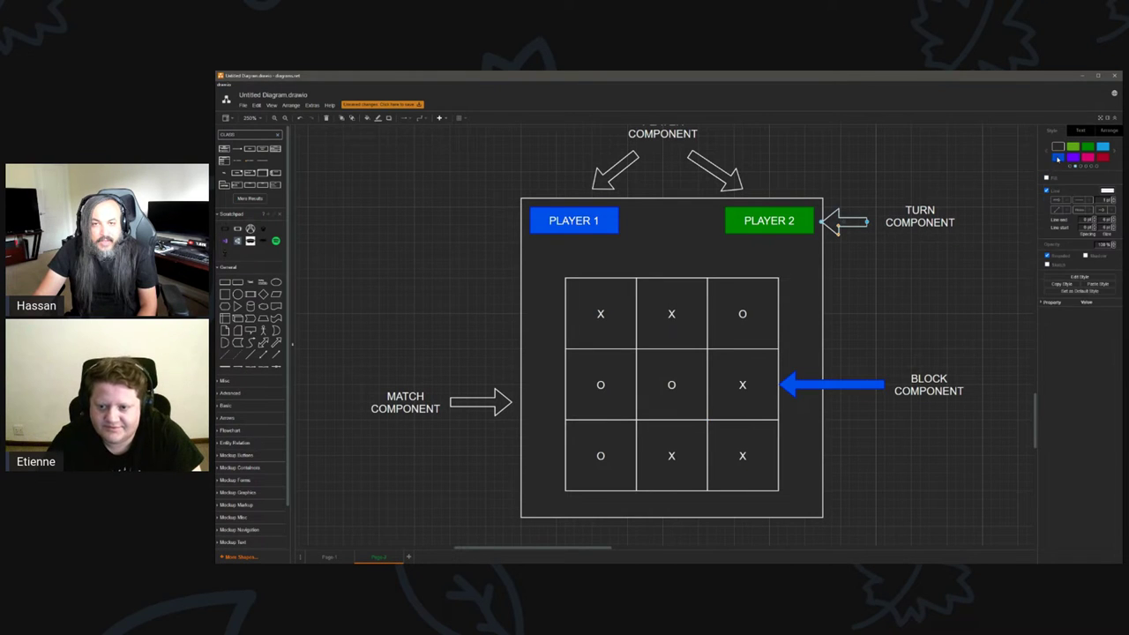
pyautogui.click(1059, 158)
# Apply the yellow style to the two diagonal arrows pointing at the PLAYER 1 and PLAYER 2 boxes.
pyautogui.click(632, 163)
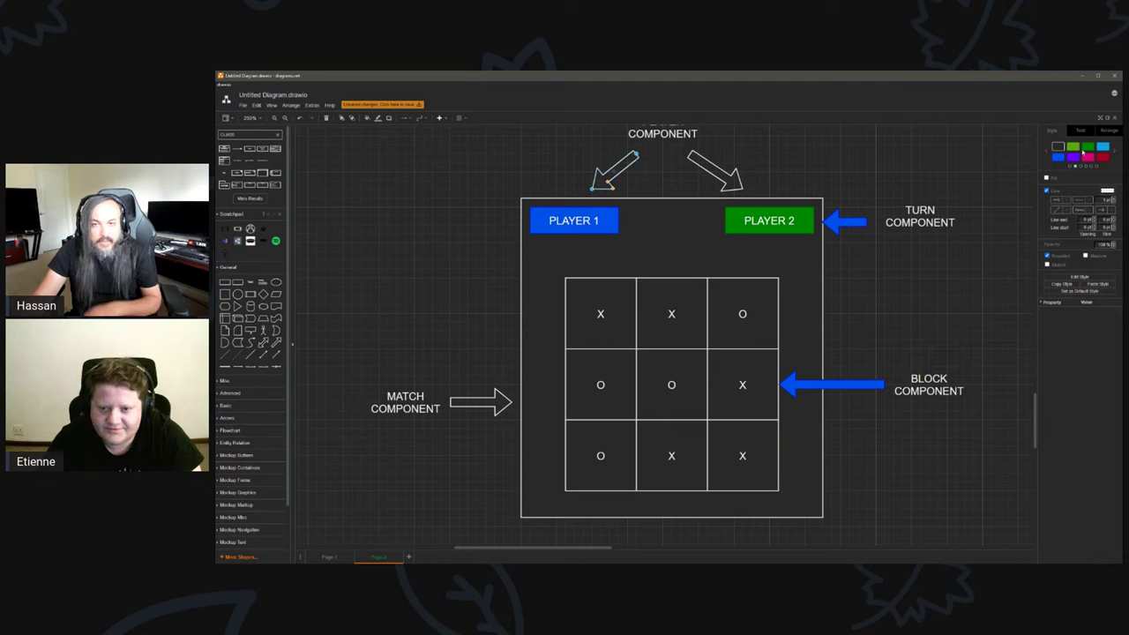
pyautogui.click(1115, 153)
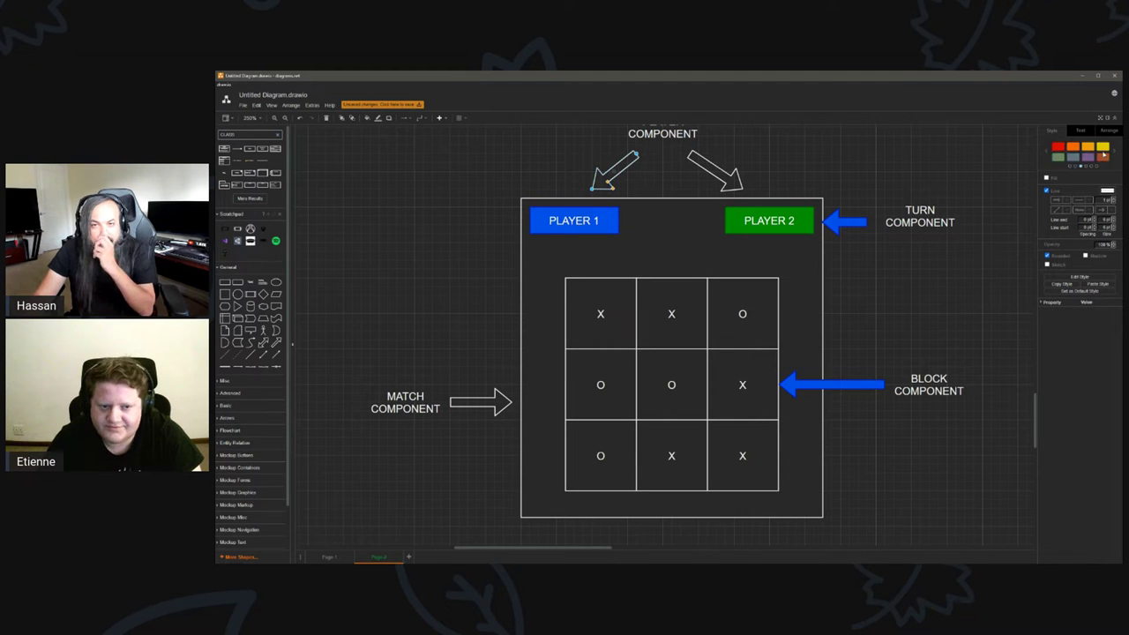
pyautogui.click(1102, 146)
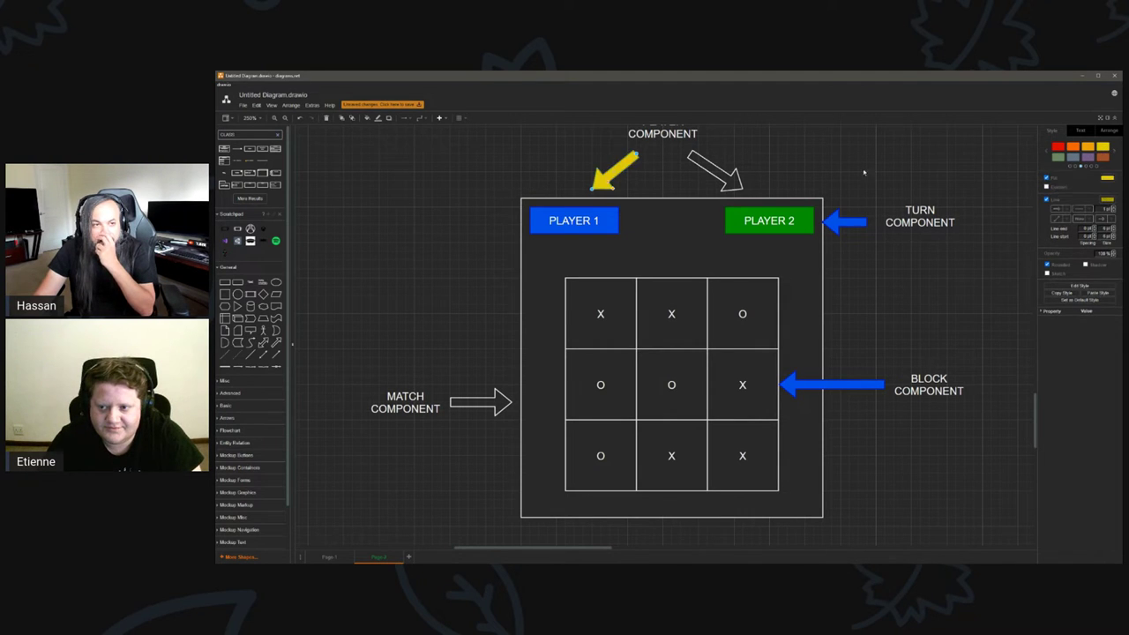
pyautogui.click(715, 164)
pyautogui.click(1102, 146)
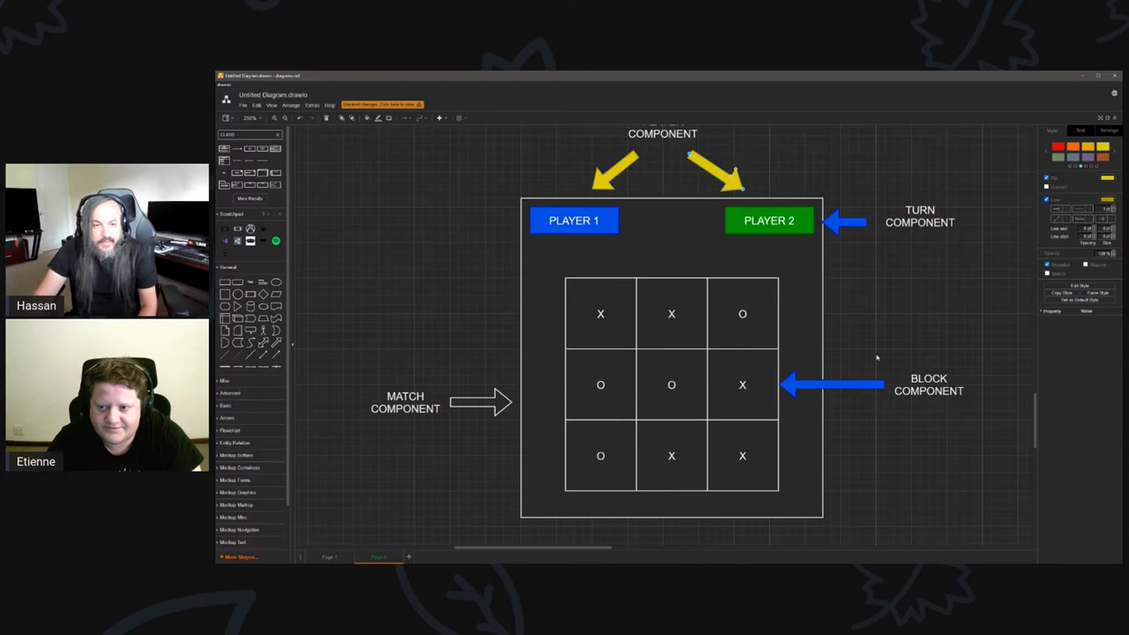
# Apply the same yellow style to the BLOCK COMPONENT, TURN COMPONENT and MATCH COMPONENT arrows.
pyautogui.click(853, 387)
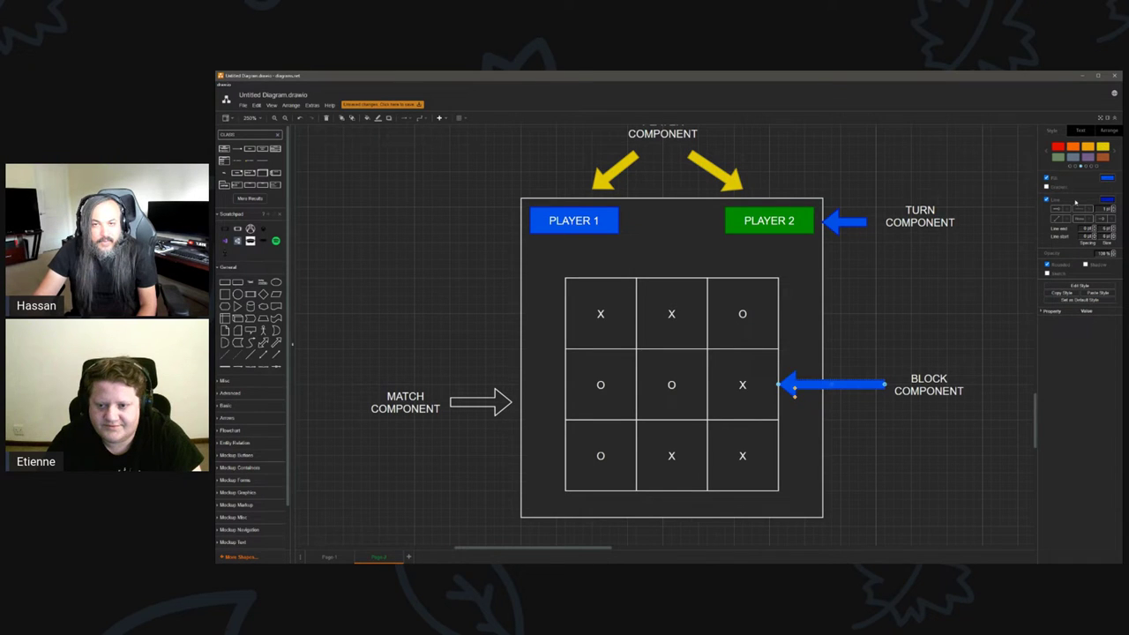
pyautogui.click(1103, 146)
pyautogui.click(852, 223)
pyautogui.click(1103, 146)
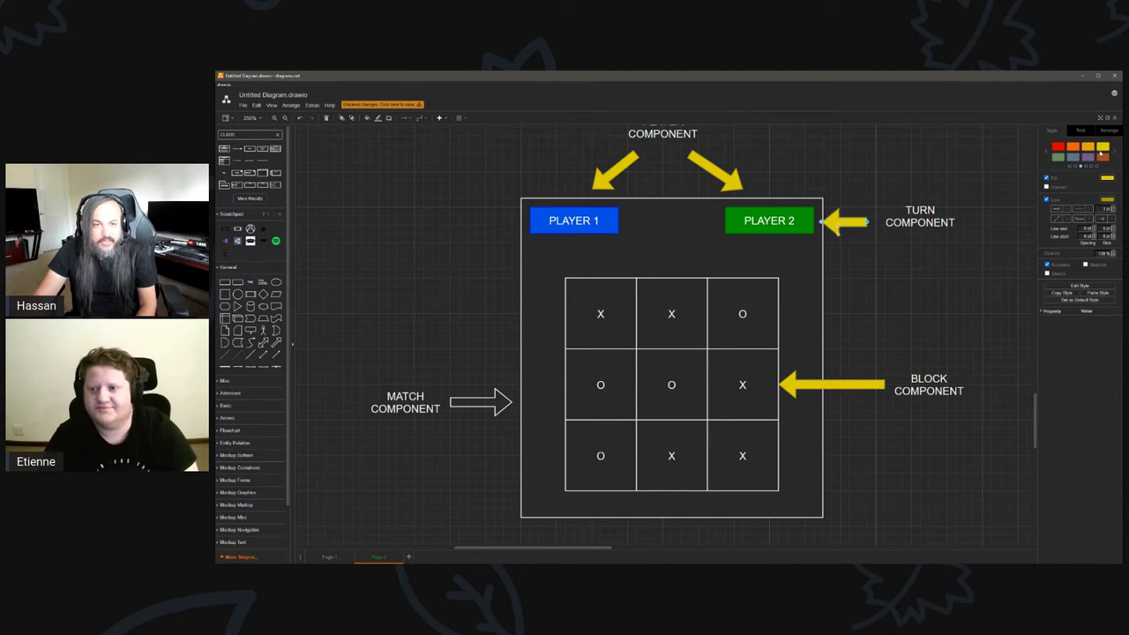
pyautogui.click(477, 402)
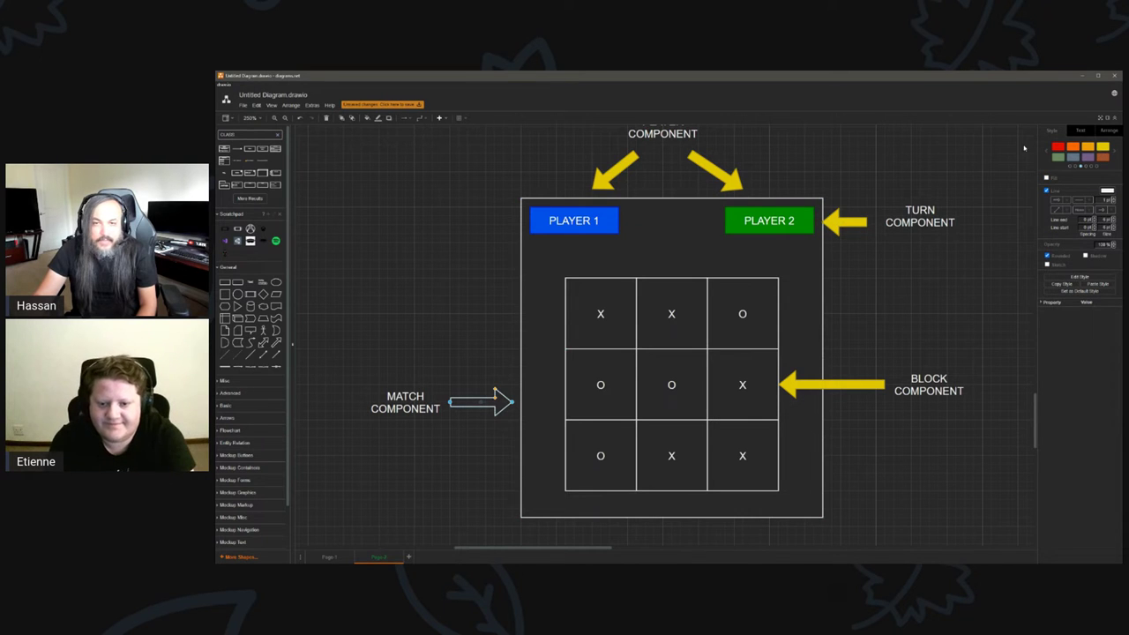
pyautogui.click(1102, 146)
pyautogui.click(897, 272)
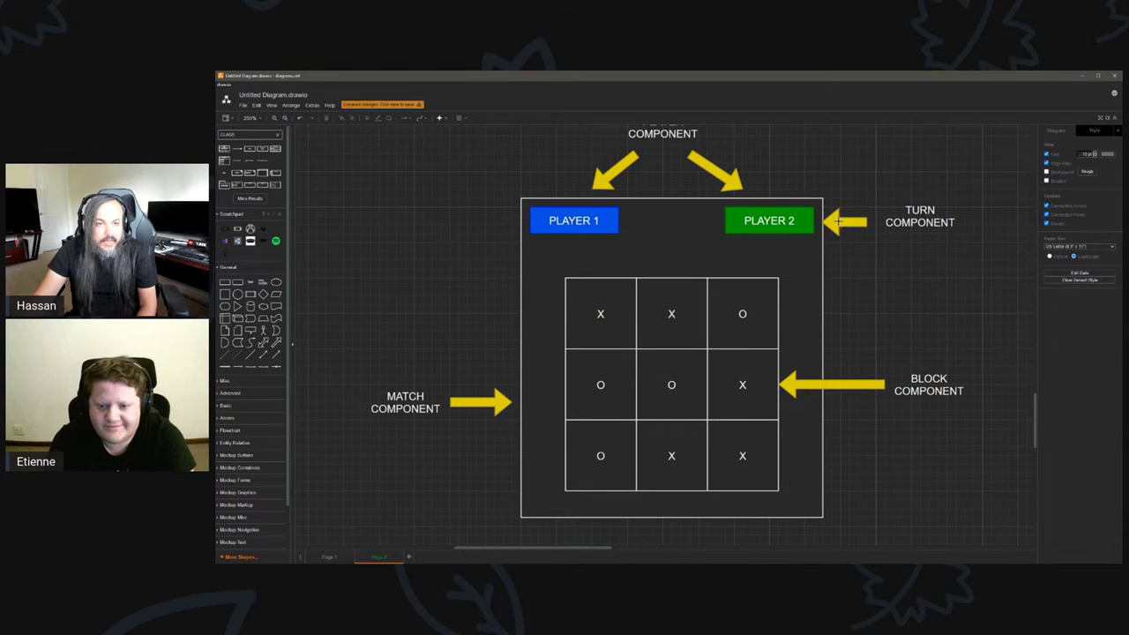
# Lengthen the TURN COMPONENT arrow so its tip touches the PLAYER 2 box and its tail reaches towards the label.
pyautogui.click(838, 220)
pyautogui.moveTo(827, 222); pyautogui.dragTo(875, 222)
pyautogui.click(882, 282)
pyautogui.click(861, 219)
pyautogui.click(876, 253)
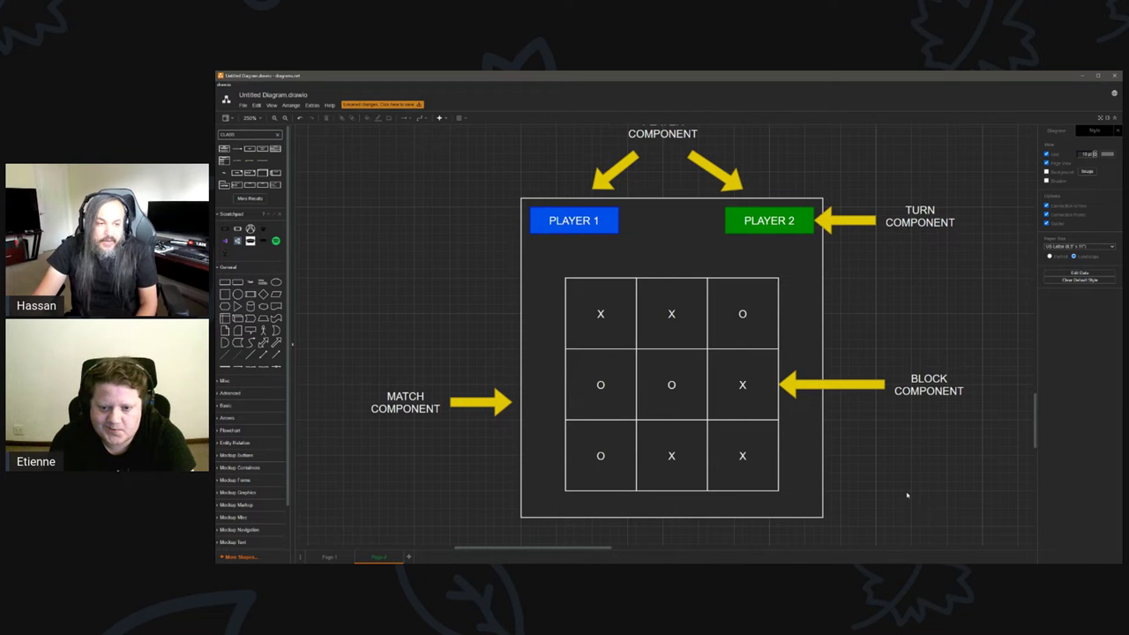
# Move the BLOCK COMPONENT and MATCH COMPONENT boxes level with the PLAYER COMPONENT and TURN COMPONENT boxes to form a two-by-two grid.
pyautogui.scroll(8, 907, 496)
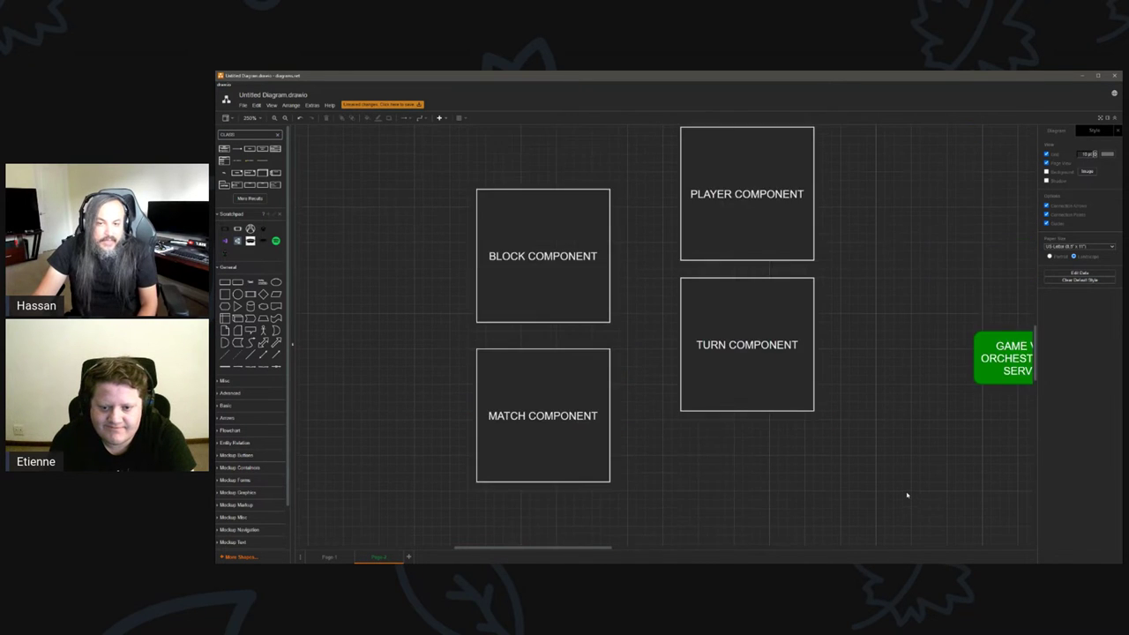
pyautogui.scroll(-1, 907, 494)
pyautogui.scroll(2, 882, 494)
pyautogui.moveTo(549, 330); pyautogui.dragTo(559, 269)
pyautogui.click(549, 425)
pyautogui.moveTo(549, 425); pyautogui.dragTo(555, 352)
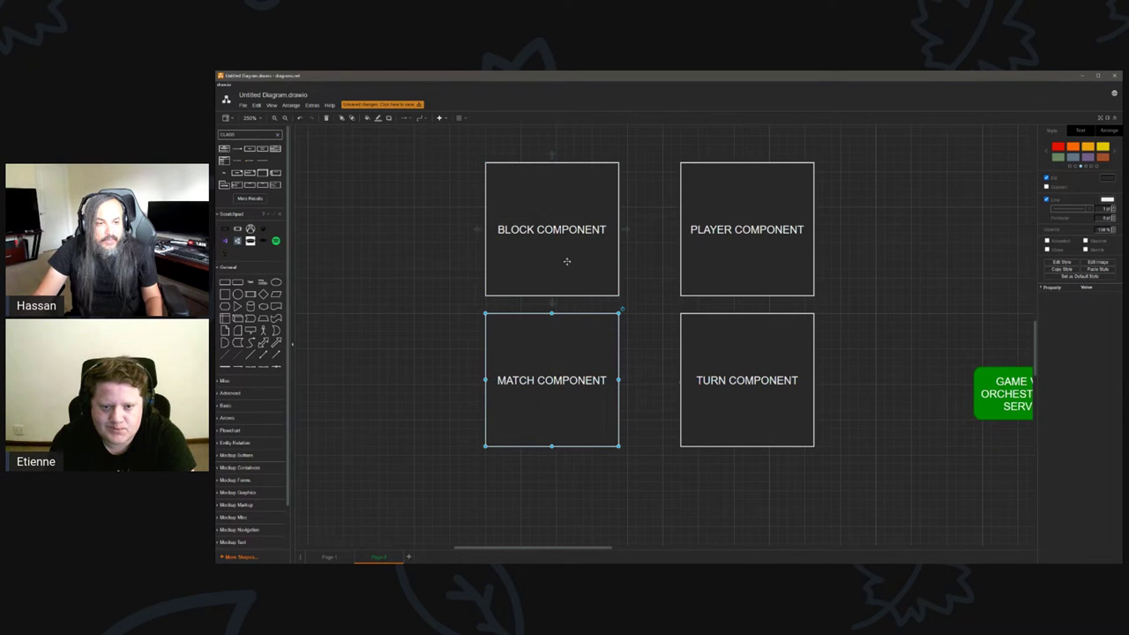
# Rearrange the boxes with MATCH COMPONENT on the left, PLAYER COMPONENT above BLOCK COMPONENT in the middle and TURN COMPONENT on the right.
pyautogui.moveTo(706, 357); pyautogui.dragTo(886, 191)
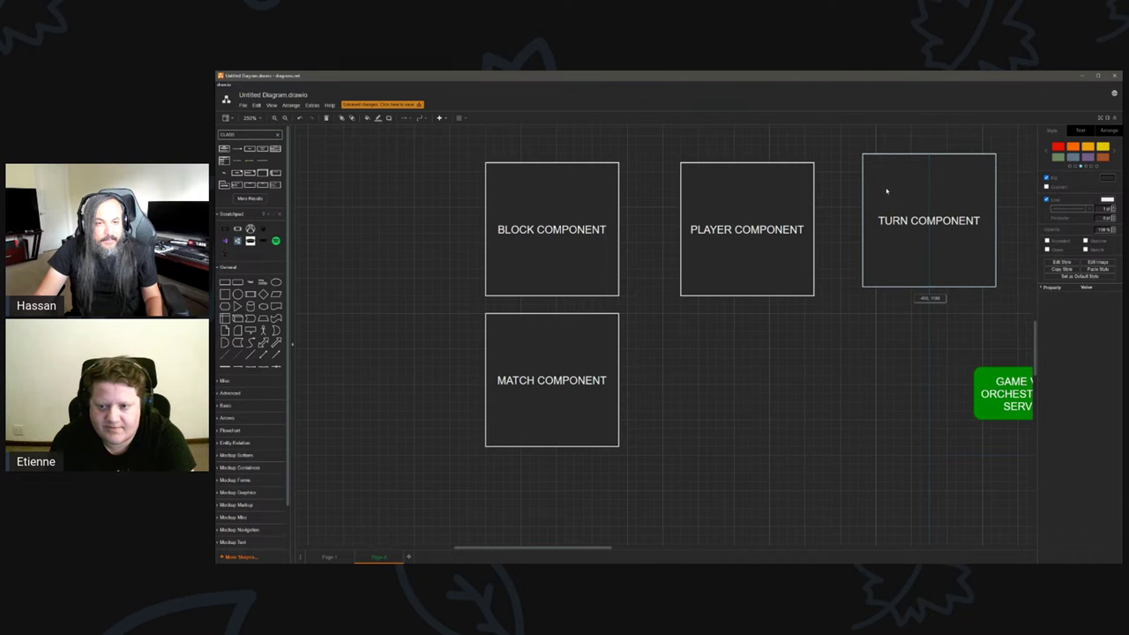
pyautogui.moveTo(546, 347); pyautogui.dragTo(418, 355)
pyautogui.moveTo(534, 248); pyautogui.dragTo(590, 469)
pyautogui.moveTo(737, 247); pyautogui.dragTo(623, 284)
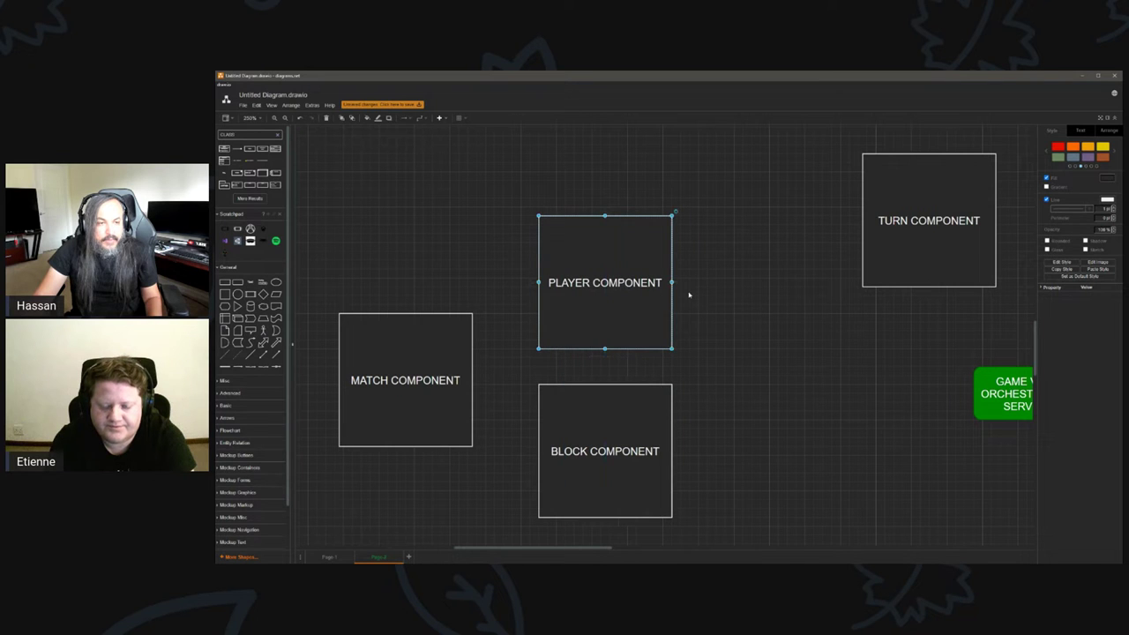
# Change the text of the PLAYER COMPONENT box to PLAYER TURN COMPONENT.
pyautogui.doubleClick(630, 283)
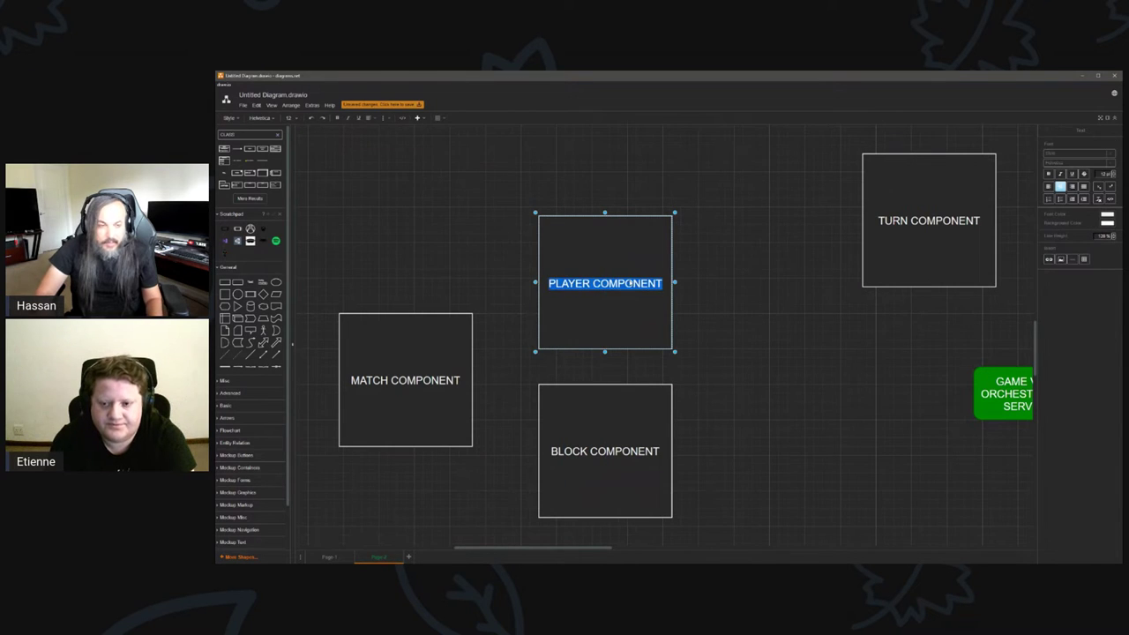
pyautogui.write('PLAYER TURN COMPONE')
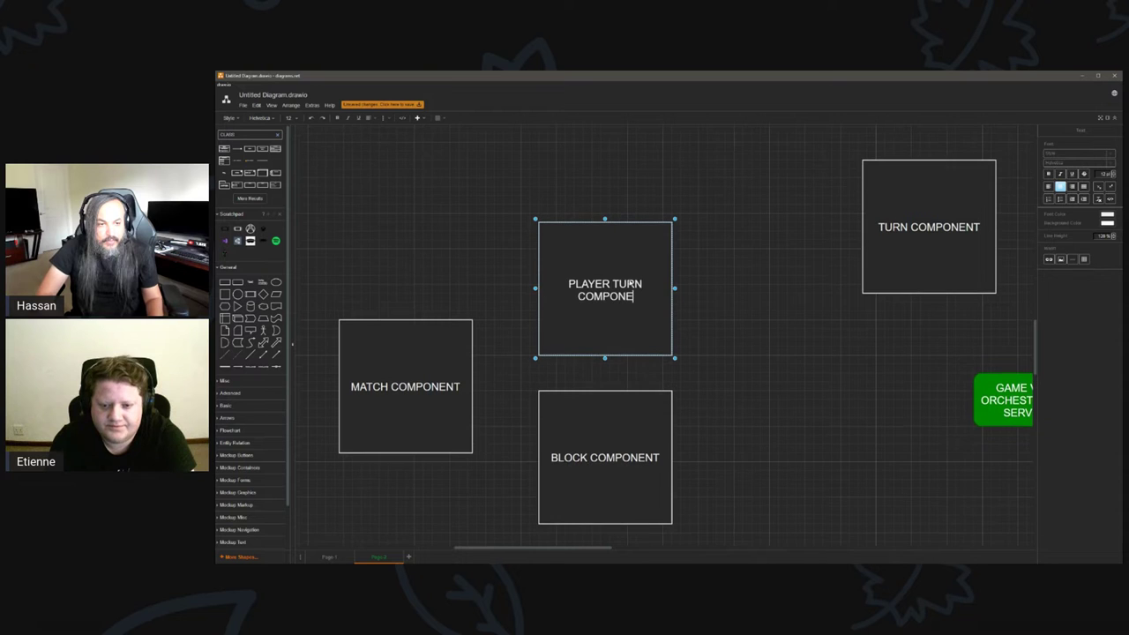
pyautogui.write('NT')
pyautogui.click(806, 322)
# Stack two TURN COMPONENT boxes to the right of the PLAYER TURN COMPONENT box and connect it to both with arrows.
pyautogui.moveTo(962, 228); pyautogui.dragTo(865, 379)
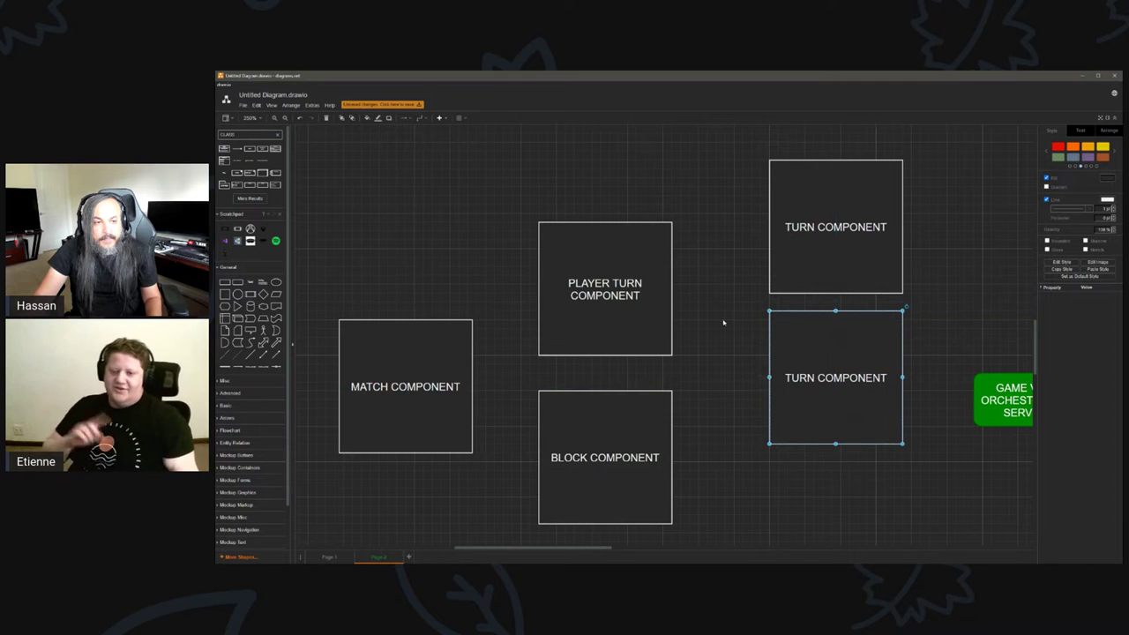
pyautogui.moveTo(677, 288); pyautogui.dragTo(767, 228)
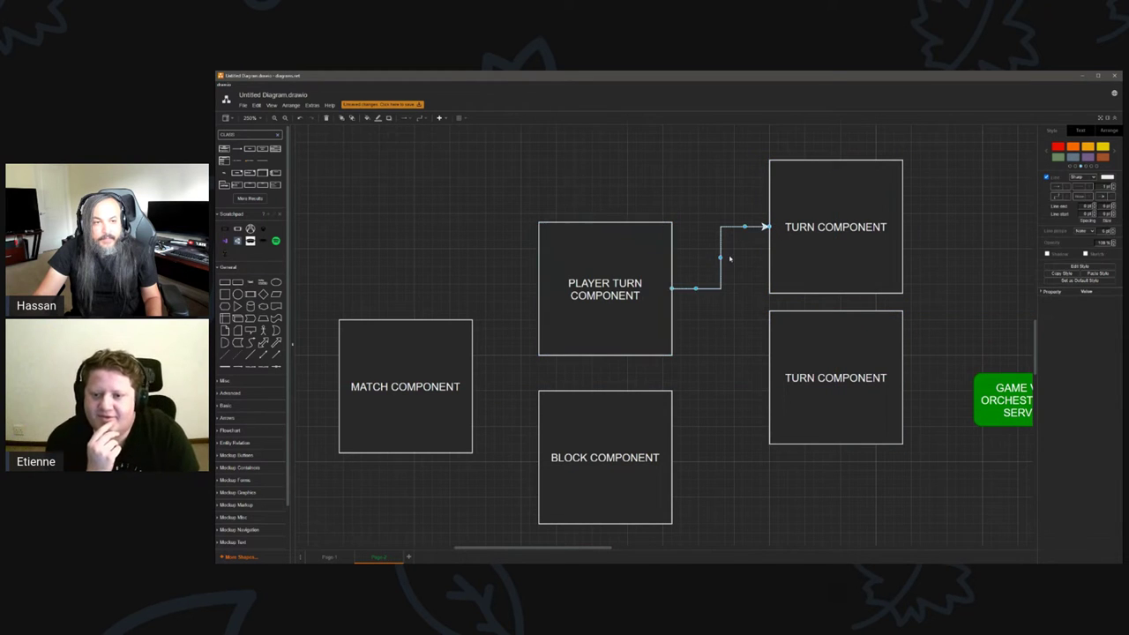
pyautogui.click(663, 286)
pyautogui.moveTo(678, 288); pyautogui.dragTo(768, 377)
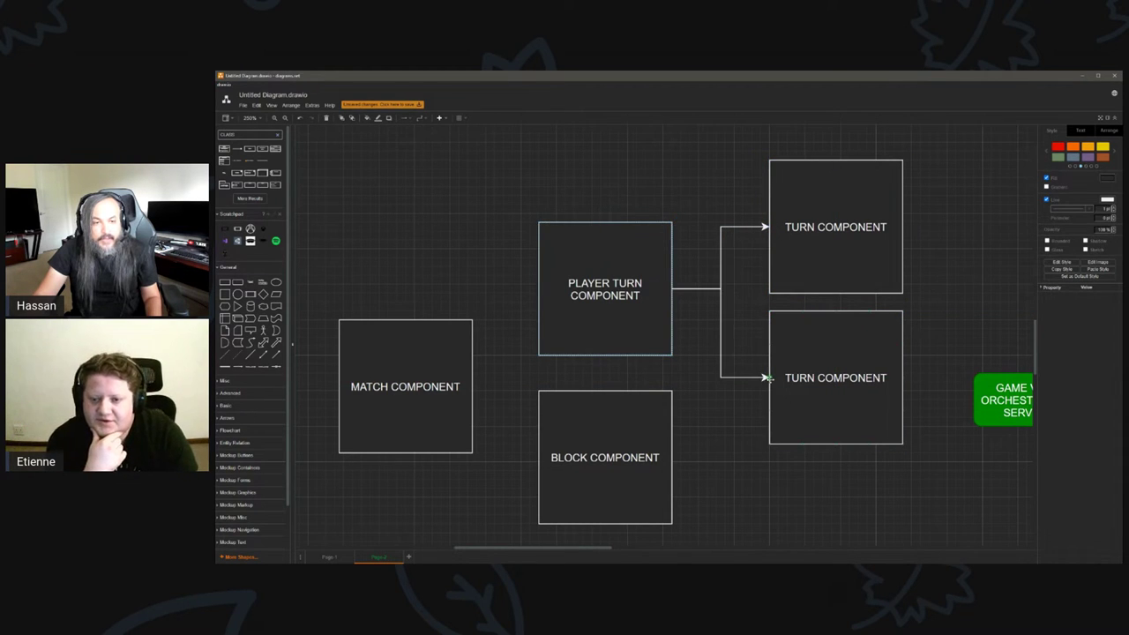
# Change the text of the upper TURN COMPONENT box to PLAYER COMPONENT.
pyautogui.click(819, 269)
pyautogui.doubleClick(827, 240)
pyautogui.write('PL')
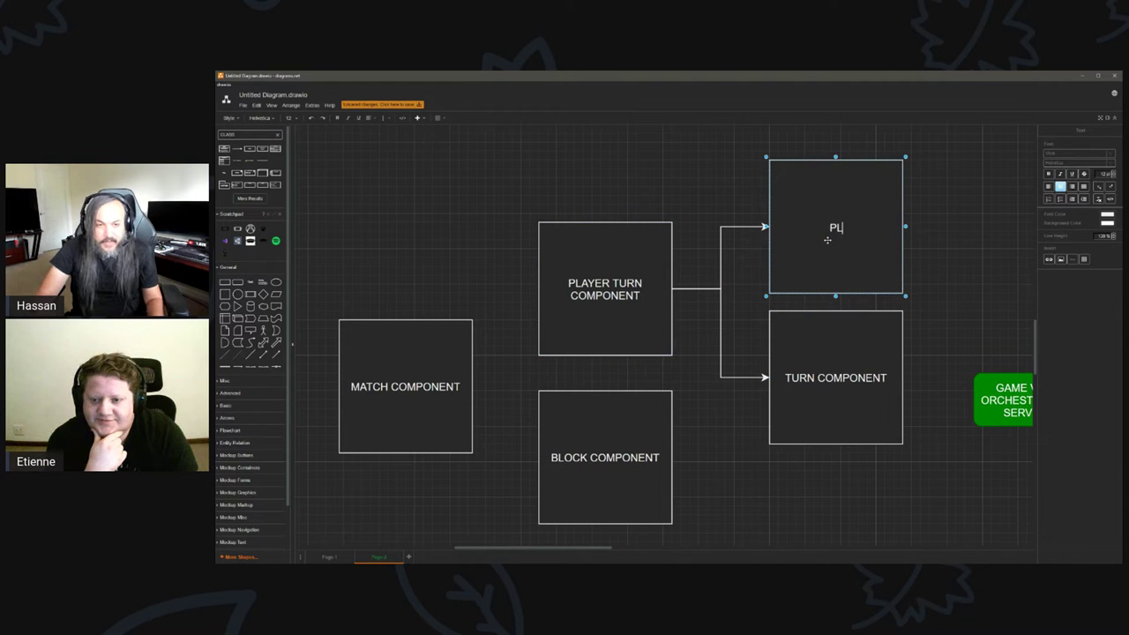
pyautogui.write('AYER COMPONENT')
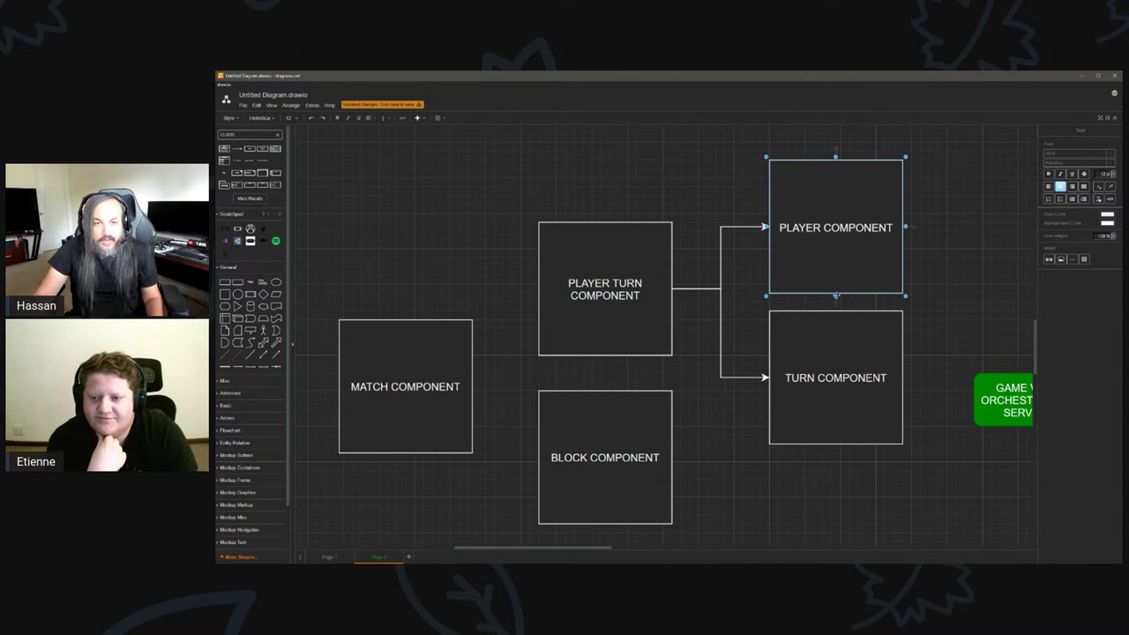
pyautogui.doubleClick(848, 363)
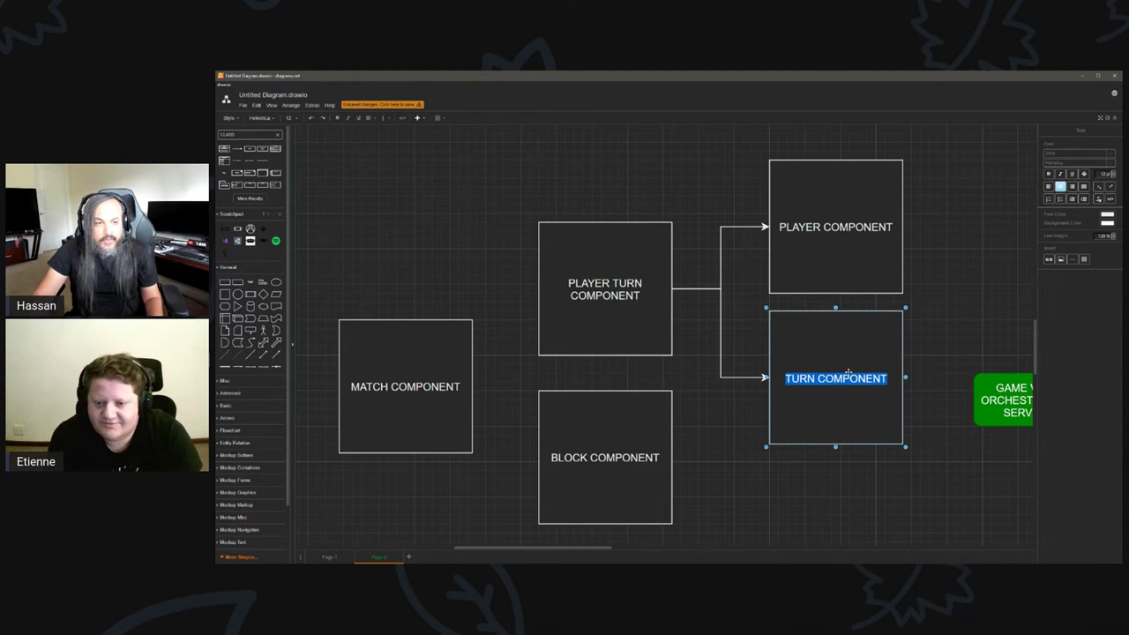
pyautogui.click(541, 200)
# Move the PLAYER TURN COMPONENT box slightly down, nearer the midpoint of the two boxes it connects to.
pyautogui.click(589, 277)
pyautogui.click(825, 252)
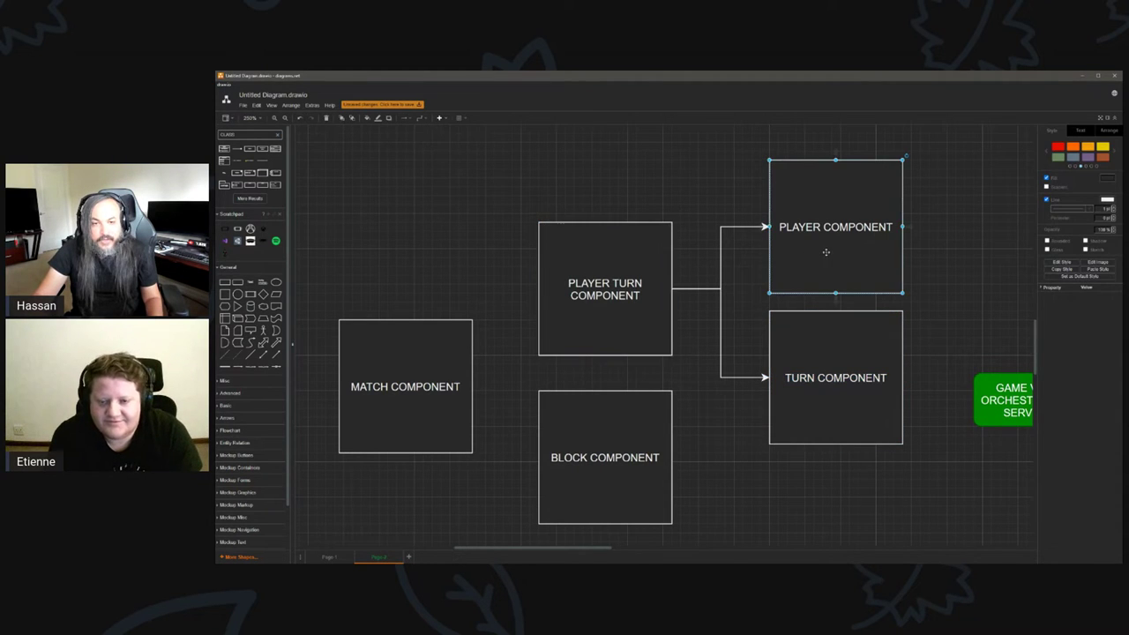
pyautogui.click(836, 373)
pyautogui.moveTo(631, 301); pyautogui.dragTo(629, 312)
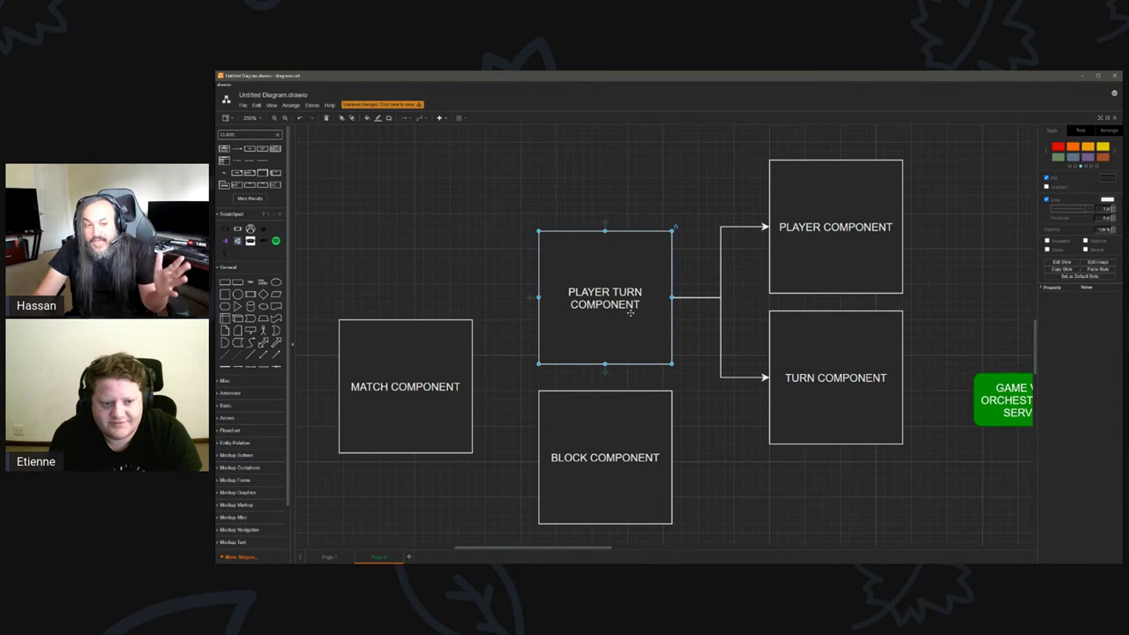
# Move all the white component boxes and their connectors together up and to the left, away from the green services and the board mockup.
pyautogui.scroll(-1, 629, 313)
pyautogui.scroll(-2, 630, 313)
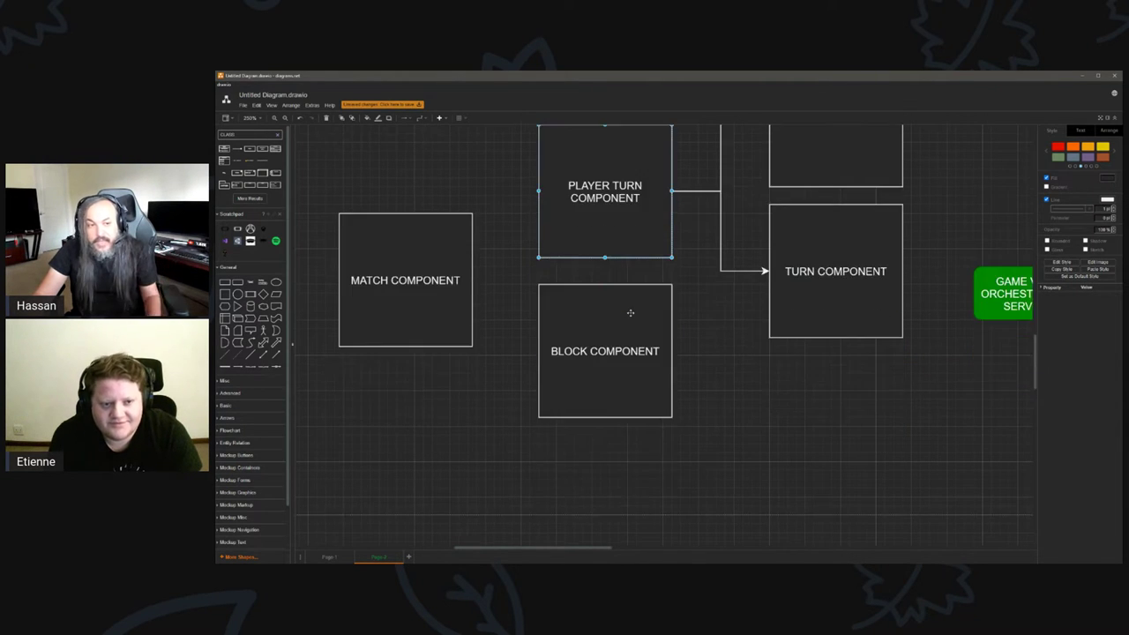
pyautogui.keyDown('ctrl'); pyautogui.scroll(-4, 494, 283); pyautogui.keyUp('ctrl')
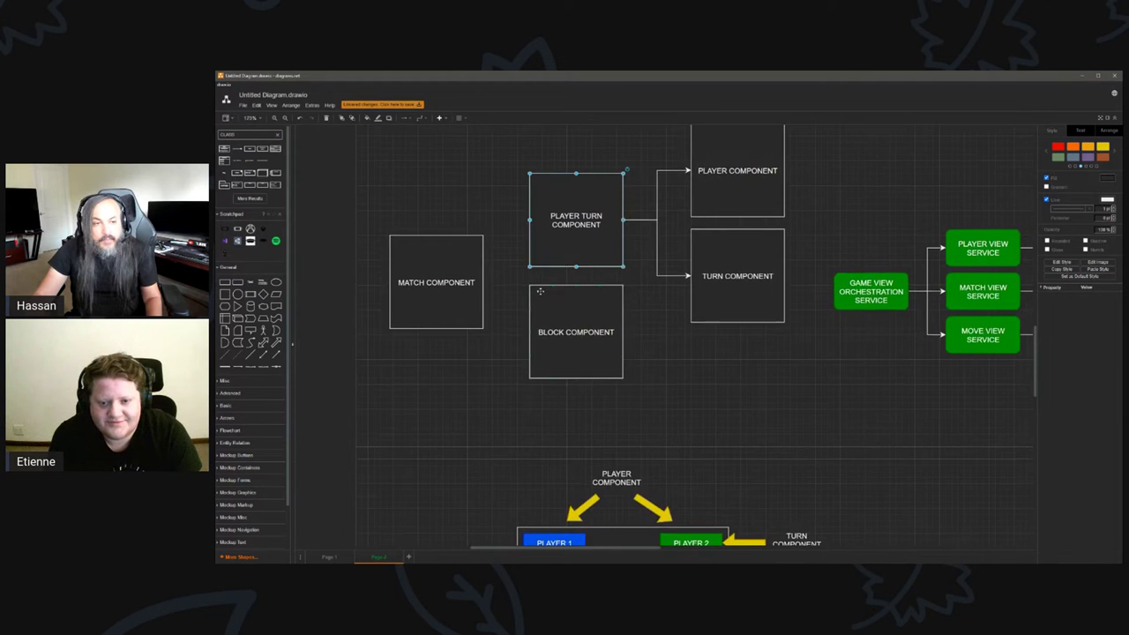
pyautogui.scroll(2, 693, 263)
pyautogui.moveTo(808, 174); pyautogui.dragTo(644, 402)
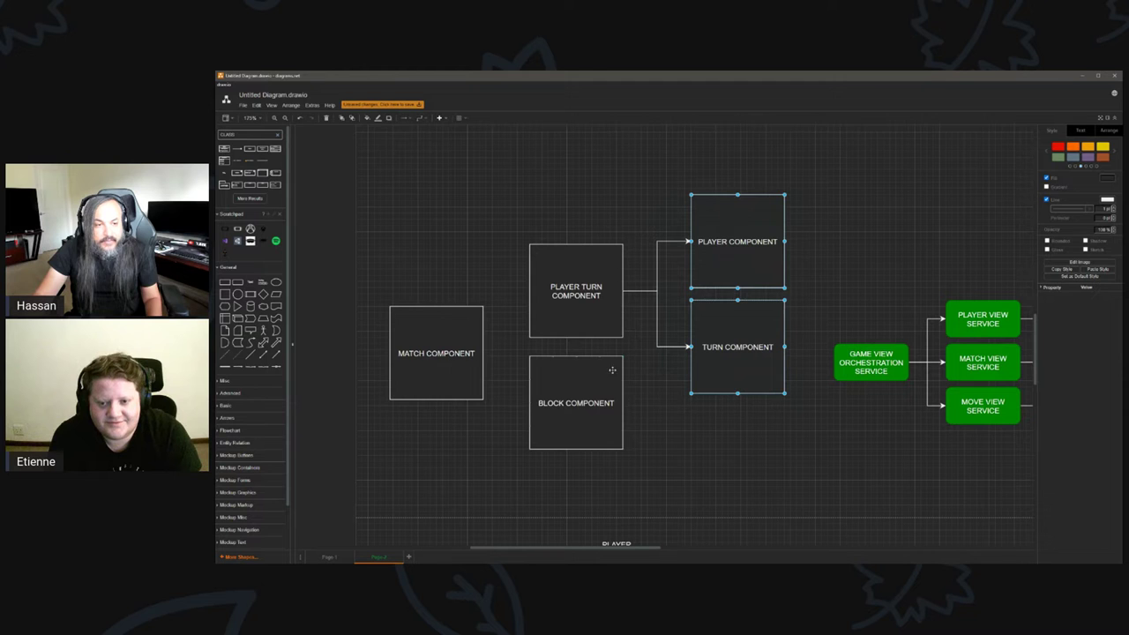
pyautogui.scroll(-2, 612, 370)
pyautogui.scroll(1, 635, 317)
pyautogui.keyDown('ctrl'); pyautogui.scroll(-2, 636, 308); pyautogui.keyUp('ctrl')
pyautogui.click(632, 305)
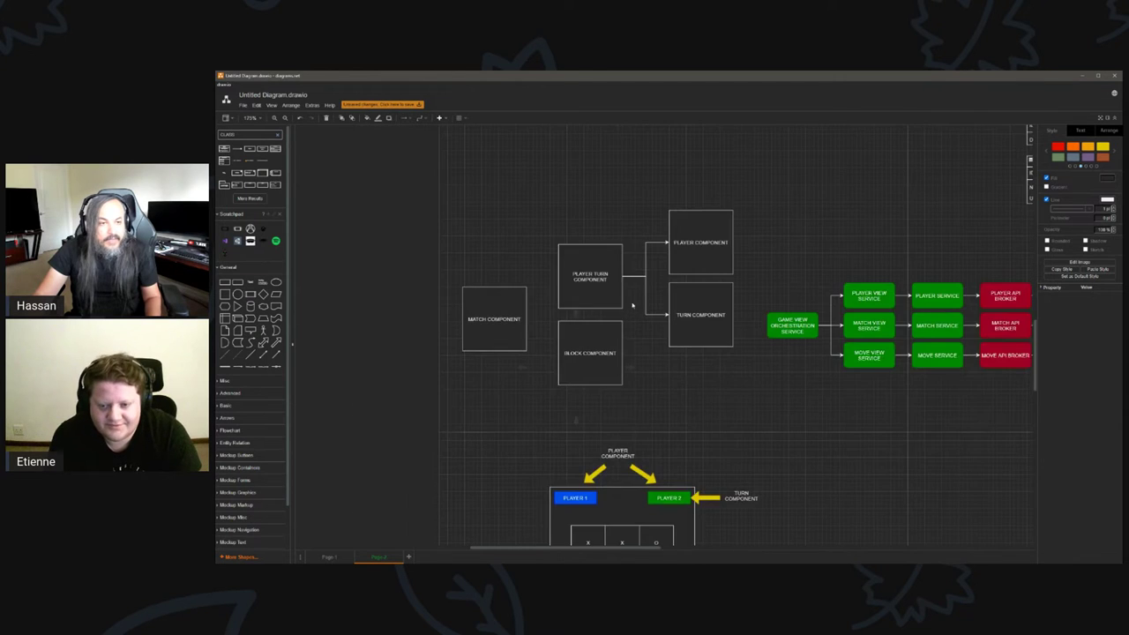
pyautogui.moveTo(785, 167)
pyautogui.mouseDown()
pyautogui.moveTo(766, 210)
pyautogui.moveTo(448, 413)
pyautogui.mouseUp()
pyautogui.moveTo(488, 333); pyautogui.dragTo(444, 267)
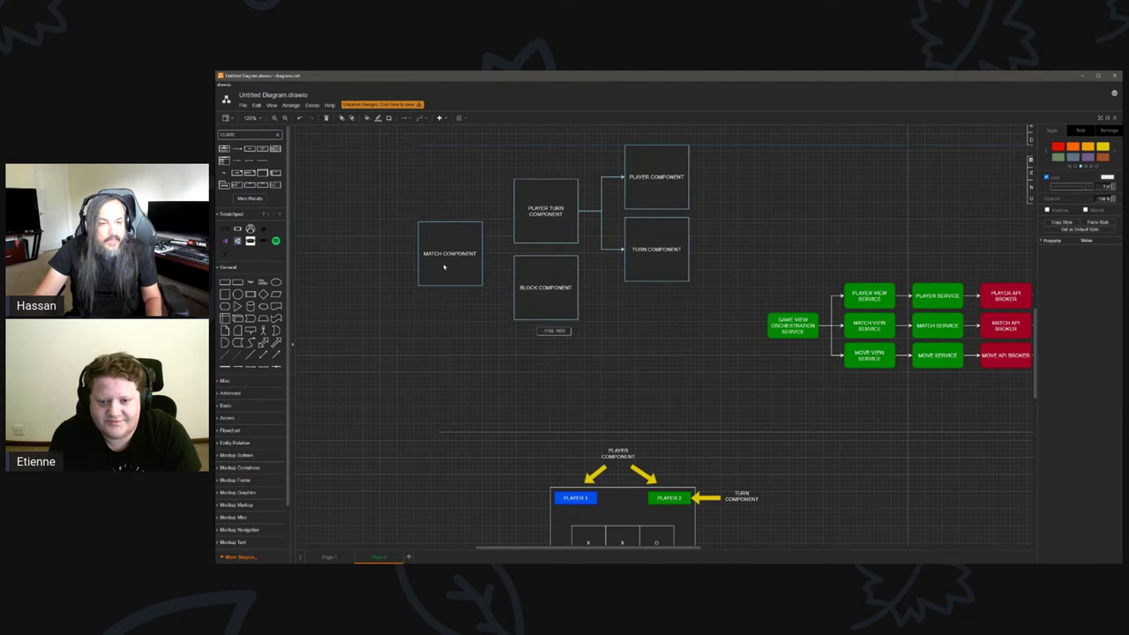
pyautogui.click(547, 366)
# Move the BLOCK COMPONENT box further down from PLAYER TURN COMPONENT and place a copy of it directly below the TURN COMPONENT box.
pyautogui.keyDown('ctrl'); pyautogui.scroll(2, 545, 368); pyautogui.keyUp('ctrl')
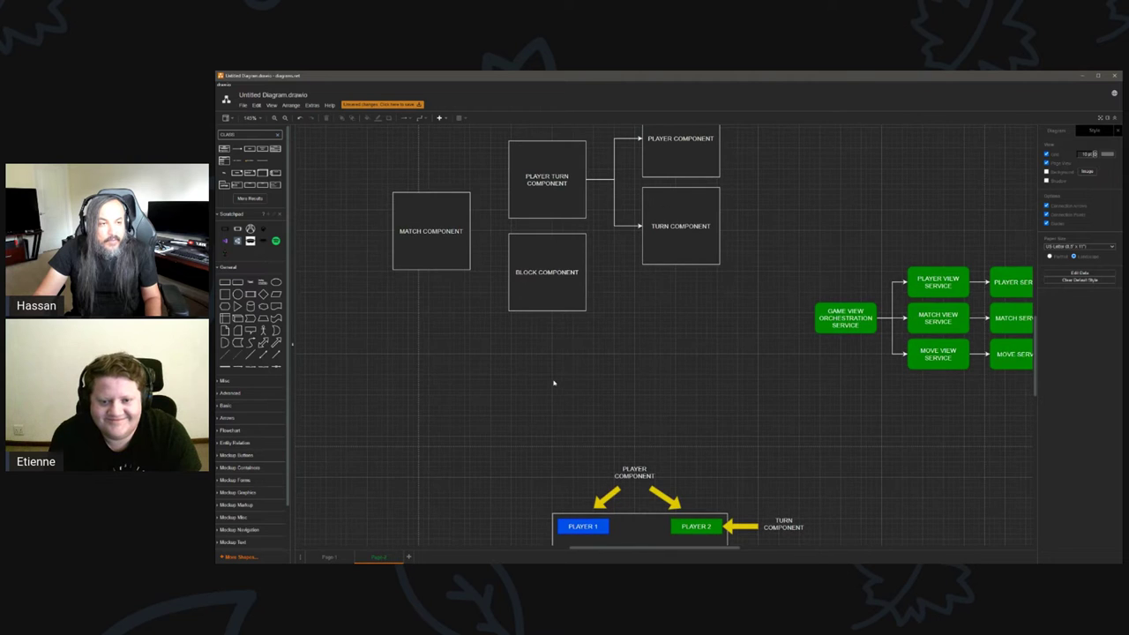
pyautogui.keyDown('ctrl'); pyautogui.scroll(1, 556, 384); pyautogui.keyUp('ctrl')
pyautogui.scroll(3, 668, 385)
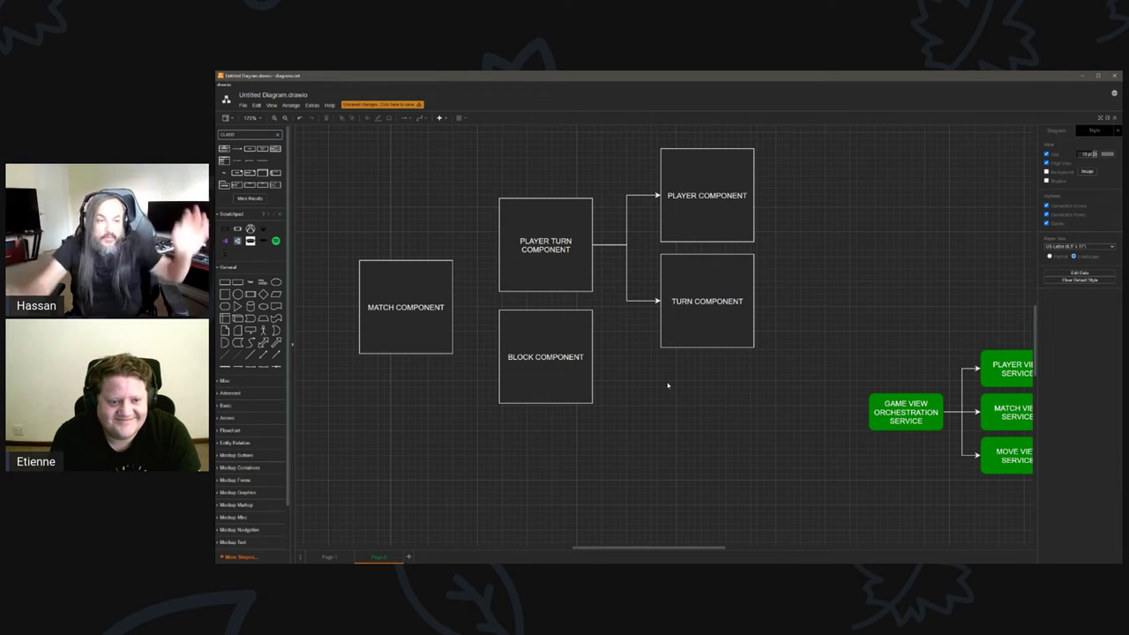
pyautogui.moveTo(559, 368); pyautogui.dragTo(556, 441)
pyautogui.scroll(-1, 635, 422)
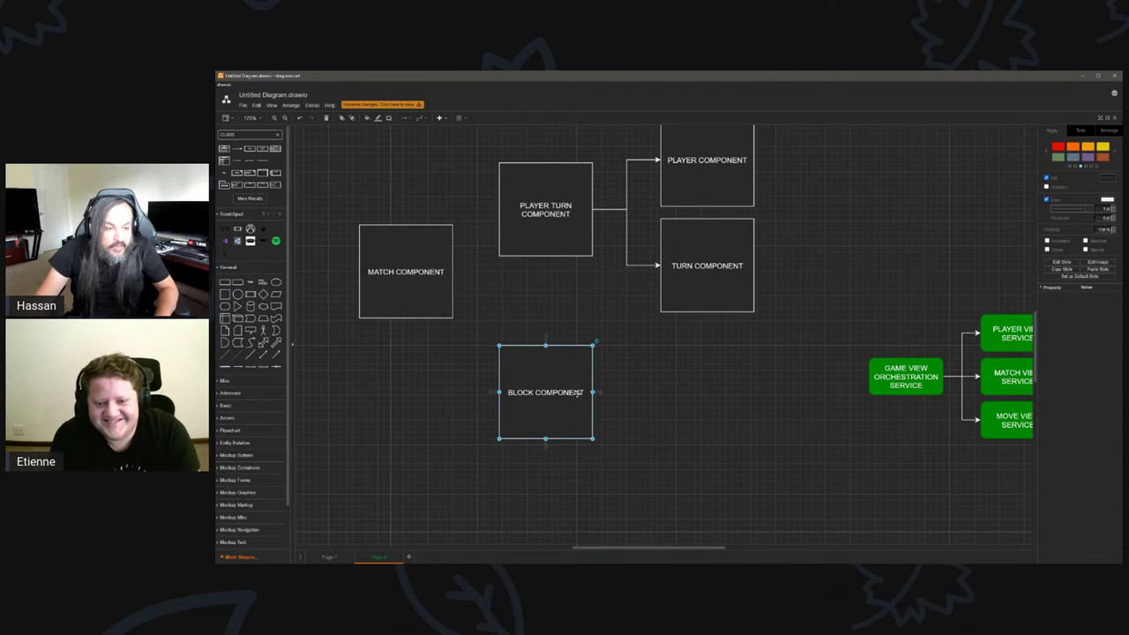
pyautogui.keyDown('ctrl'); pyautogui.moveTo(561, 395); pyautogui.dragTo(721, 367); pyautogui.keyUp('ctrl')
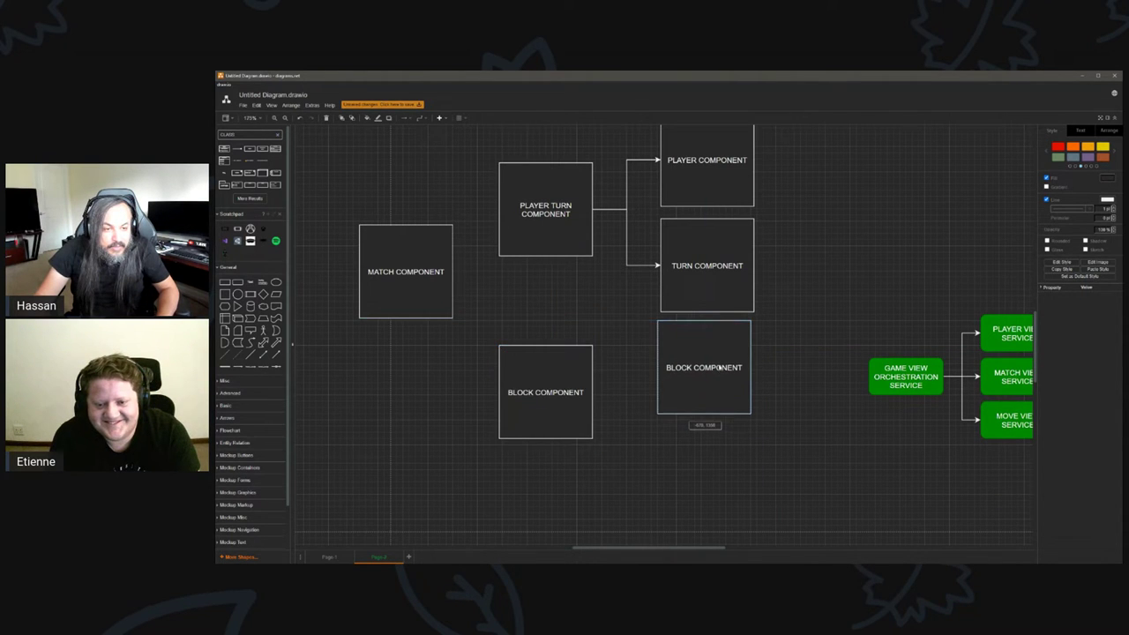
pyautogui.moveTo(556, 403); pyautogui.dragTo(555, 421)
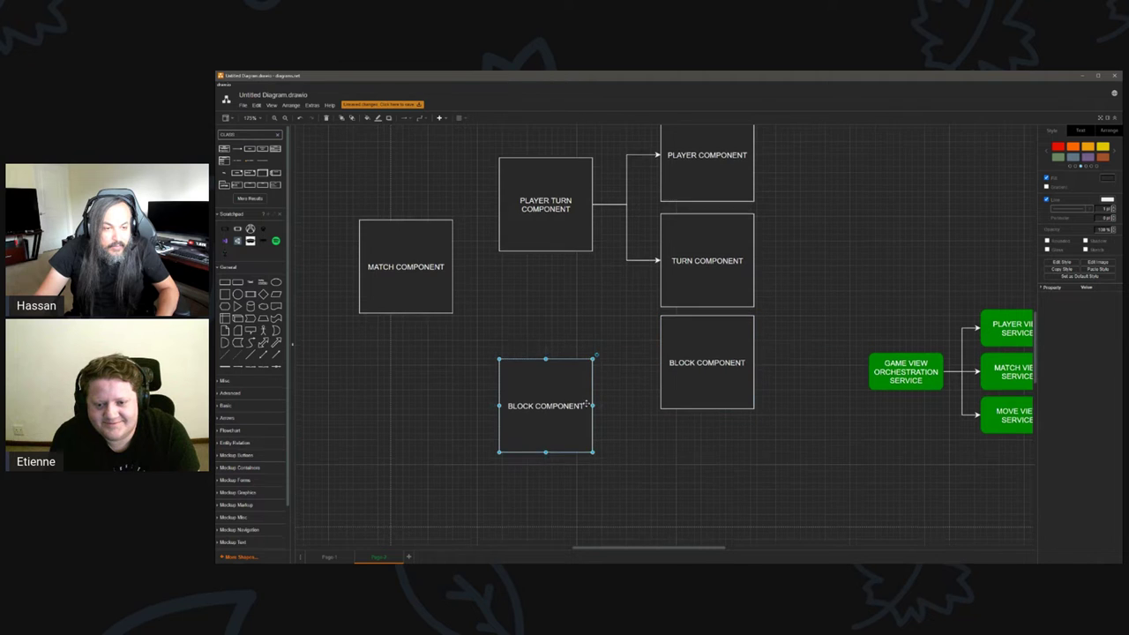
# Place another copy of the BLOCK COMPONENT box directly below the copy under TURN COMPONENT, and connect the original BLOCK COMPONENT box to both.
pyautogui.scroll(-1, 670, 371)
pyautogui.keyDown('ctrl'); pyautogui.moveTo(725, 328); pyautogui.dragTo(713, 441); pyautogui.keyUp('ctrl')
pyautogui.moveTo(574, 385); pyautogui.dragTo(663, 334)
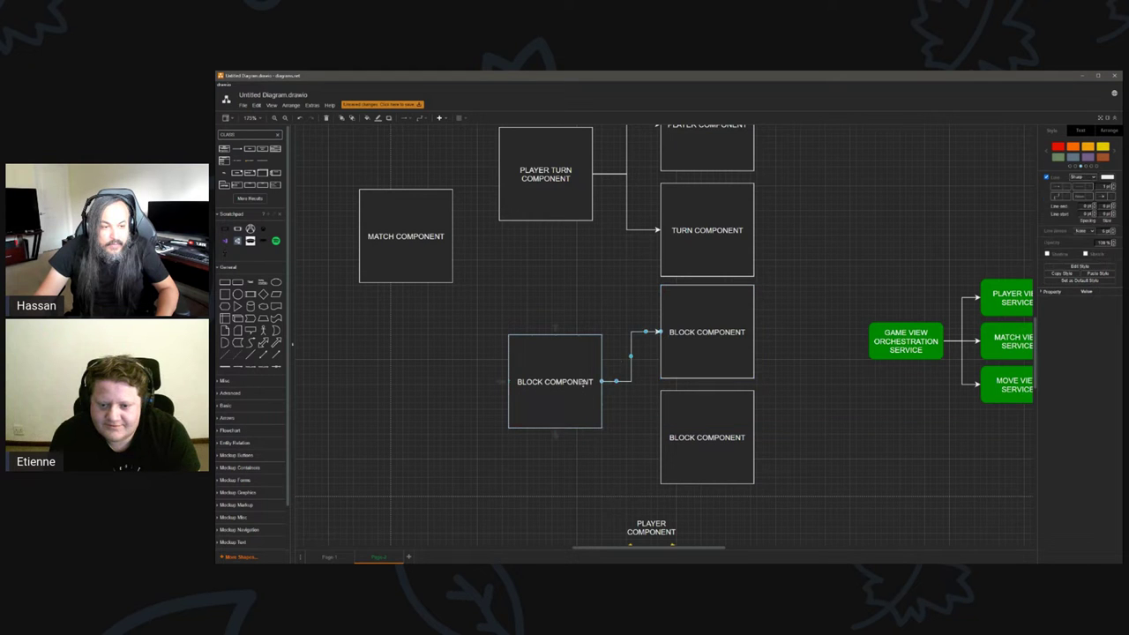
pyautogui.moveTo(607, 382); pyautogui.dragTo(667, 444)
pyautogui.click(700, 353)
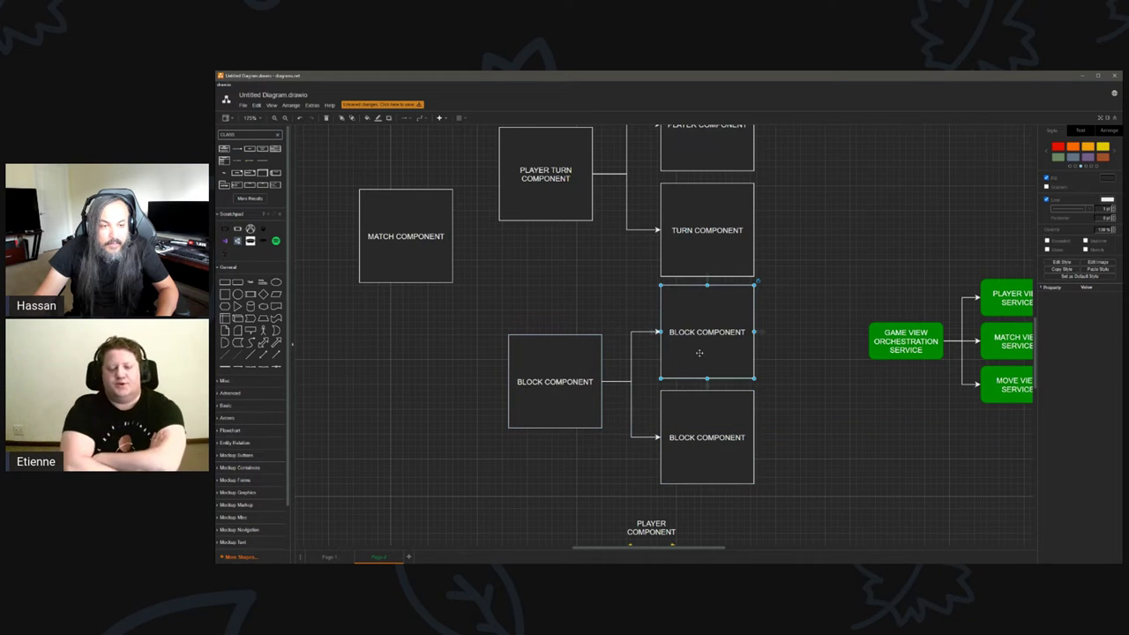
# Change the text of the lowest BLOCK COMPONENT copy to MOVE COMPONENT and the connecting parent box to MOVE BLOCK COMPONENT.
pyautogui.doubleClick(703, 437)
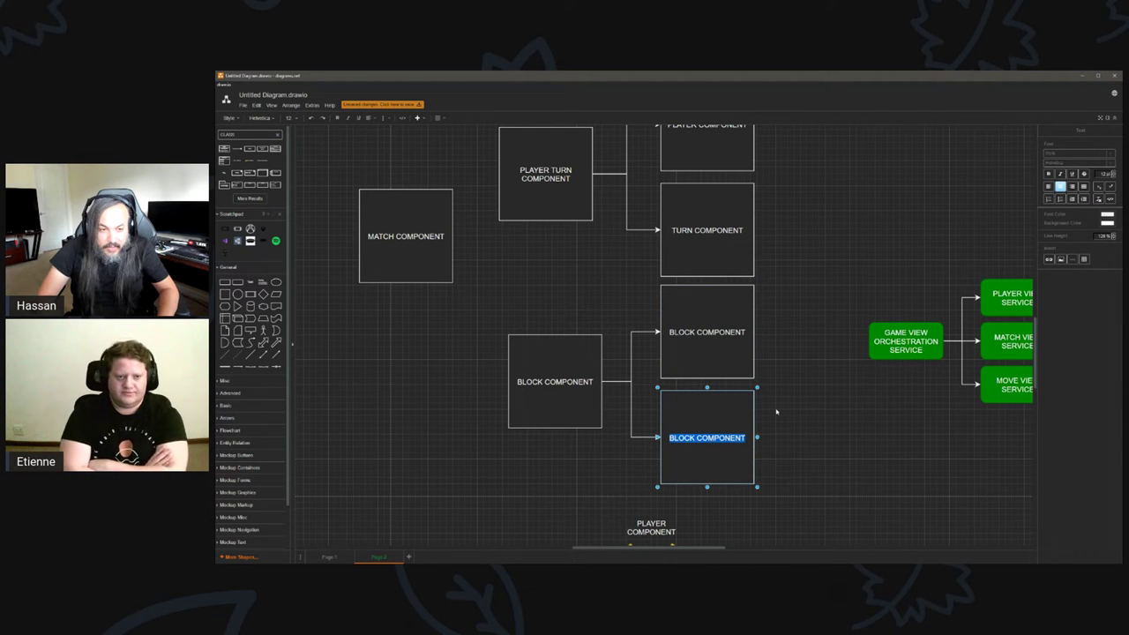
pyautogui.write('MOVE COMPONENT')
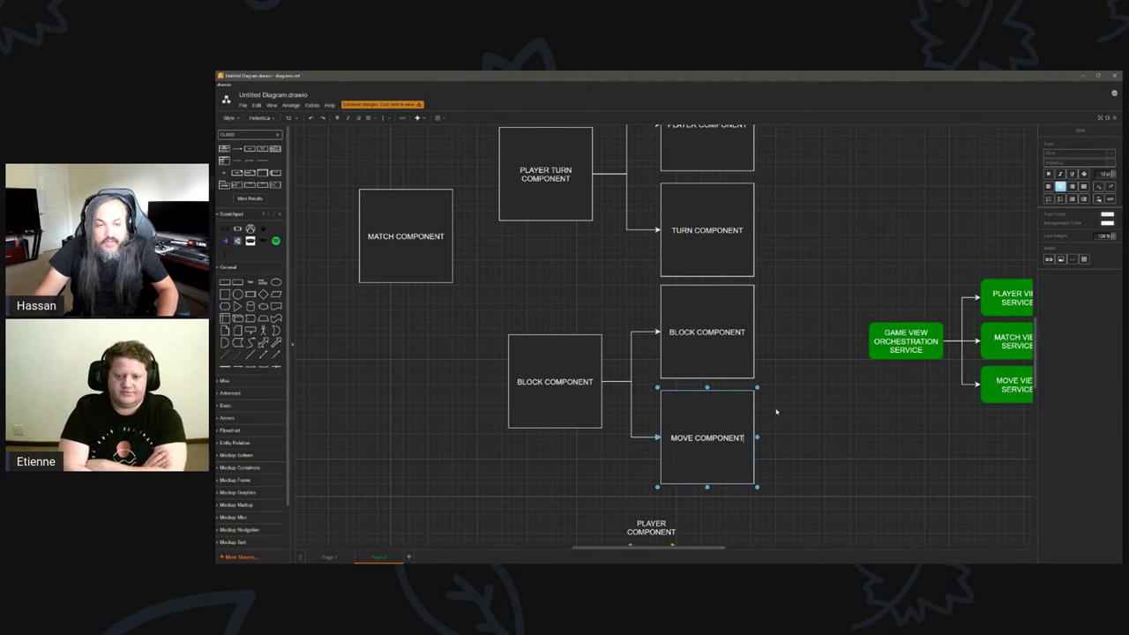
pyautogui.click(776, 411)
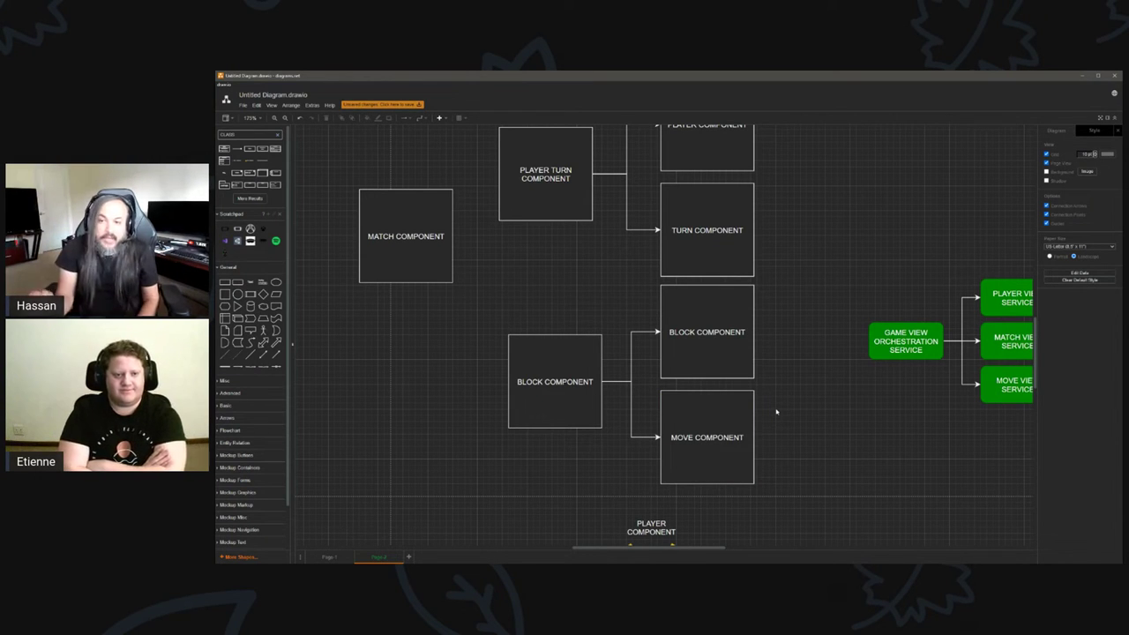
pyautogui.doubleClick(573, 384)
pyautogui.write('BLO')
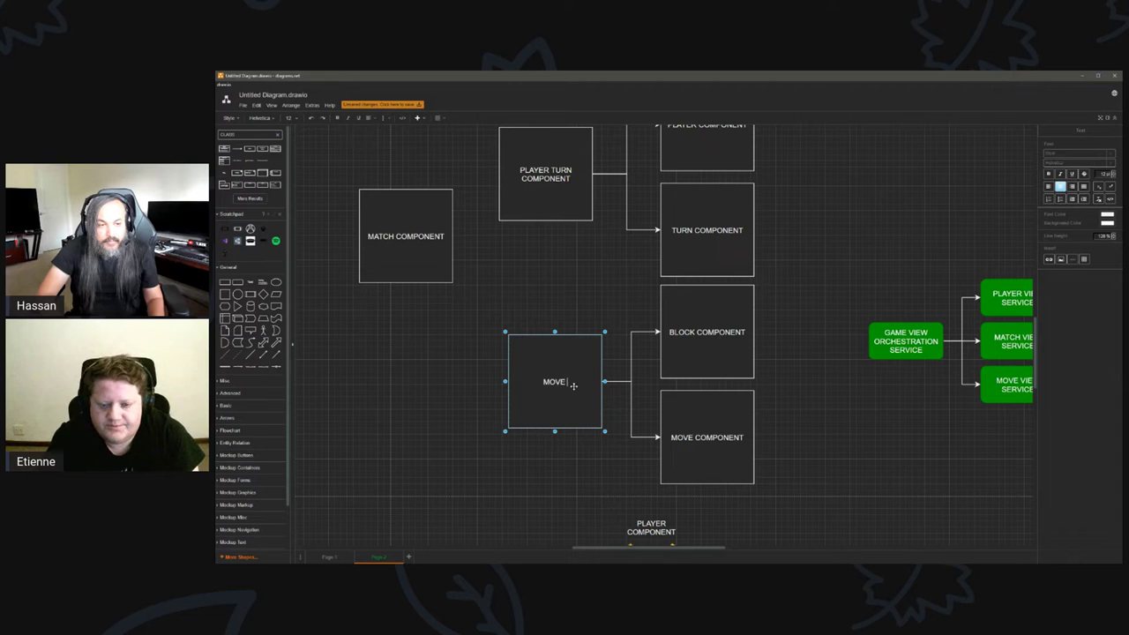
pyautogui.write('BLOCK COMPONENT')
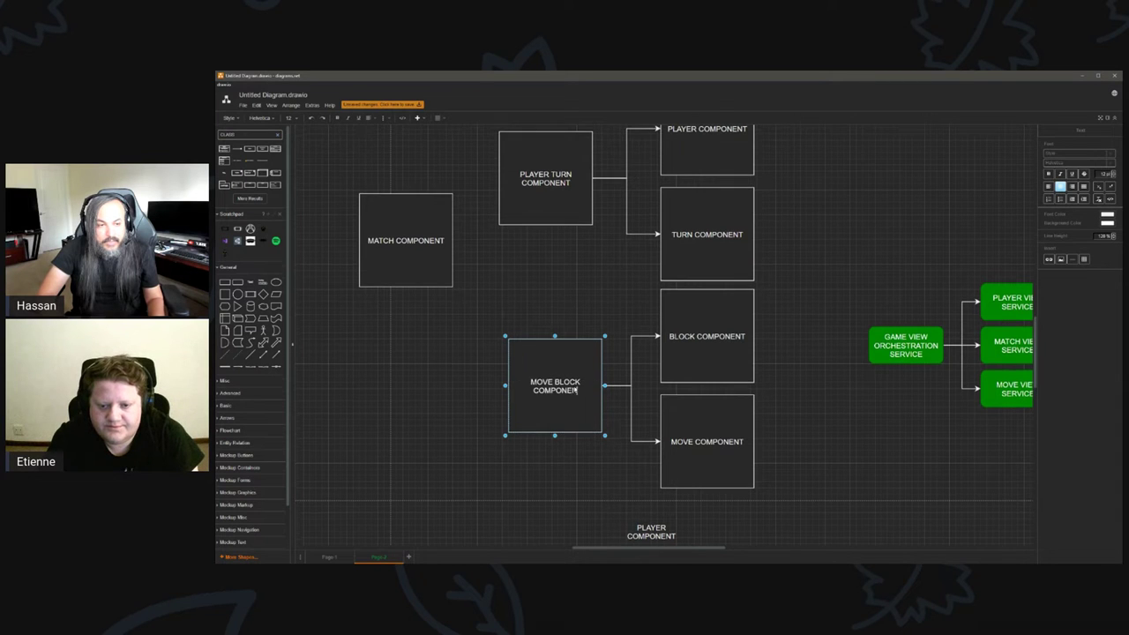
# Move MATCH COMPONENT slightly down and left, connect it to PLAYER TURN COMPONENT and MOVE BLOCK COMPONENT, and line up the connectors' vertical segments.
pyautogui.moveTo(405, 255); pyautogui.dragTo(500, 181)
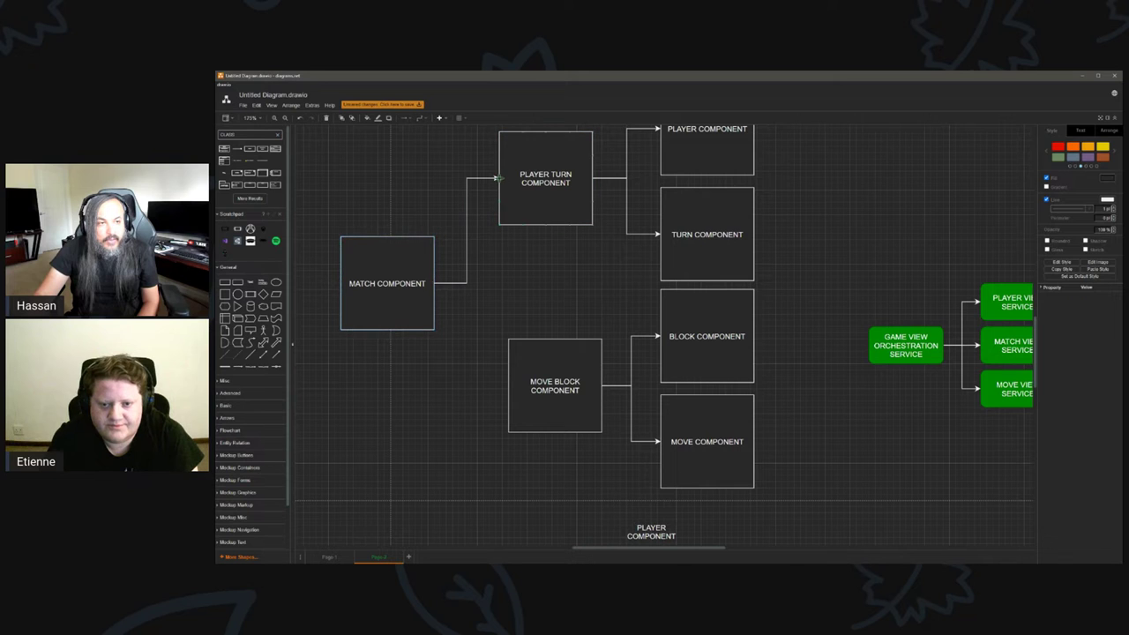
pyautogui.click(396, 287)
pyautogui.moveTo(437, 283); pyautogui.dragTo(509, 386)
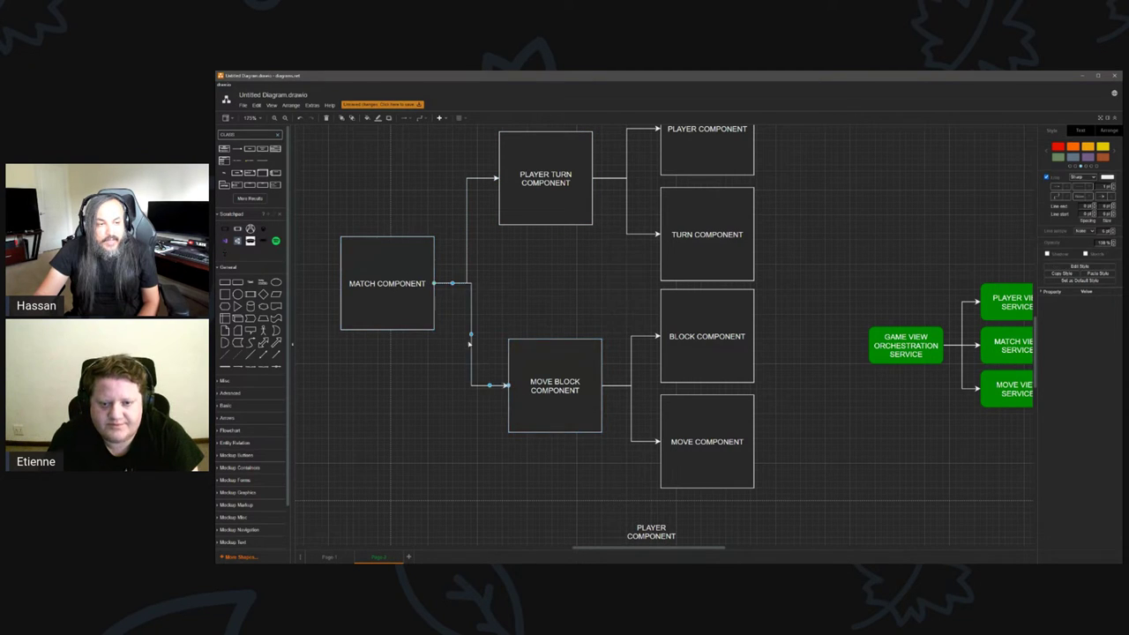
pyautogui.moveTo(470, 335); pyautogui.dragTo(466, 335)
pyautogui.click(436, 325)
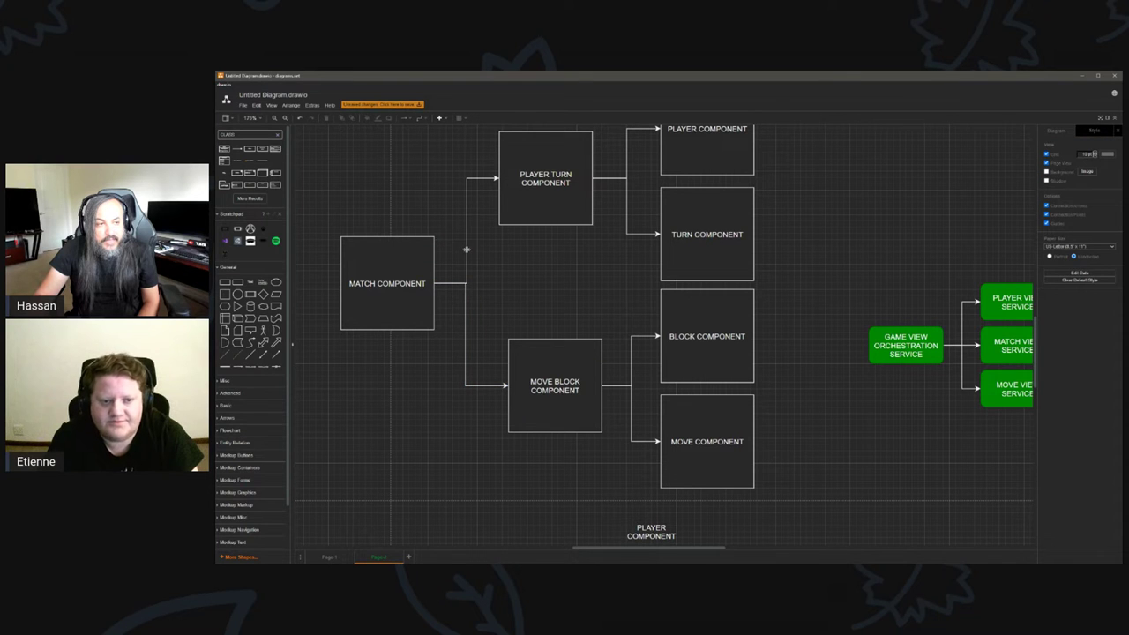
pyautogui.click(466, 250)
pyautogui.click(446, 344)
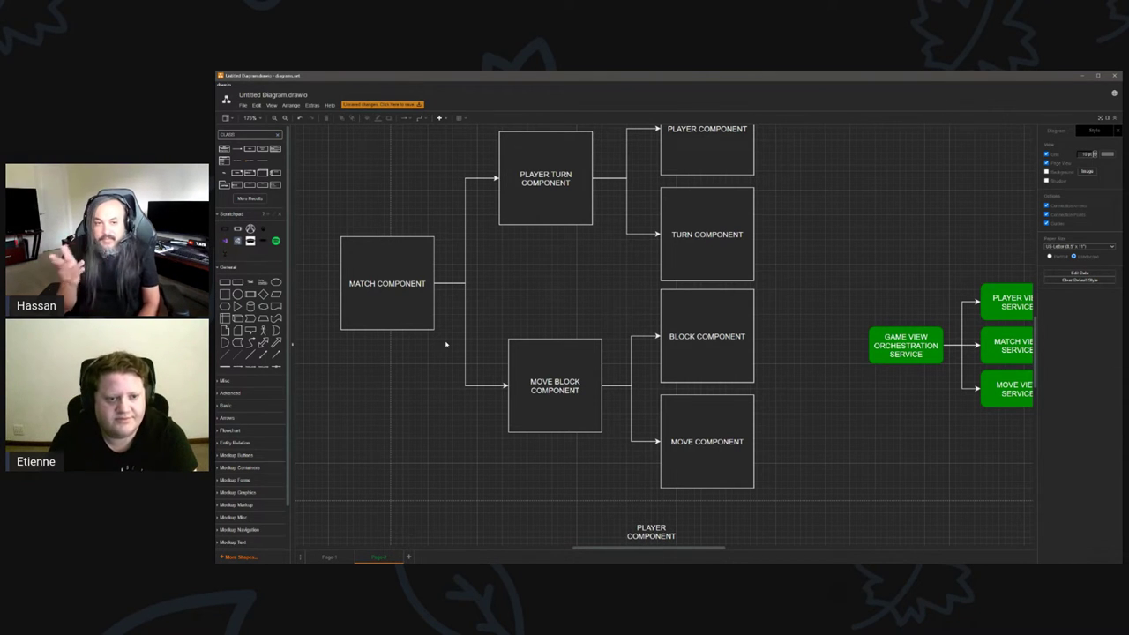
# Move the tic-tac-toe board mockup with its component labels and yellow arrows well above the white component boxes and to the right.
pyautogui.keyDown('ctrl'); pyautogui.scroll(-2, 449, 347); pyautogui.keyUp('ctrl')
pyautogui.keyDown('ctrl'); pyautogui.scroll(-1, 467, 355); pyautogui.keyUp('ctrl')
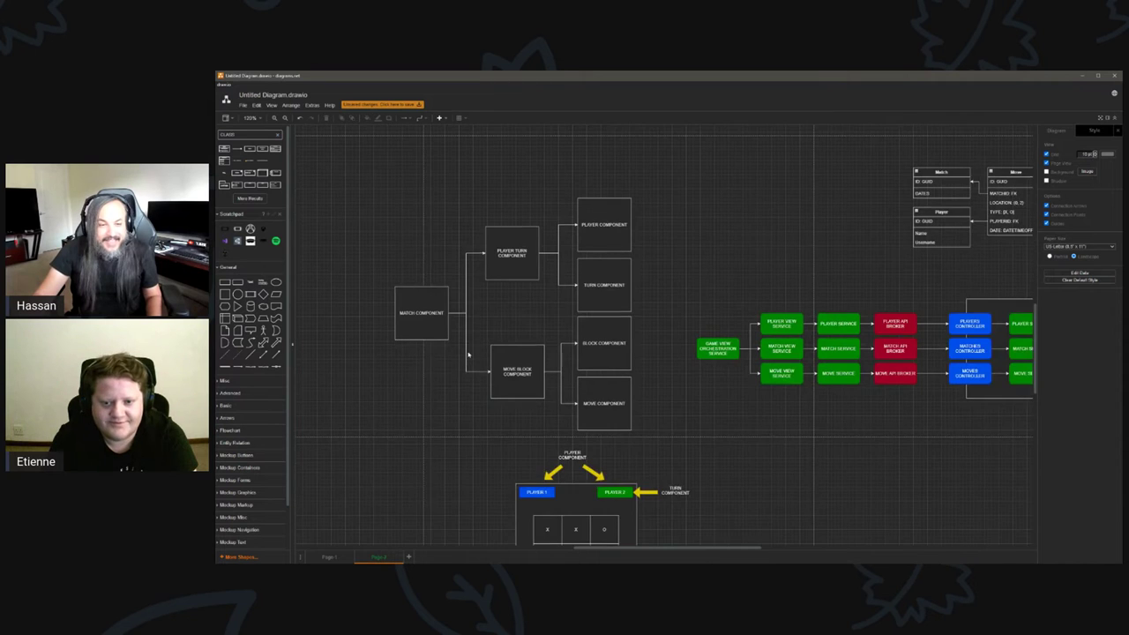
pyautogui.scroll(-3, 530, 353)
pyautogui.moveTo(624, 430); pyautogui.dragTo(415, 485)
pyautogui.moveTo(559, 371); pyautogui.dragTo(691, 128)
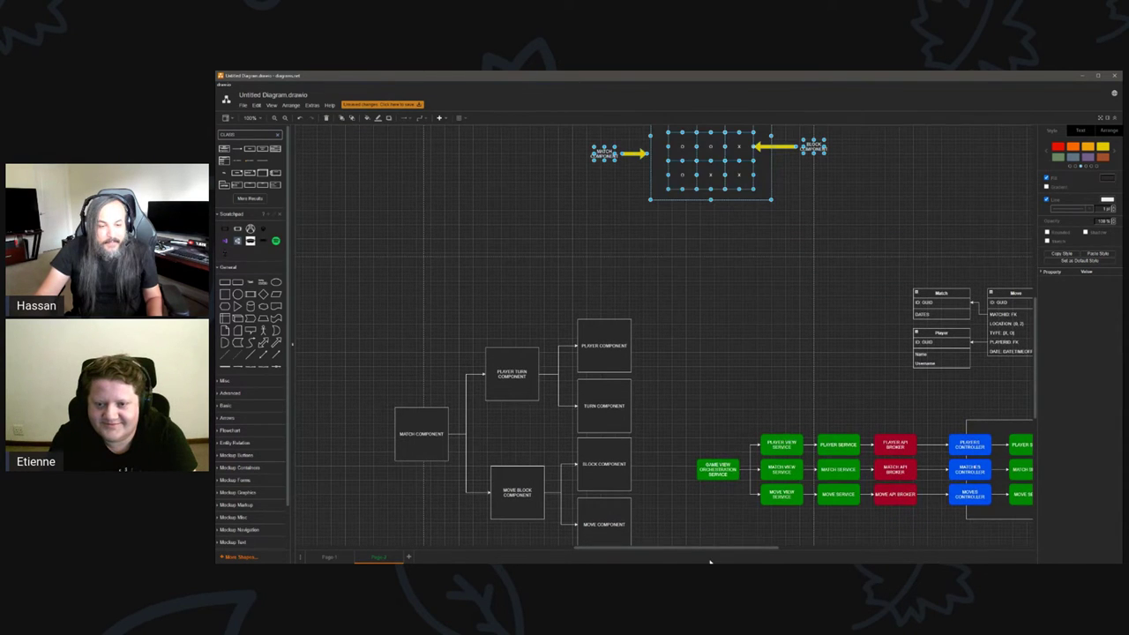
# Move the Match, Player and Move tables up beneath the unlabelled board, and shift the labelled board mockup slightly down and right.
pyautogui.moveTo(710, 548); pyautogui.dragTo(785, 548)
pyautogui.scroll(3, 776, 492)
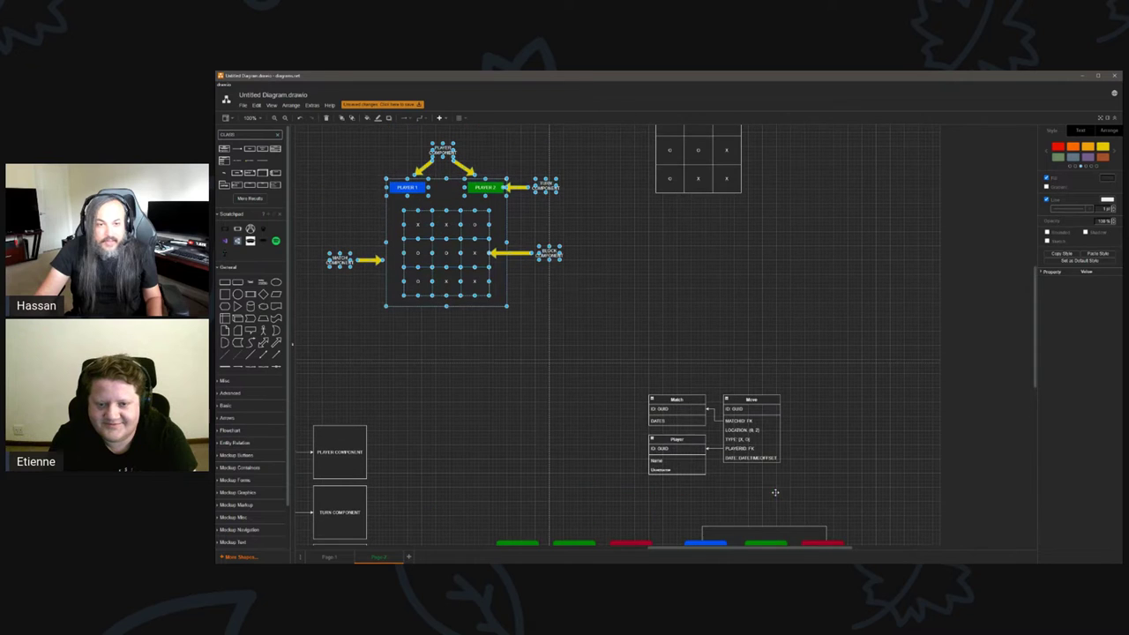
pyautogui.moveTo(804, 348); pyautogui.dragTo(610, 522)
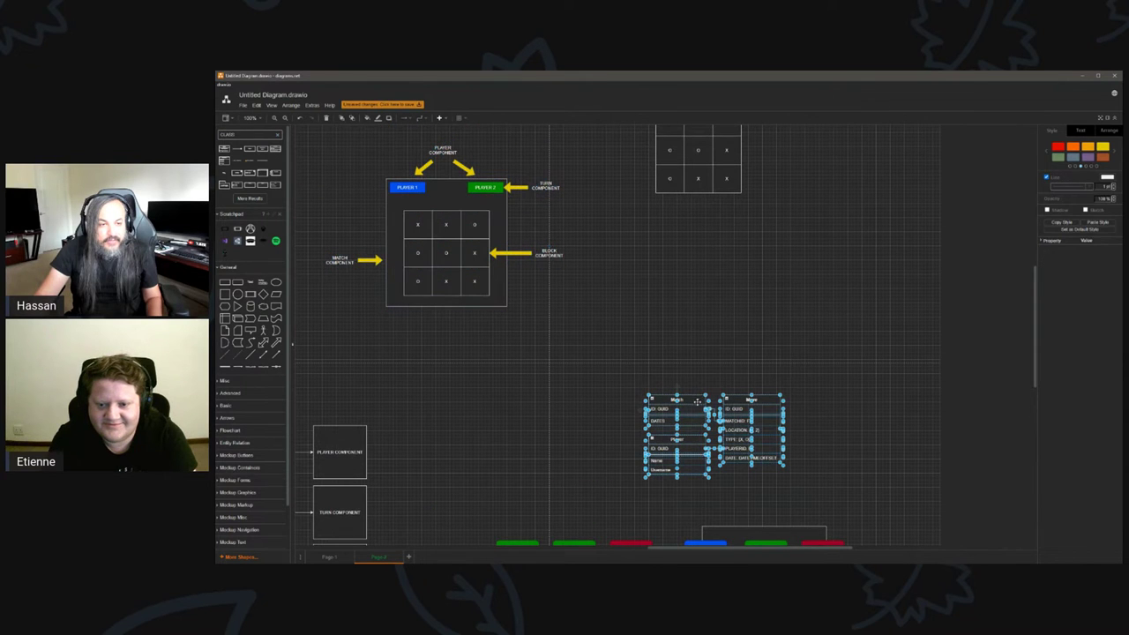
pyautogui.moveTo(696, 402); pyautogui.dragTo(694, 256)
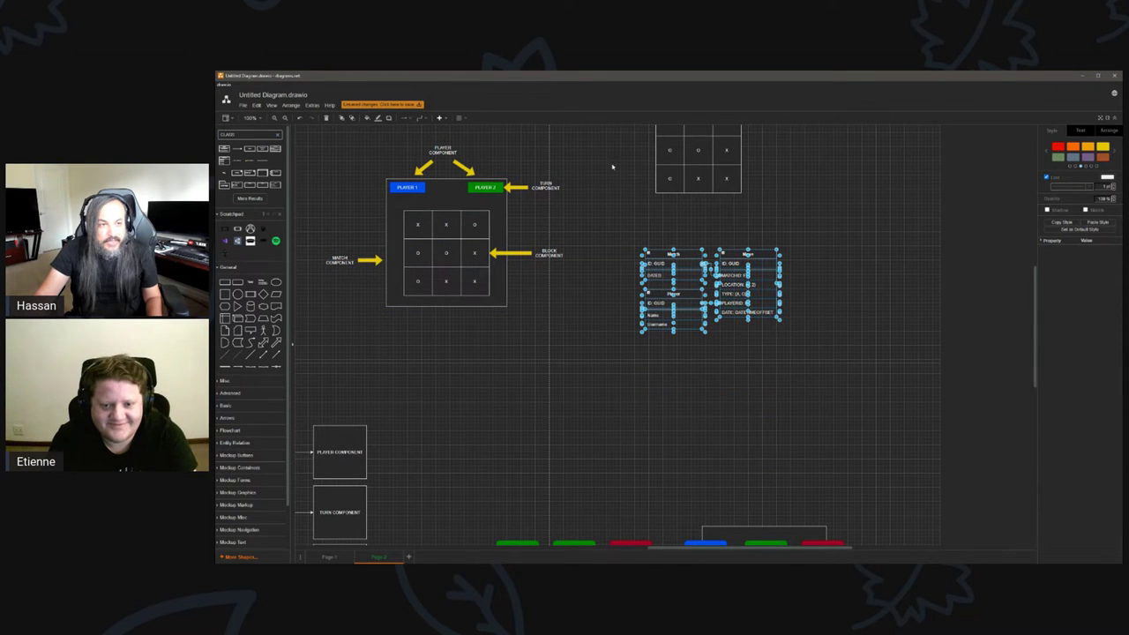
pyautogui.moveTo(592, 134); pyautogui.dragTo(305, 345)
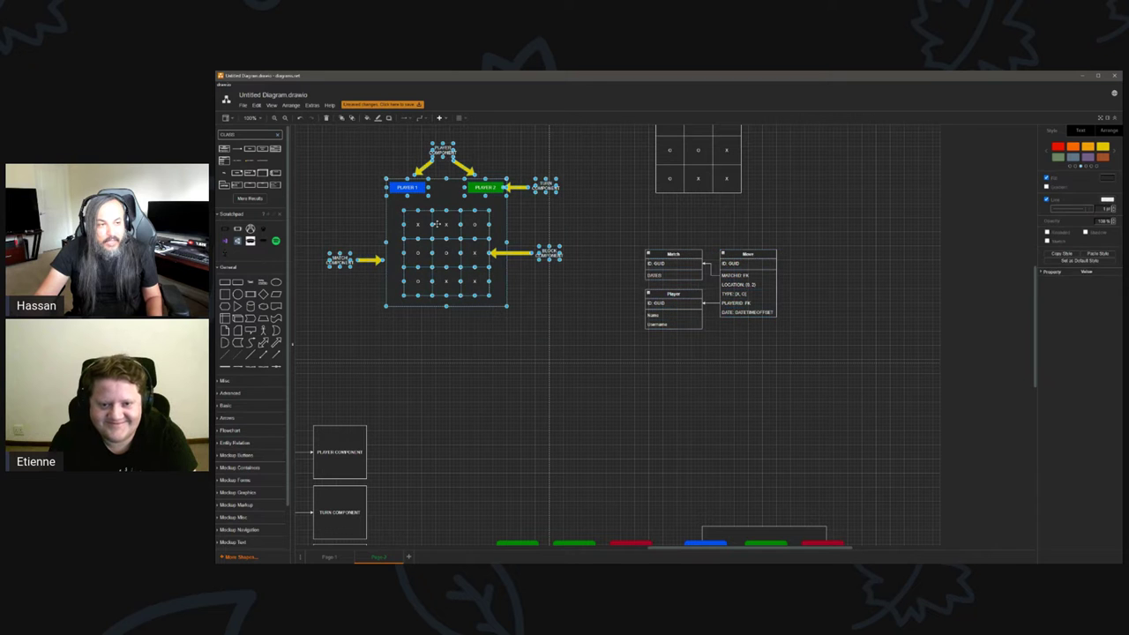
pyautogui.moveTo(448, 224); pyautogui.dragTo(473, 276)
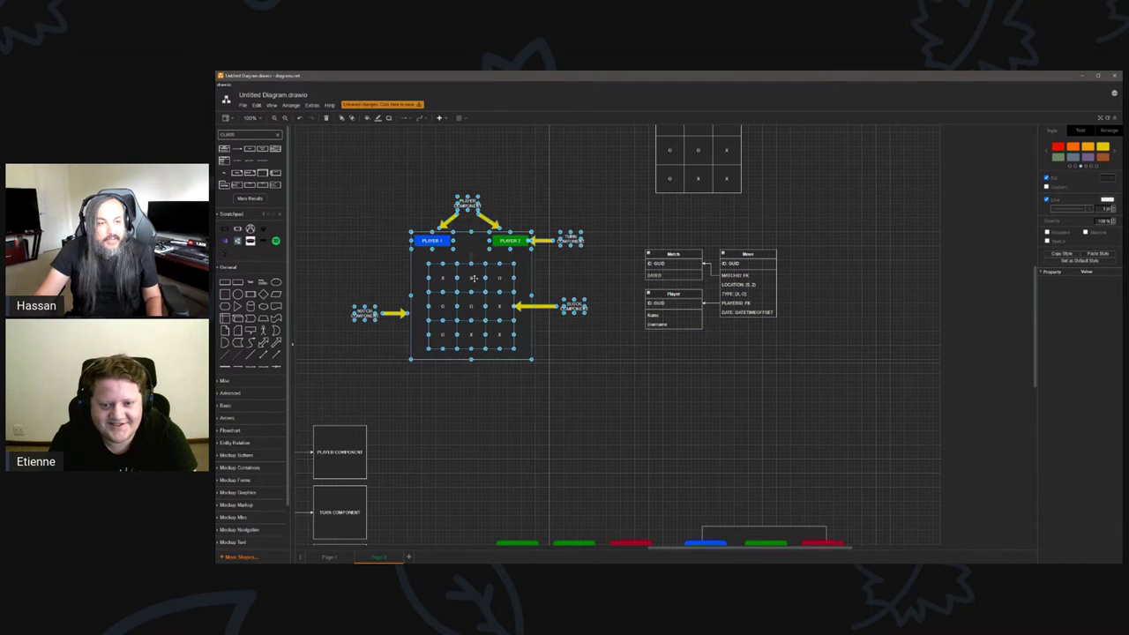
# Move all the white component boxes and their connectors together down and right, closer to the GAME VIEW ORCHESTRATION SERVICE box.
pyautogui.scroll(-1, 491, 438)
pyautogui.scroll(-5, 491, 438)
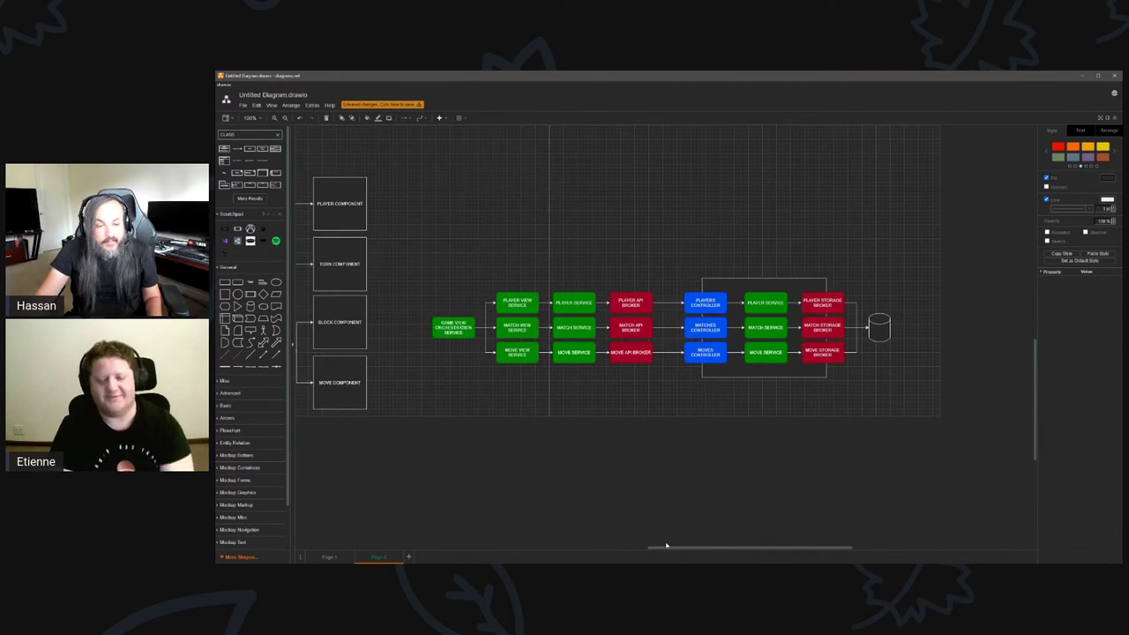
pyautogui.moveTo(671, 547); pyautogui.dragTo(597, 554)
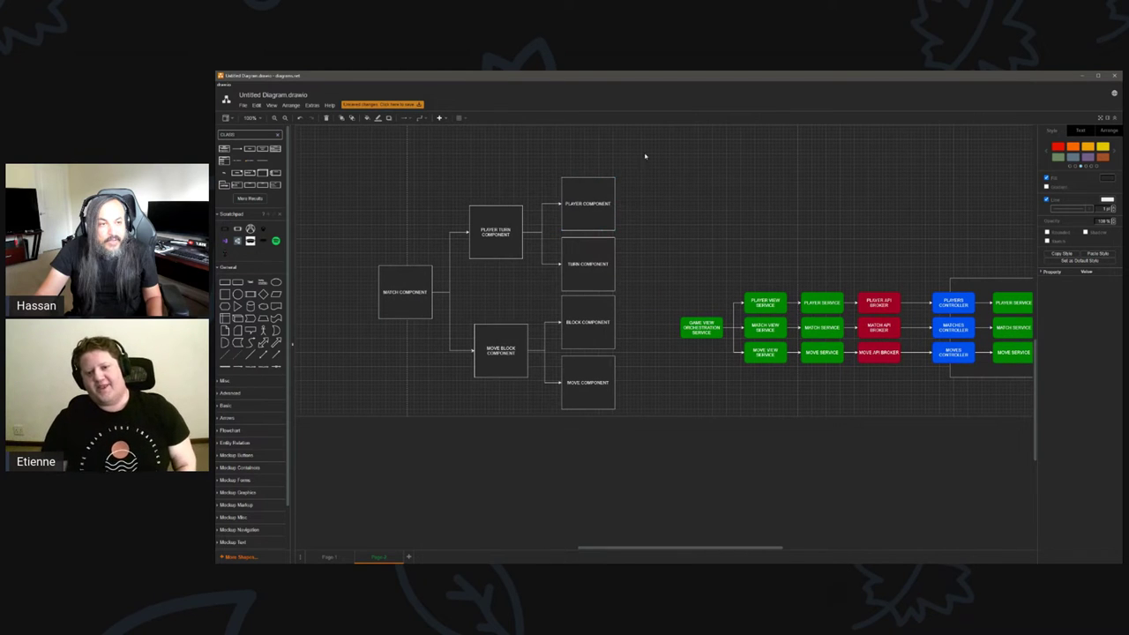
pyautogui.moveTo(648, 148); pyautogui.dragTo(357, 455)
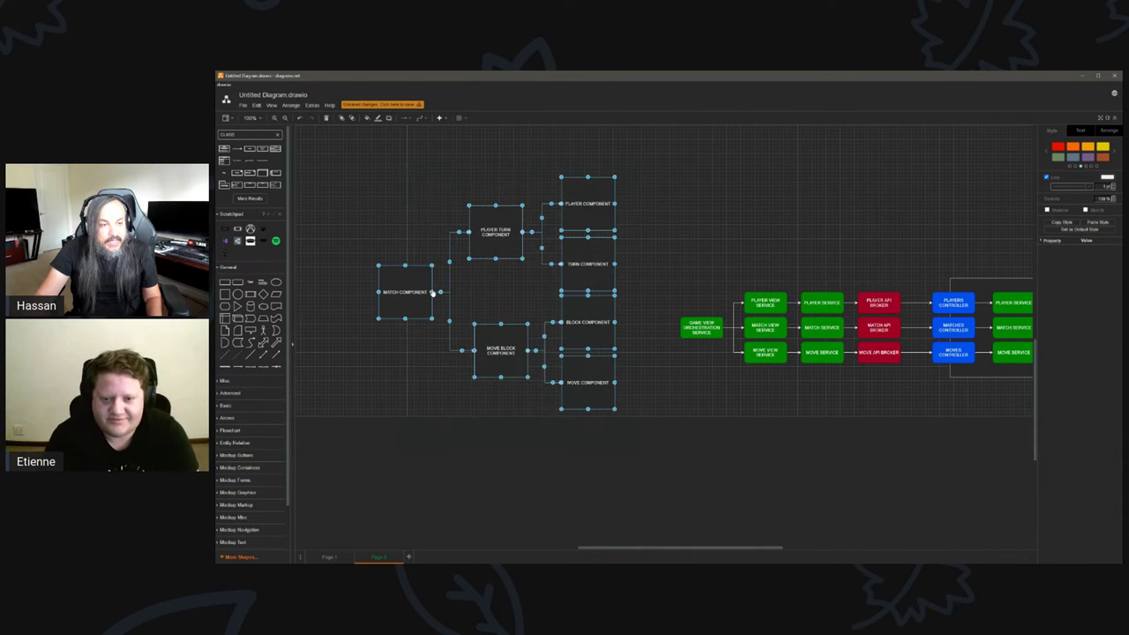
pyautogui.moveTo(432, 292); pyautogui.dragTo(460, 328)
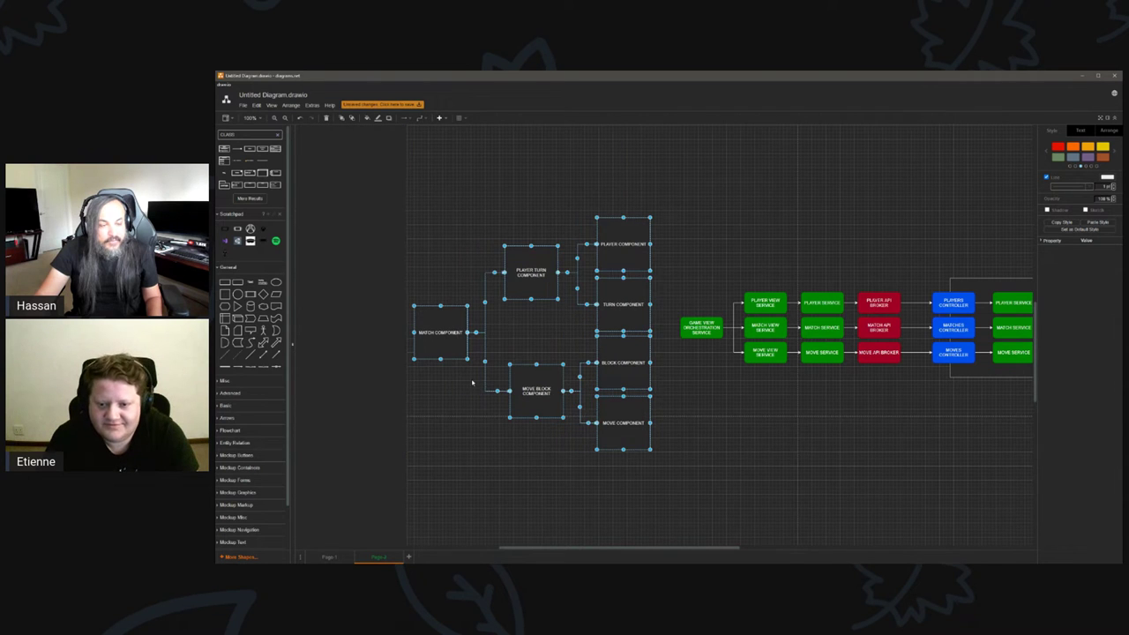
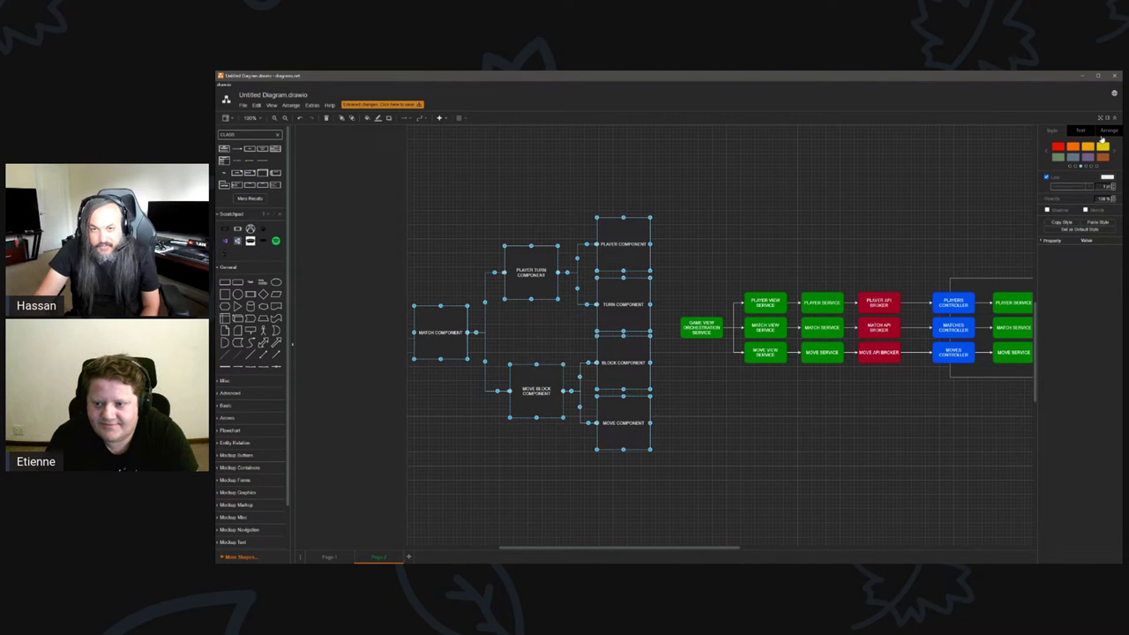
# Try to align all the selected component boxes along their bottom edges.
pyautogui.click(1043, 241)
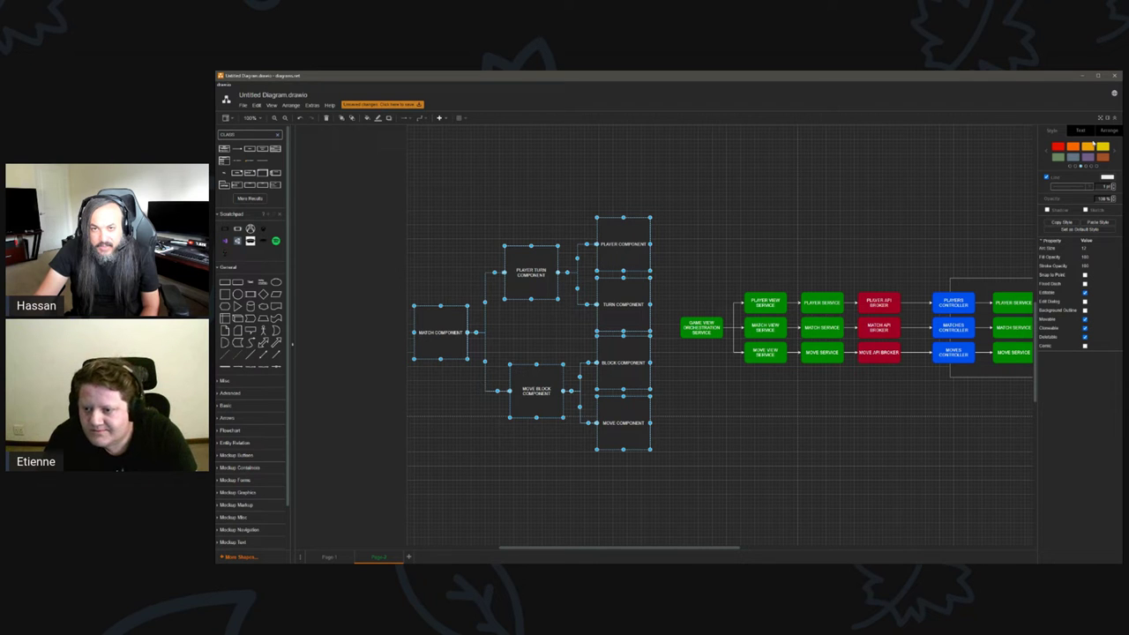
pyautogui.click(1105, 130)
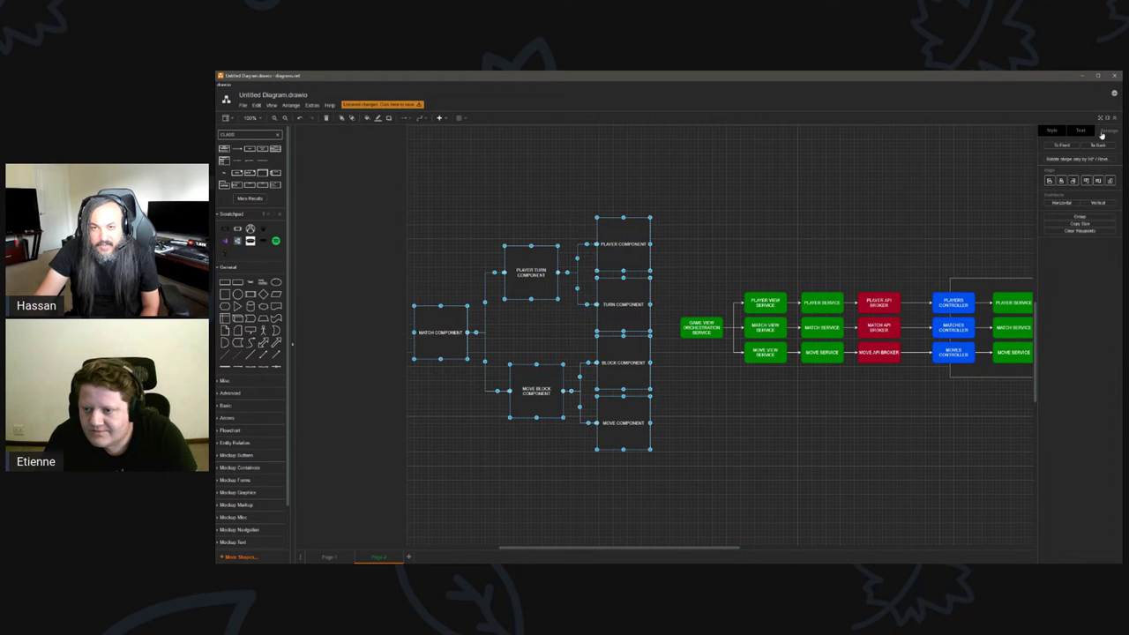
pyautogui.click(1110, 181)
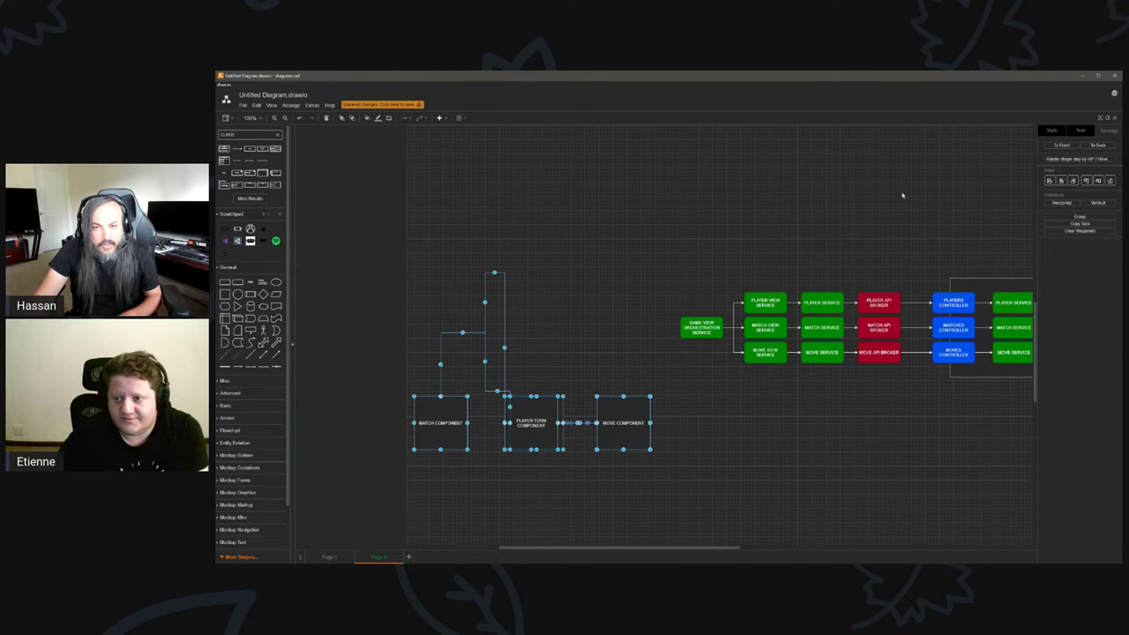
pyautogui.hotkey('ctrl', 'z')
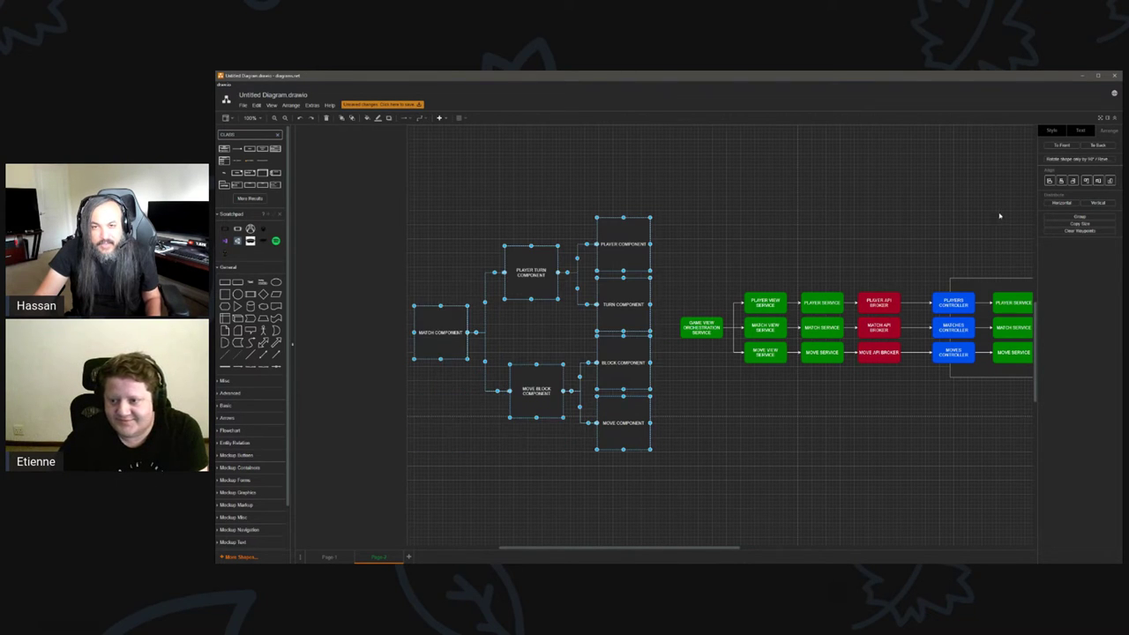
# Distribute the selected component boxes evenly in the vertical direction, and undo a trial horizontal distribution.
pyautogui.click(1094, 204)
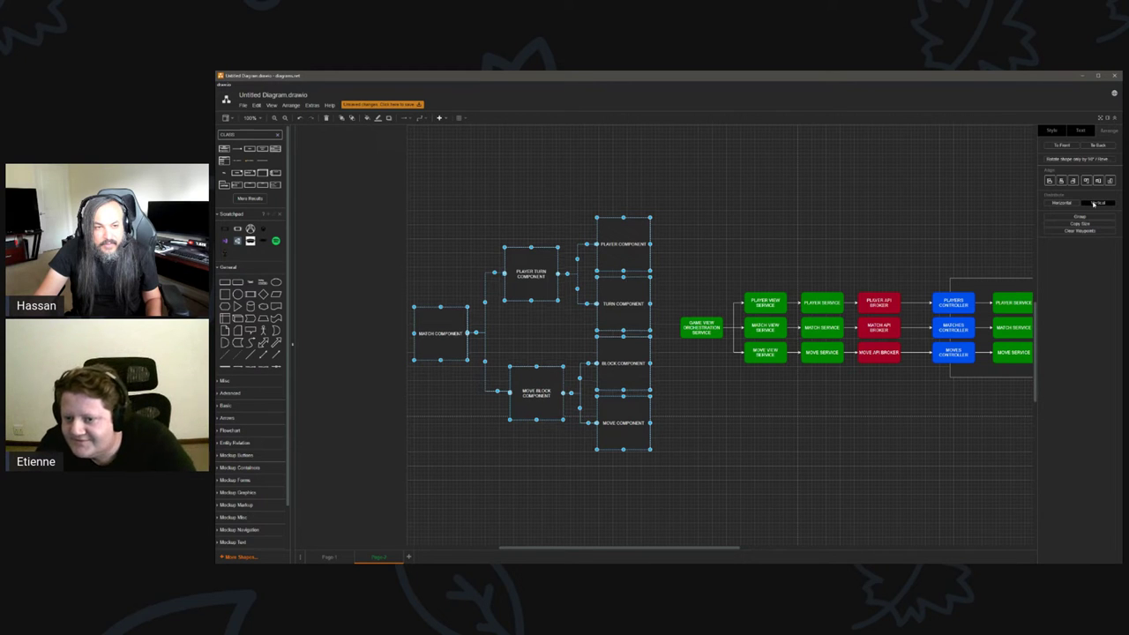
pyautogui.click(1071, 203)
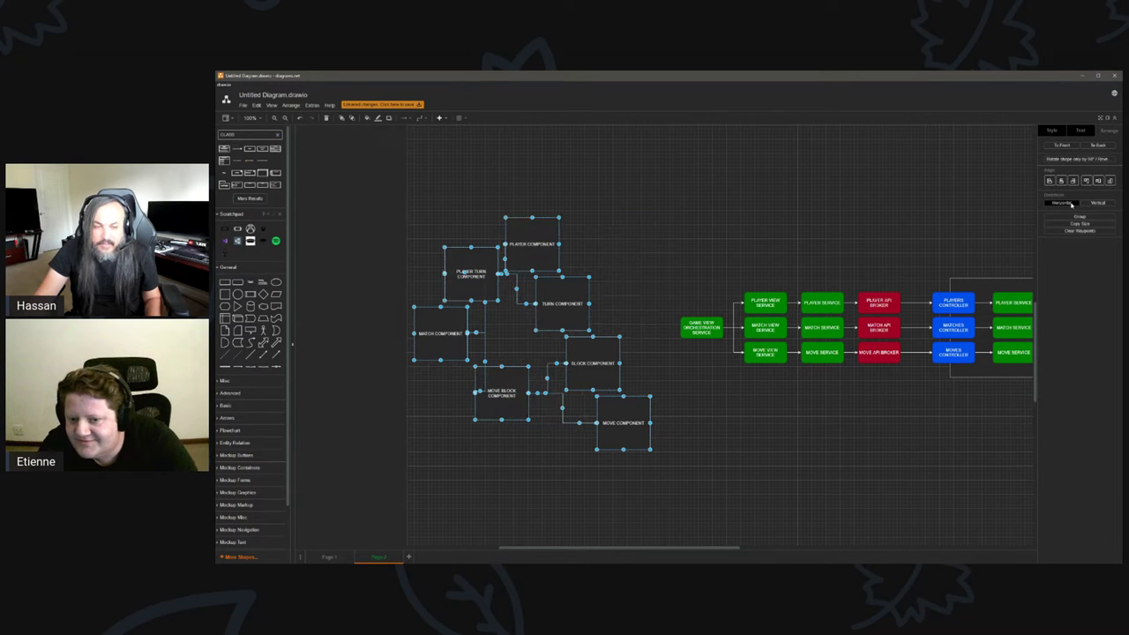
pyautogui.hotkey('ctrl', 'z')
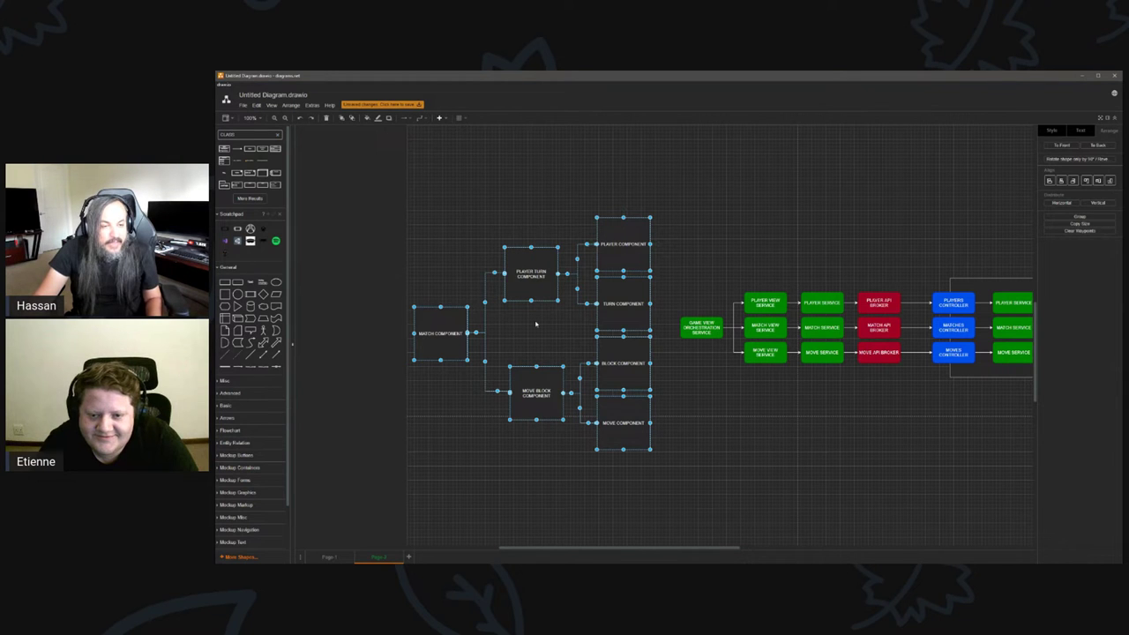
pyautogui.click(691, 420)
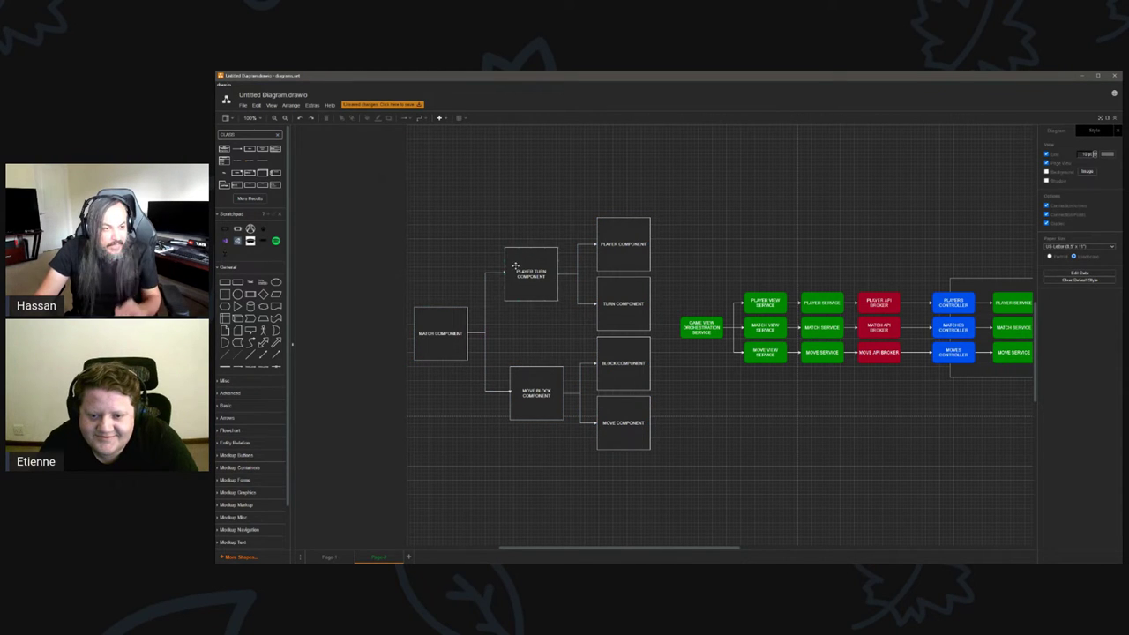
# Delete all the connectors between the MATCH, PLAYER TURN and MOVE BLOCK boxes and their child component boxes.
pyautogui.keyDown('ctrl'); pyautogui.scroll(1, 479, 504); pyautogui.keyUp('ctrl')
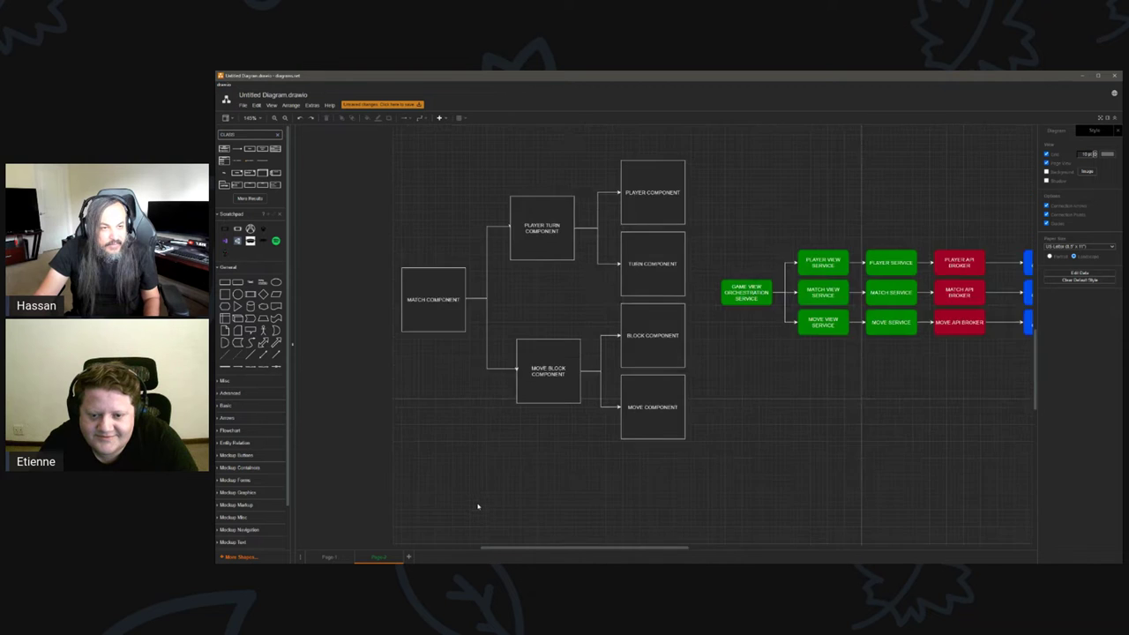
pyautogui.keyDown('ctrl'); pyautogui.scroll(-1, 479, 504); pyautogui.keyUp('ctrl')
pyautogui.click(485, 383)
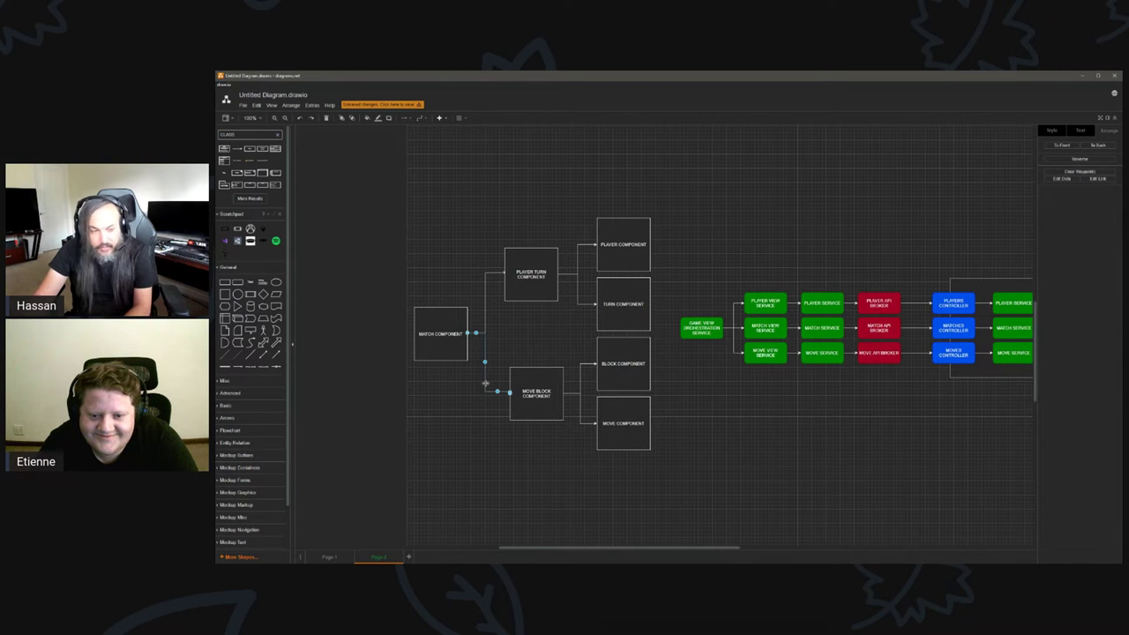
pyautogui.press('Delete')
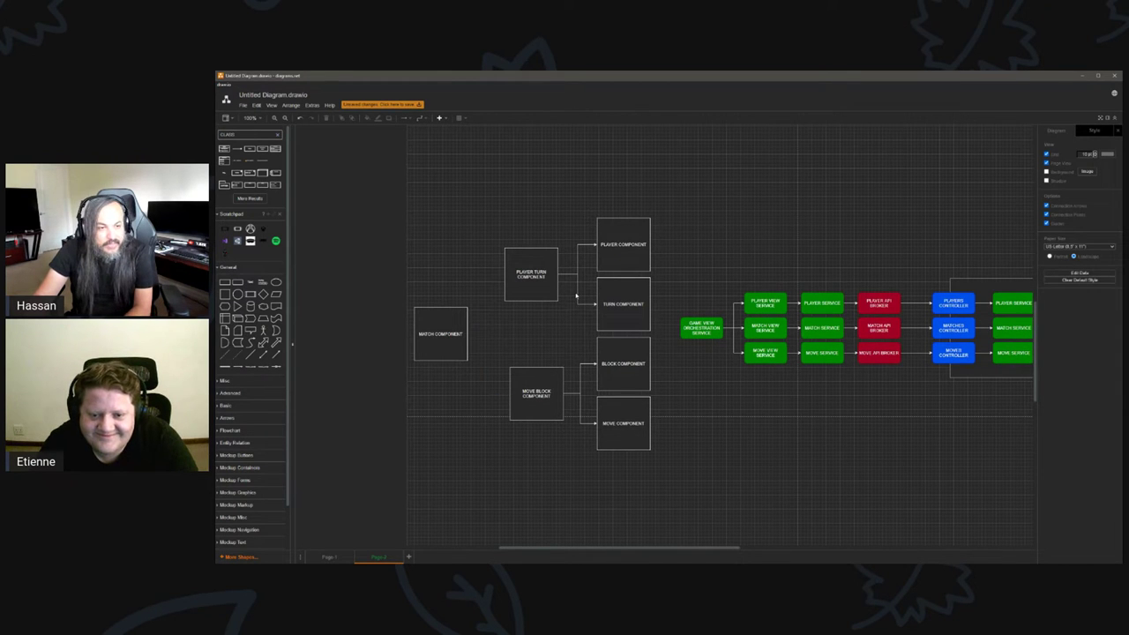
pyautogui.click(575, 395)
pyautogui.press('Delete')
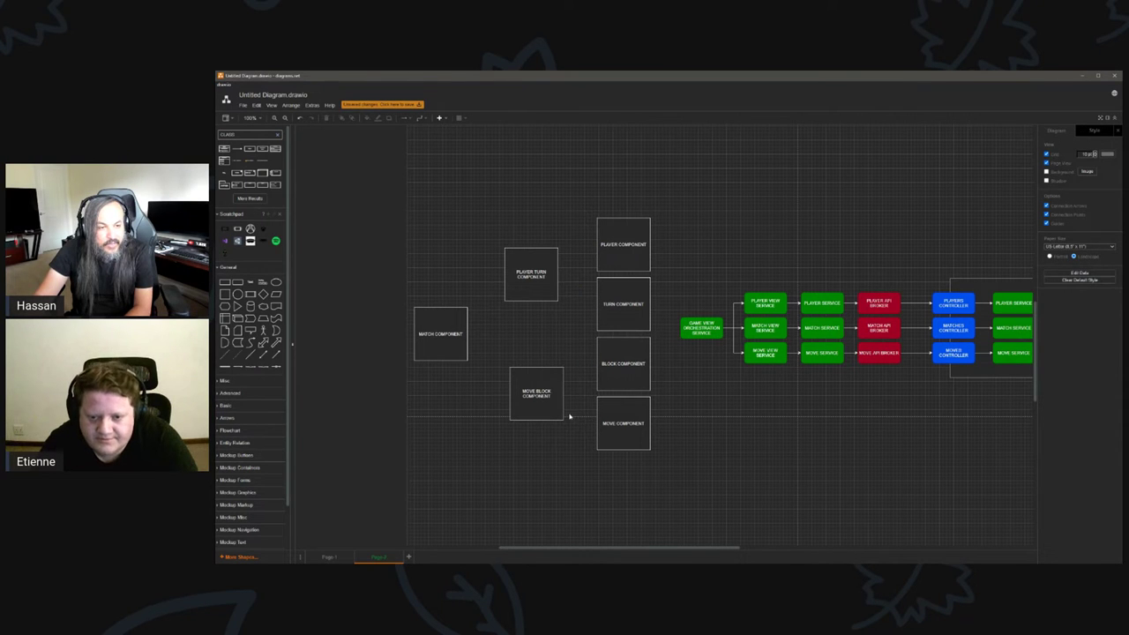
# Place MOVE BLOCK COMPONENT below MATCH COMPONENT, and line up the MOVE, BLOCK, TURN and PLAYER component boxes in a row beneath it.
pyautogui.moveTo(545, 407); pyautogui.dragTo(453, 466)
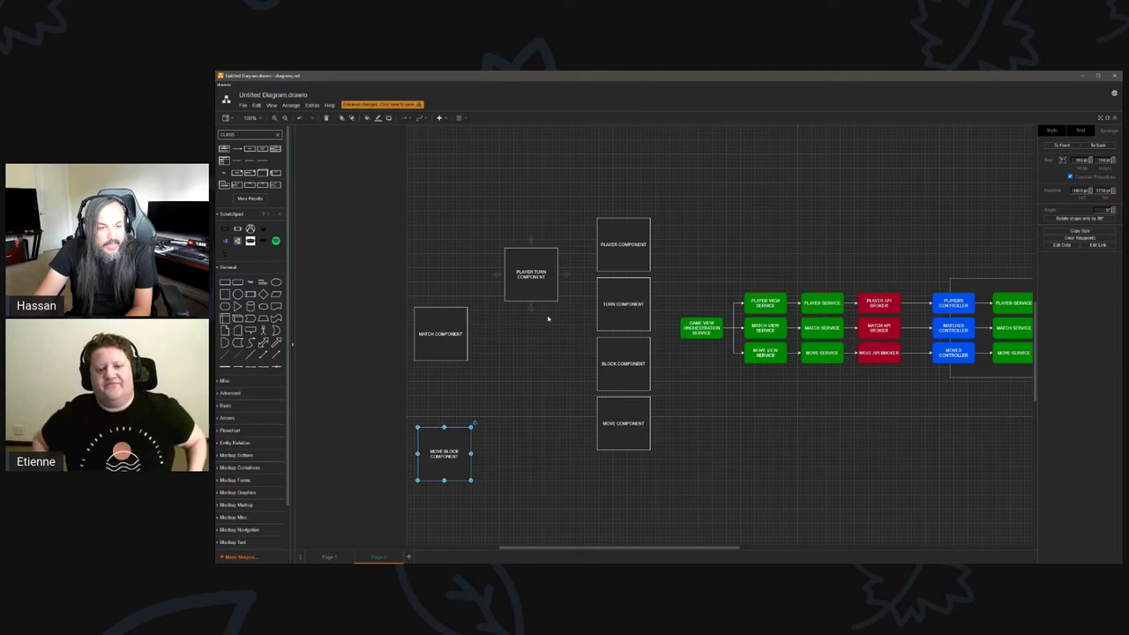
pyautogui.moveTo(621, 424); pyautogui.dragTo(387, 504)
pyautogui.moveTo(621, 354); pyautogui.dragTo(496, 512)
pyautogui.moveTo(415, 509); pyautogui.dragTo(421, 512)
pyautogui.moveTo(447, 448); pyautogui.dragTo(447, 434)
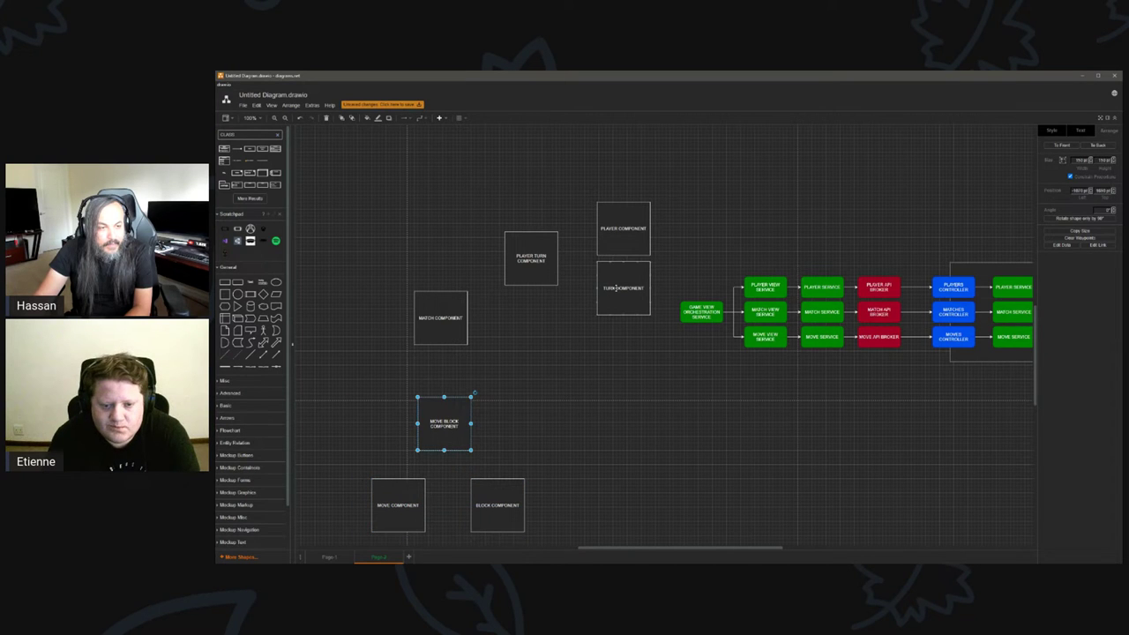
pyautogui.moveTo(617, 287); pyautogui.dragTo(571, 506)
pyautogui.moveTo(641, 223); pyautogui.dragTo(649, 505)
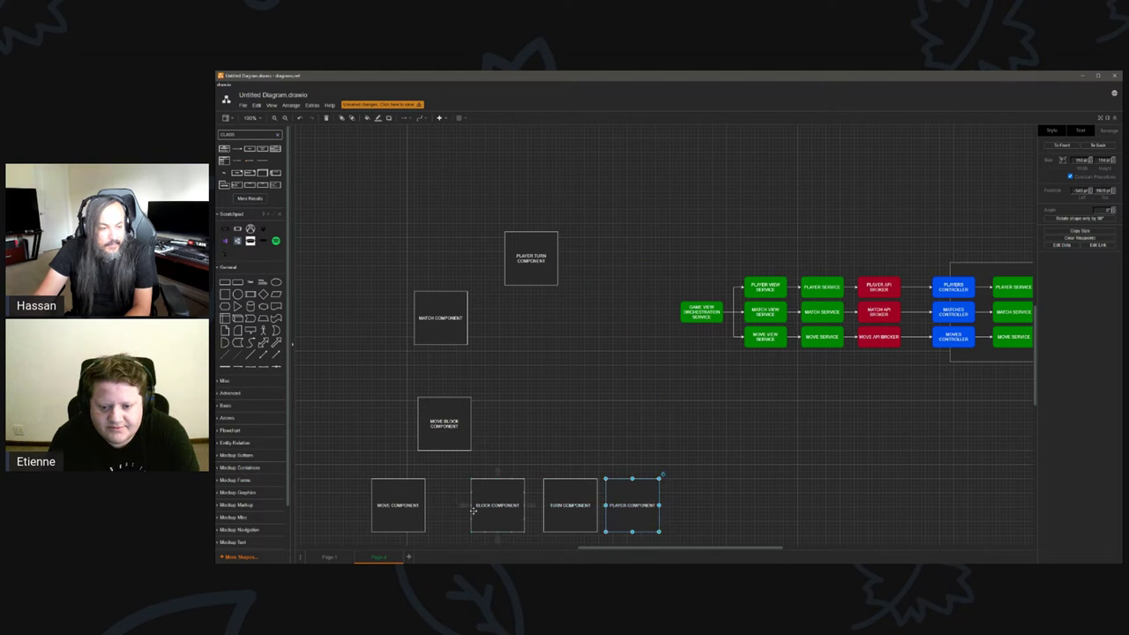
pyautogui.moveTo(508, 509); pyautogui.dragTo(474, 509)
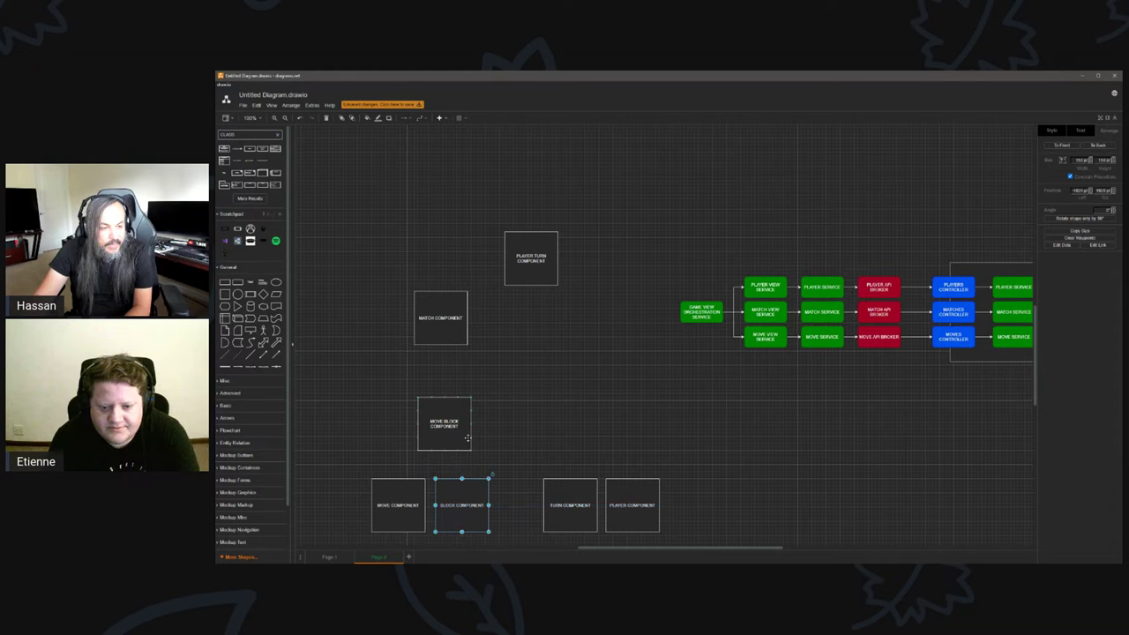
# Connect MOVE BLOCK COMPONENT to the MOVE and BLOCK boxes, and centre PLAYER TURN COMPONENT above TURN and PLAYER with connectors to both.
pyautogui.moveTo(460, 441); pyautogui.dragTo(398, 484)
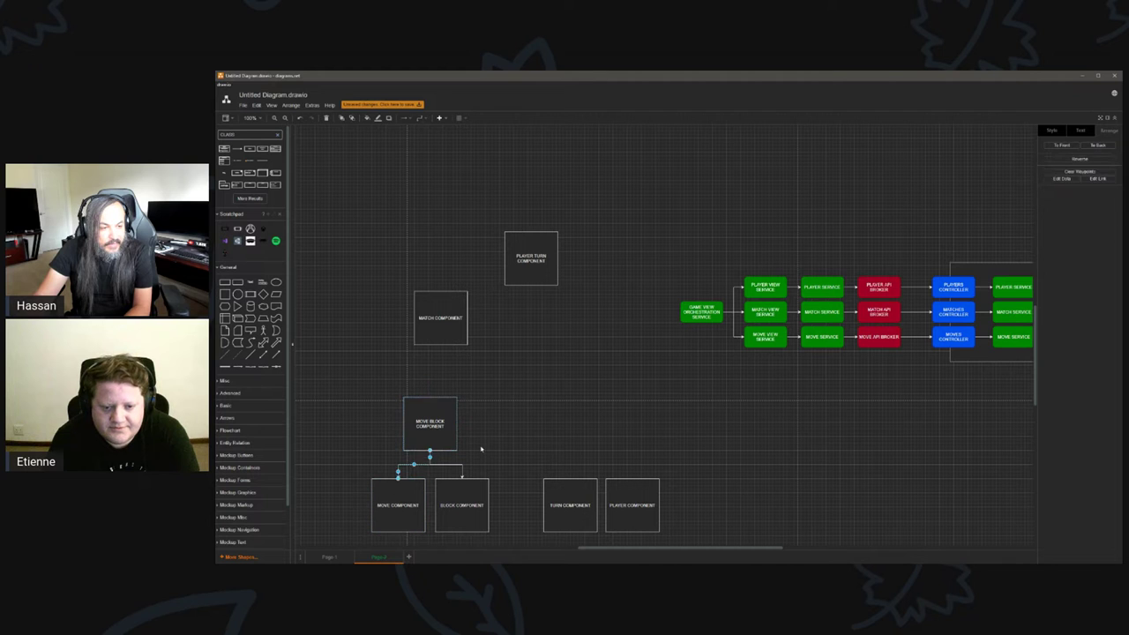
pyautogui.click(484, 448)
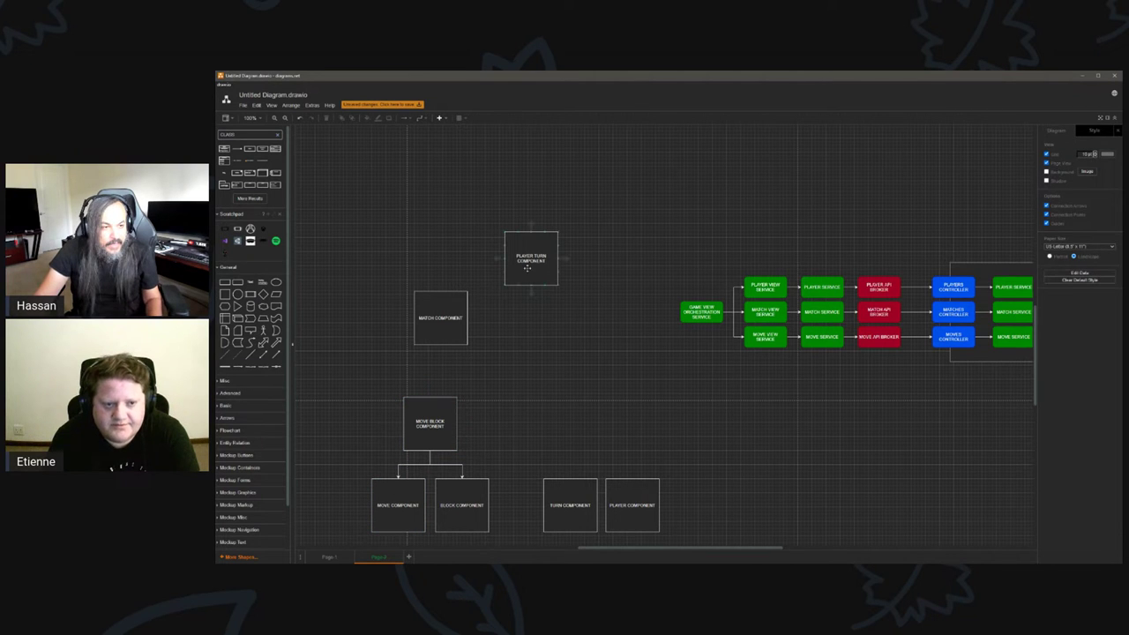
pyautogui.moveTo(526, 267); pyautogui.dragTo(632, 480)
pyautogui.click(597, 431)
pyautogui.click(658, 443)
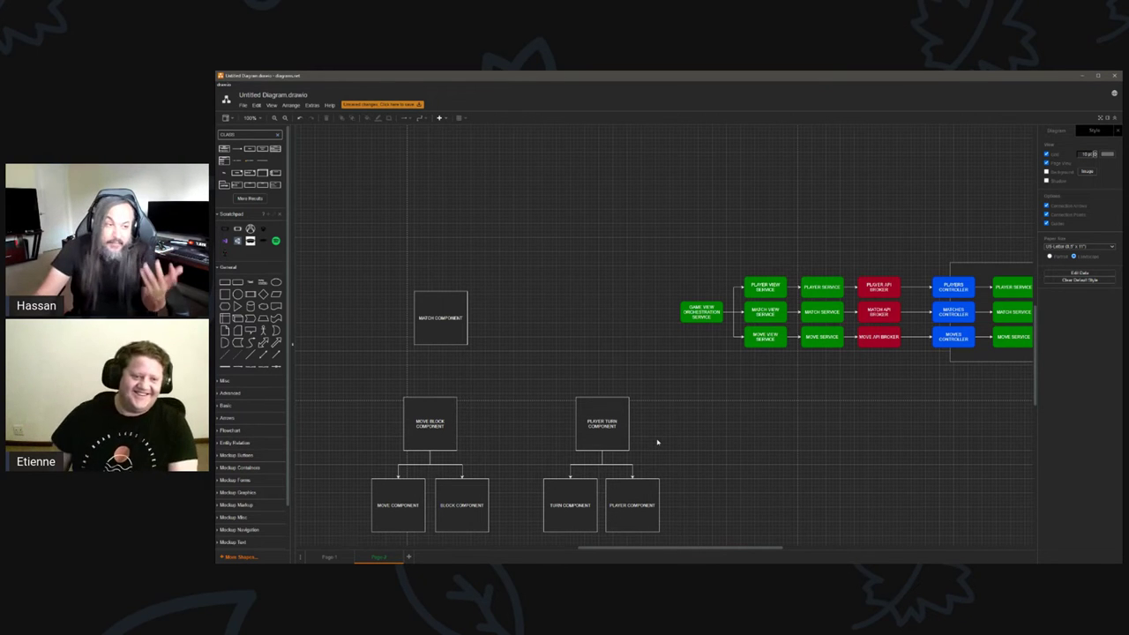
# Move MATCH COMPONENT between and above the two groups, and connect its lower edge to MOVE BLOCK COMPONENT and PLAYER TURN COMPONENT.
pyautogui.moveTo(446, 314); pyautogui.dragTo(436, 402)
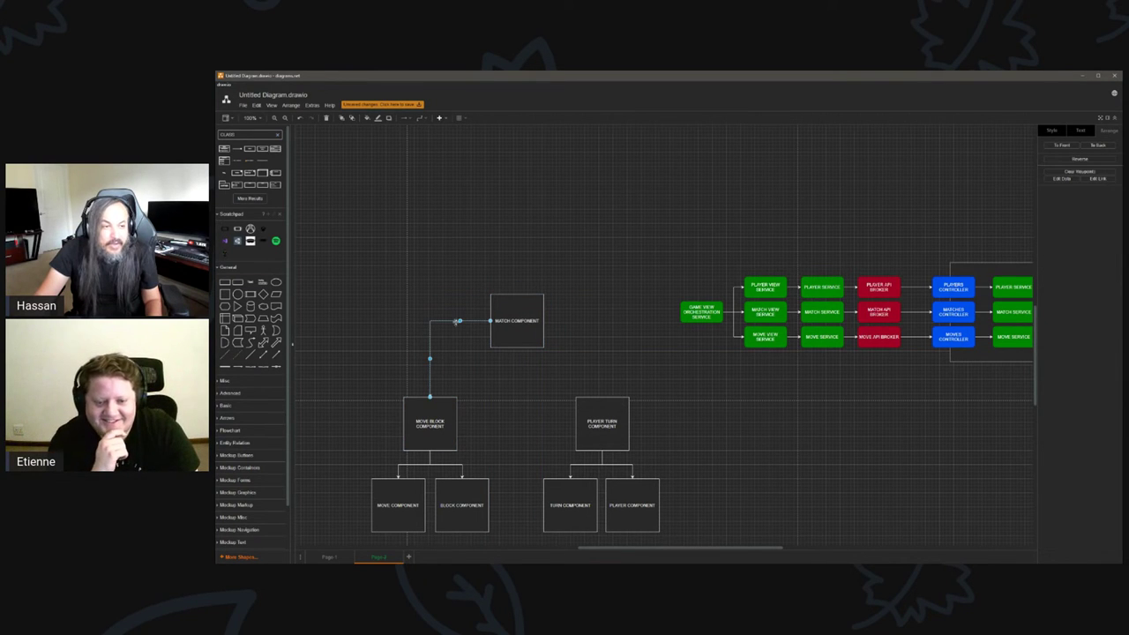
pyautogui.moveTo(456, 322); pyautogui.dragTo(589, 399)
pyautogui.click(523, 344)
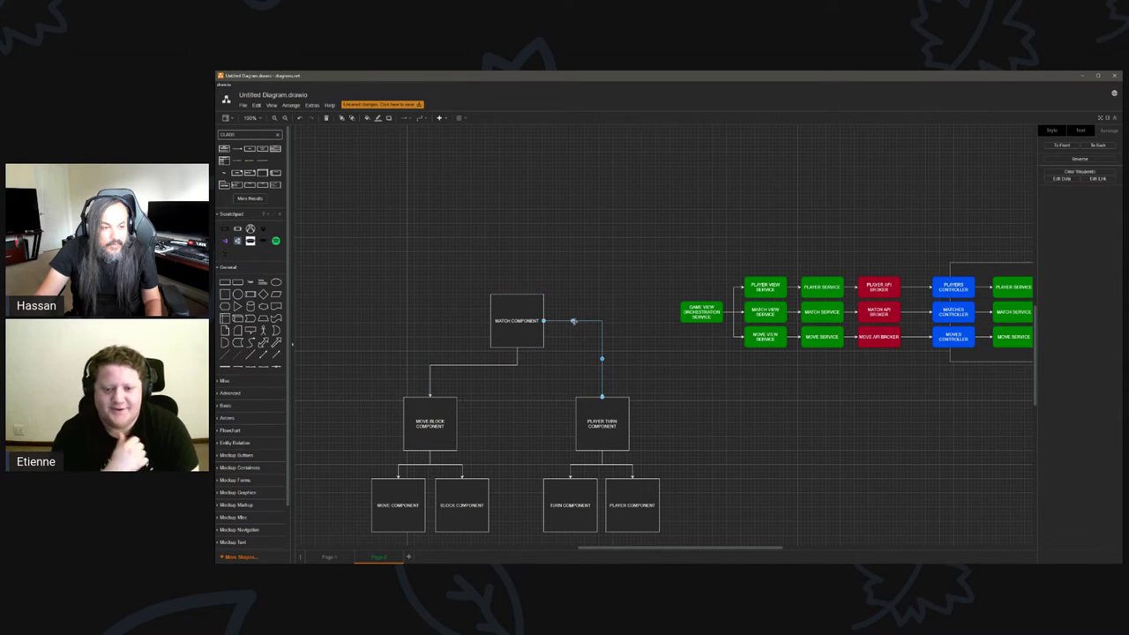
pyautogui.moveTo(574, 321); pyautogui.dragTo(564, 366)
pyautogui.scroll(-1, 619, 353)
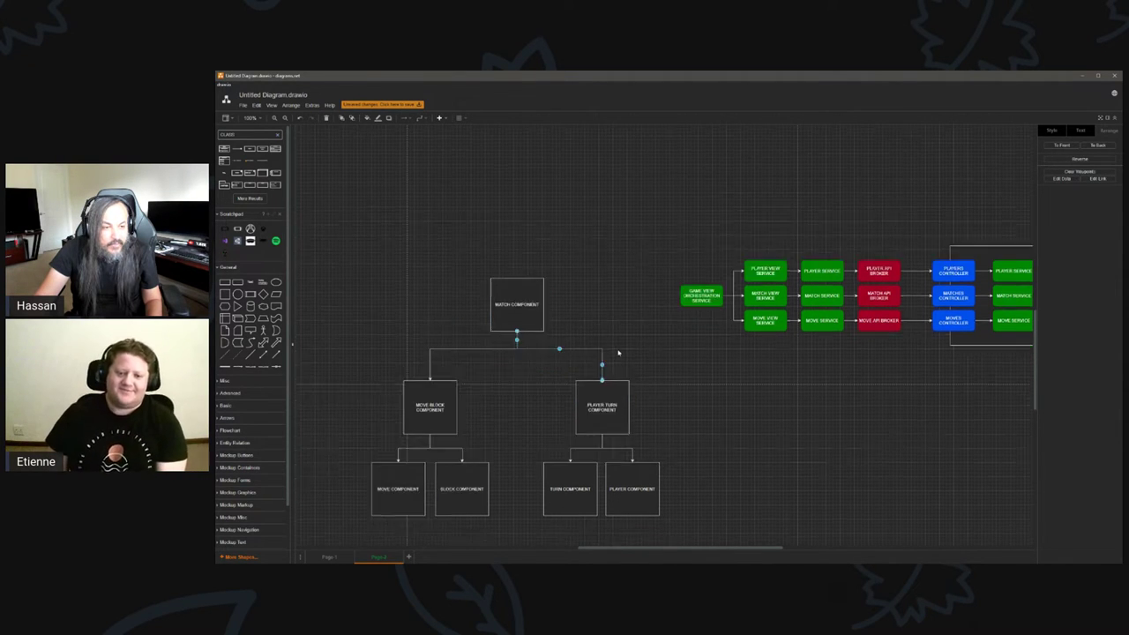
# Shift the PLAYER TURN, TURN and PLAYER boxes closer to the MOVE BLOCK group and tidy the connector coming from MATCH COMPONENT.
pyautogui.moveTo(685, 307); pyautogui.dragTo(530, 493)
pyautogui.moveTo(589, 372); pyautogui.dragTo(555, 369)
pyautogui.click(602, 307)
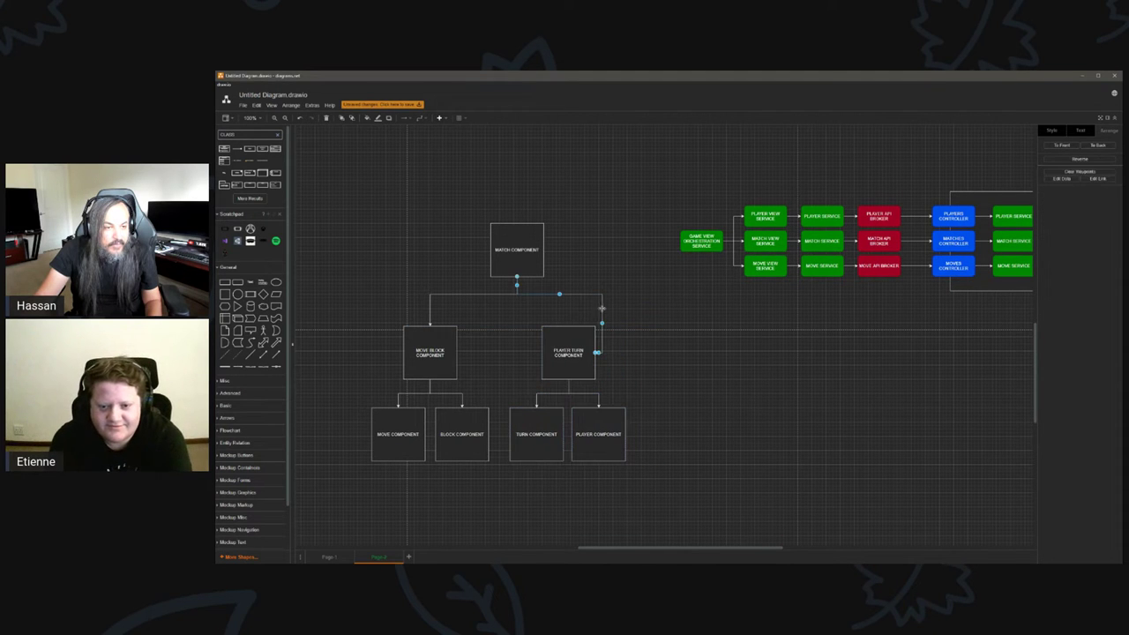
pyautogui.moveTo(602, 307); pyautogui.dragTo(570, 320)
pyautogui.click(505, 320)
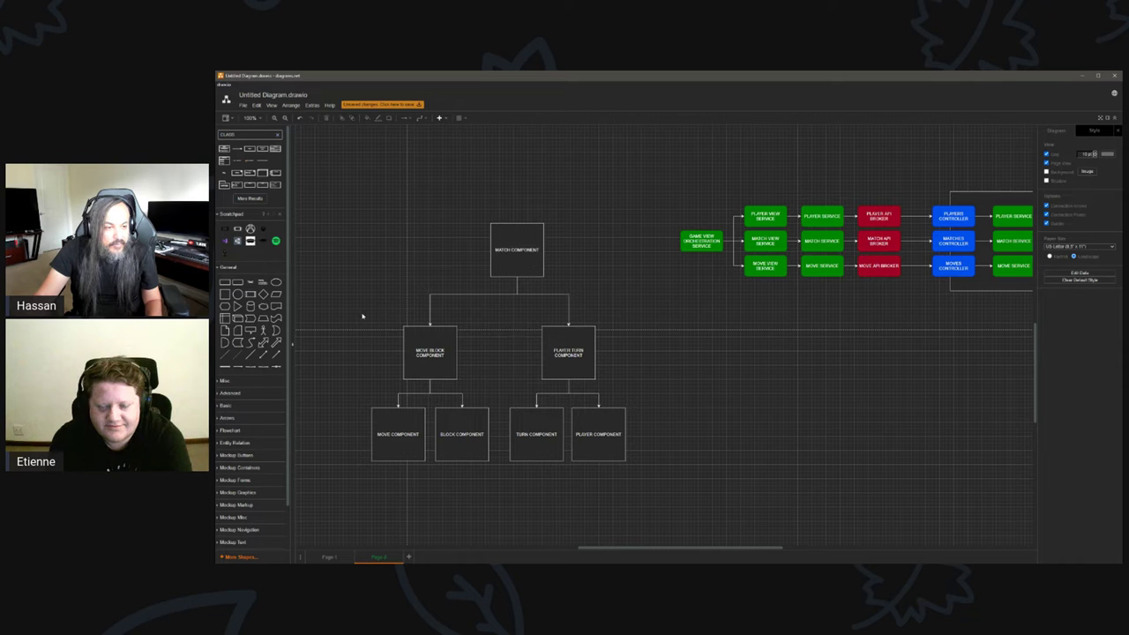
# Shift the MOVE BLOCK, MOVE and BLOCK boxes slightly toward the PLAYER TURN group and recentre MATCH COMPONENT above both groups.
pyautogui.moveTo(361, 316); pyautogui.dragTo(496, 478)
pyautogui.moveTo(435, 344); pyautogui.dragTo(447, 349)
pyautogui.moveTo(525, 257); pyautogui.dragTo(504, 243)
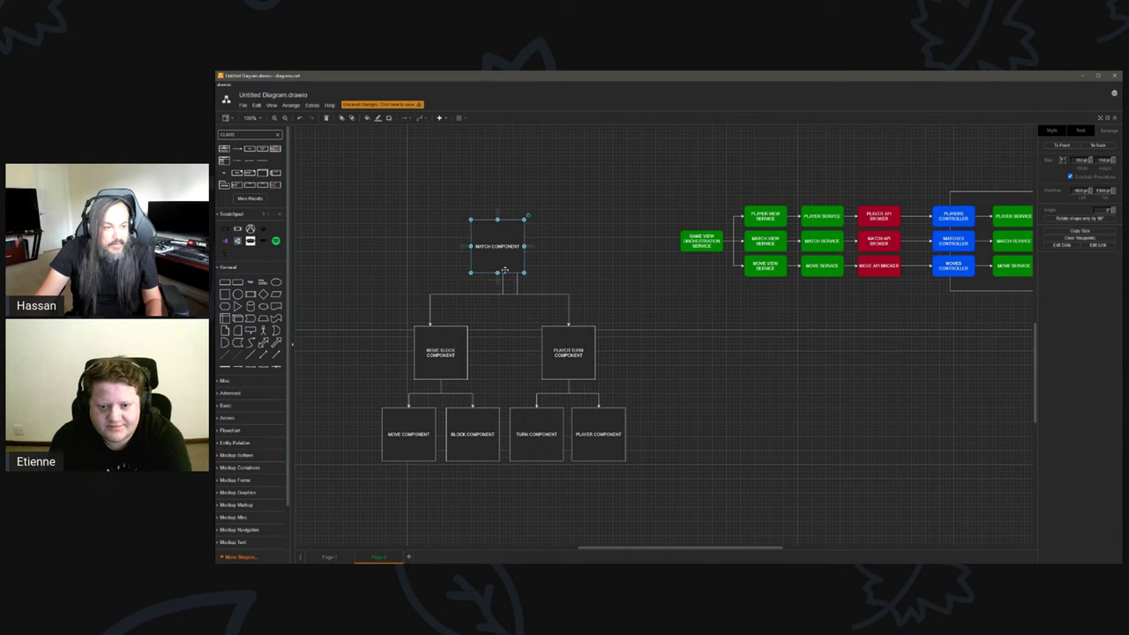
# Replace the MATCH COMPONENT connectors with fresh ones running to the tops of MOVE BLOCK COMPONENT and PLAYER TURN COMPONENT.
pyautogui.click(517, 283)
pyautogui.press('Delete')
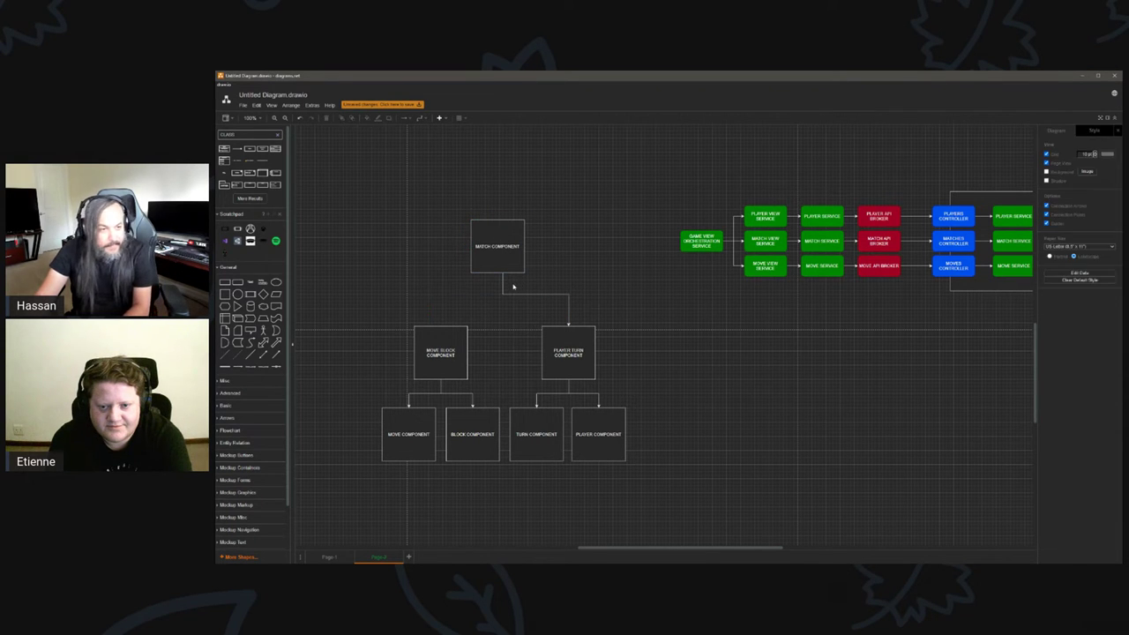
pyautogui.click(498, 258)
pyautogui.click(503, 280)
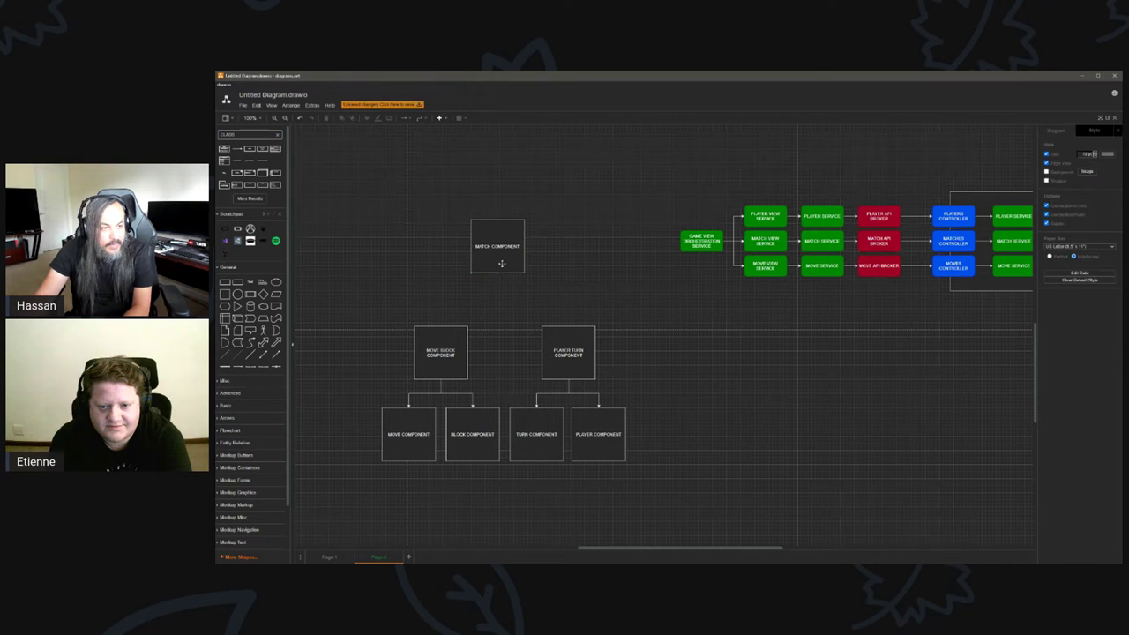
pyautogui.click(500, 265)
pyautogui.moveTo(500, 264); pyautogui.dragTo(441, 328)
pyautogui.moveTo(457, 252); pyautogui.dragTo(568, 327)
pyautogui.click(501, 264)
pyautogui.moveTo(548, 252); pyautogui.dragTo(549, 295)
# Move the whole component tree next to GAME VIEW ORCHESTRATION SERVICE and connect MATCH COMPONENT to that service with a straight arrow.
pyautogui.moveTo(338, 198); pyautogui.dragTo(657, 494)
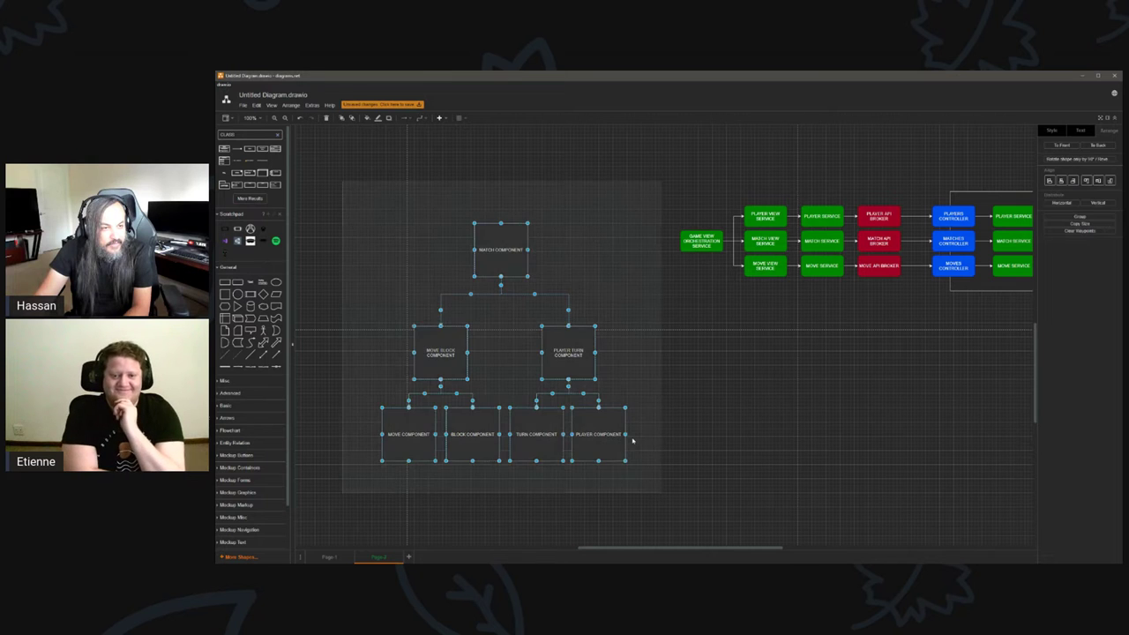
pyautogui.moveTo(505, 263); pyautogui.dragTo(680, 245)
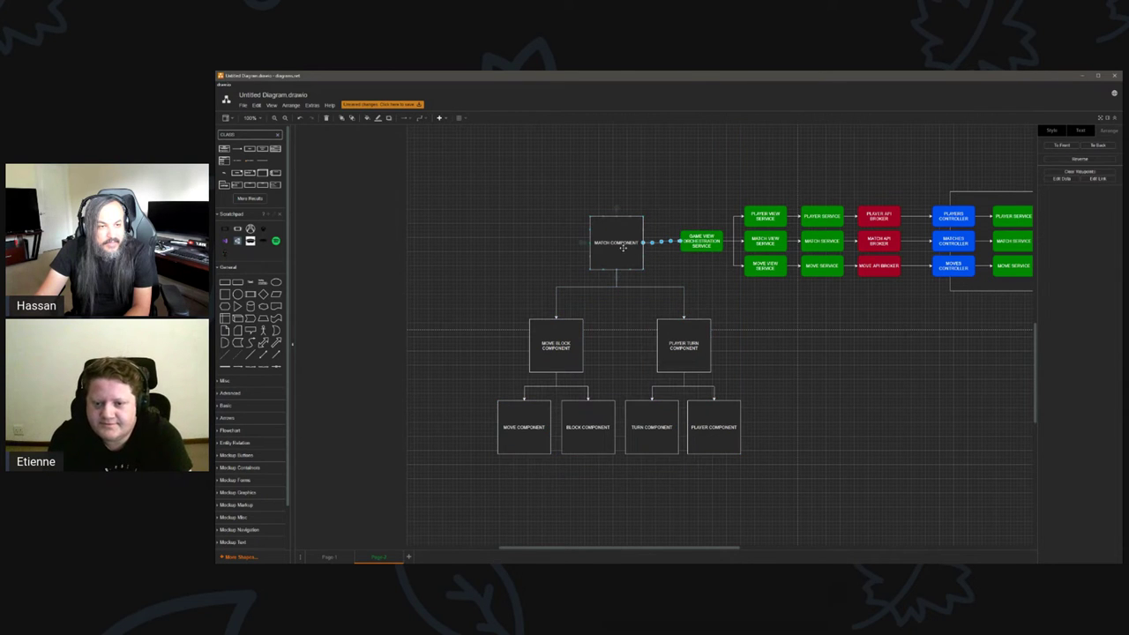
pyautogui.moveTo(586, 379); pyautogui.dragTo(637, 254)
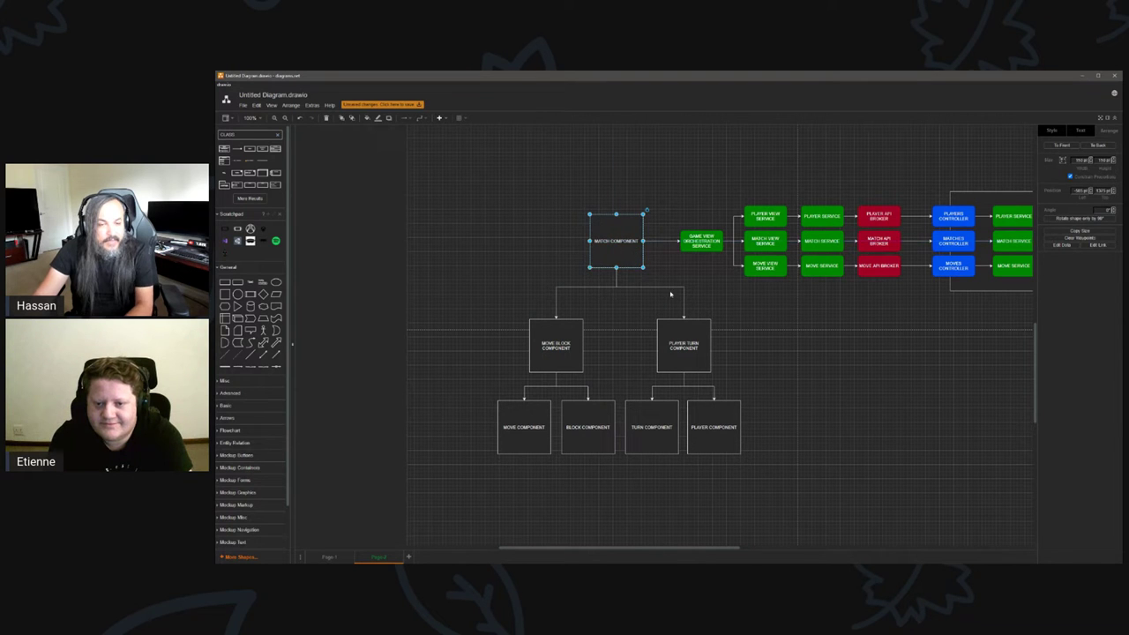
# Add a large rectangle labelled GAME SCENE above MATCH COMPONENT with a connector leading down to it.
pyautogui.scroll(1, 882, 486)
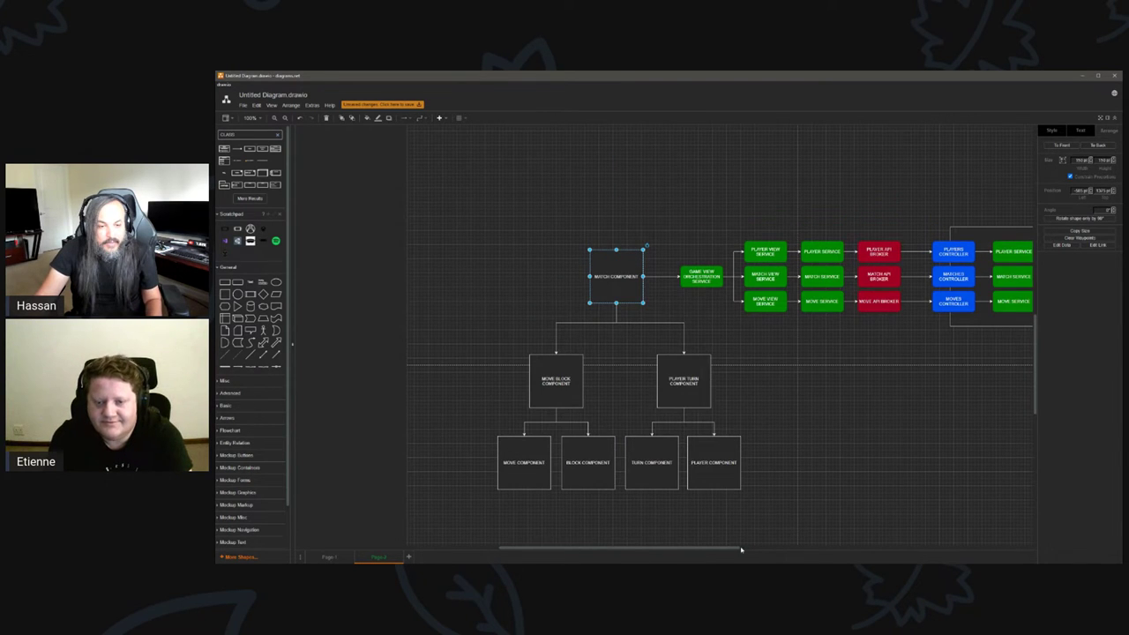
pyautogui.moveTo(741, 549); pyautogui.dragTo(756, 550)
pyautogui.click(744, 479)
pyautogui.scroll(1, 746, 474)
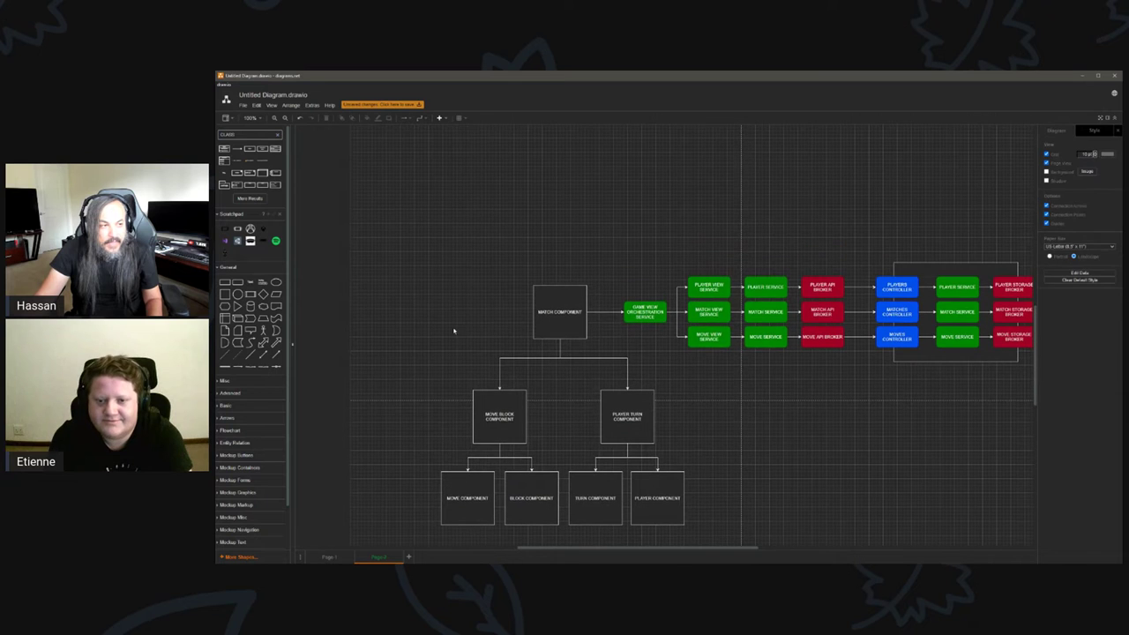
pyautogui.moveTo(236, 282); pyautogui.dragTo(652, 261)
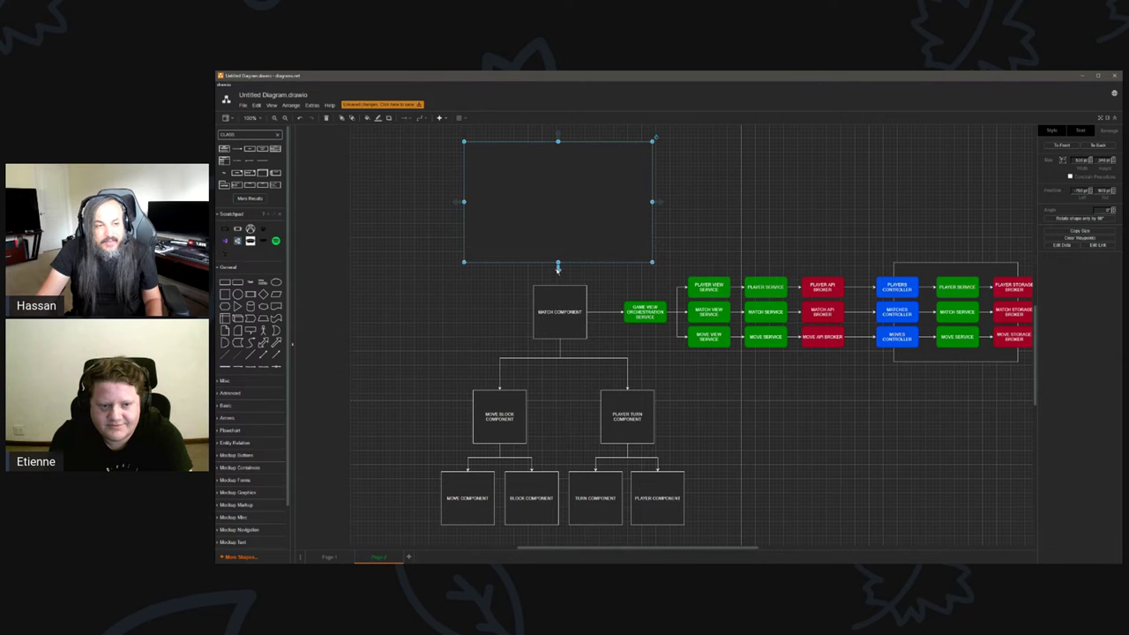
pyautogui.doubleClick(559, 203)
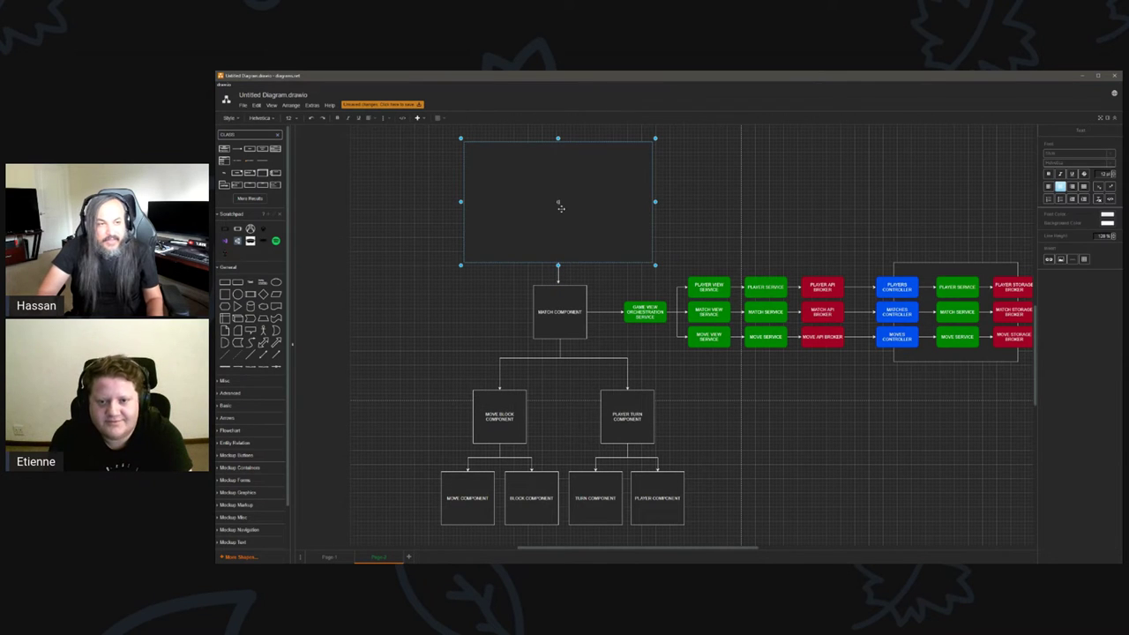
pyautogui.write('GAME SCENE')
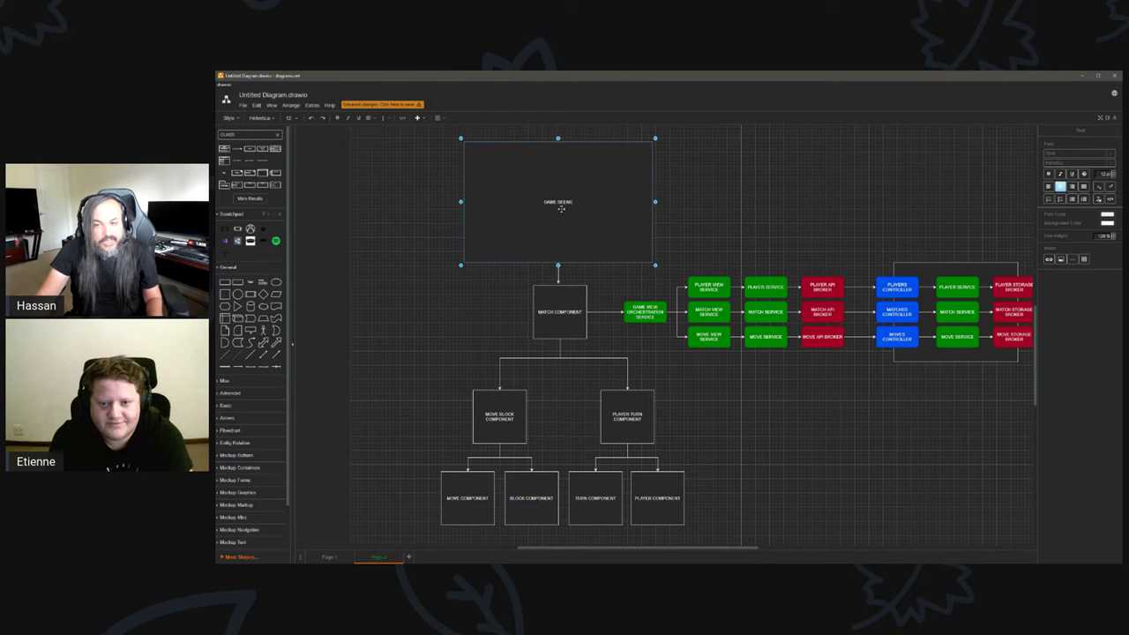
pyautogui.click(691, 197)
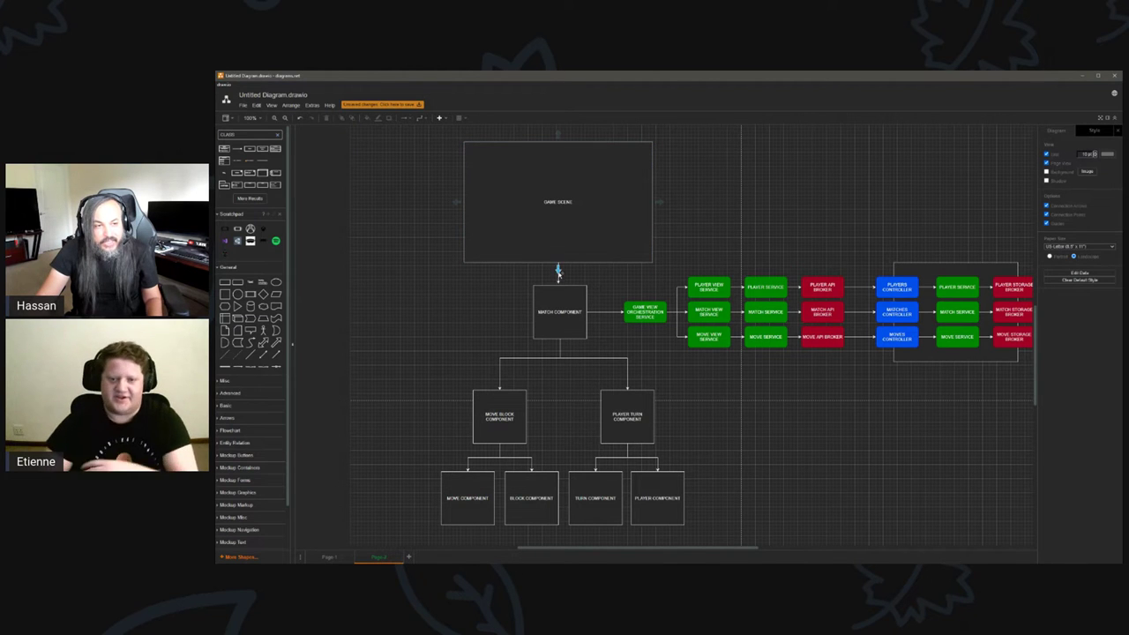
# Nudge the GAME SCENE box so that its connector to MATCH COMPONENT runs straight down.
pyautogui.click(558, 271)
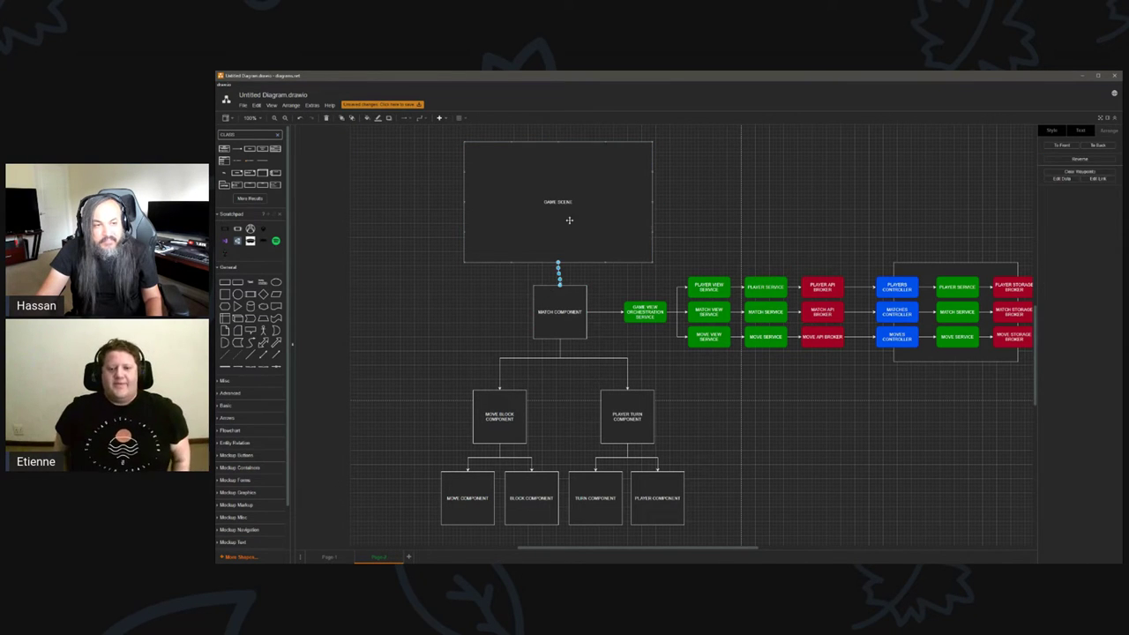
pyautogui.moveTo(569, 220); pyautogui.dragTo(571, 220)
pyautogui.click(510, 292)
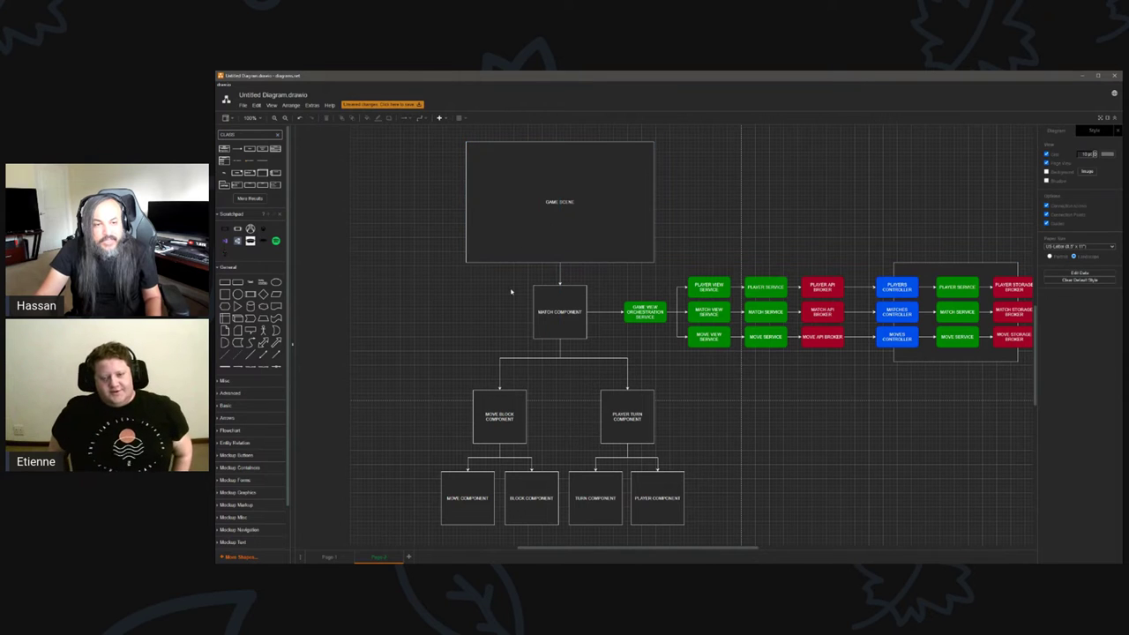
# Apply the blue colour style to the GAME SCENE box.
pyautogui.click(570, 227)
pyautogui.click(1056, 132)
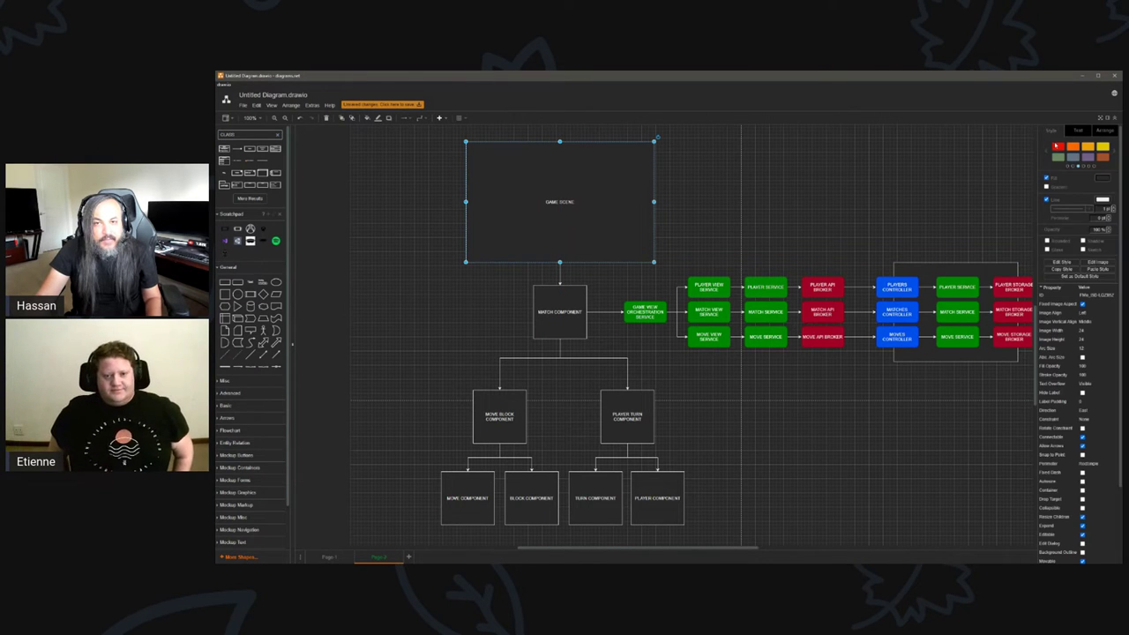
pyautogui.click(1115, 151)
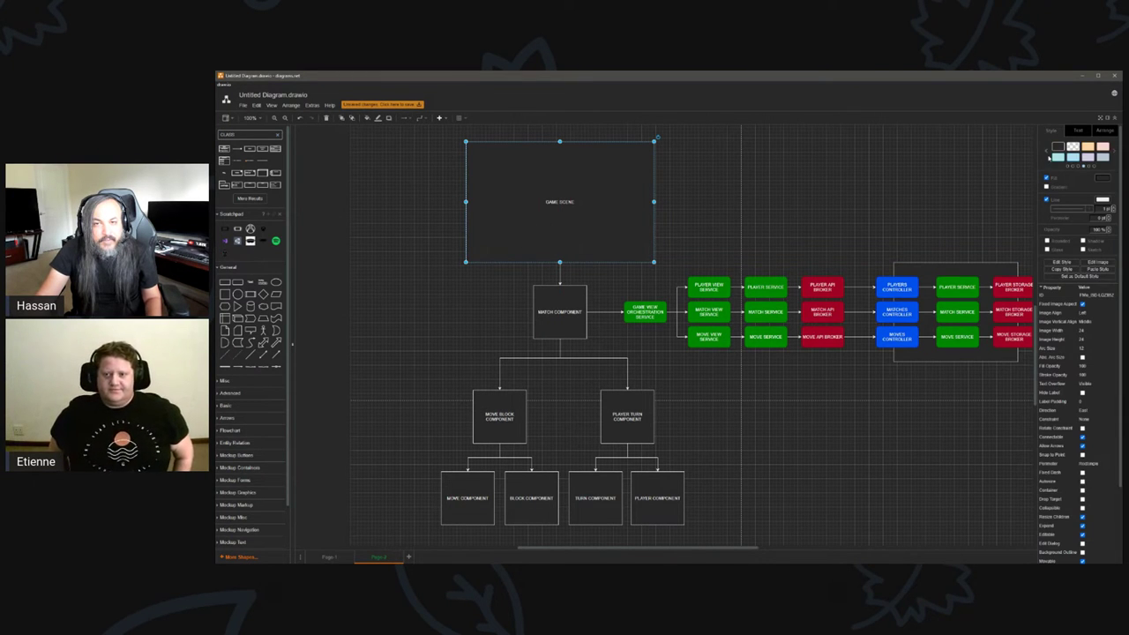
pyautogui.click(1050, 156)
pyautogui.click(1058, 156)
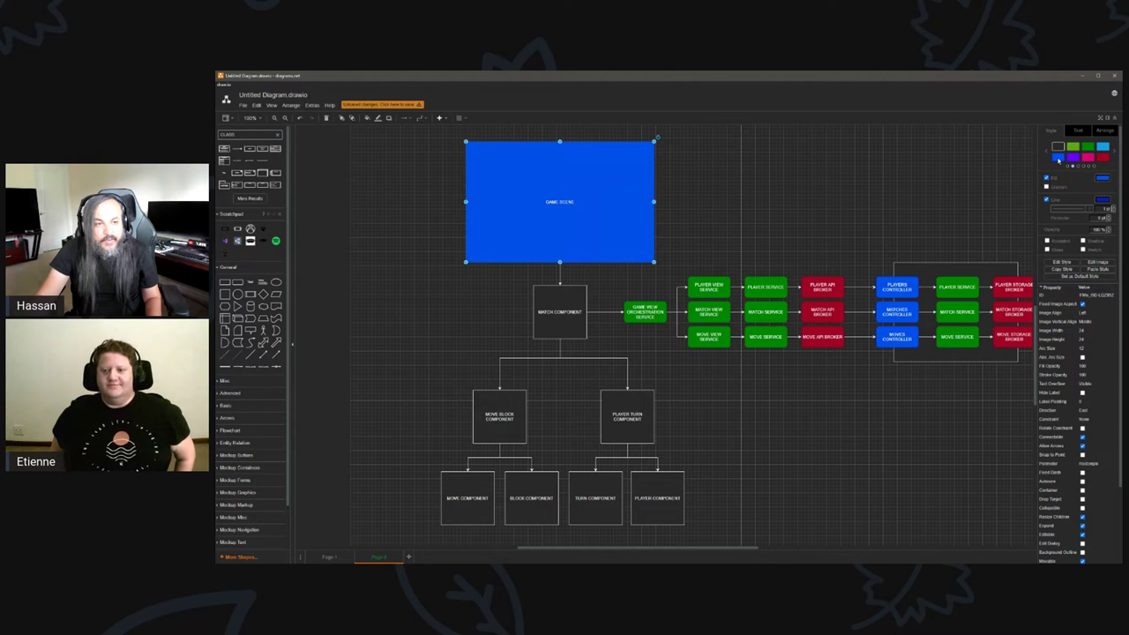
# Apply the dark green colour style to all seven component boxes, from MATCH COMPONENT down to the MOVE, BLOCK, TURN and PLAYER boxes.
pyautogui.click(559, 313)
pyautogui.keyDown('shift'); pyautogui.click(627, 415); pyautogui.keyUp('shift')
pyautogui.keyDown('shift'); pyautogui.click(512, 416); pyautogui.keyUp('shift')
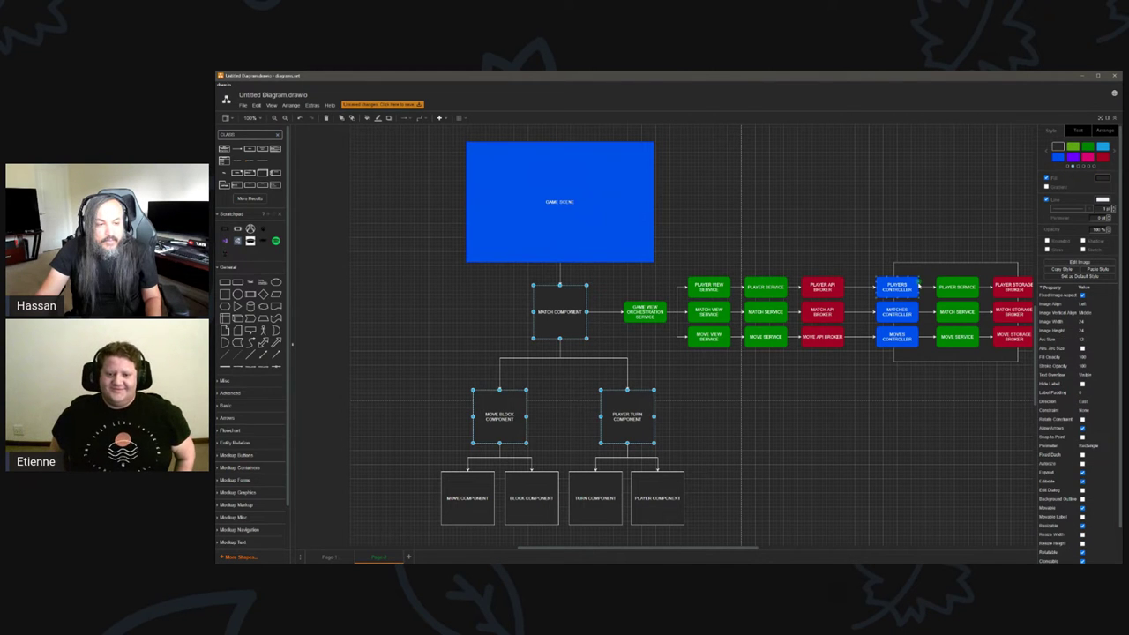
pyautogui.scroll(-2, 794, 371)
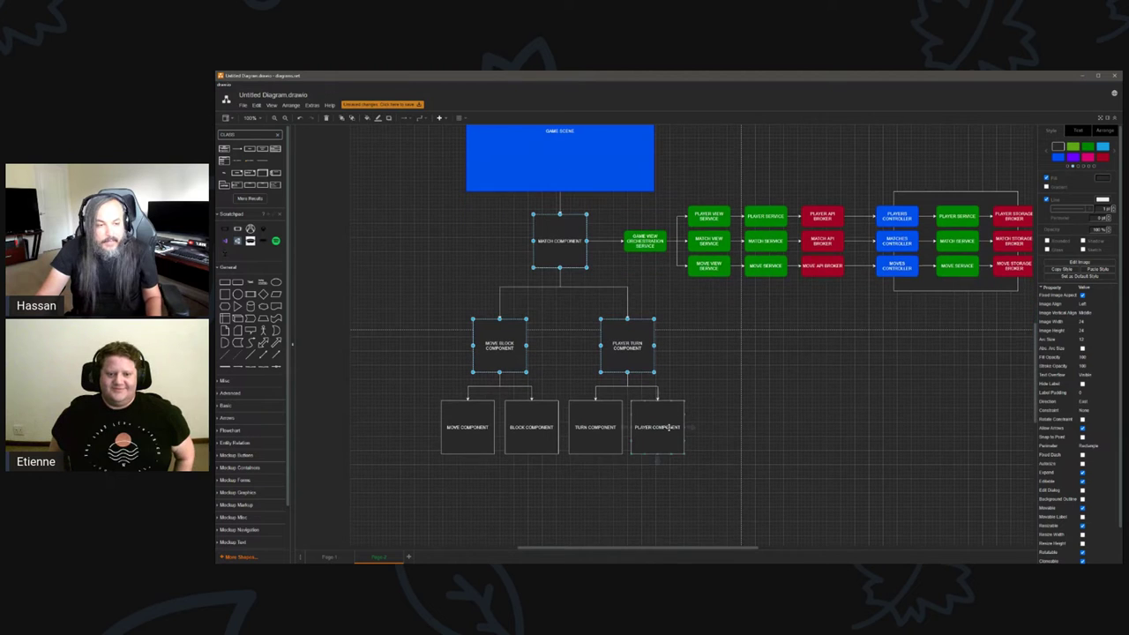
pyautogui.keyDown('shift'); pyautogui.click(658, 428); pyautogui.keyUp('shift')
pyautogui.keyDown('shift'); pyautogui.click(596, 429); pyautogui.keyUp('shift')
pyautogui.keyDown('shift'); pyautogui.click(529, 432); pyautogui.keyUp('shift')
pyautogui.keyDown('shift'); pyautogui.click(492, 436); pyautogui.keyUp('shift')
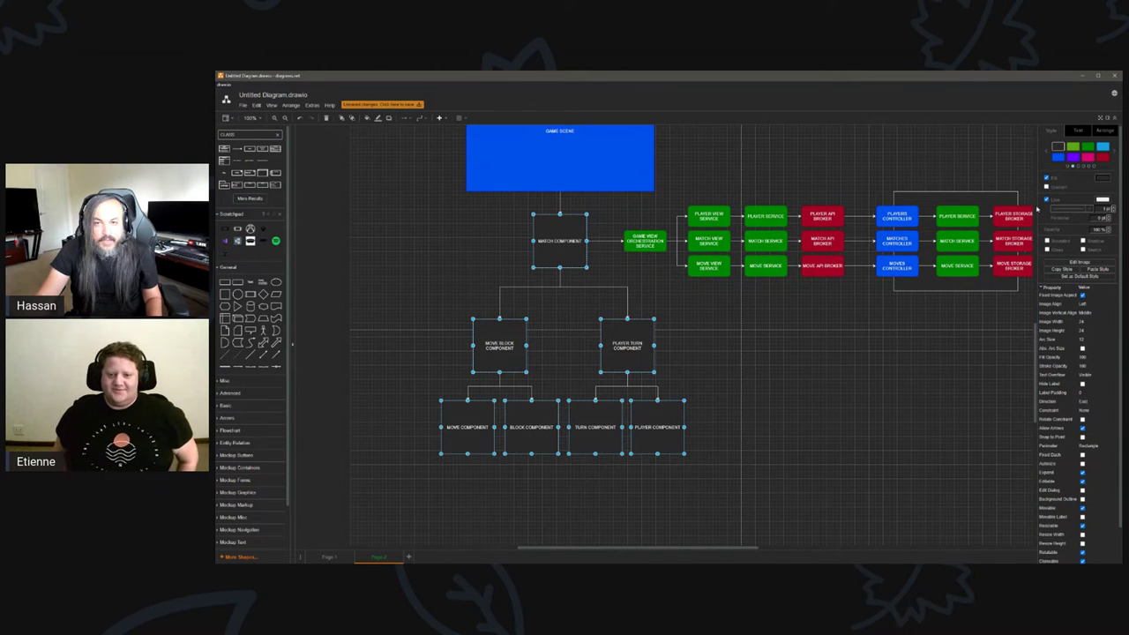
pyautogui.scroll(1, 1038, 208)
pyautogui.click(1088, 151)
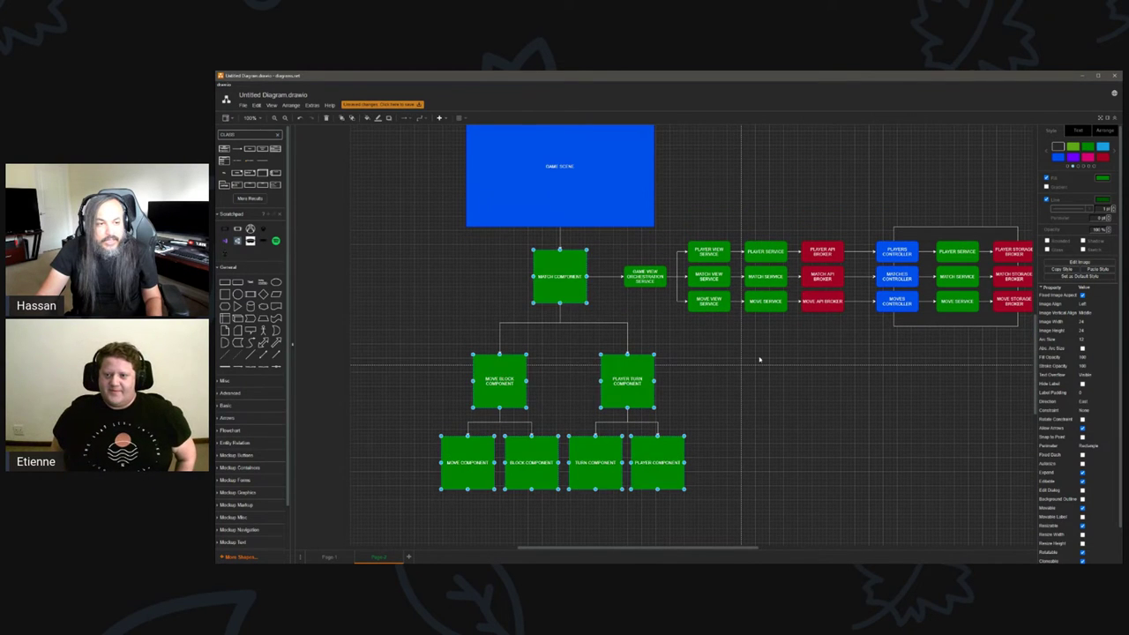
pyautogui.scroll(-2, 745, 369)
pyautogui.click(741, 377)
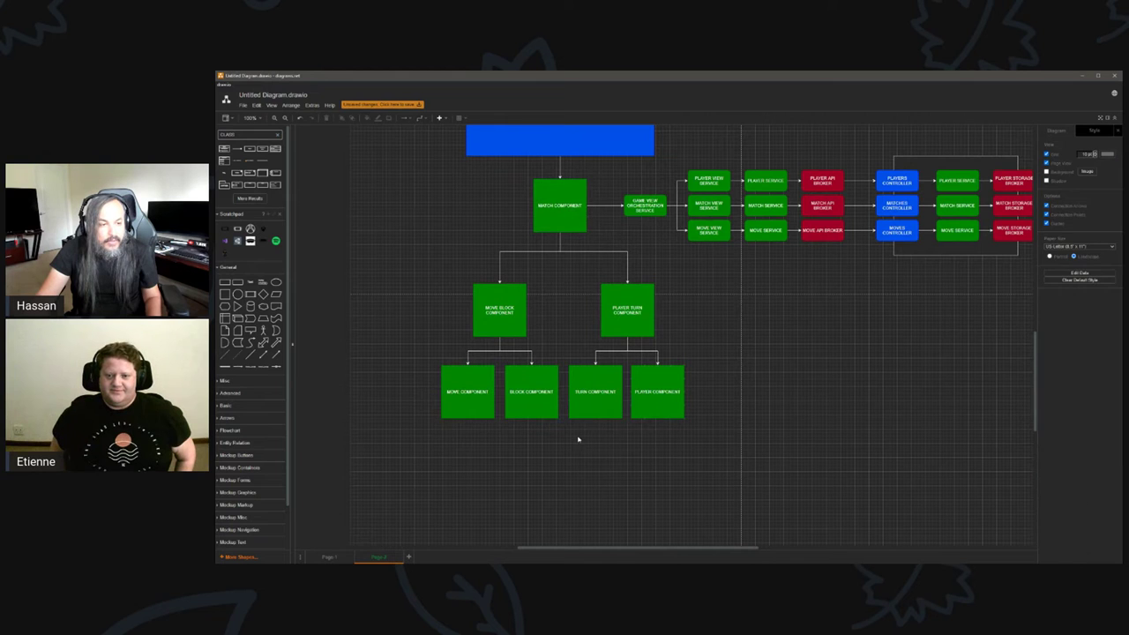
# Duplicate the MOVE, BLOCK, TURN and PLAYER COMPONENT boxes one row below, each linked to its original by a connector.
pyautogui.click(473, 413)
pyautogui.click(467, 431)
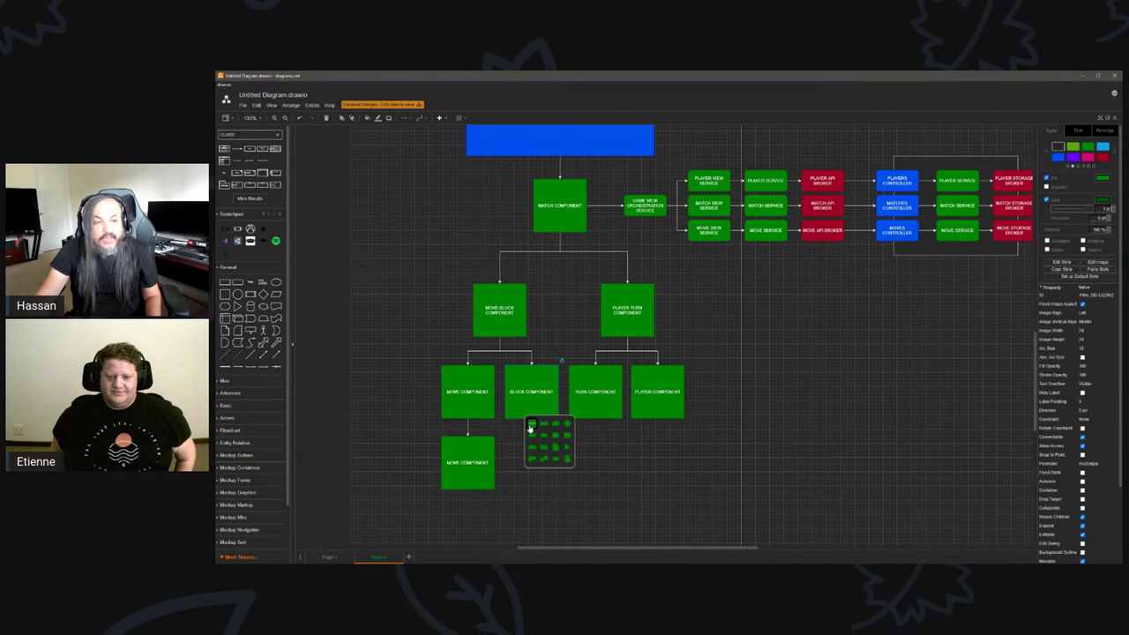
pyautogui.click(532, 431)
pyautogui.moveTo(534, 476); pyautogui.dragTo(534, 466)
pyautogui.click(596, 429)
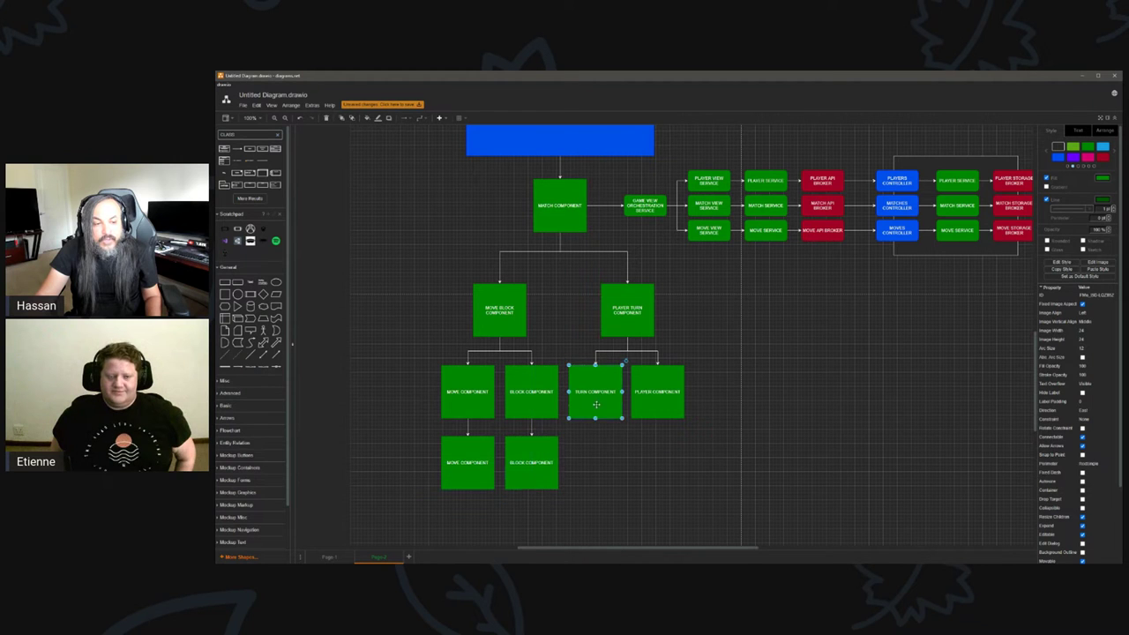
pyautogui.click(595, 431)
pyautogui.moveTo(603, 475); pyautogui.dragTo(658, 468)
pyautogui.click(657, 431)
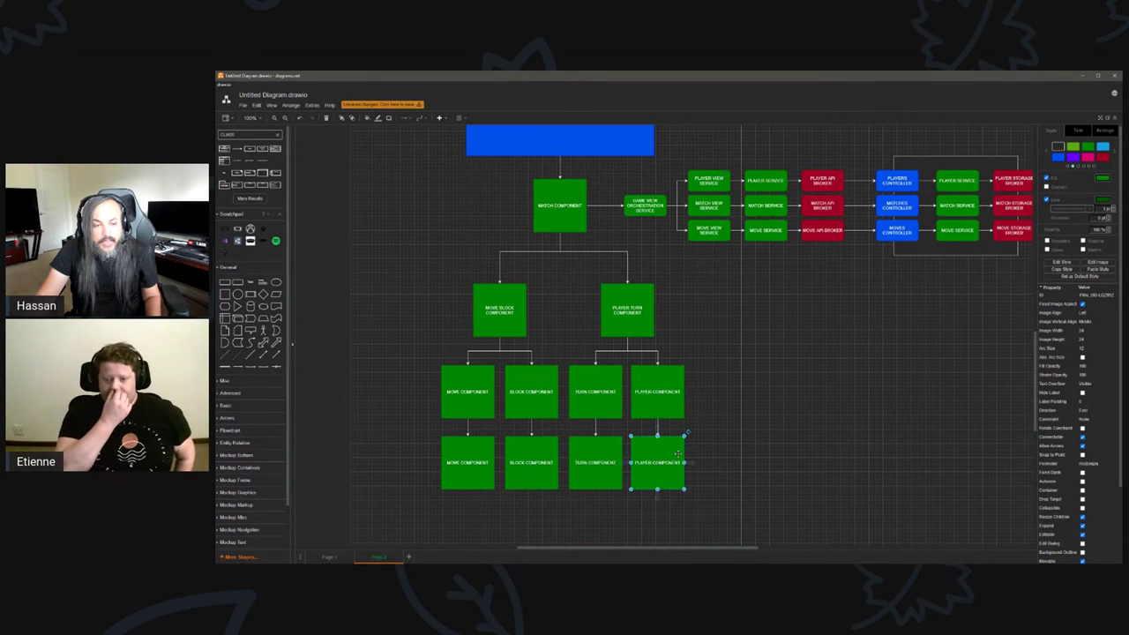
# Apply the dark red colour style to the four duplicated component boxes and the connectors leading to them.
pyautogui.moveTo(724, 415); pyautogui.dragTo(411, 528)
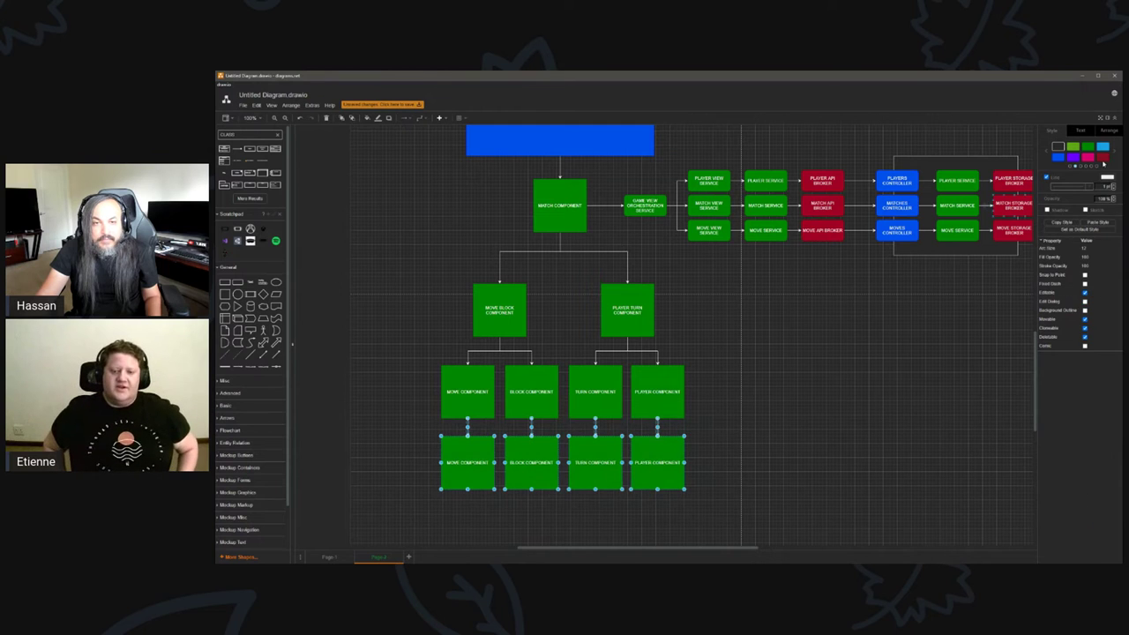
pyautogui.click(1103, 159)
pyautogui.click(852, 335)
pyautogui.keyDown('ctrl'); pyautogui.scroll(-2, 852, 352); pyautogui.keyUp('ctrl')
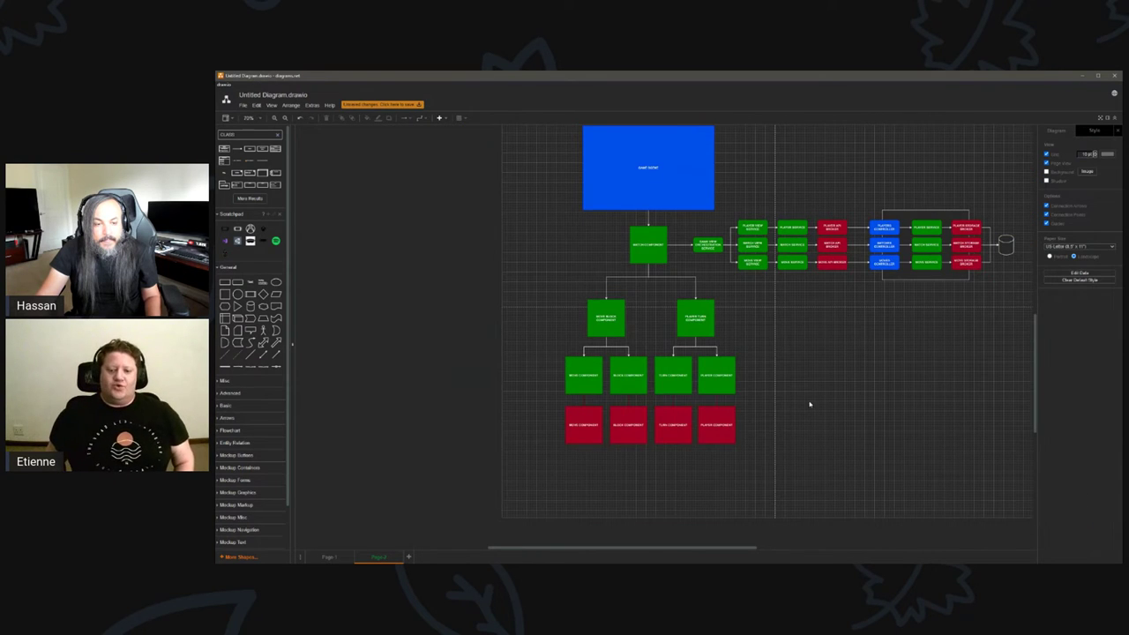
# Review the component tree, checking the PLAYER TURN and MOVE BLOCK branches against the rows beneath them.
pyautogui.hscroll(2, 749, 463)
pyautogui.scroll(1, 749, 463)
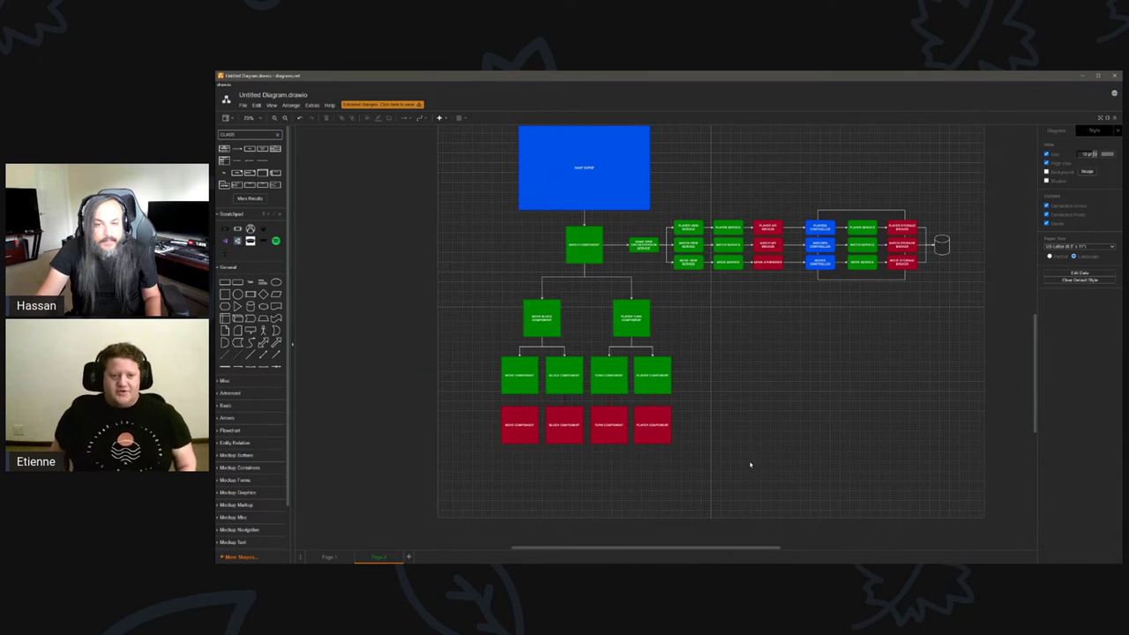
pyautogui.click(638, 363)
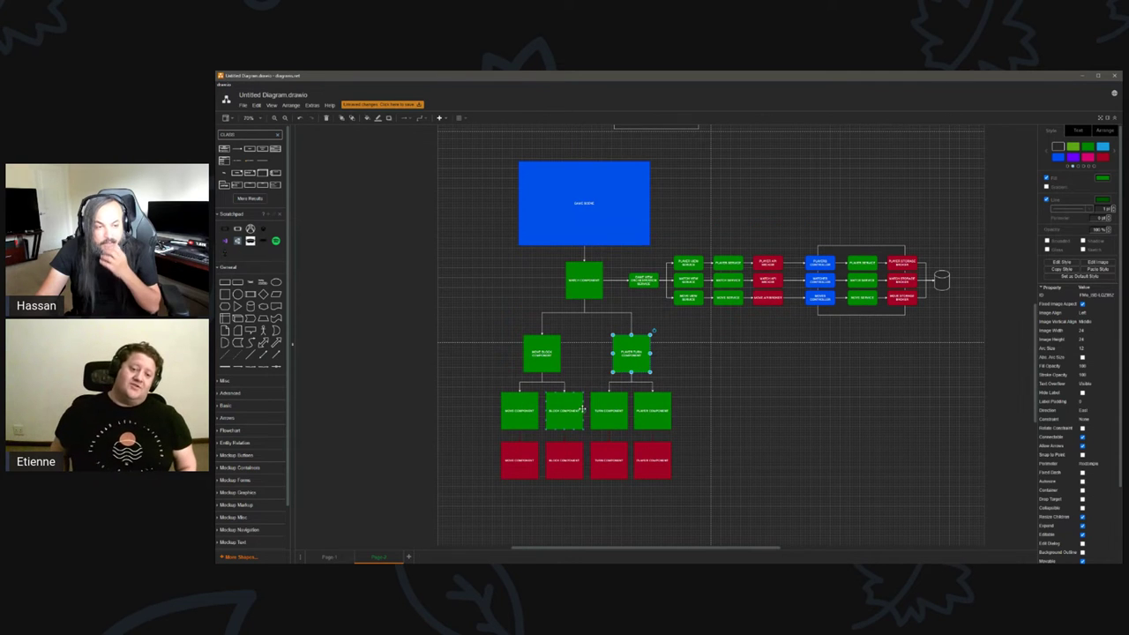
pyautogui.click(653, 404)
pyautogui.click(633, 351)
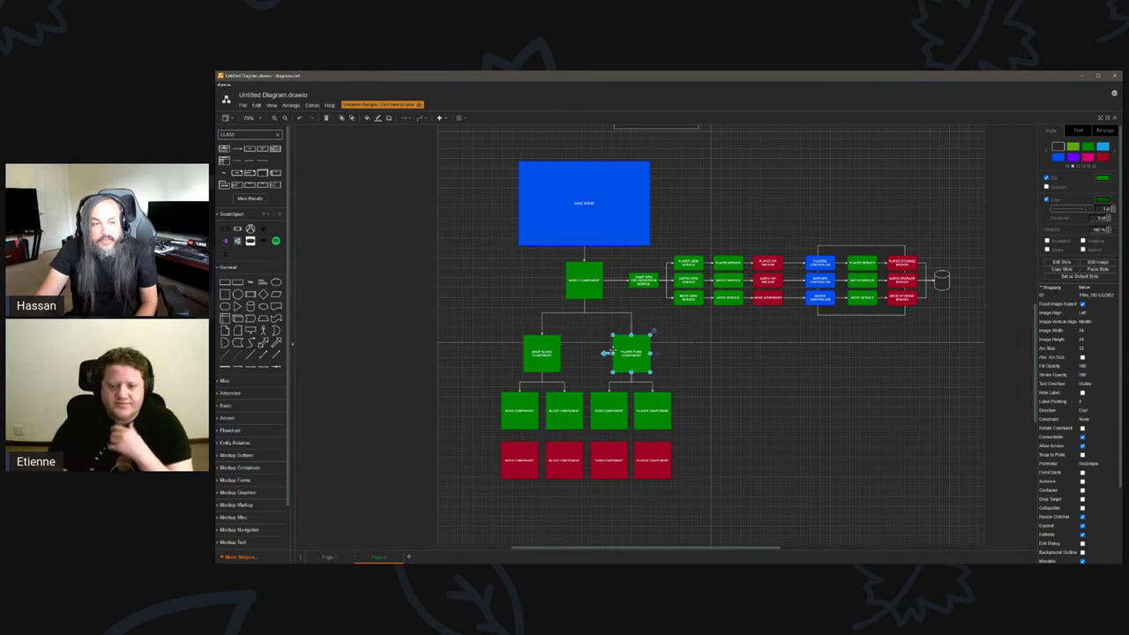
pyautogui.click(547, 364)
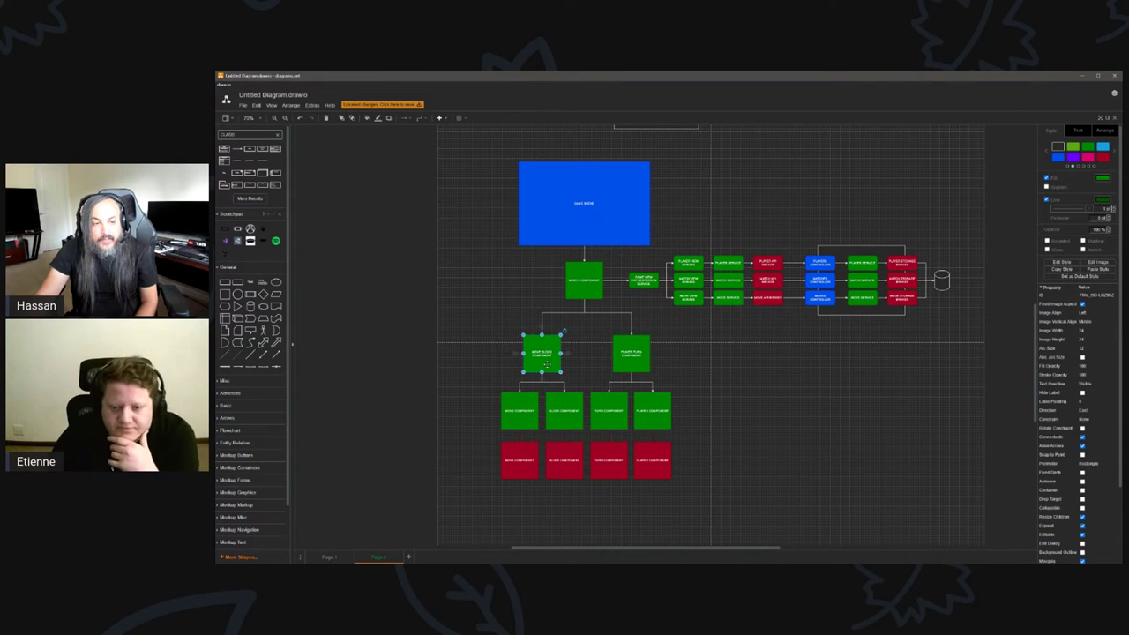
pyautogui.click(783, 485)
pyautogui.scroll(2, 867, 376)
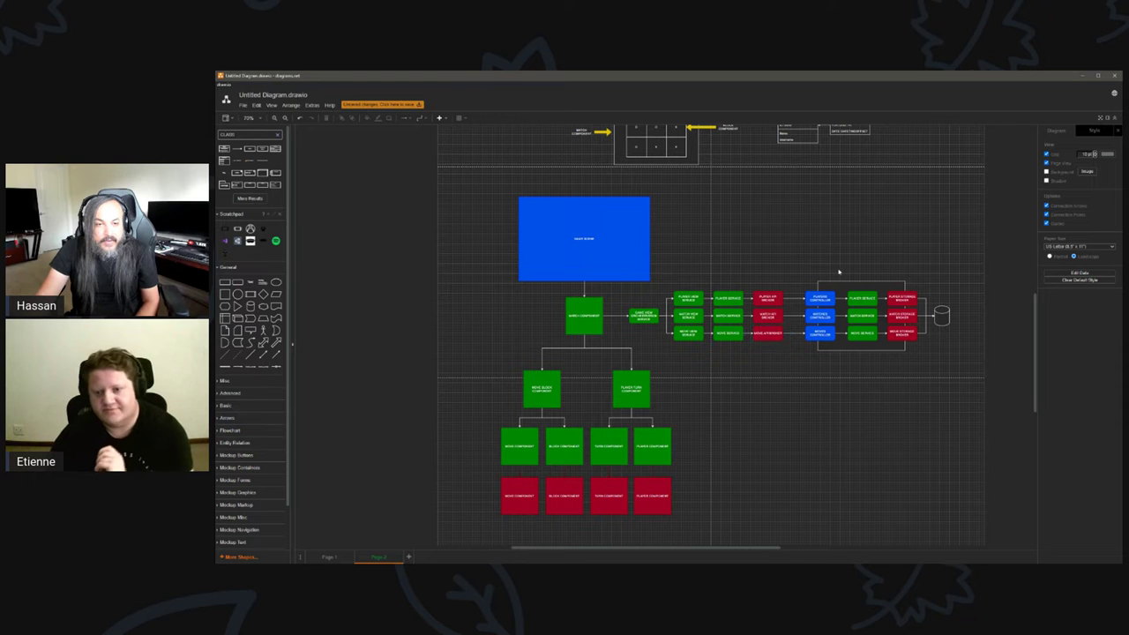
# Duplicate the outline around the controllers and storage brokers, stretch it around the component tree up to the API broker column, and send it to the back.
pyautogui.moveTo(844, 283); pyautogui.dragTo(729, 291)
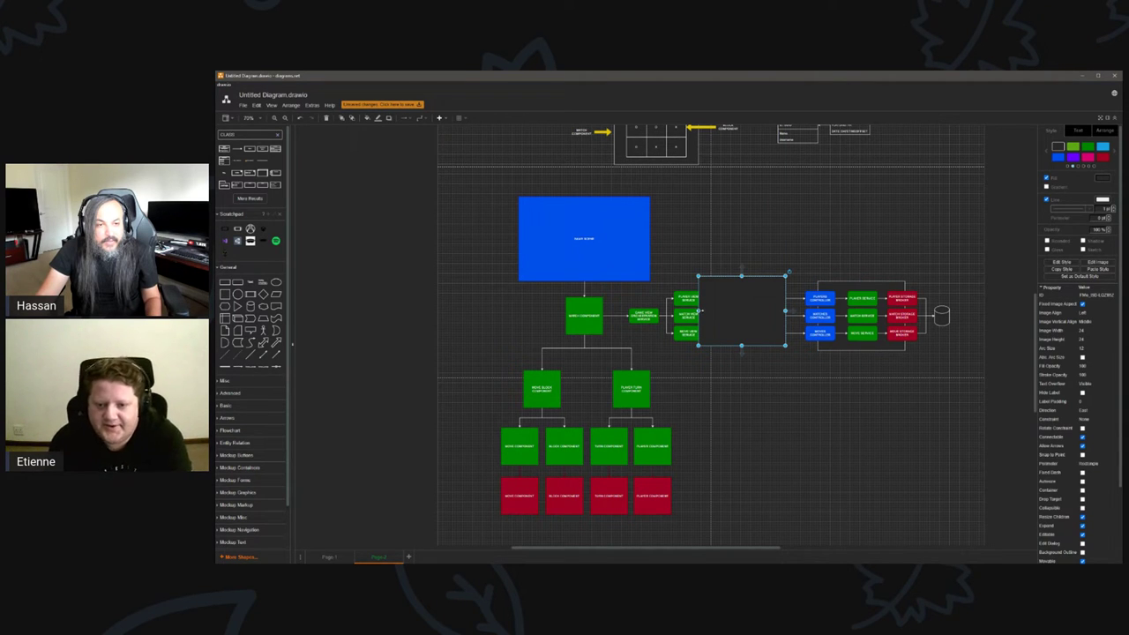
pyautogui.moveTo(732, 282); pyautogui.dragTo(729, 235)
pyautogui.moveTo(701, 288); pyautogui.dragTo(457, 288)
pyautogui.moveTo(621, 345); pyautogui.dragTo(622, 500)
pyautogui.rightClick(679, 414)
pyautogui.click(715, 503)
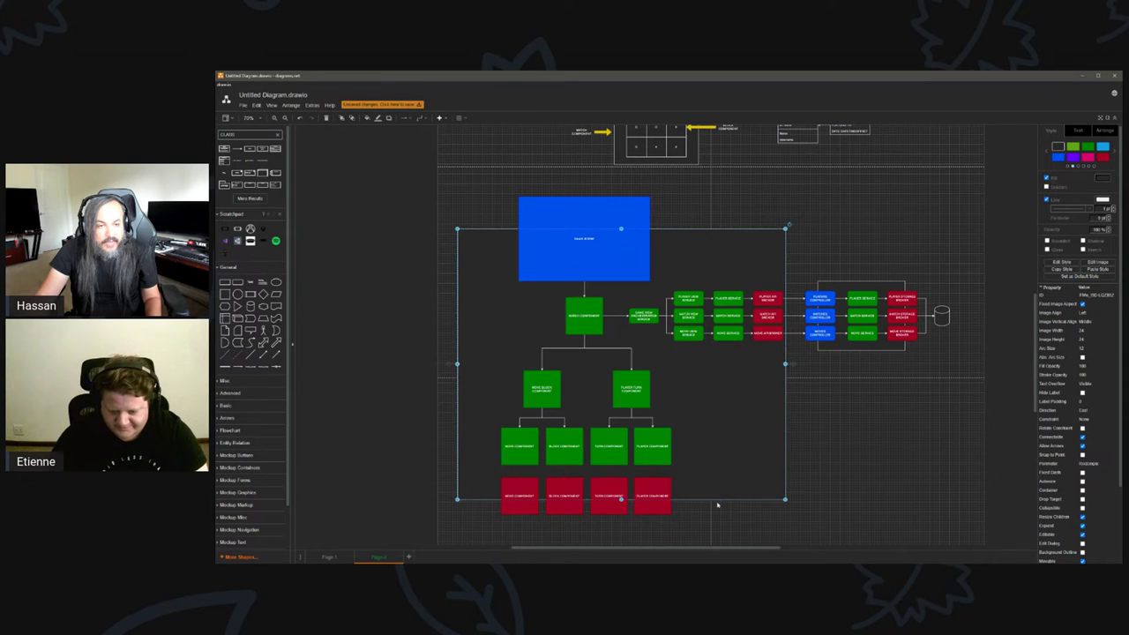
pyautogui.click(769, 406)
pyautogui.moveTo(785, 363); pyautogui.dragTo(767, 363)
pyautogui.click(817, 414)
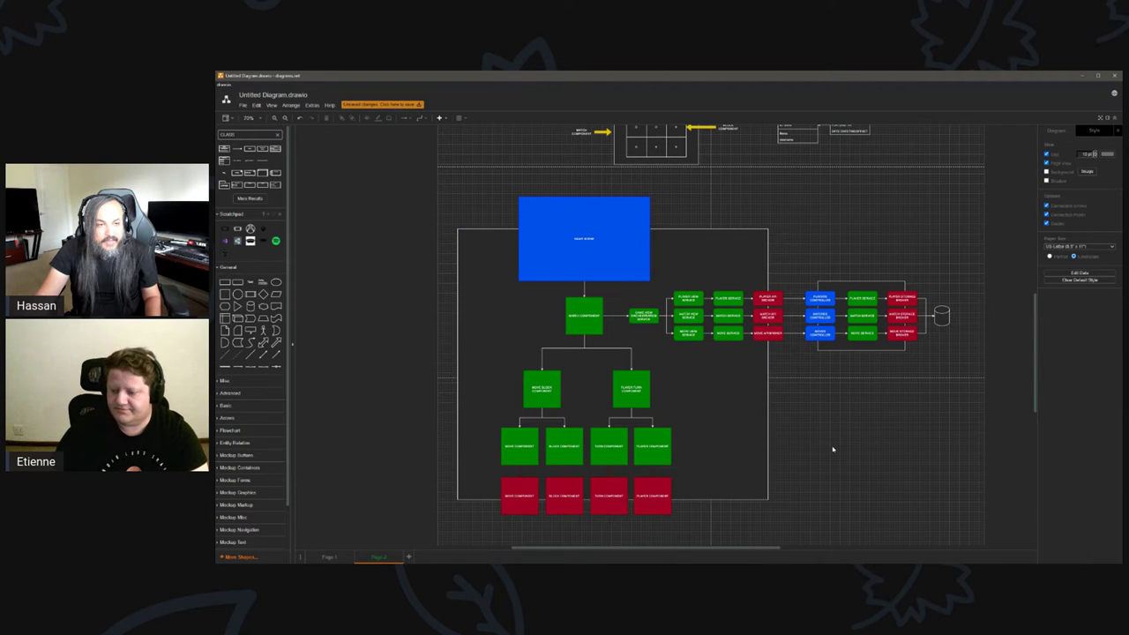
# Examine the outlined front-end diagram, from GAME SCENE and the API brokers down to the red component boxes.
pyautogui.keyDown('ctrl'); pyautogui.scroll(1, 833, 450); pyautogui.keyUp('ctrl')
pyautogui.keyDown('ctrl'); pyautogui.scroll(-1, 786, 429); pyautogui.keyUp('ctrl')
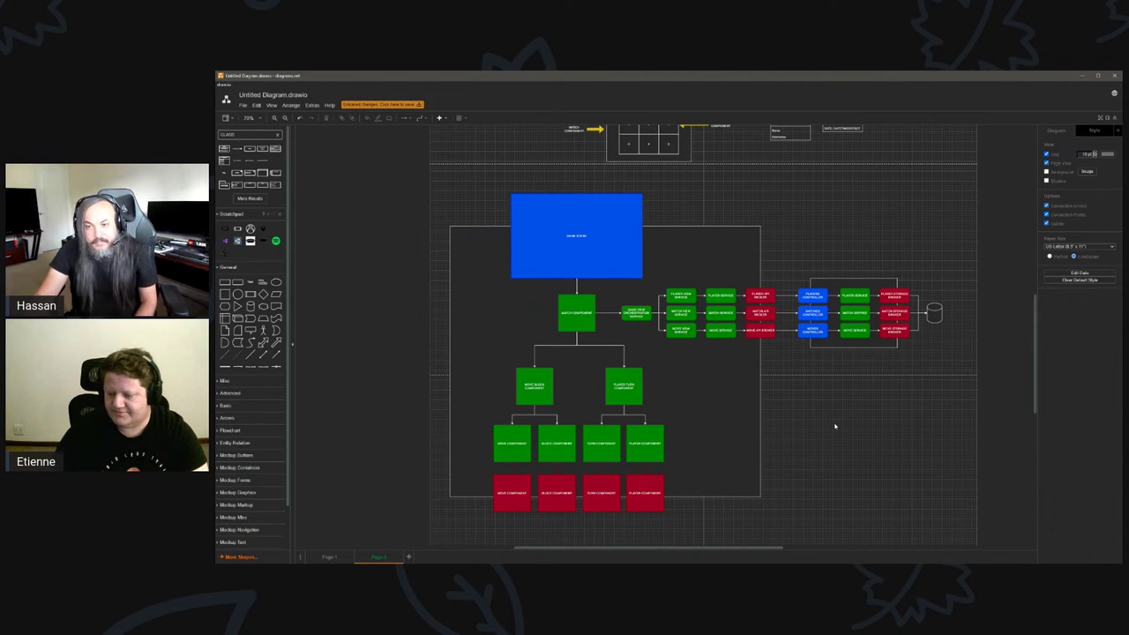
pyautogui.keyDown('ctrl'); pyautogui.scroll(3, 781, 439); pyautogui.keyUp('ctrl')
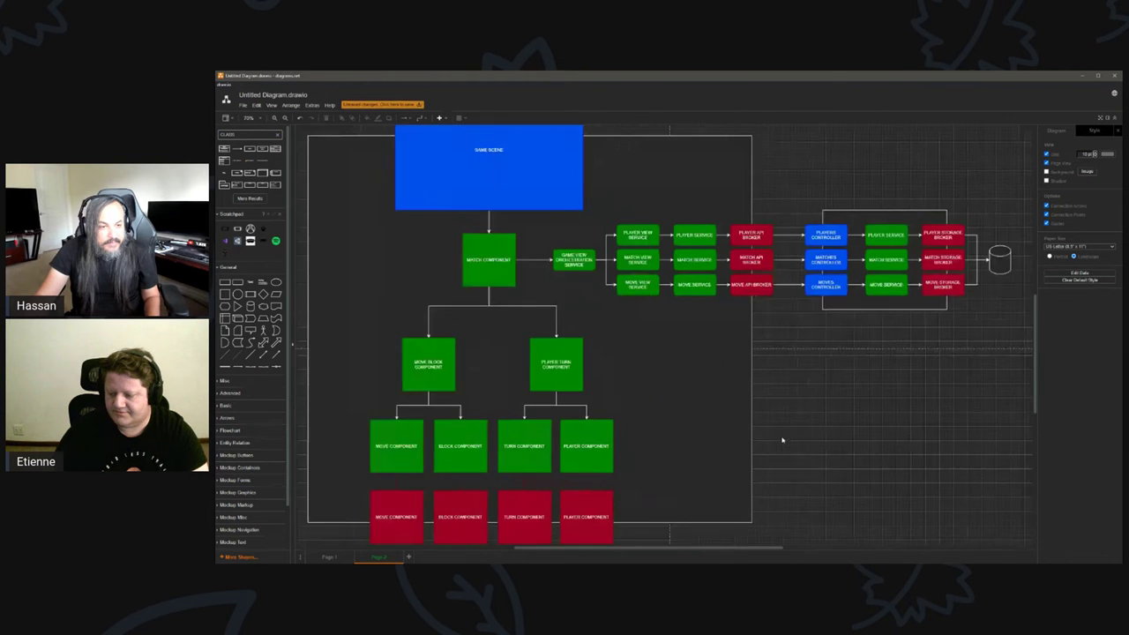
pyautogui.scroll(2, 779, 436)
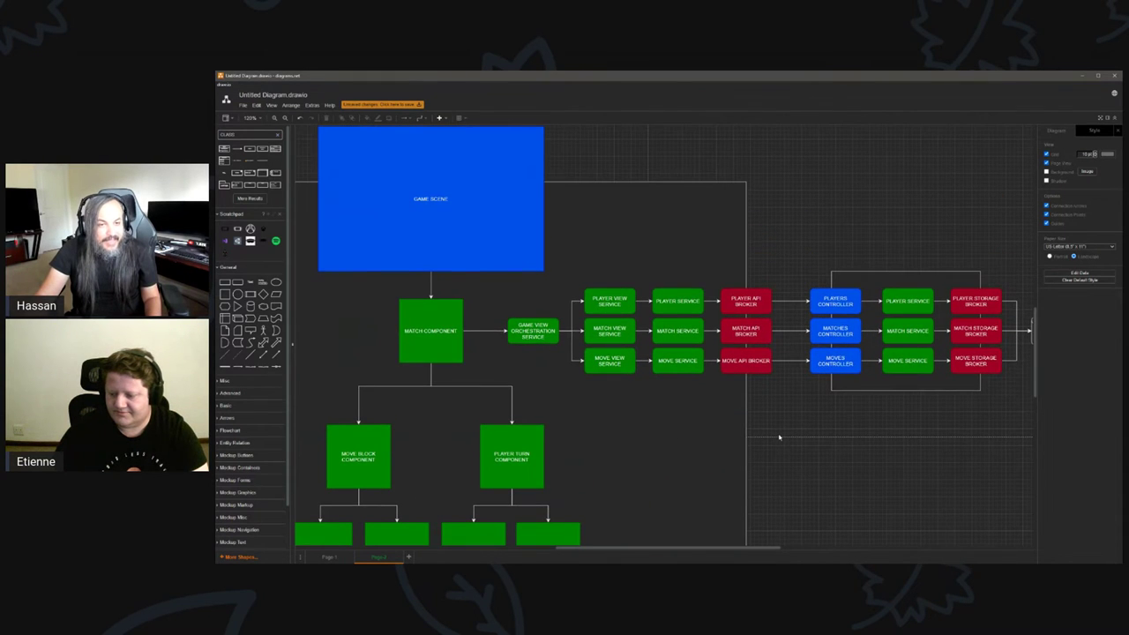
pyautogui.moveTo(712, 553); pyautogui.dragTo(671, 549)
pyautogui.scroll(1, 640, 456)
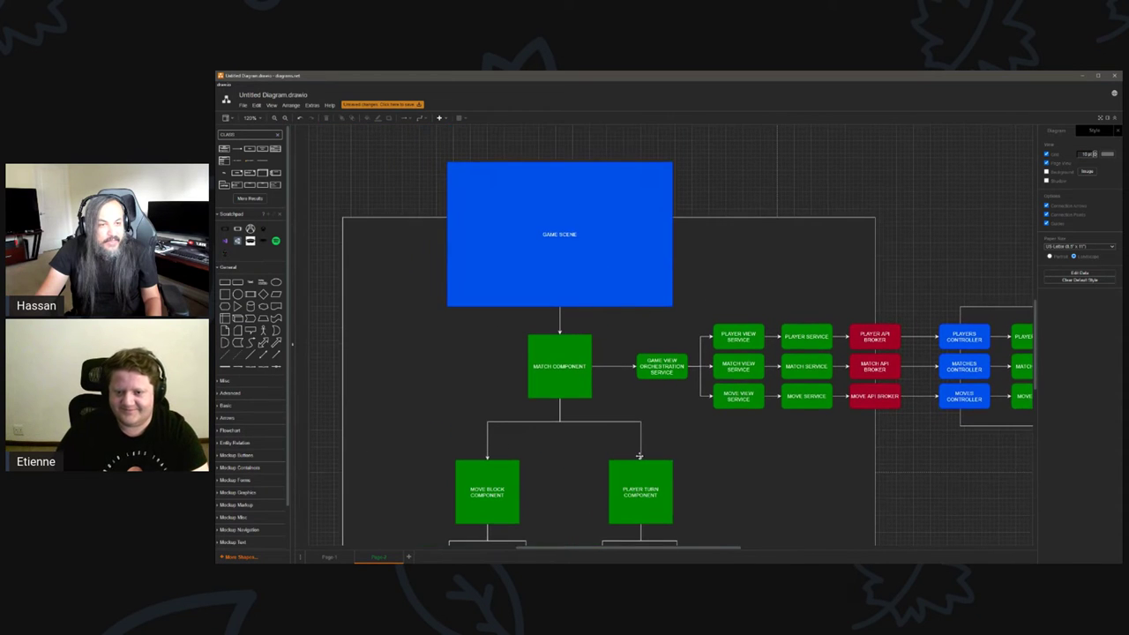
pyautogui.scroll(-3, 639, 456)
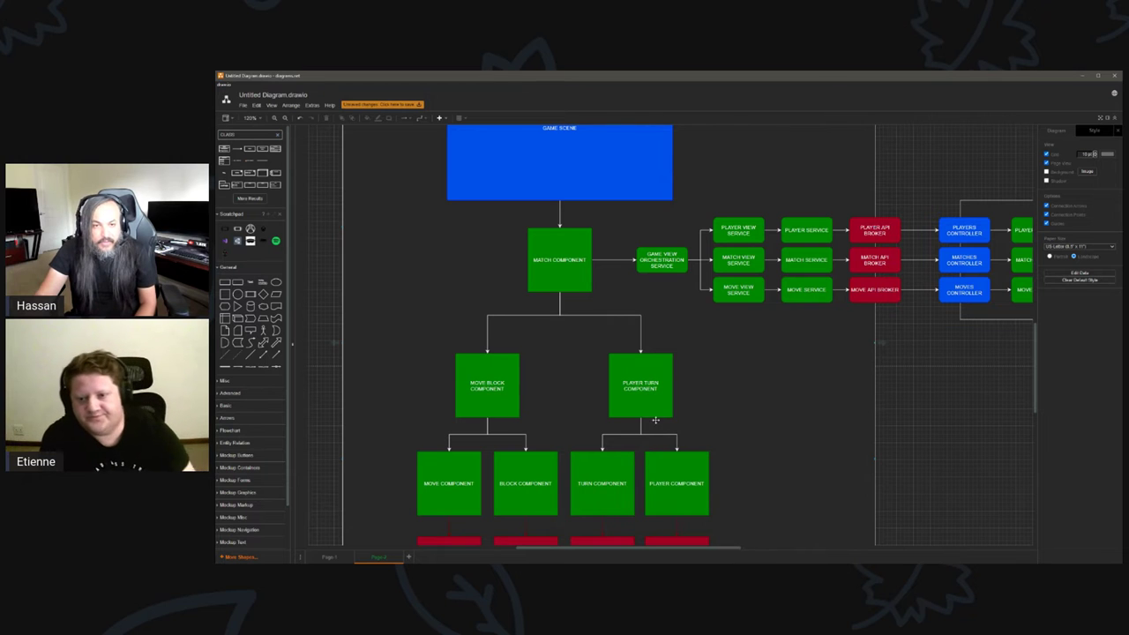
pyautogui.click(868, 261)
pyautogui.keyDown('shift'); pyautogui.click(886, 283); pyautogui.keyUp('shift')
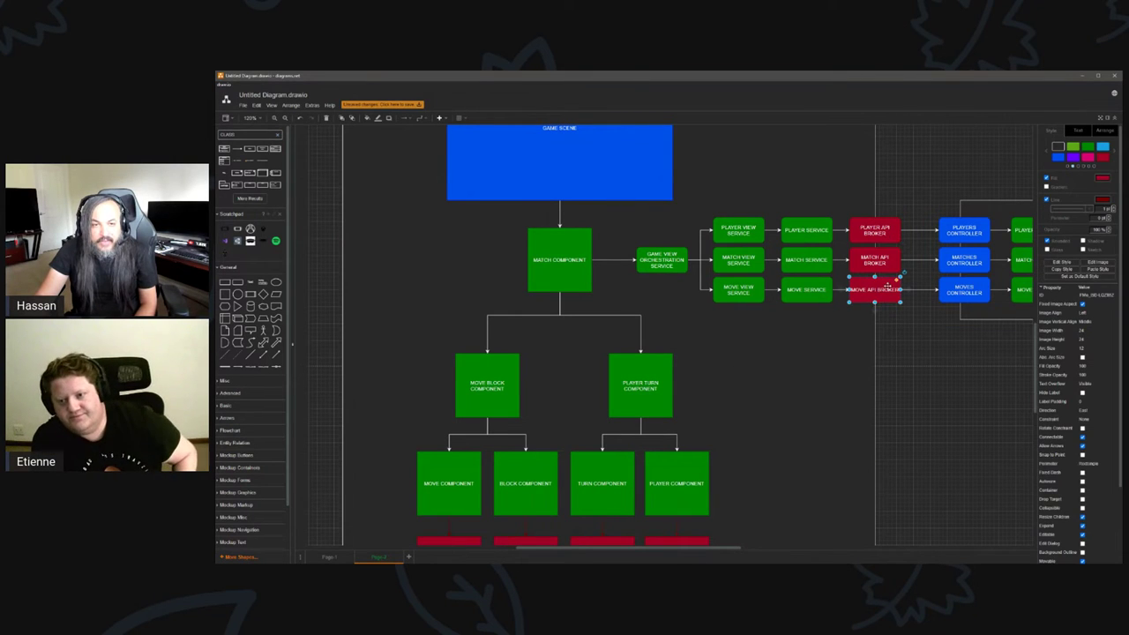
pyautogui.click(882, 296)
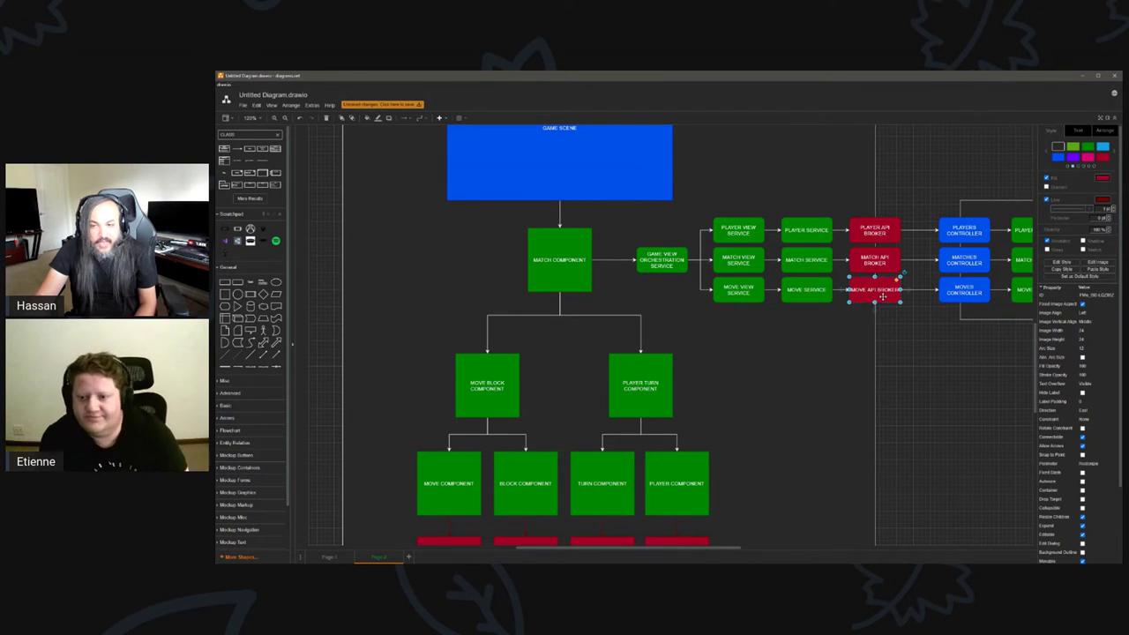
pyautogui.scroll(-2, 867, 327)
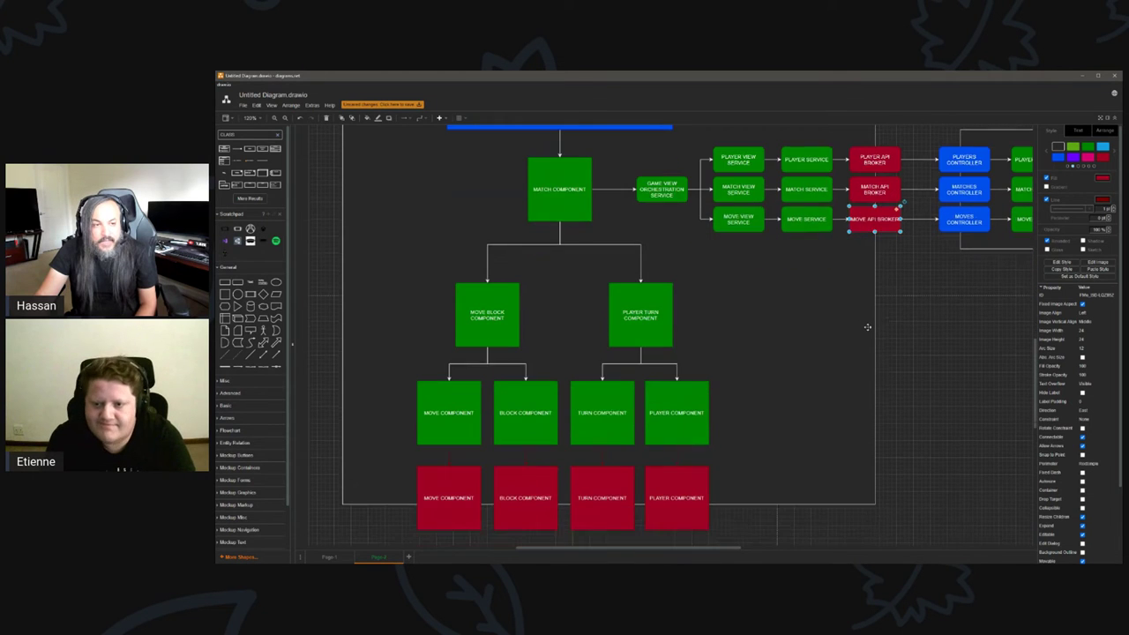
pyautogui.scroll(3, 867, 327)
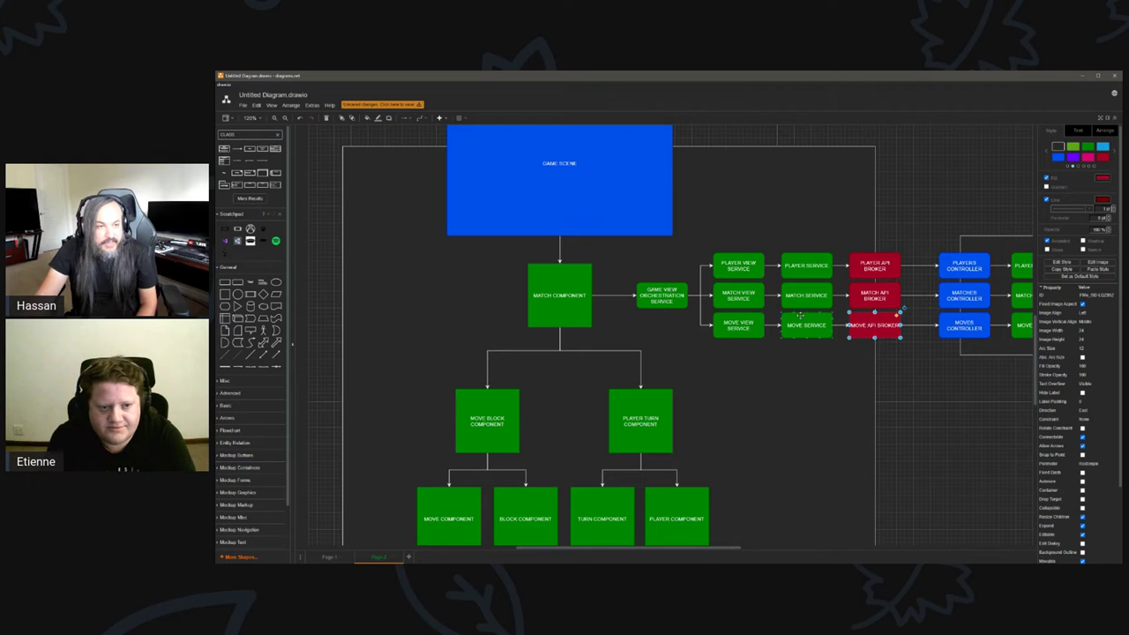
pyautogui.scroll(1, 800, 315)
pyautogui.scroll(-2, 669, 300)
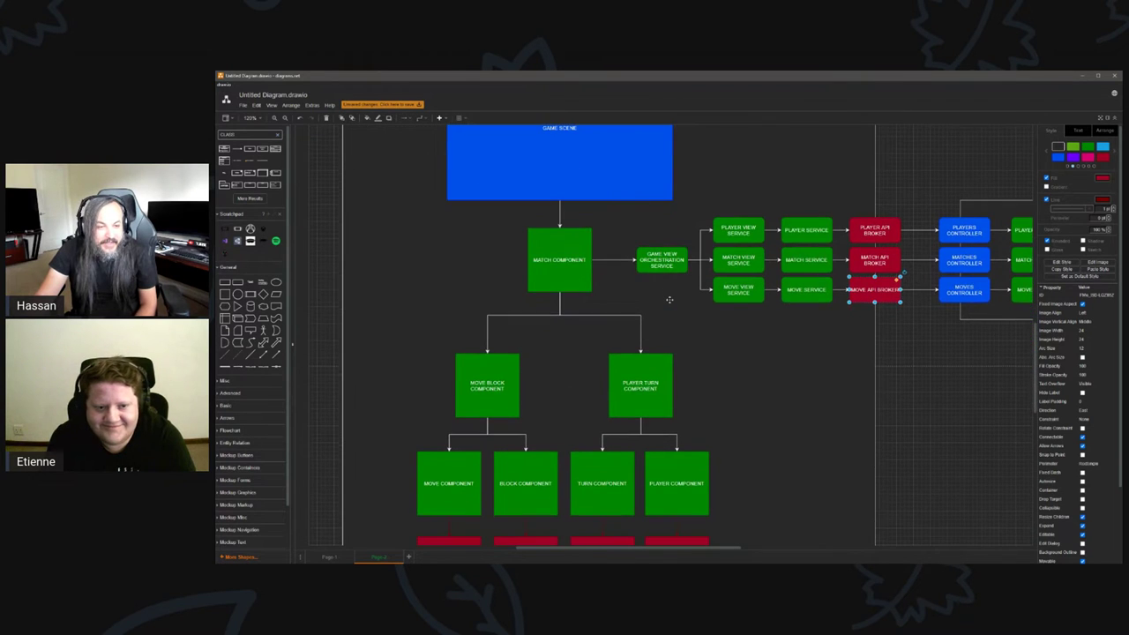
pyautogui.scroll(-2, 669, 300)
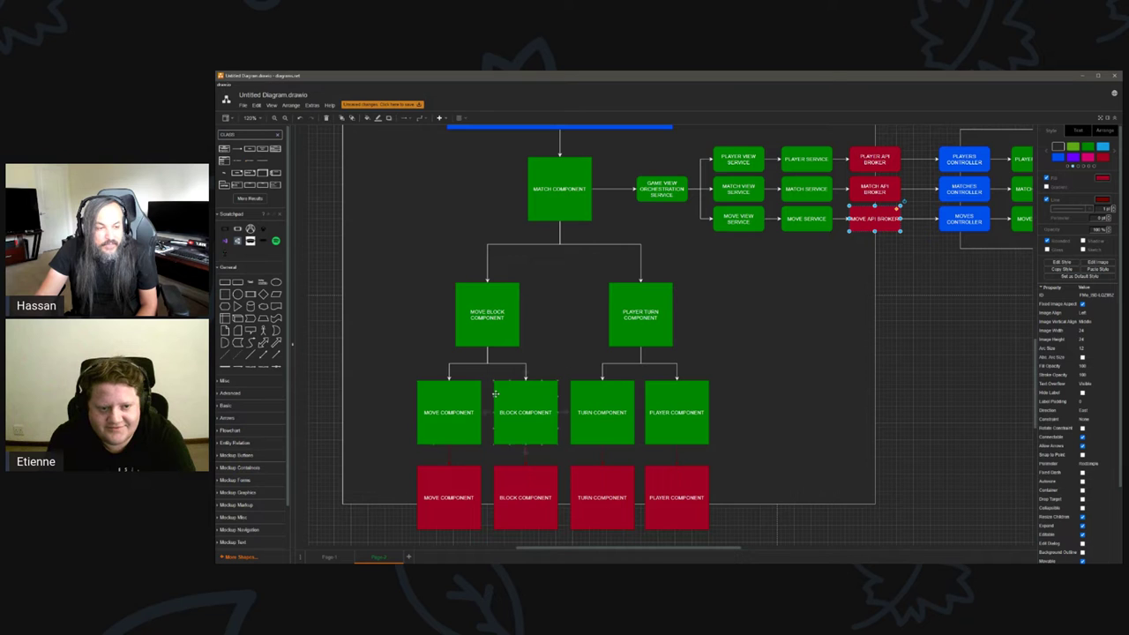
# Relabel the red PLAYER COMPONENT and TURN COMPONENT boxes as PLAYER BASE COMPONENT and TURN BASE COMPONENT.
pyautogui.click(507, 501)
pyautogui.click(604, 500)
pyautogui.click(676, 499)
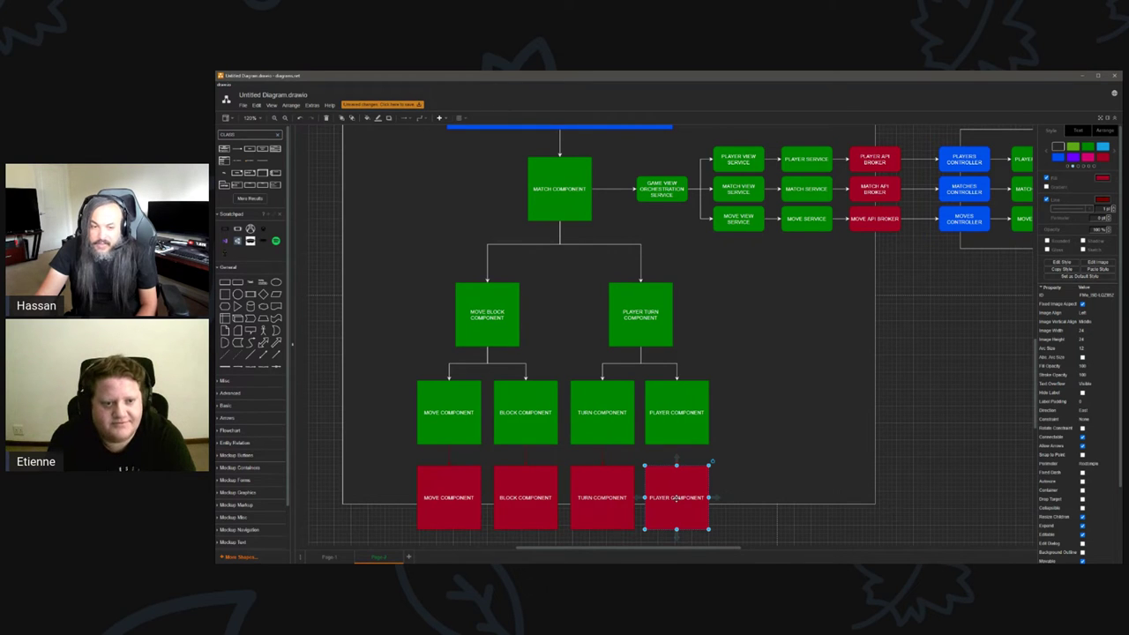
pyautogui.doubleClick(675, 499)
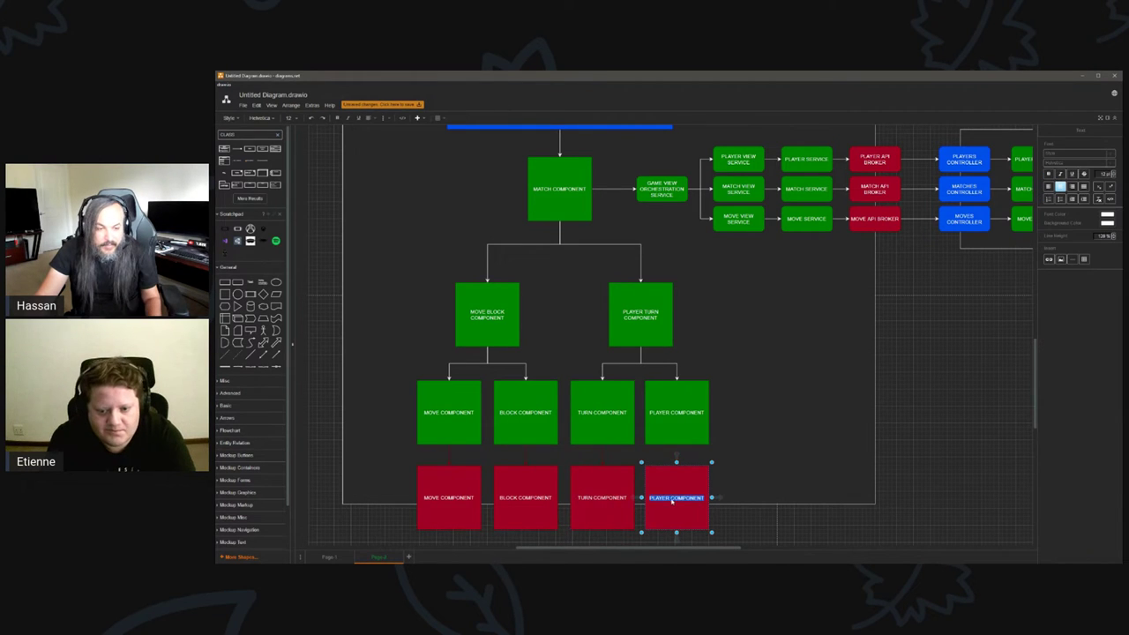
pyautogui.click(671, 499)
pyautogui.write('BASE')
pyautogui.doubleClick(600, 501)
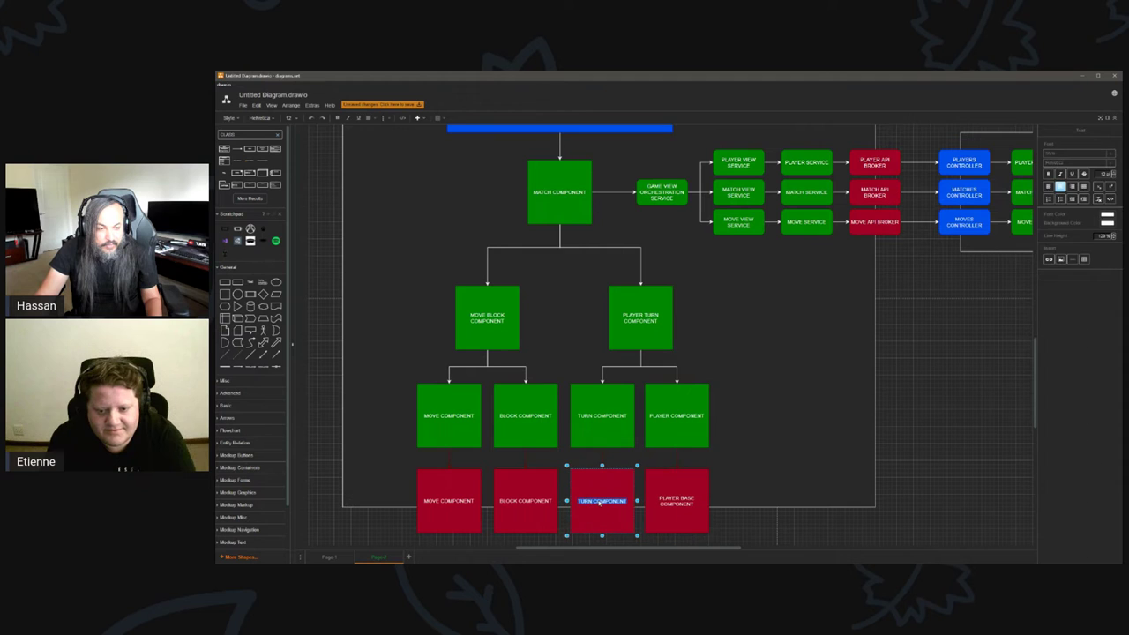
pyautogui.click(600, 502)
pyautogui.write('BASE')
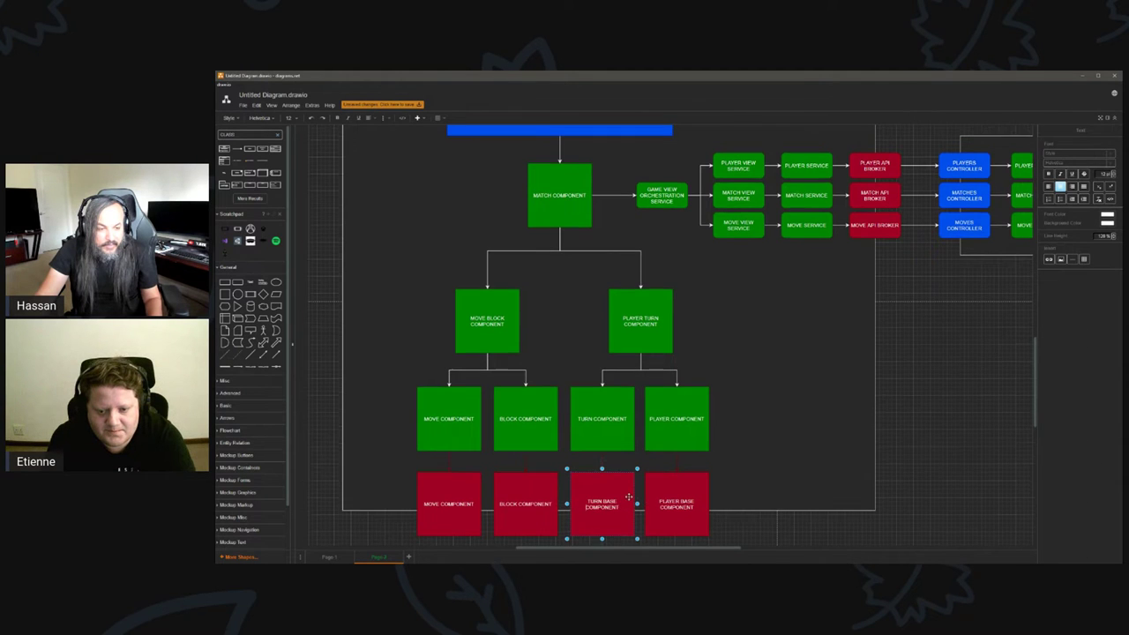
# Relabel the red BLOCK COMPONENT and MOVE COMPONENT boxes as BLOCK BASE COMPONENT and MOVE BASE COMPONENT.
pyautogui.doubleClick(526, 504)
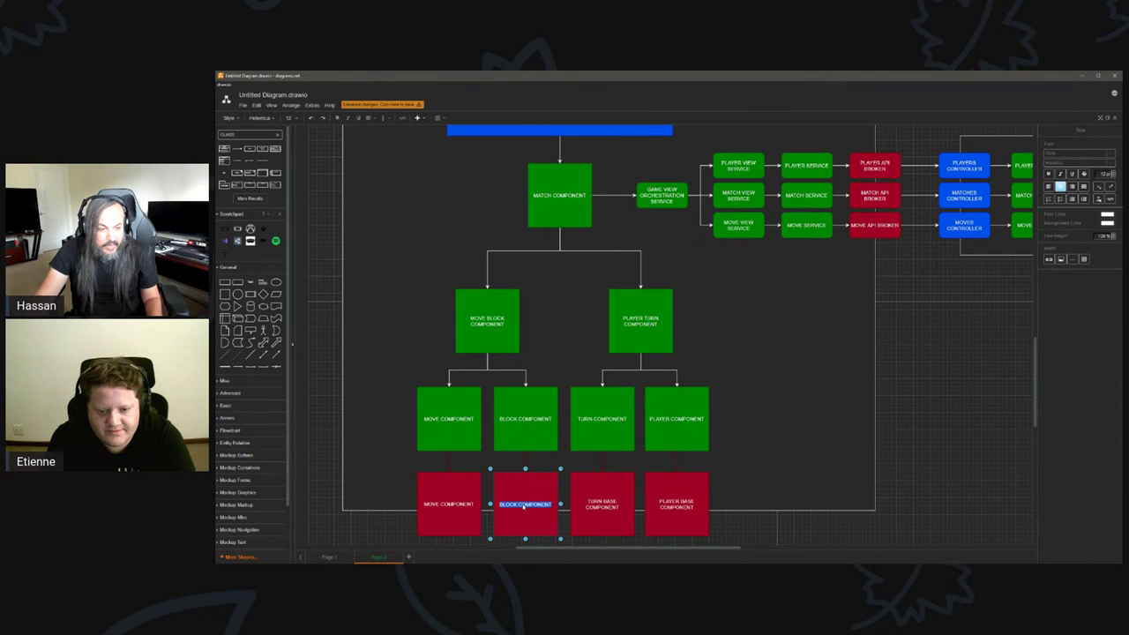
pyautogui.click(520, 507)
pyautogui.write('BASE')
pyautogui.doubleClick(461, 509)
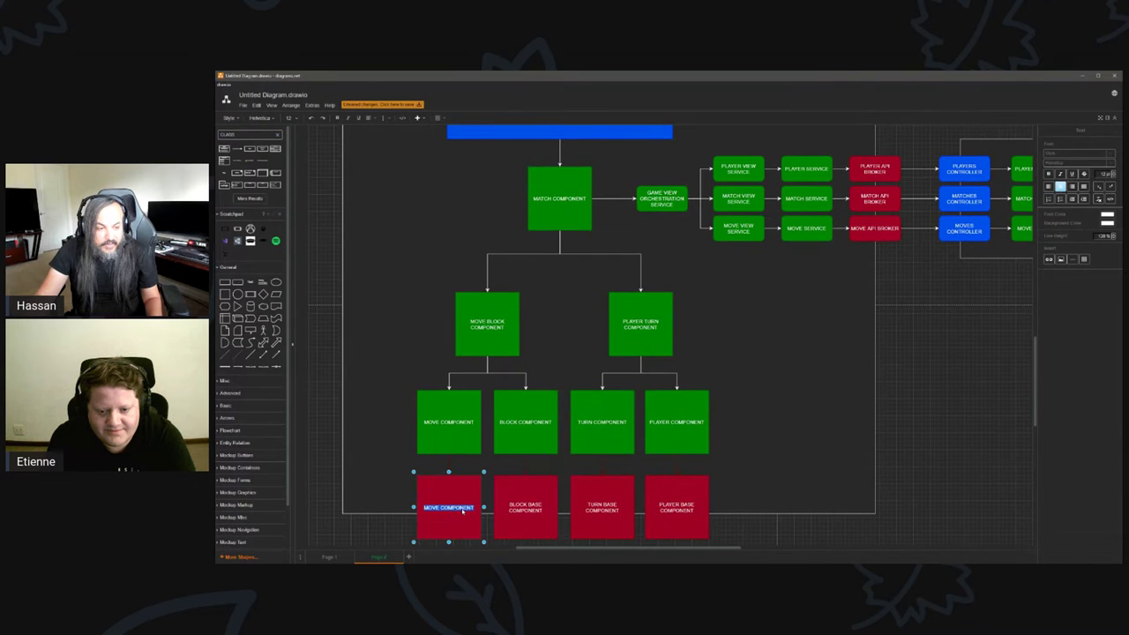
pyautogui.click(440, 509)
pyautogui.write('BASE')
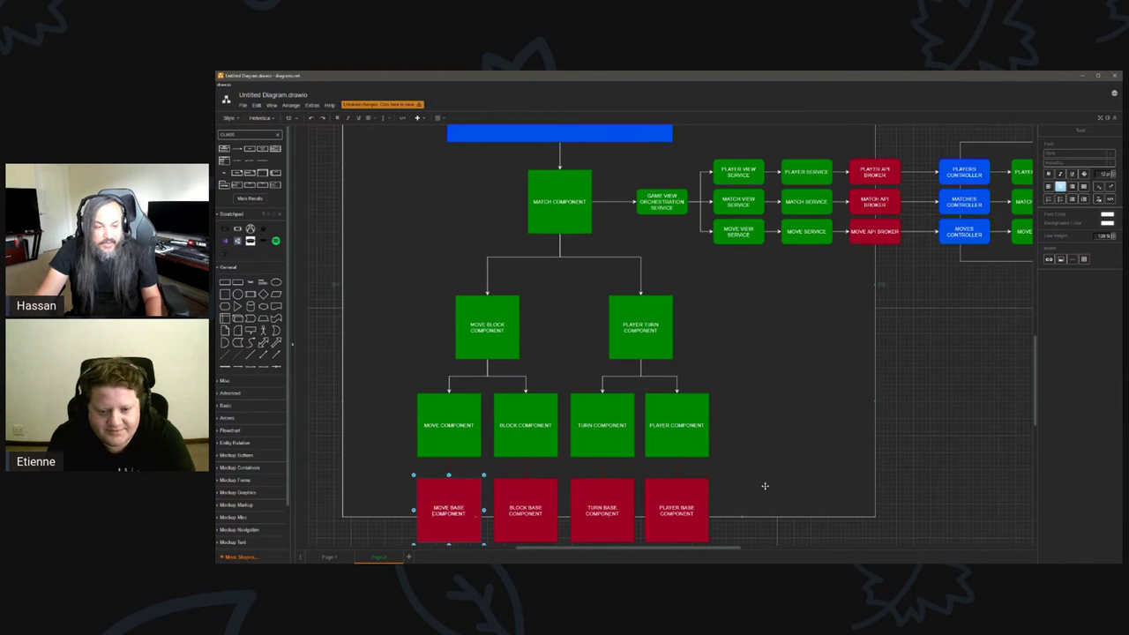
pyautogui.click(921, 448)
pyautogui.keyDown('ctrl'); pyautogui.scroll(-2, 954, 399); pyautogui.keyUp('ctrl')
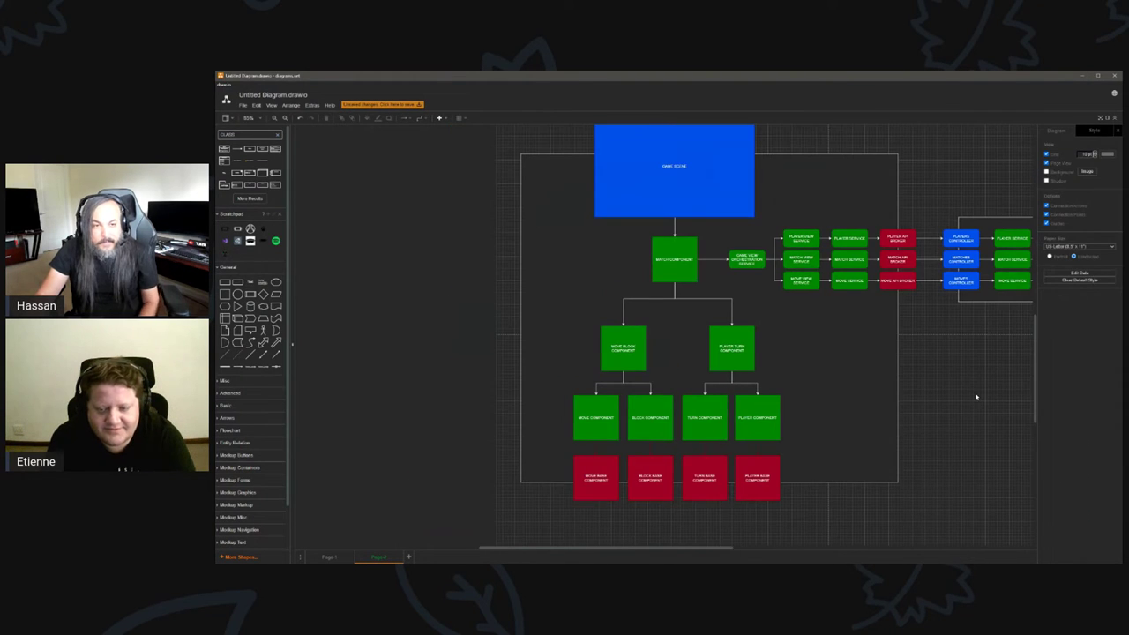
pyautogui.scroll(2, 976, 397)
pyautogui.click(694, 206)
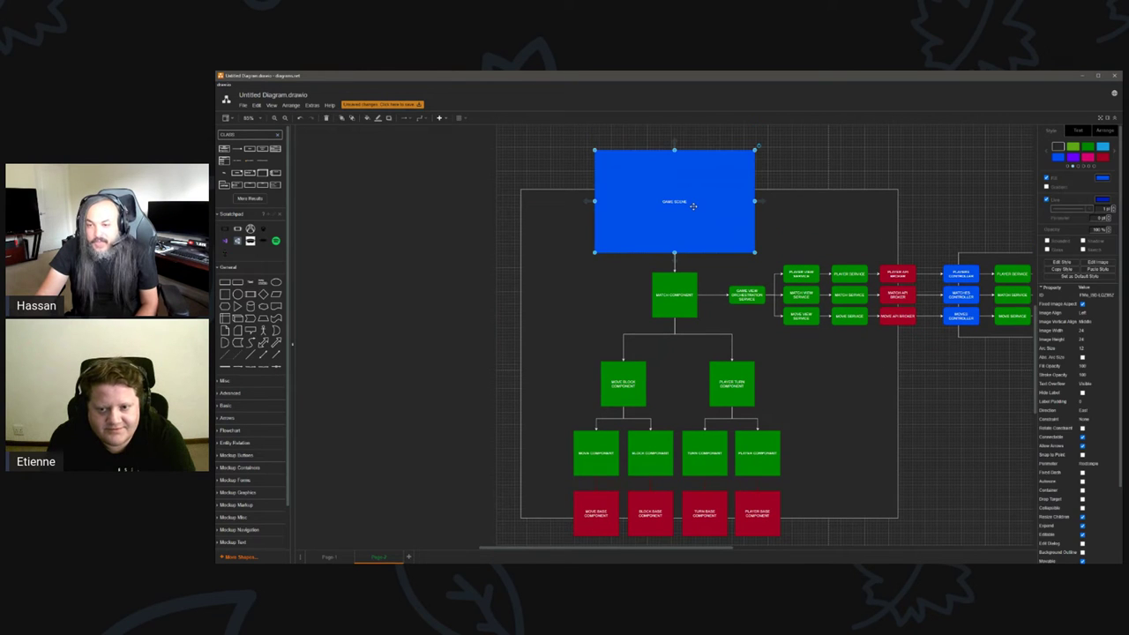
pyautogui.click(566, 173)
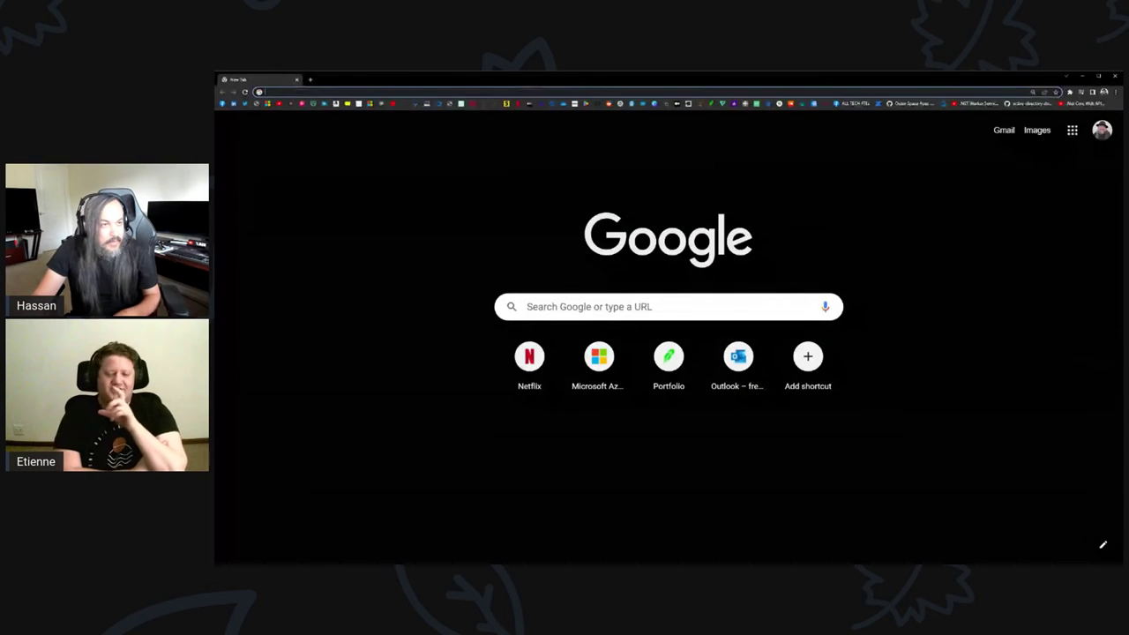
# Switch to the web browser and open github.com.
pyautogui.write('g')
pyautogui.press('Return')
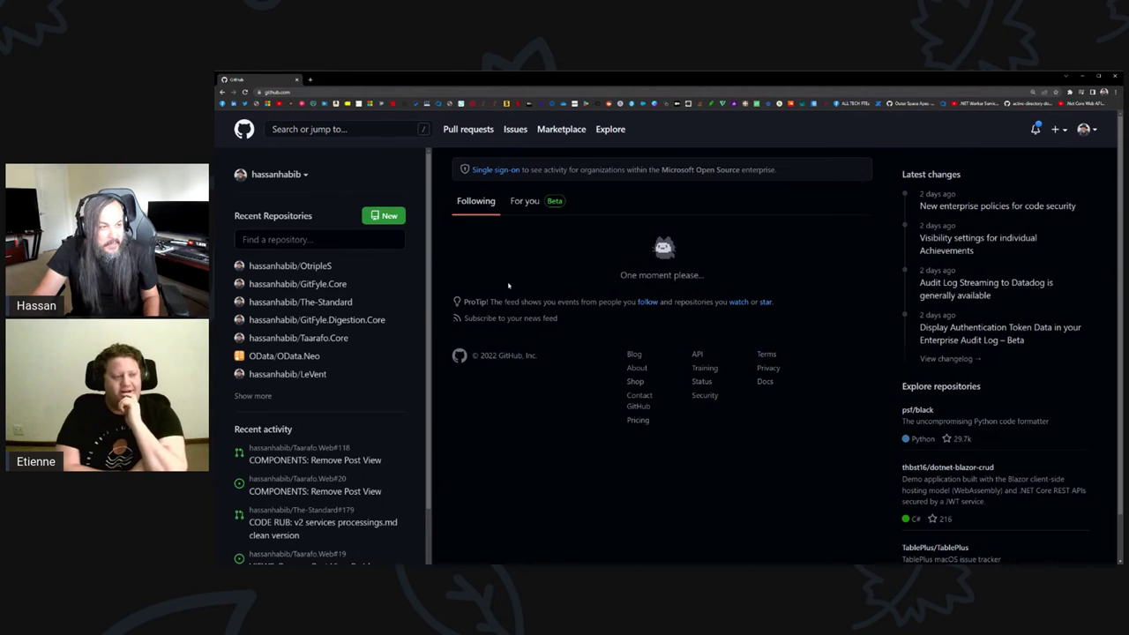
# Start a new repository owned by the personal account and name it Tic-Tac-Rock.
pyautogui.hotkey('ctrl', '+')
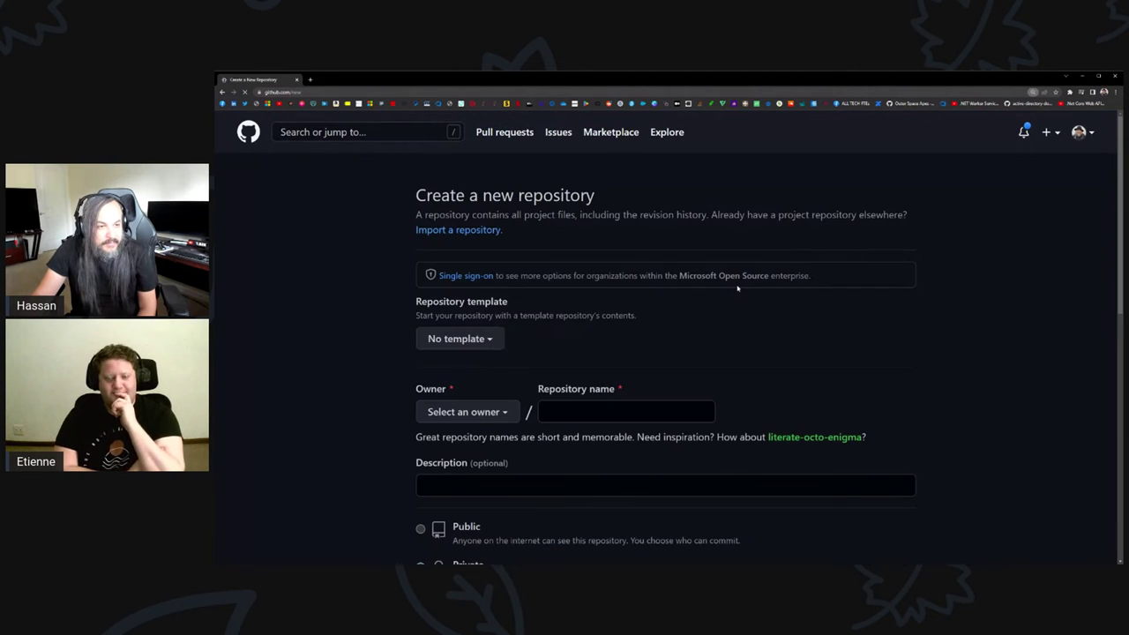
pyautogui.click(467, 411)
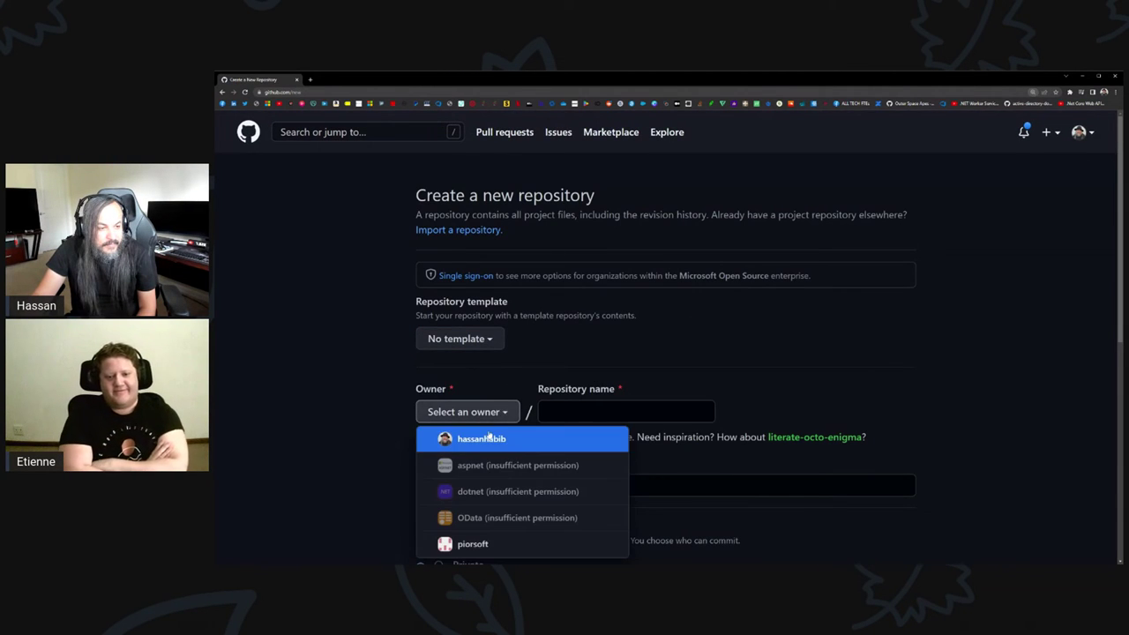
pyautogui.click(479, 438)
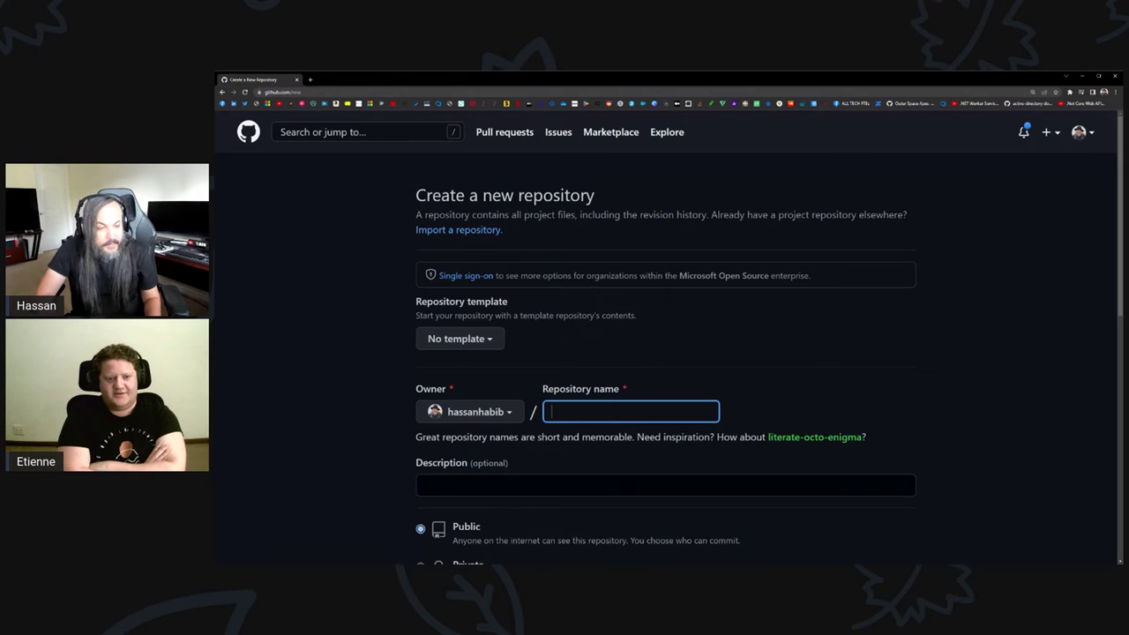
pyautogui.write('Tic')
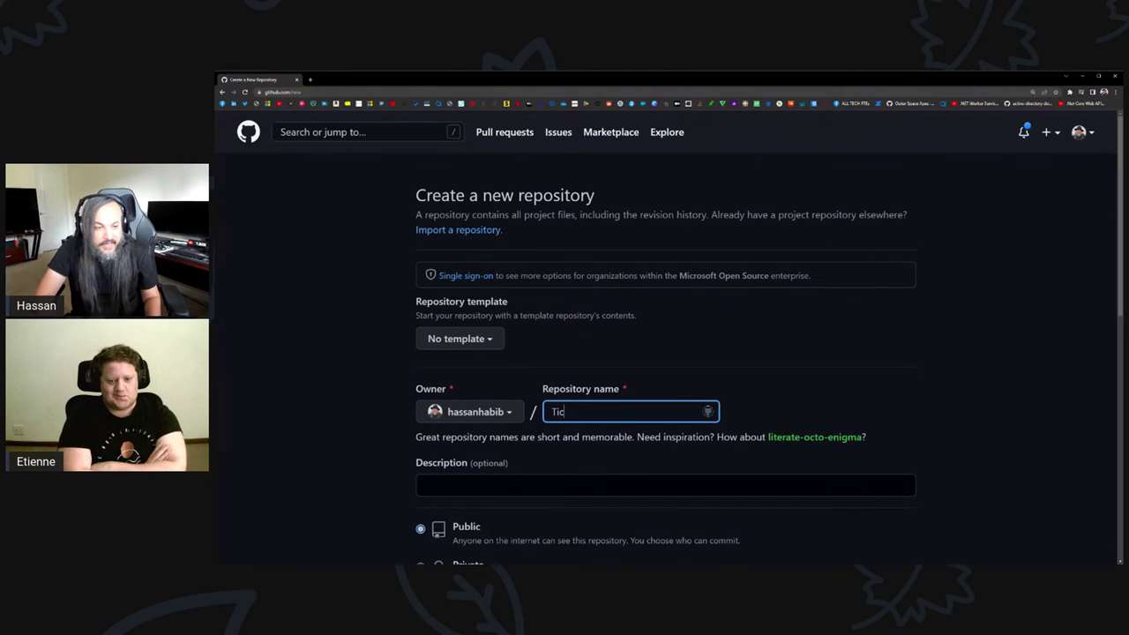
pyautogui.write('-Tac-Rock')
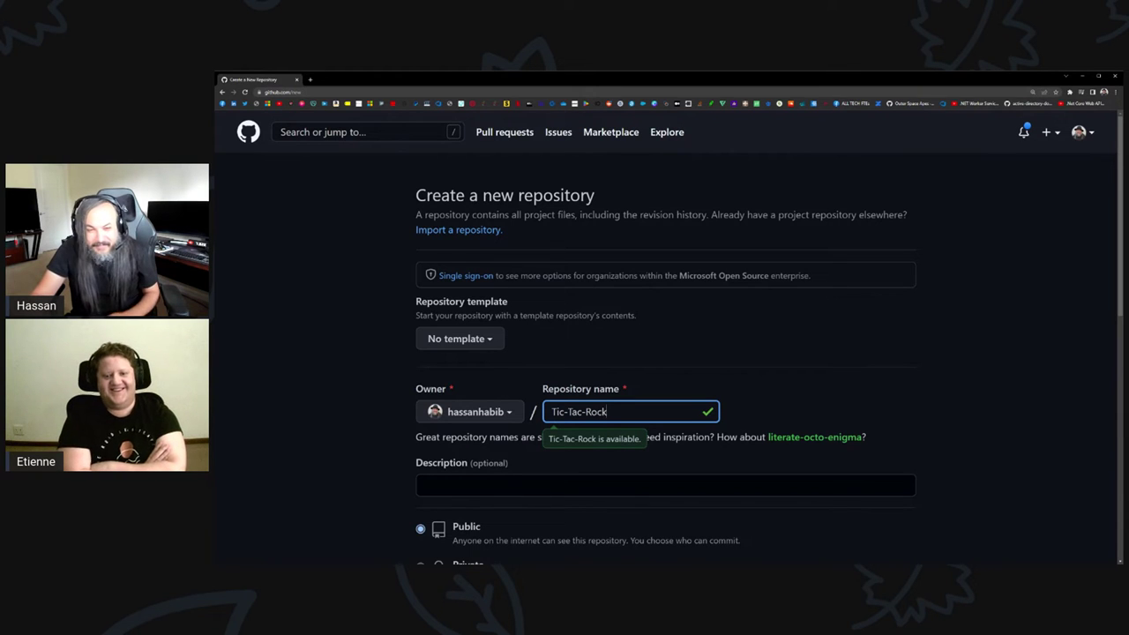
# Replace the new repository's name with Rock-Steady-Go.
pyautogui.scroll(-1, 380, 369)
pyautogui.keyDown('ctrl'); pyautogui.scroll(5, 380, 369); pyautogui.keyUp('ctrl')
pyautogui.scroll(-1, 380, 369)
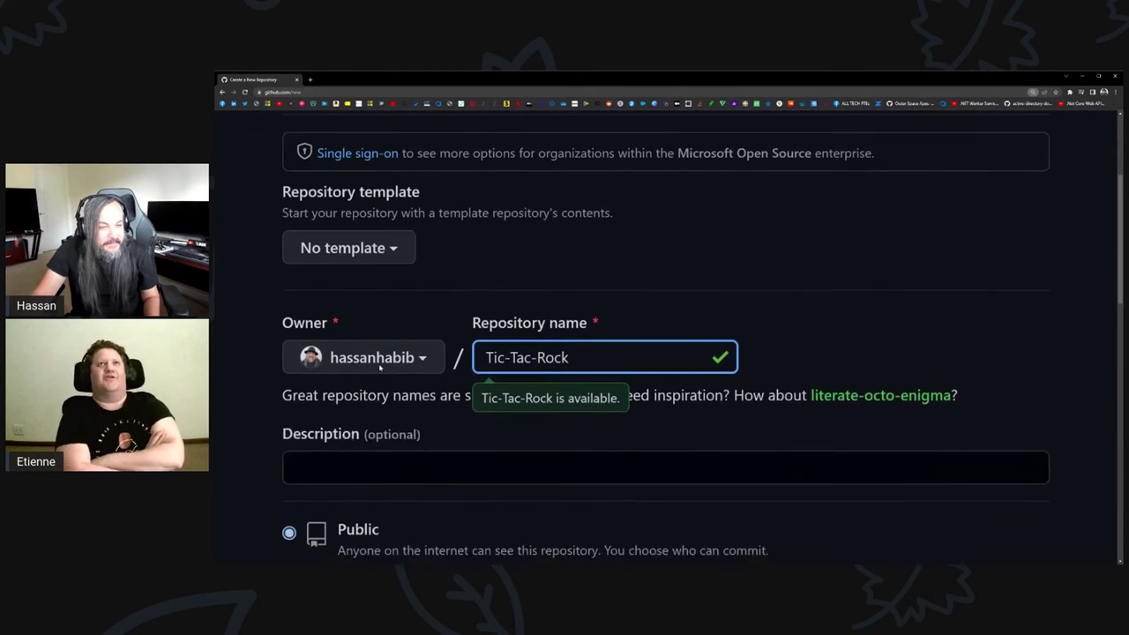
pyautogui.scroll(-1, 381, 368)
pyautogui.hotkey('ctrl', 'a')
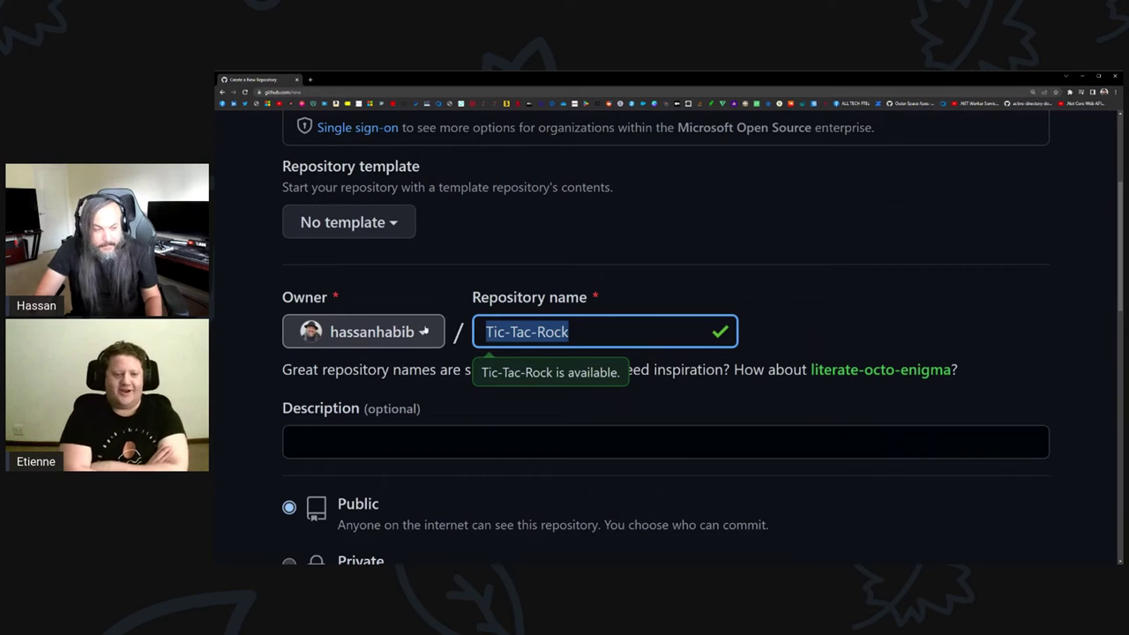
pyautogui.write('Rock-Steady')
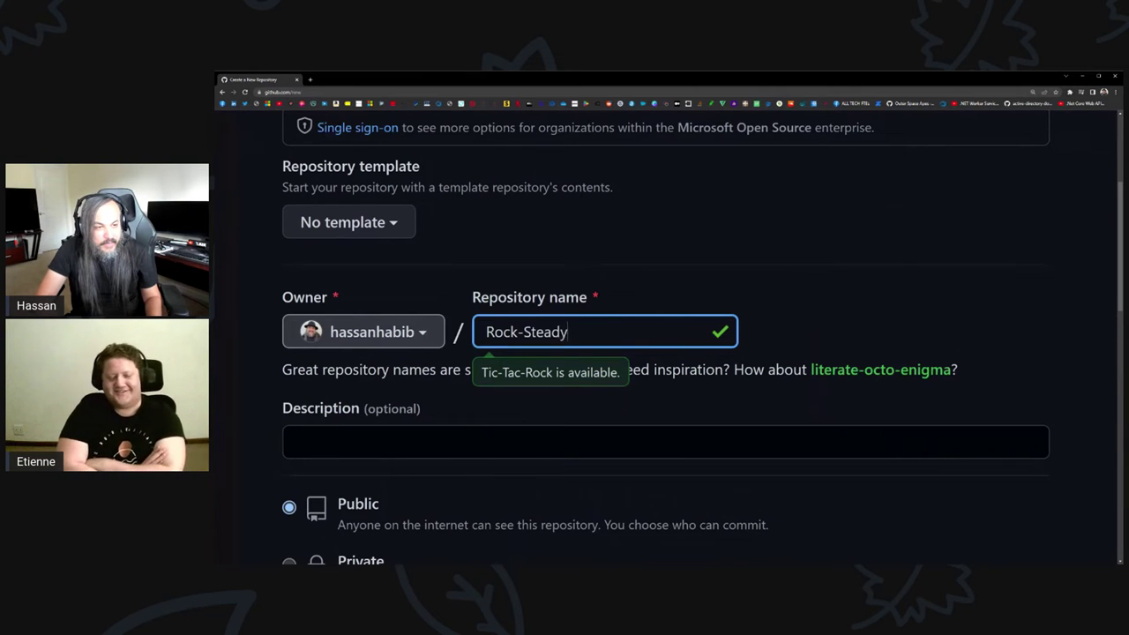
pyautogui.write('-G')
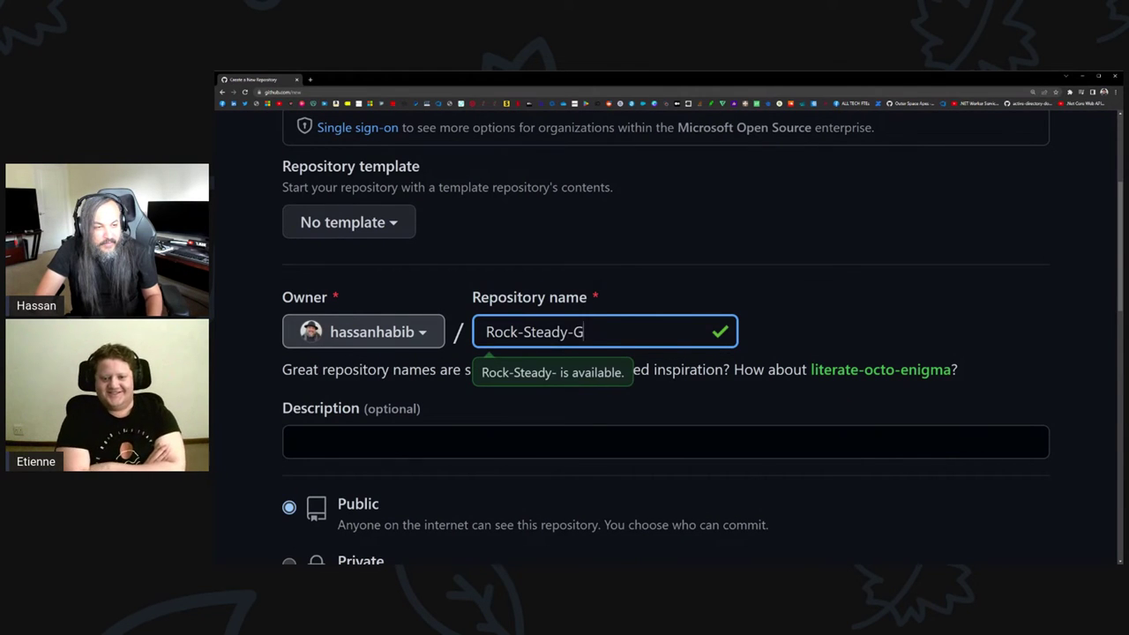
pyautogui.write('o')
pyautogui.click(654, 262)
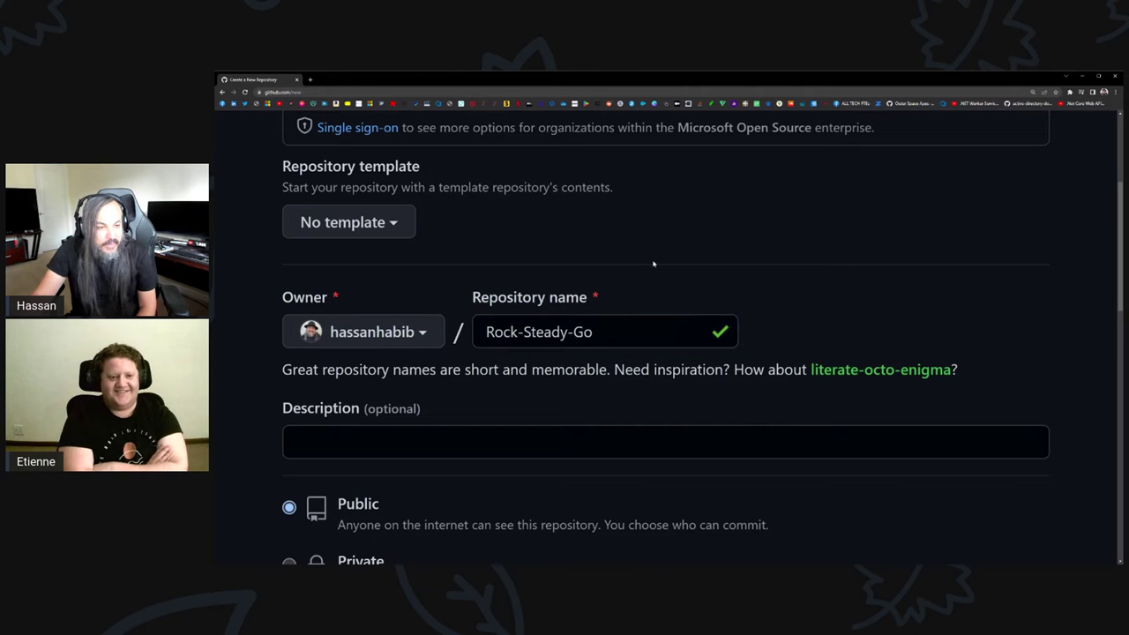
# Set the new repository's .gitignore template to VisualStudio.
pyautogui.scroll(-5, 631, 265)
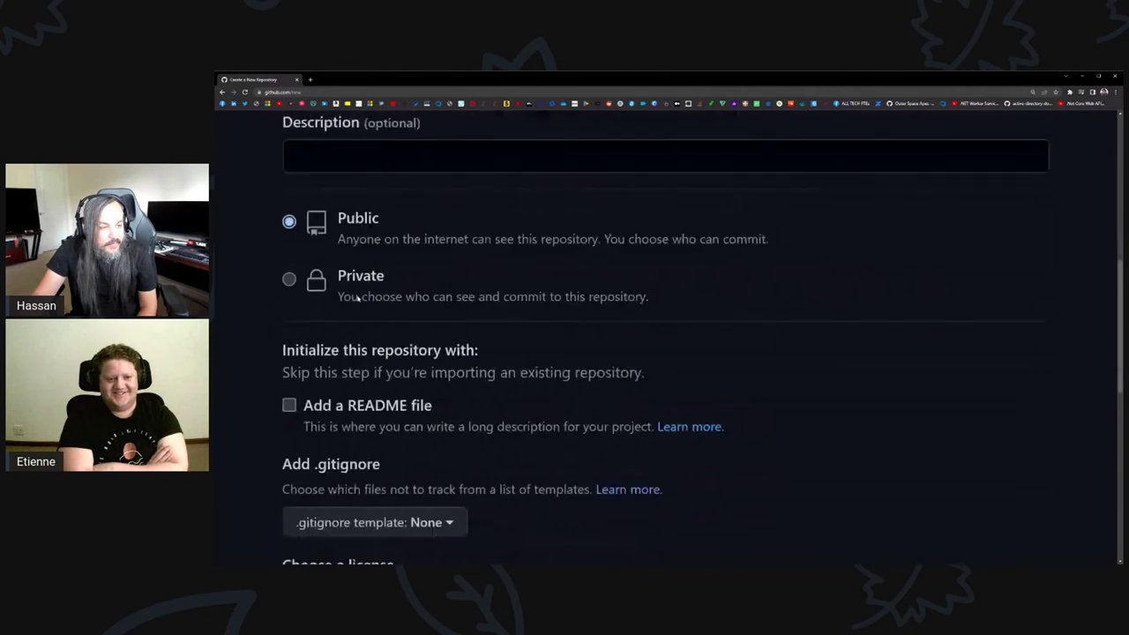
pyautogui.scroll(-2, 360, 294)
pyautogui.click(364, 274)
pyautogui.scroll(-2, 381, 330)
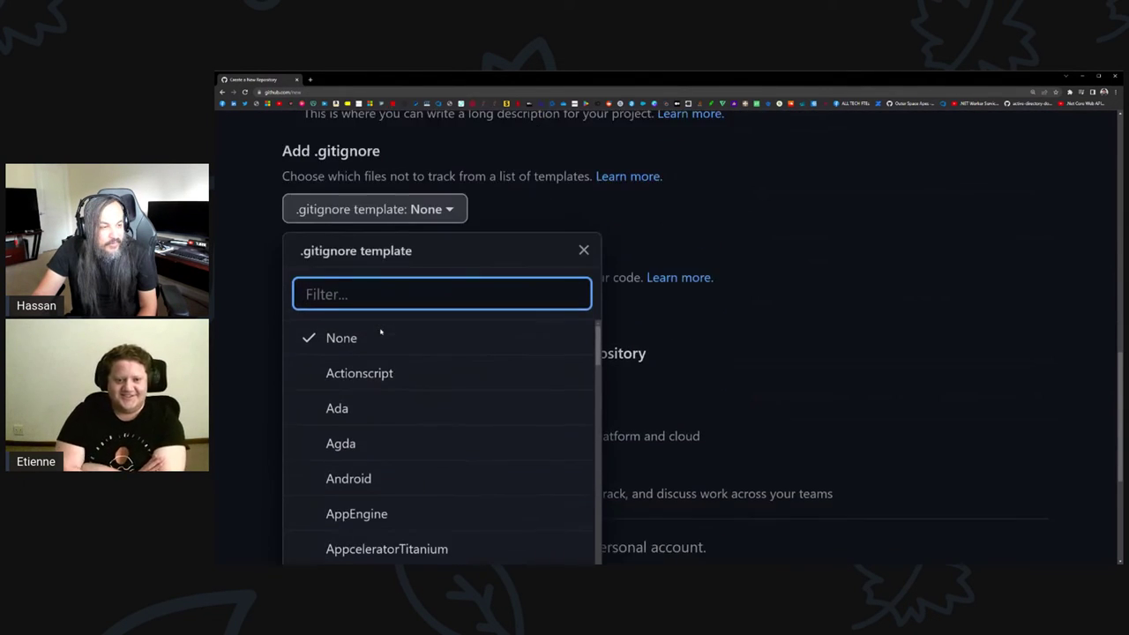
pyautogui.write('visual')
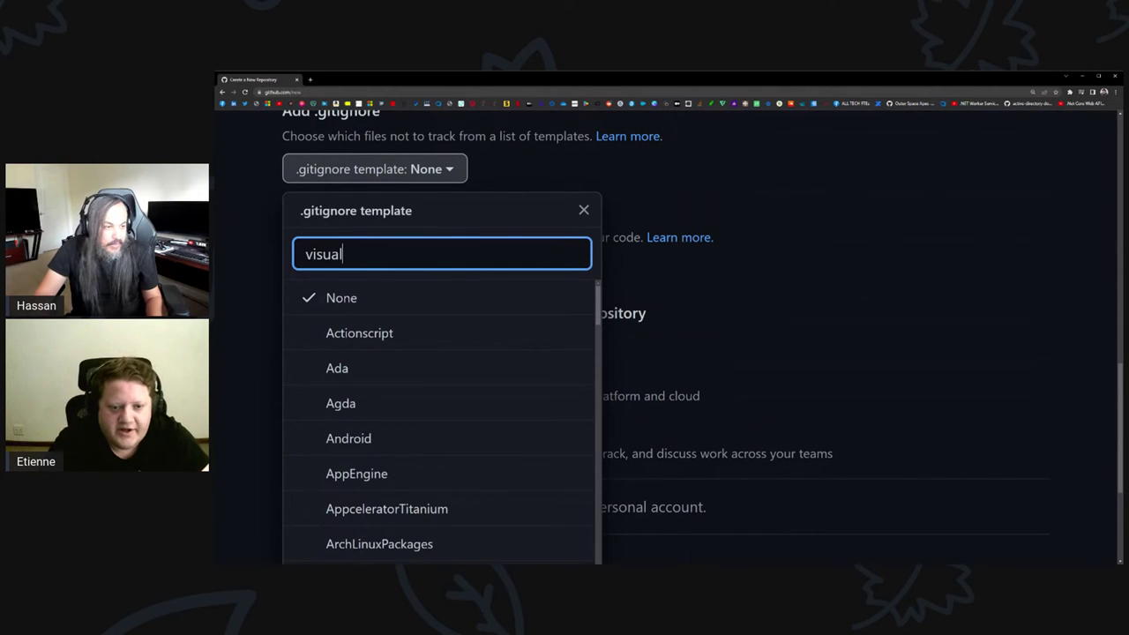
pyautogui.click(418, 309)
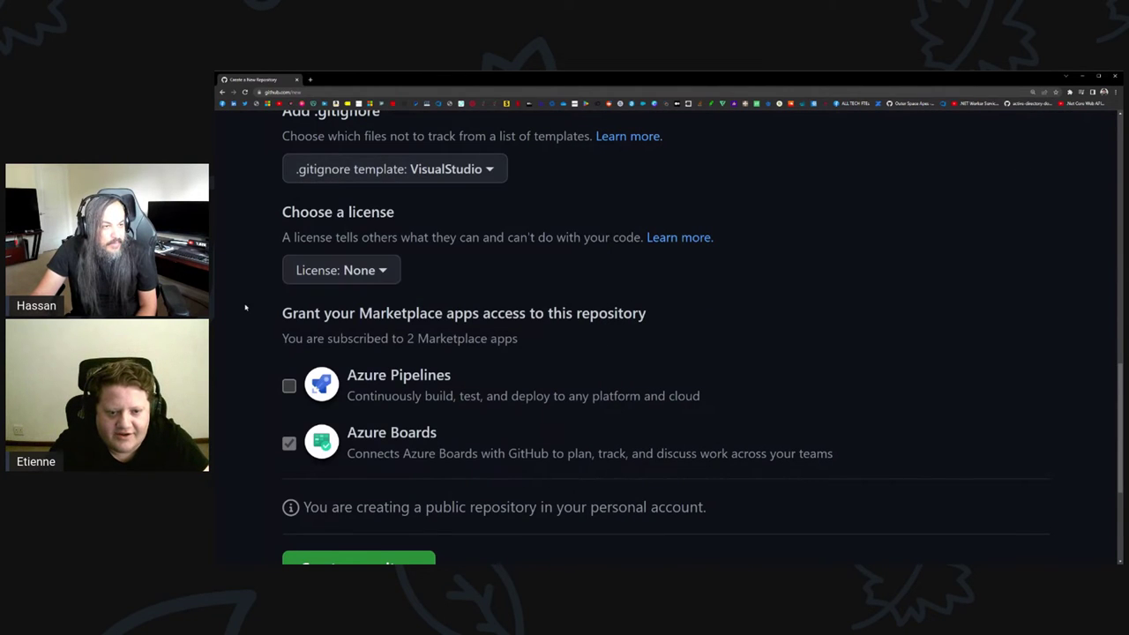
# Choose the MIT License for the new repository.
pyautogui.scroll(1, 245, 307)
pyautogui.click(350, 307)
pyautogui.write('mit')
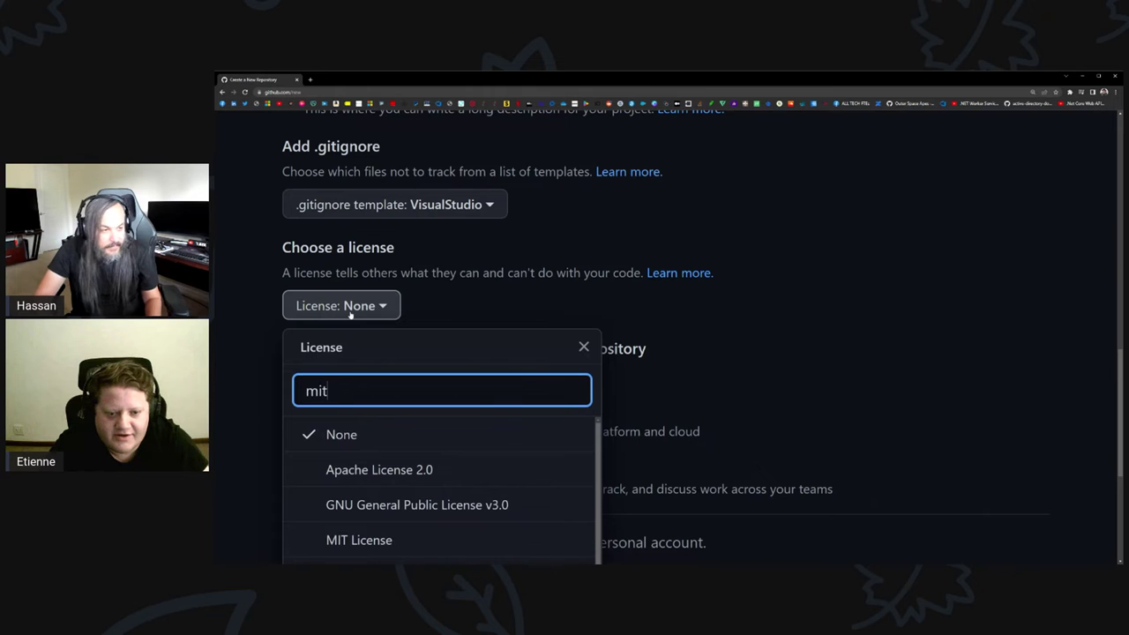
pyautogui.click(416, 434)
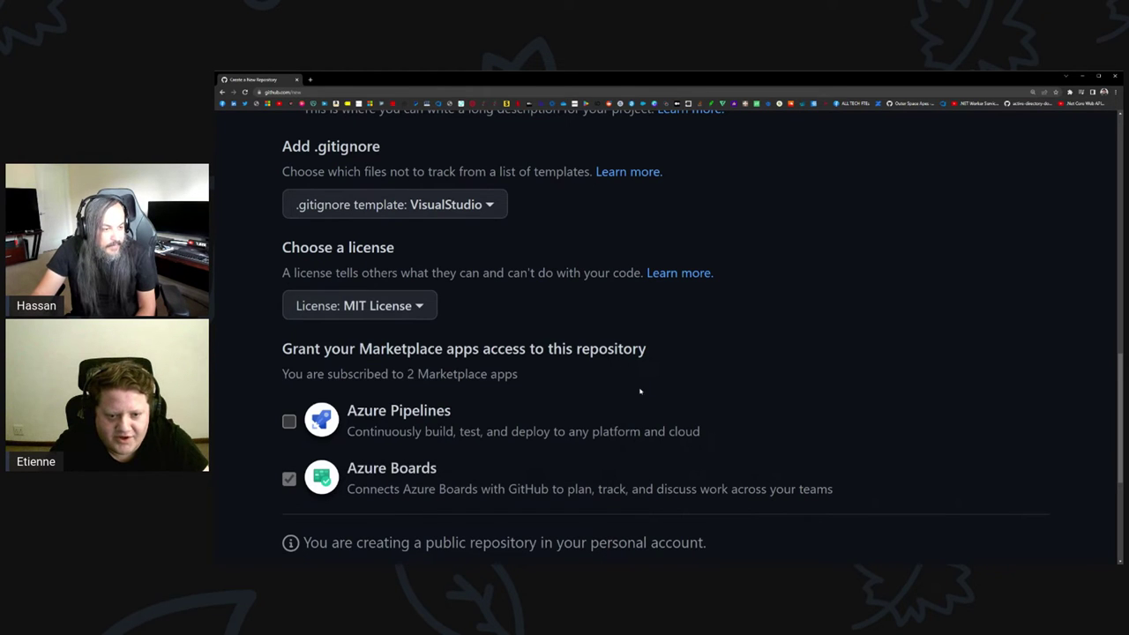
# Change the new repository's .gitignore template to Unity.
pyautogui.scroll(2, 379, 410)
pyautogui.click(445, 347)
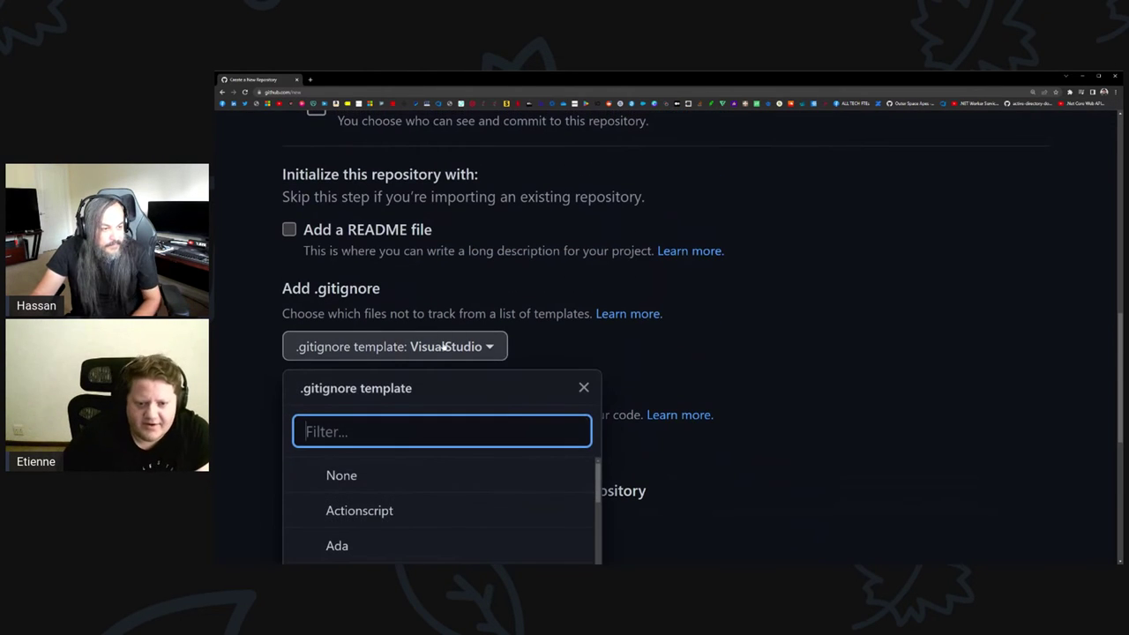
pyautogui.write('unit')
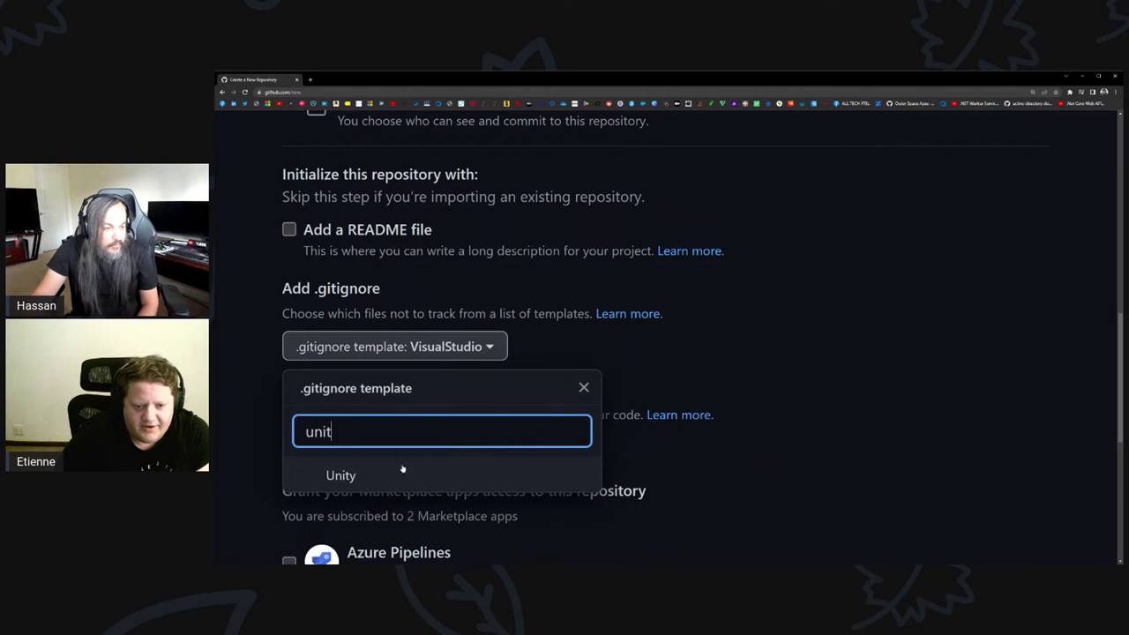
pyautogui.click(403, 469)
pyautogui.scroll(-3, 423, 353)
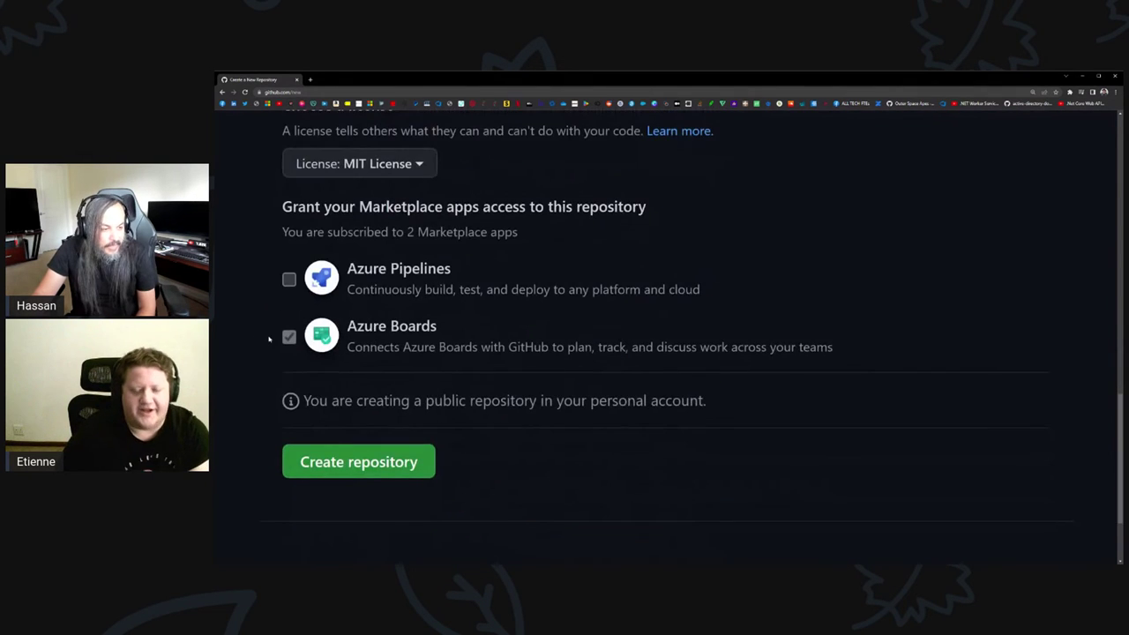
# Review the new repository's settings and create the public Rock-Steady-Go repository.
pyautogui.scroll(2, 271, 338)
pyautogui.hotkey('ctrl', '-')
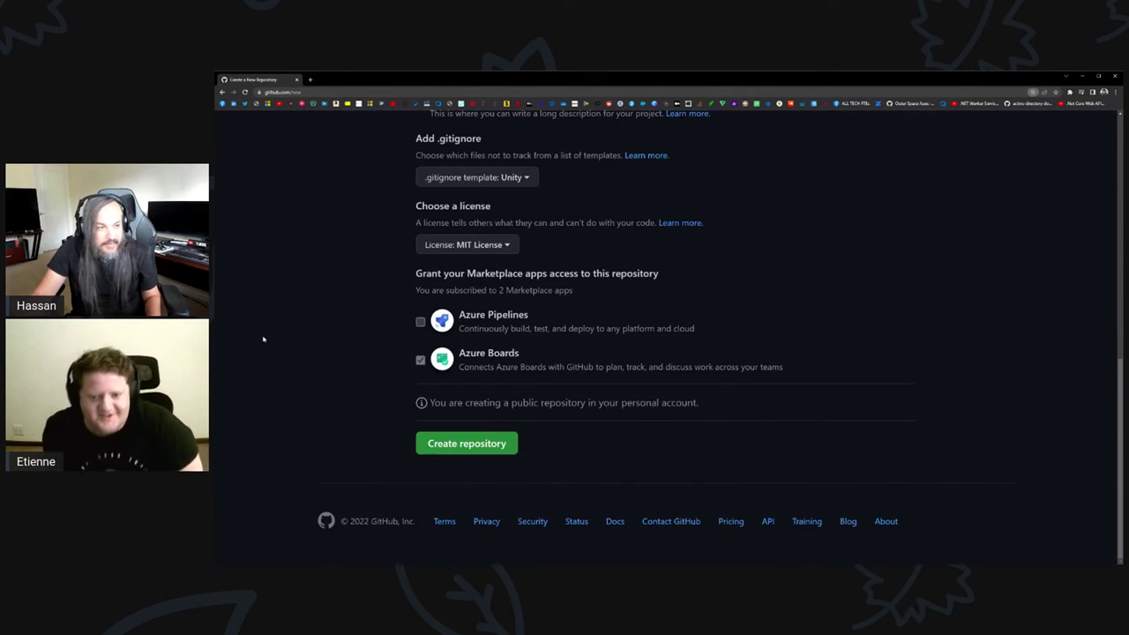
pyautogui.scroll(10, 340, 315)
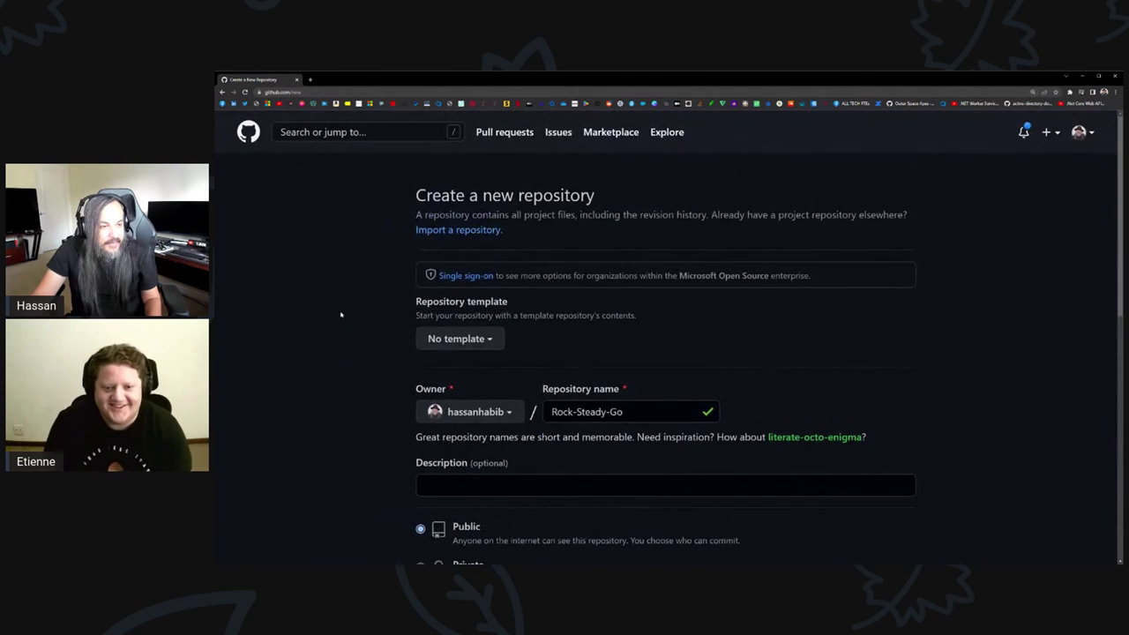
pyautogui.scroll(-10, 340, 315)
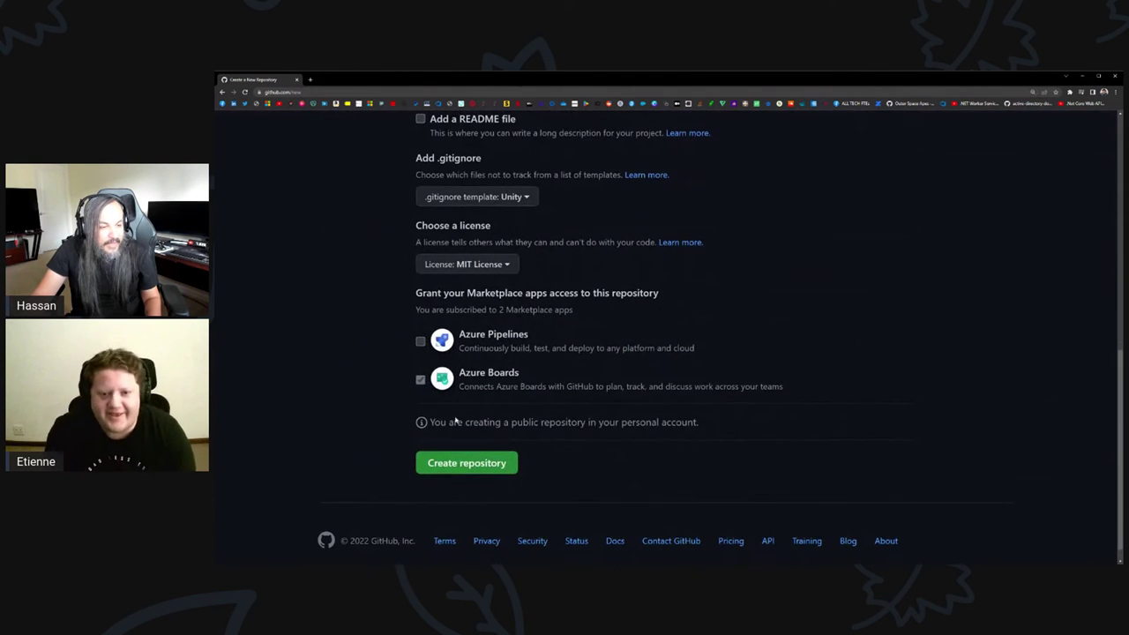
pyautogui.click(480, 462)
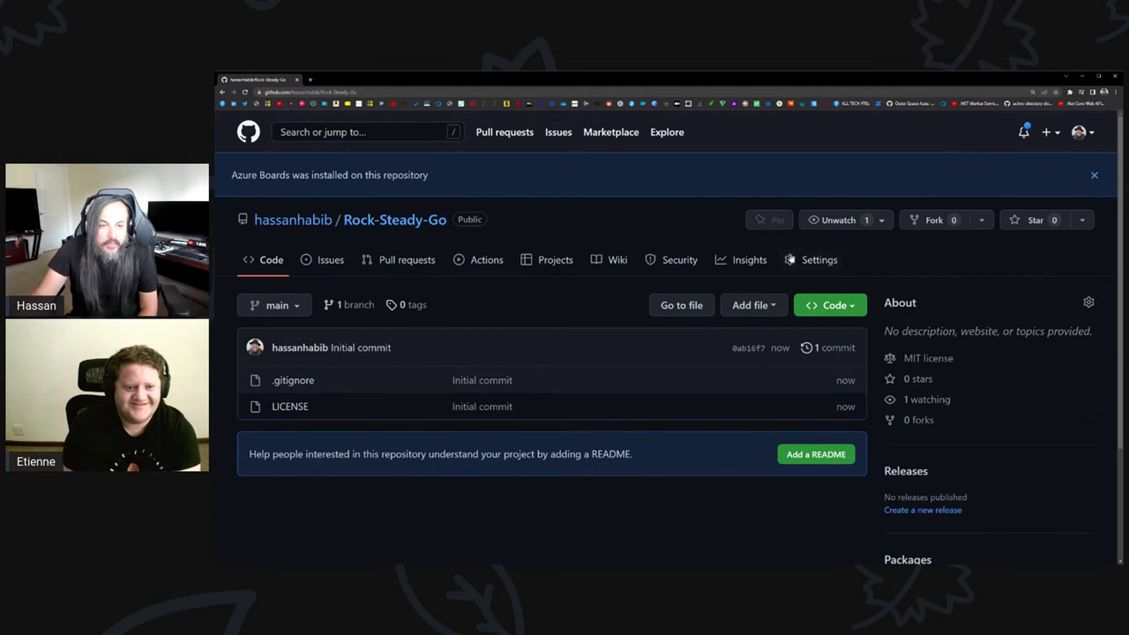
# Rename the repository to RockSteadyGo.Game in its general settings.
pyautogui.click(812, 260)
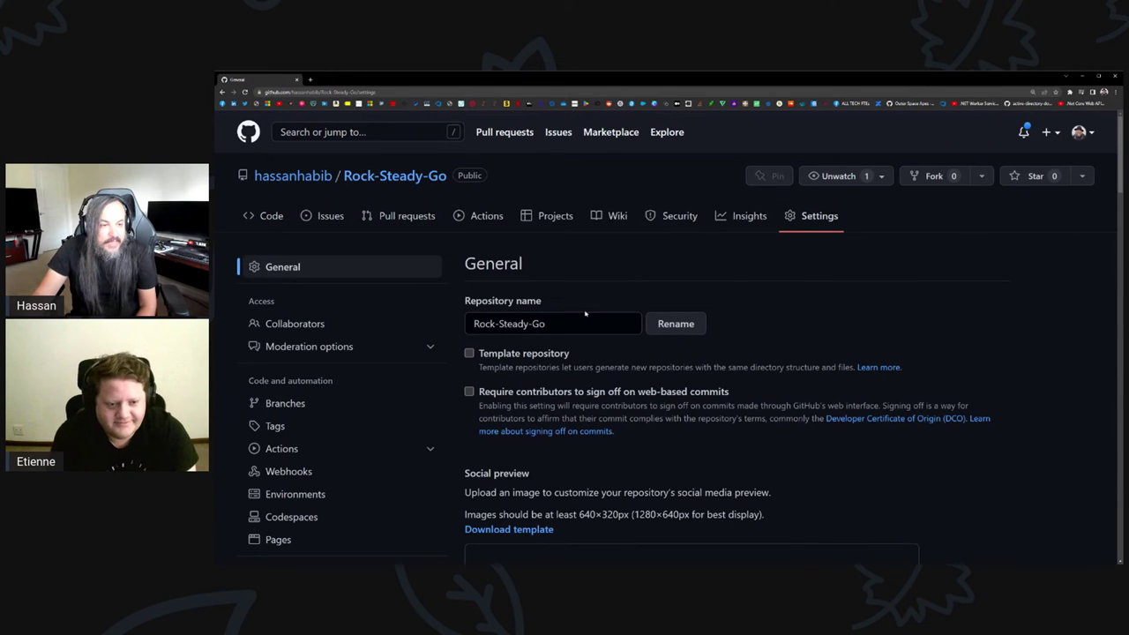
pyautogui.click(529, 323)
pyautogui.press('BackSpace')
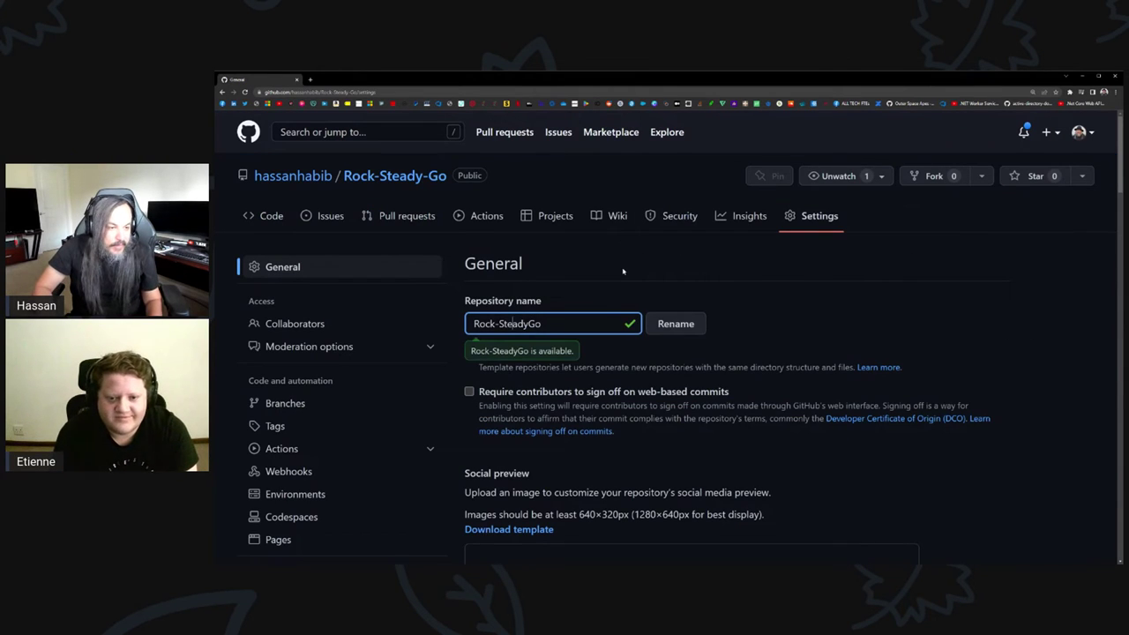
pyautogui.press('BackSpace')
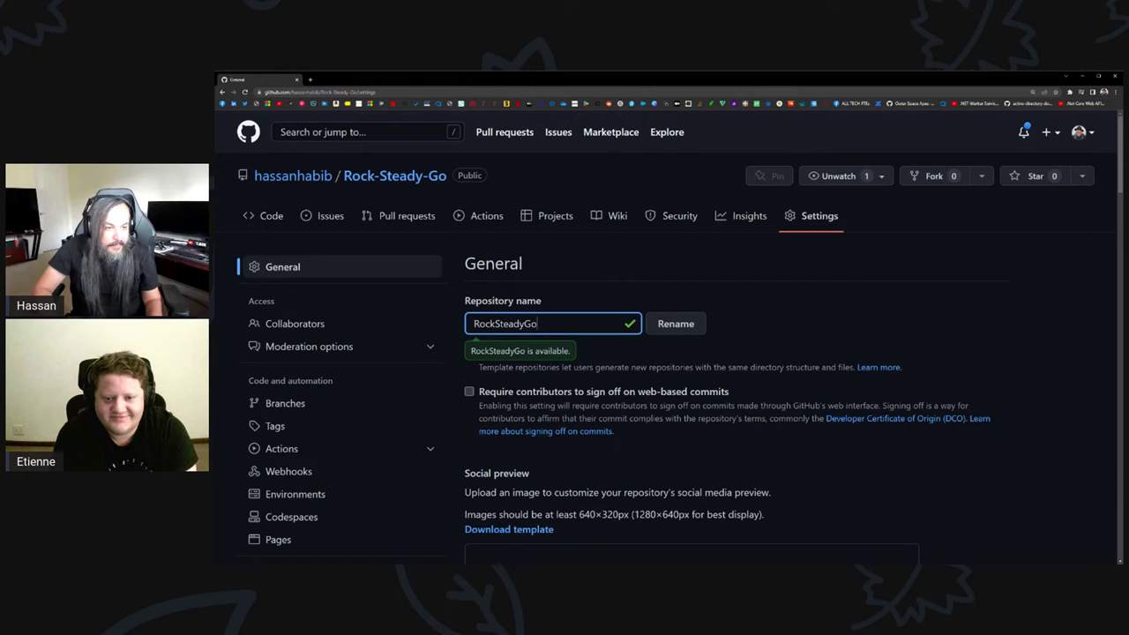
pyautogui.press('End')
pyautogui.write('.Game')
pyautogui.click(675, 324)
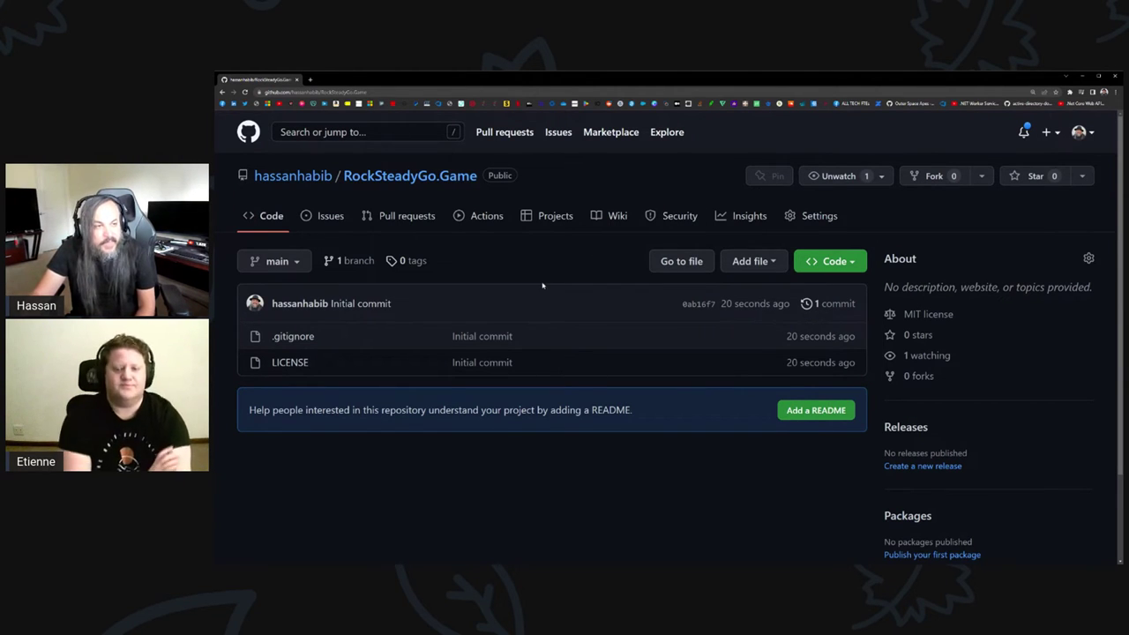
# Start a README.md for the repository and open the RockSteadyGo.Game code page in a second browser tab.
pyautogui.click(791, 411)
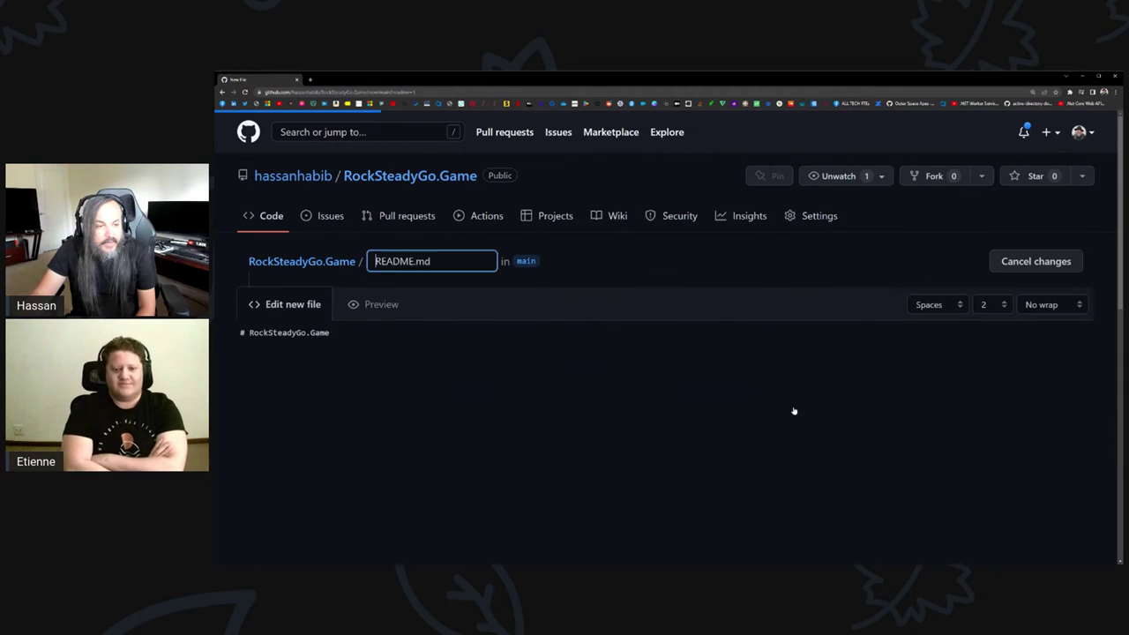
pyautogui.keyDown('ctrl'); pyautogui.keyDown('shift'); pyautogui.click(415, 176); pyautogui.keyUp('shift'); pyautogui.keyUp('ctrl')
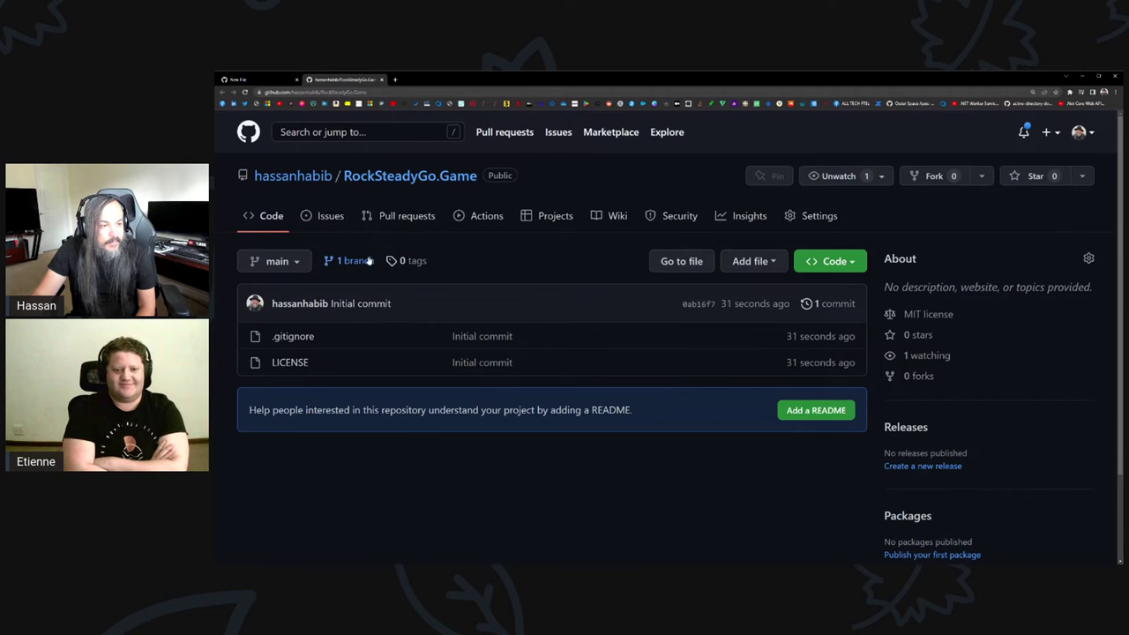
pyautogui.click(399, 216)
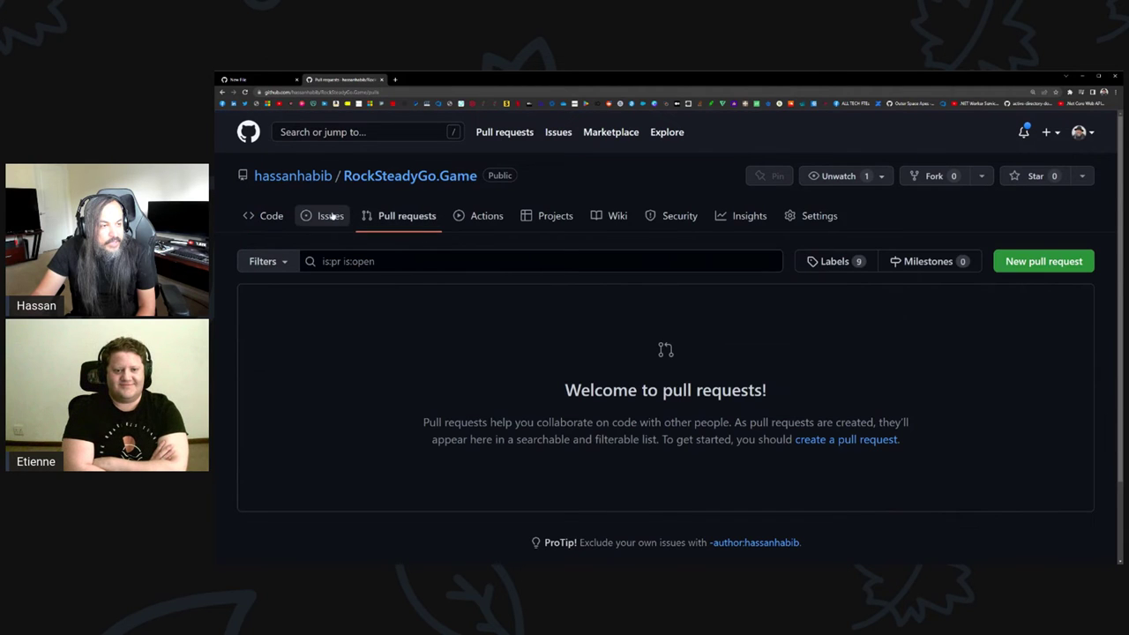
pyautogui.click(322, 216)
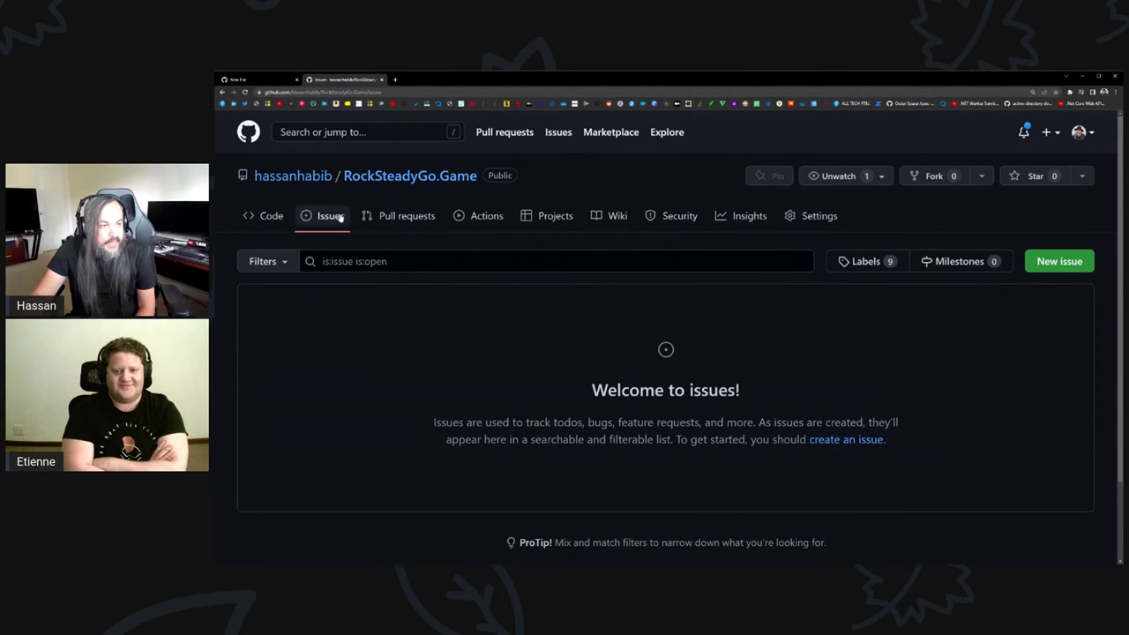
pyautogui.click(268, 217)
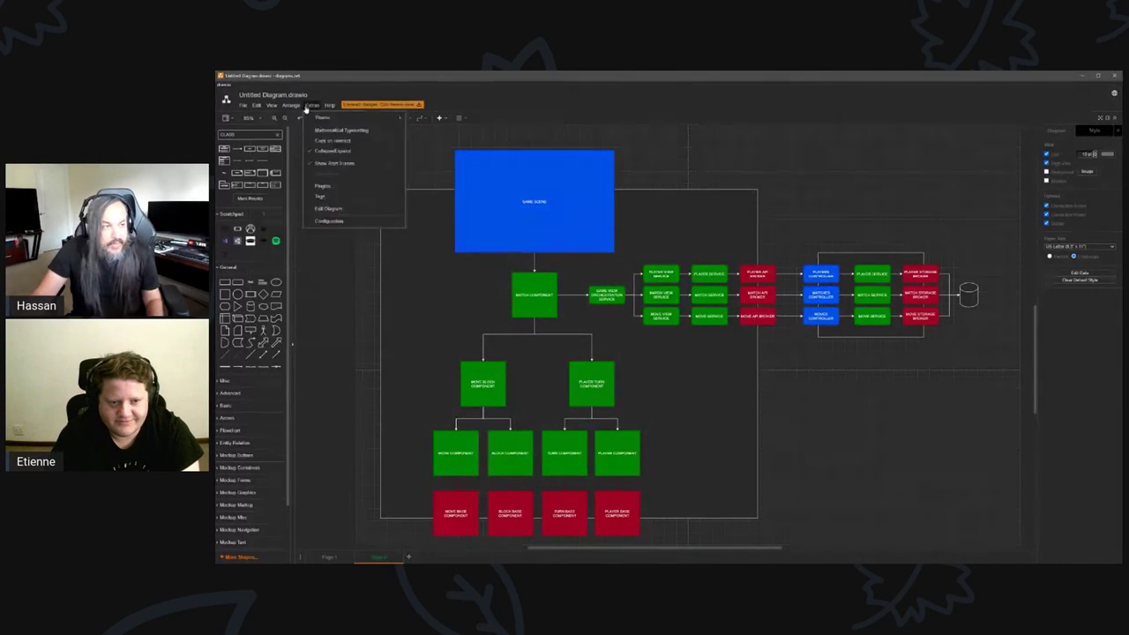
# Save the draw.io diagram under the new name RockSteadGo-Architecture.drawio and return to the repository in the browser.
pyautogui.moveTo(242, 105)
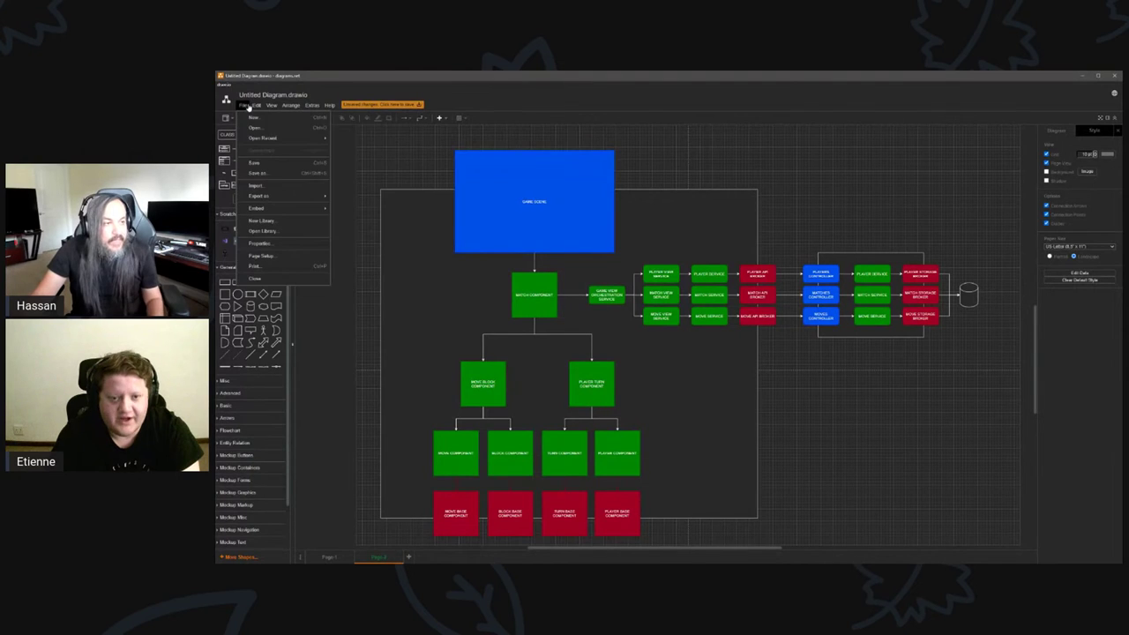
pyautogui.click(279, 174)
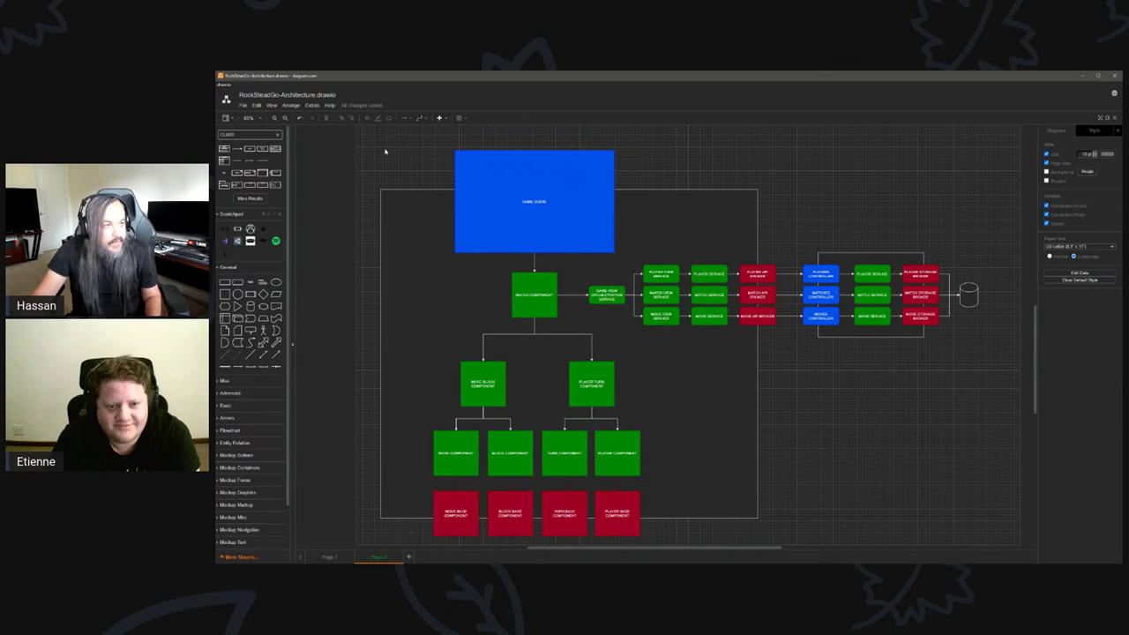
pyautogui.click(1082, 79)
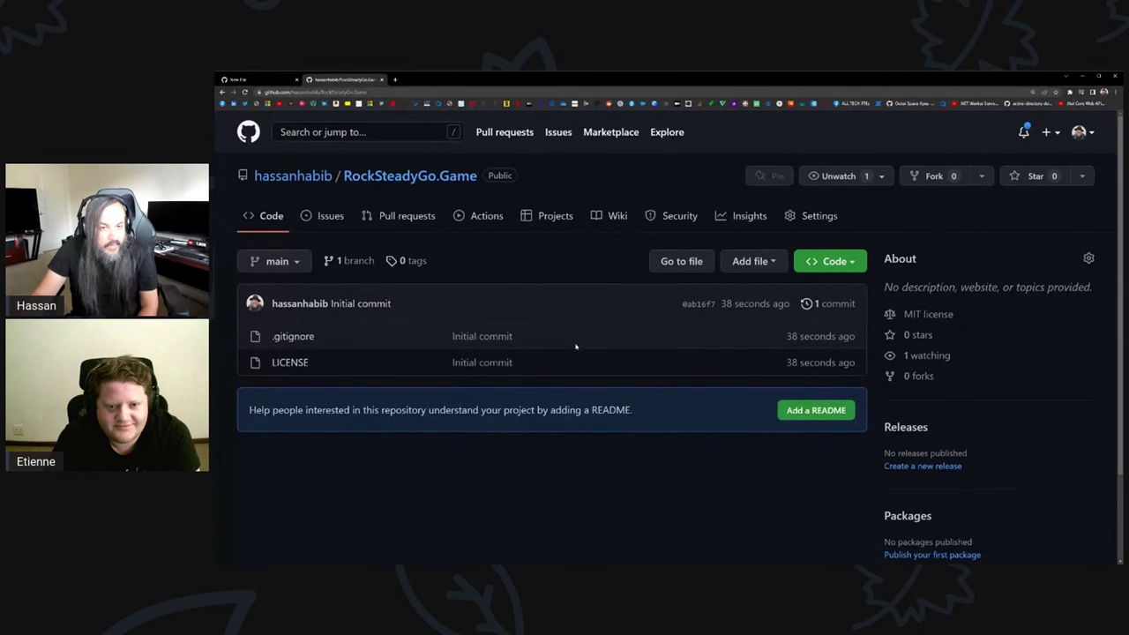
# Start a new file in the repository inside a new Designs/Architecture folder path.
pyautogui.scroll(-2, 575, 347)
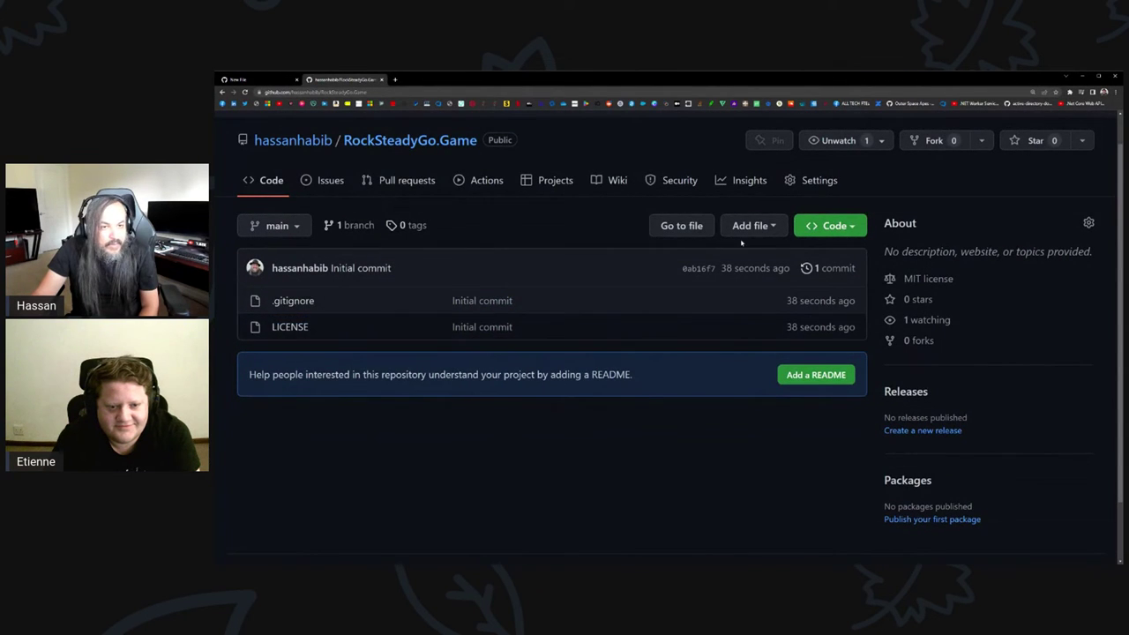
pyautogui.scroll(2, 741, 243)
pyautogui.click(748, 262)
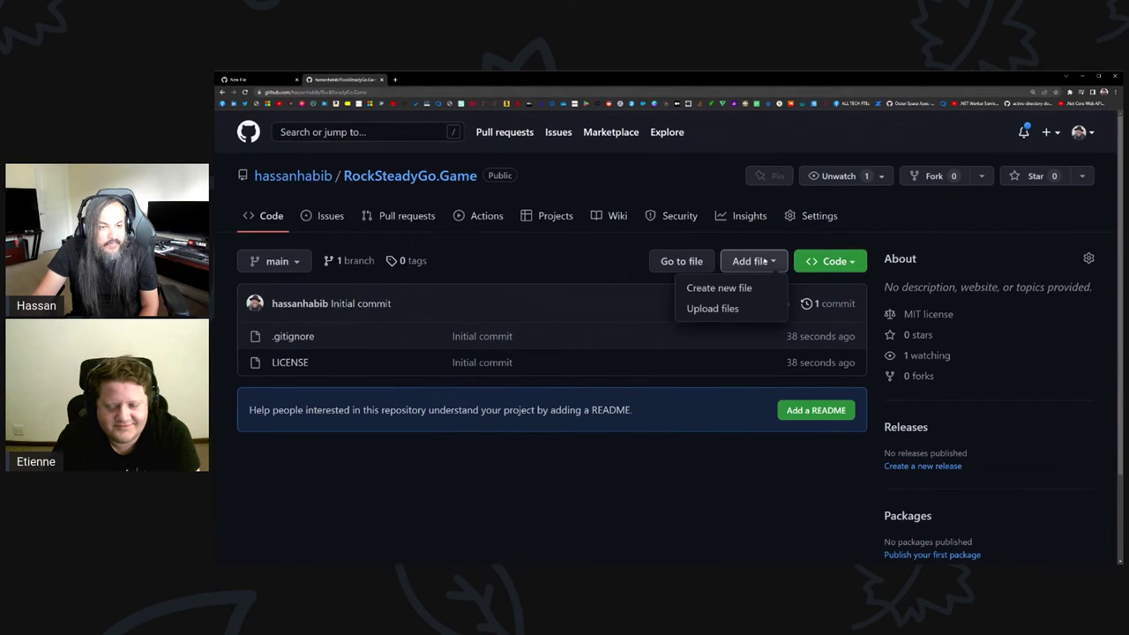
pyautogui.click(725, 288)
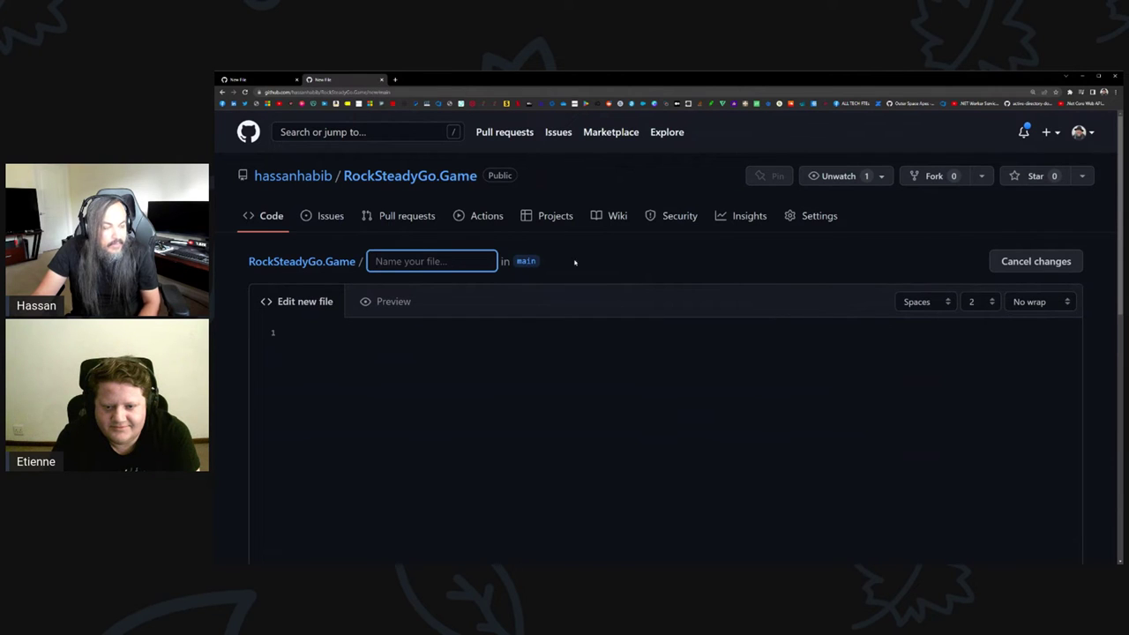
pyautogui.write('Designs')
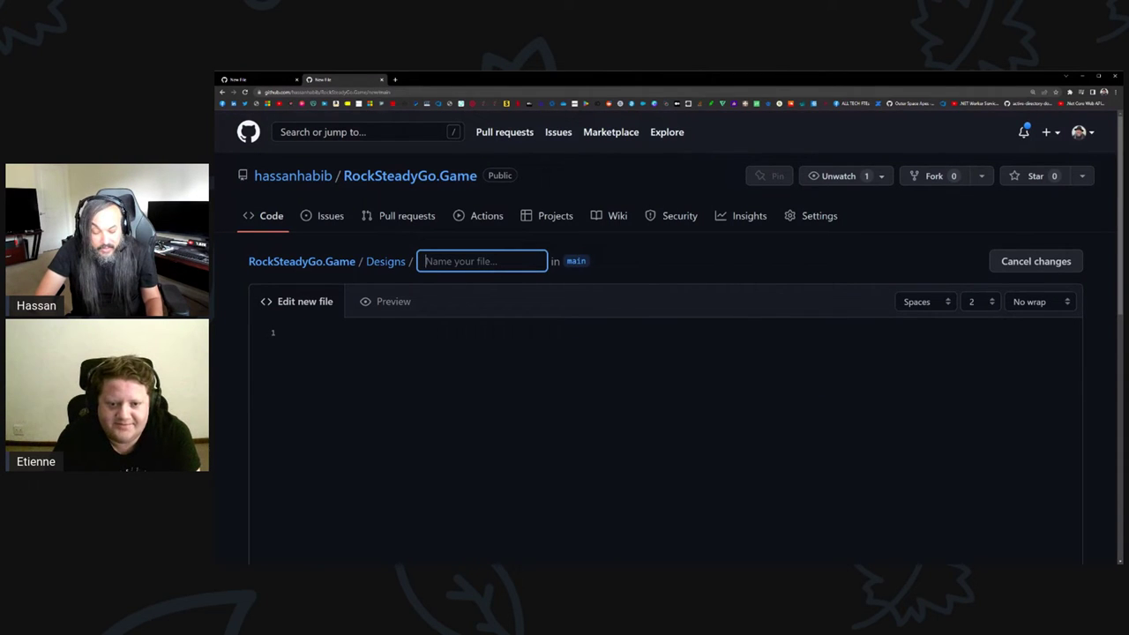
pyautogui.write('Architecture')
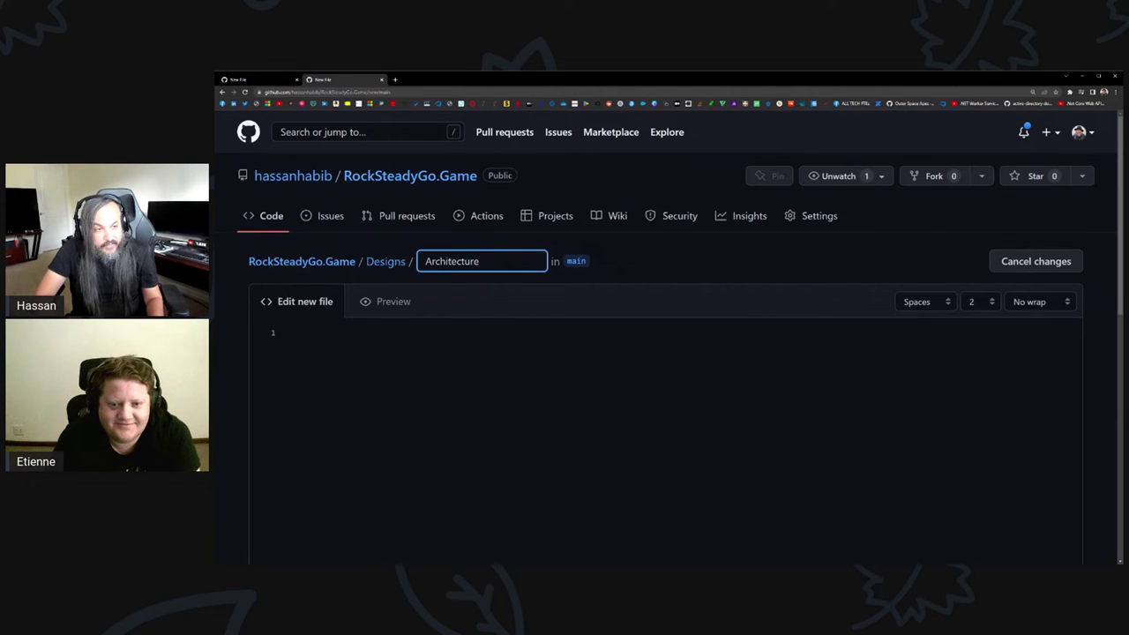
pyautogui.press('Tab')
pyautogui.click(479, 261)
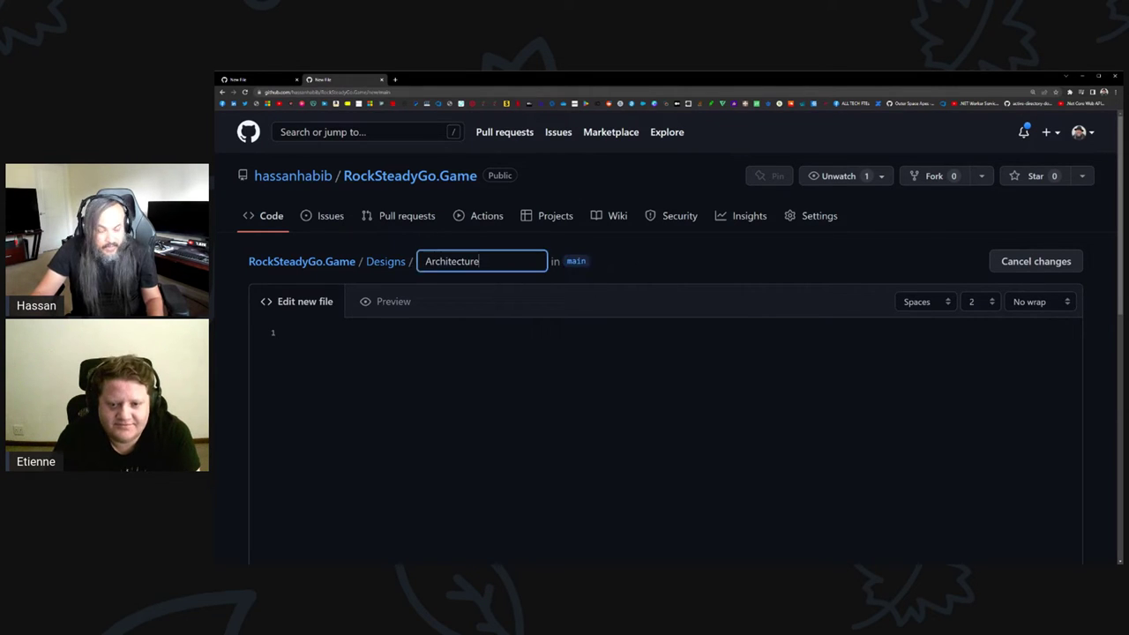
pyautogui.write('/')
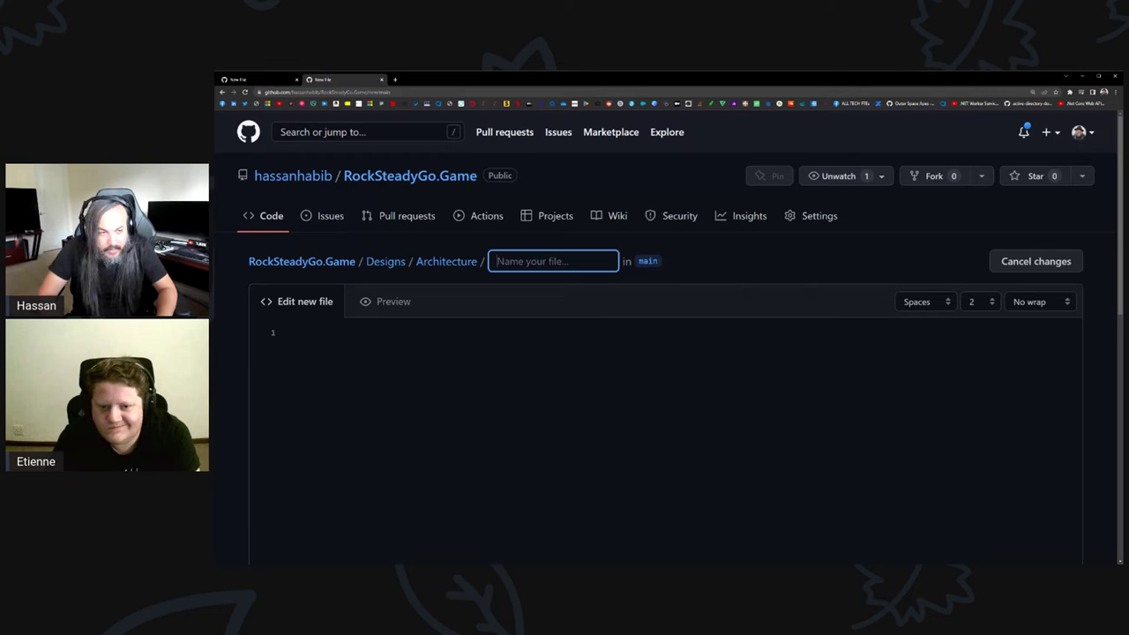
# Name the new file RockSteadGo.drawio and commit it with the default message.
pyautogui.write('RockSteadGo')
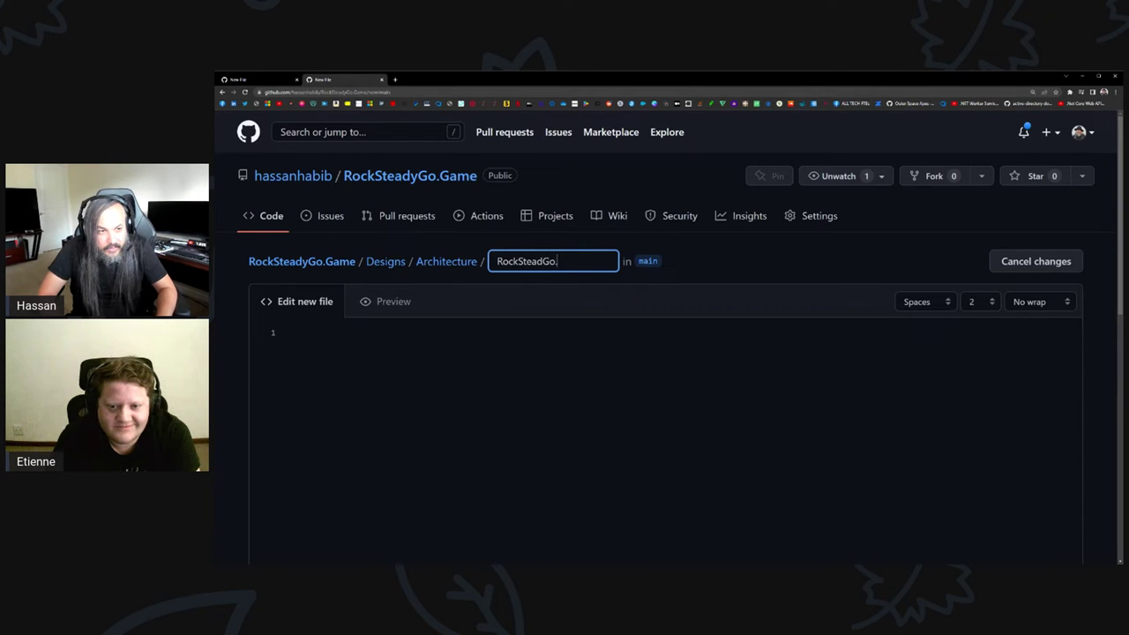
pyautogui.write('.draw.')
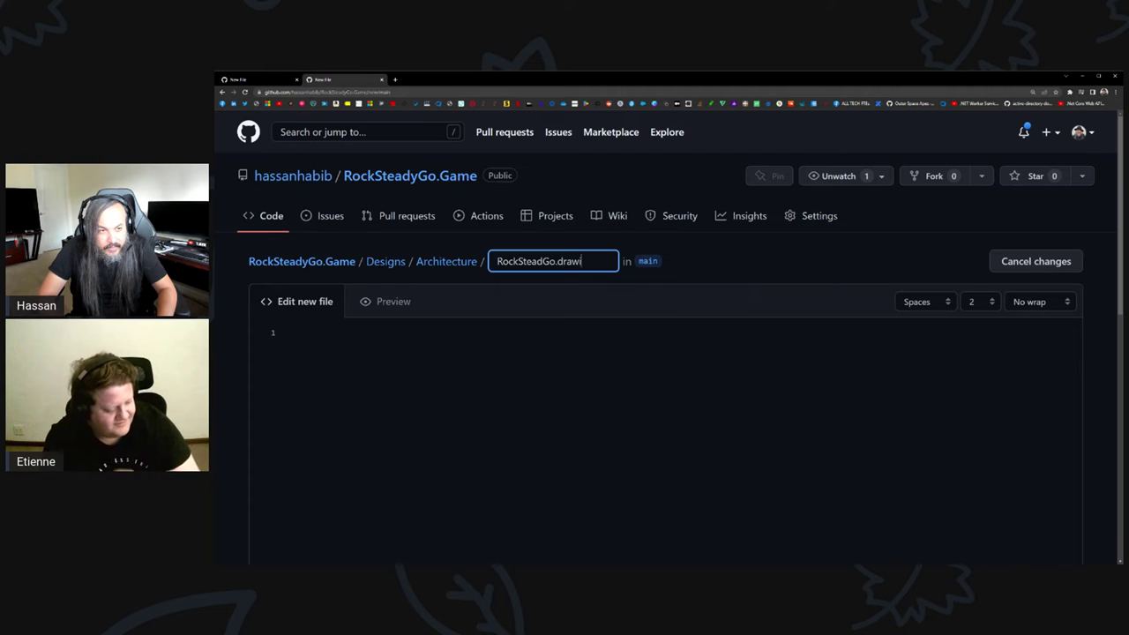
pyautogui.write('io')
pyautogui.scroll(-1, 590, 308)
pyautogui.scroll(-5, 591, 308)
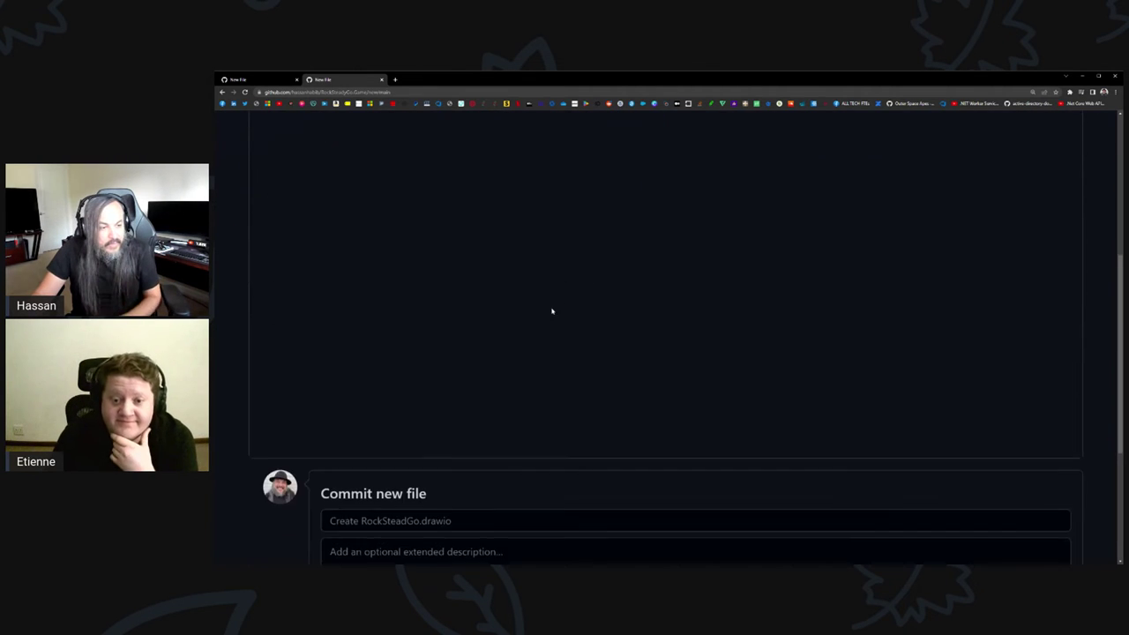
pyautogui.click(358, 504)
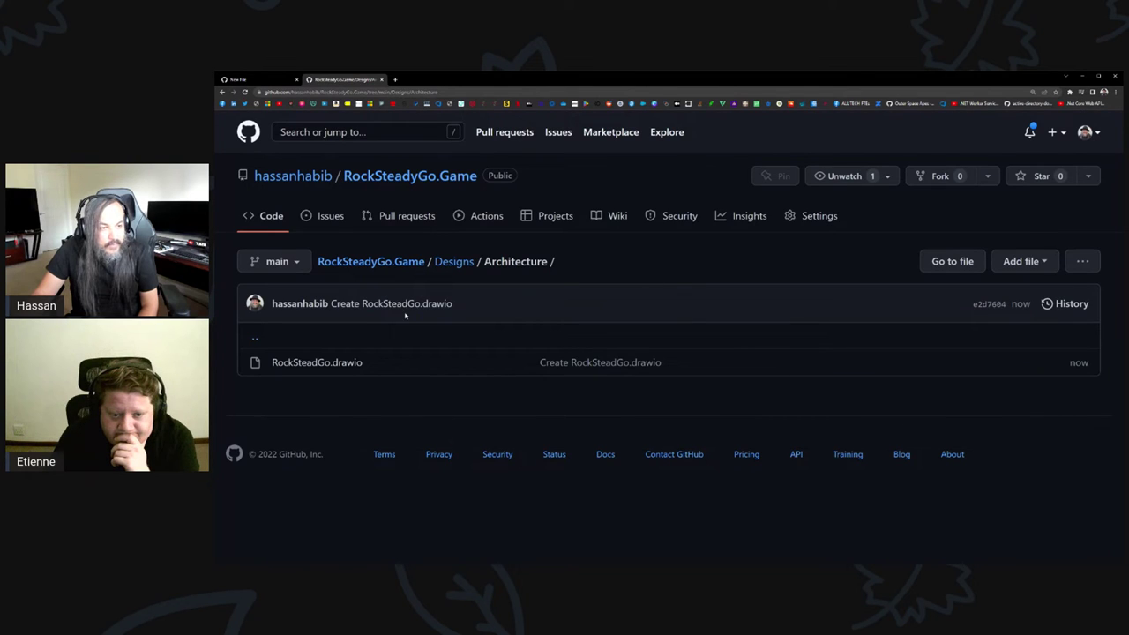
# Upload RockSteadGo-Architecture.drawio into the Designs/Architecture folder and commit it directly to the main branch.
pyautogui.click(1021, 261)
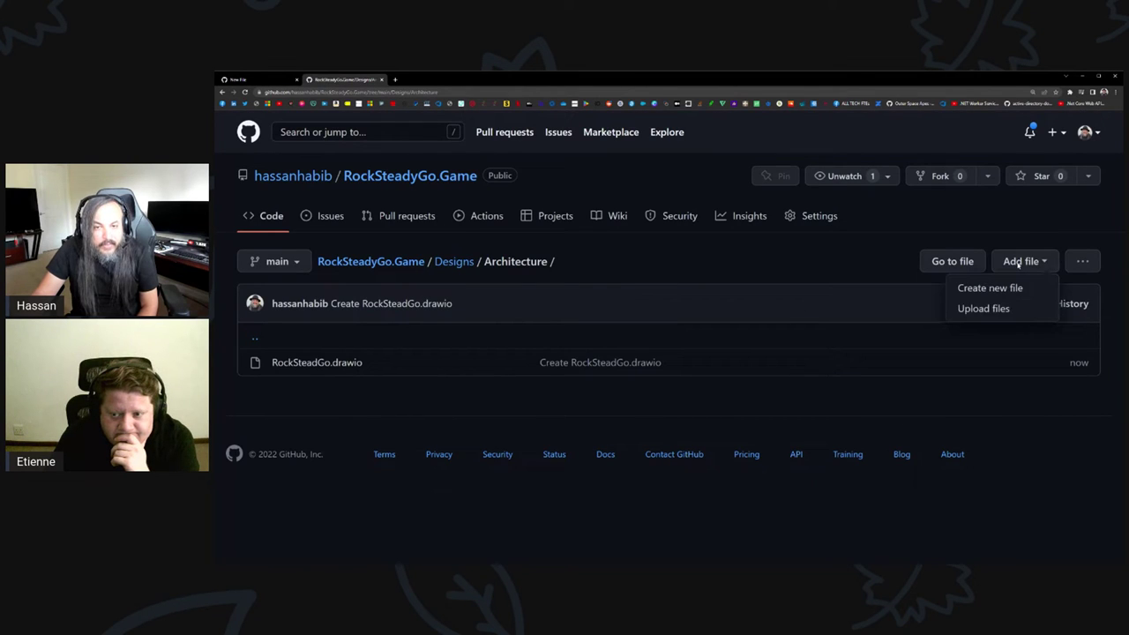
pyautogui.click(990, 315)
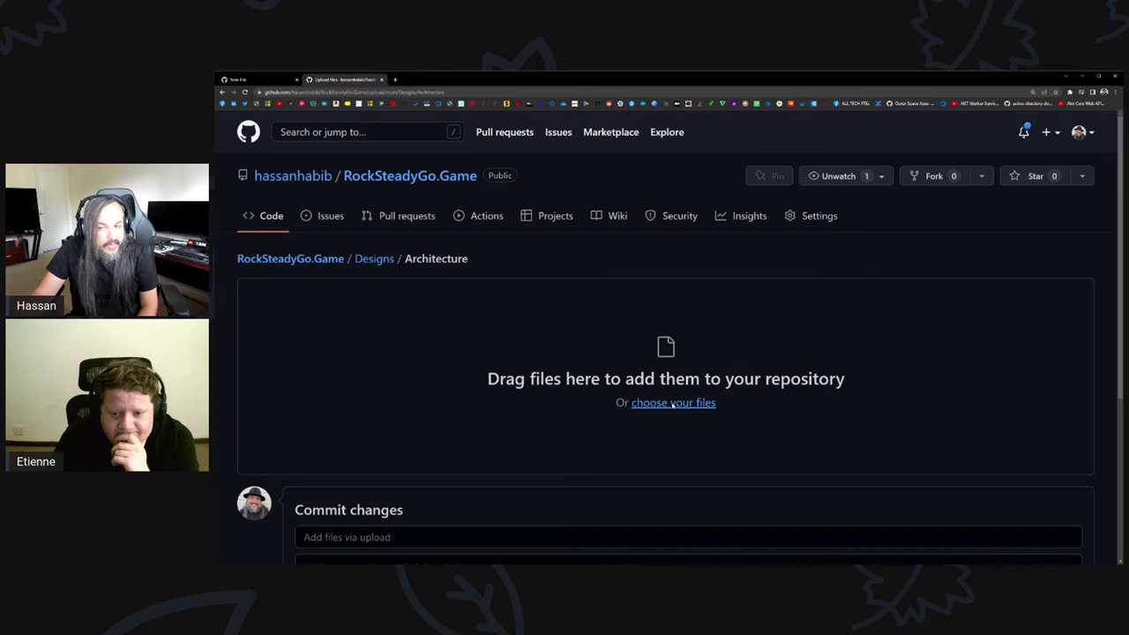
pyautogui.click(673, 402)
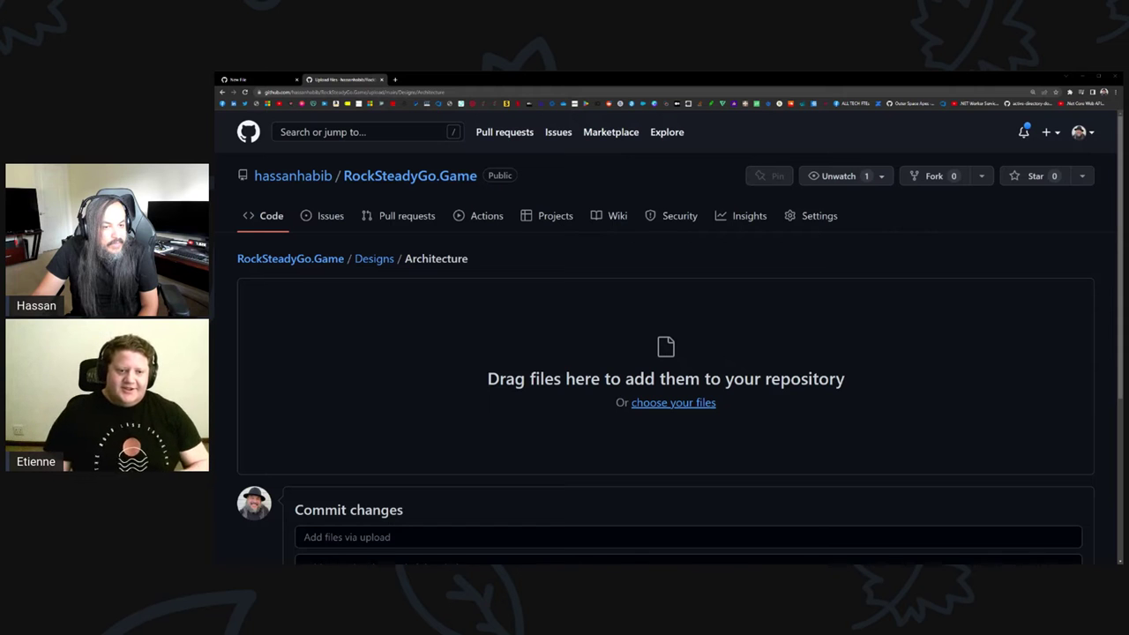
pyautogui.press('Return')
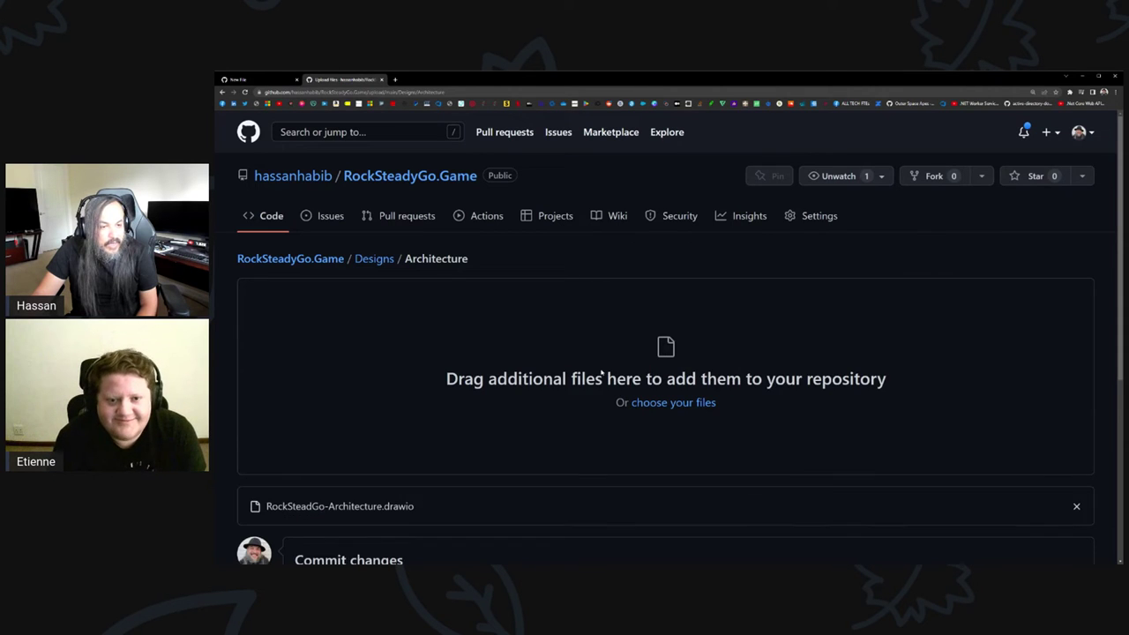
pyautogui.scroll(-4, 532, 363)
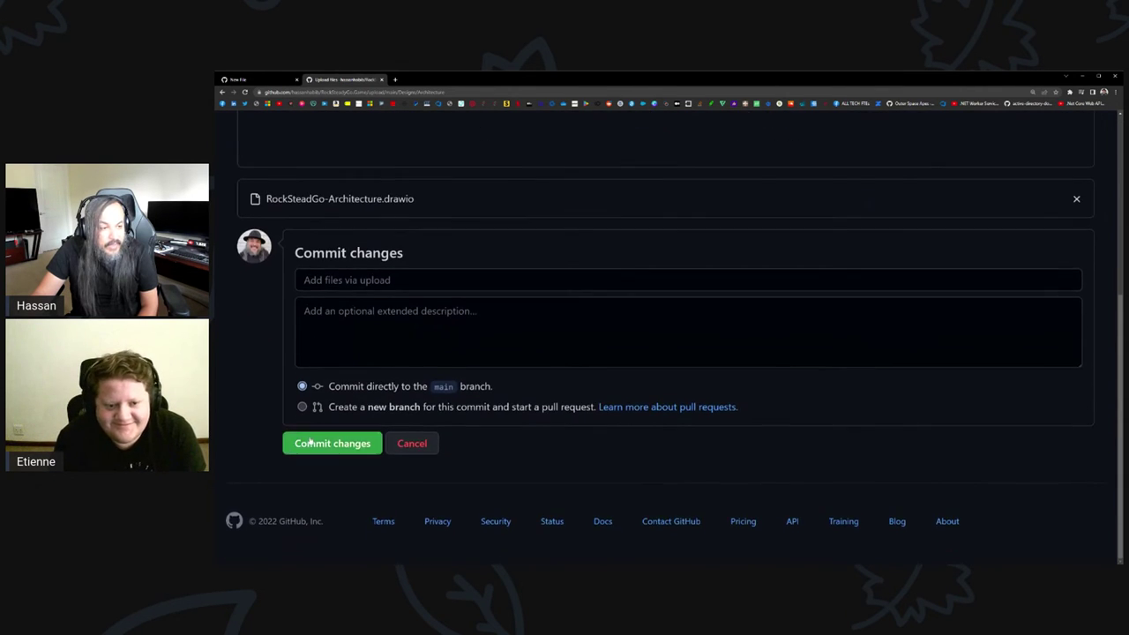
pyautogui.click(310, 442)
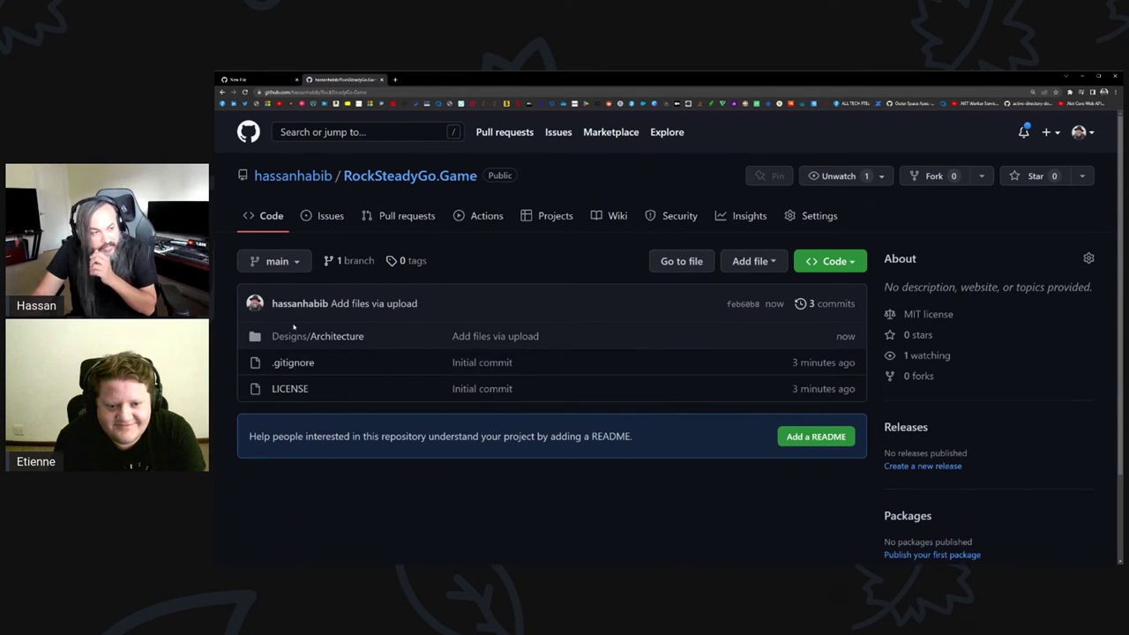
# Examine the contents of the uploaded RockSteadGo-Architecture.drawio in the code and raw views, and return to its file page.
pyautogui.click(304, 336)
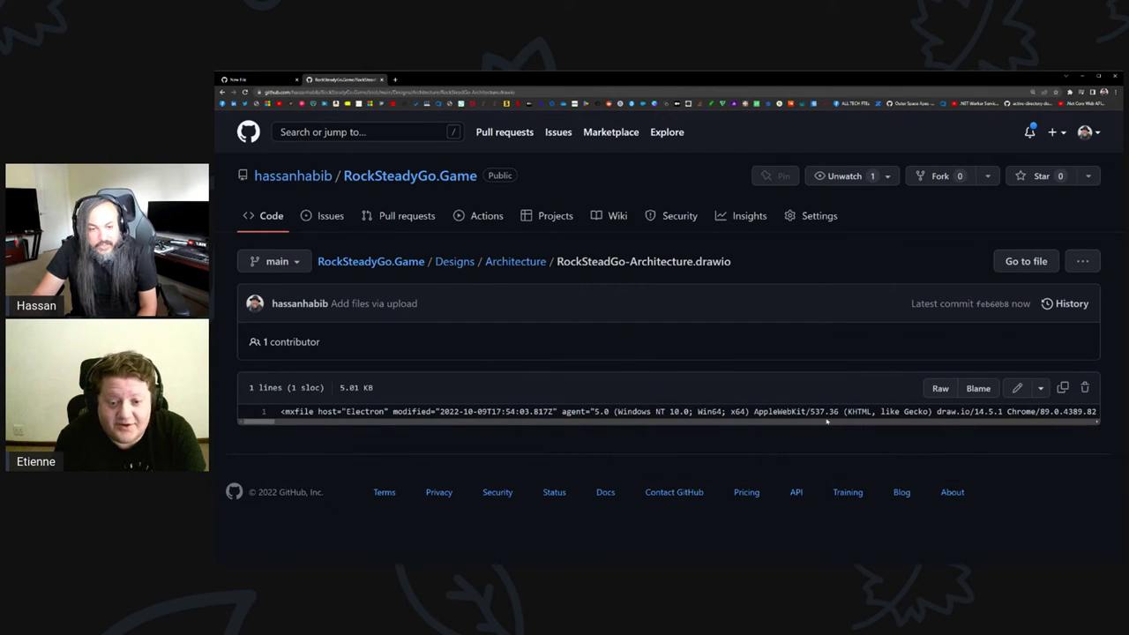
pyautogui.hscroll(10, 517, 415)
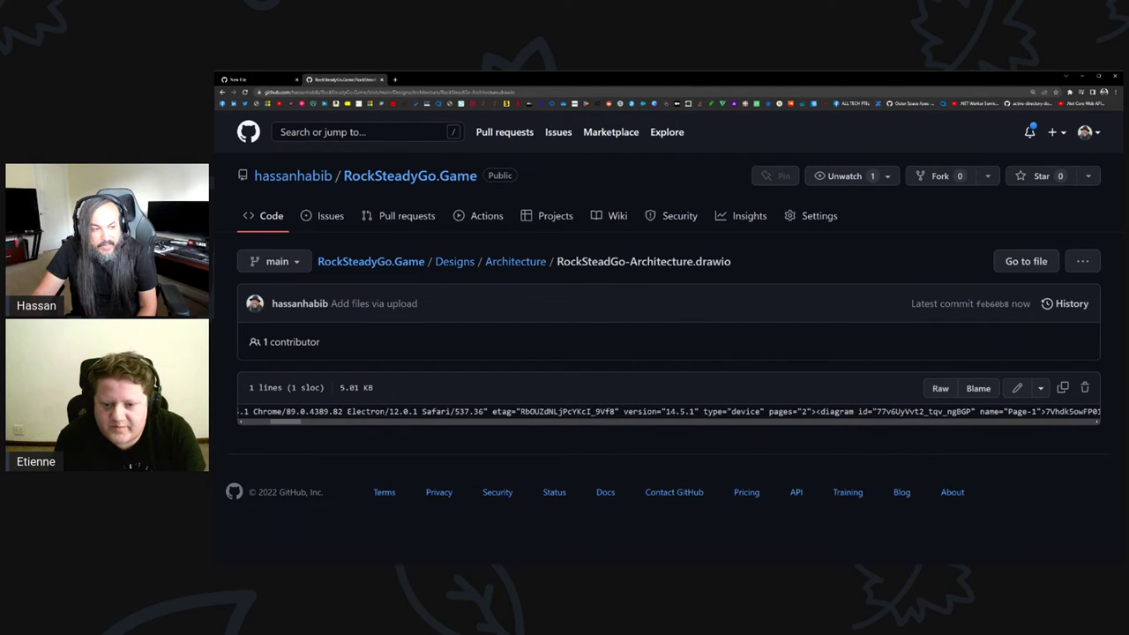
pyautogui.click(940, 390)
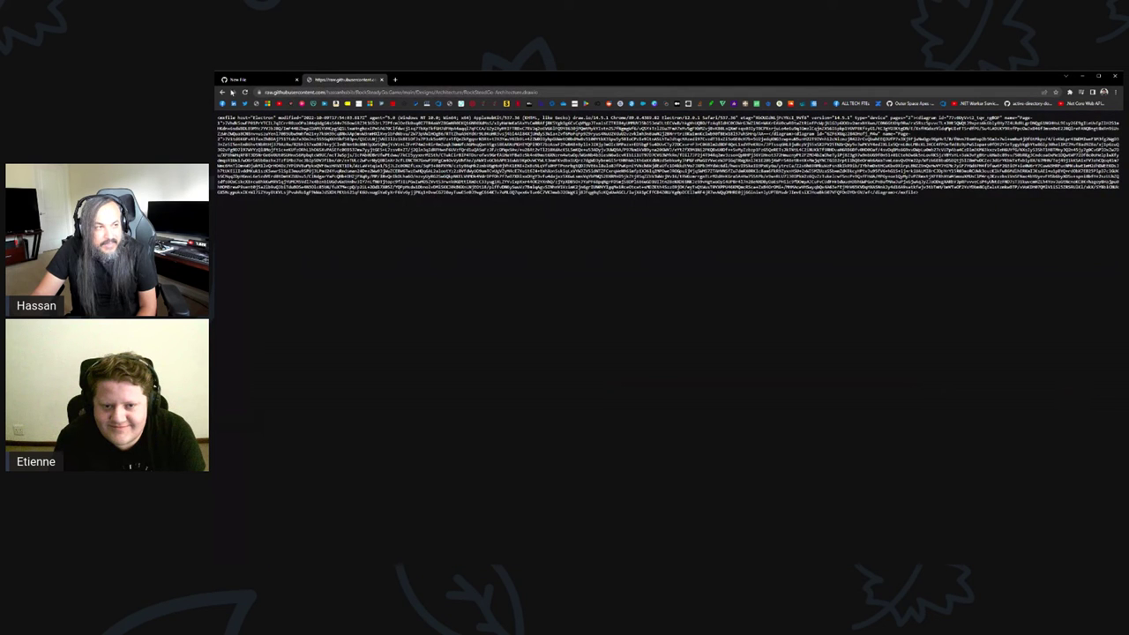
pyautogui.click(223, 92)
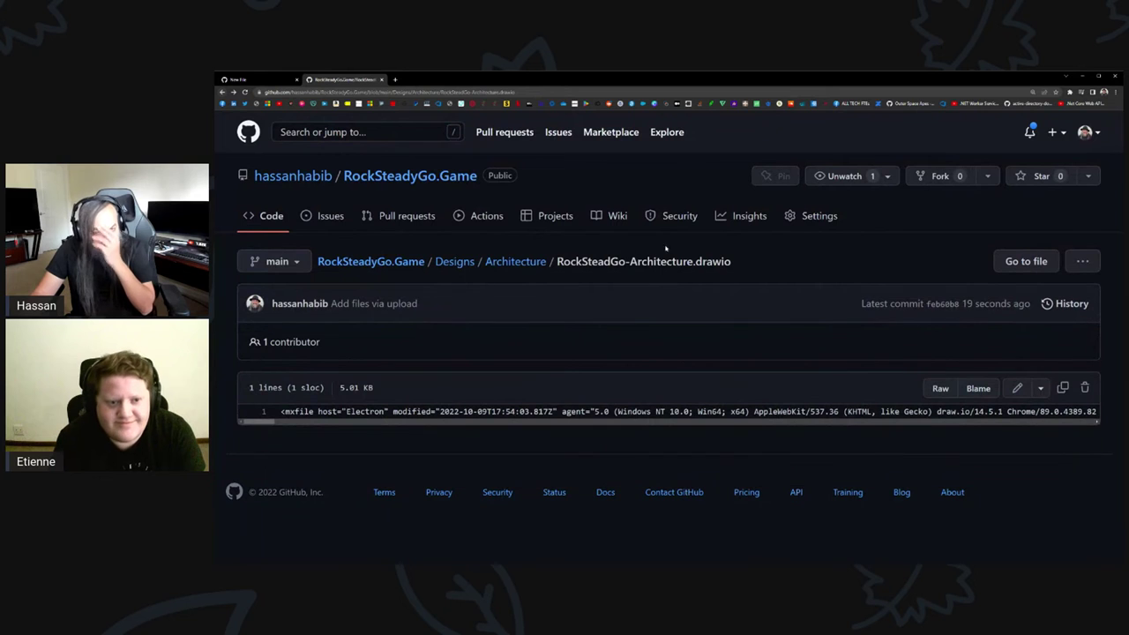
# Check the drawio file's extra options, look through the repository's file finder and return to the main repository page.
pyautogui.click(1071, 263)
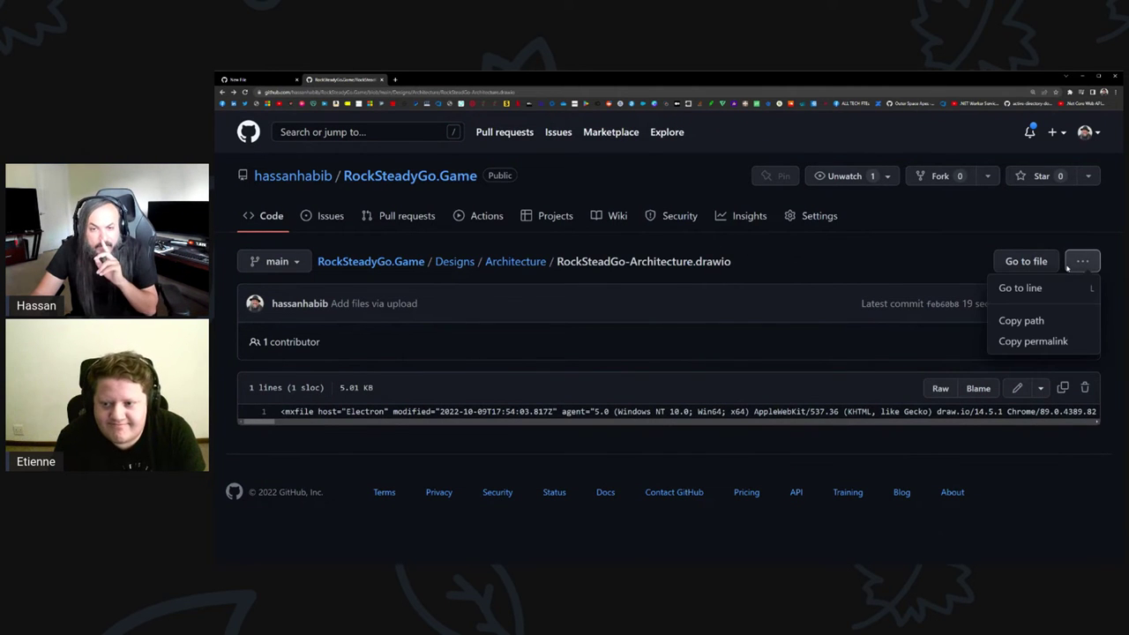
pyautogui.click(1022, 261)
pyautogui.click(1022, 261)
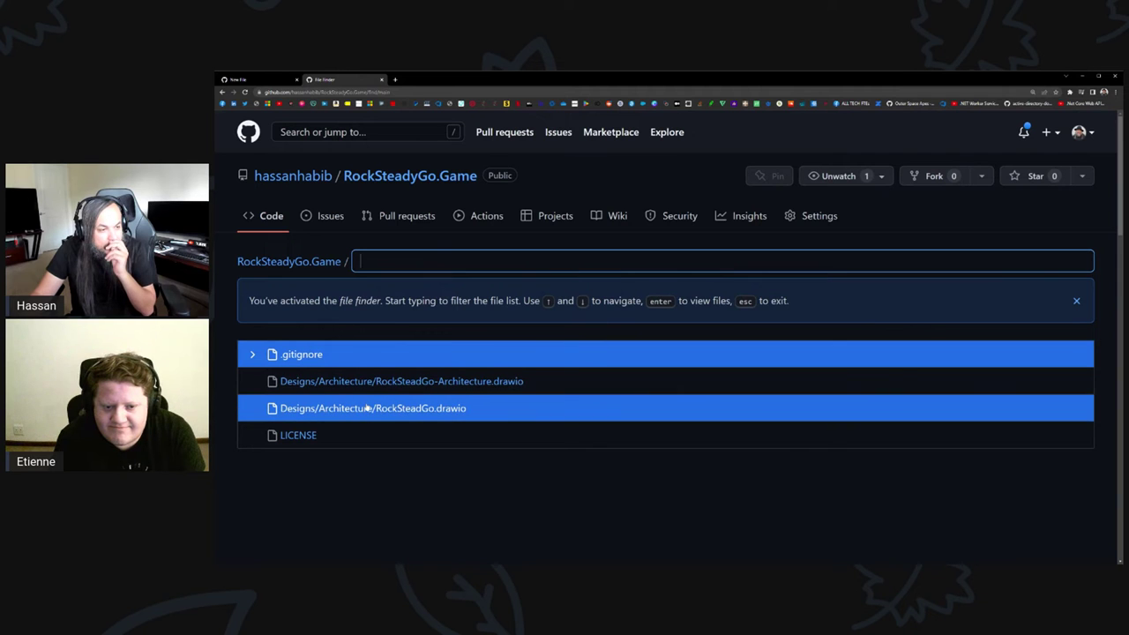
pyautogui.click(410, 177)
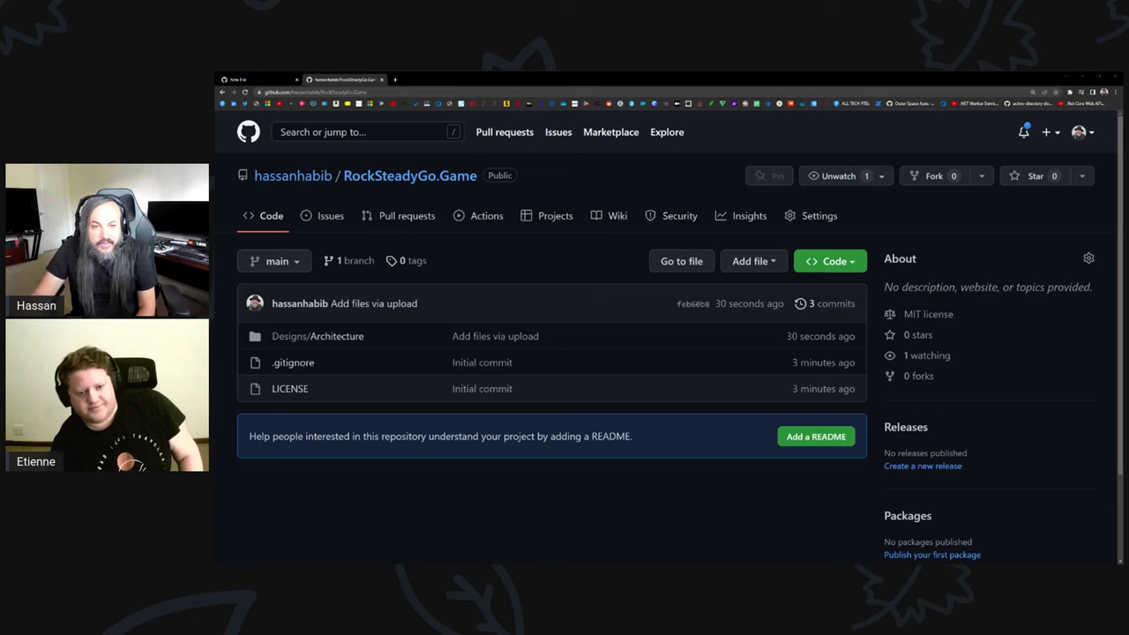
# Upload the exported image RockSteadGo-Architecture-Page-2.png into the Designs/Architecture folder and commit it directly to the main branch.
pyautogui.click(342, 336)
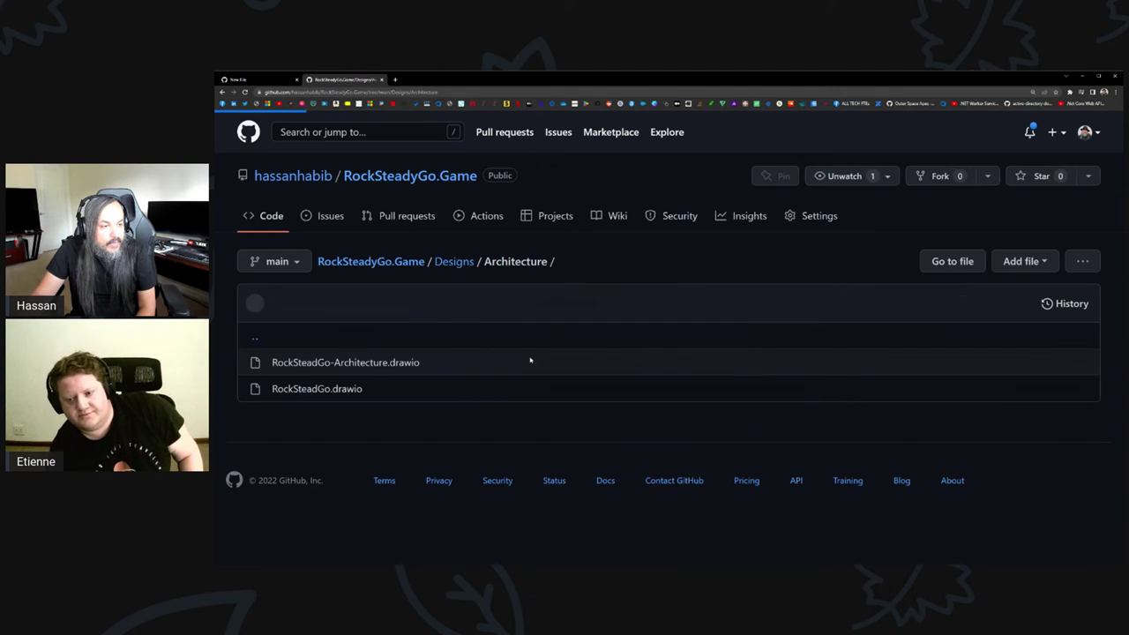
pyautogui.click(1024, 261)
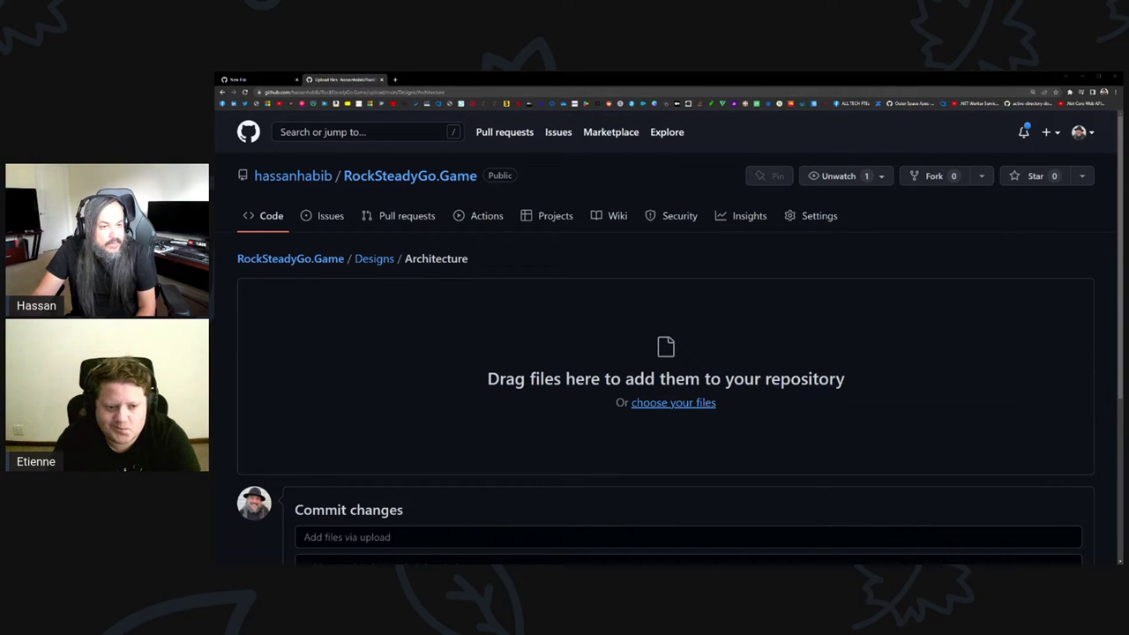
pyautogui.scroll(-5, 547, 333)
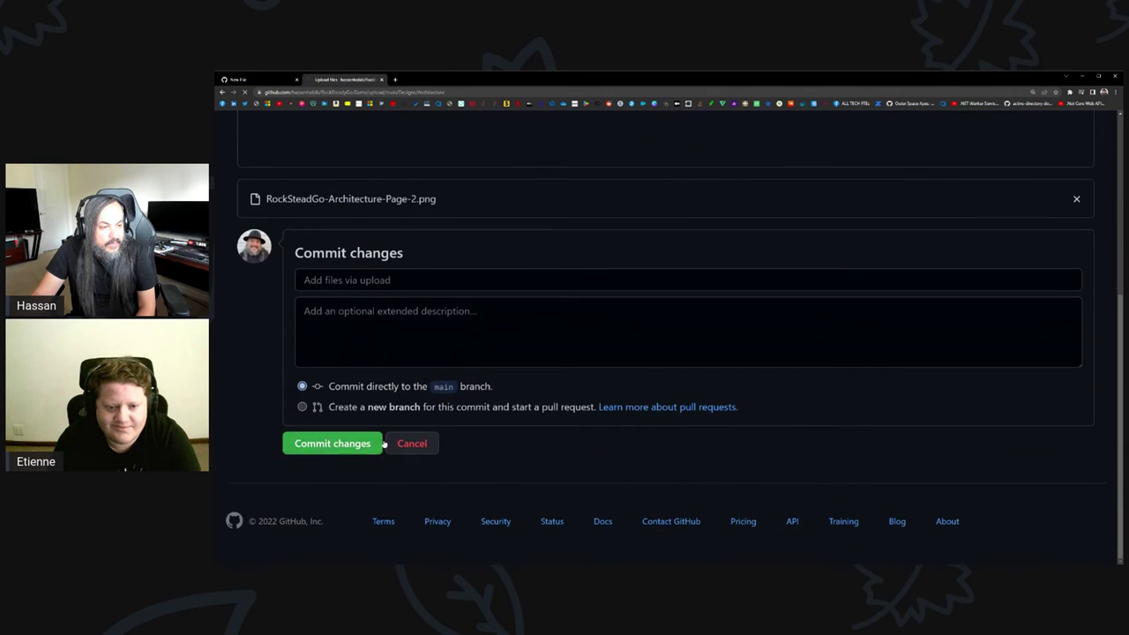
pyautogui.click(333, 441)
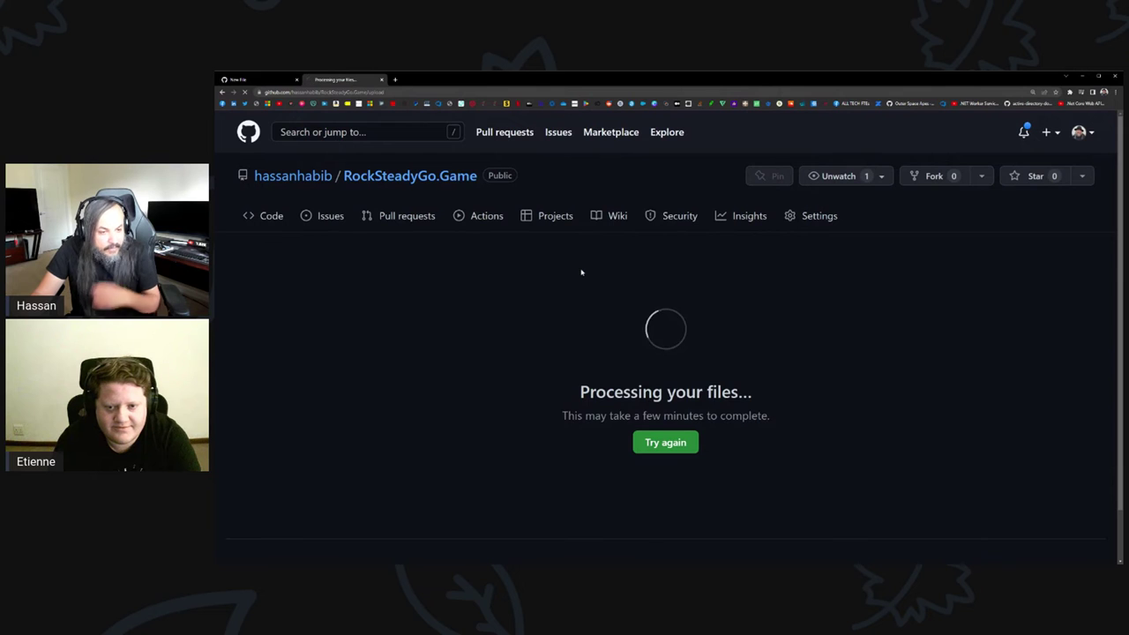
# Open RockSteadGo-Architecture-Page-2.png in the Architecture folder and examine the game components, services and brokers in the diagram.
pyautogui.click(344, 339)
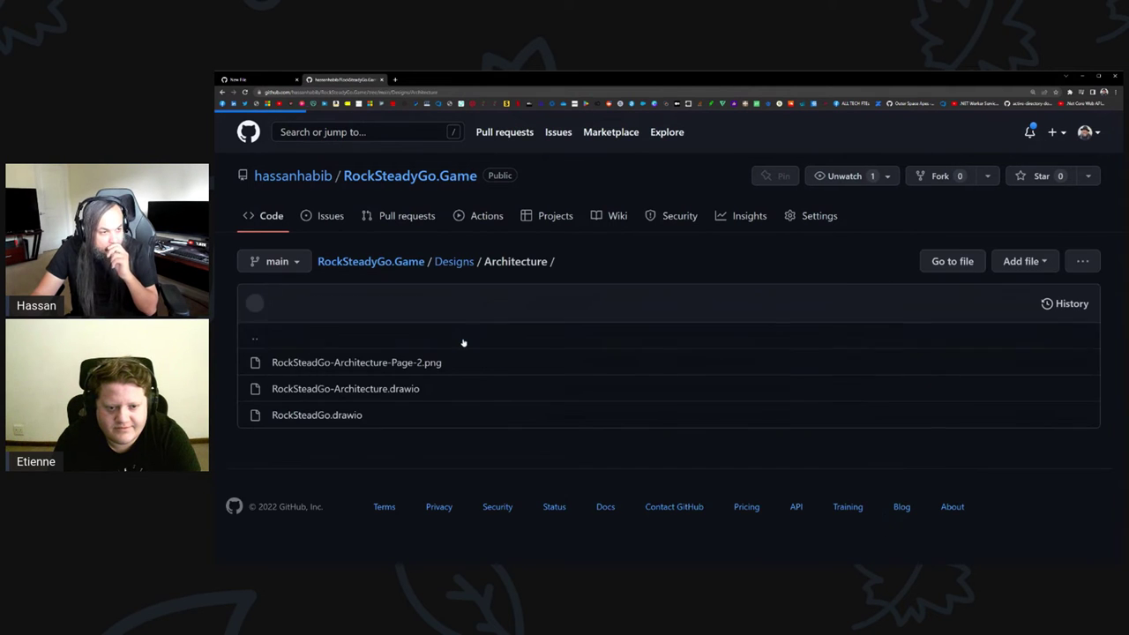
pyautogui.click(424, 361)
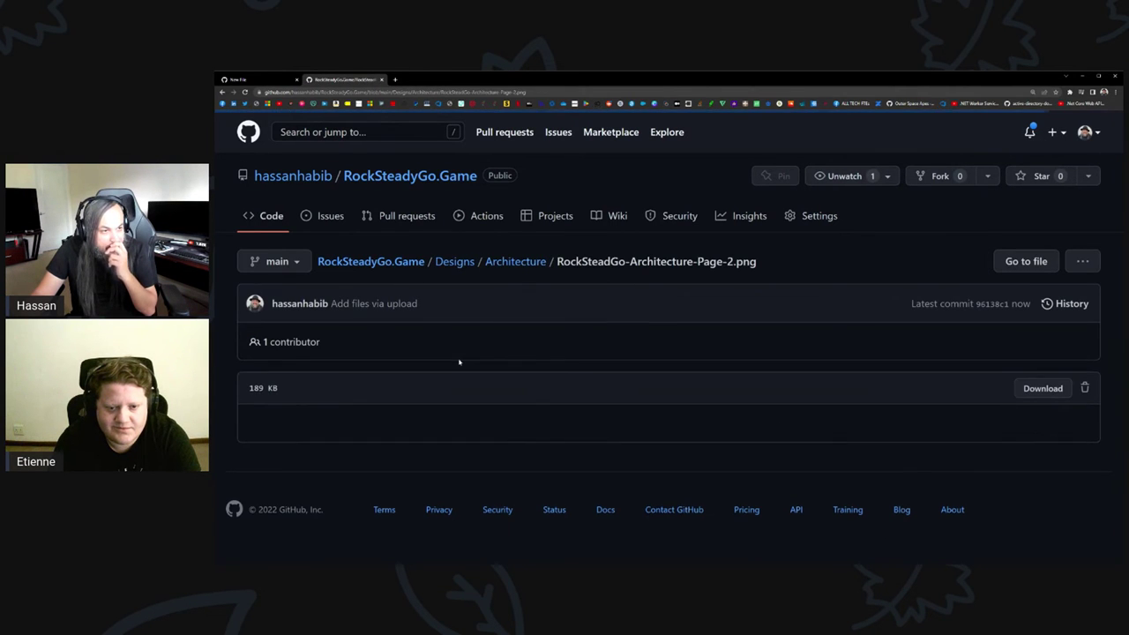
pyautogui.scroll(-2, 918, 375)
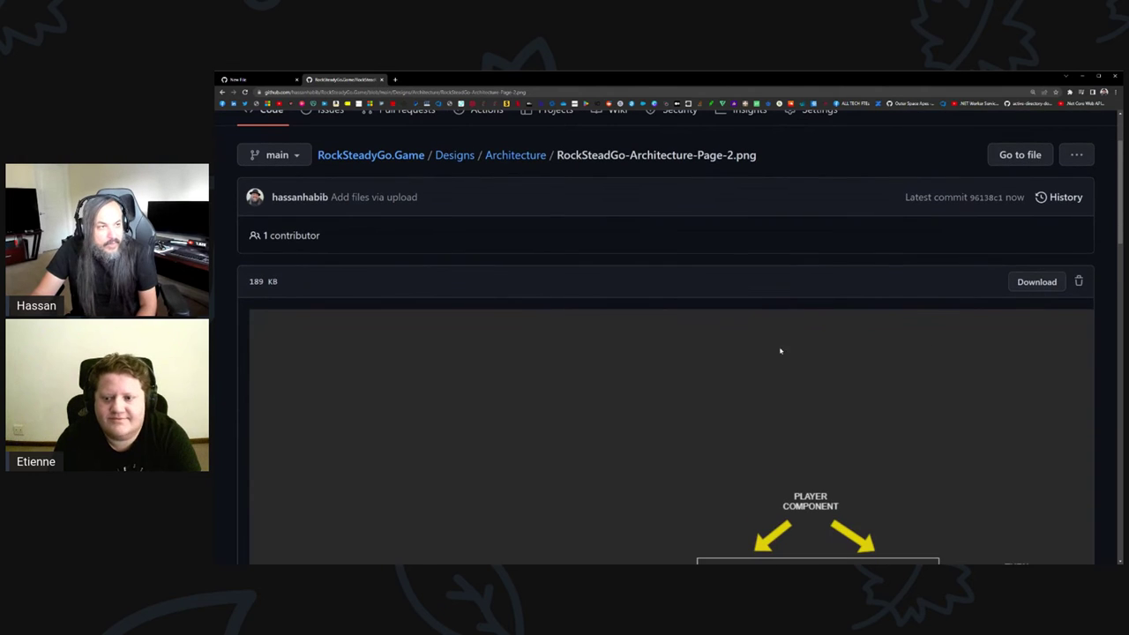
pyautogui.scroll(-1, 750, 344)
pyautogui.click(222, 91)
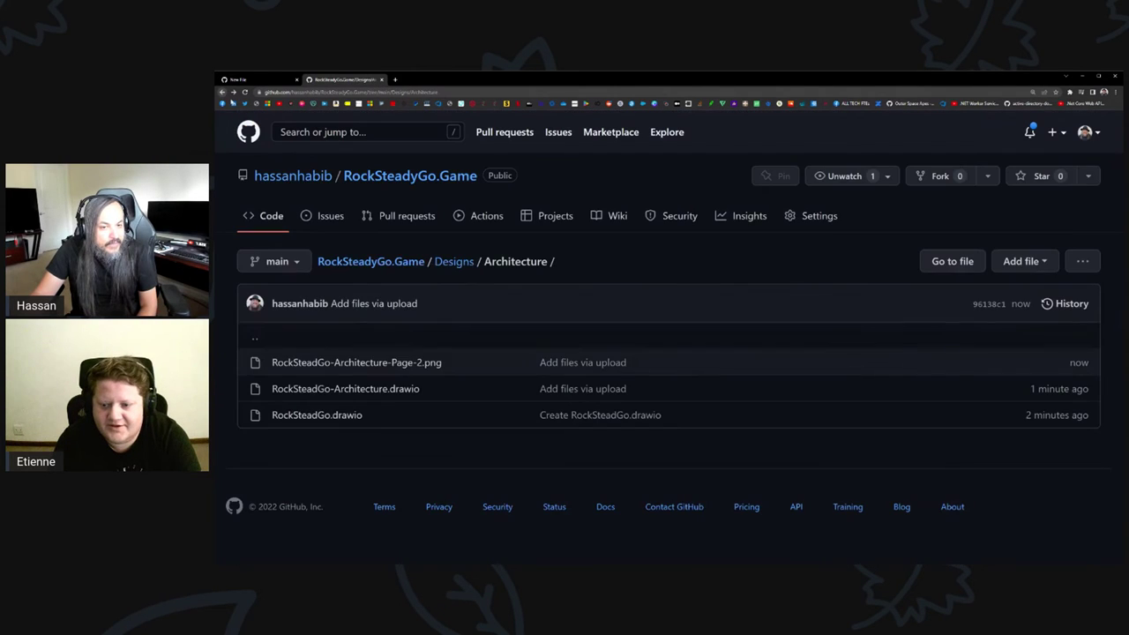
pyautogui.click(363, 363)
pyautogui.scroll(-5, 703, 352)
pyautogui.scroll(-10, 703, 352)
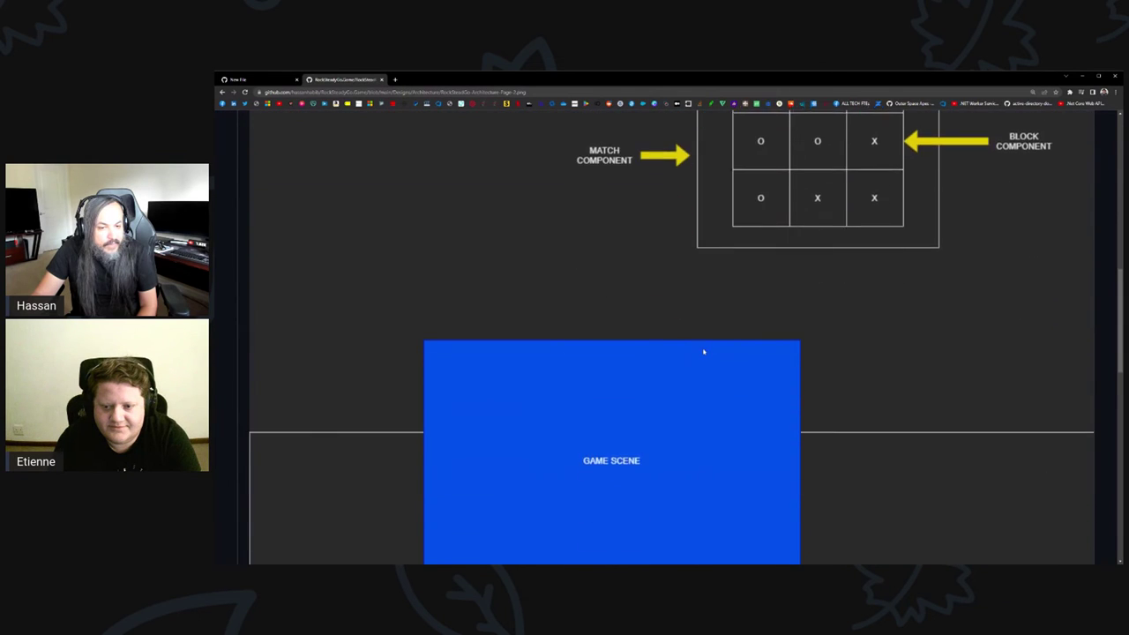
pyautogui.keyDown('ctrl'); pyautogui.scroll(-5, 652, 353); pyautogui.keyUp('ctrl')
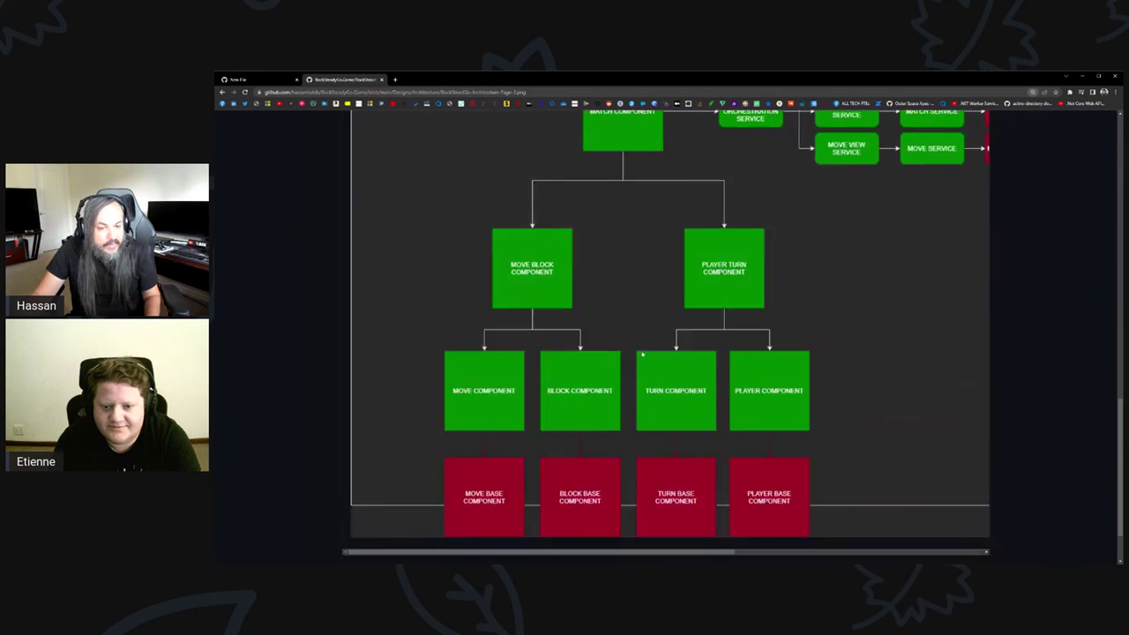
pyautogui.moveTo(639, 506); pyautogui.dragTo(743, 515)
pyautogui.scroll(3, 662, 272)
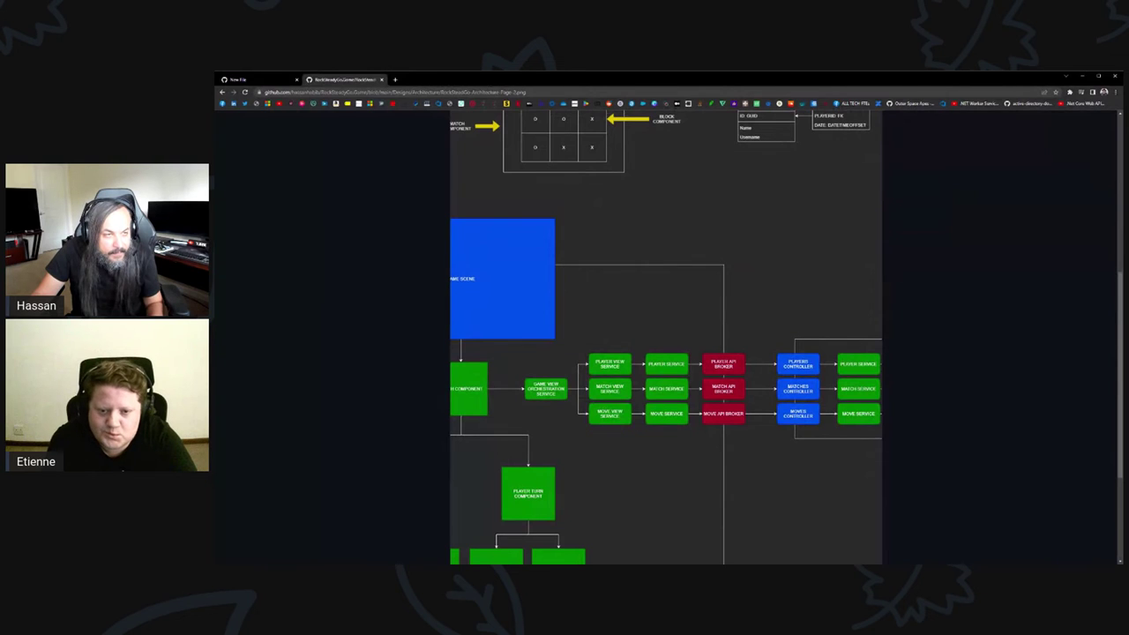
# Open the raw RockSteadGo-Architecture-Page-2.png in its own browser page, copy its address and return to the image's repository page.
pyautogui.click(437, 81)
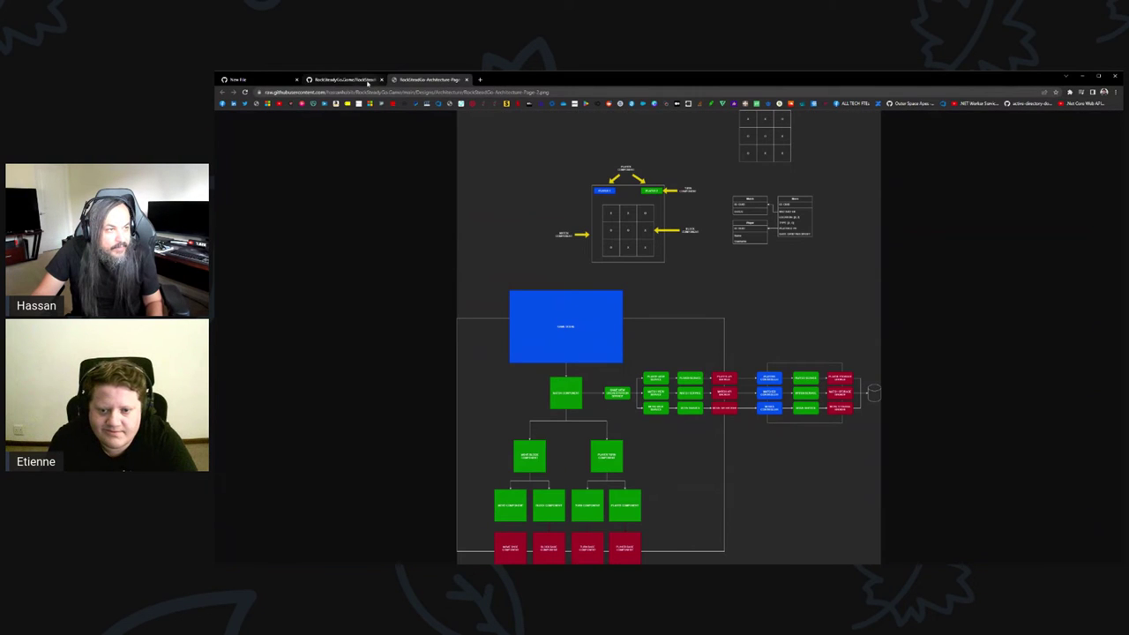
pyautogui.click(370, 92)
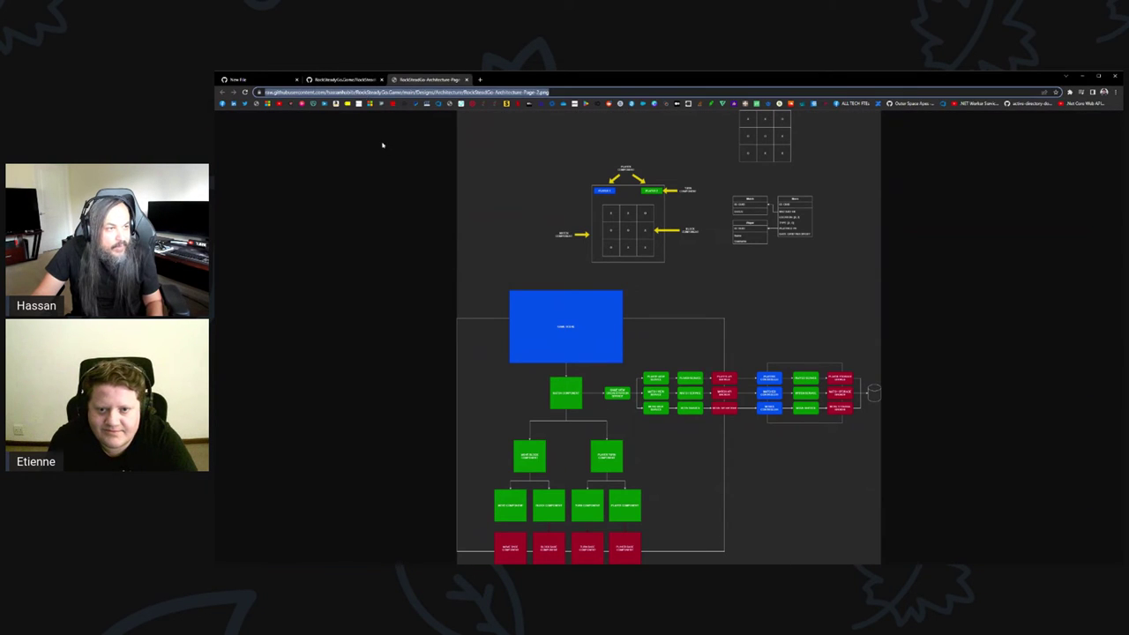
pyautogui.click(346, 80)
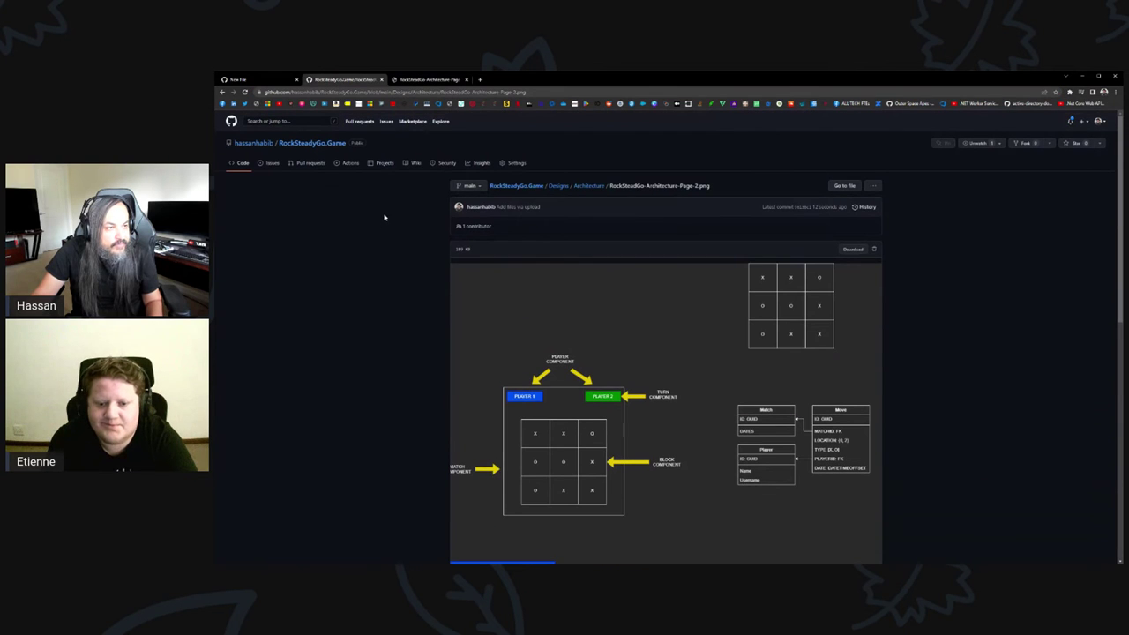
# Start a README.md for the RockSteadyGo.Game repository and add the line "## High-Level Architecture" below the title.
pyautogui.click(312, 143)
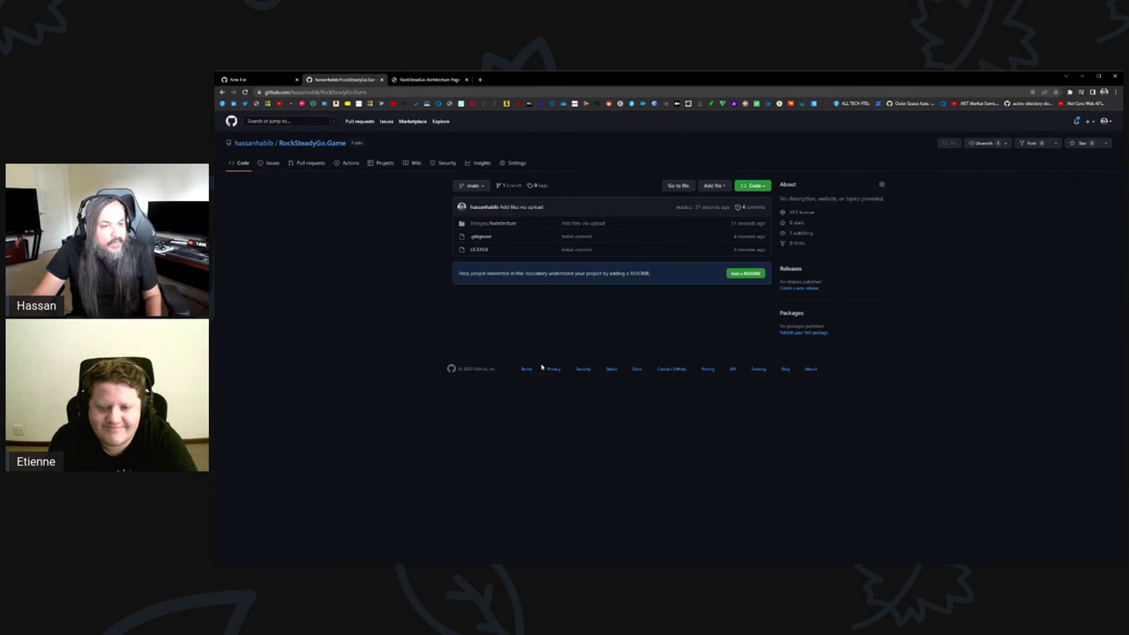
pyautogui.keyDown('ctrl'); pyautogui.scroll(5, 542, 367); pyautogui.keyUp('ctrl')
pyautogui.click(788, 398)
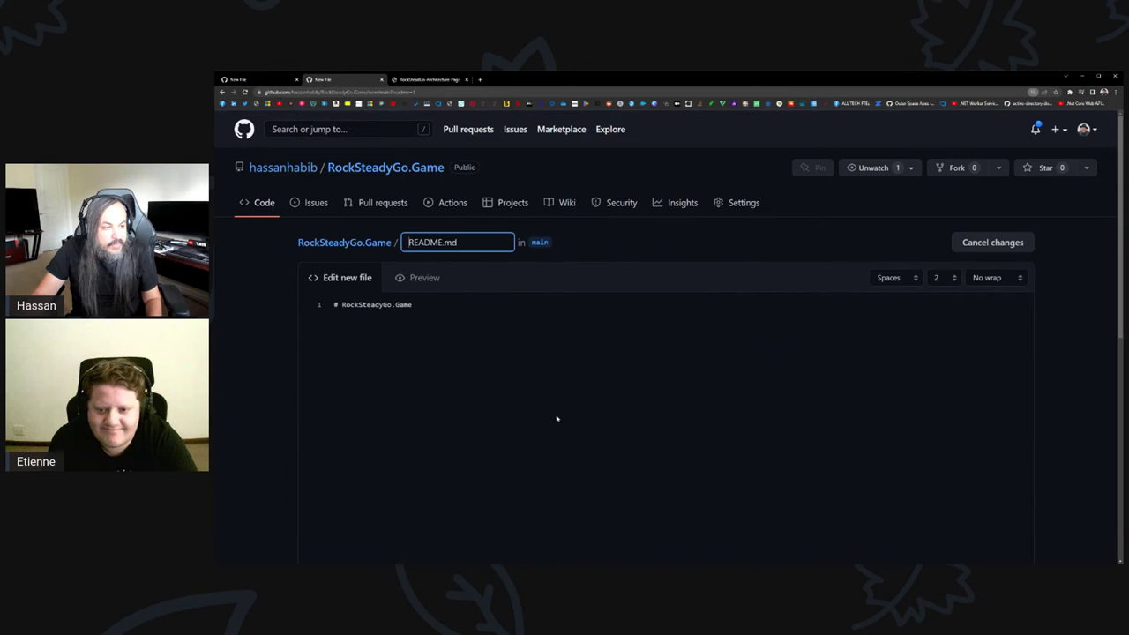
pyautogui.click(334, 305)
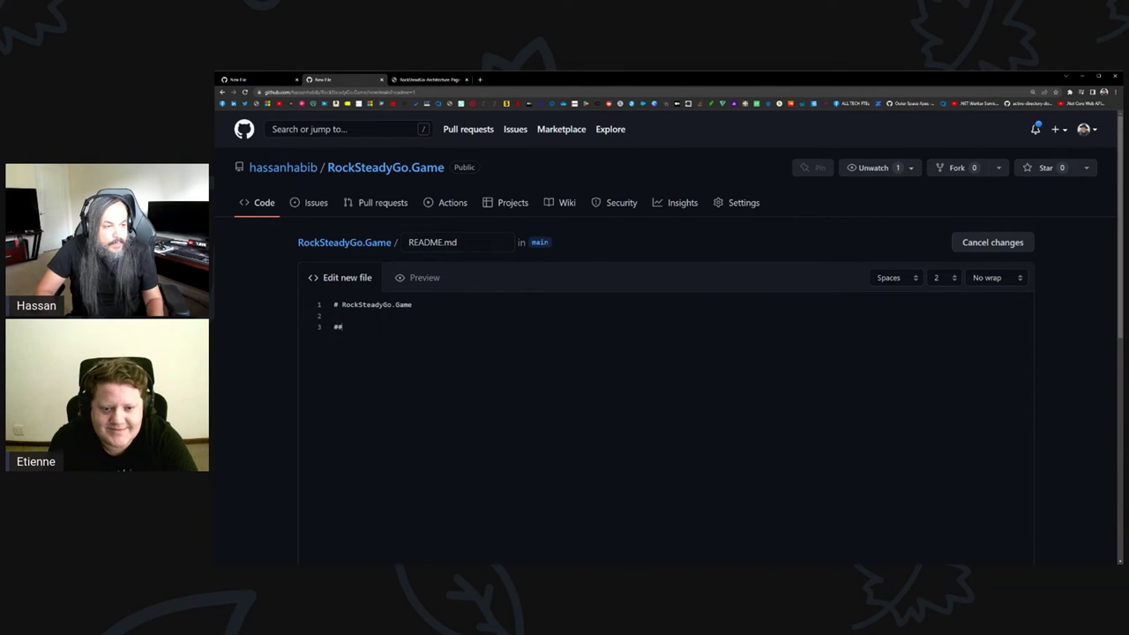
pyautogui.write('## High-Lev')
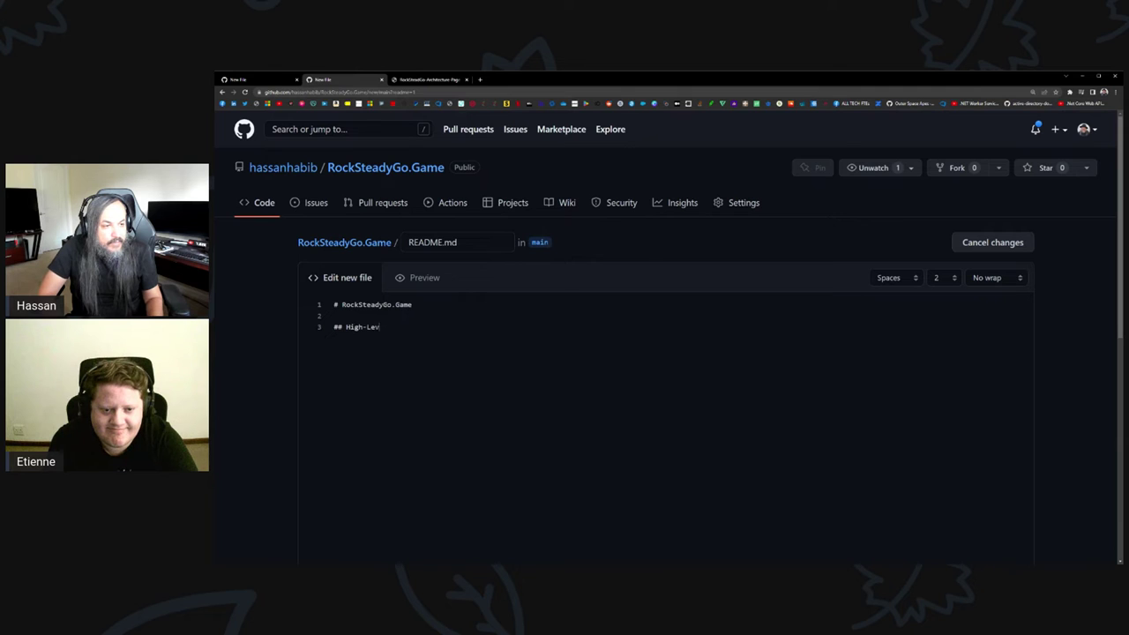
pyautogui.write('el Architecture')
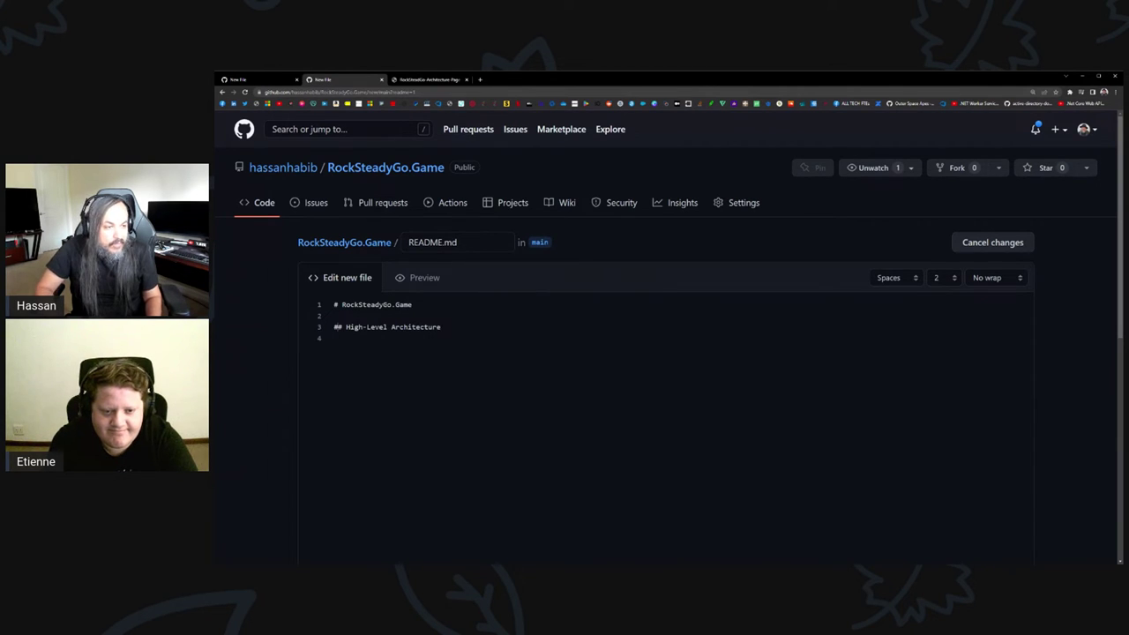
# Reword the README's second-level heading to "High/Low-Level Architecture".
pyautogui.doubleClick(355, 328)
pyautogui.write('L')
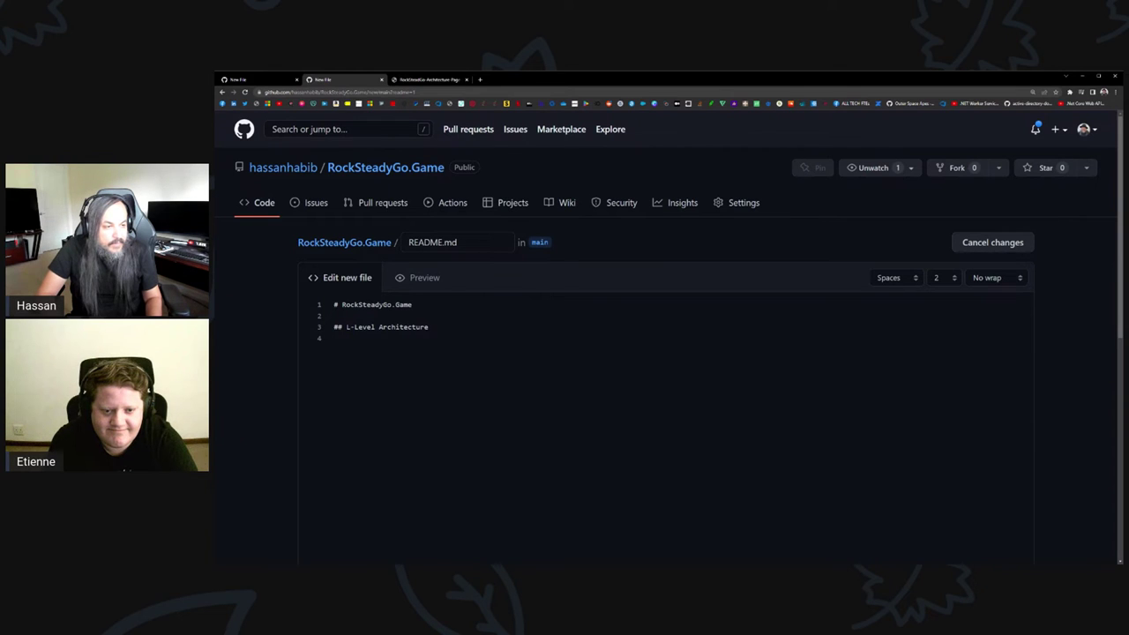
pyautogui.write('ow')
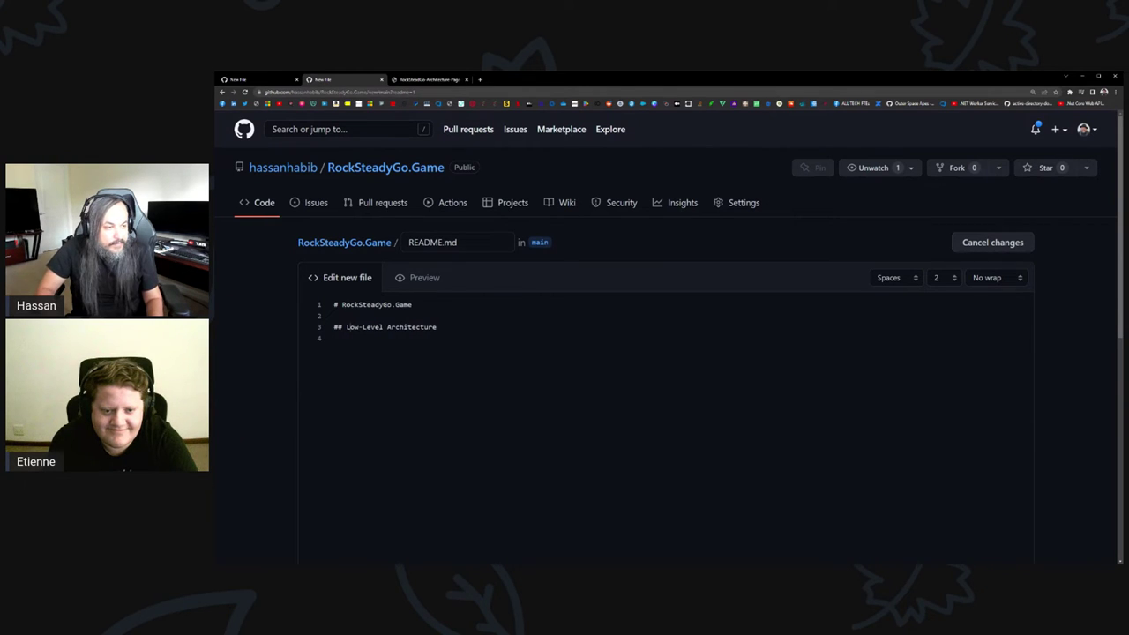
pyautogui.write('High/')
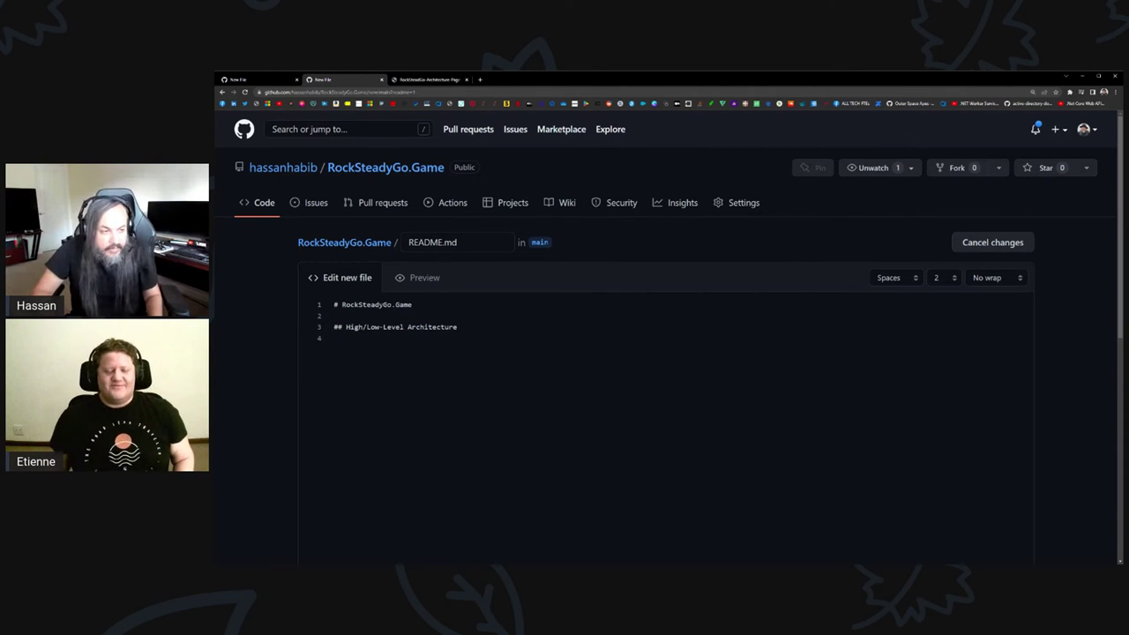
# Try to insert the raw image address in square brackets under the heading, undo it and abandon the README draft.
pyautogui.write('[]')
pyautogui.hotkey('ctrl', 'v')
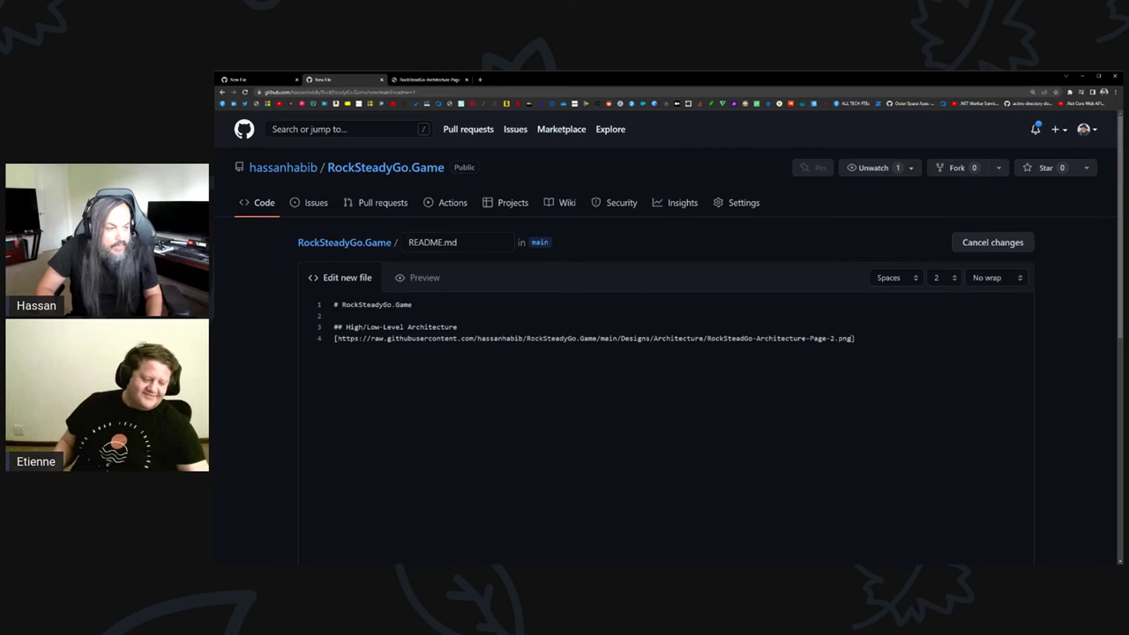
pyautogui.hotkey('ctrl', 'z')
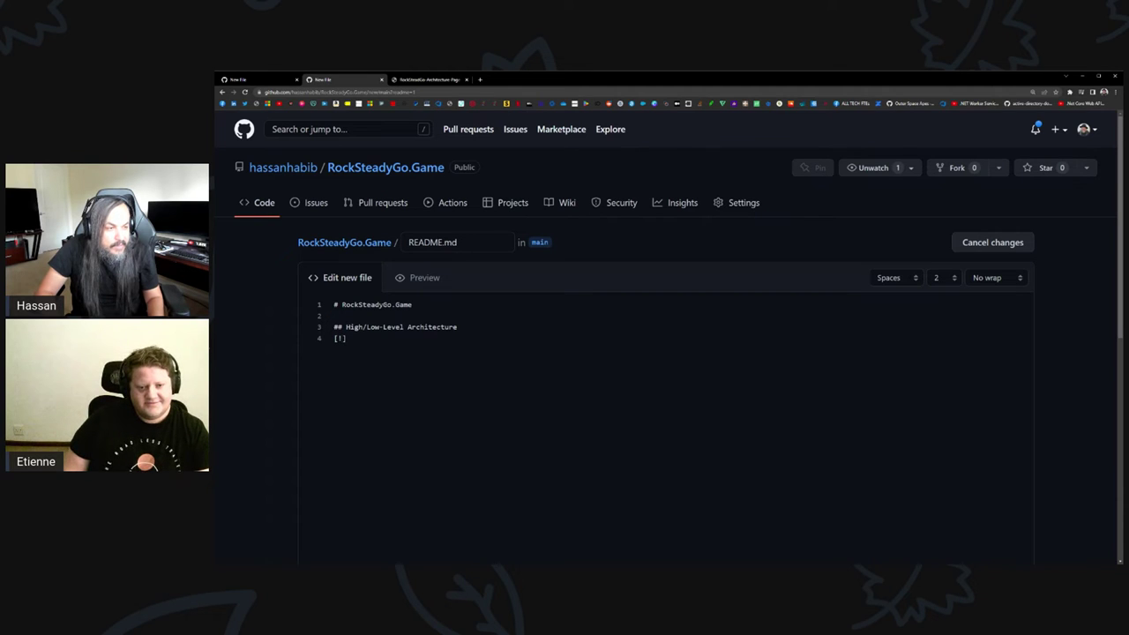
pyautogui.click(414, 171)
pyautogui.click(703, 132)
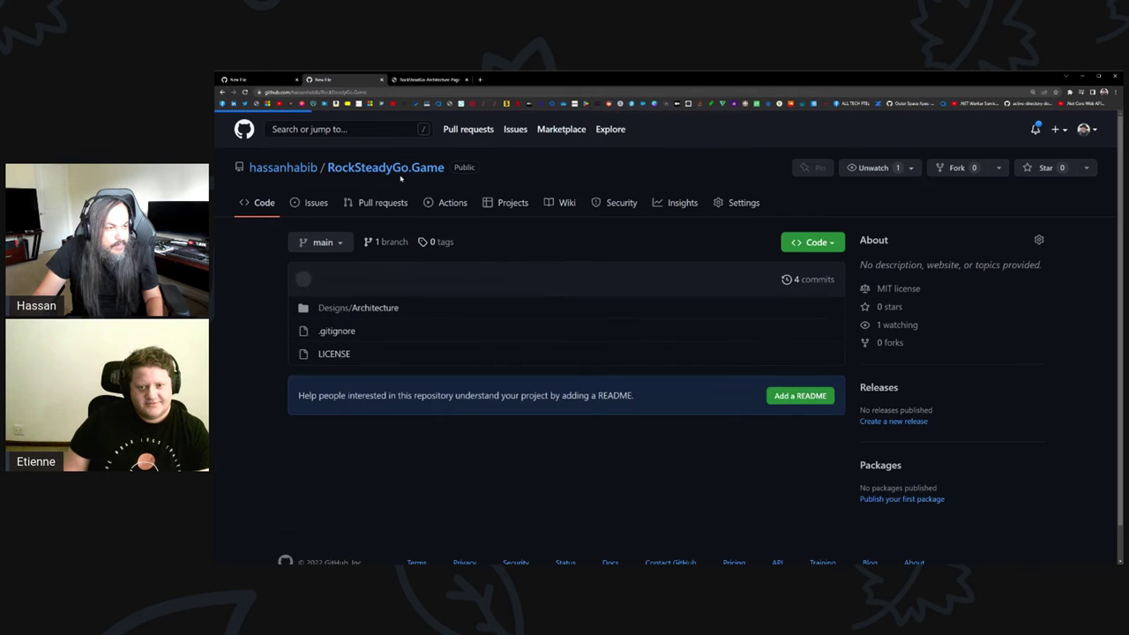
# Start a new issue in RockSteadyGo.Game, try the raw image address in its description and undo the paste.
pyautogui.click(313, 202)
pyautogui.click(1013, 242)
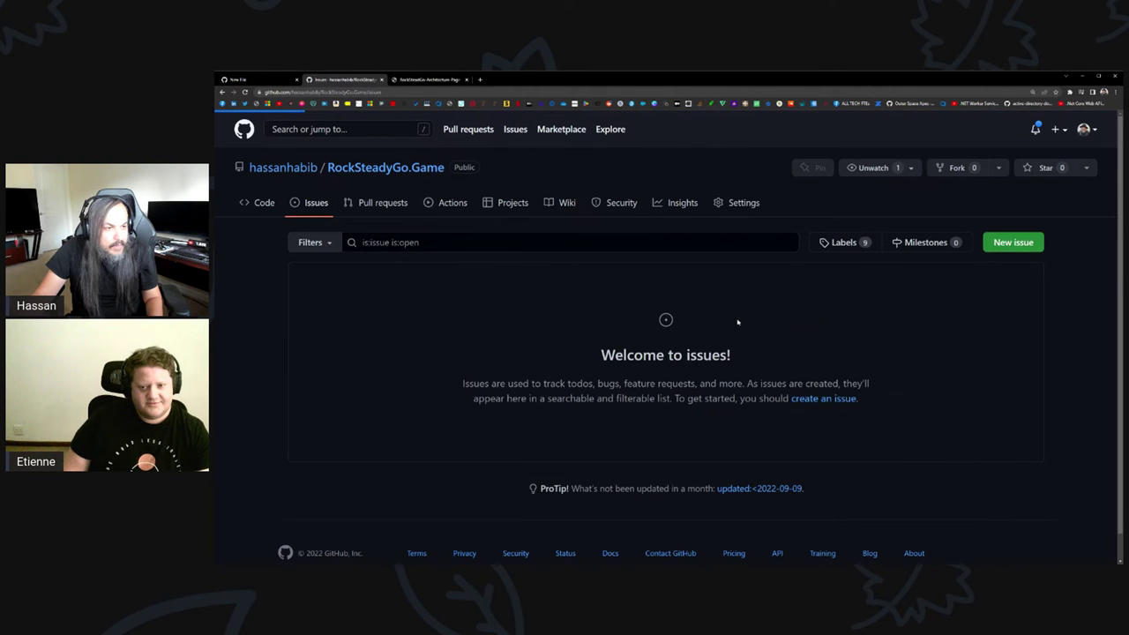
pyautogui.write('https://raw.githubusercontent.com/hassanhabib/RockSteadyGo.Game/main/Designs/Architecture/RockSteadGo-Architecture-Page-2.png')
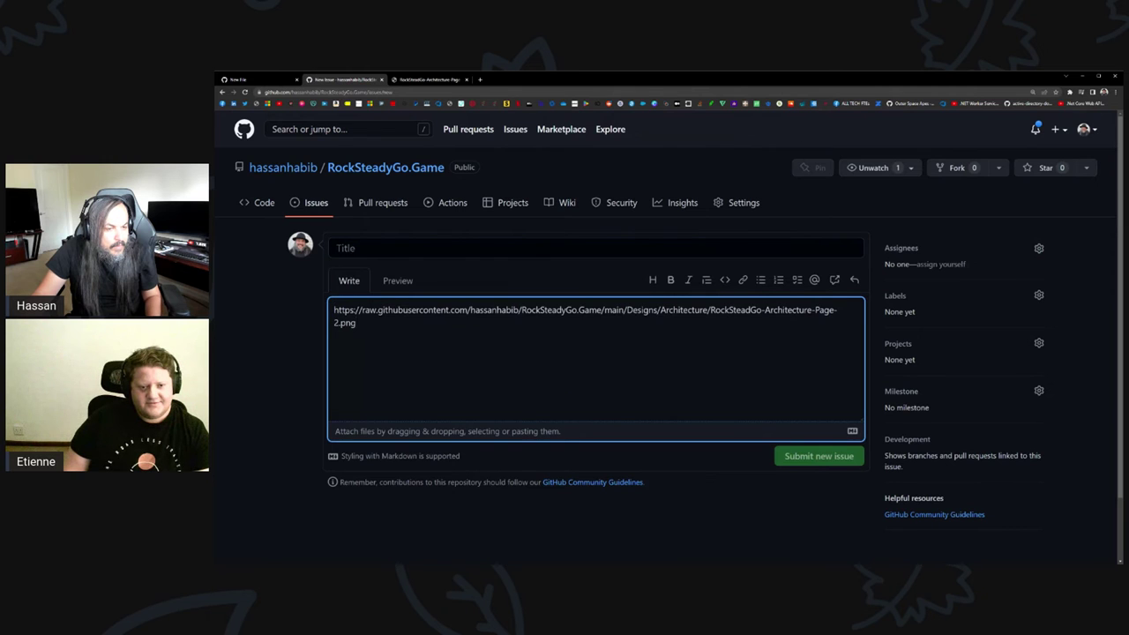
pyautogui.hotkey('ctrl', 'z')
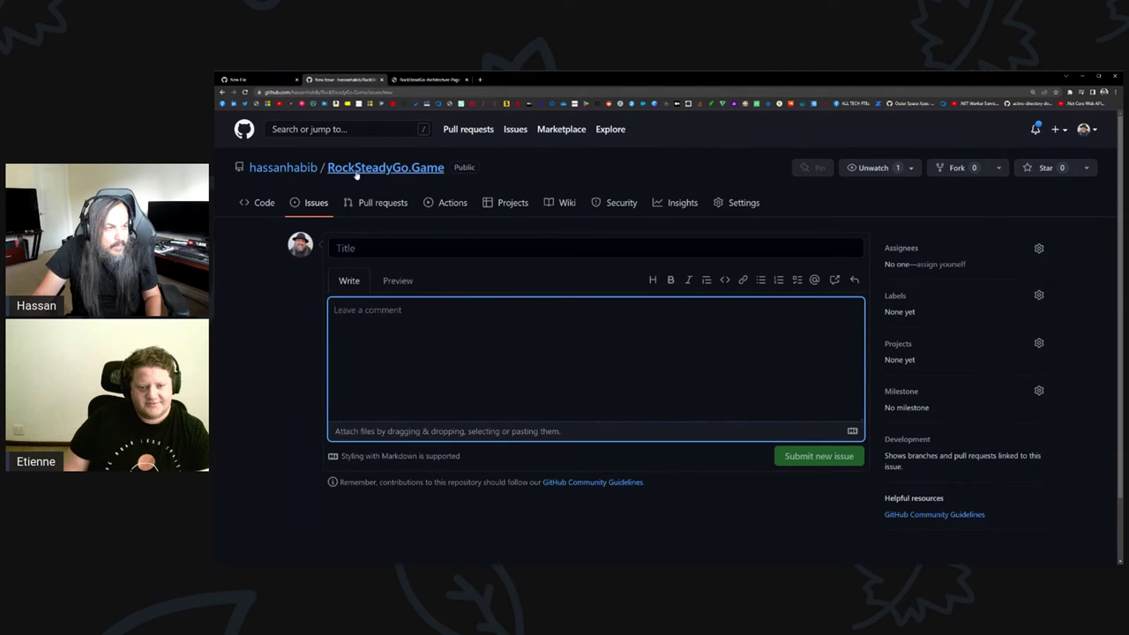
# Open the pull request "CODE RUB: v2 services processings.md clean version" in The-Standard repository and go to its comment area.
pyautogui.middleClick(282, 168)
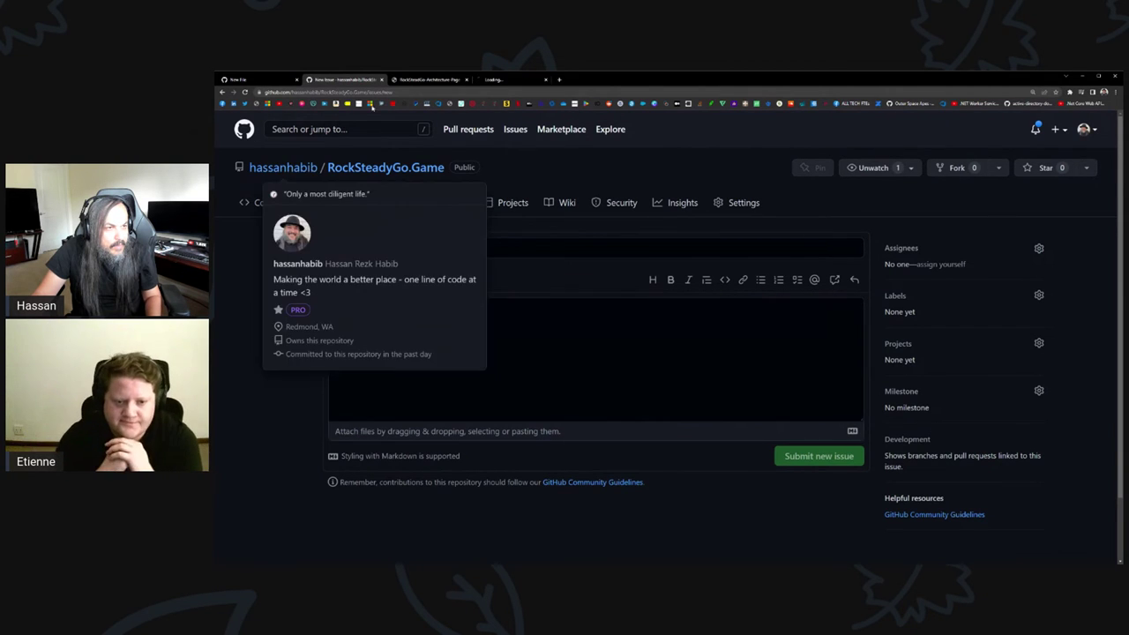
pyautogui.click(499, 81)
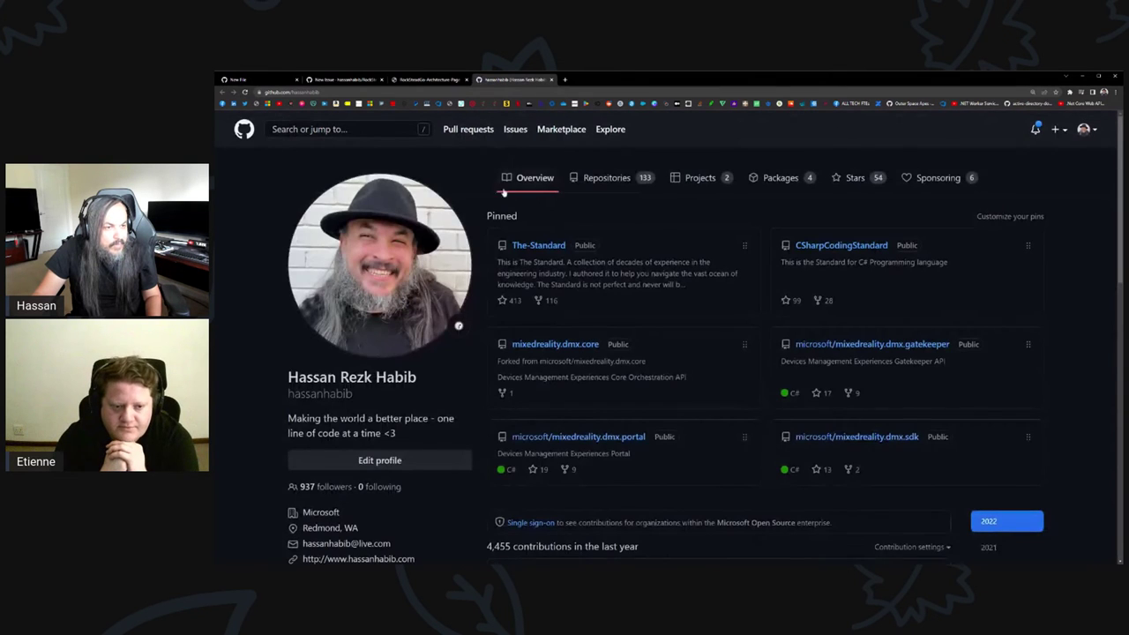
pyautogui.click(539, 245)
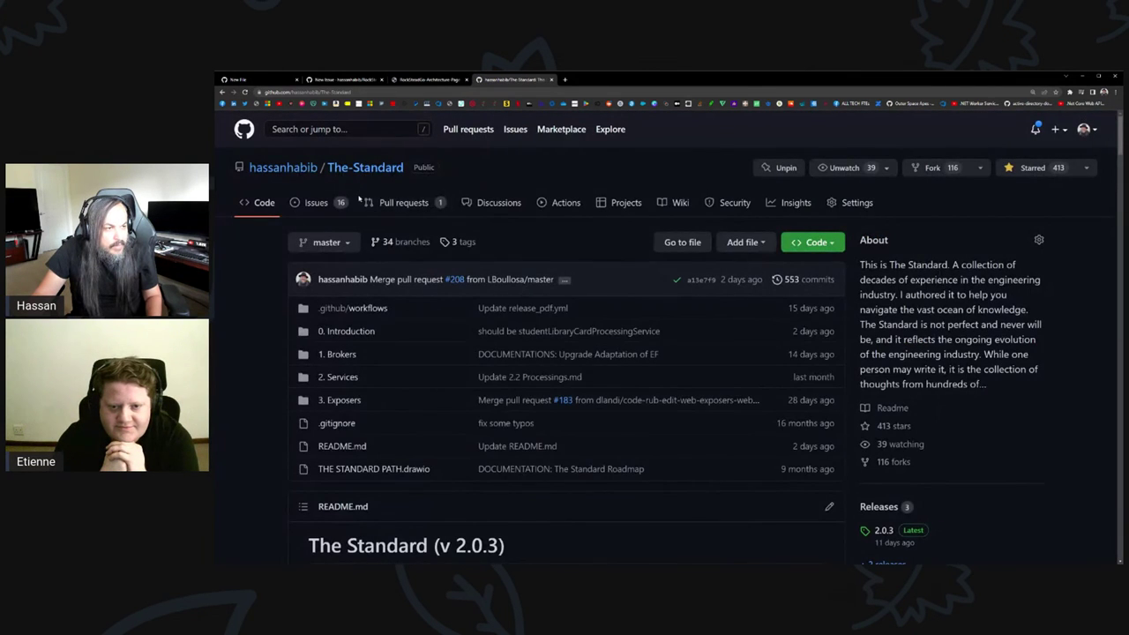
pyautogui.click(402, 203)
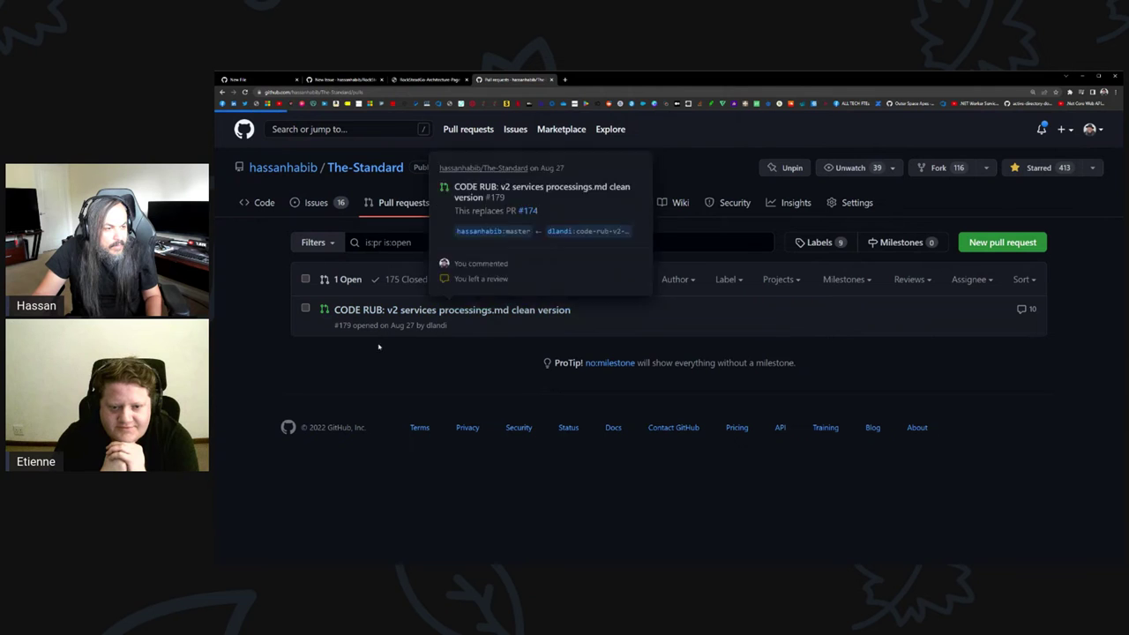
pyautogui.click(452, 309)
pyautogui.scroll(-10, 565, 353)
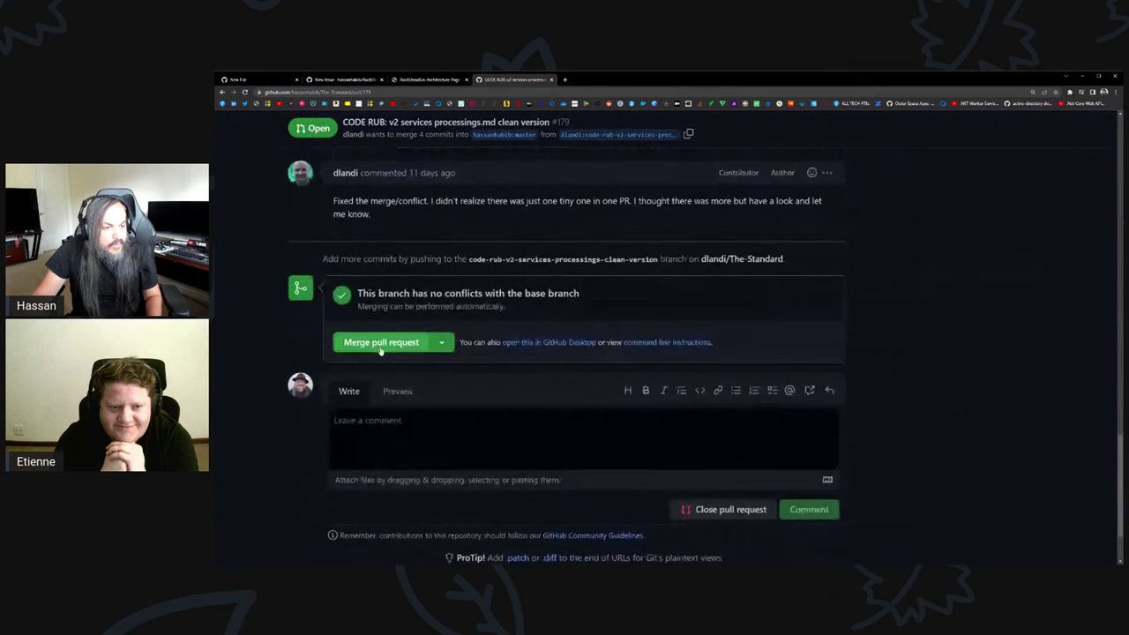
# Try the raw image address in the pull request's comment, copy it again and clear the unsent comment.
pyautogui.click(583, 344)
pyautogui.write('https://raw.githubusercontent.com/hassanhabib/RockSteadyGo.Game/main/Designs/Architecture/RockSteadGo-Architecture-Page-2.png')
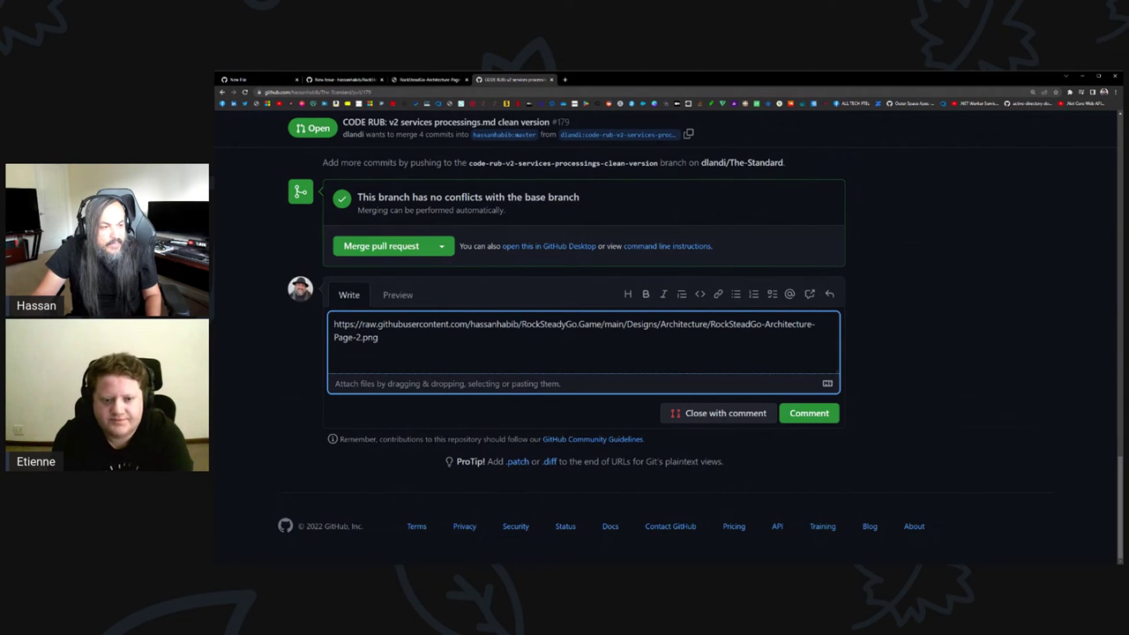
pyautogui.hotkey('ctrl', 'a')
pyautogui.hotkey('ctrl', 'c')
pyautogui.press('BackSpace')
pyautogui.scroll(1, 306, 303)
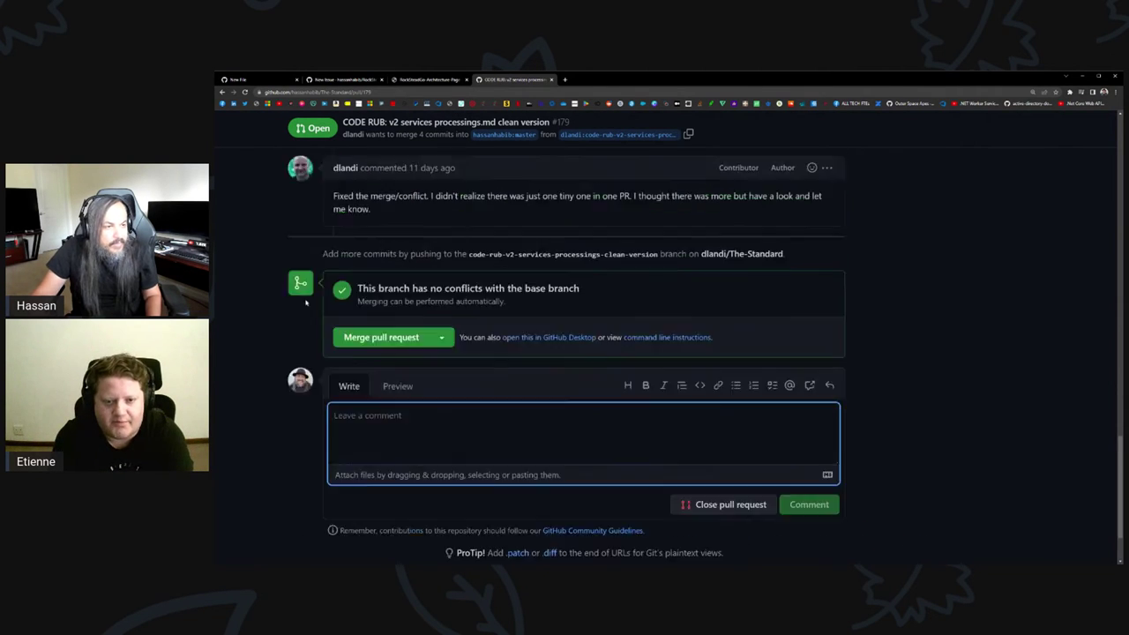
pyautogui.scroll(15, 306, 303)
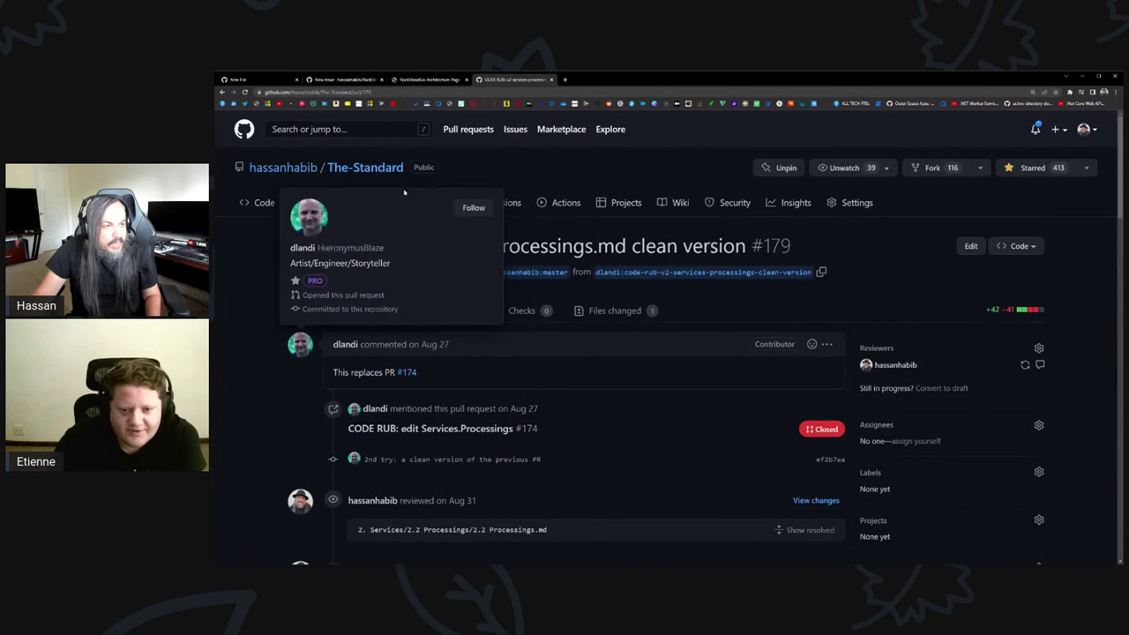
# Open the issue "DOCUMENTATION: Add FAQ for each chapter", try the raw image address in its comment and undo the paste.
pyautogui.click(316, 202)
pyautogui.scroll(-1, 530, 339)
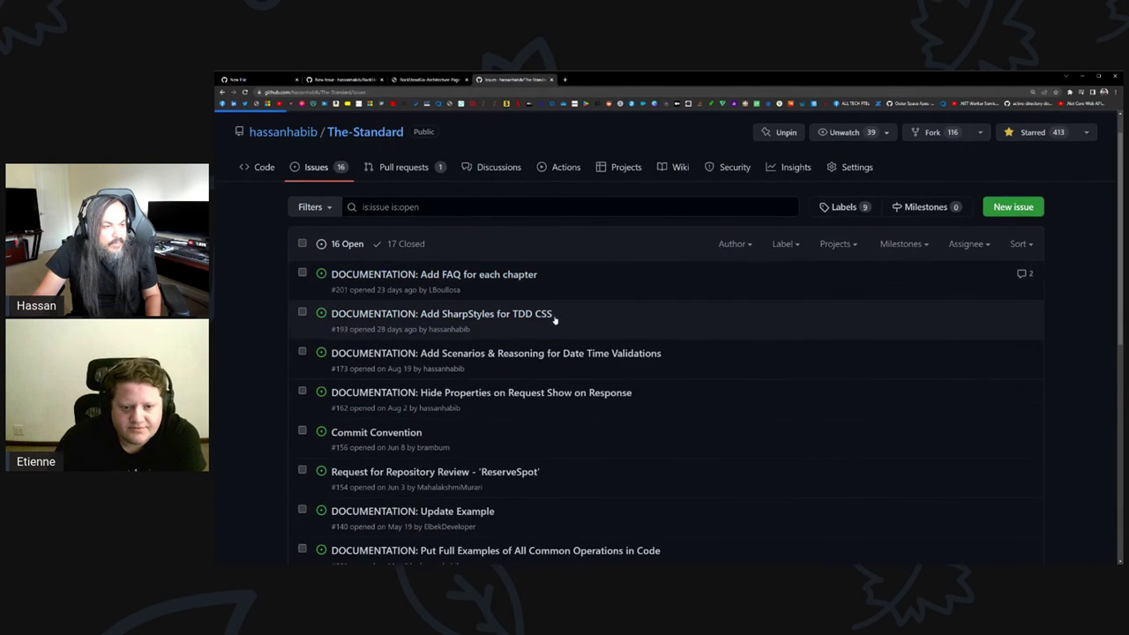
pyautogui.click(434, 274)
pyautogui.scroll(-10, 574, 353)
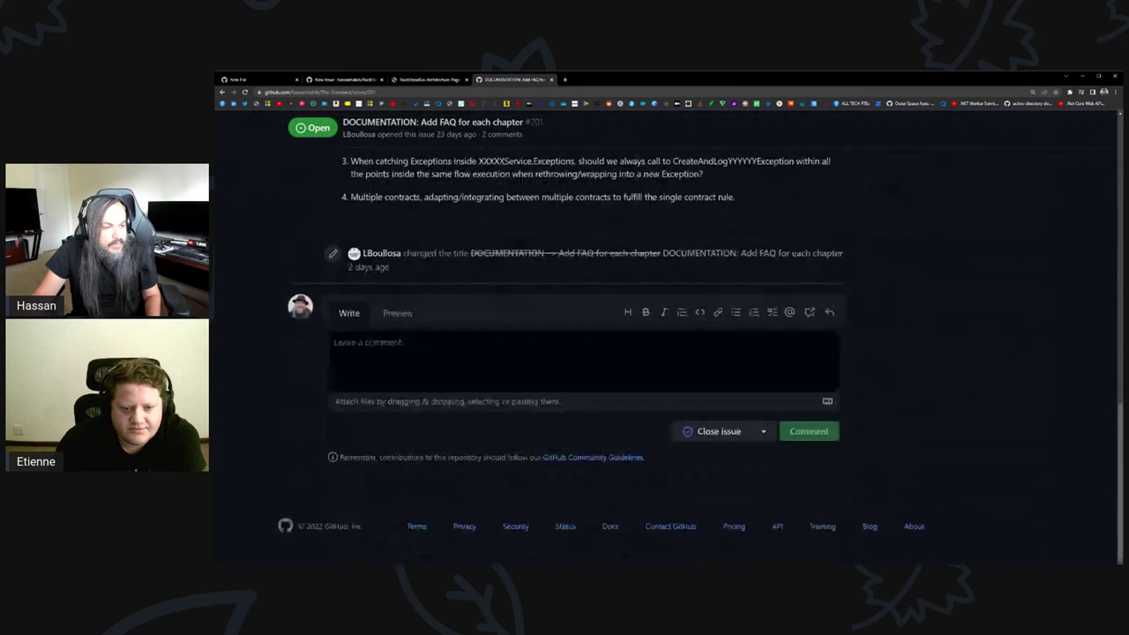
pyautogui.click(582, 353)
pyautogui.hotkey('ctrl', 'v')
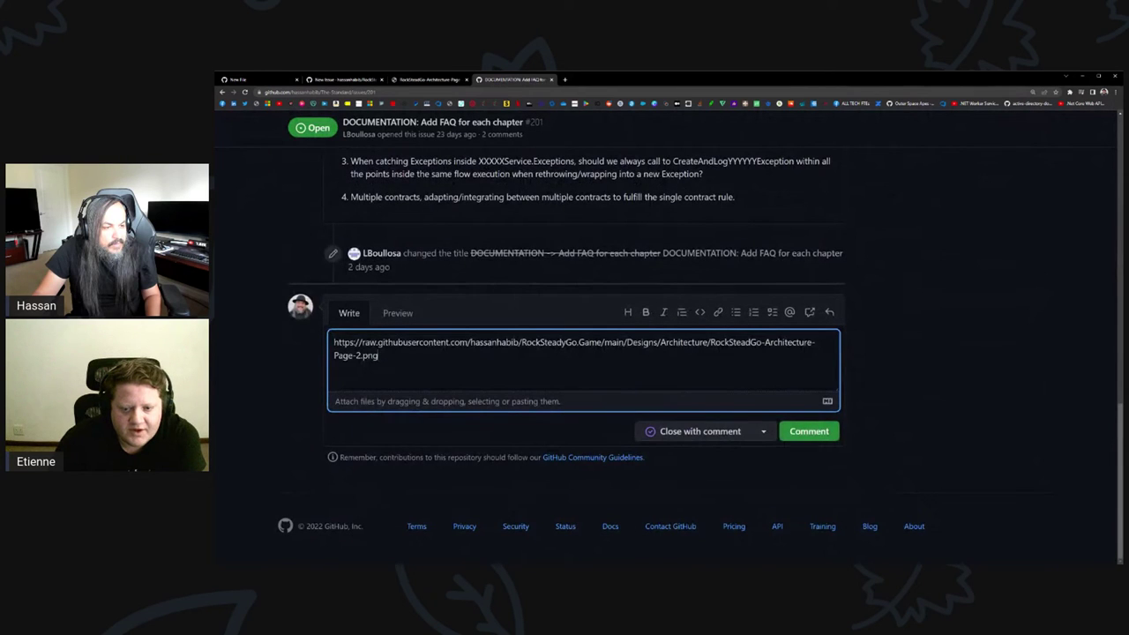
pyautogui.hotkey('ctrl', 'z')
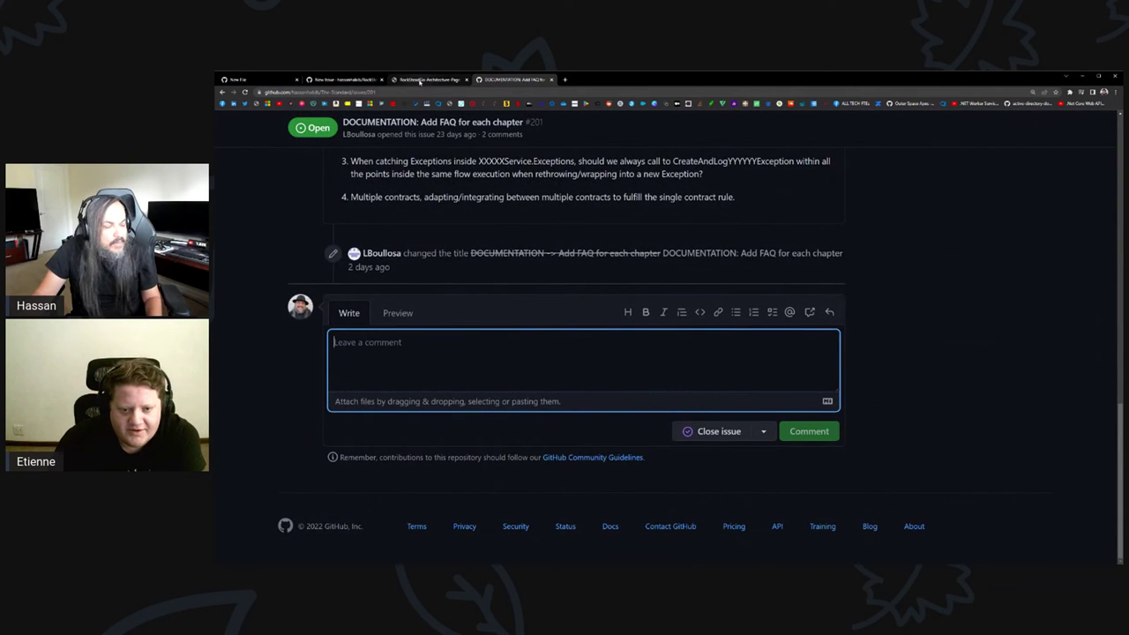
# Return to the main page of the RockSteadyGo.Game repository and start a new README.md file.
pyautogui.click(420, 80)
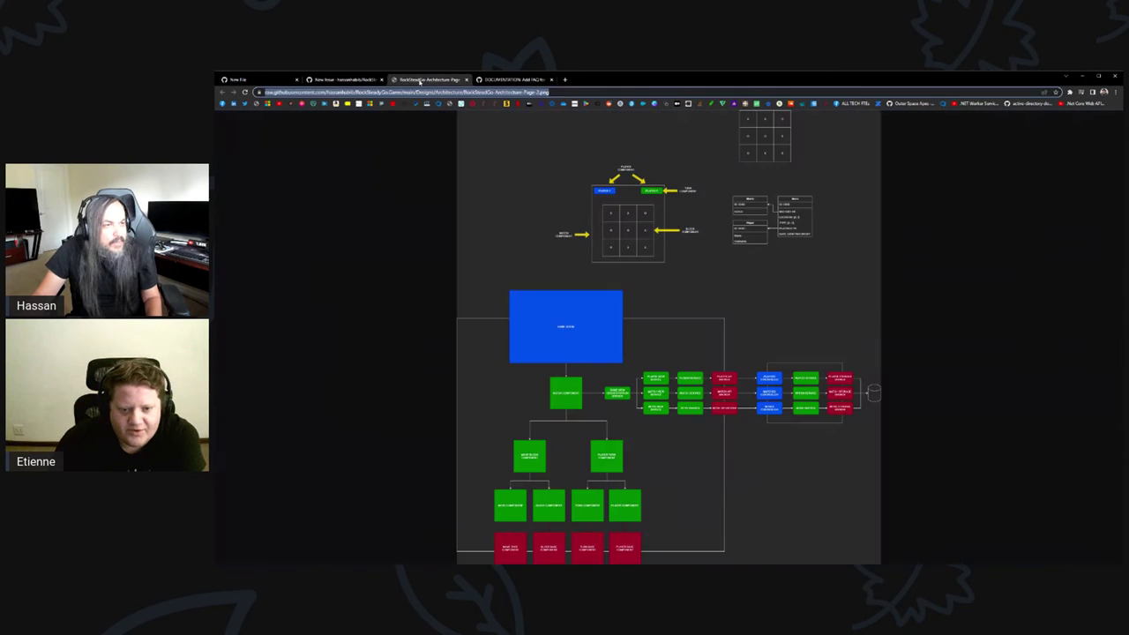
pyautogui.click(341, 80)
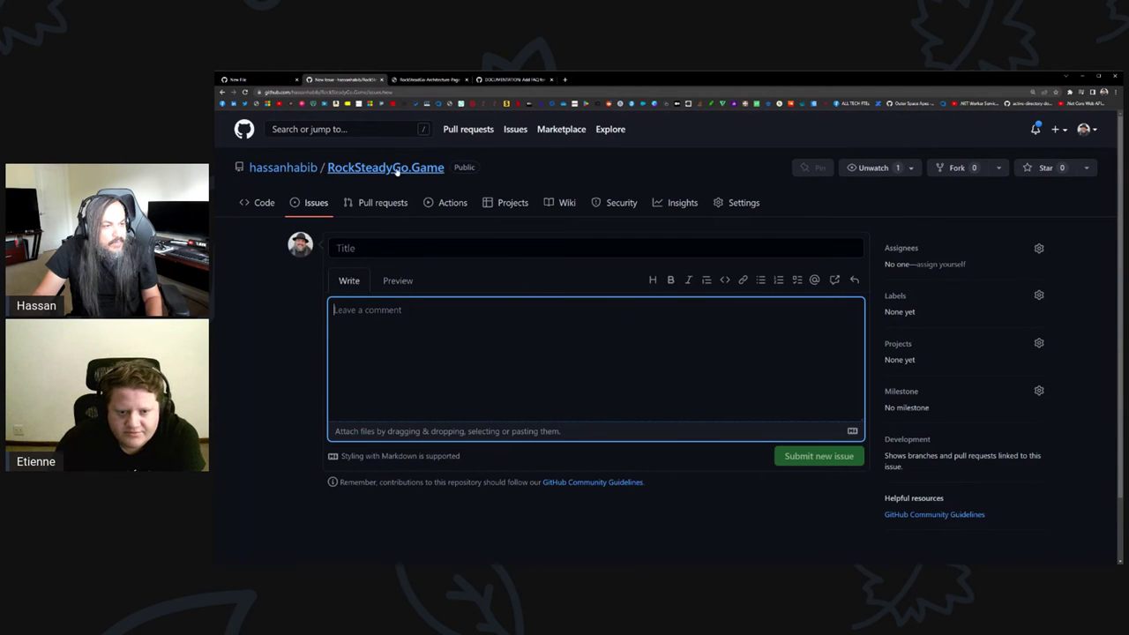
pyautogui.click(427, 169)
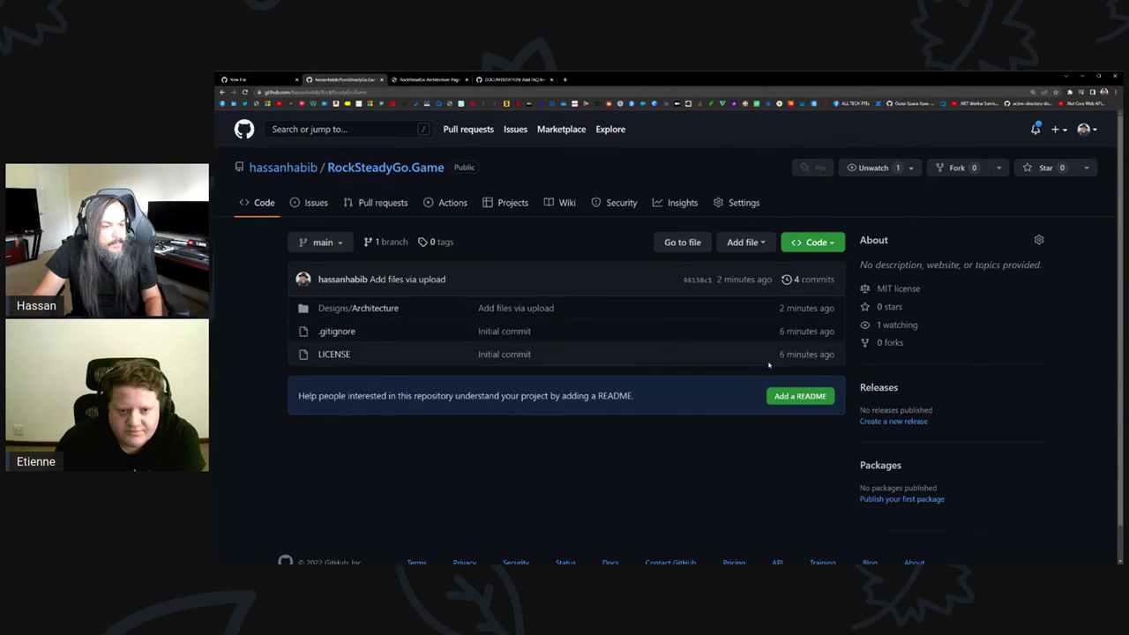
pyautogui.click(796, 398)
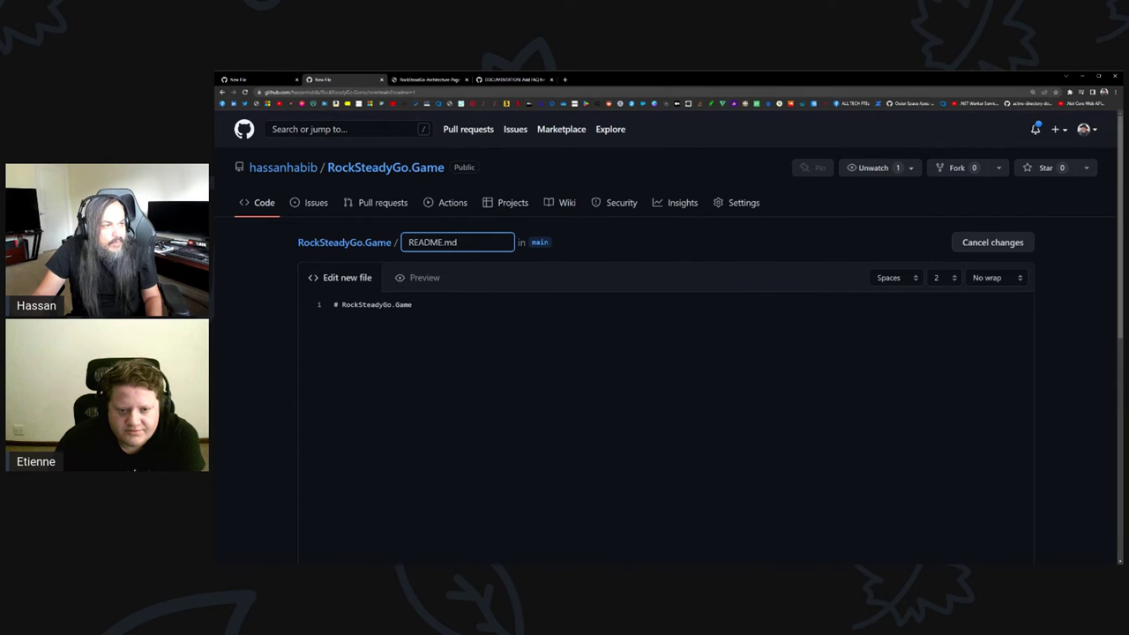
pyautogui.click(258, 80)
pyautogui.click(425, 80)
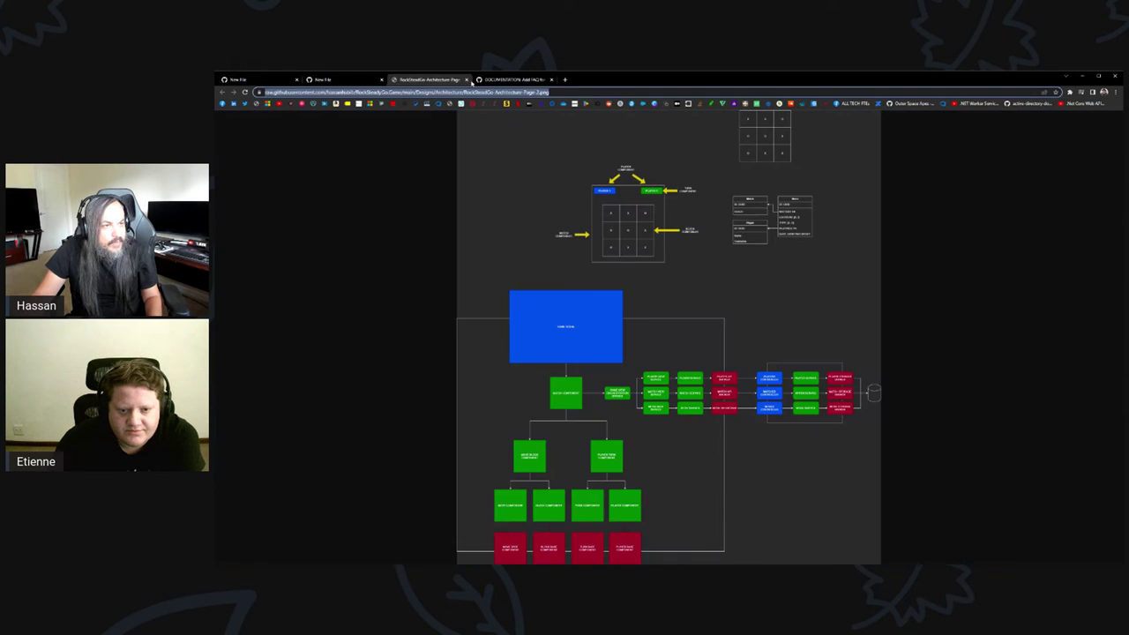
pyautogui.click(490, 81)
pyautogui.click(446, 82)
pyautogui.click(351, 81)
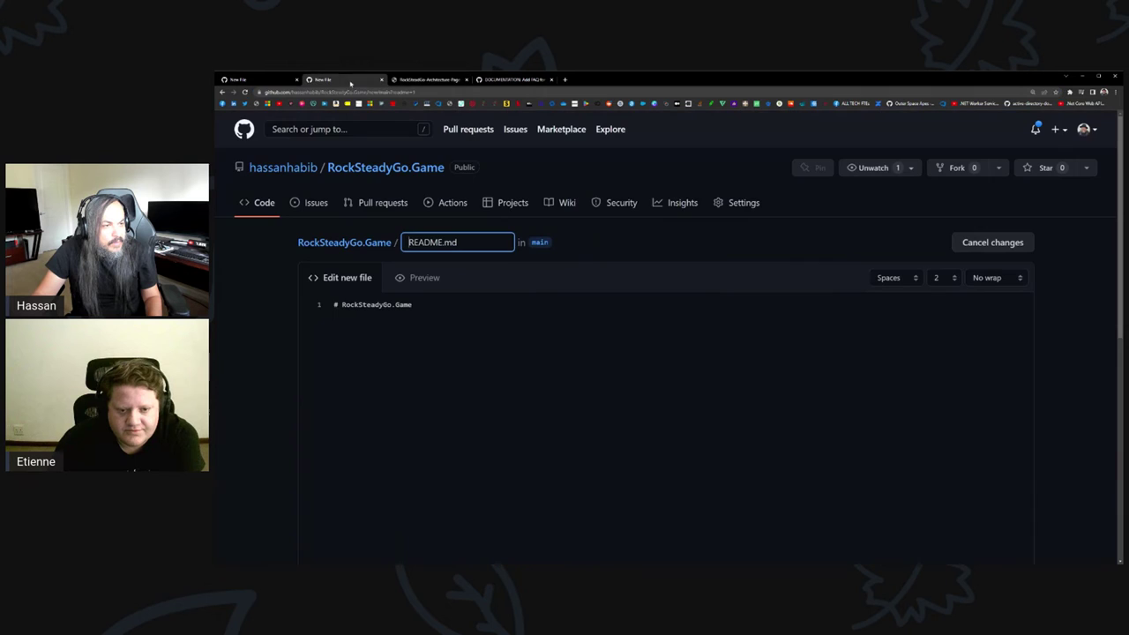
# Add an empty-text markdown link to the raw RockSteadGo-Architecture-Page-2.png address on line 3 of the README, then preview it and resume editing.
pyautogui.click(428, 80)
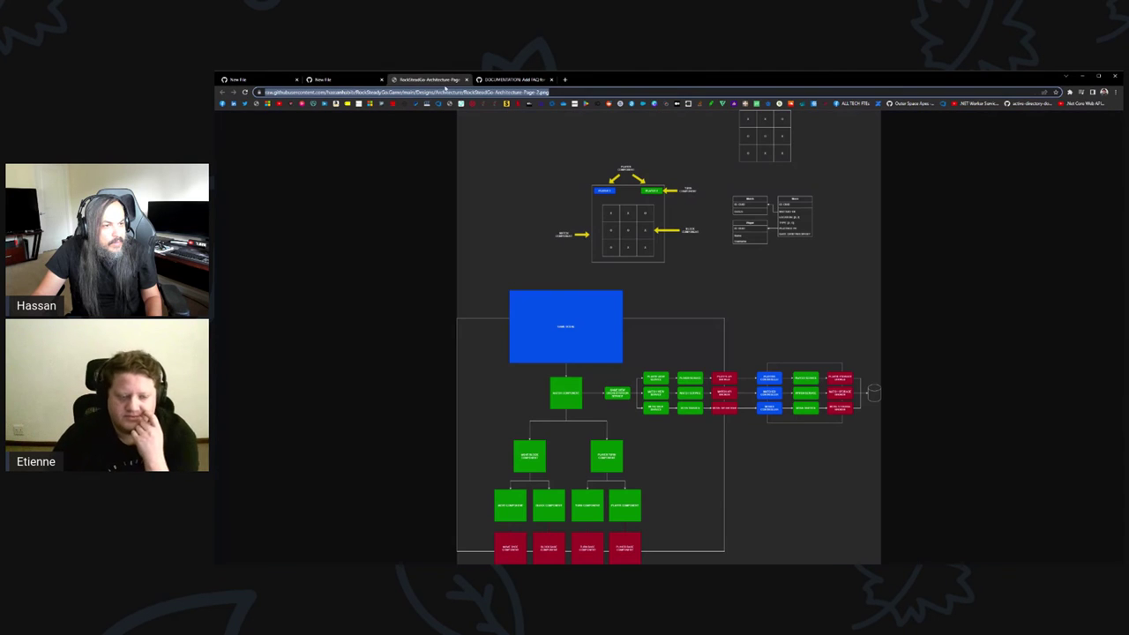
pyautogui.click(327, 81)
pyautogui.click(438, 337)
pyautogui.press('Return')
pyautogui.press('Return')
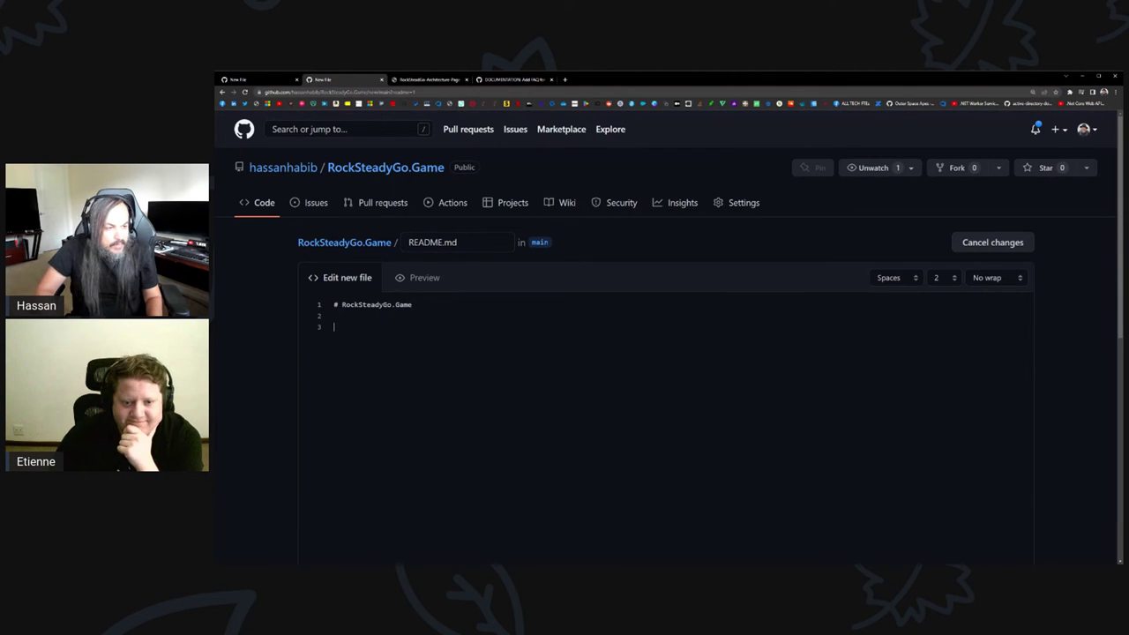
pyautogui.write('[](')
pyautogui.write('https://raw.githubusercontent.com/hassanhabib/RockSteadyGo.Game/main/Designs/Architecture/RockSteadGo-Architecture-Page-2.png')
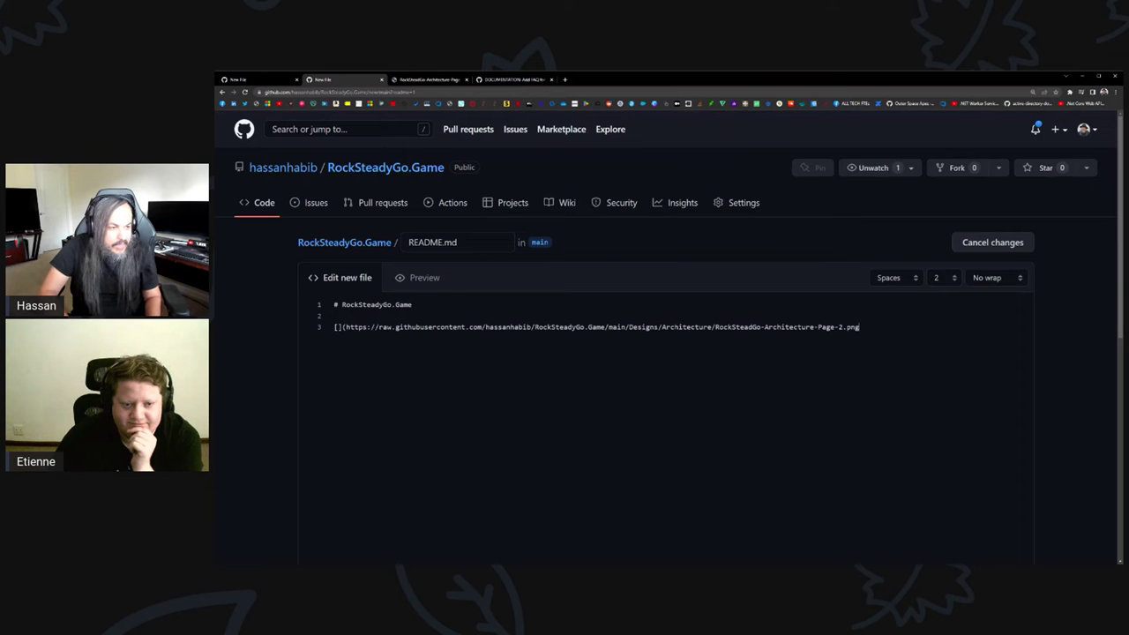
pyautogui.click(421, 278)
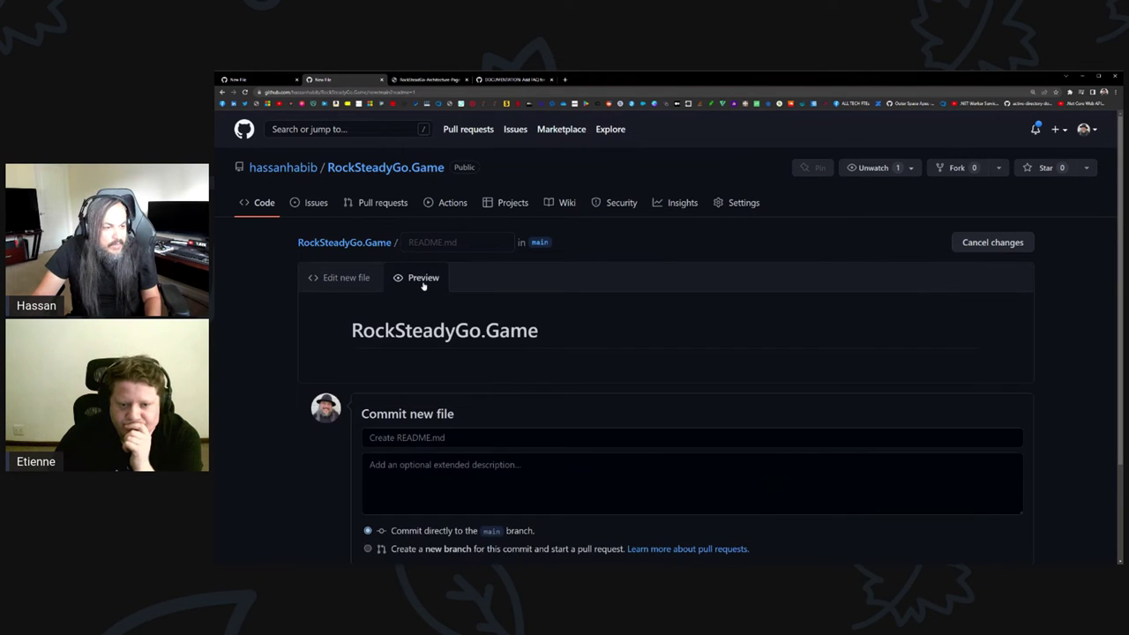
pyautogui.click(345, 277)
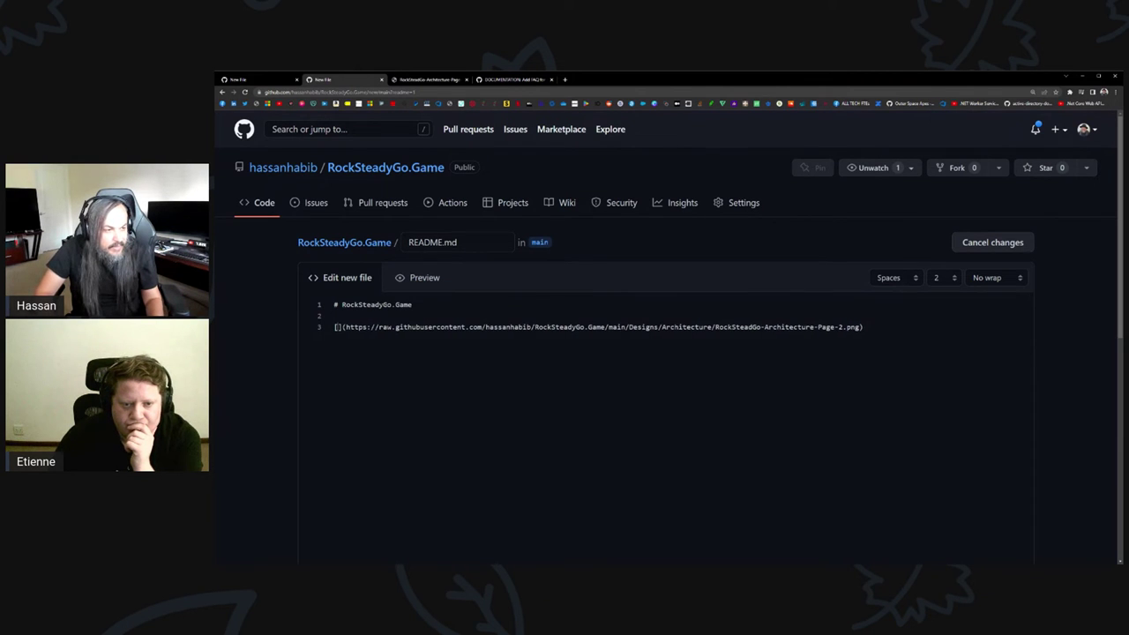
# Open the LeVent repository and bring up its README.md for editing as a reference for image syntax.
pyautogui.click(513, 80)
pyautogui.scroll(10, 565, 353)
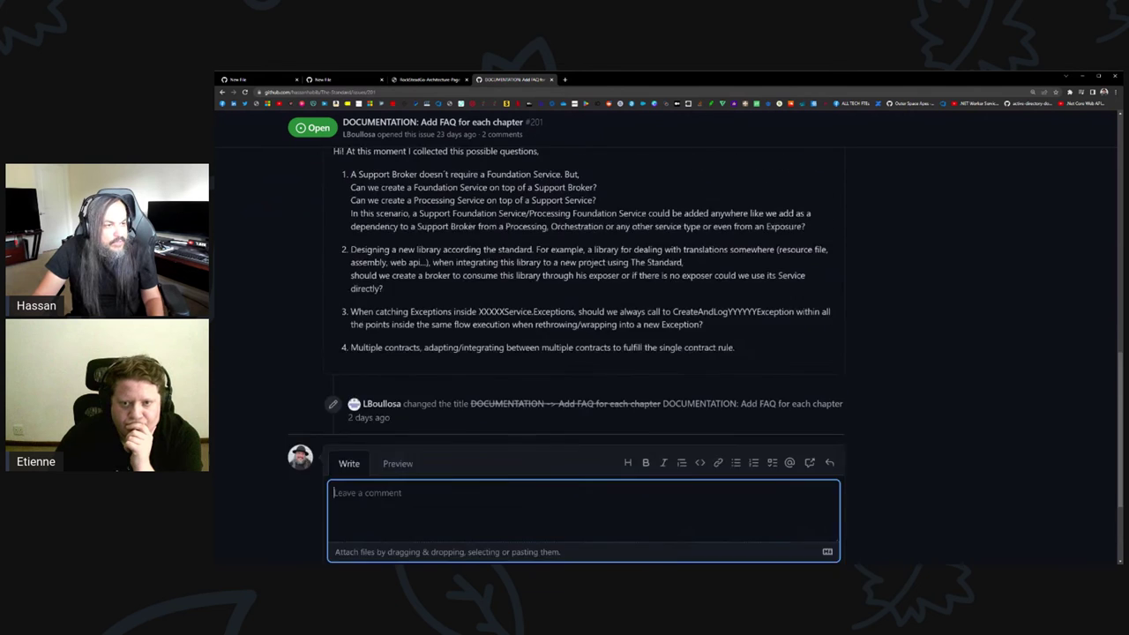
pyautogui.click(243, 126)
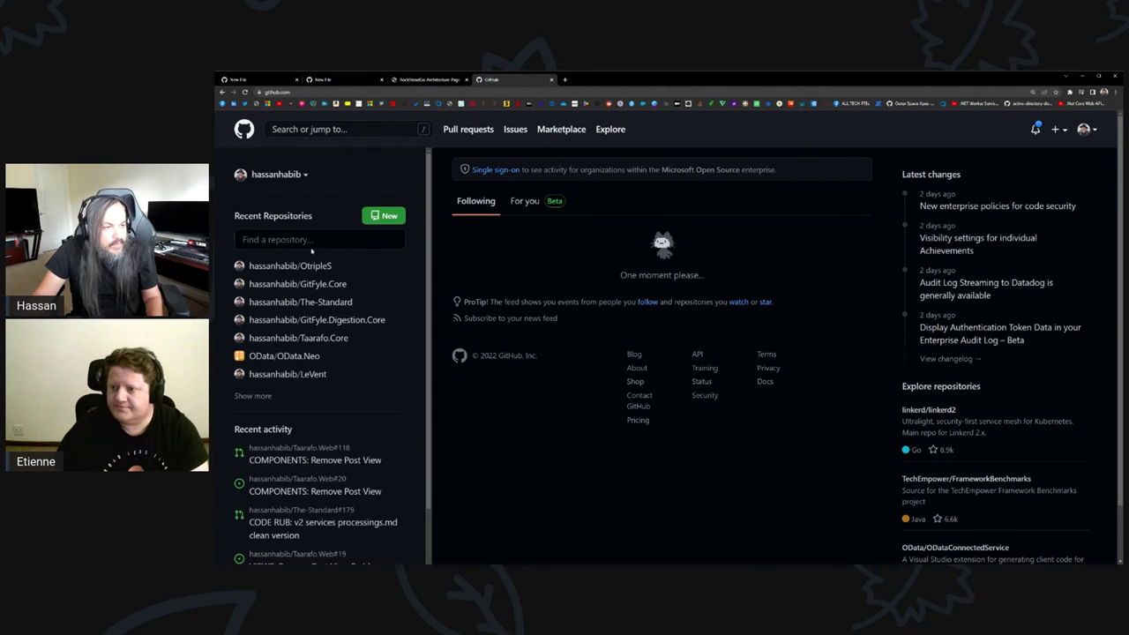
pyautogui.click(319, 239)
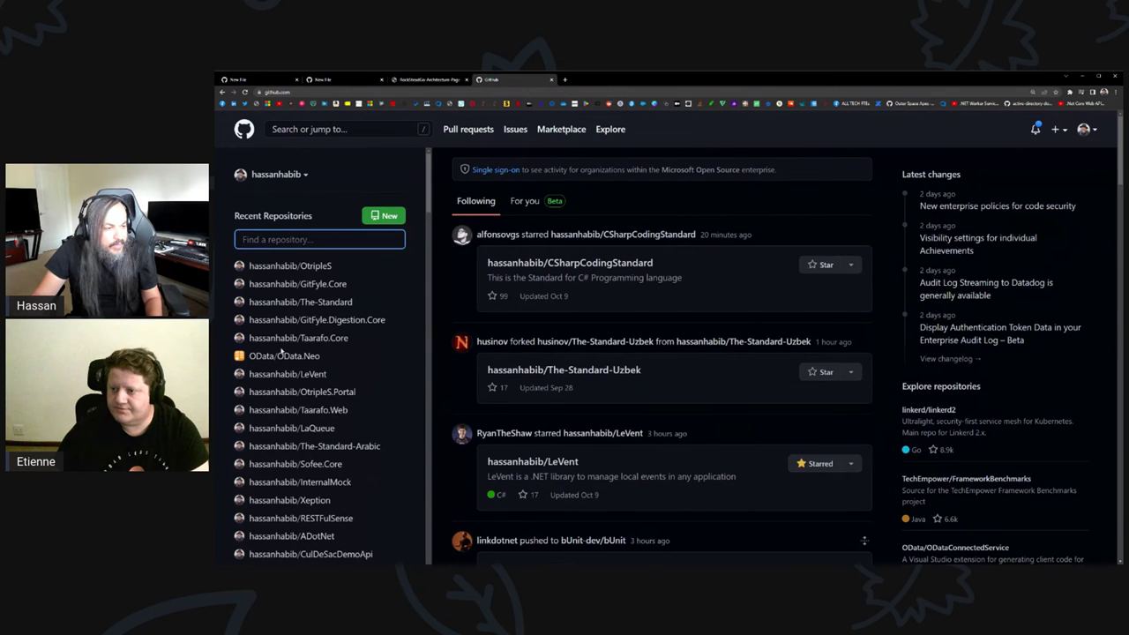
pyautogui.click(265, 374)
pyautogui.scroll(-2, 459, 351)
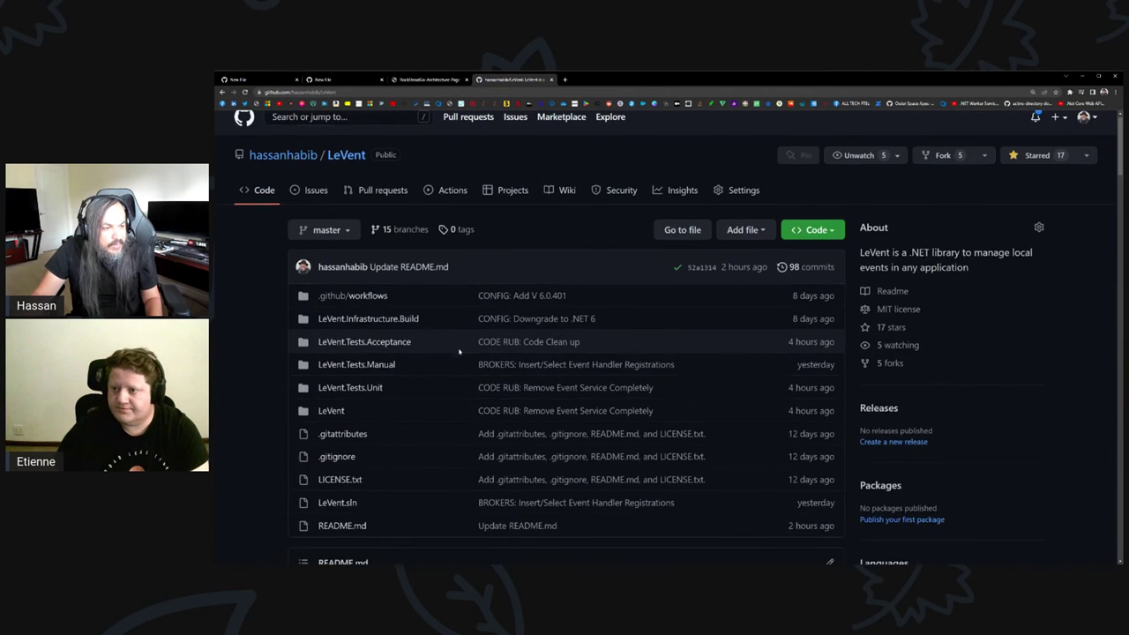
pyautogui.scroll(-3, 459, 351)
pyautogui.click(829, 327)
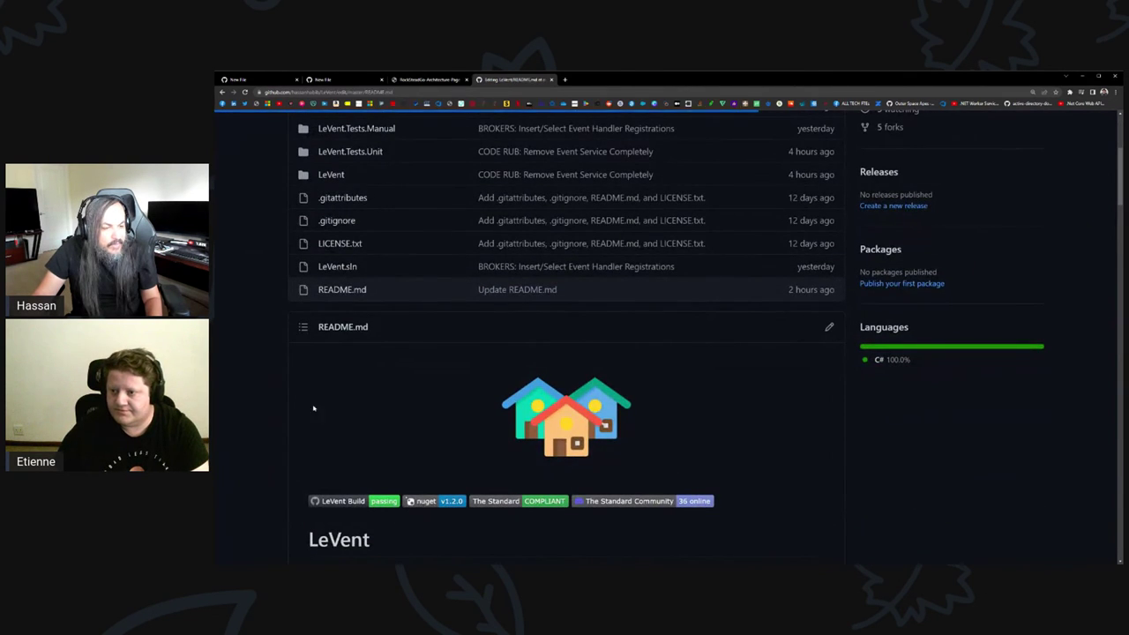
# Copy the first image markdown line near the end of the LeVent README and paste it below the link in the RockSteadyGo.Game README.
pyautogui.scroll(-10, 662, 335)
pyautogui.scroll(4, 661, 335)
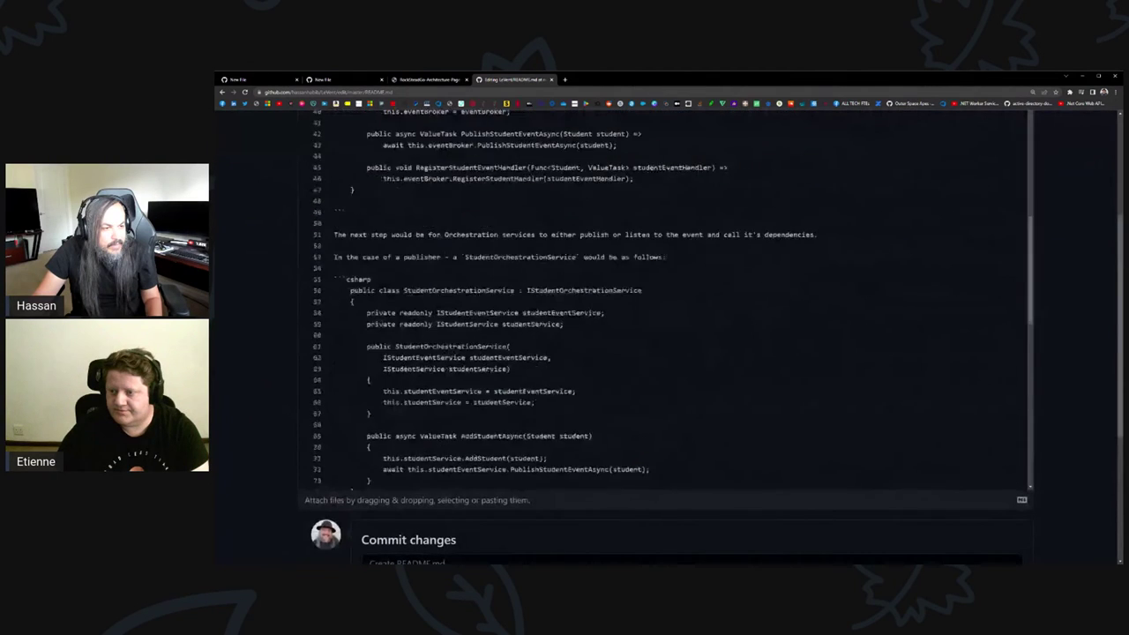
pyautogui.scroll(-6, 662, 300)
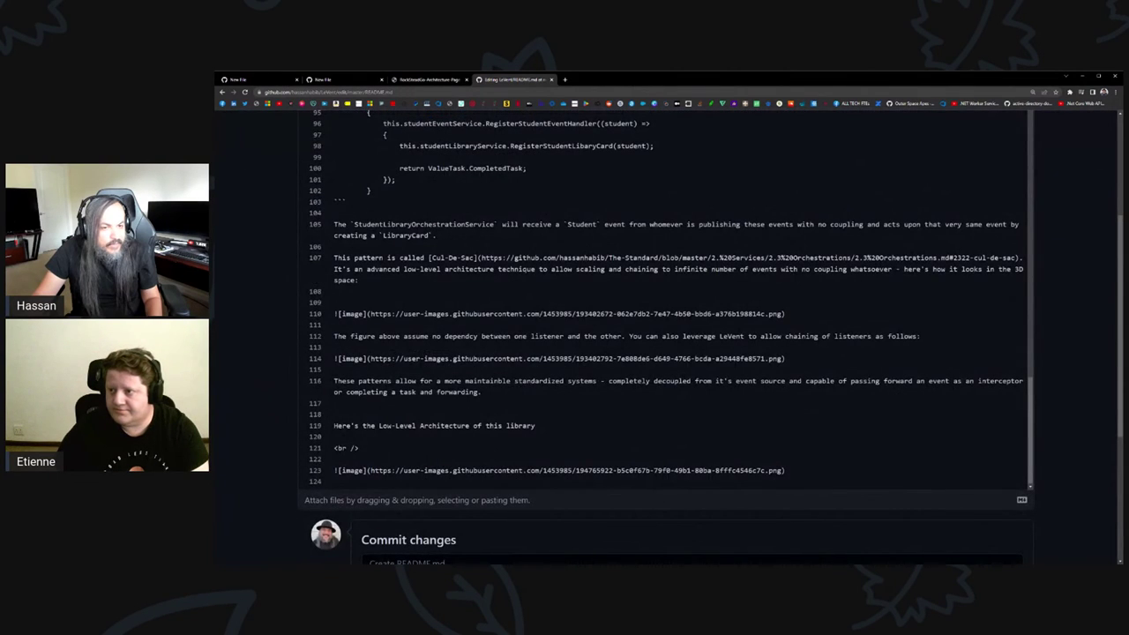
pyautogui.moveTo(785, 314); pyautogui.dragTo(365, 314)
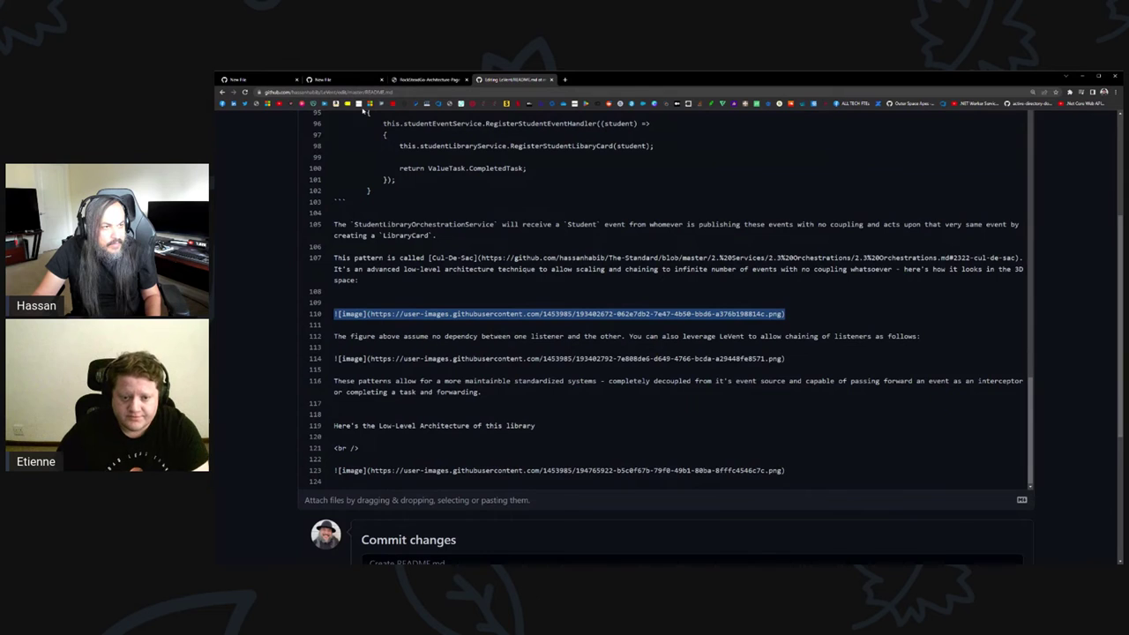
pyautogui.click(428, 80)
pyautogui.click(340, 79)
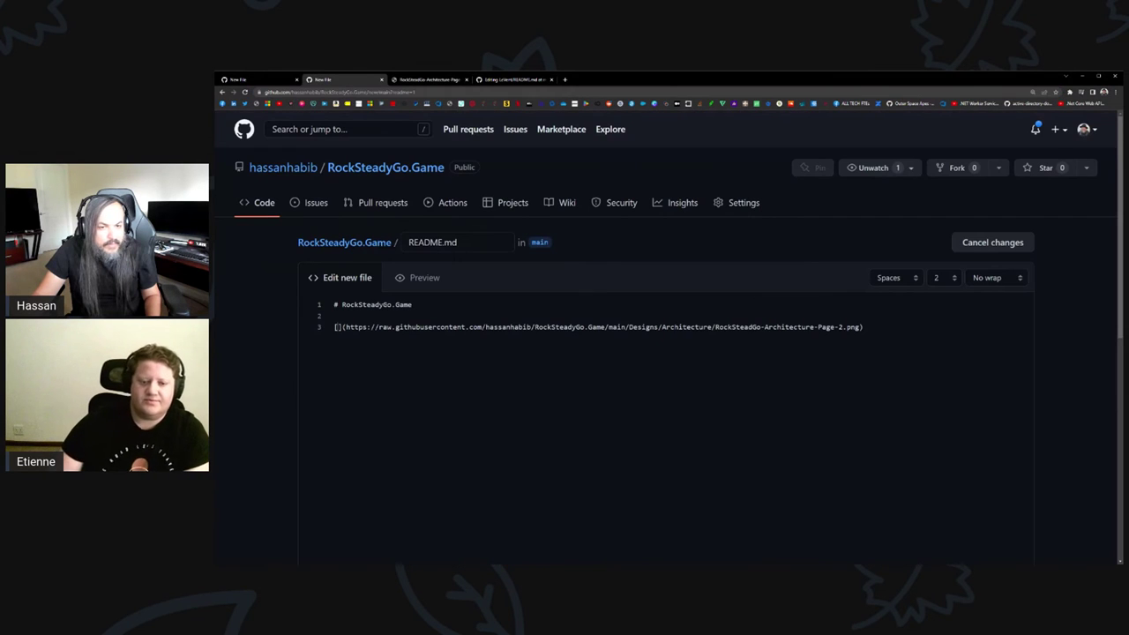
pyautogui.press('Return')
pyautogui.hotkey('ctrl', 'v')
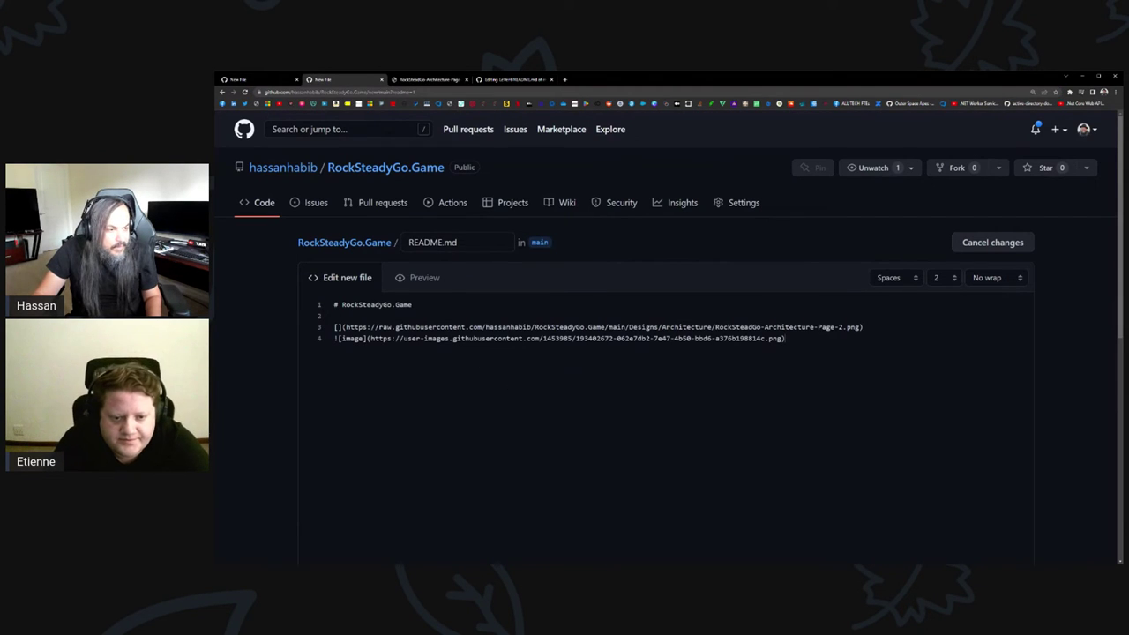
# Turn the architecture link into an embedded image by prefixing it with ! and adding the text image, and delete the copied LeVent line.
pyautogui.moveTo(350, 328); pyautogui.dragTo(651, 327)
pyautogui.click(649, 327)
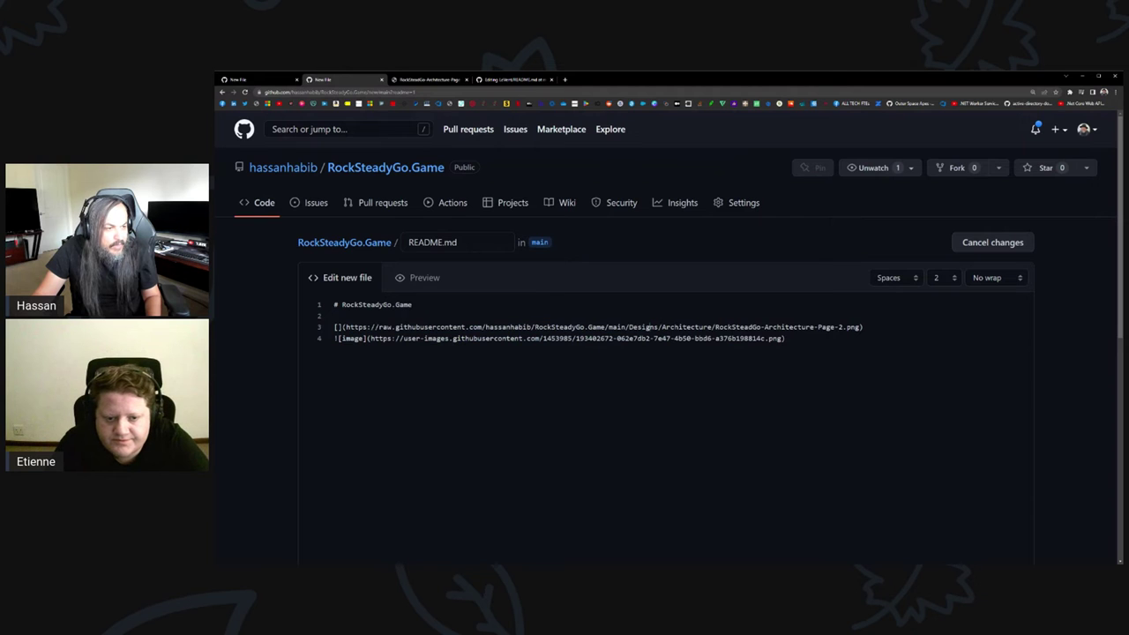
pyautogui.press('Home')
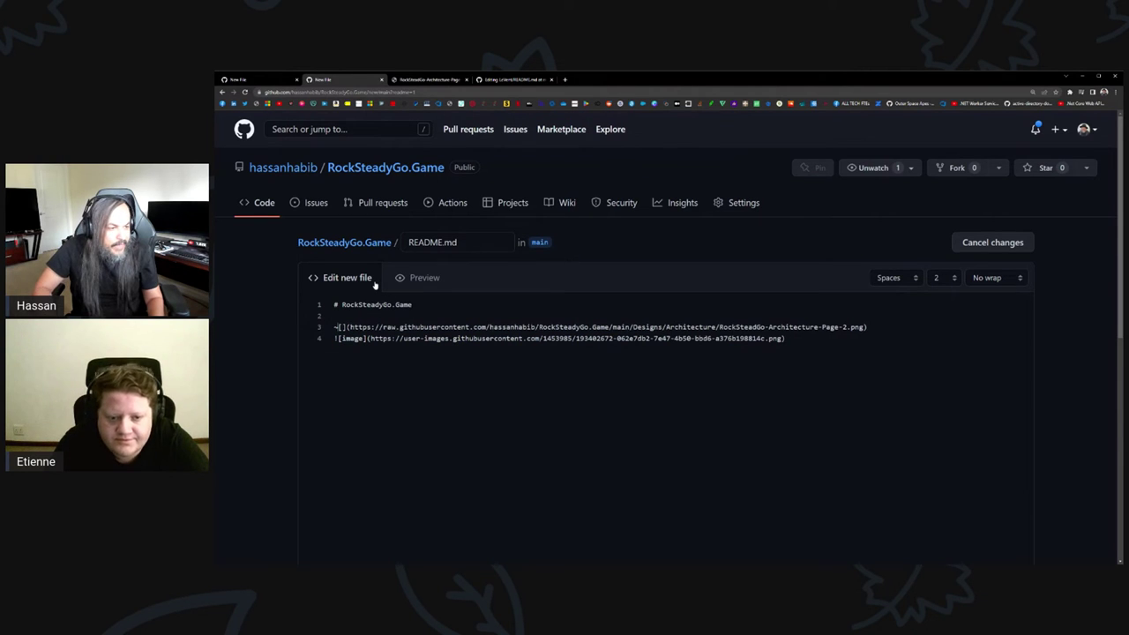
pyautogui.write('!')
pyautogui.press('Right')
pyautogui.write('image')
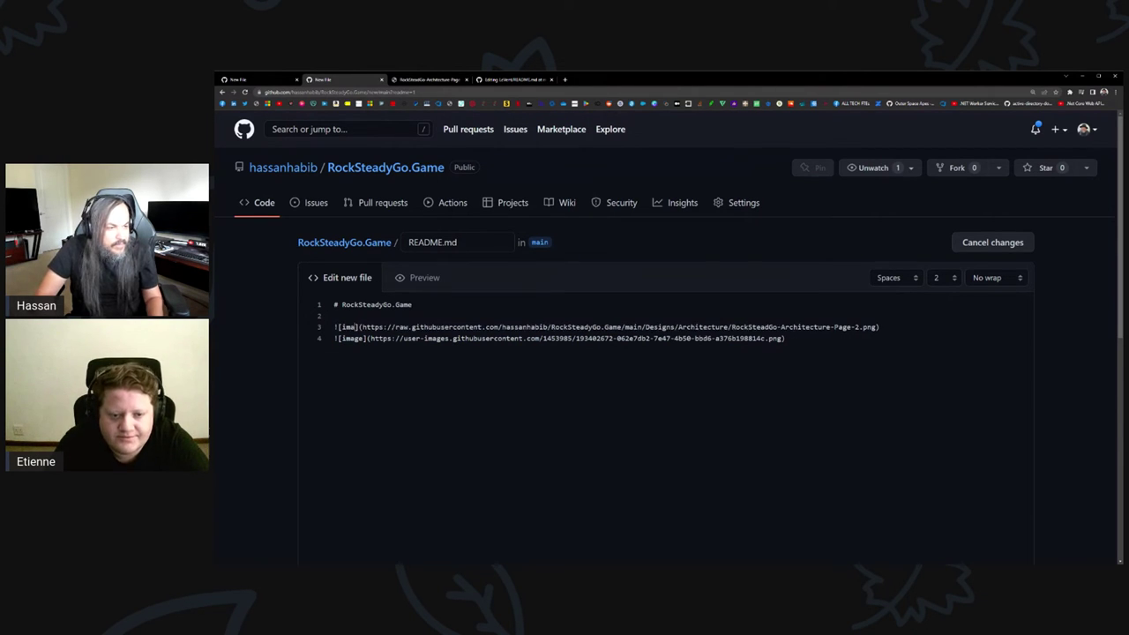
pyautogui.moveTo(785, 338); pyautogui.dragTo(305, 337)
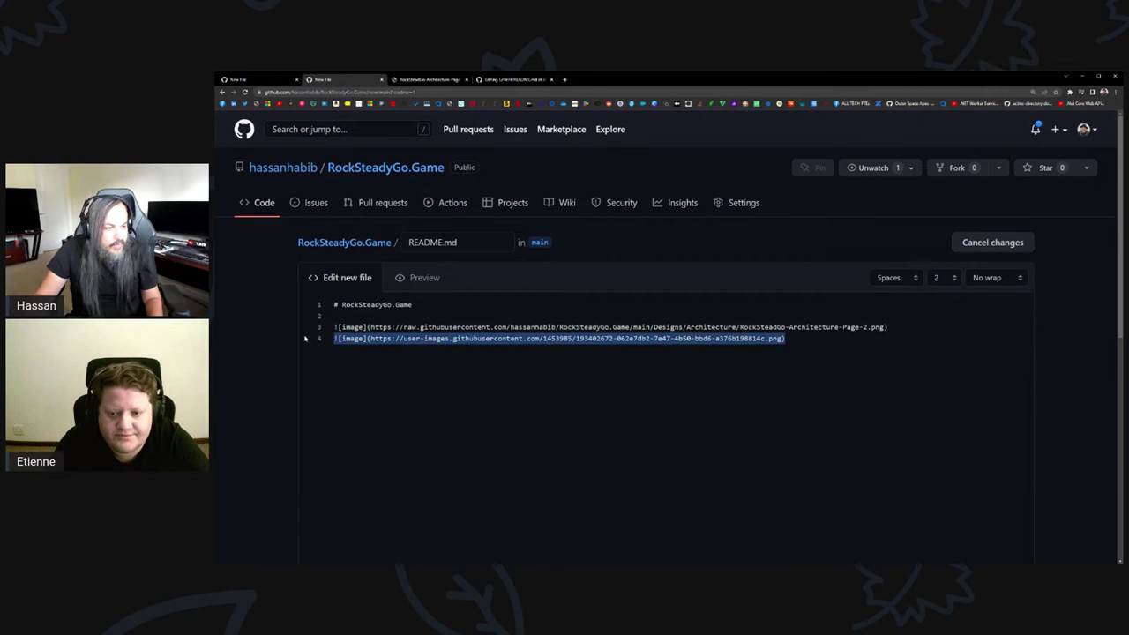
pyautogui.press('BackSpace')
# Preview the README down to the end of the architecture image and commit the new file directly to the main branch.
pyautogui.click(420, 278)
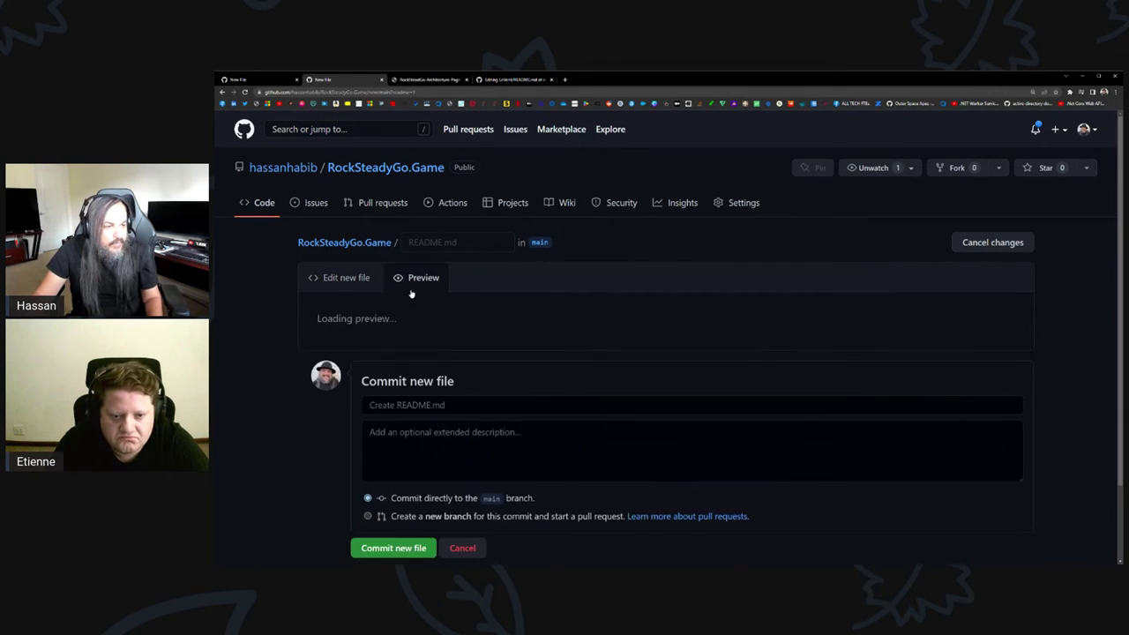
pyautogui.scroll(-10, 282, 303)
pyautogui.scroll(-3, 286, 307)
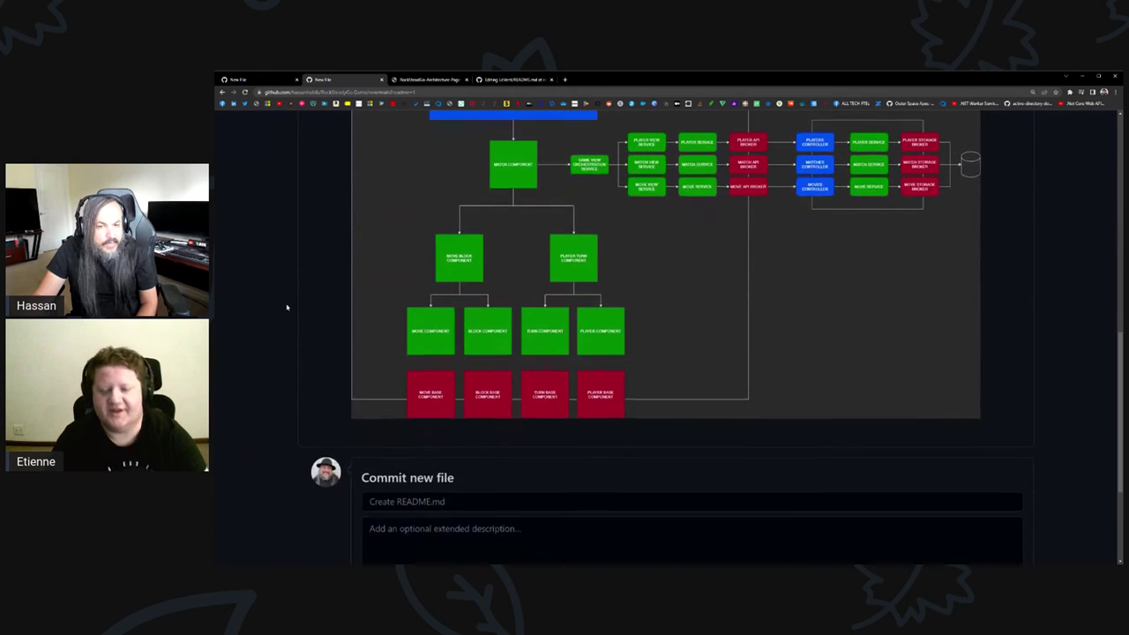
pyautogui.scroll(12, 286, 306)
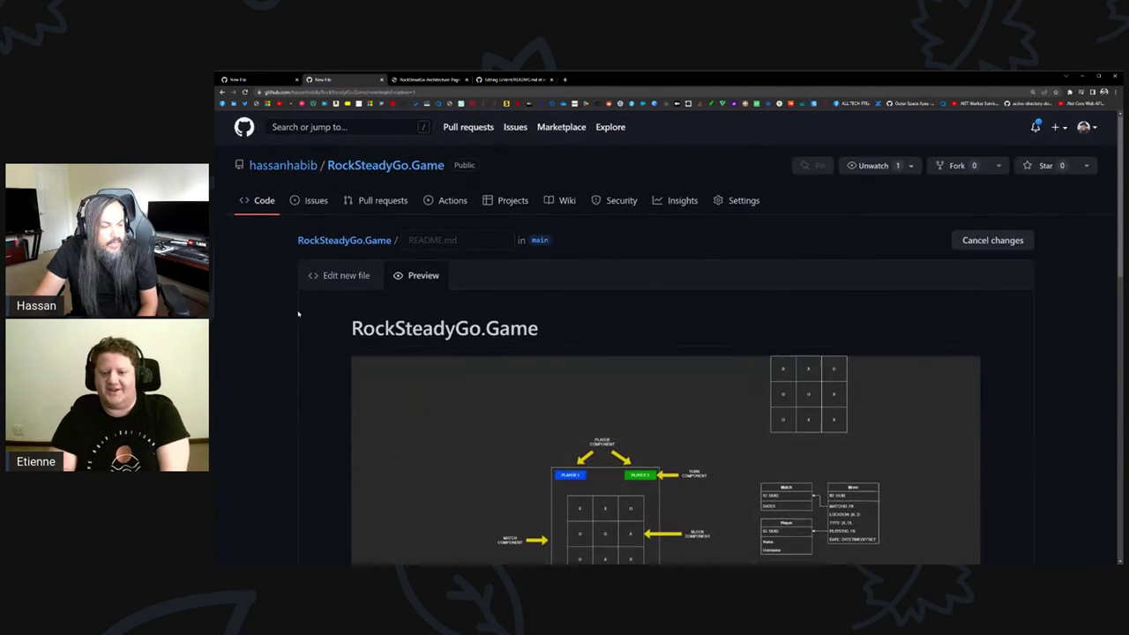
pyautogui.scroll(-12, 300, 315)
pyautogui.click(377, 458)
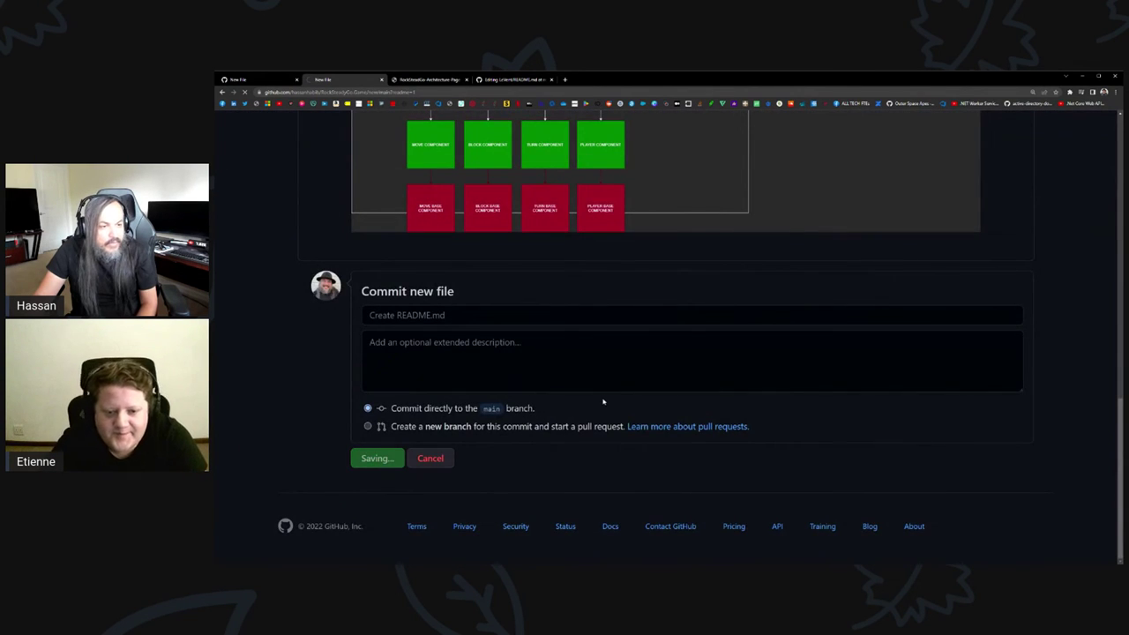
# Examine the architecture diagram in the committed README and in its full-size image, finishing on the repository page.
pyautogui.scroll(-4, 349, 355)
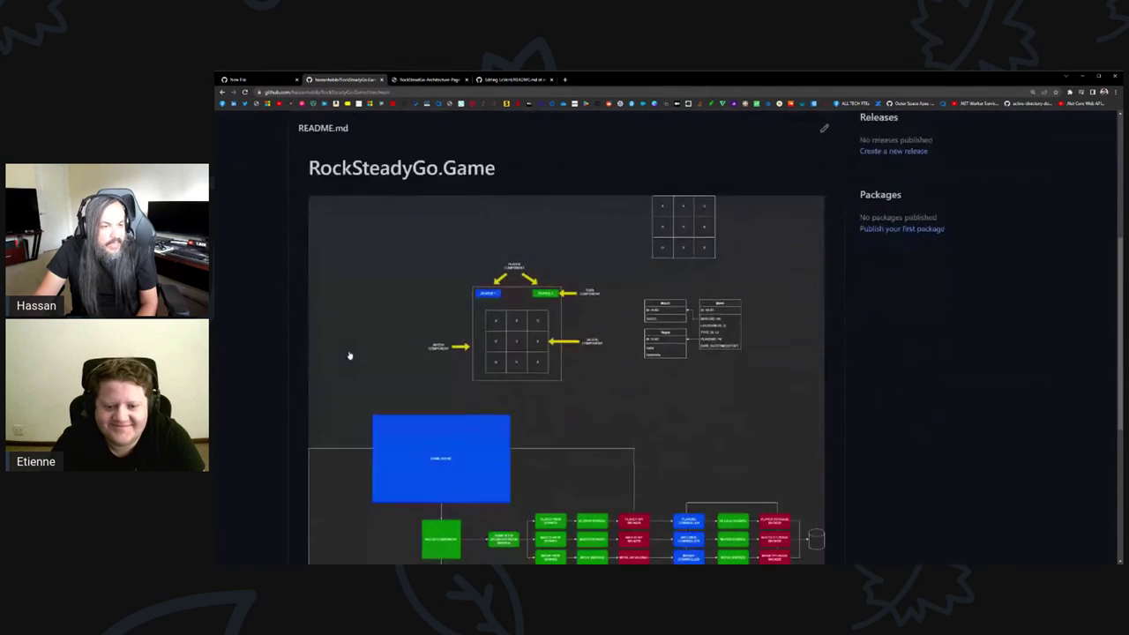
pyautogui.scroll(-3, 349, 355)
pyautogui.scroll(1, 340, 353)
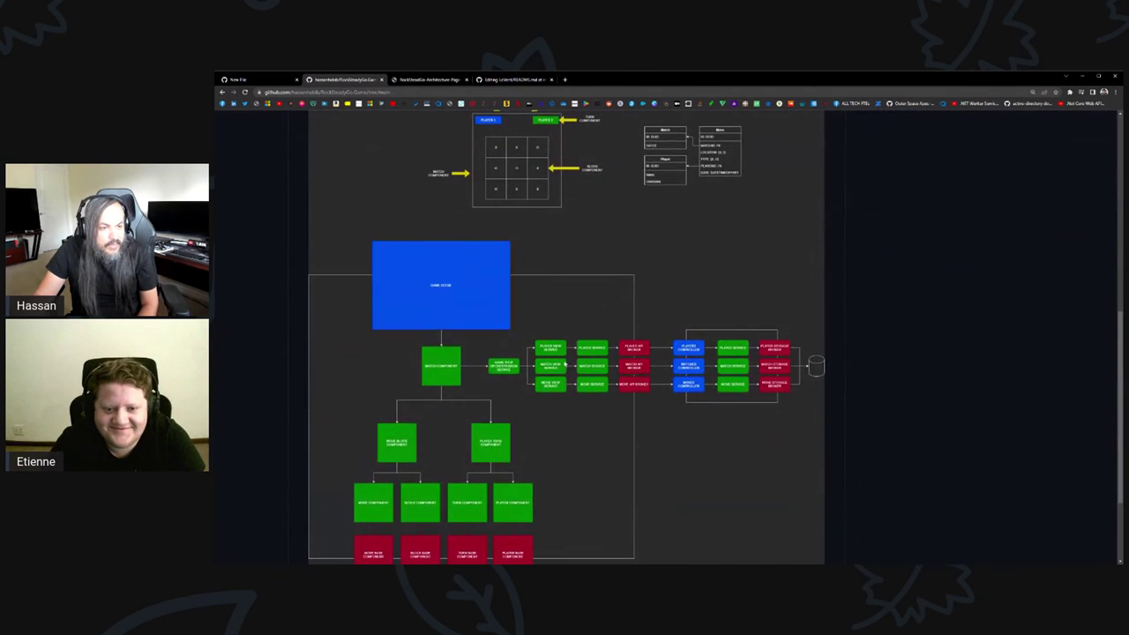
pyautogui.click(564, 365)
pyautogui.click(600, 370)
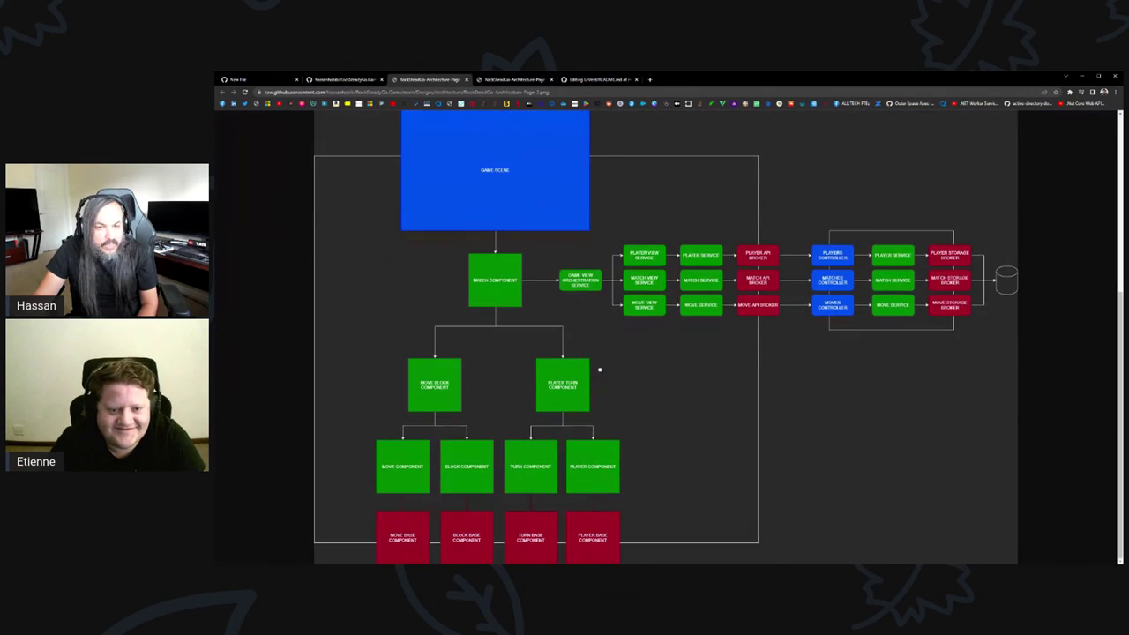
pyautogui.scroll(4, 600, 371)
pyautogui.scroll(-4, 597, 368)
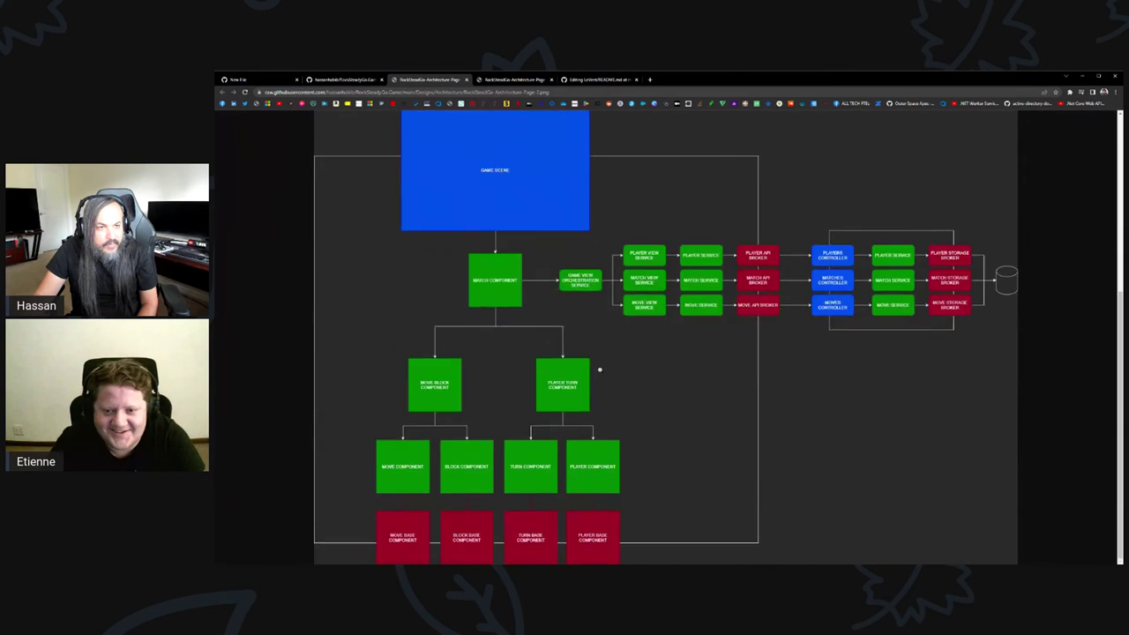
pyautogui.scroll(4, 597, 368)
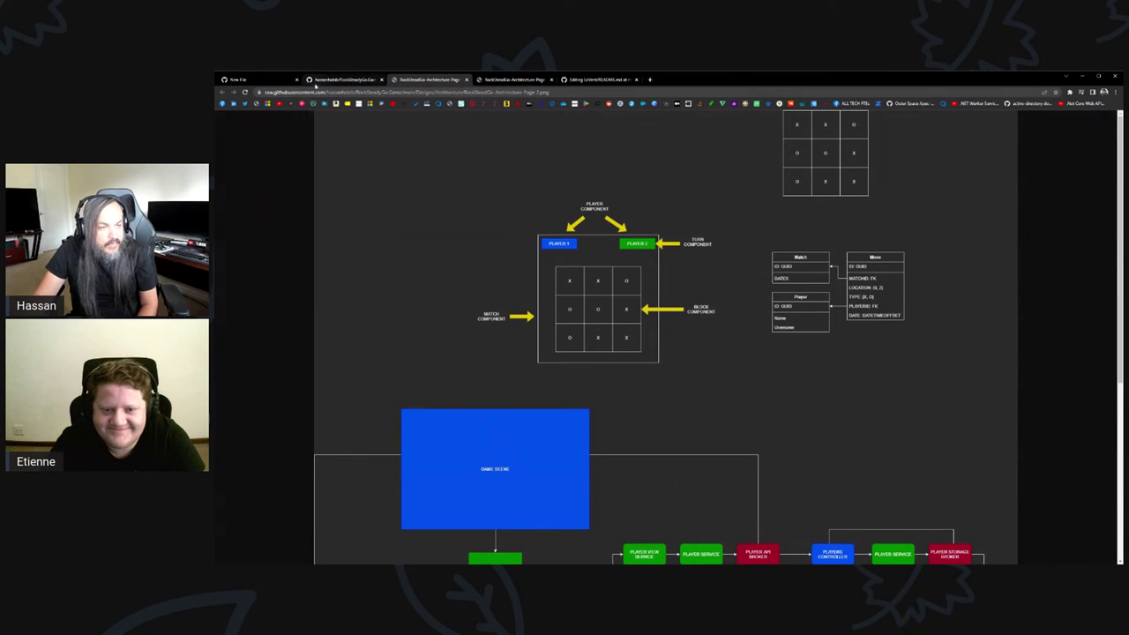
pyautogui.click(408, 255)
pyautogui.hotkey('ctrl', 'shift', 'Tab')
pyautogui.scroll(-5, 409, 255)
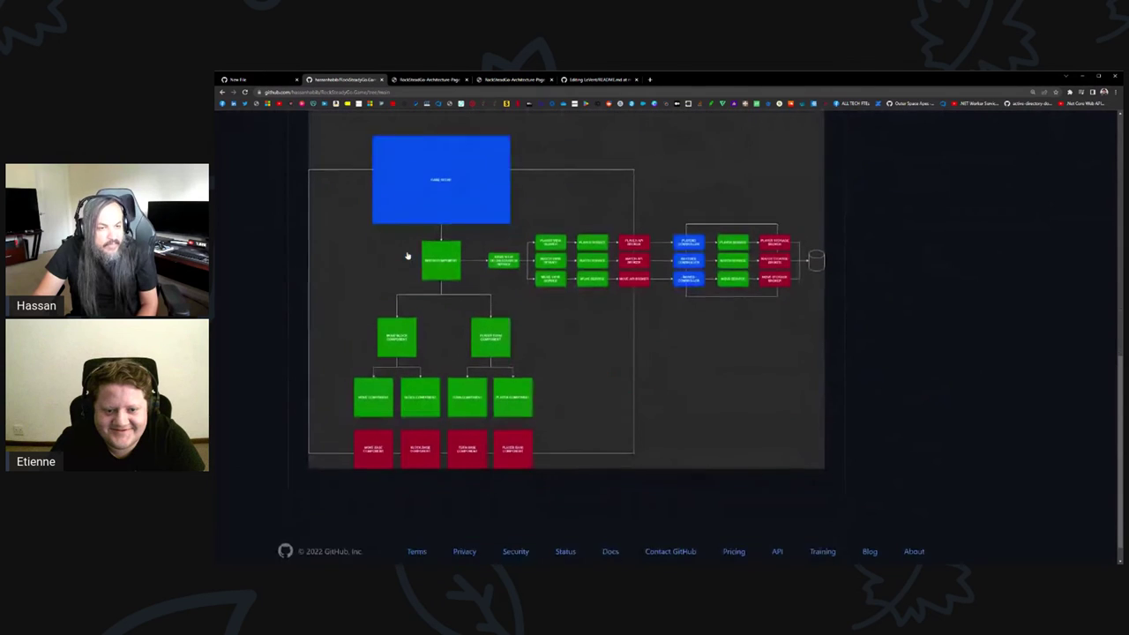
pyautogui.scroll(8, 472, 287)
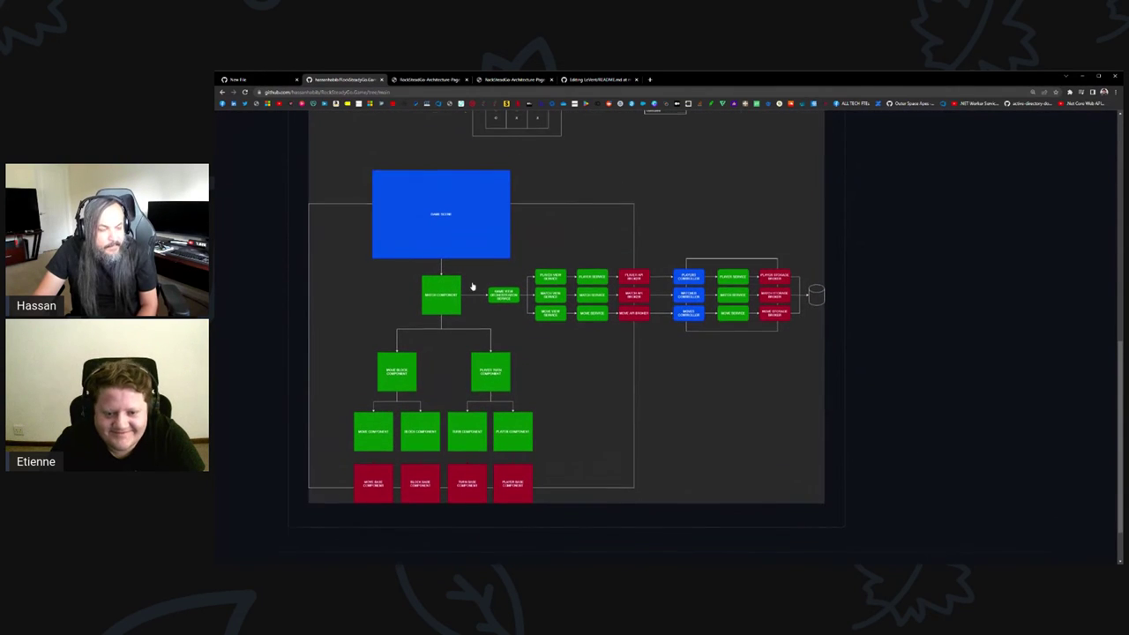